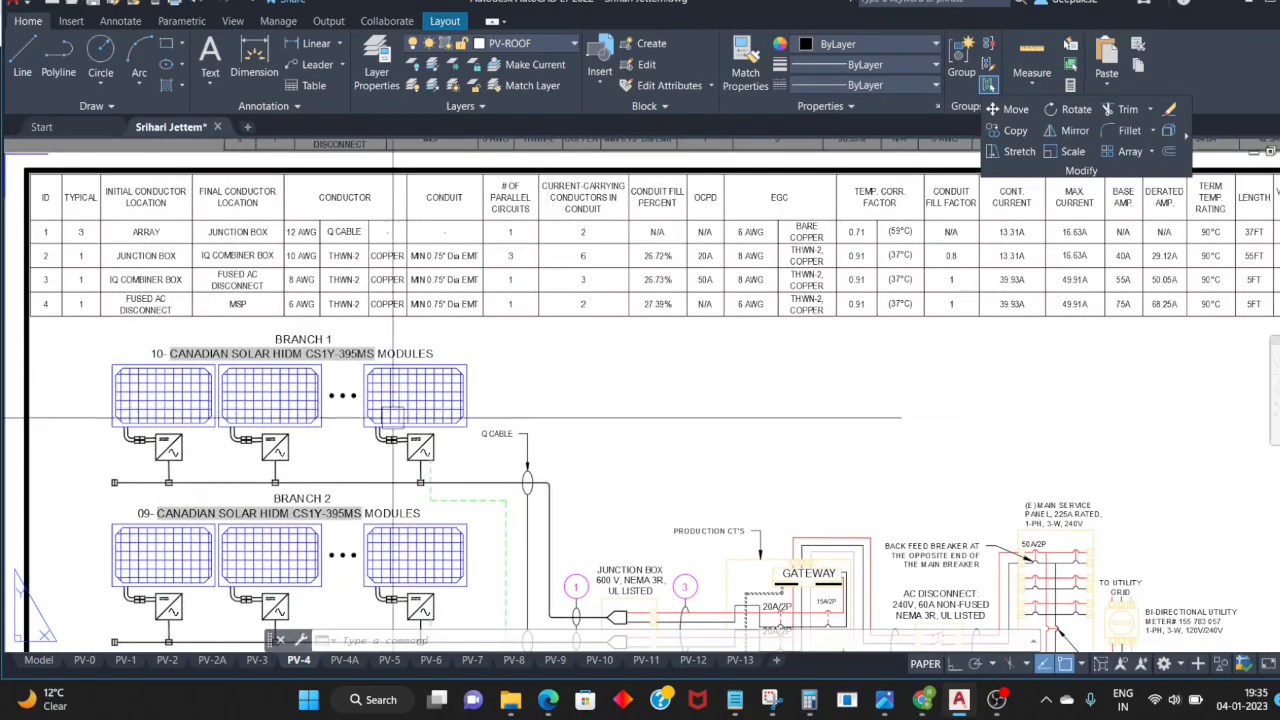
Step: Review the conductor table and Branch 3 schematic, selecting and deselecting table cells
double_click(146, 256)
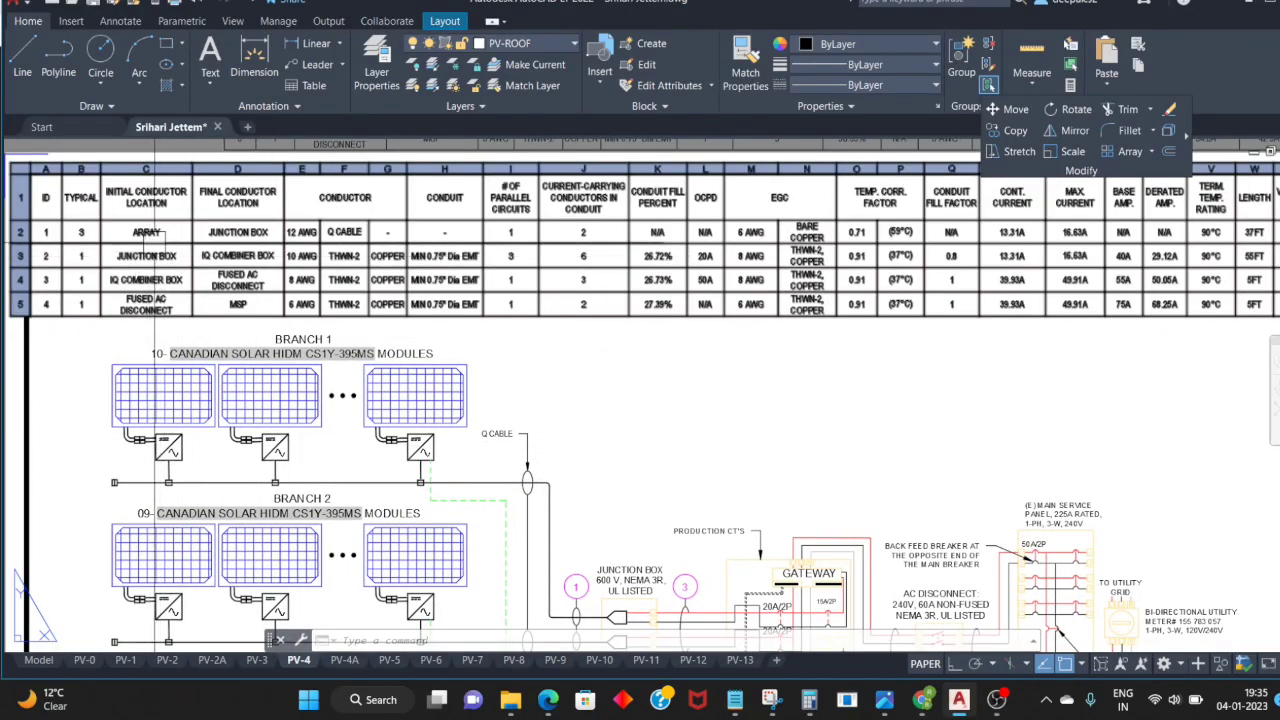
key(Escape)
middle_drag(336, 340, 398, 298)
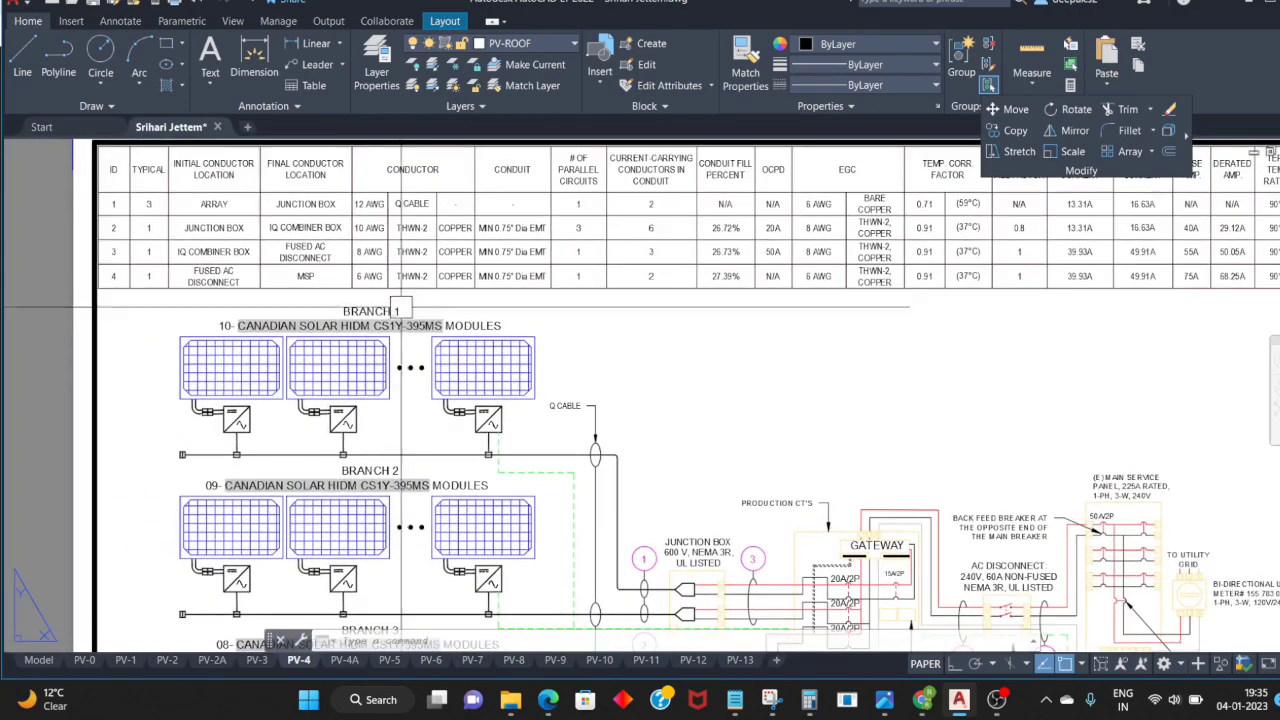
mouse_move(369, 387)
middle_down()
mouse_move(451, 267)
mouse_move(352, 414)
middle_up()
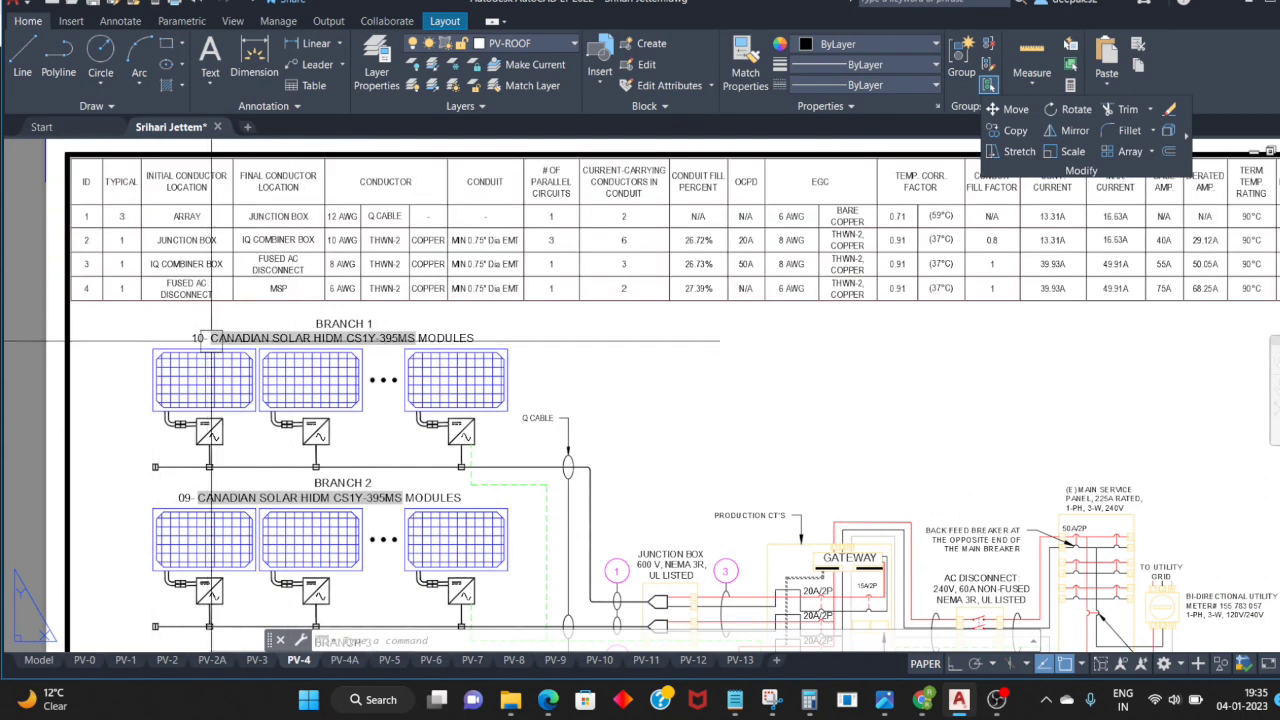
click(327, 222)
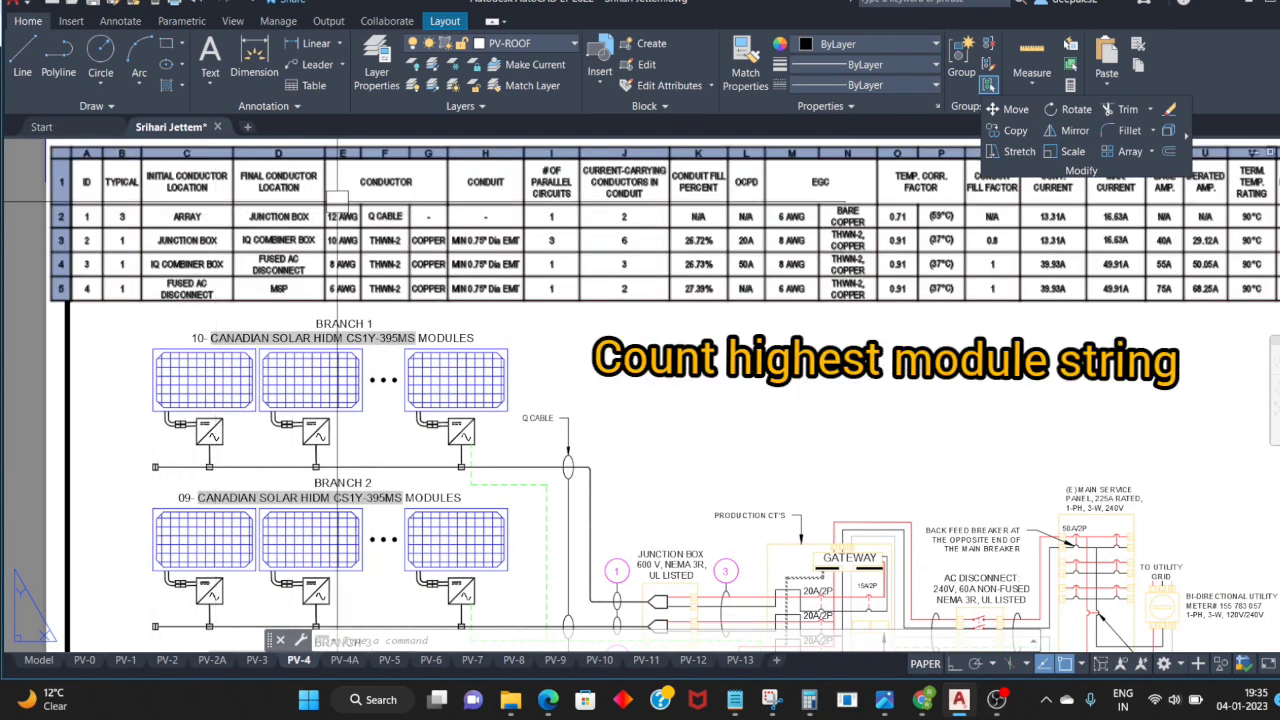
middle_drag(205, 216, 267, 232)
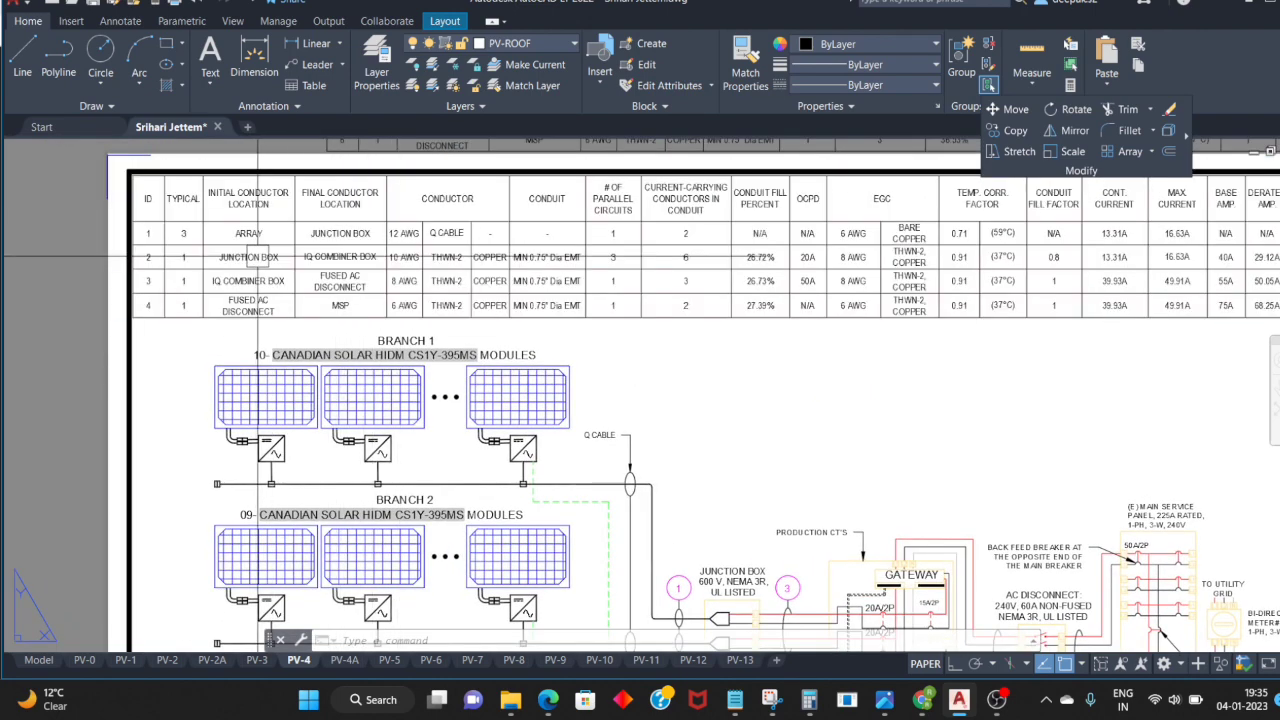
scroll(375, 225, up, 2)
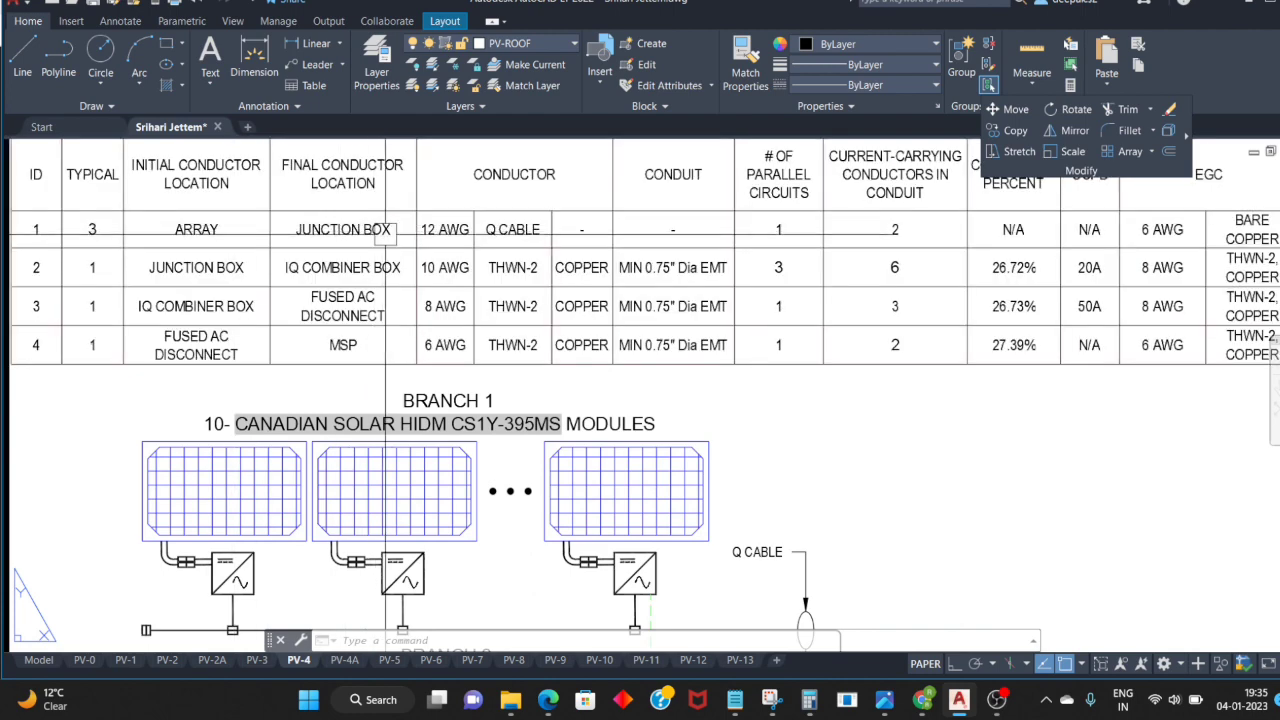
scroll(350, 287, down, 2)
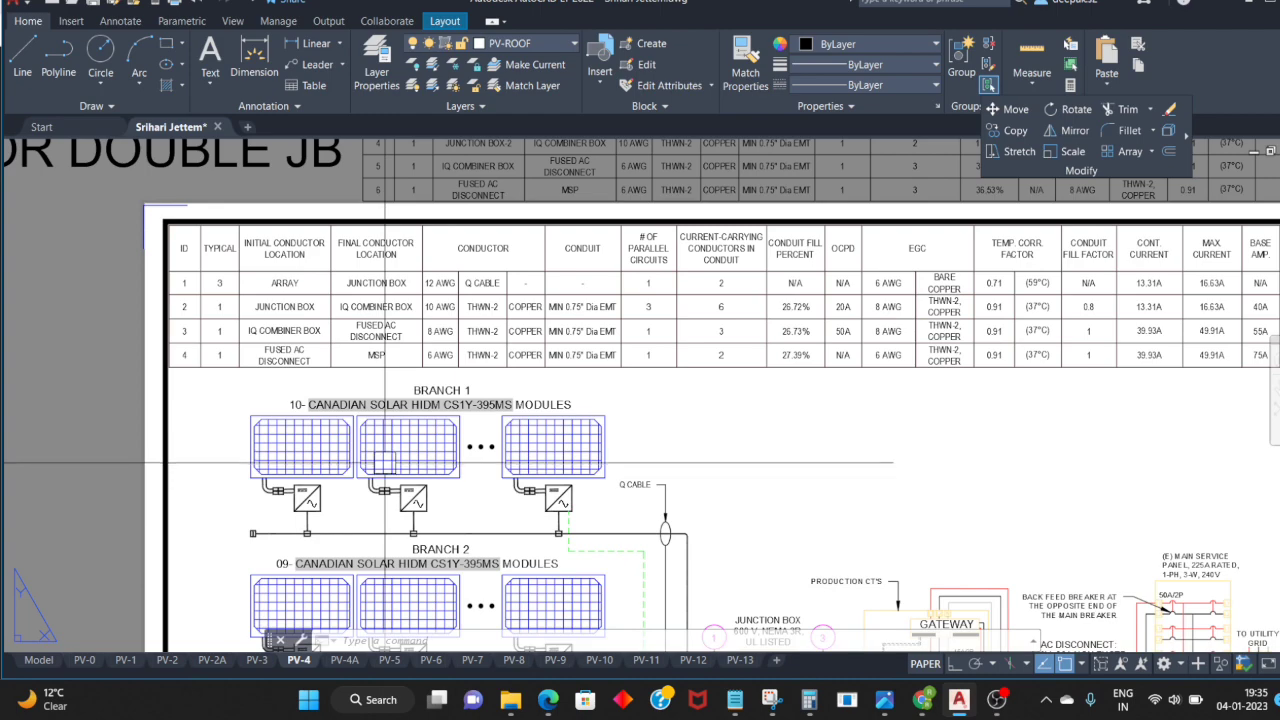
mouse_move(715, 561)
middle_down()
mouse_move(703, 530)
mouse_move(713, 492)
middle_up()
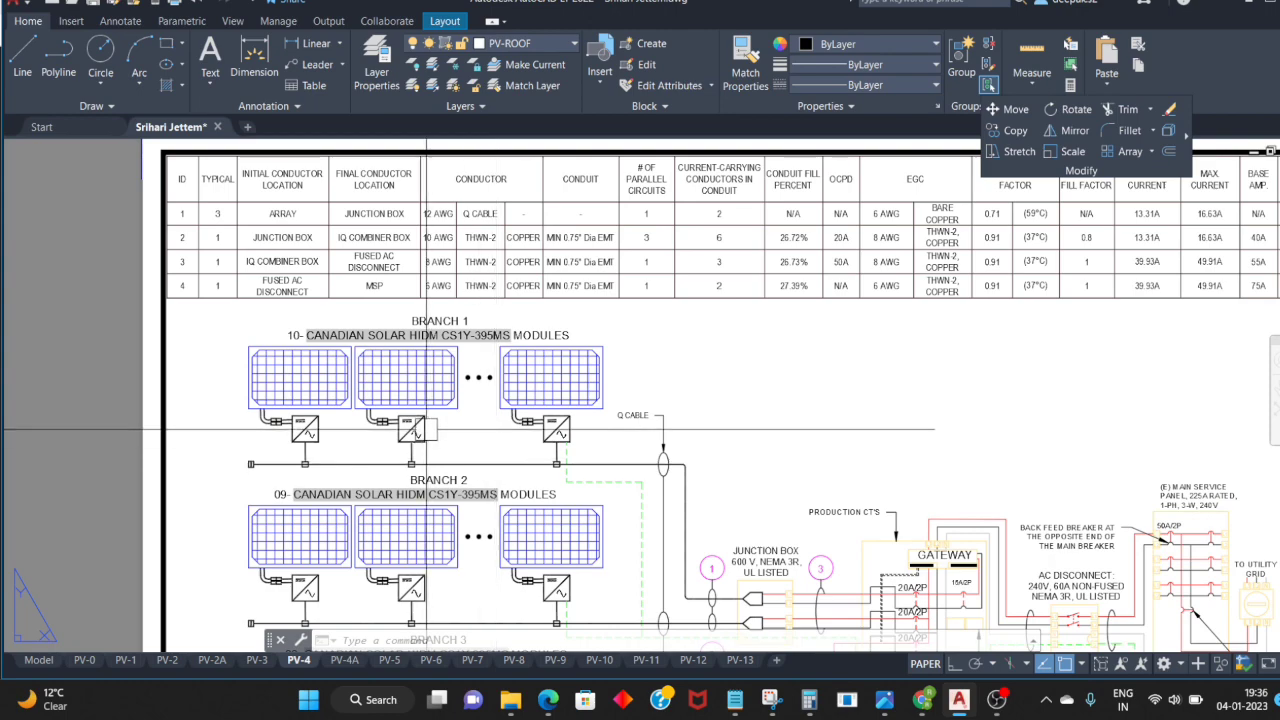
middle_drag(370, 213, 361, 253)
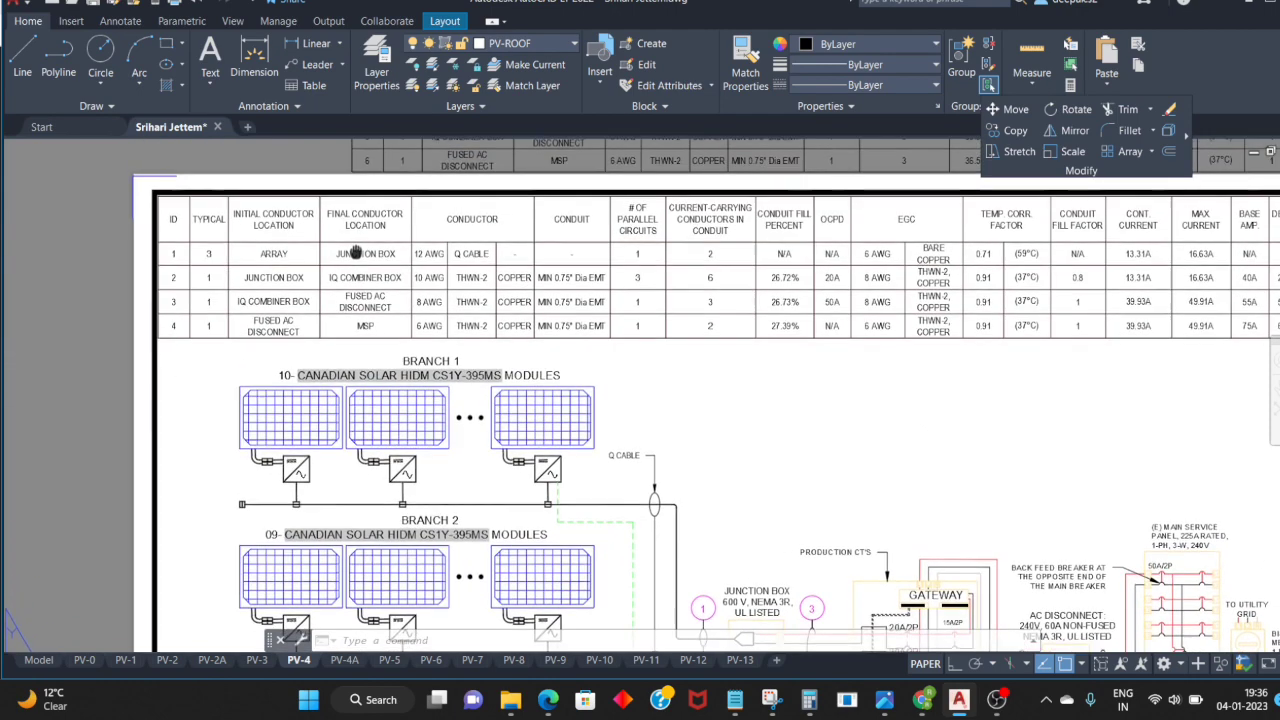
scroll(524, 424, down, 2)
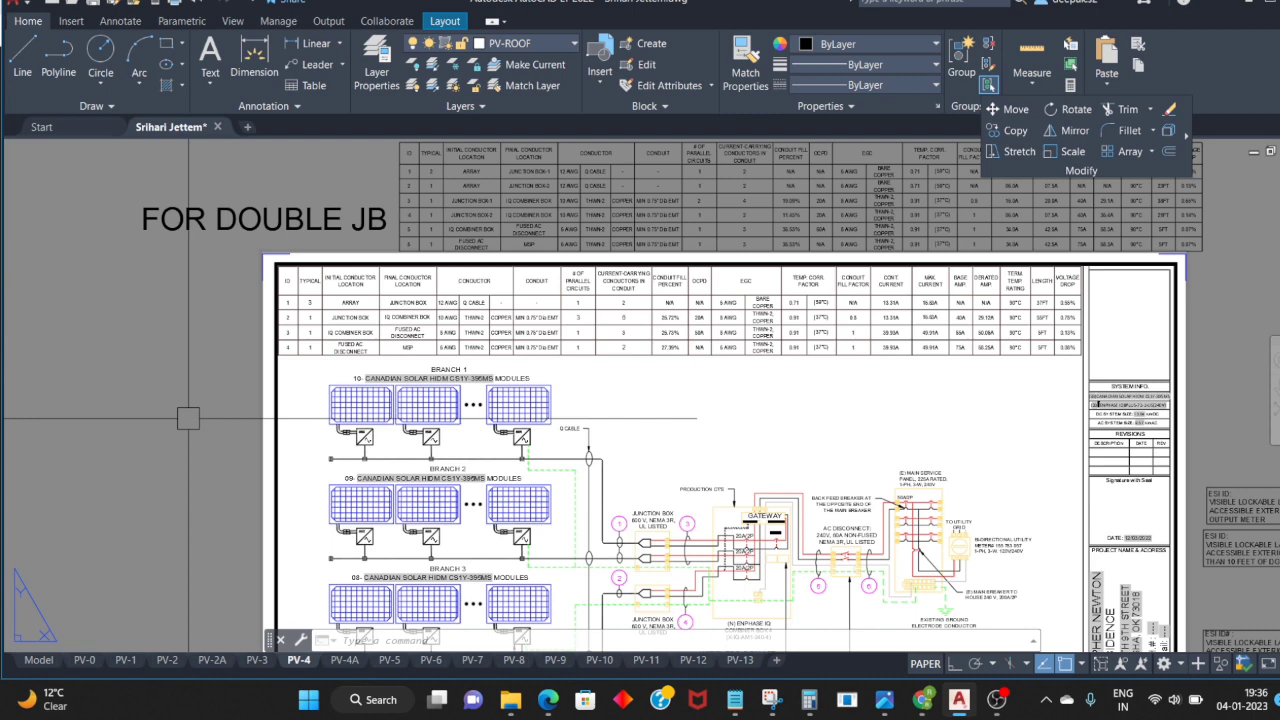
scroll(297, 325, up, 2)
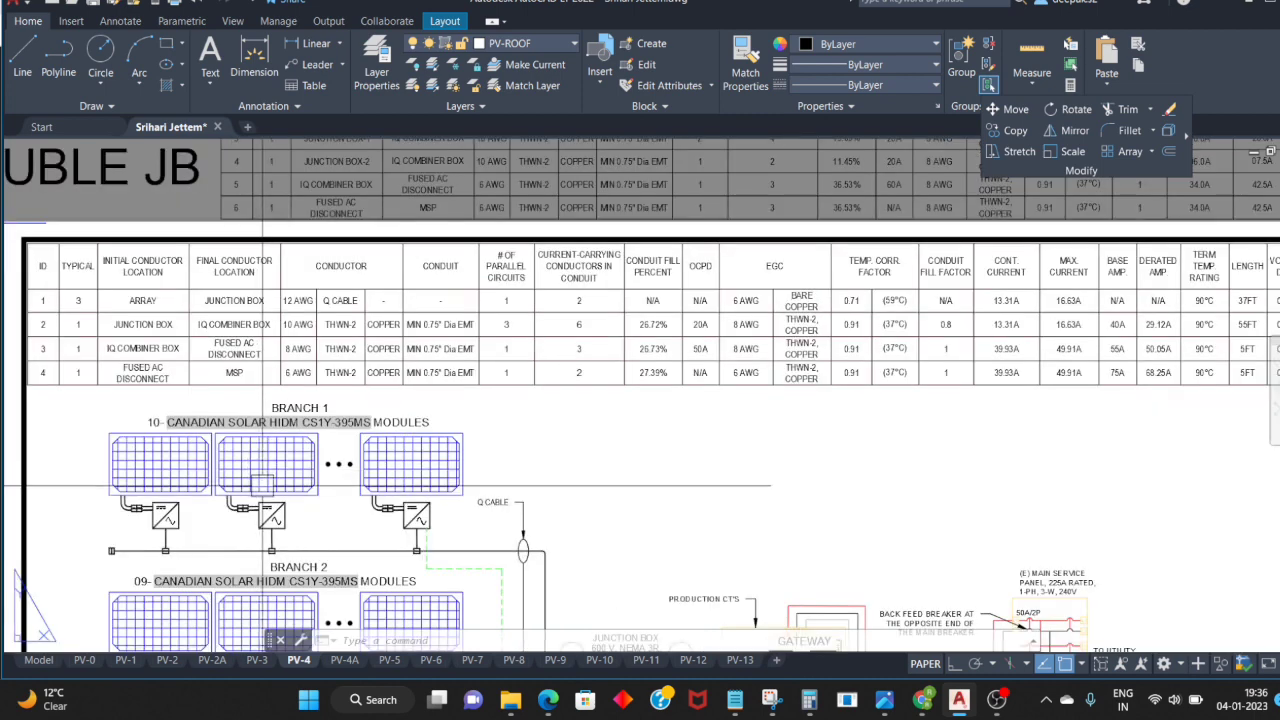
key(Escape)
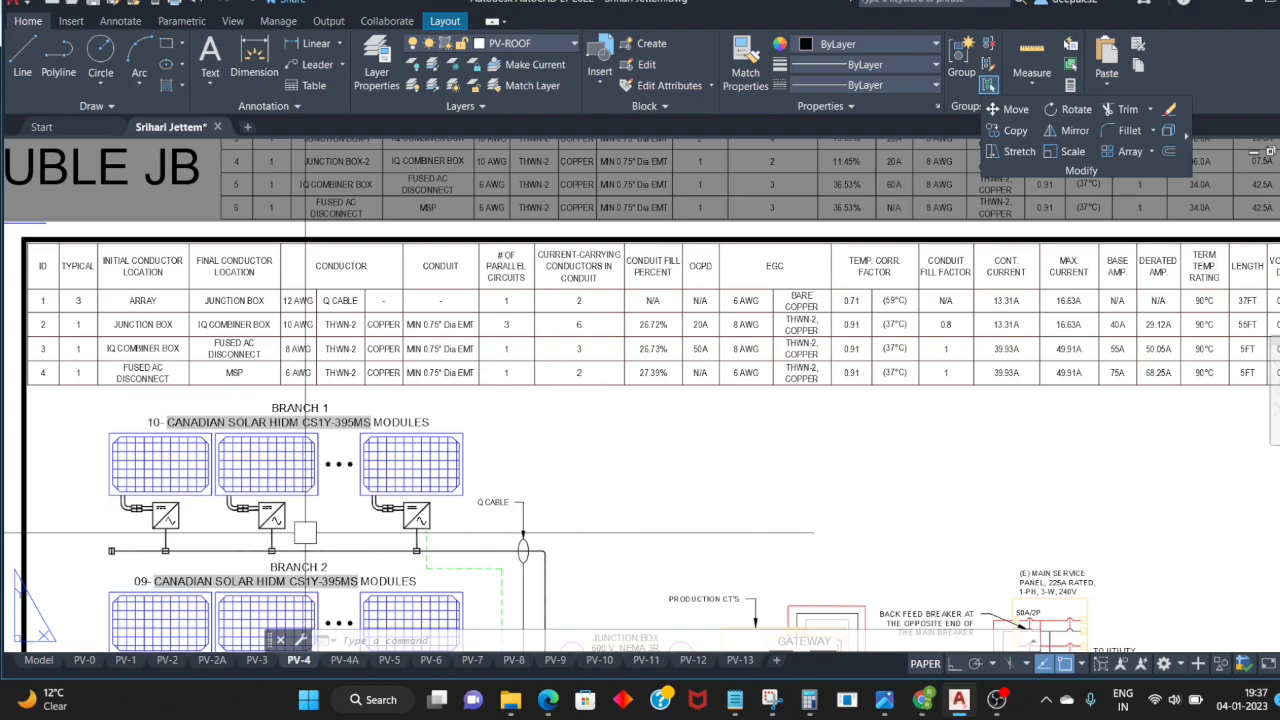
Step: Zoom in close on the conductor table and inspect its cells
scroll(305, 532, down, 3)
scroll(325, 352, up, 2)
scroll(325, 352, up, 1)
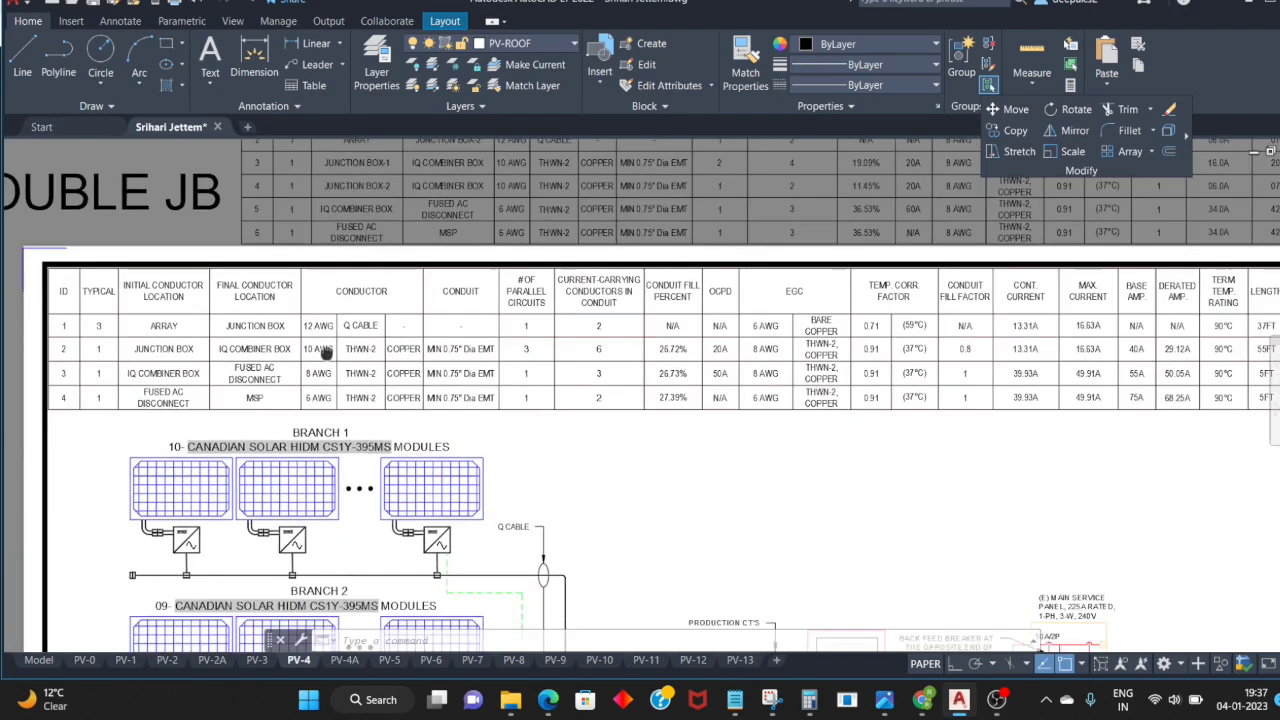
middle_drag(325, 352, 350, 300)
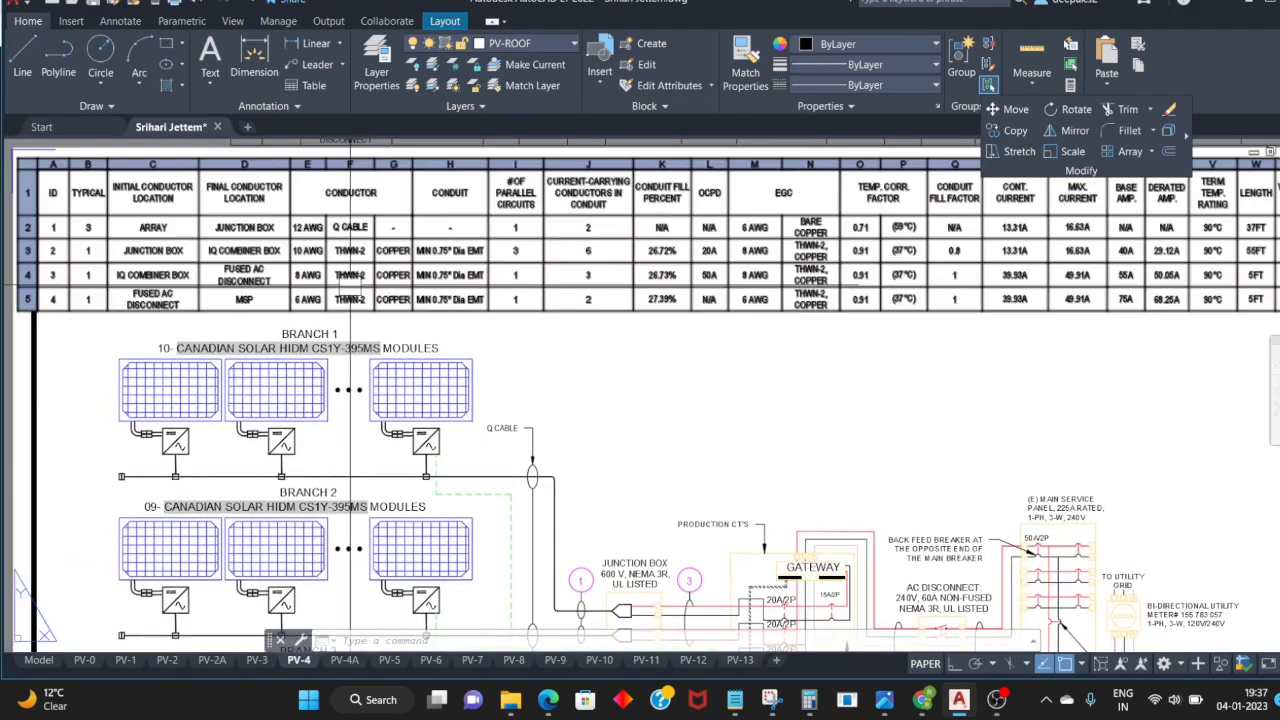
key(Escape)
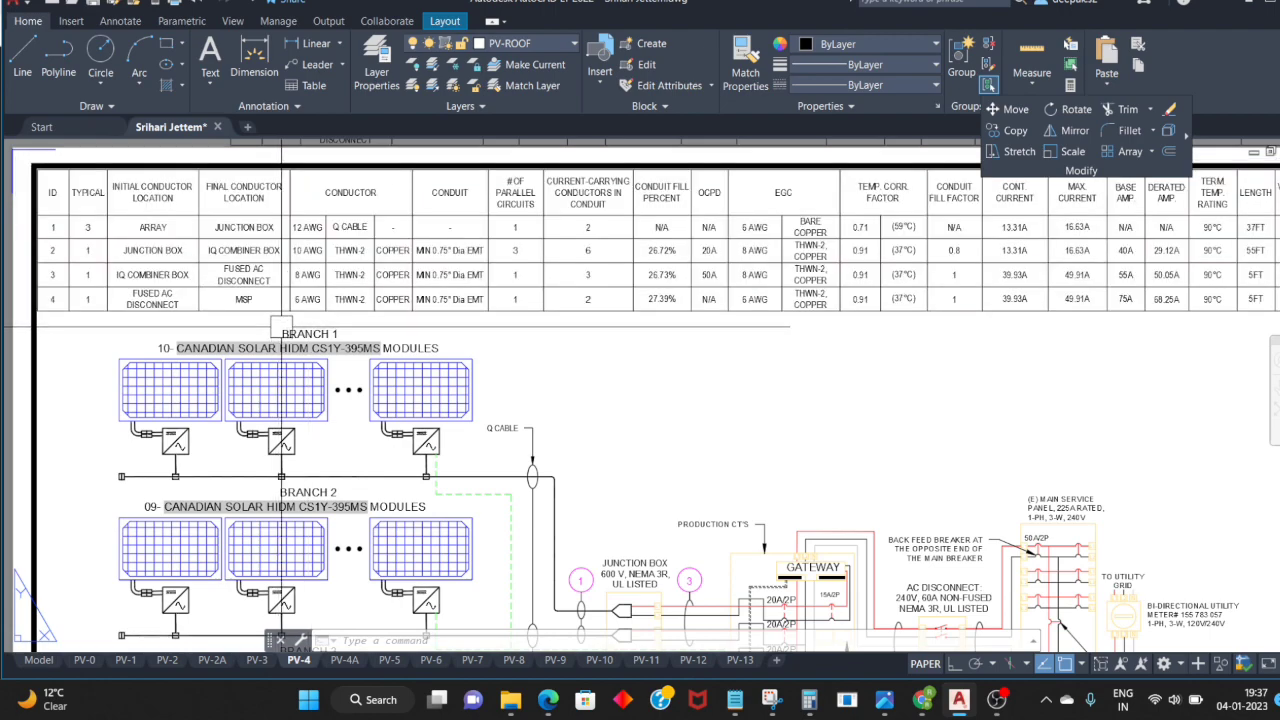
scroll(290, 300, down, 1)
scroll(310, 260, down, 2)
scroll(320, 240, up, 2)
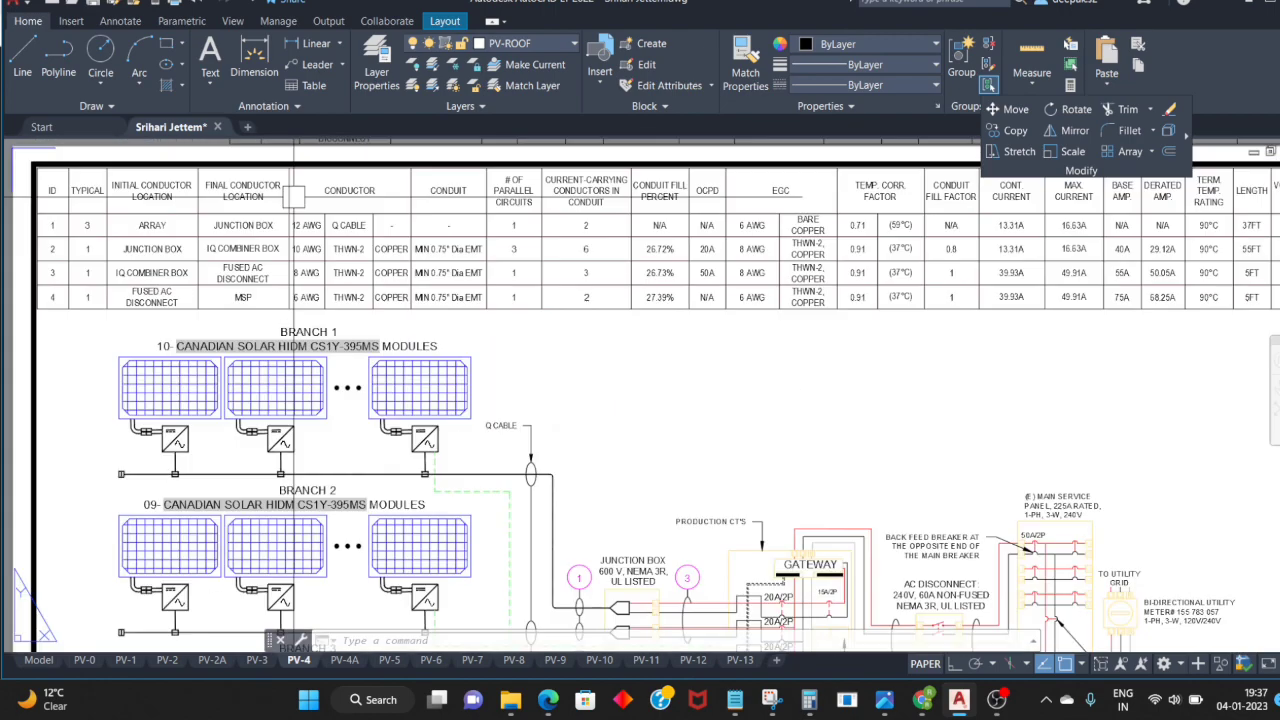
scroll(322, 235, down, 1)
middle_drag(322, 235, 324, 279)
scroll(350, 290, up, 3)
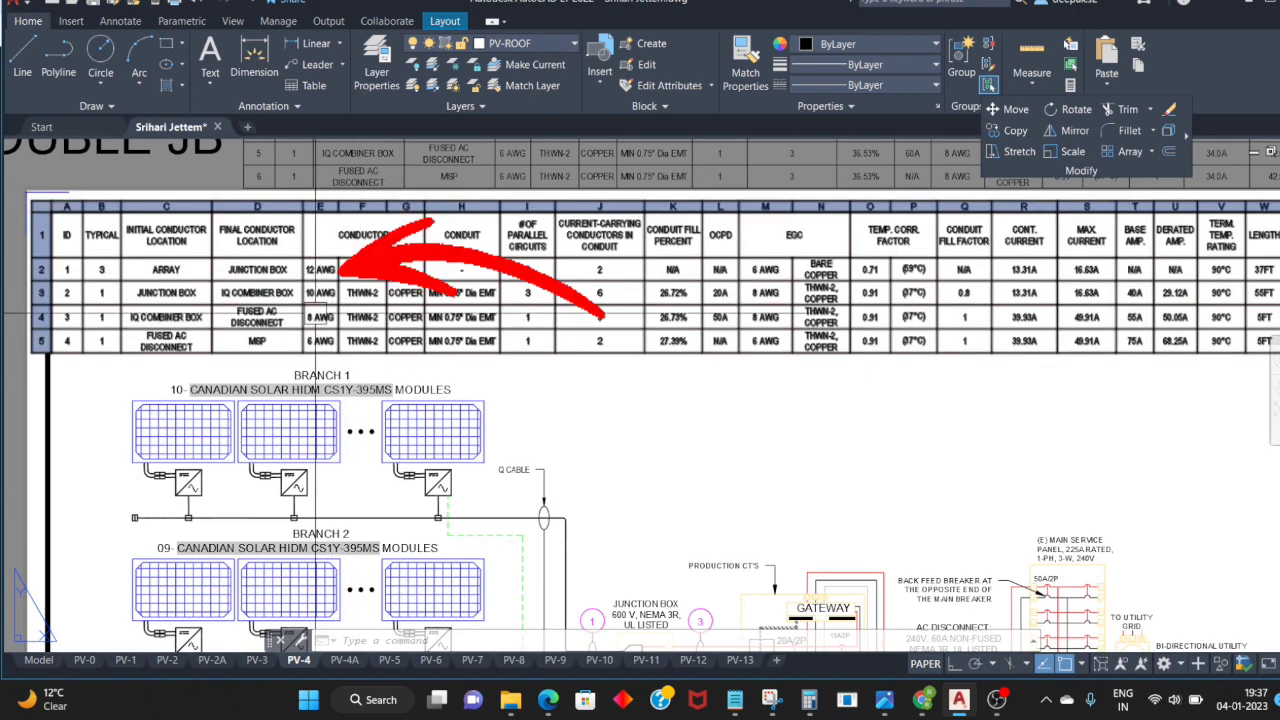
key(Escape)
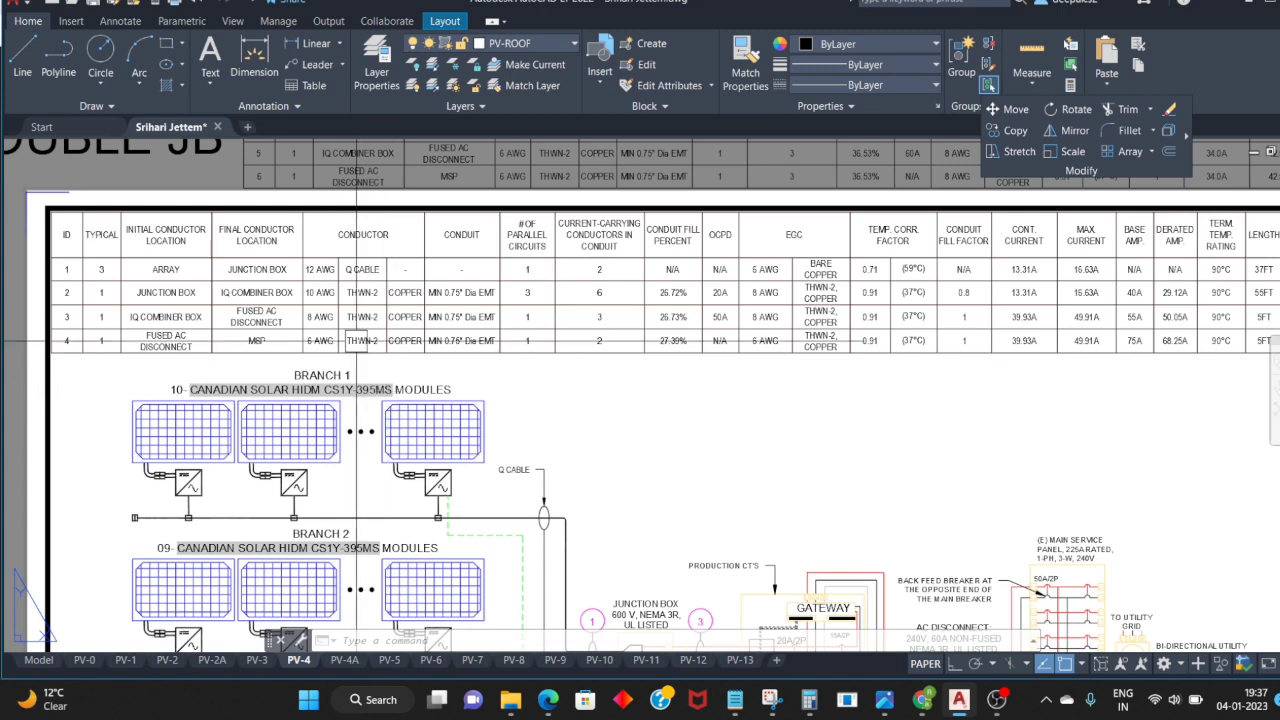
click(291, 318)
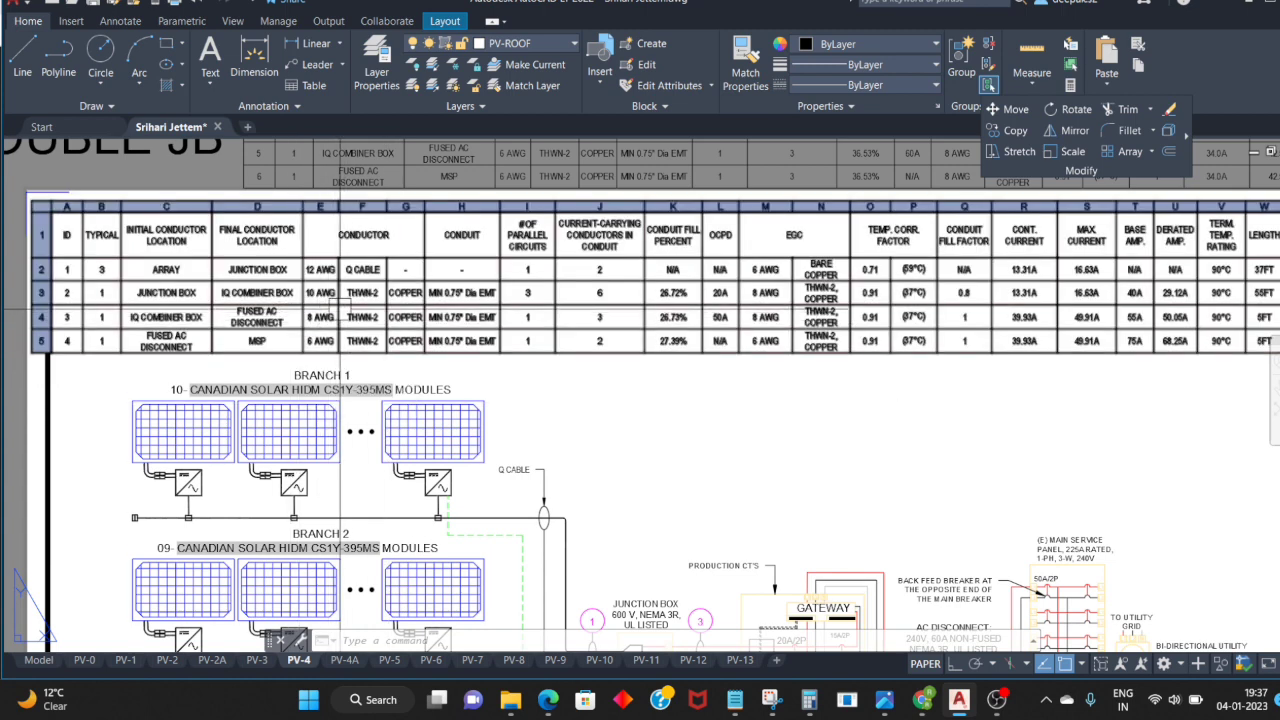
key(Escape)
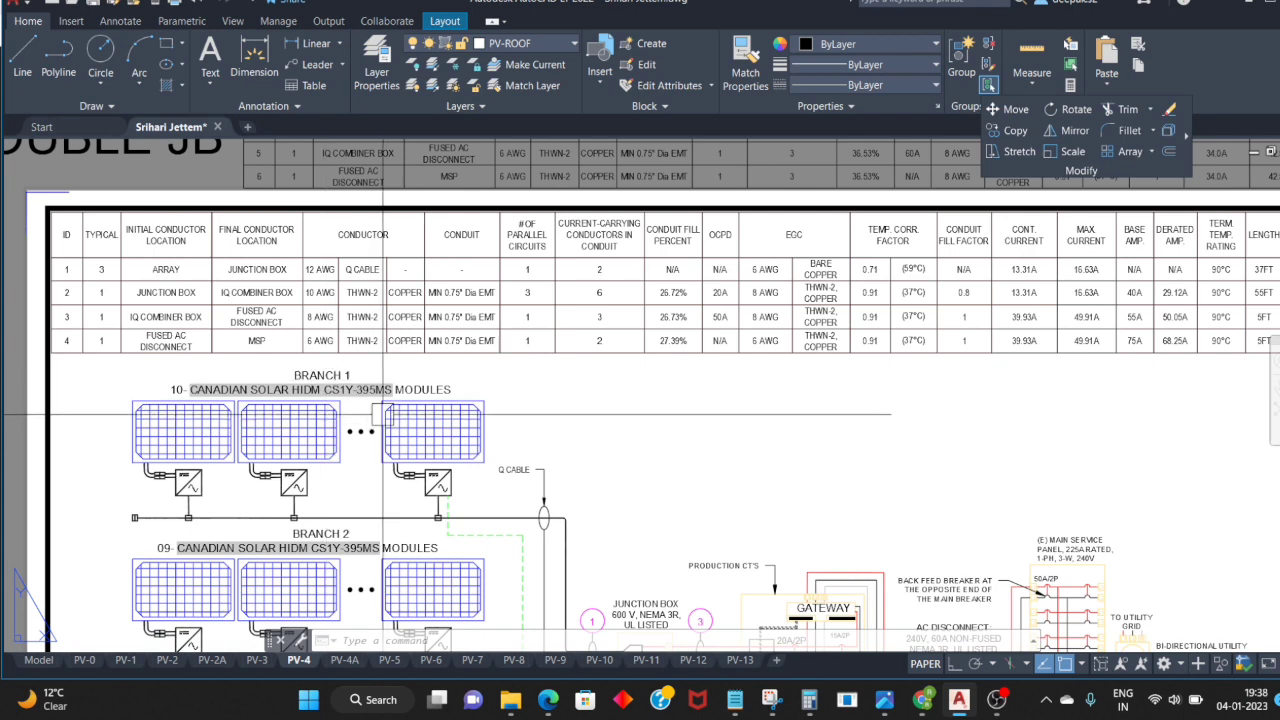
Step: Check the ARRAY row's 12 AWG cell and compute 10 × 1.45 = 14.5 in Calculator
click(318, 272)
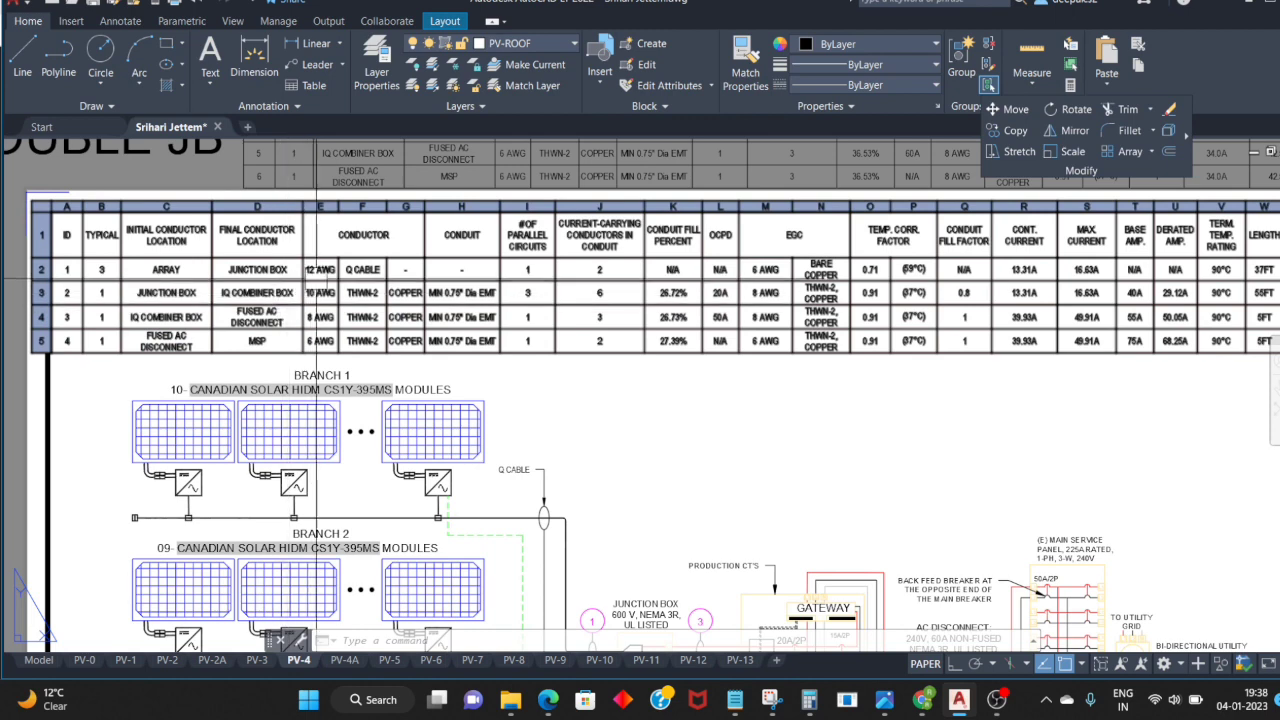
key(Escape)
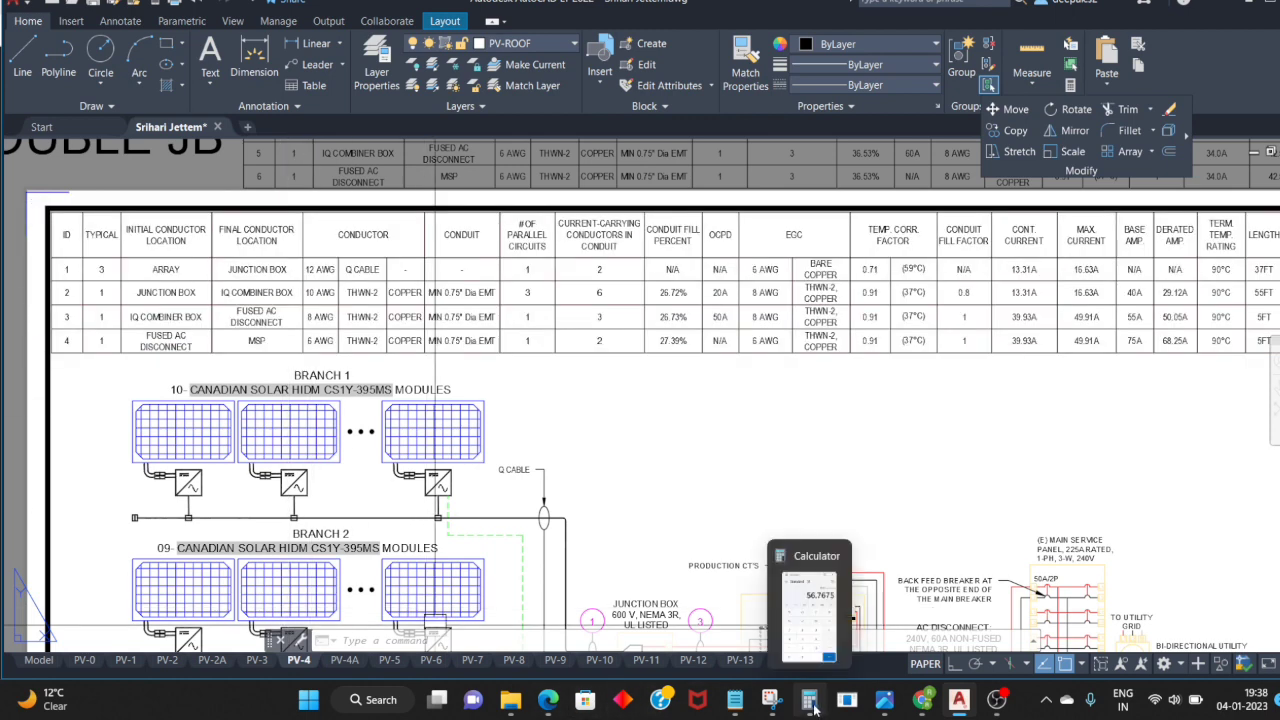
click(812, 705)
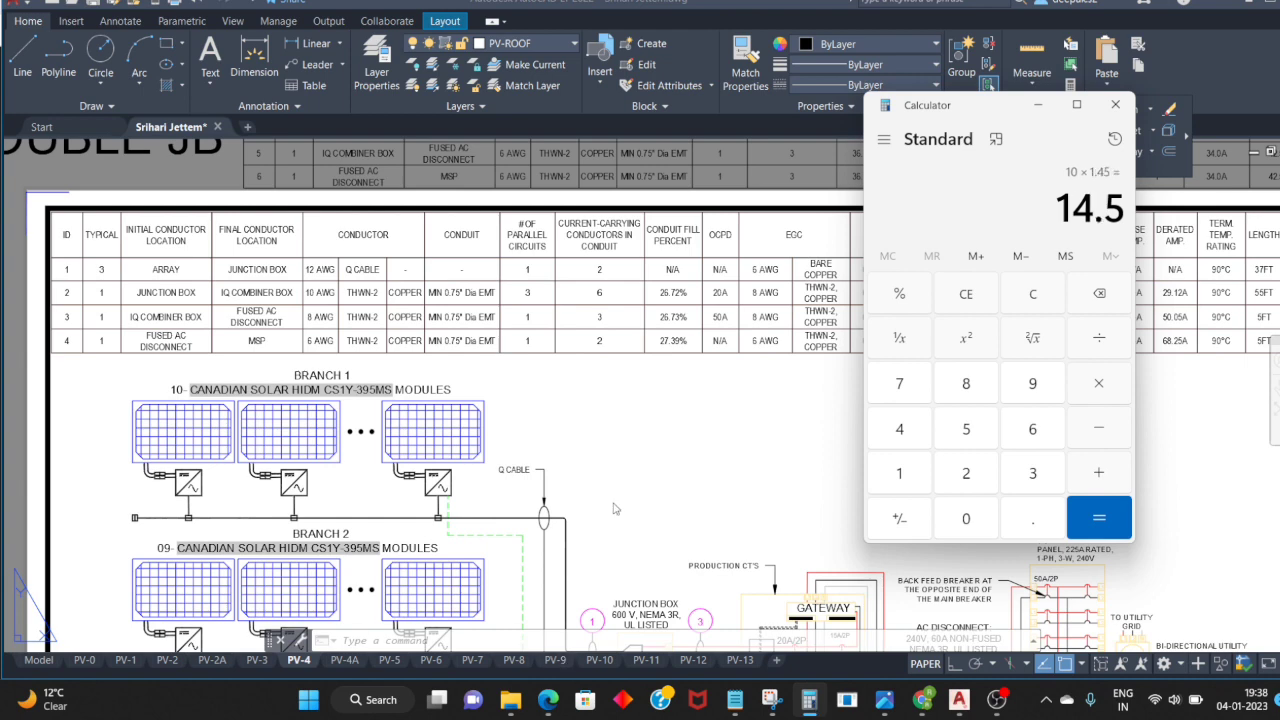
click(635, 445)
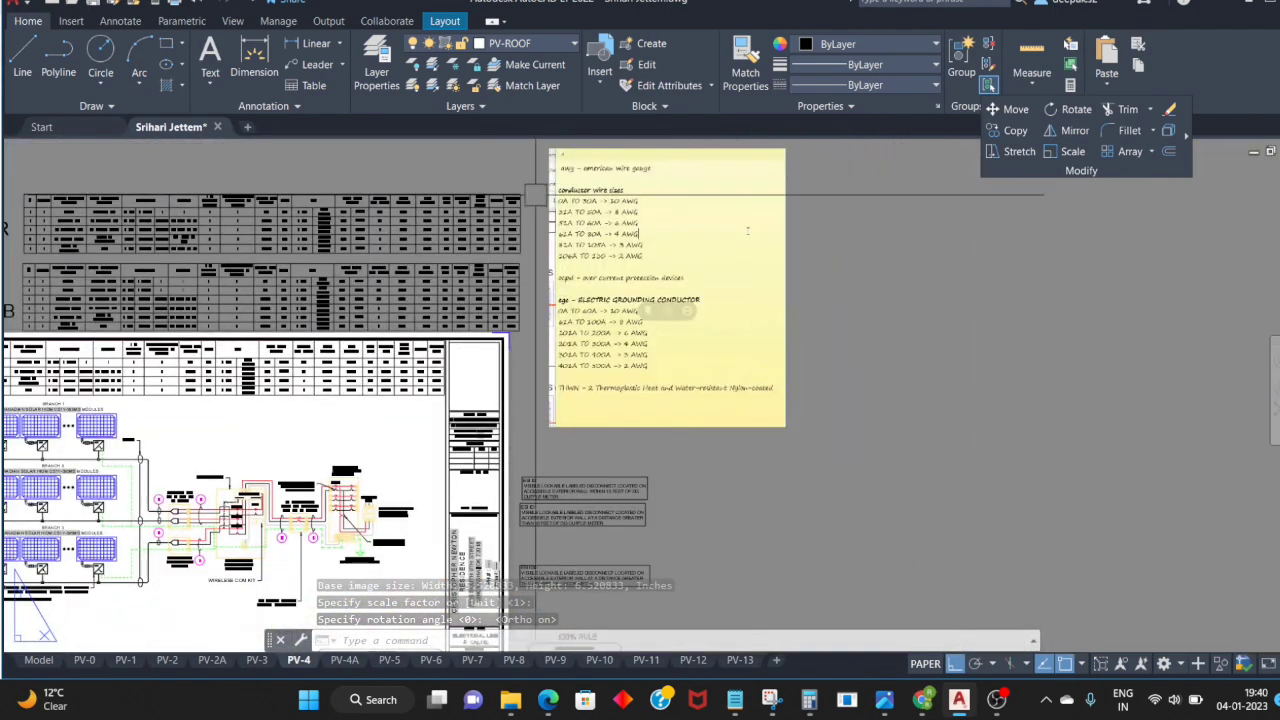
scroll(747, 231, up, 6)
scroll(747, 231, down, 4)
scroll(1036, 296, up, 1)
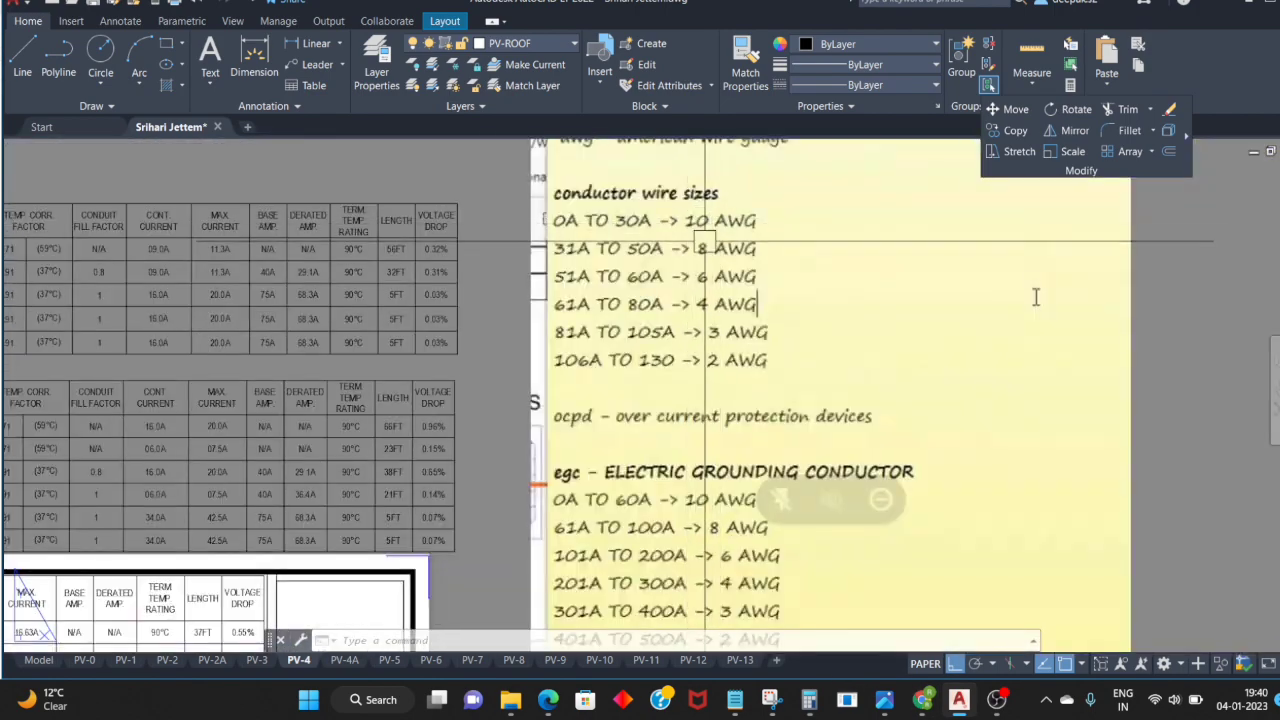
scroll(1036, 296, down, 2)
scroll(1176, 267, up, 2)
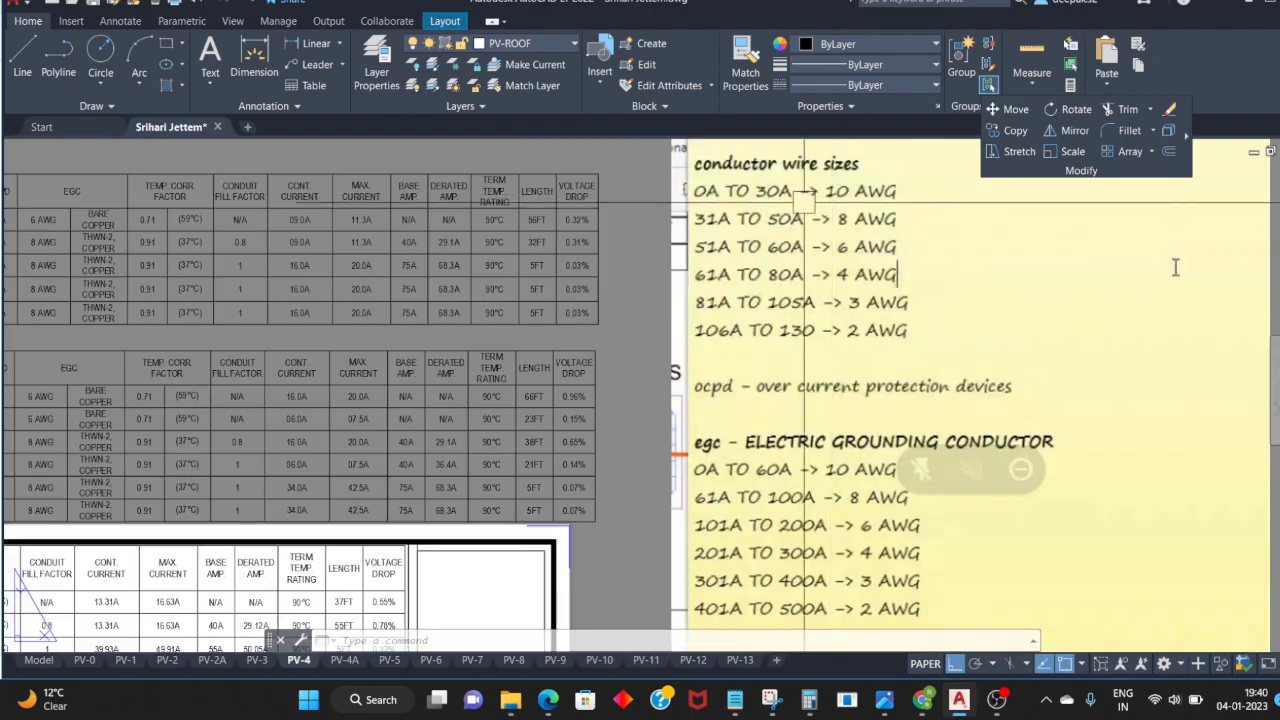
middle_drag(1090, 268, 1276, 203)
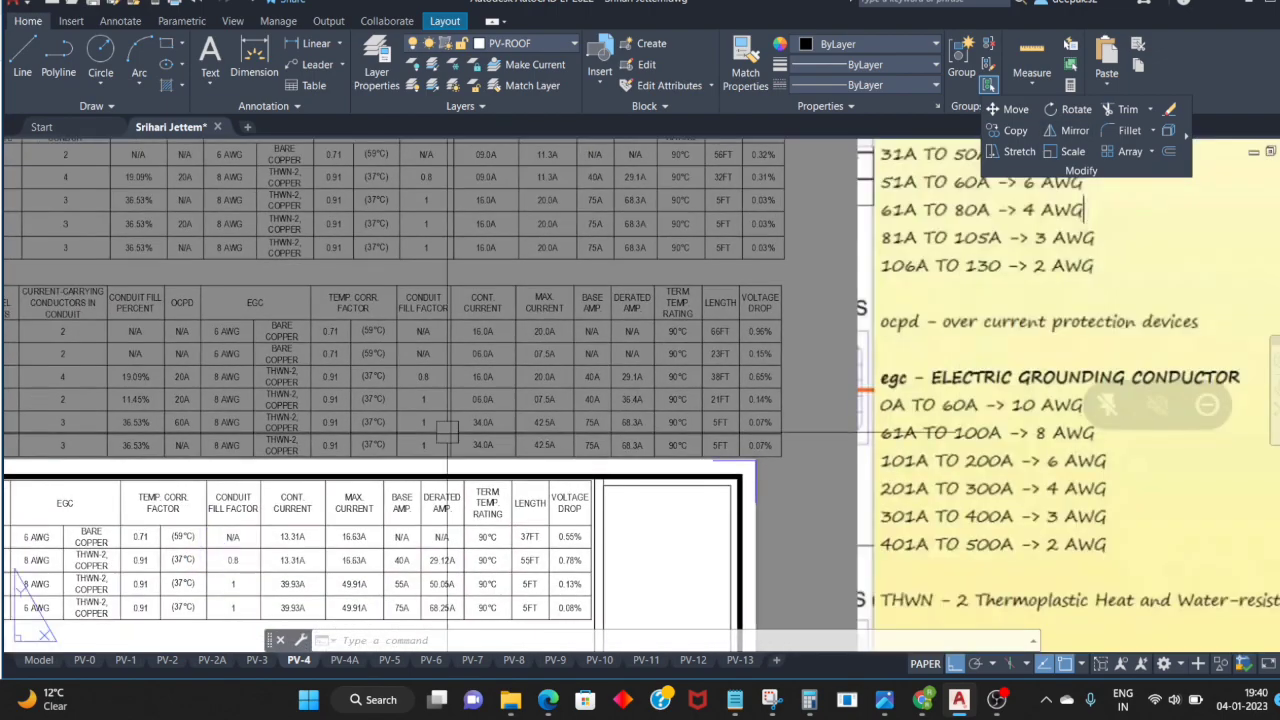
scroll(447, 432, down, 2)
scroll(447, 432, down, 2)
scroll(400, 300, up, 4)
mouse_move(368, 356)
middle_down()
mouse_move(598, 296)
mouse_move(656, 296)
middle_up()
click(580, 312)
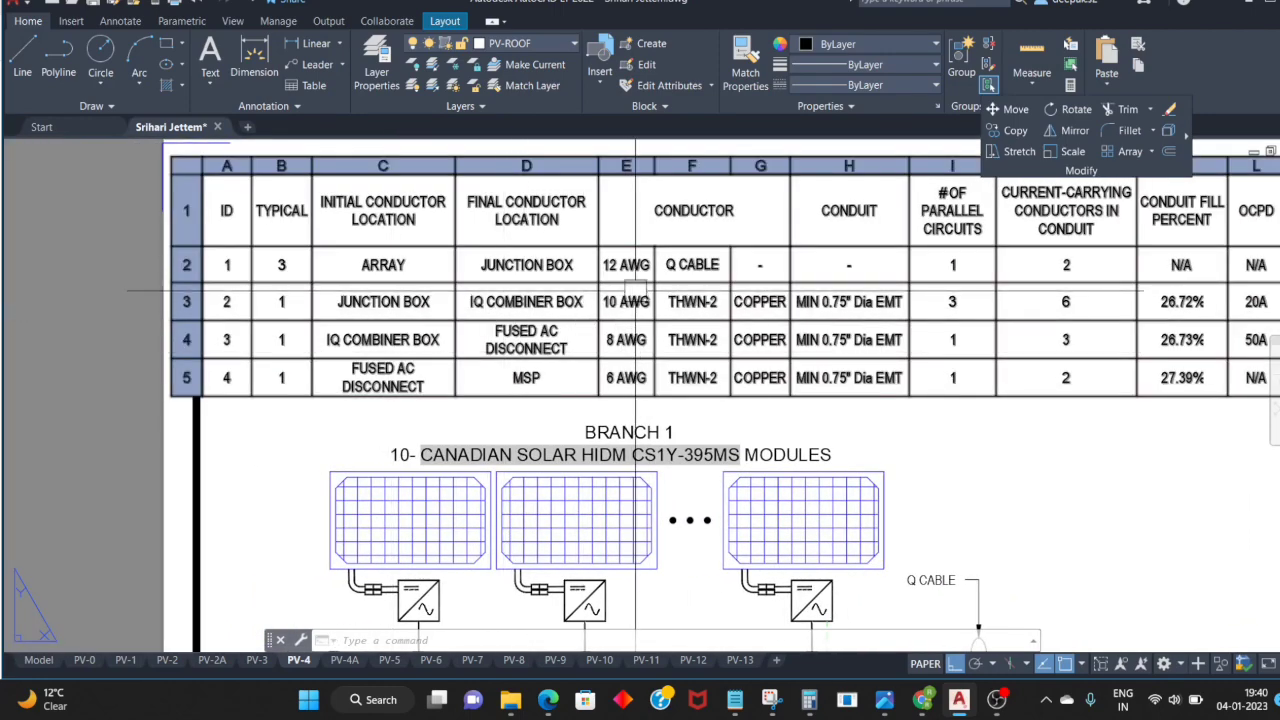
key(Escape)
mouse_move(614, 300)
middle_down()
mouse_move(551, 290)
mouse_move(390, 304)
middle_up()
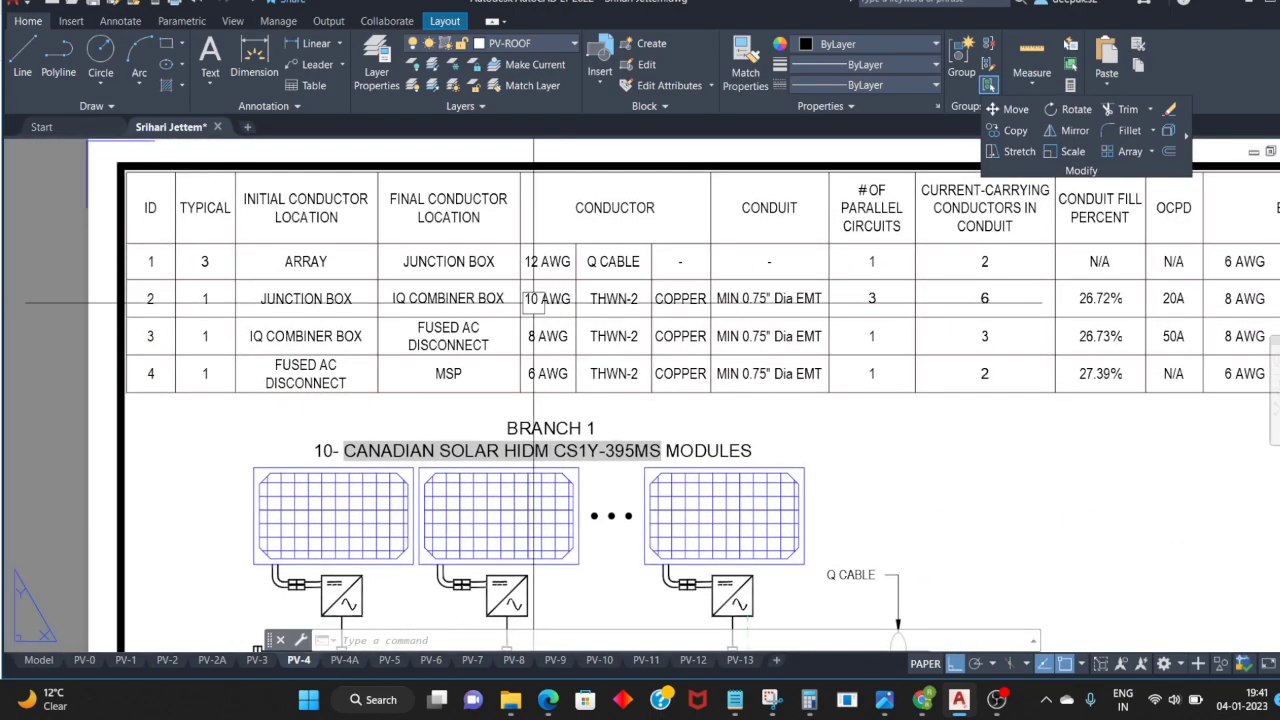
click(547, 296)
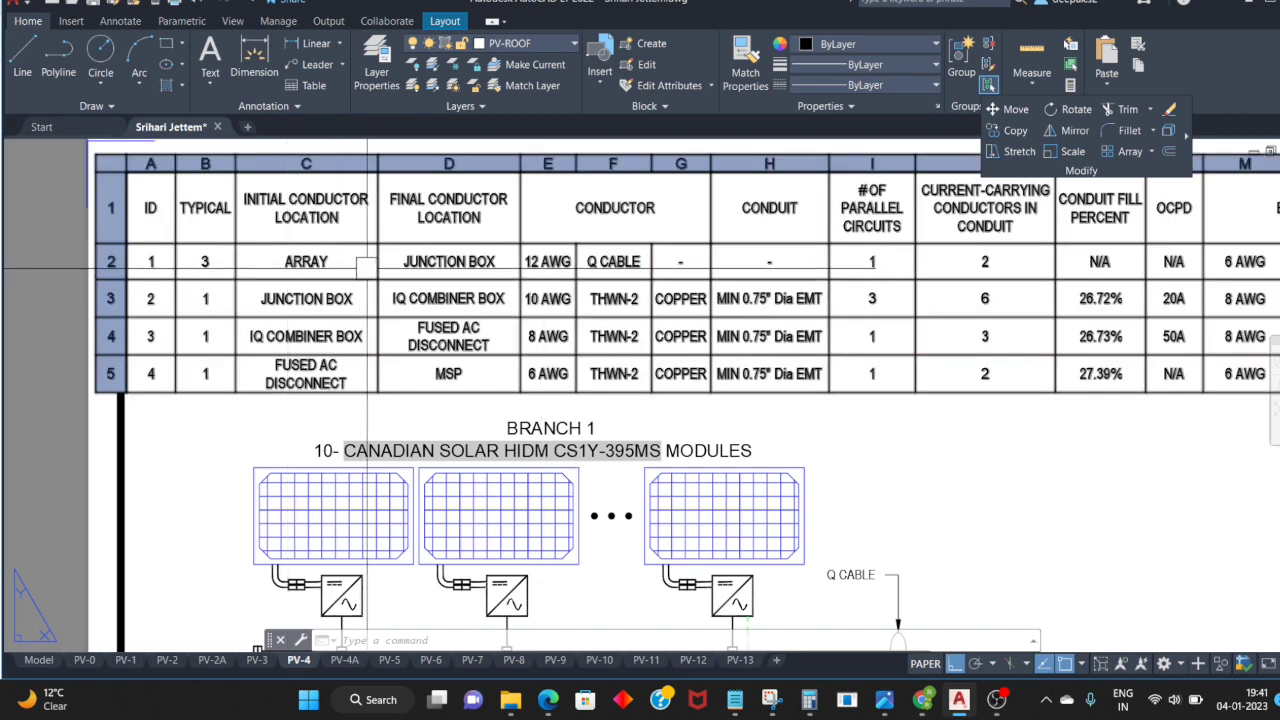
key(Escape)
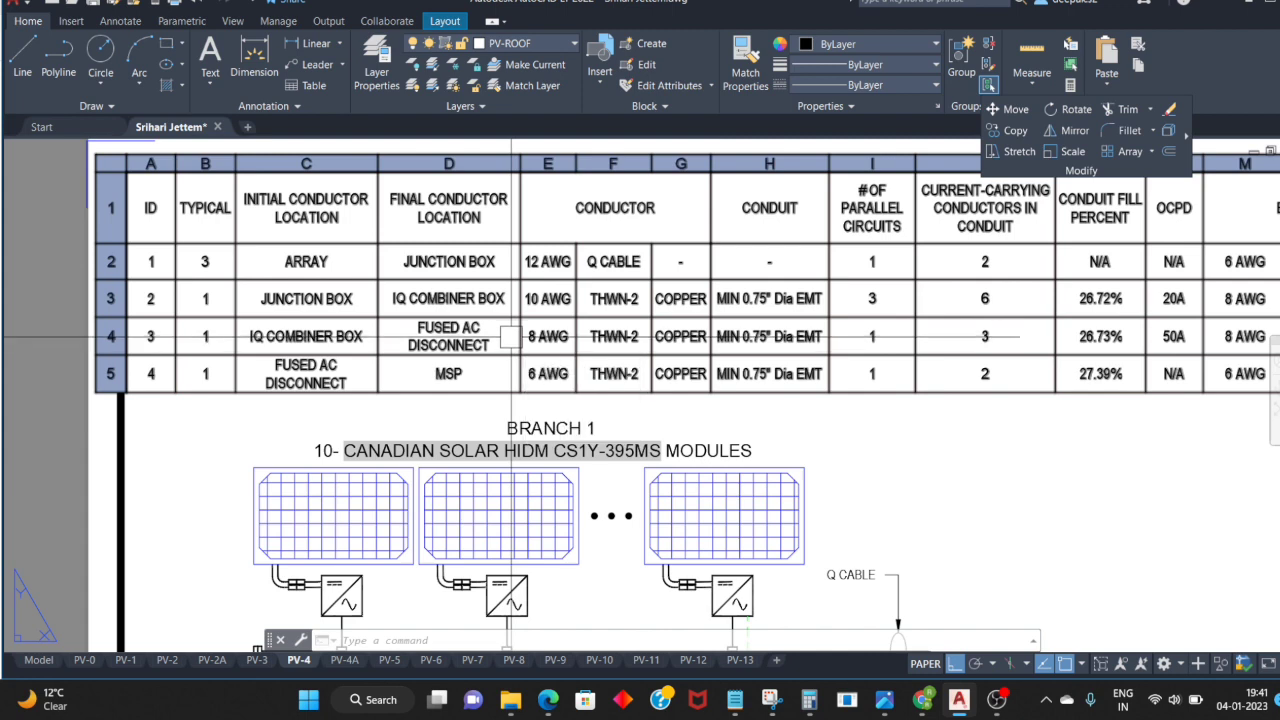
key(Escape)
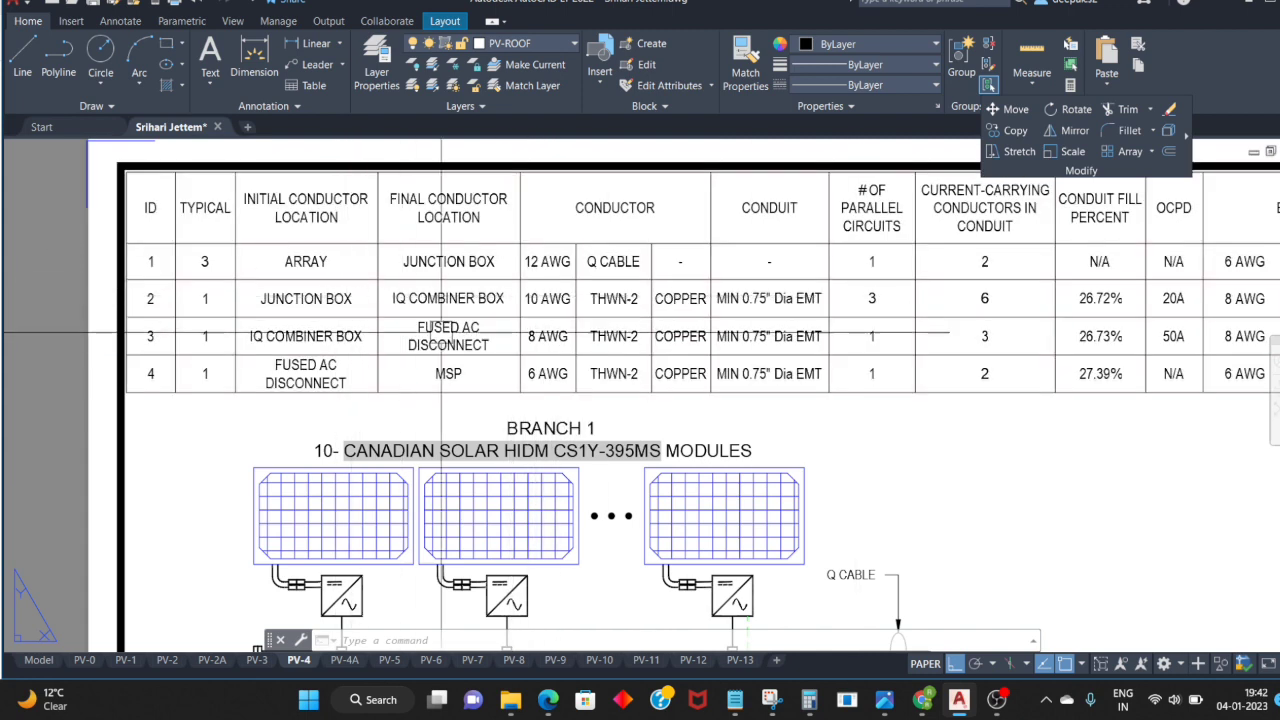
click(441, 332)
key(Escape)
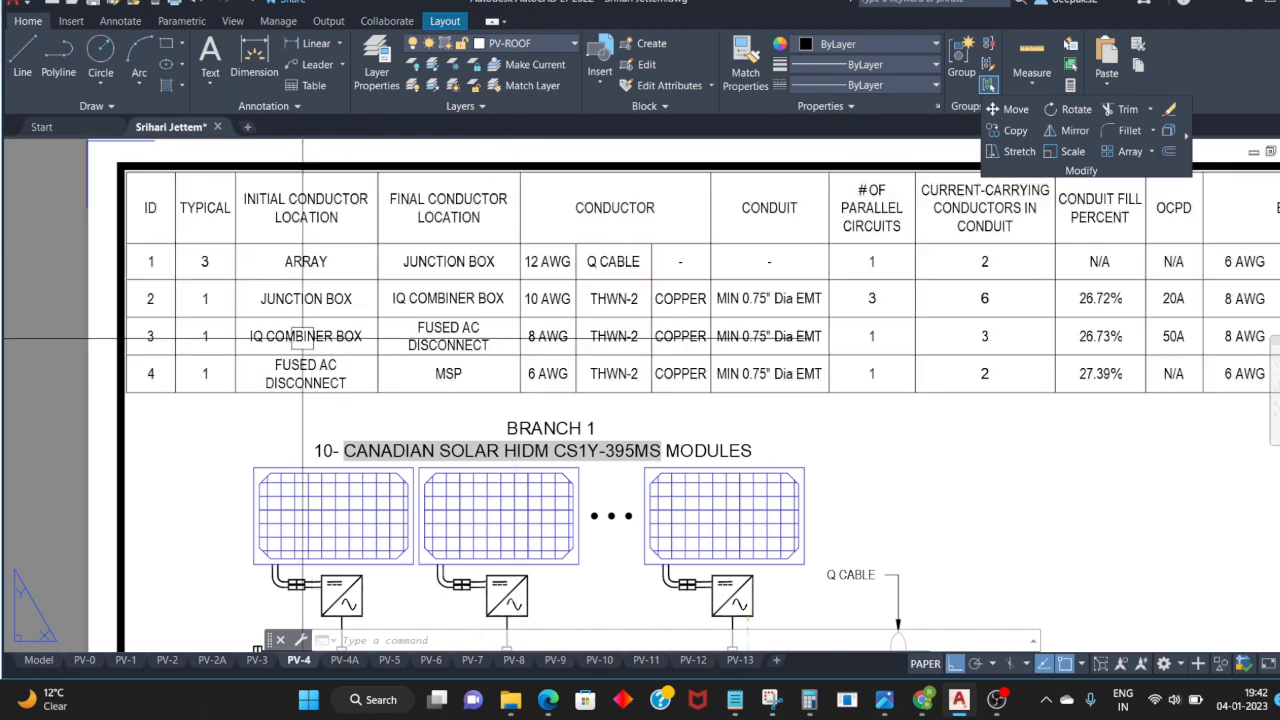
click(494, 341)
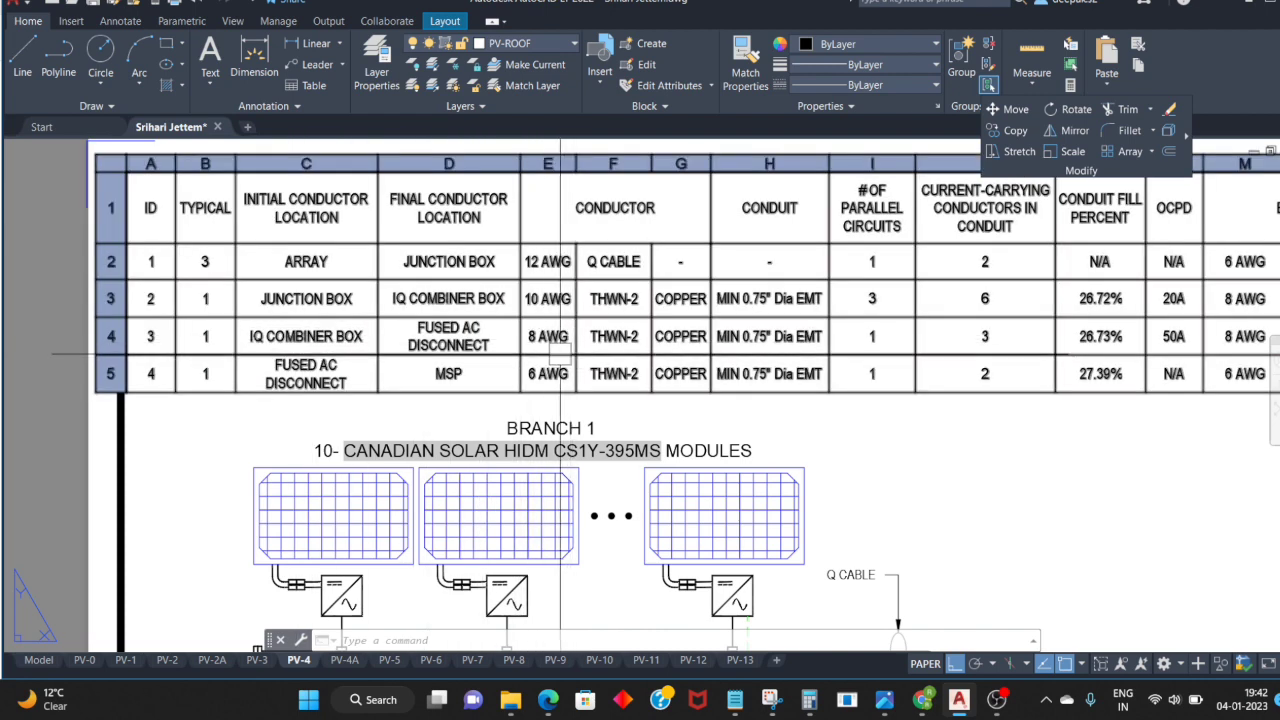
key(Escape)
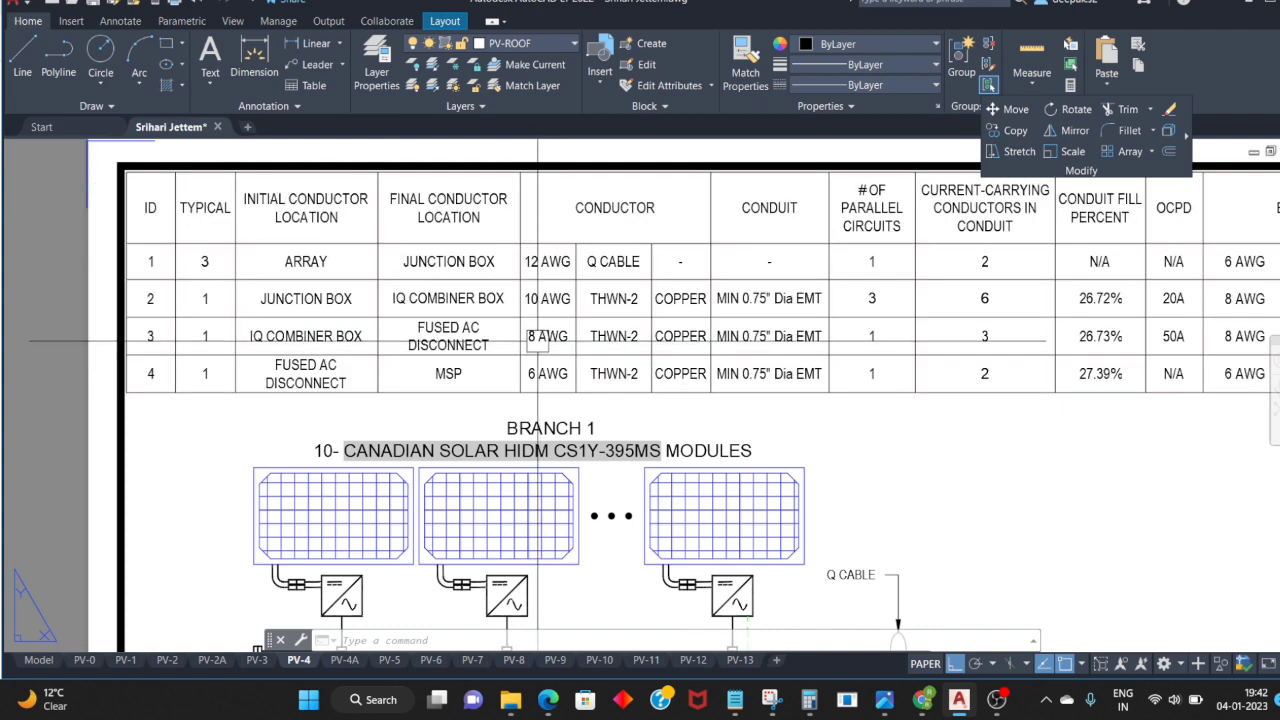
click(538, 340)
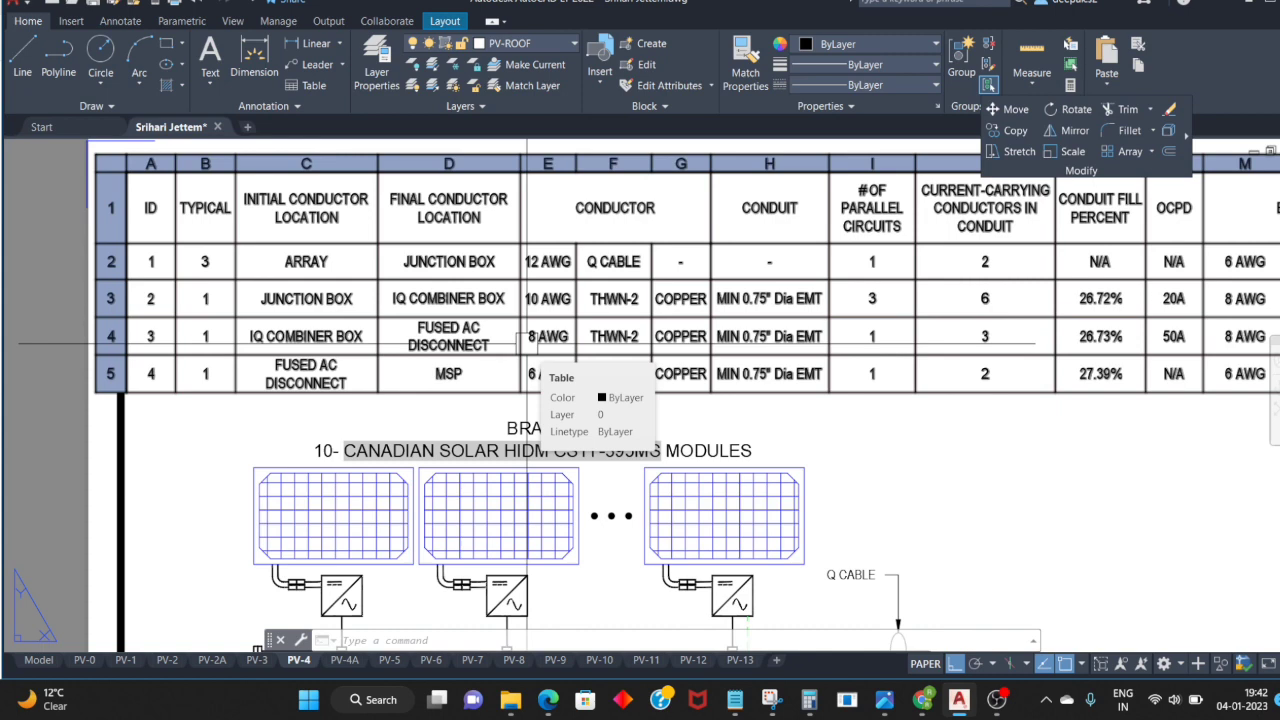
key(Escape)
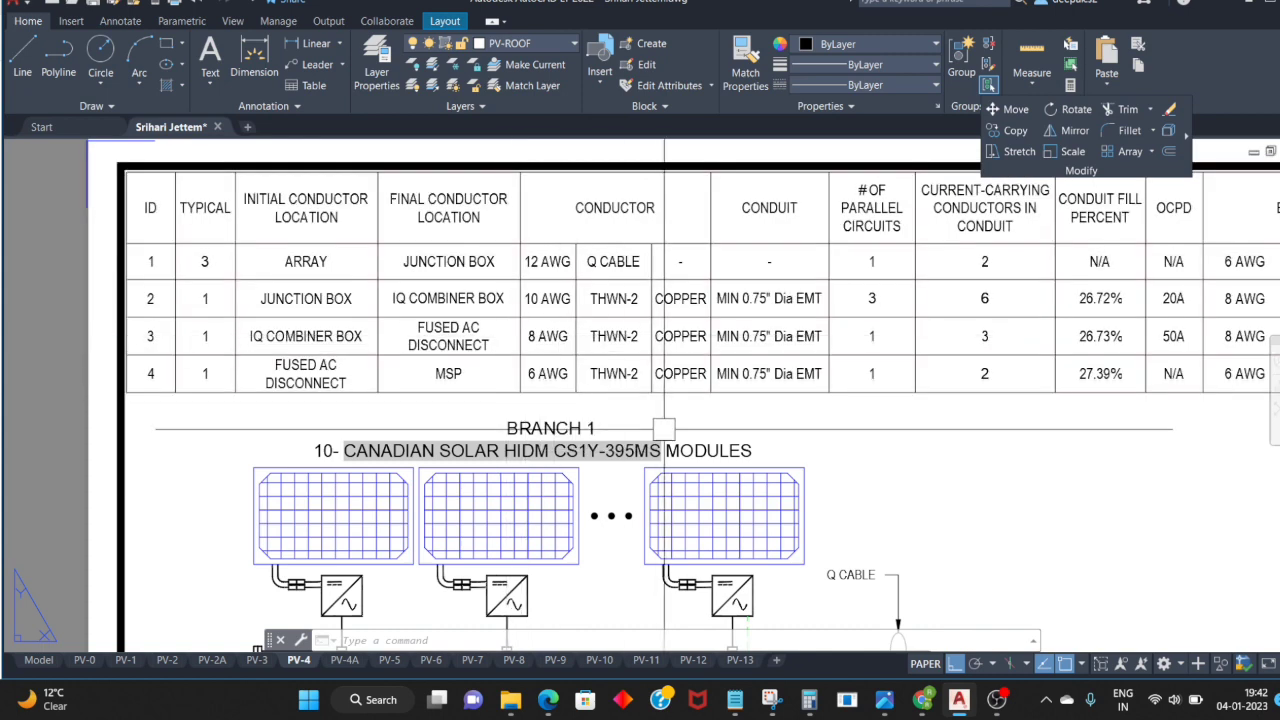
Step: Zoom in and out over the single-line diagram to review it
scroll(664, 428, down, 1)
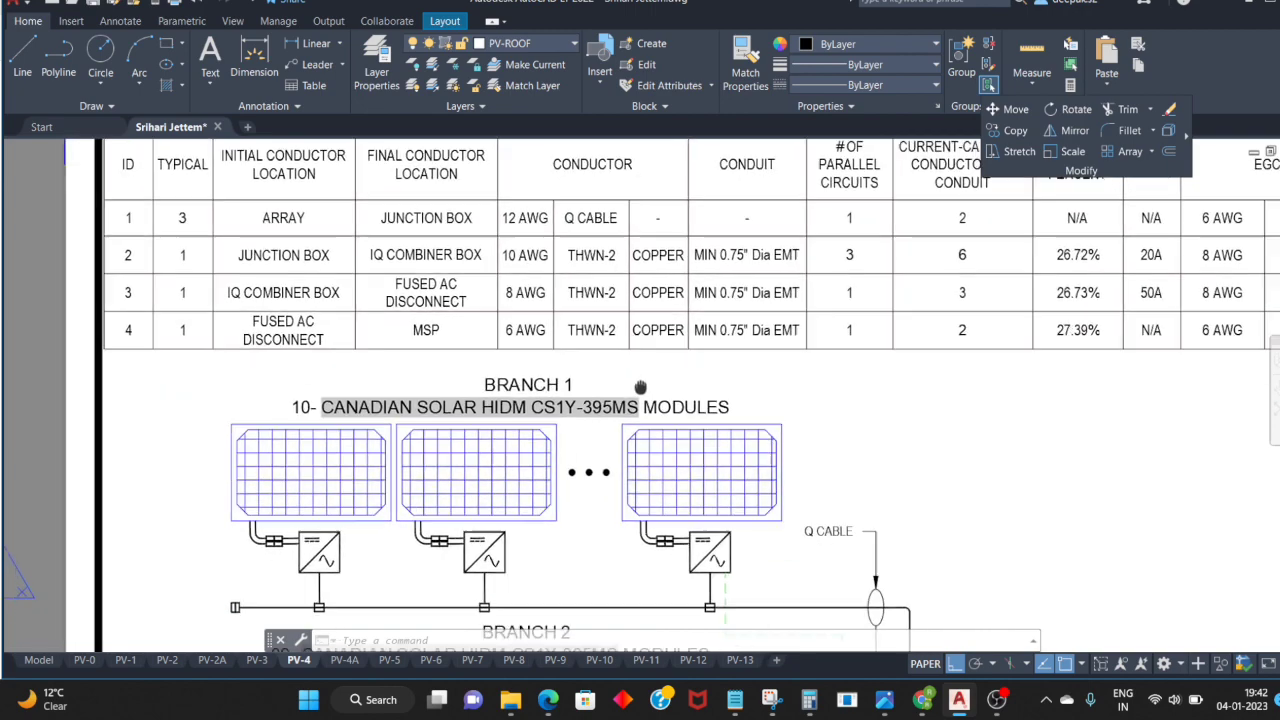
scroll(690, 460, down, 3)
scroll(715, 490, down, 2)
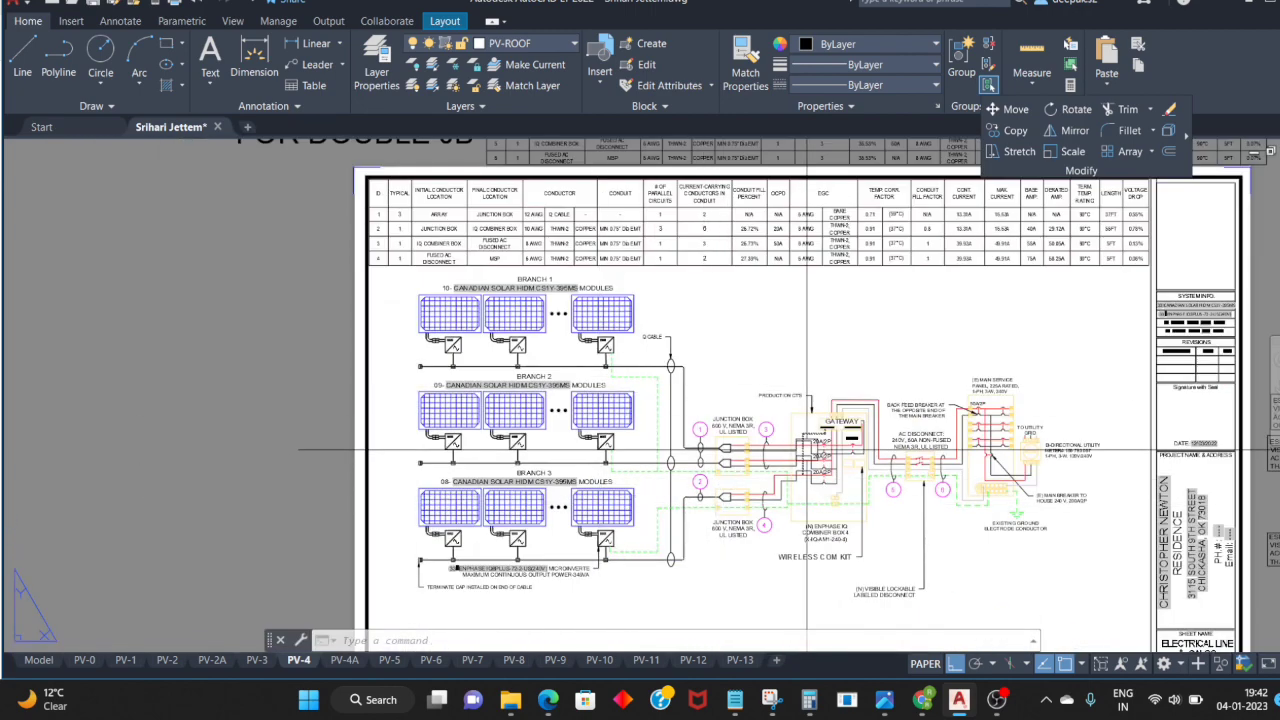
scroll(810, 455, up, 2)
scroll(830, 437, up, 2)
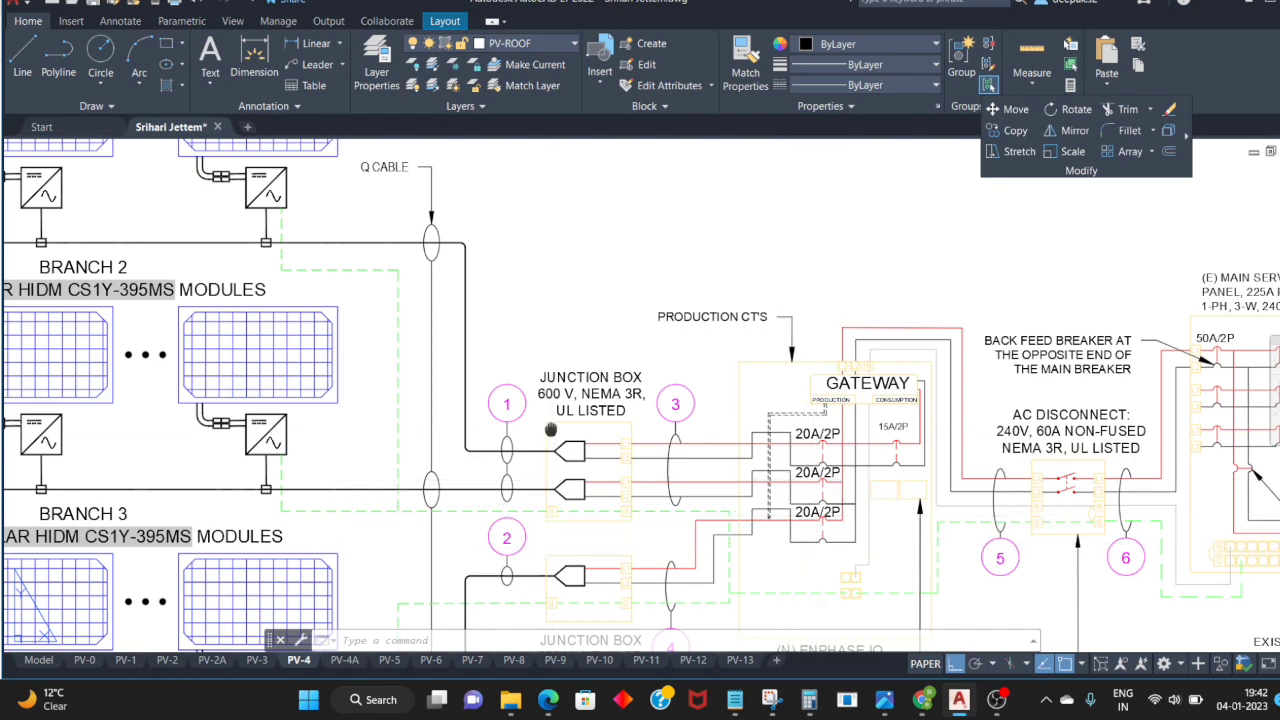
scroll(550, 420, up, 1)
scroll(552, 478, up, 1)
scroll(552, 478, down, 2)
scroll(600, 475, down, 1)
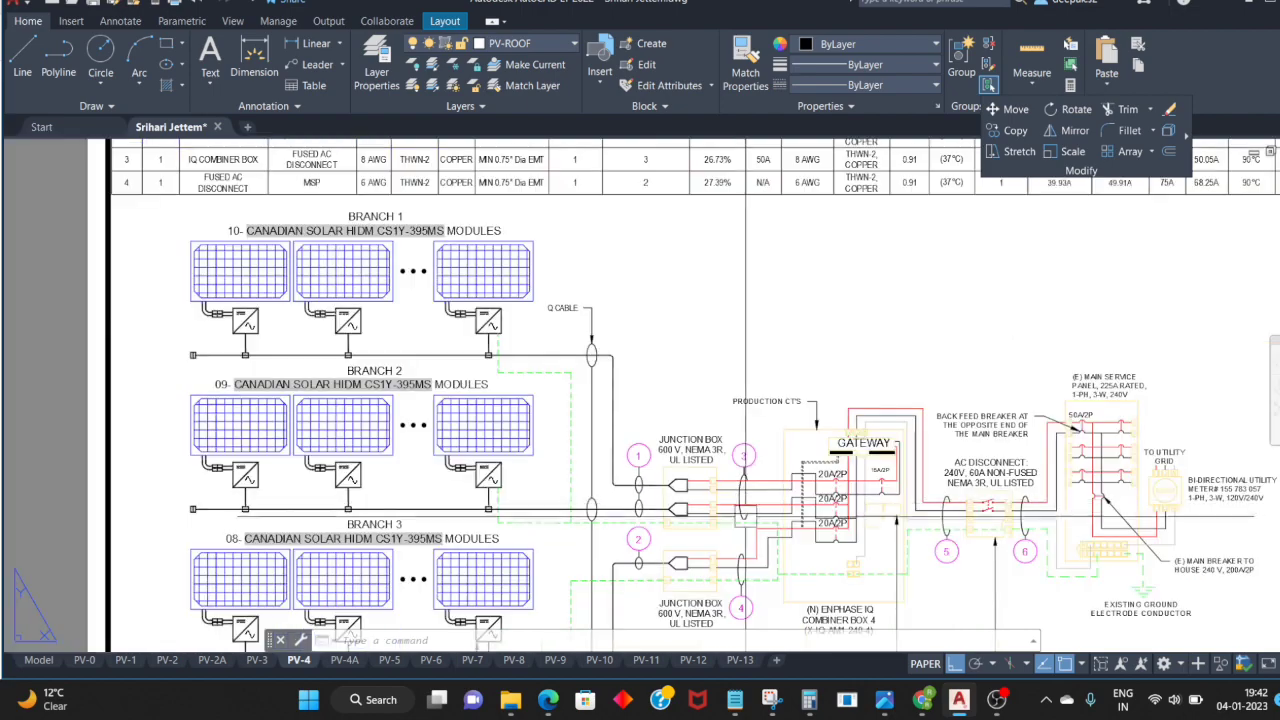
scroll(708, 470, up, 1)
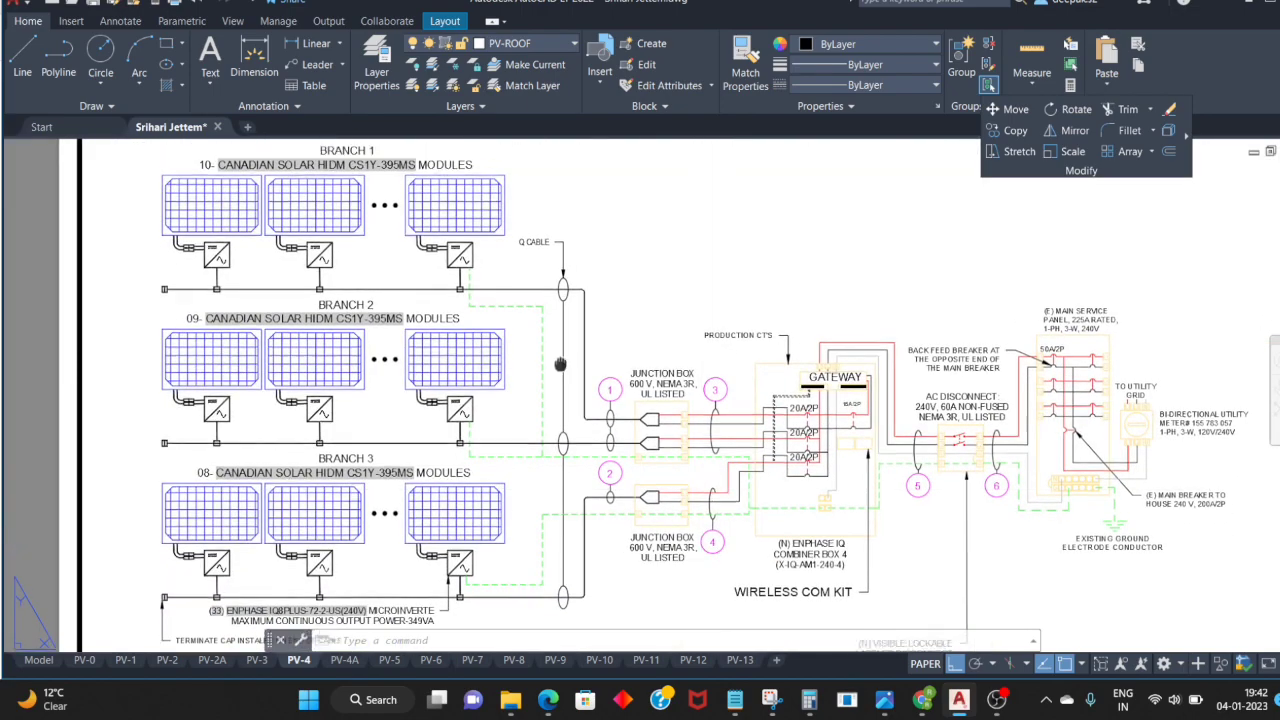
Step: Pan to the conductor tables' ID column and bring up Calculator showing 27 × 1.45 = 39.15
middle_drag(272, 140, 293, 455)
scroll(293, 455, up, 1)
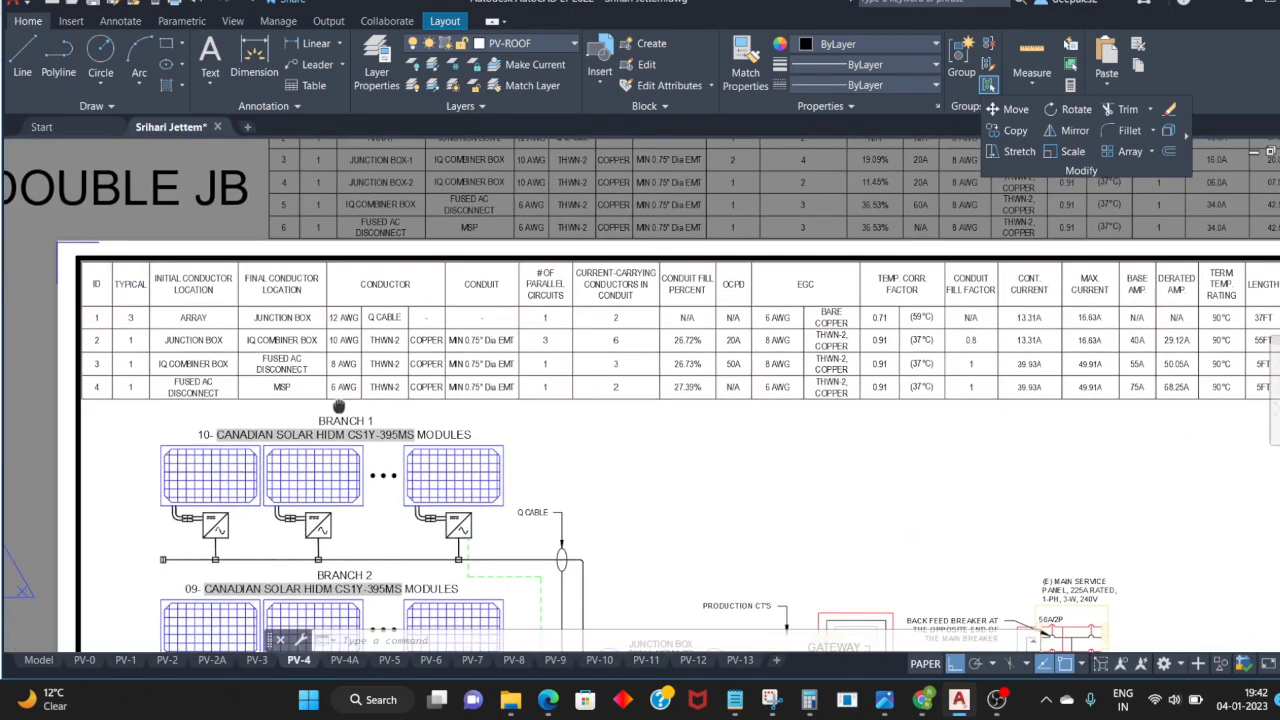
scroll(298, 380, up, 1)
middle_drag(298, 380, 387, 373)
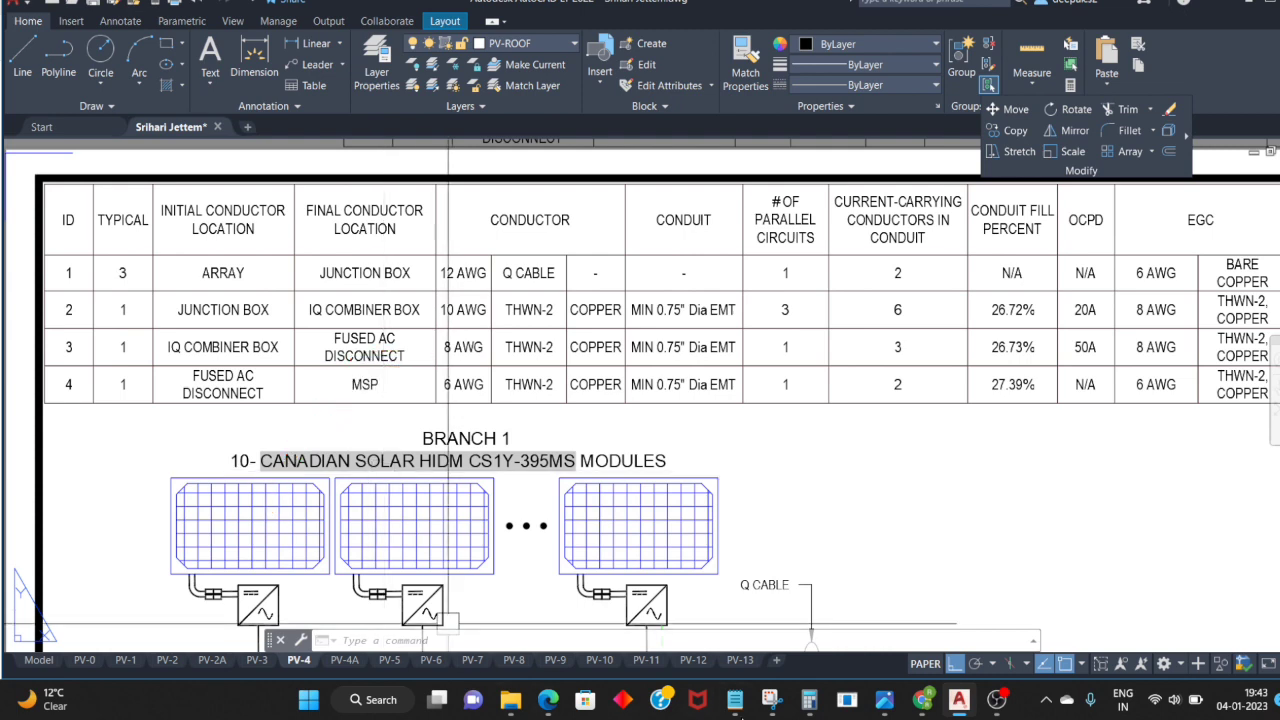
click(810, 702)
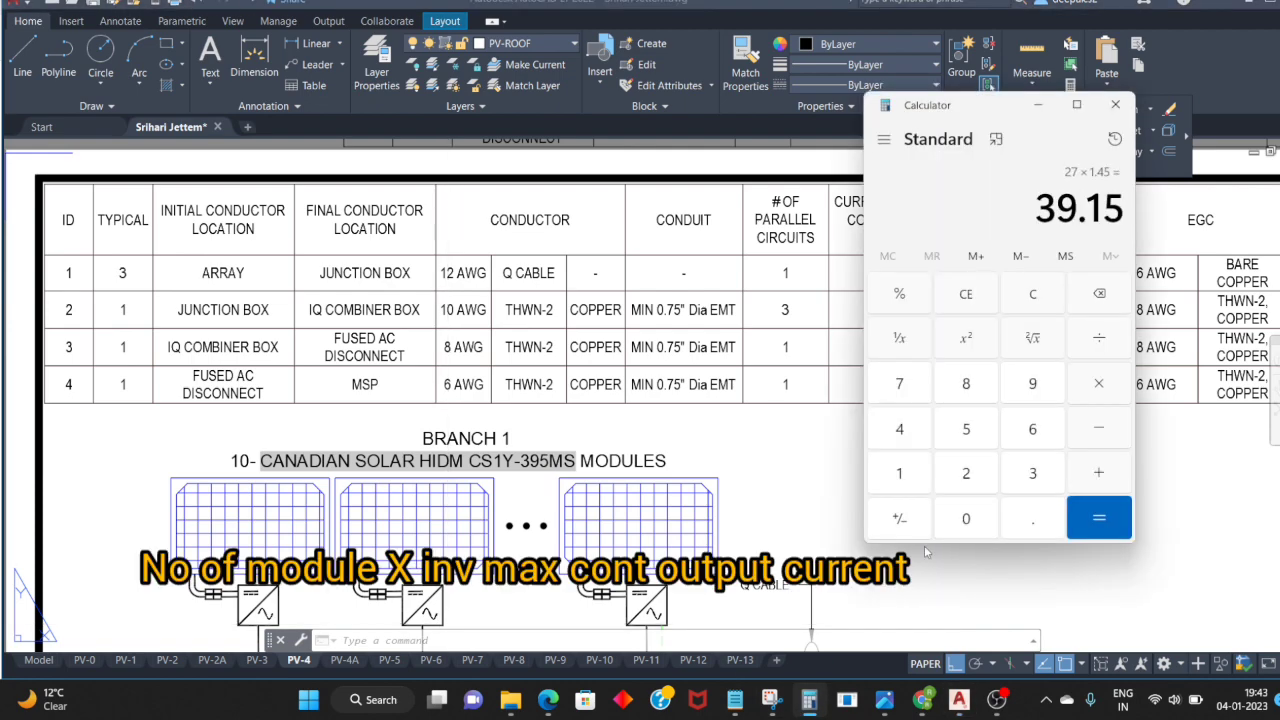
Step: Confirm 39.15 in Calculator, then return to the schedule's 8 AWG, 50A combiner-to-disconnect run
scroll(200, 280, down, 3)
scroll(150, 270, down, 3)
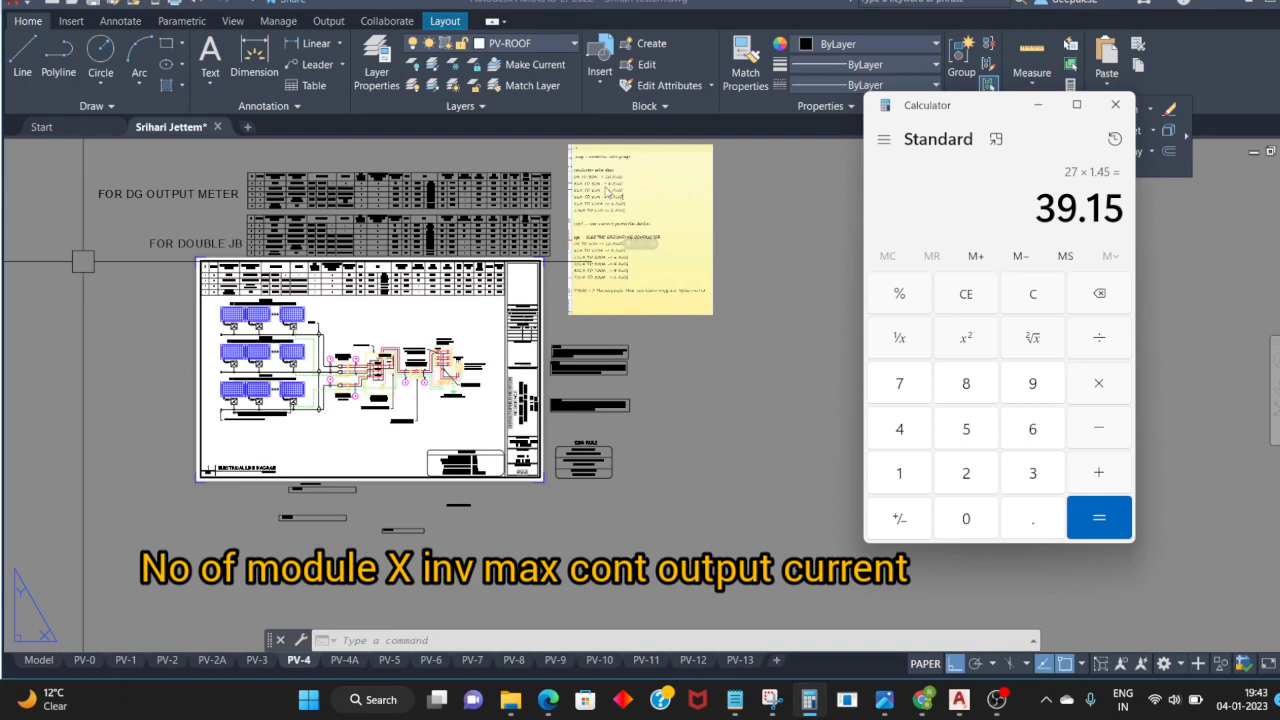
scroll(612, 194, up, 5)
click(810, 702)
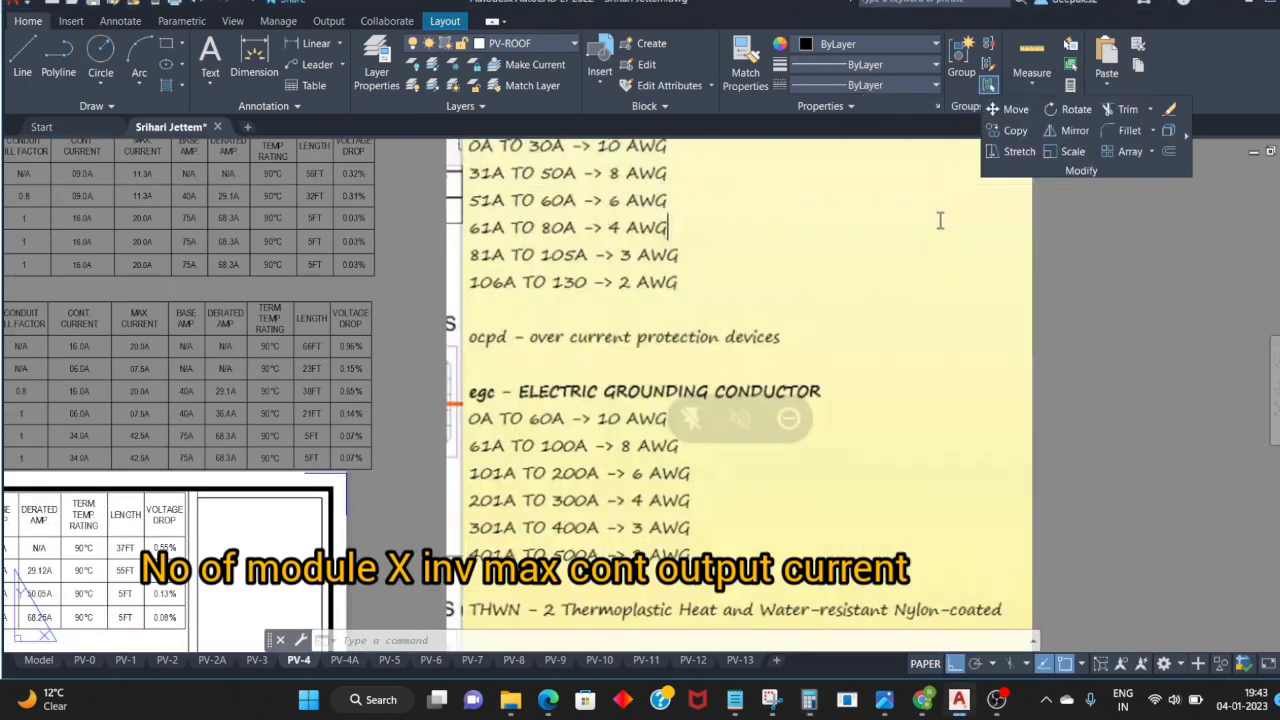
click(815, 703)
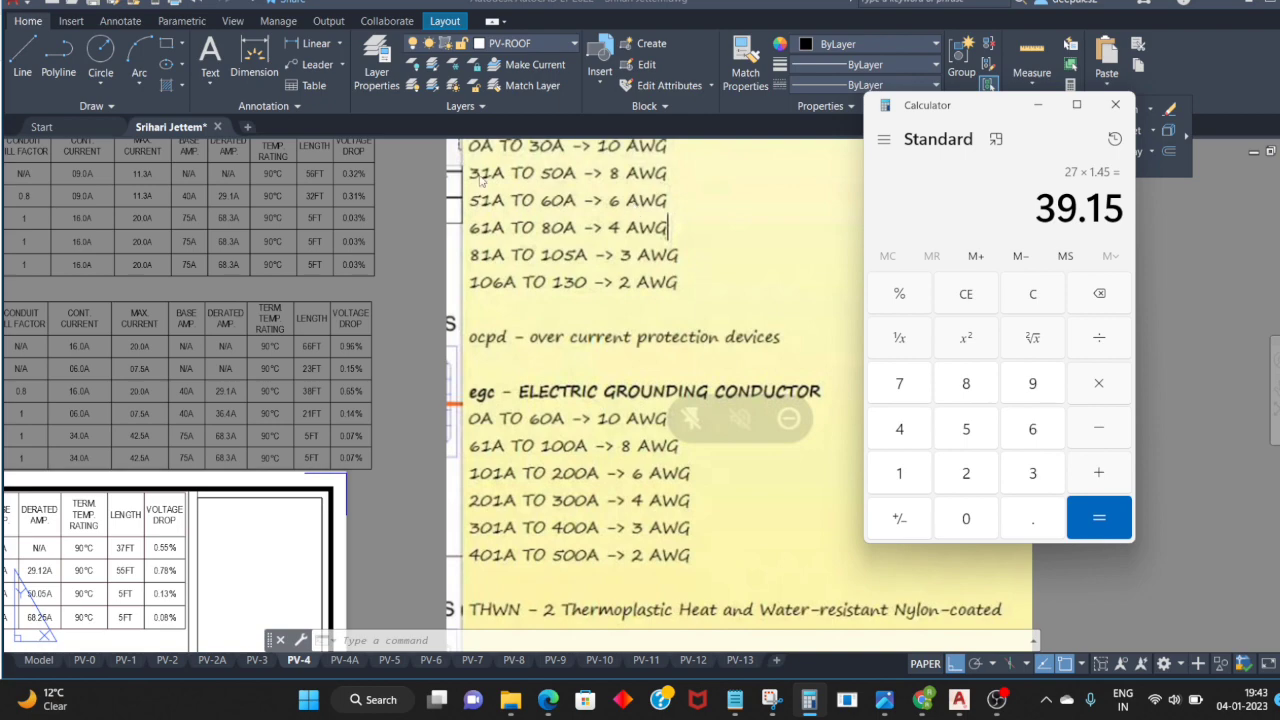
click(365, 490)
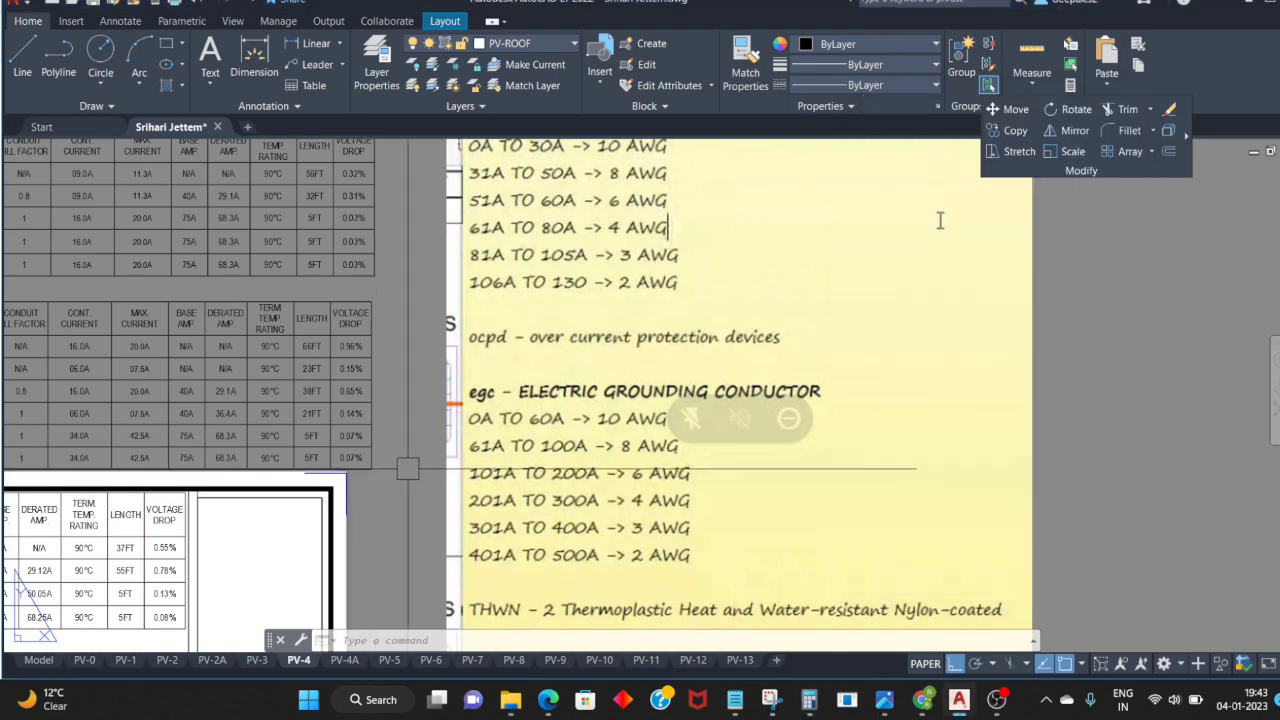
scroll(937, 220, down, 3)
scroll(427, 324, up, 4)
scroll(427, 324, up, 2)
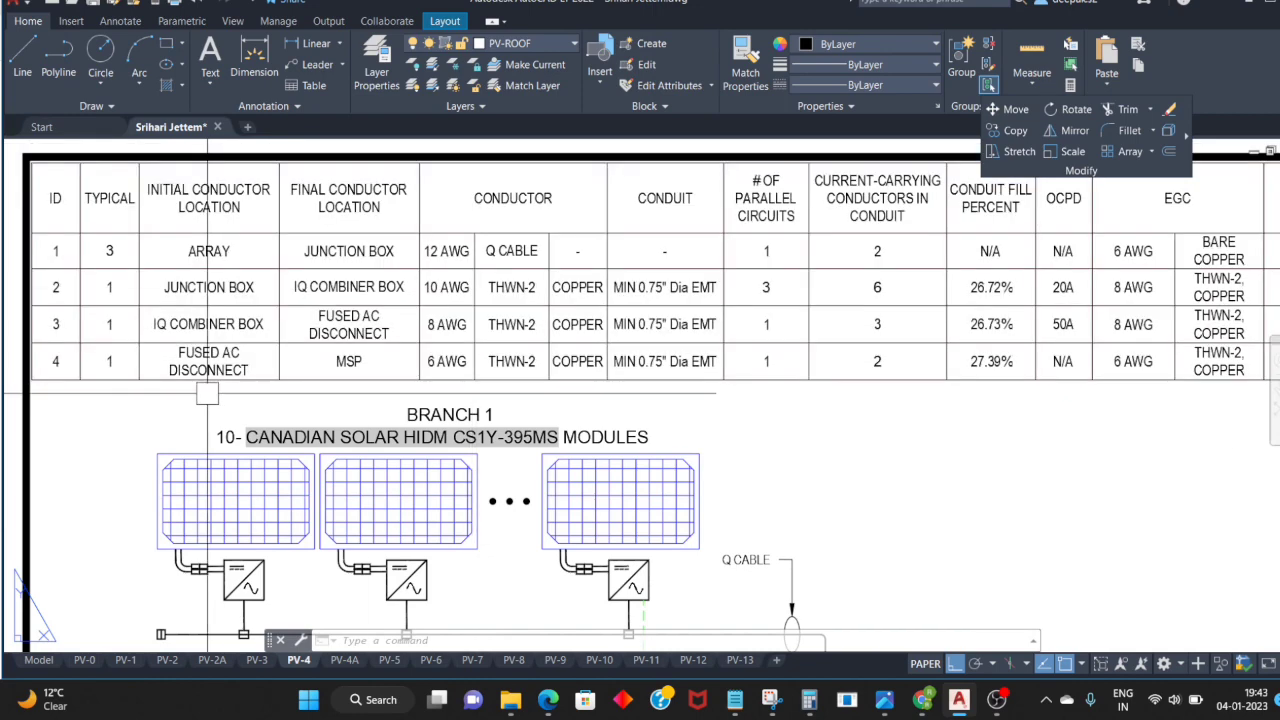
Step: Look over the conductor schedule and gateway wiring, then bring Calculator forward for the breaker calculation
middle_drag(408, 415, 390, 396)
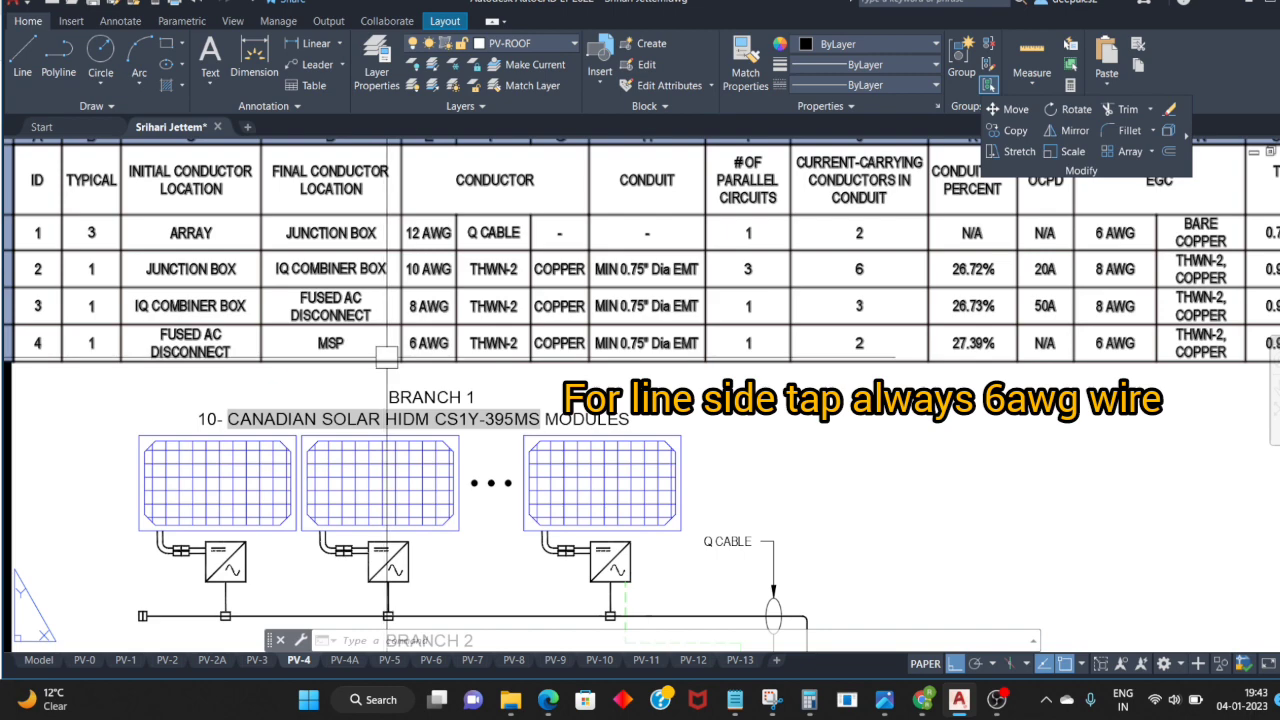
scroll(305, 349, down, 4)
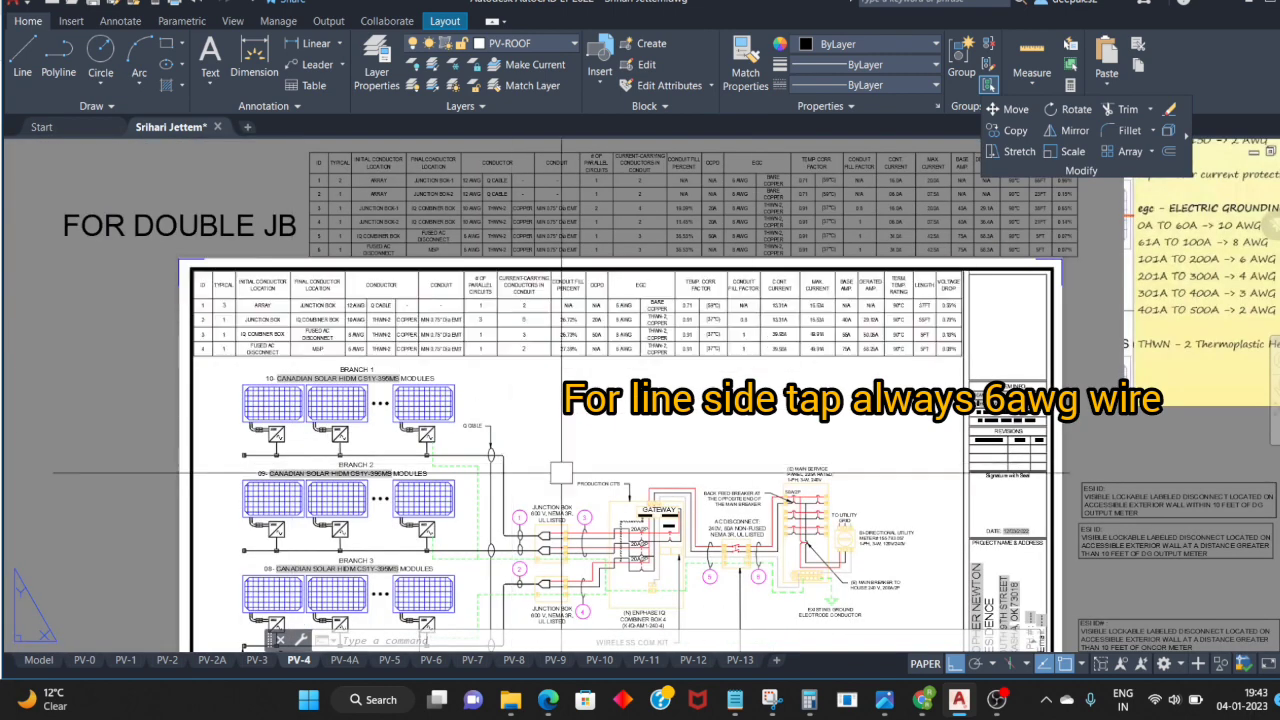
scroll(561, 473, up, 2)
scroll(920, 480, up, 2)
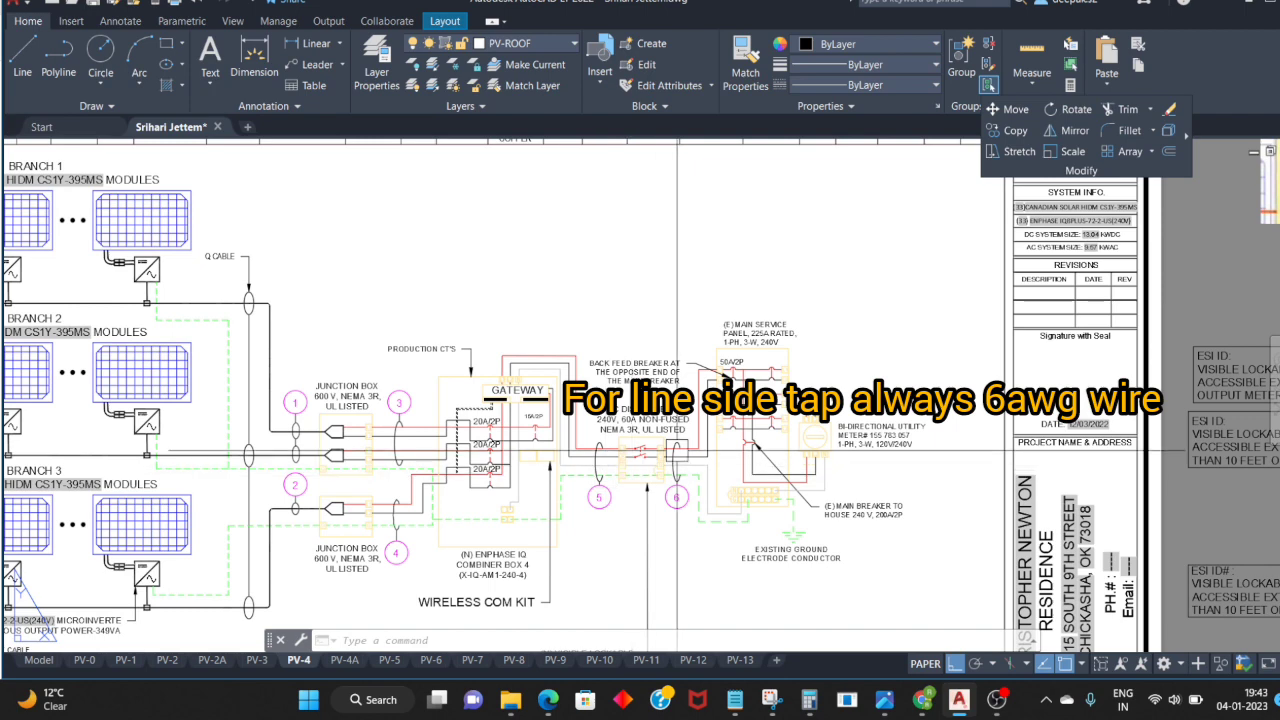
scroll(650, 470, up, 2)
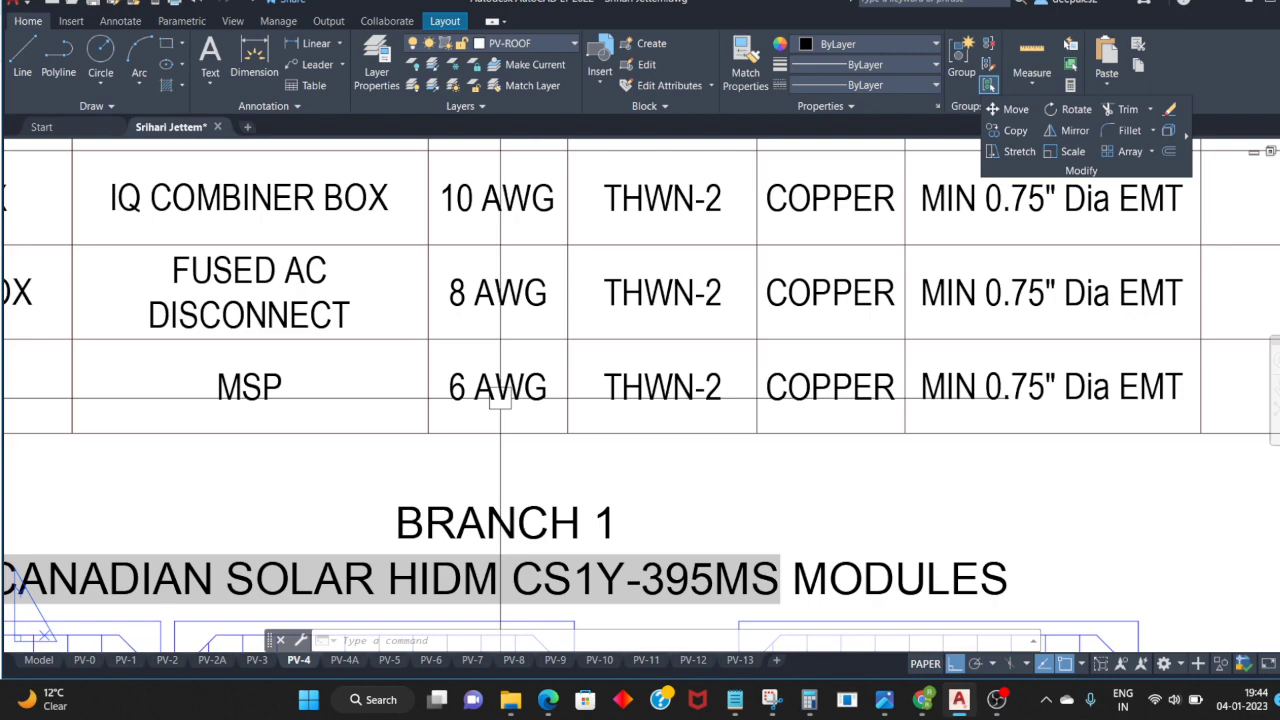
scroll(500, 399, down, 2)
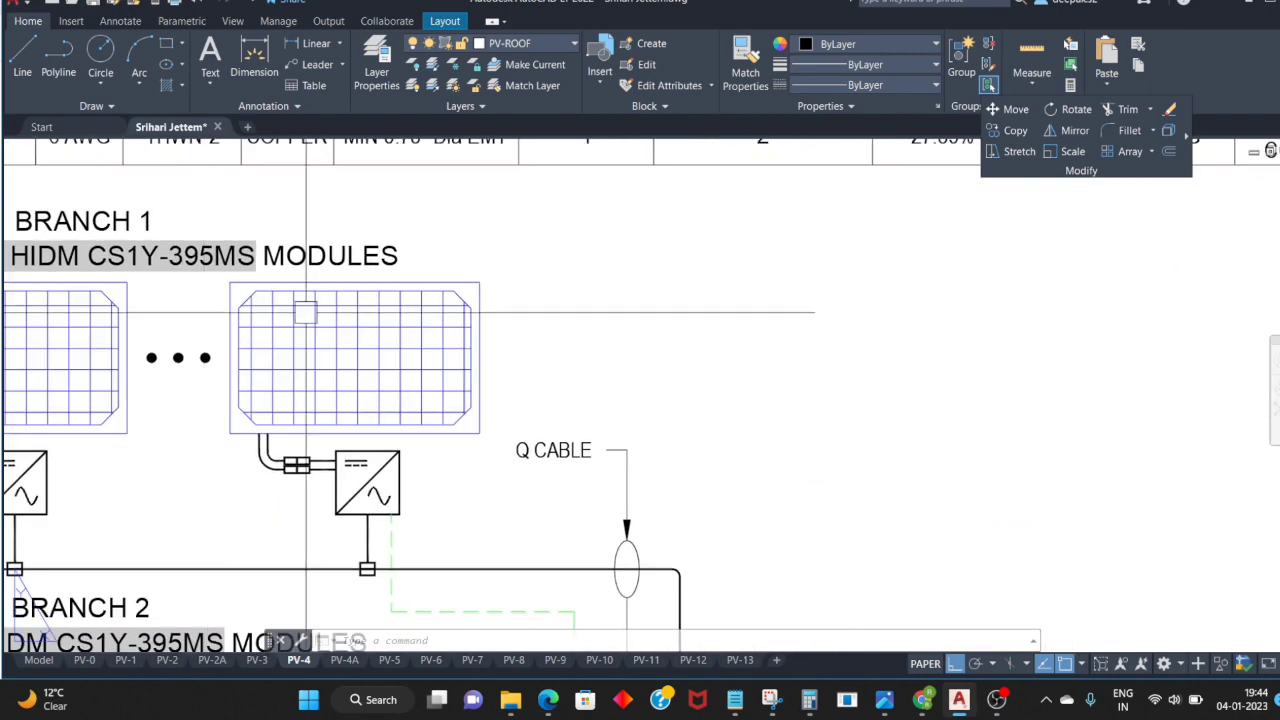
scroll(574, 510, down, 3)
click(809, 700)
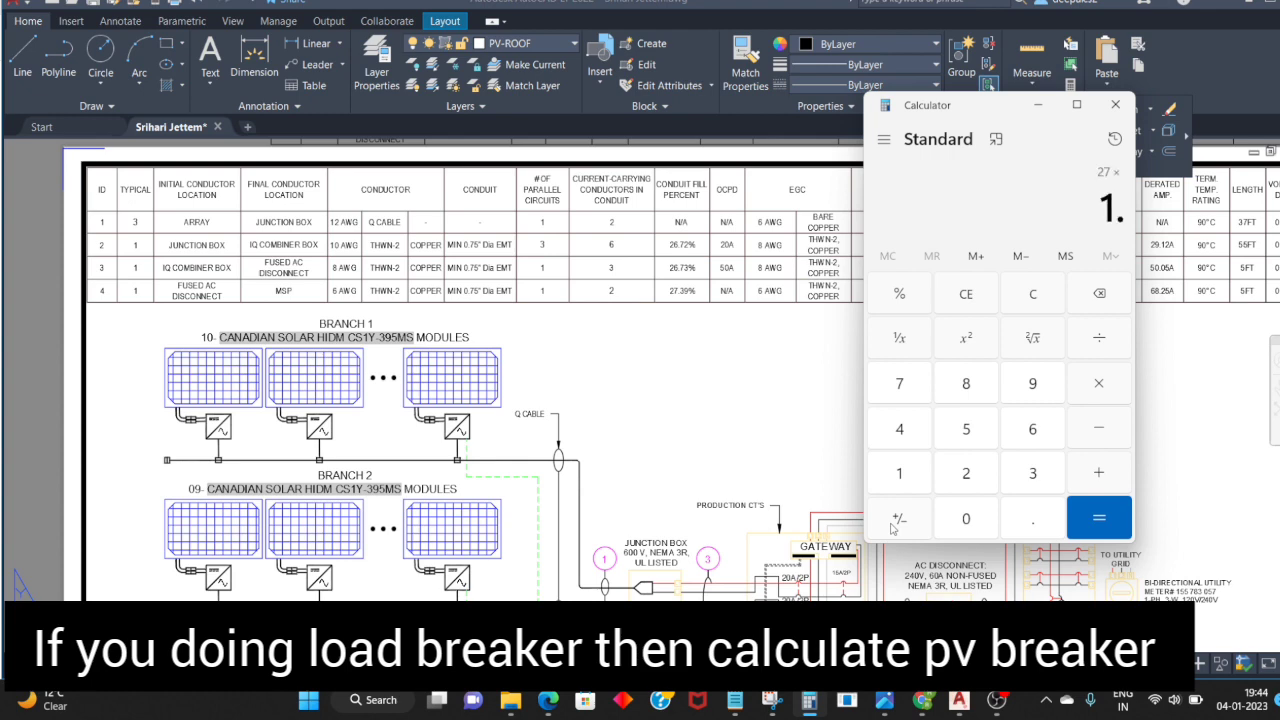
Step: Compute 39.15 × 1.25 for breaker sizing, then zoom to the conductor schedule's MSP row
key(Return)
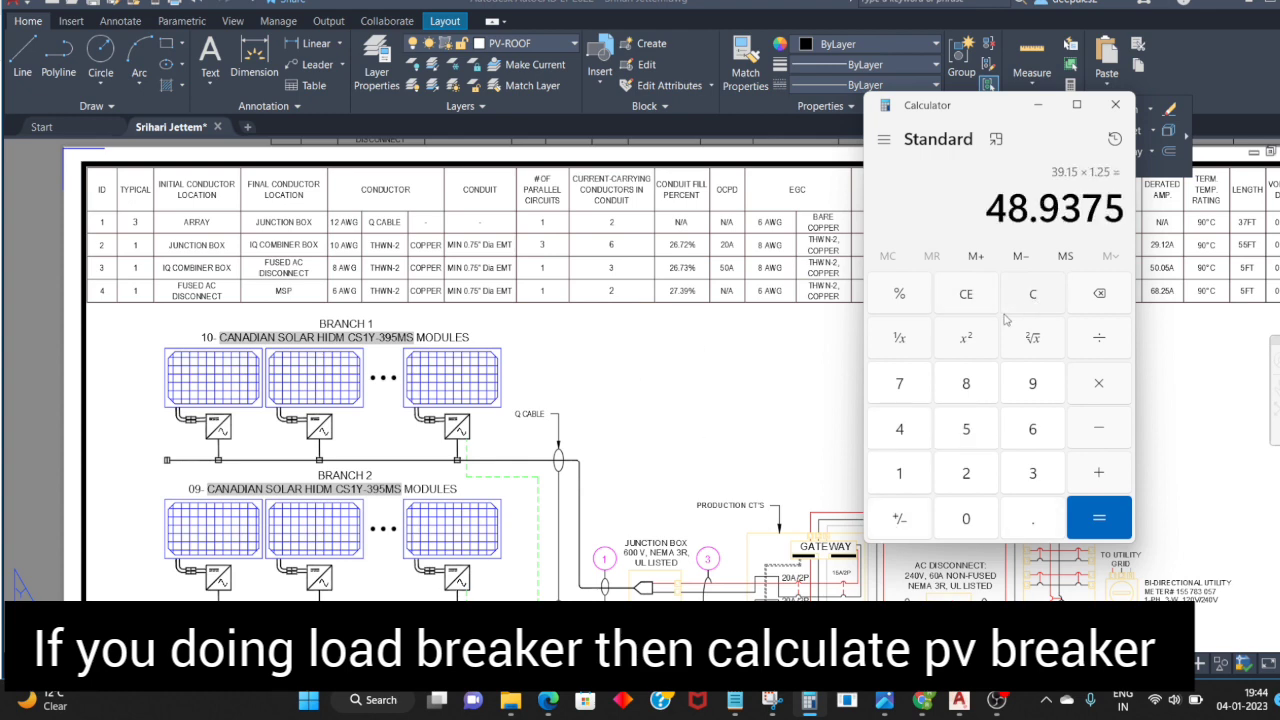
middle_drag(682, 370, 584, 291)
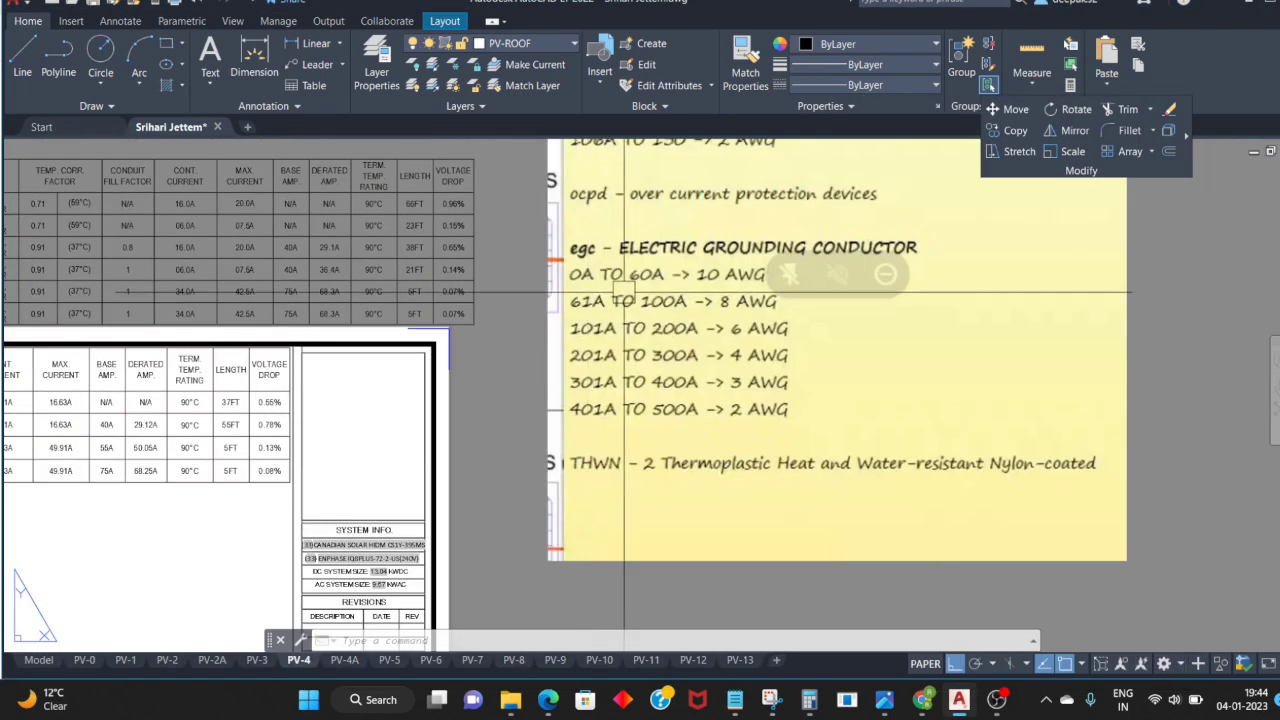
scroll(814, 343, down, 3)
scroll(683, 228, up, 5)
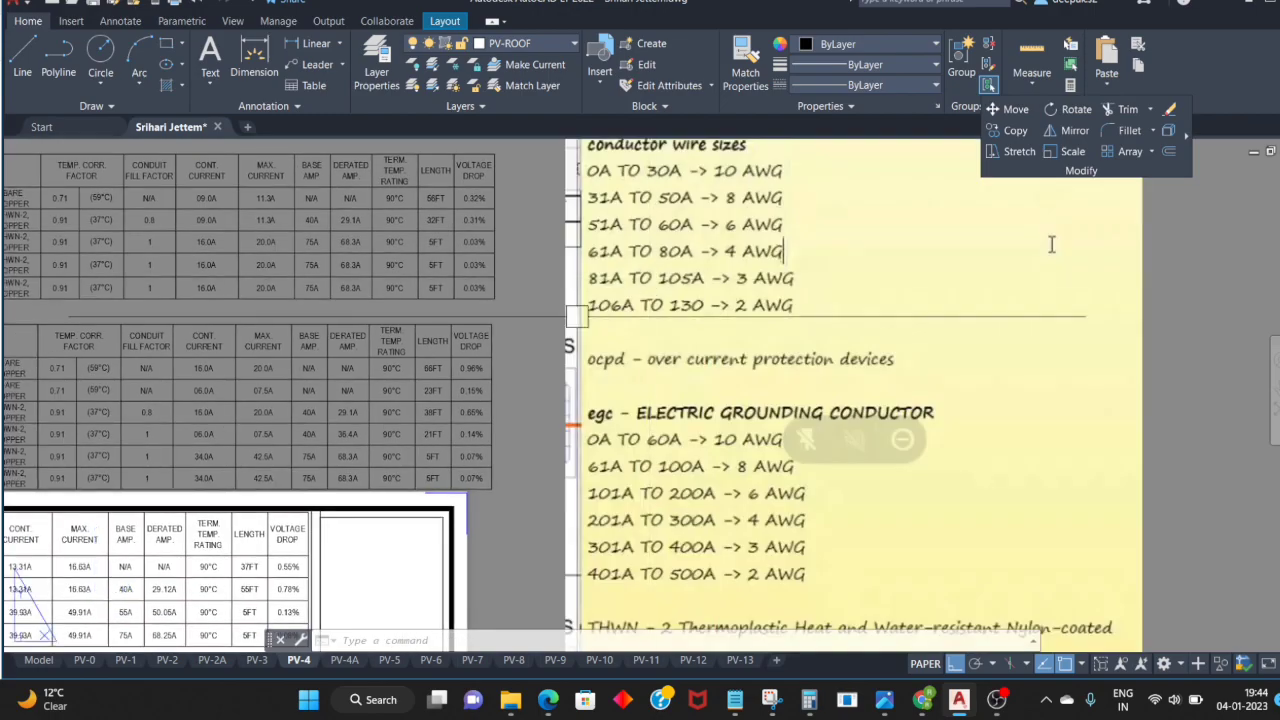
middle_drag(611, 268, 1180, 70)
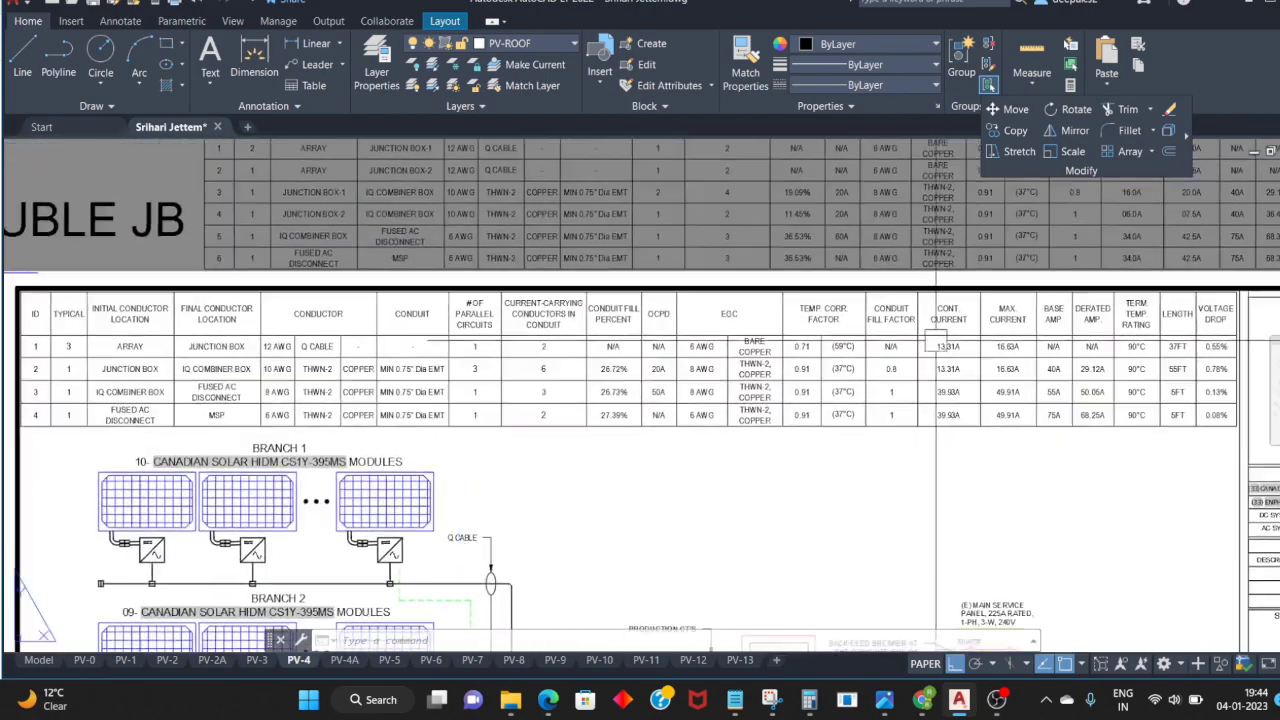
middle_drag(600, 400, 1038, 332)
scroll(208, 434, up, 3)
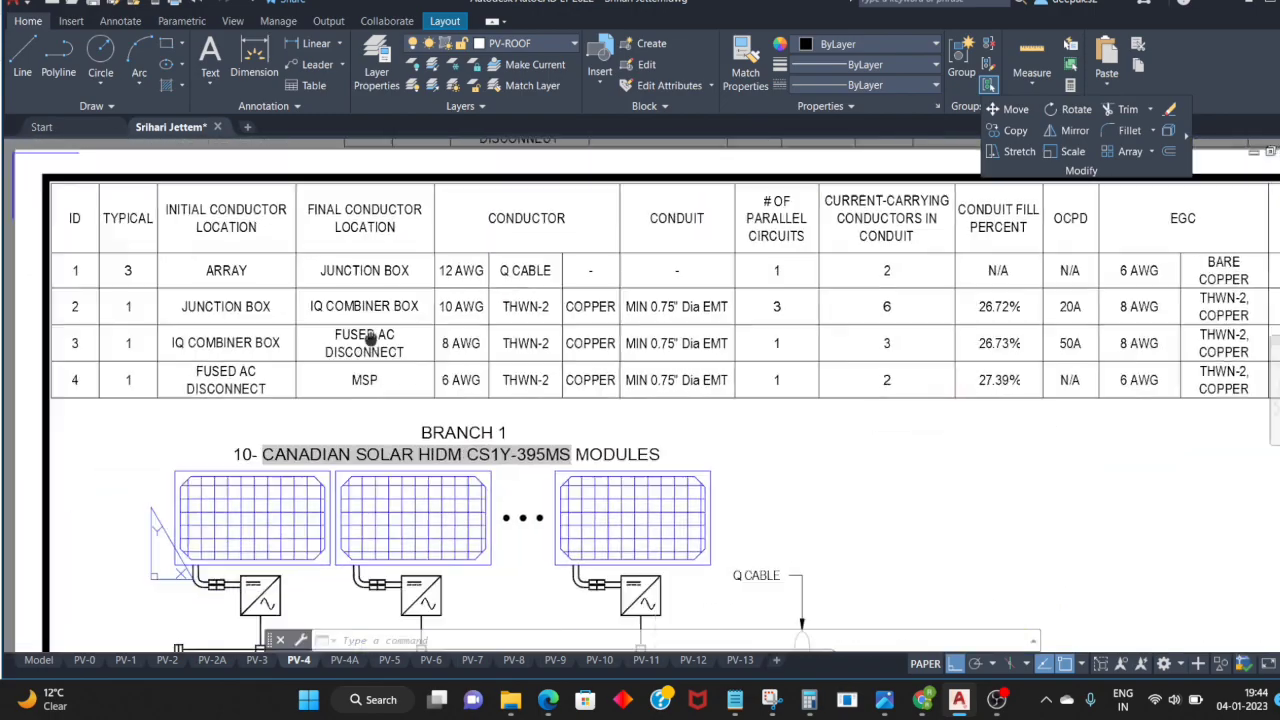
scroll(208, 434, up, 3)
Step: Replace the 6 with 8 in the fused AC disconnect-to-MSP conductor size cell
click(487, 357)
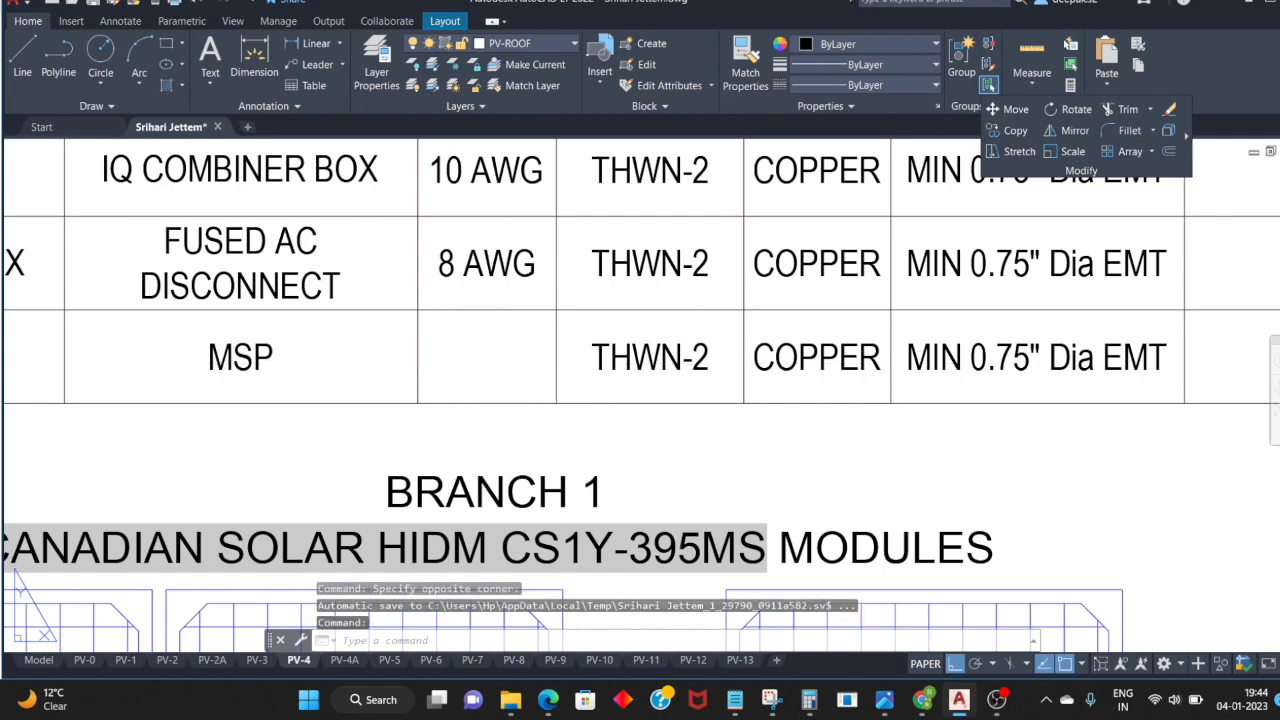
double_click(440, 358)
drag(438, 360, 452, 368)
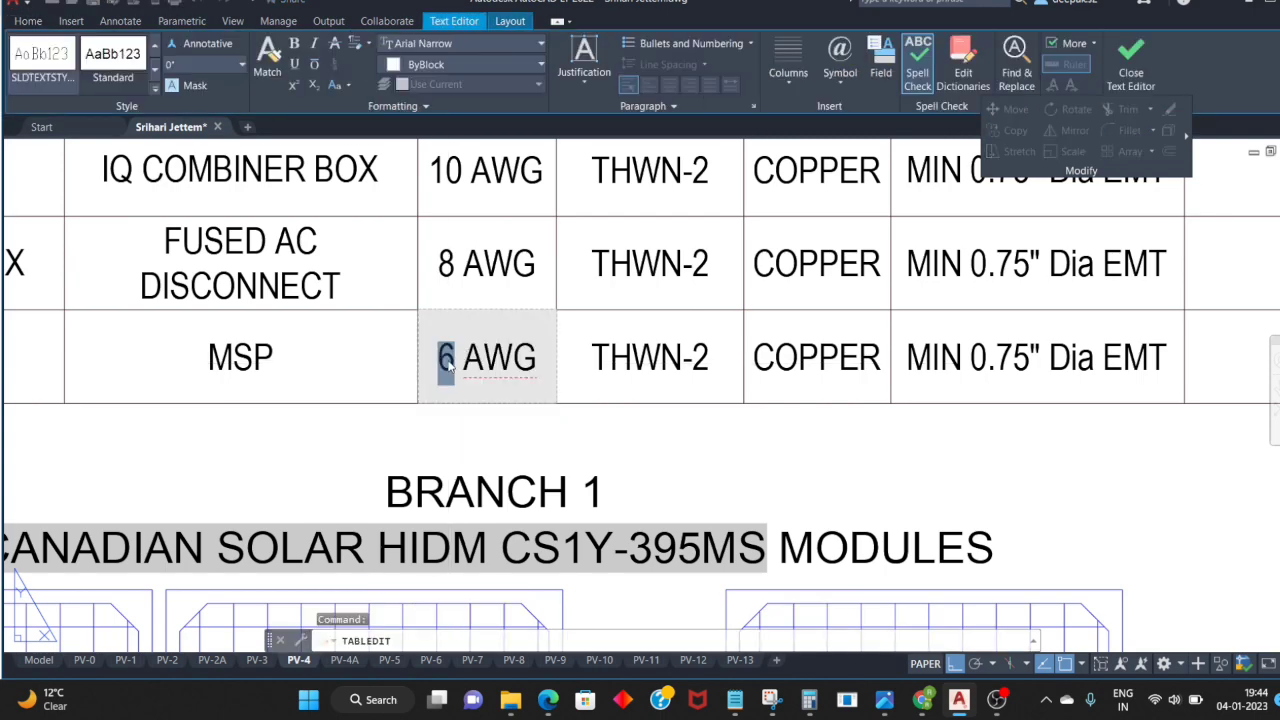
click(366, 432)
scroll(366, 432, down, 3)
scroll(471, 383, down, 2)
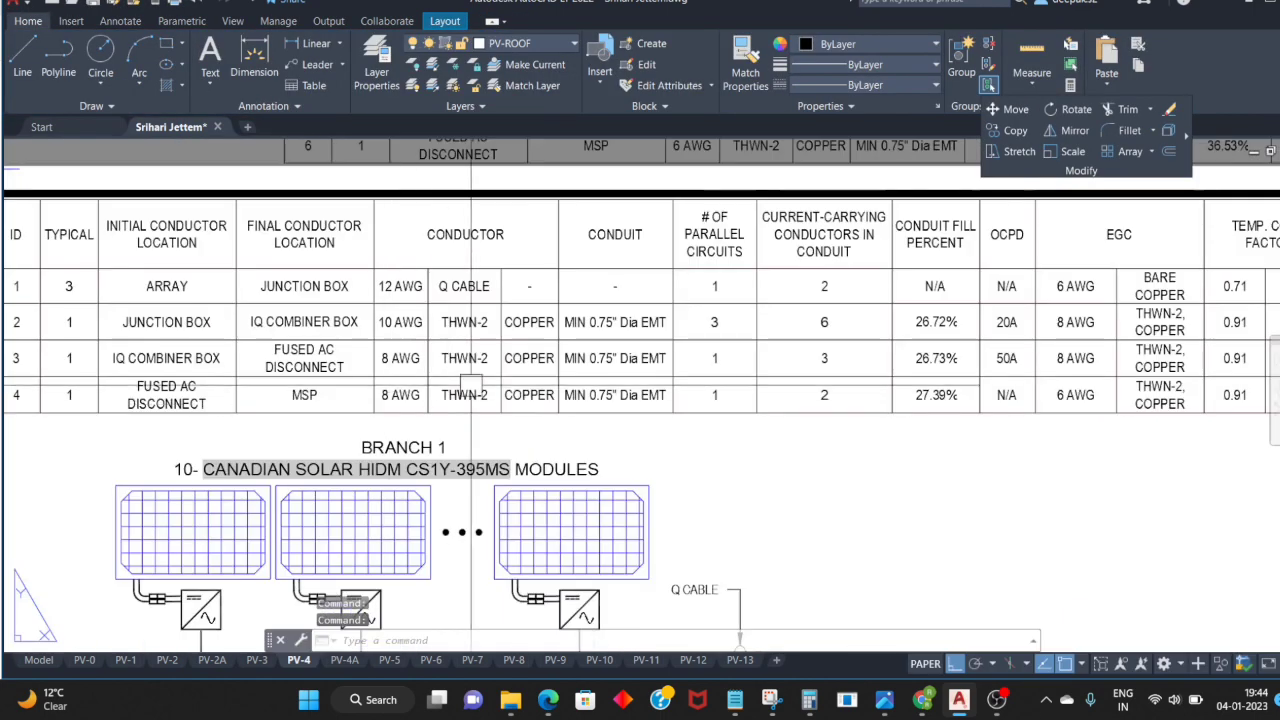
scroll(471, 383, up, 2)
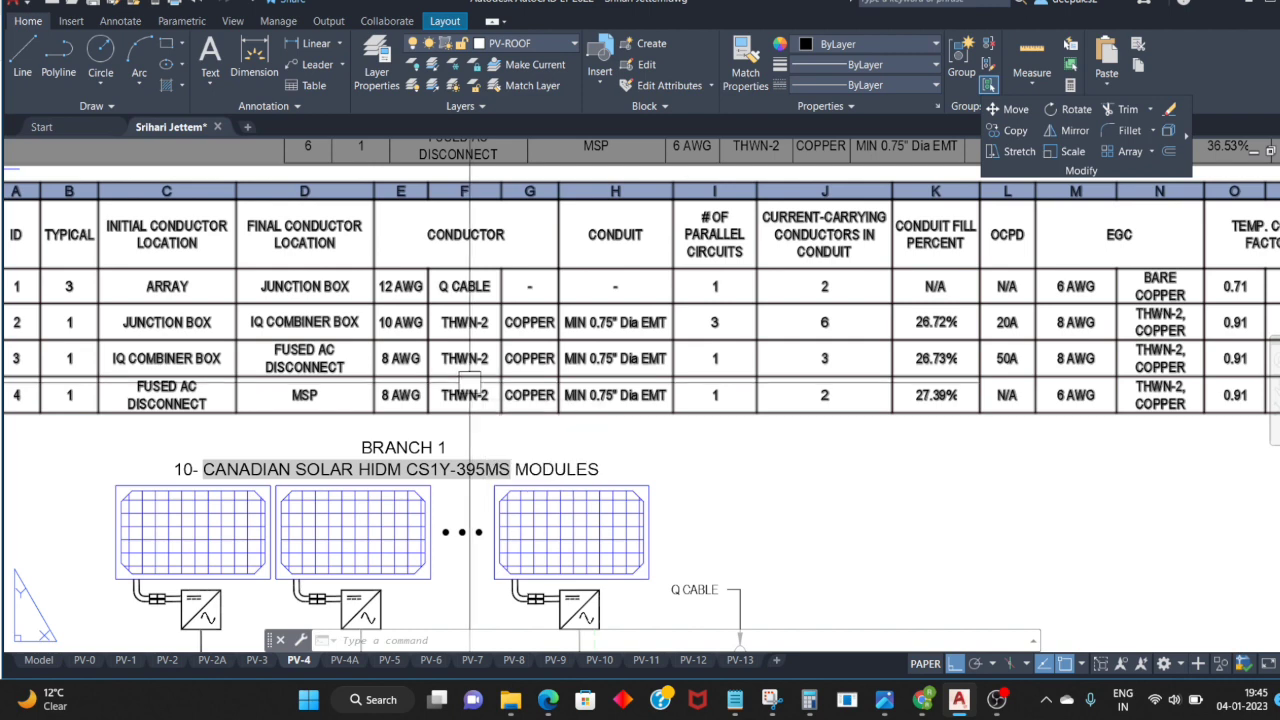
middle_drag(470, 383, 754, 100)
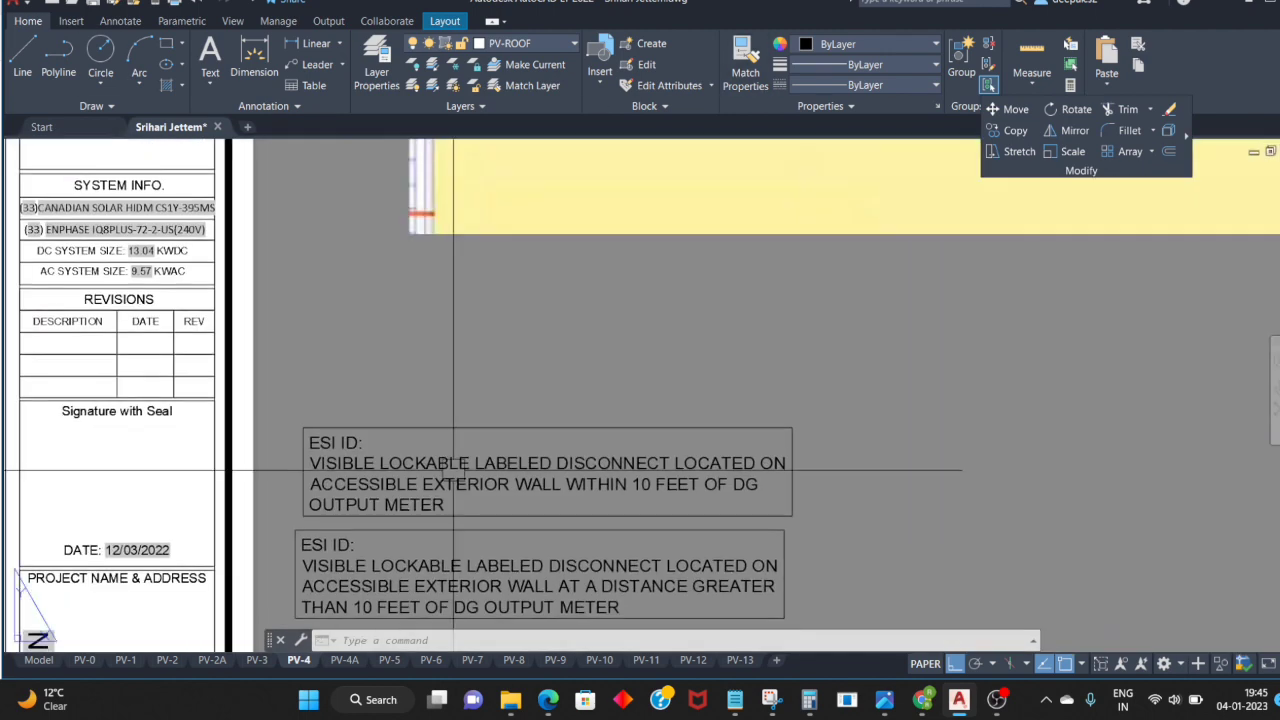
middle_drag(449, 466, 437, 591)
scroll(476, 424, up, 5)
scroll(476, 424, down, 2)
middle_drag(514, 180, 530, 341)
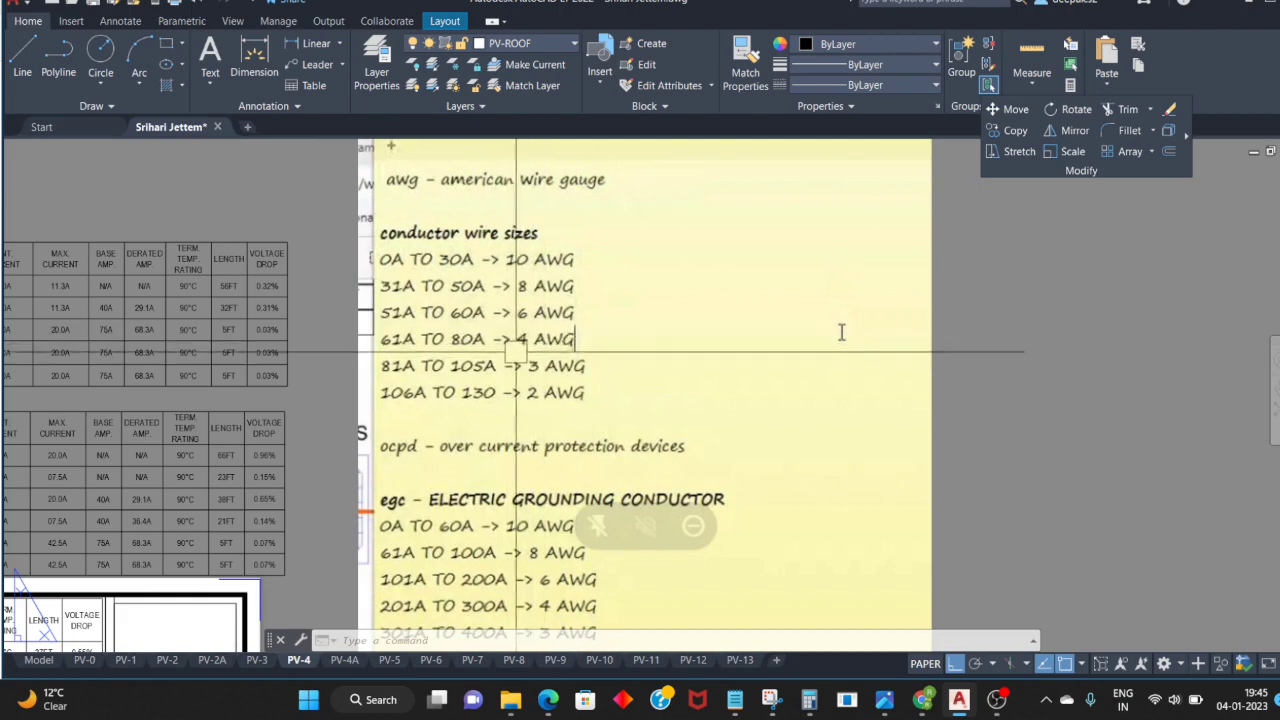
mouse_move(406, 382)
middle_down()
mouse_move(464, 362)
mouse_move(527, 487)
middle_up()
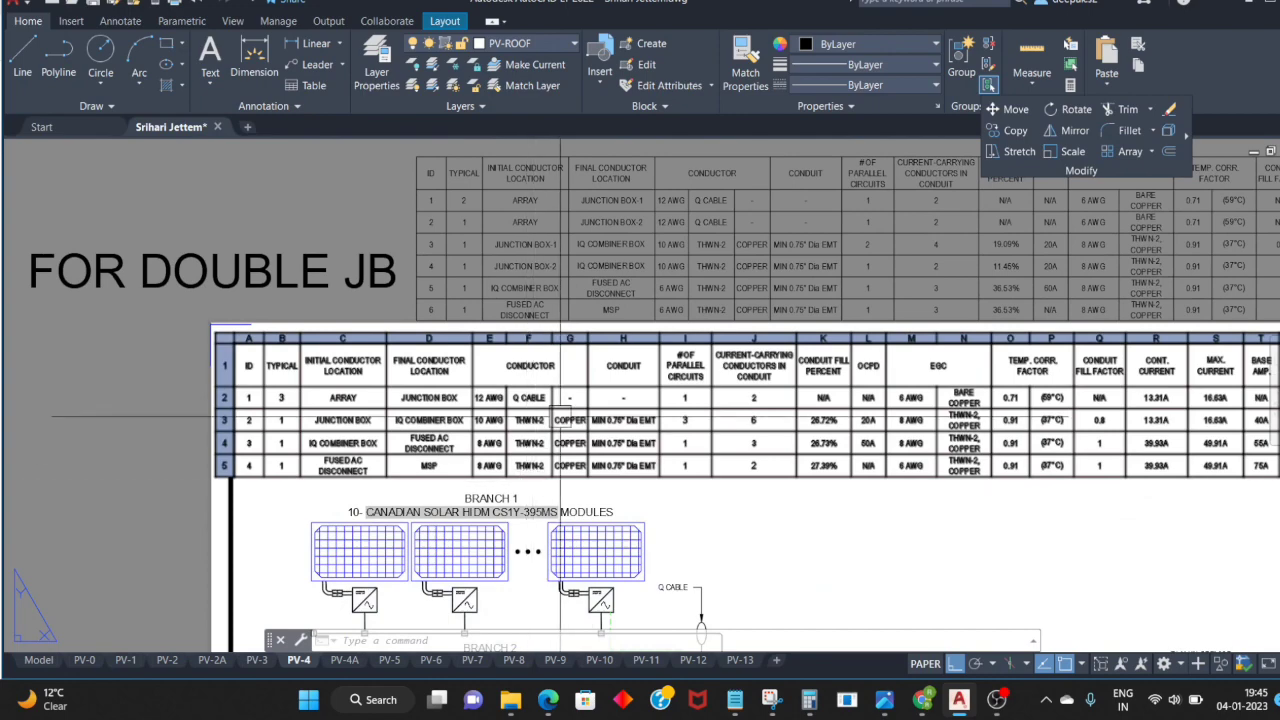
scroll(640, 482, up, 2)
double_click(599, 486)
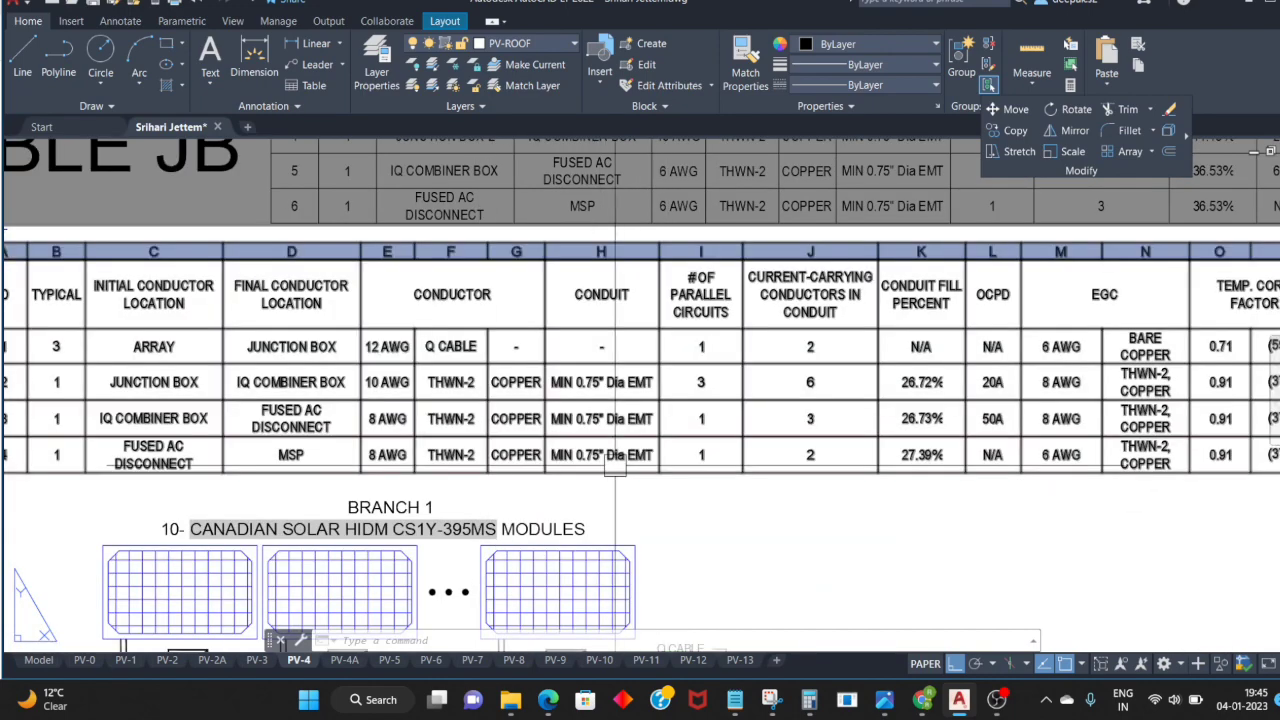
key(Escape)
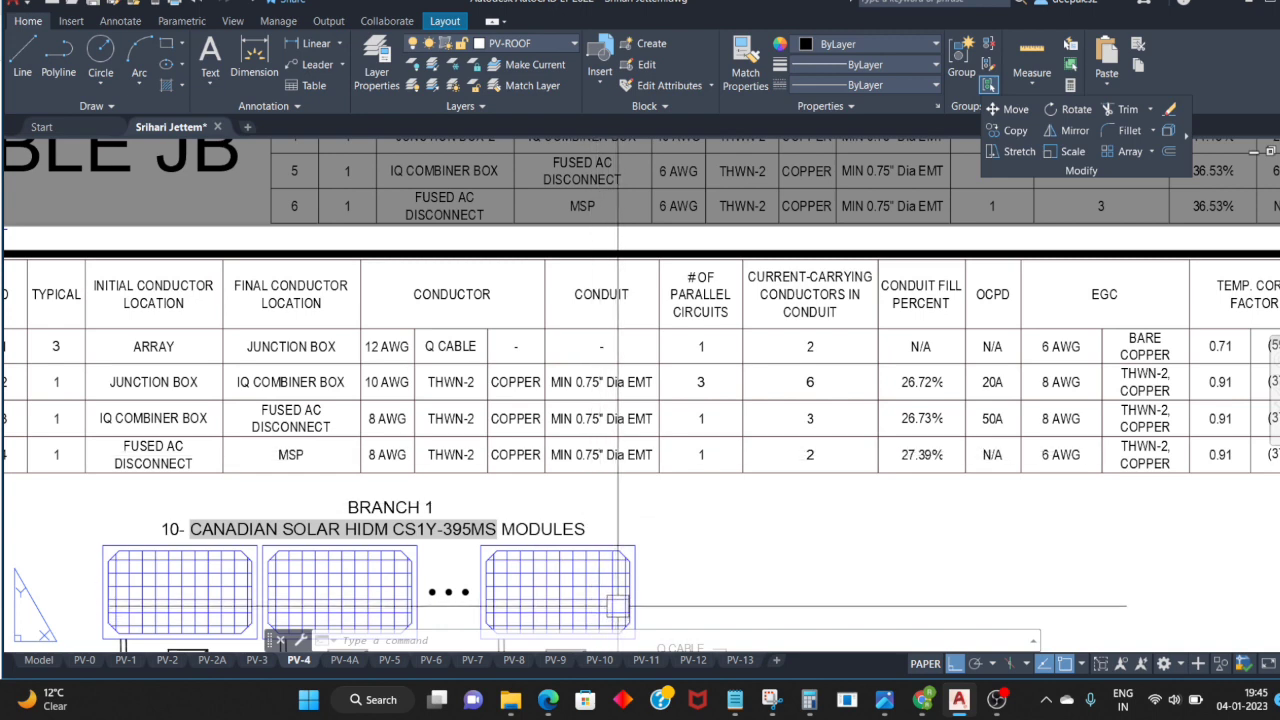
middle_drag(632, 430, 597, 432)
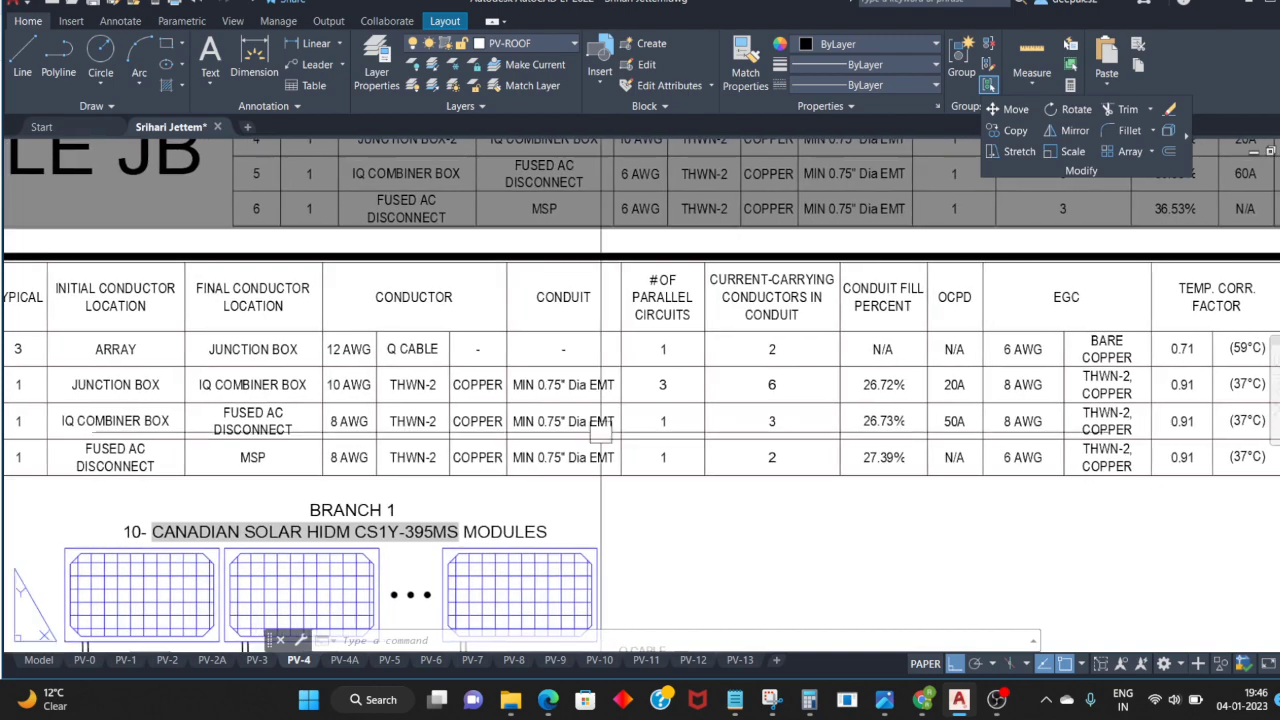
click(600, 436)
right_click(572, 468)
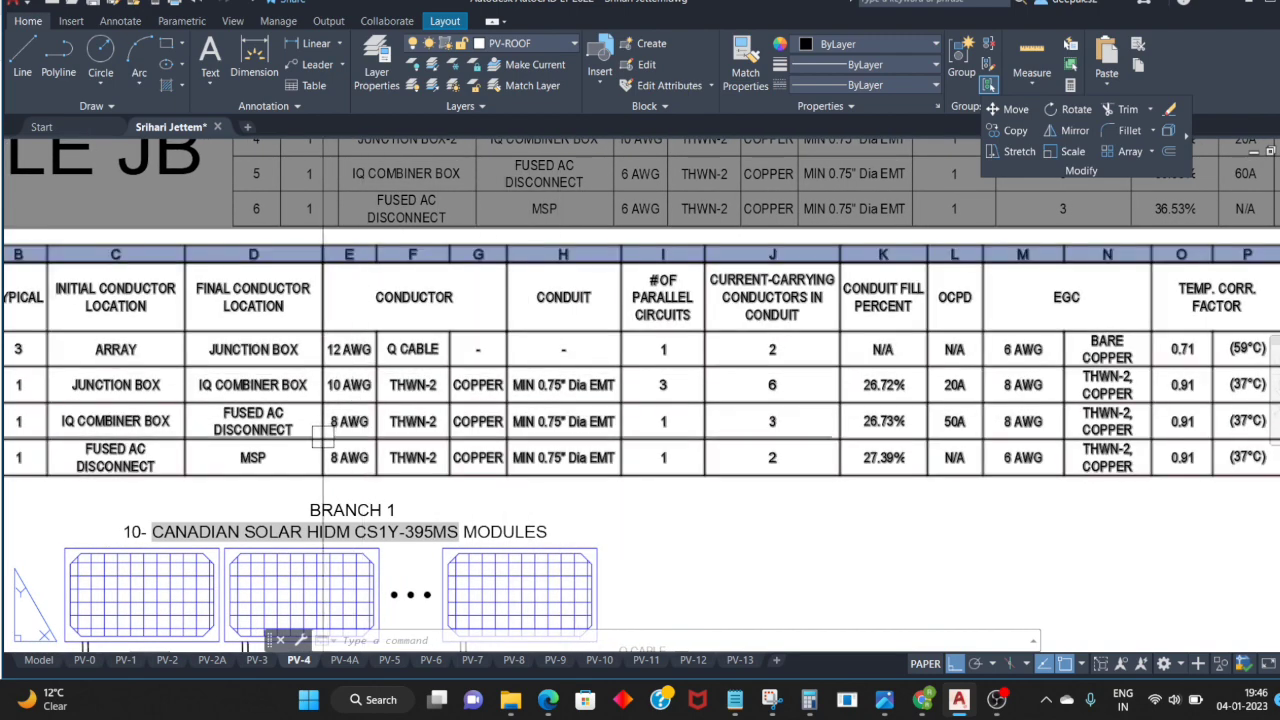
scroll(490, 480, up, 3)
scroll(475, 405, down, 3)
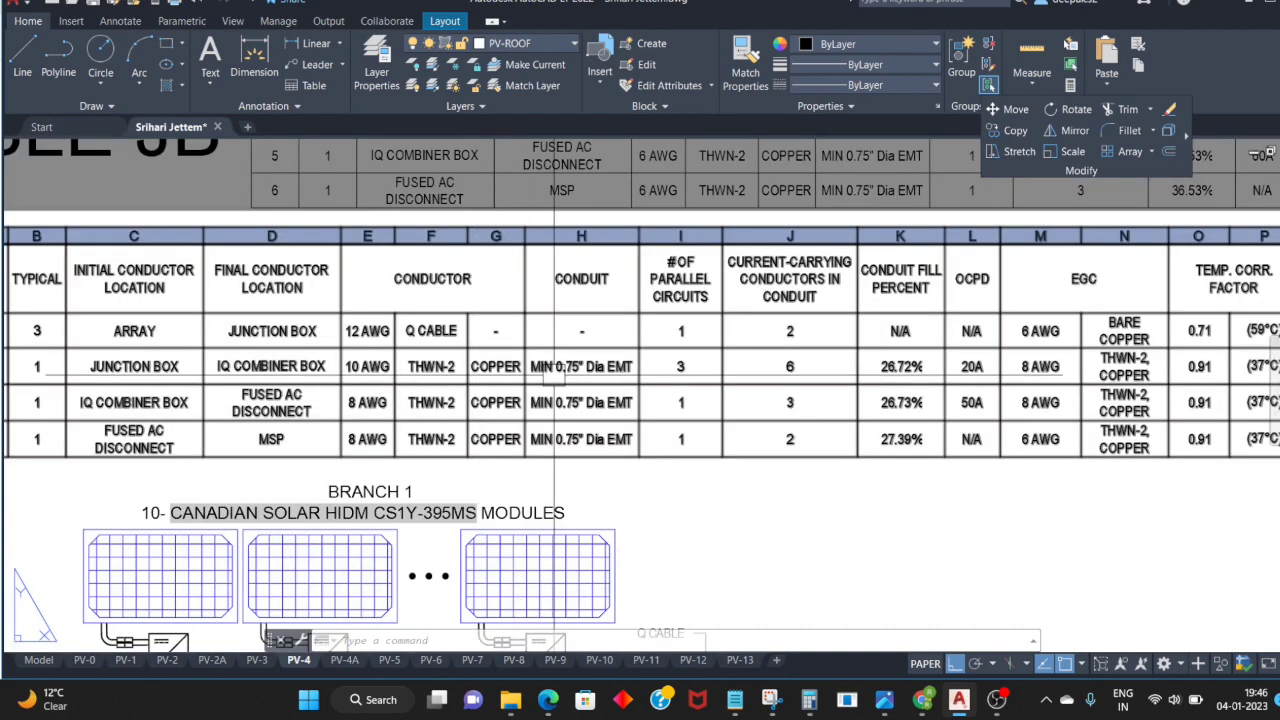
key(Escape)
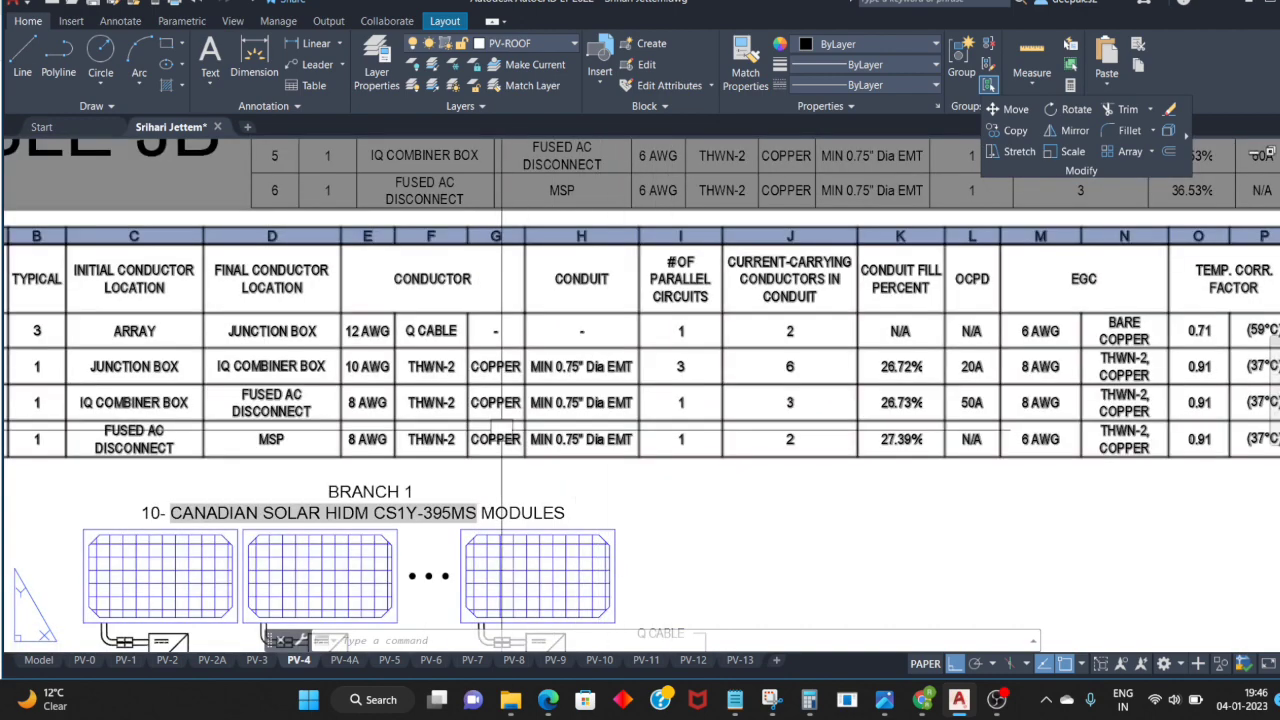
middle_drag(651, 349, 625, 347)
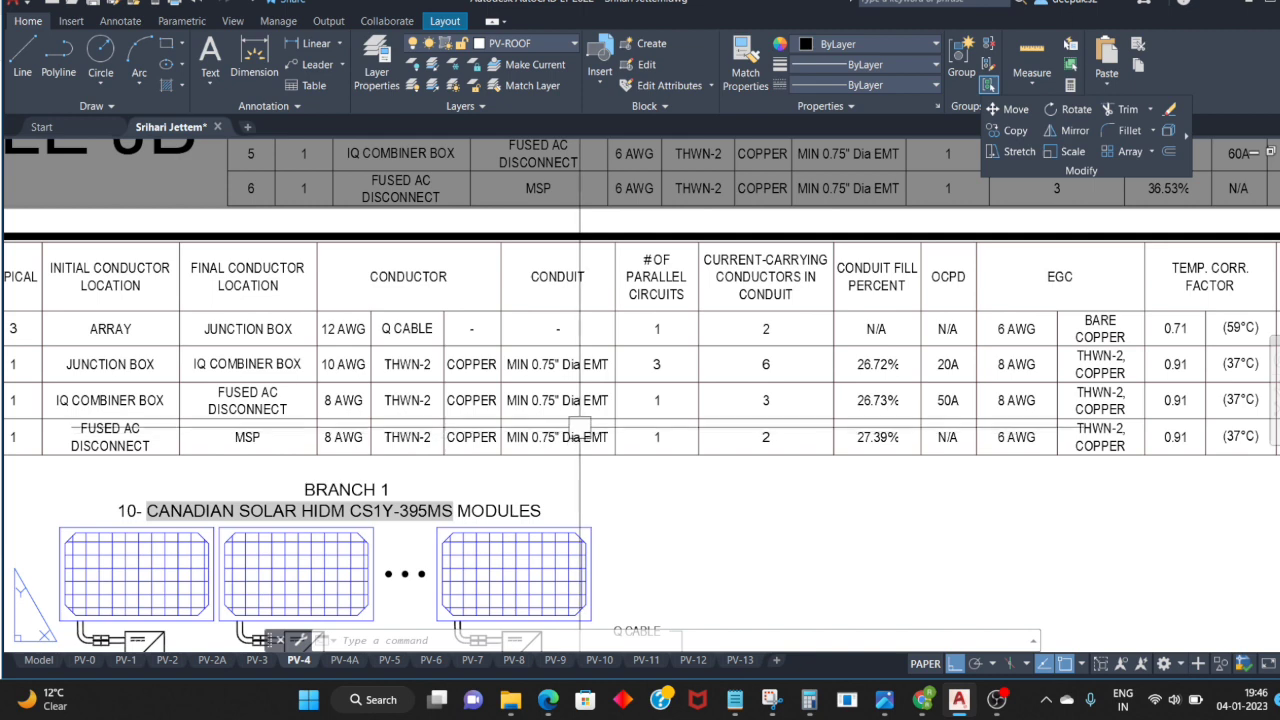
click(579, 437)
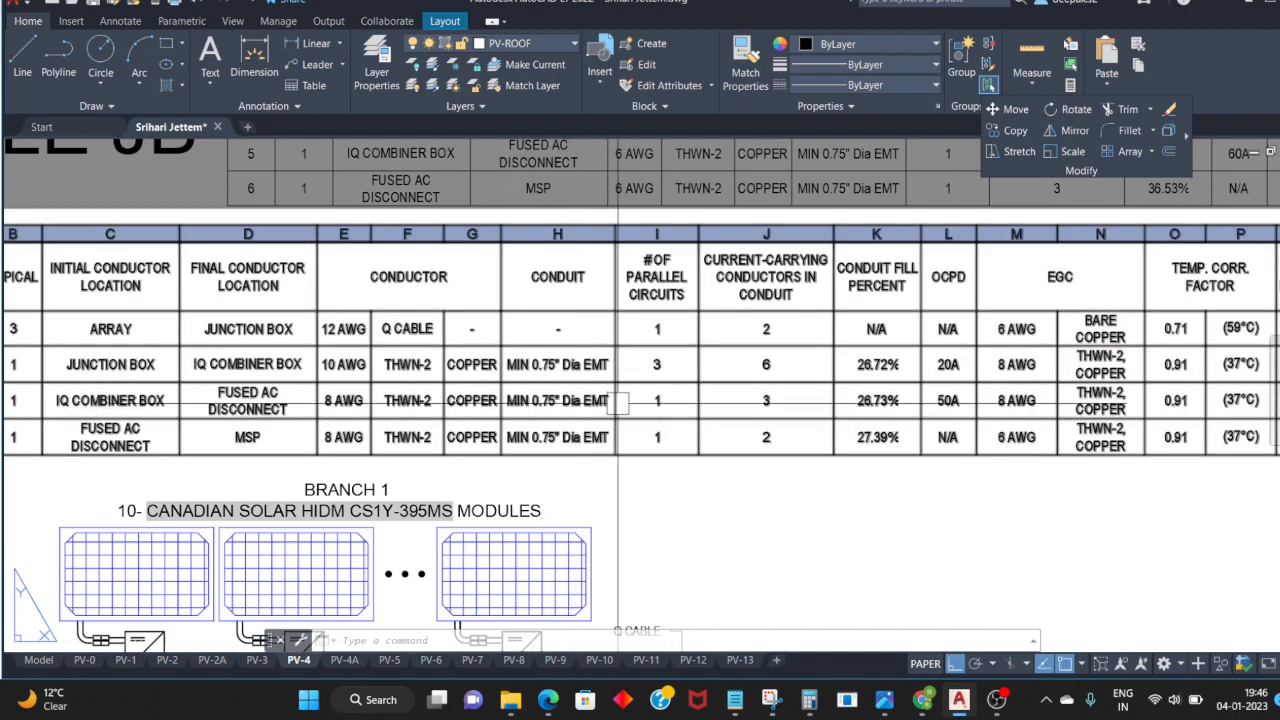
key(Escape)
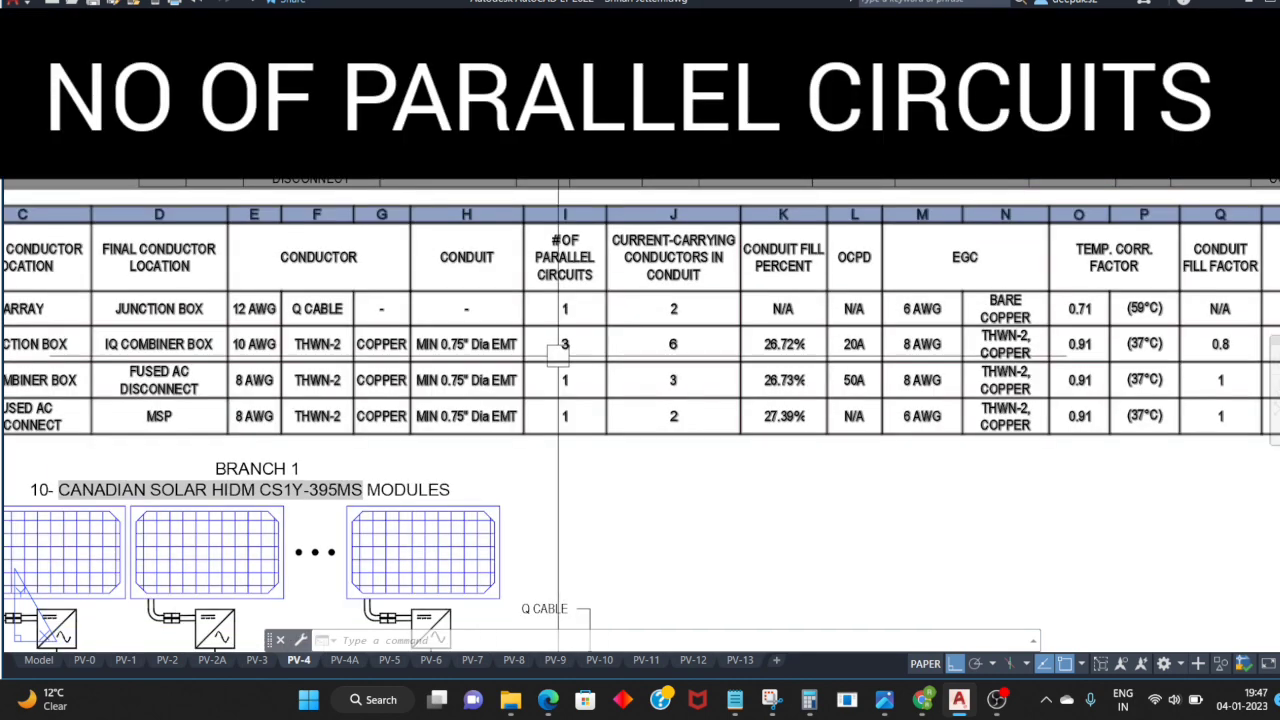
scroll(527, 200, down, 4)
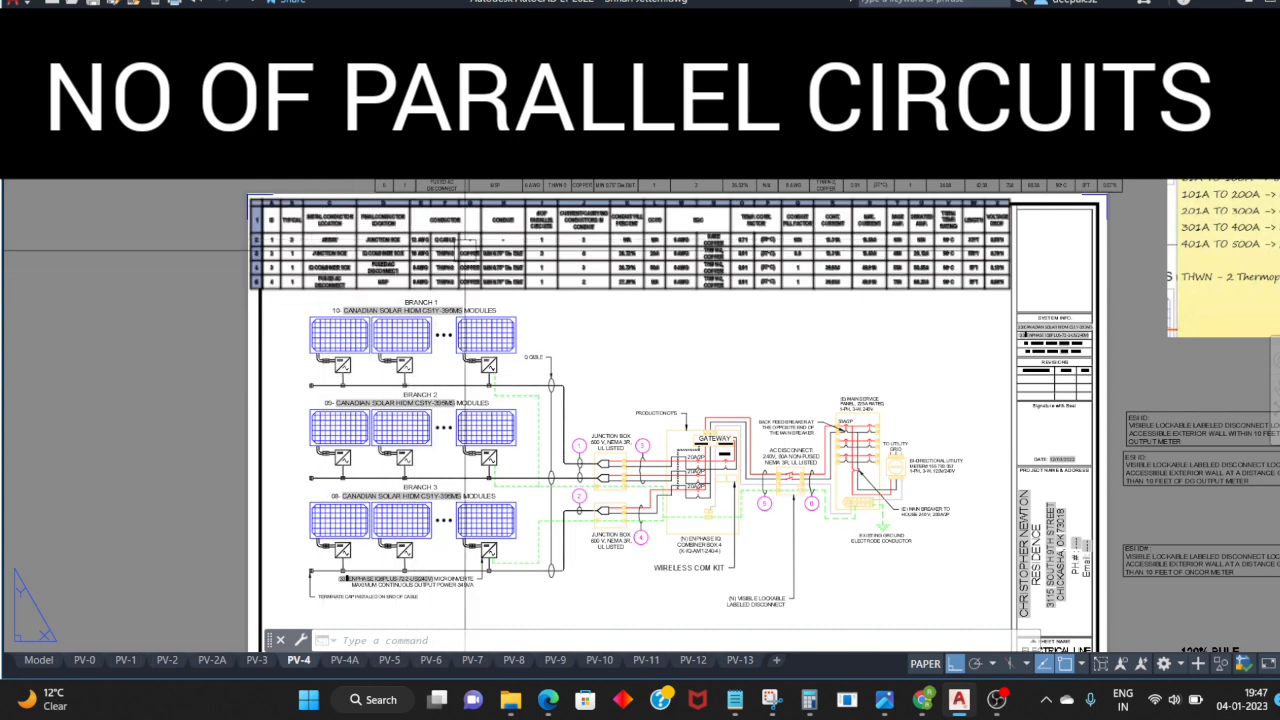
scroll(466, 241, up, 3)
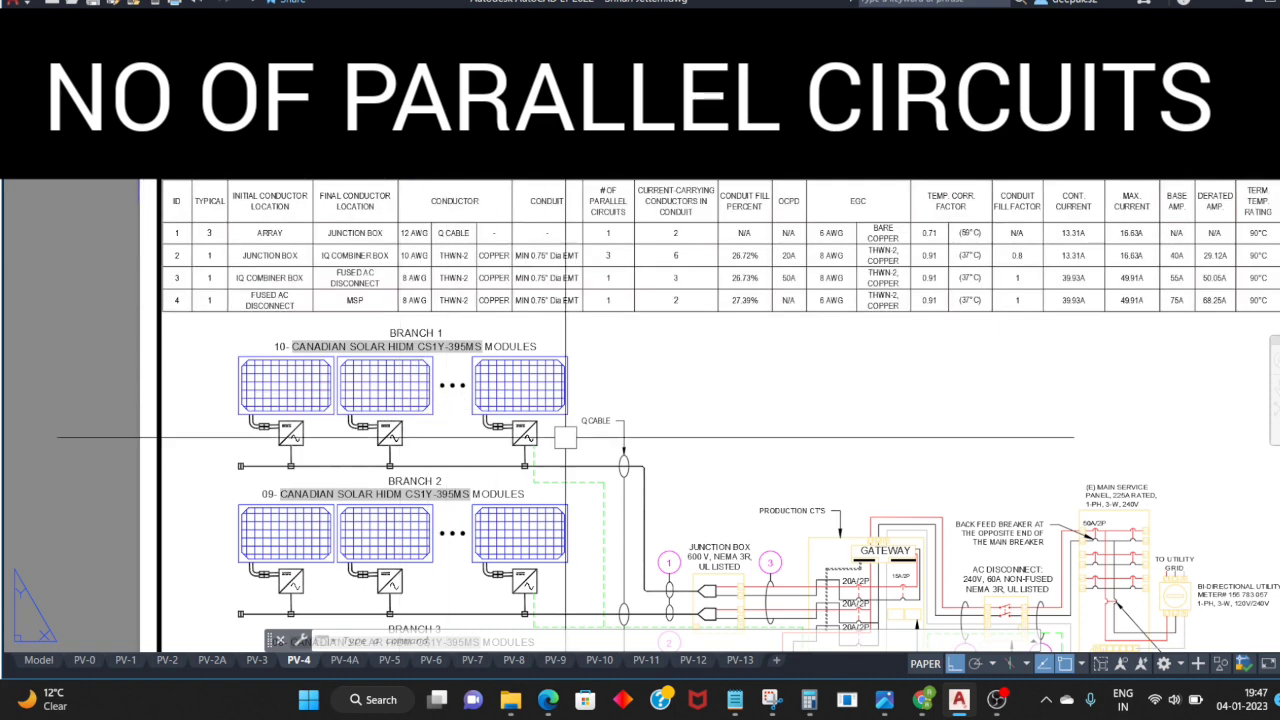
middle_drag(608, 455, 586, 397)
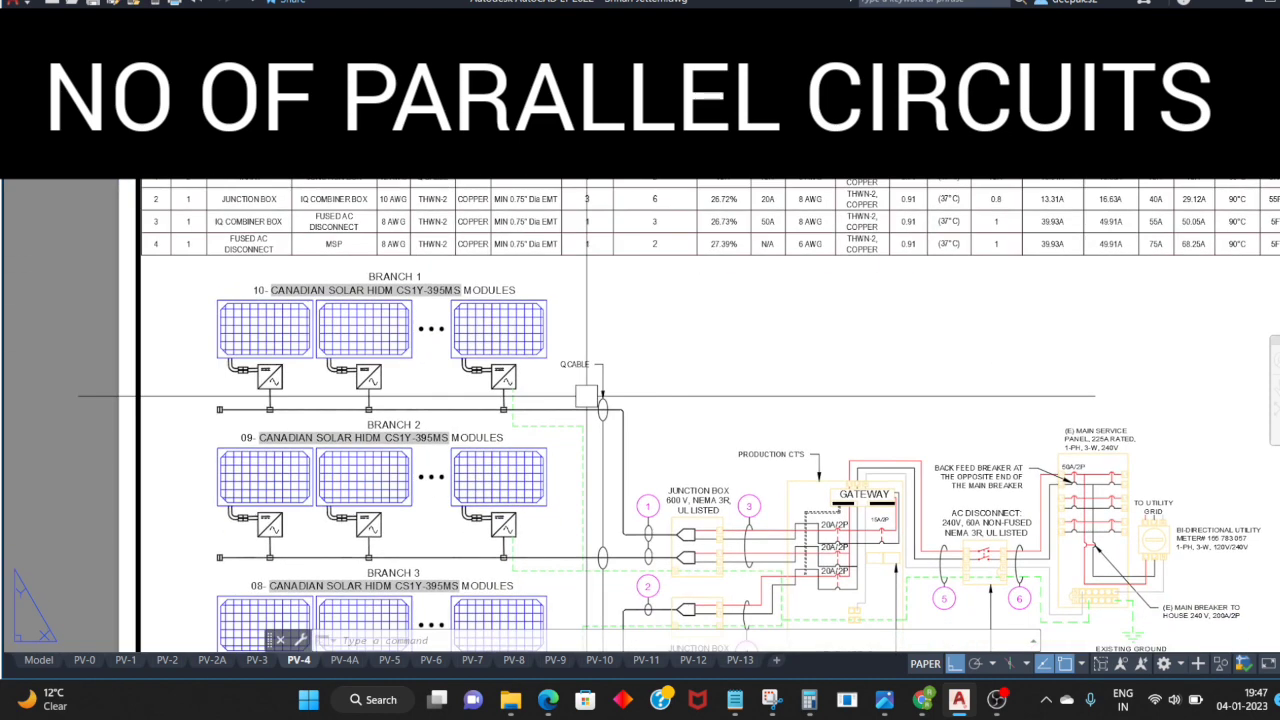
scroll(586, 397, down, 2)
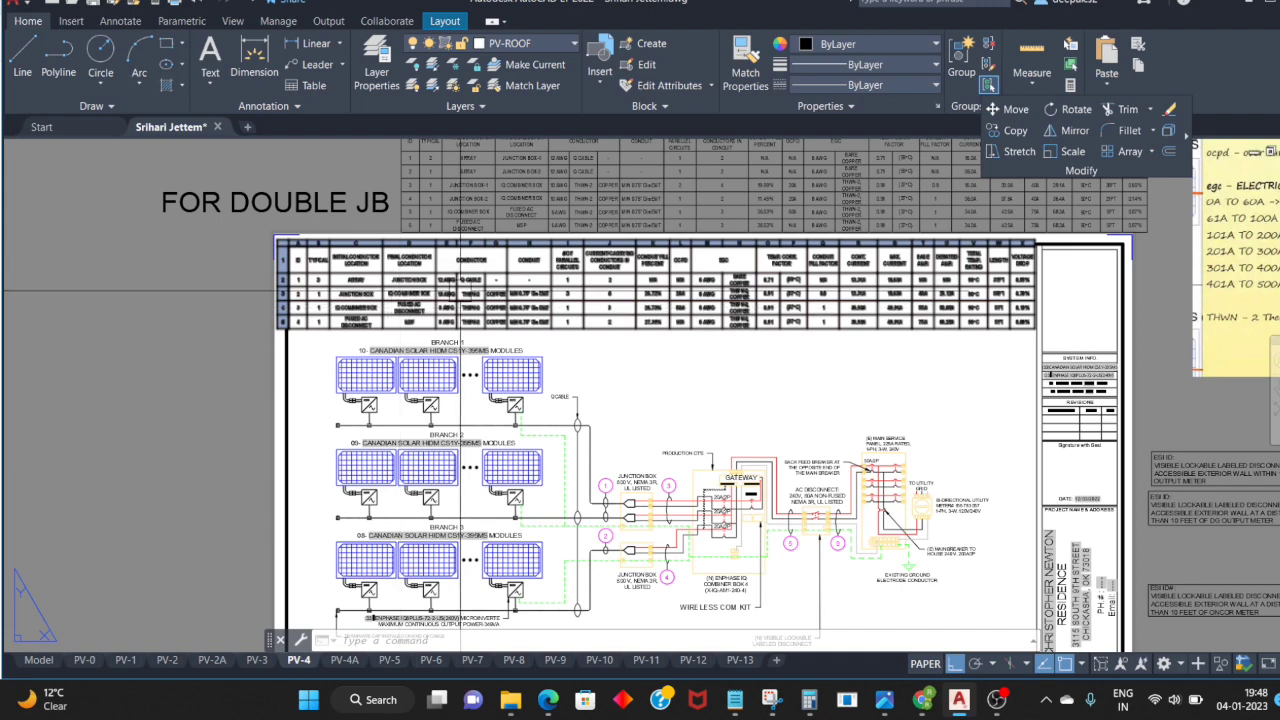
scroll(399, 308, up, 2)
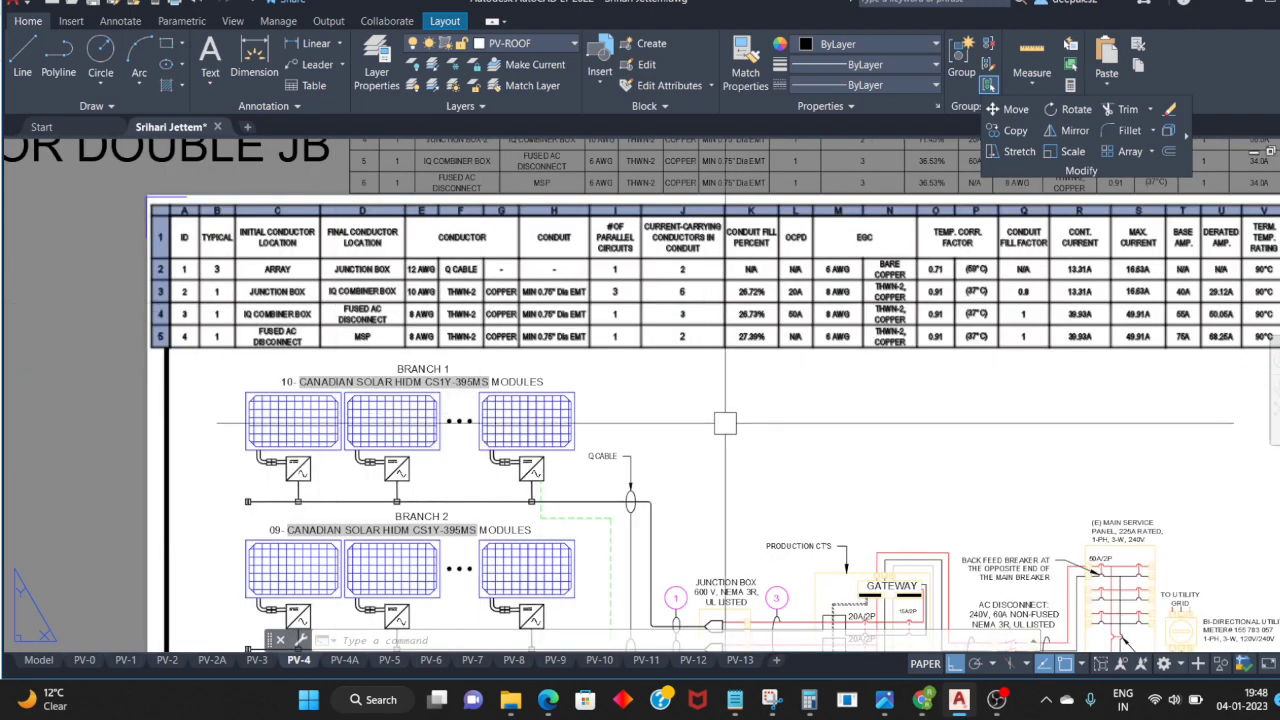
middle_drag(750, 622, 704, 462)
scroll(704, 462, down, 2)
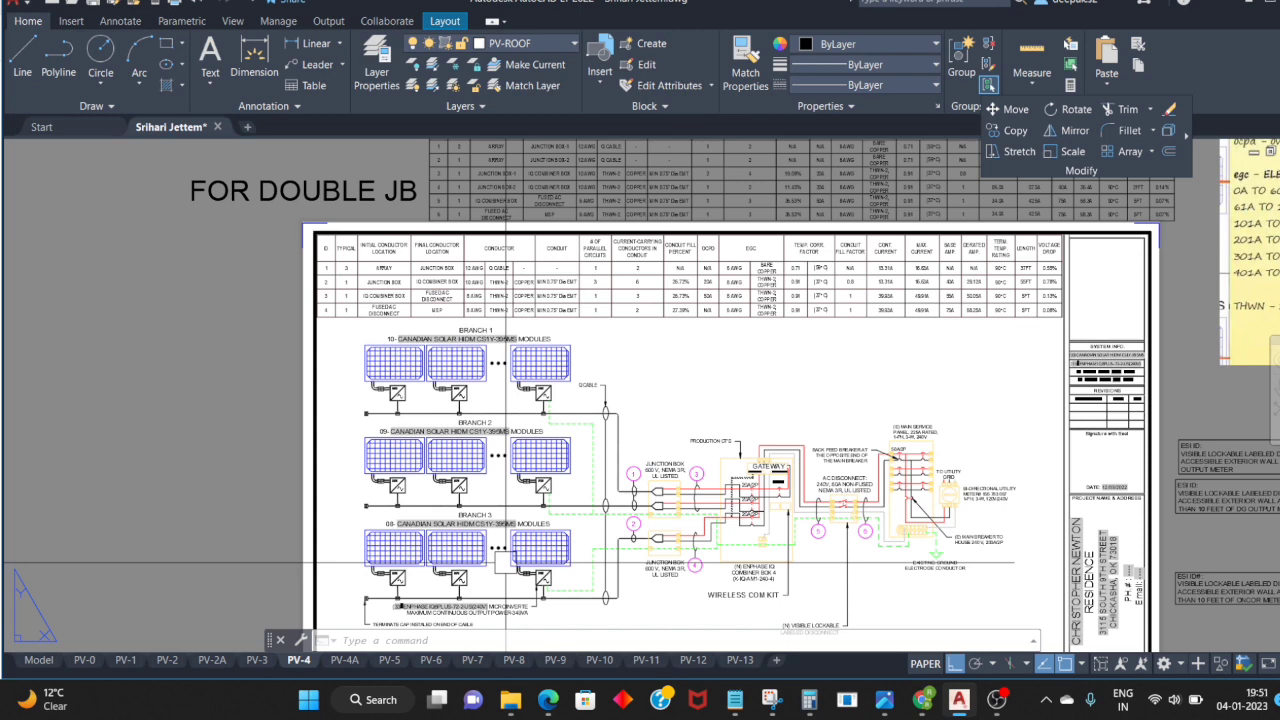
scroll(507, 553, up, 1)
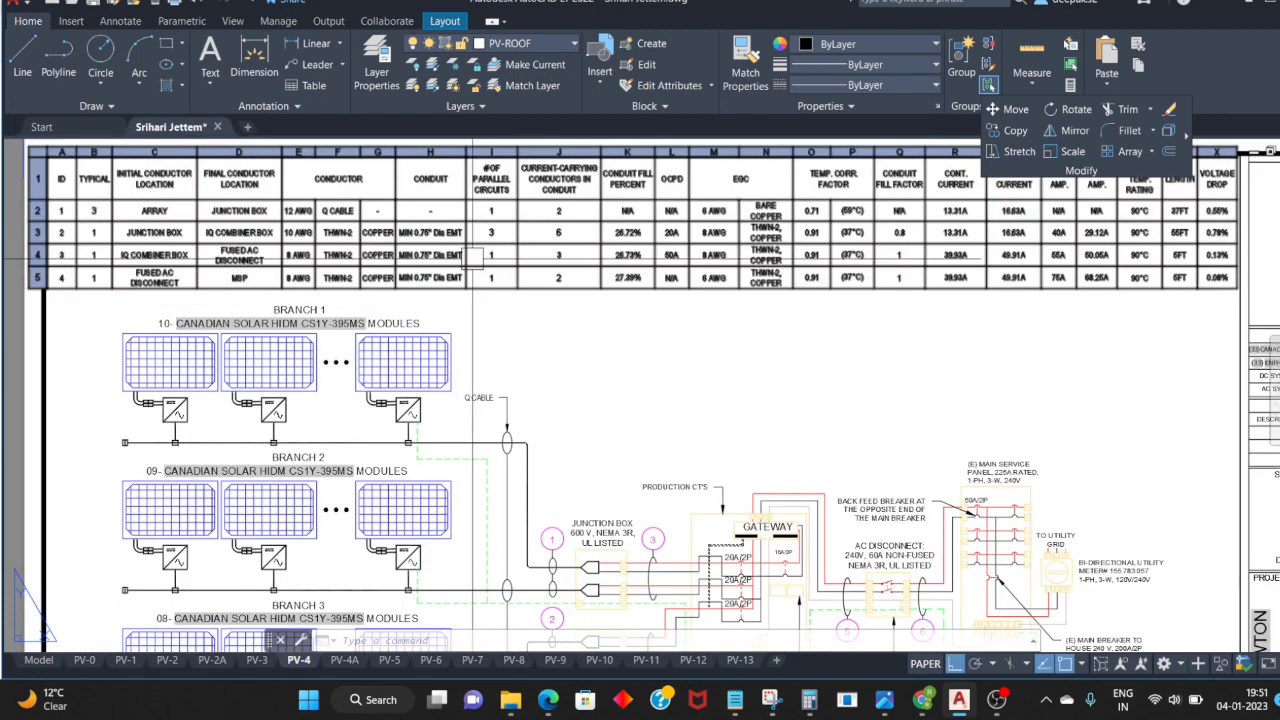
scroll(505, 267, up, 1)
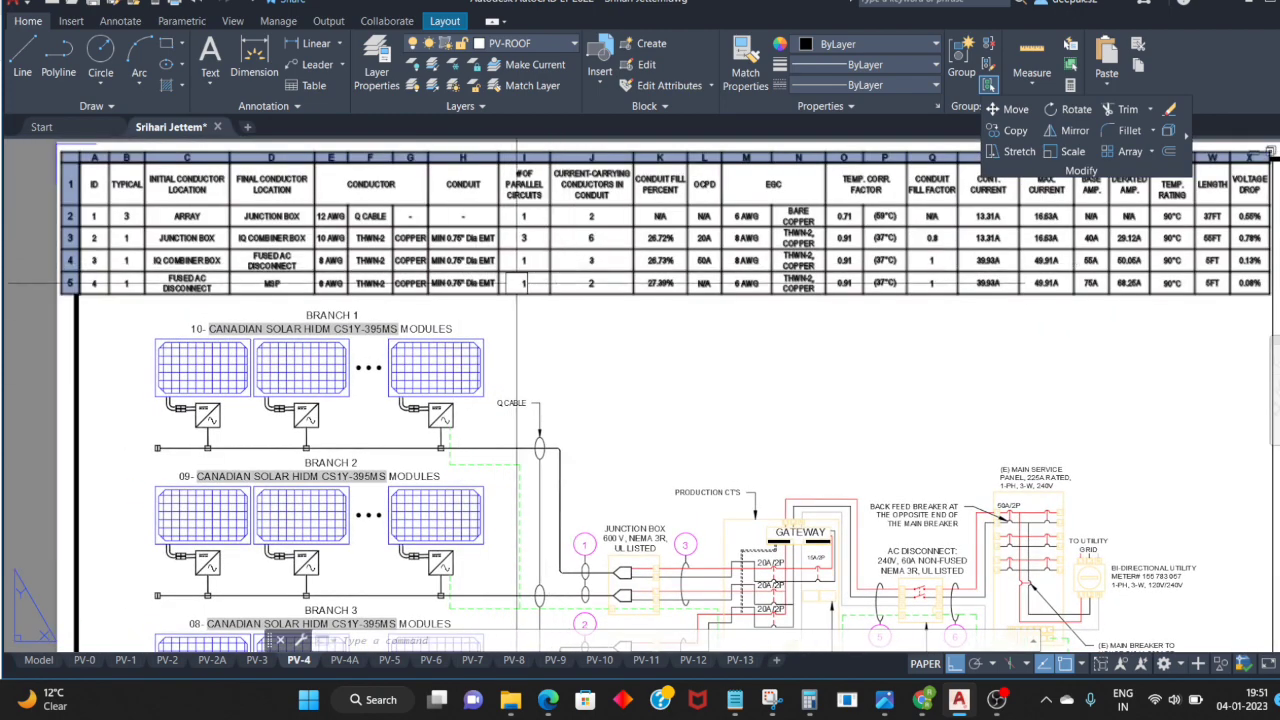
key(Escape)
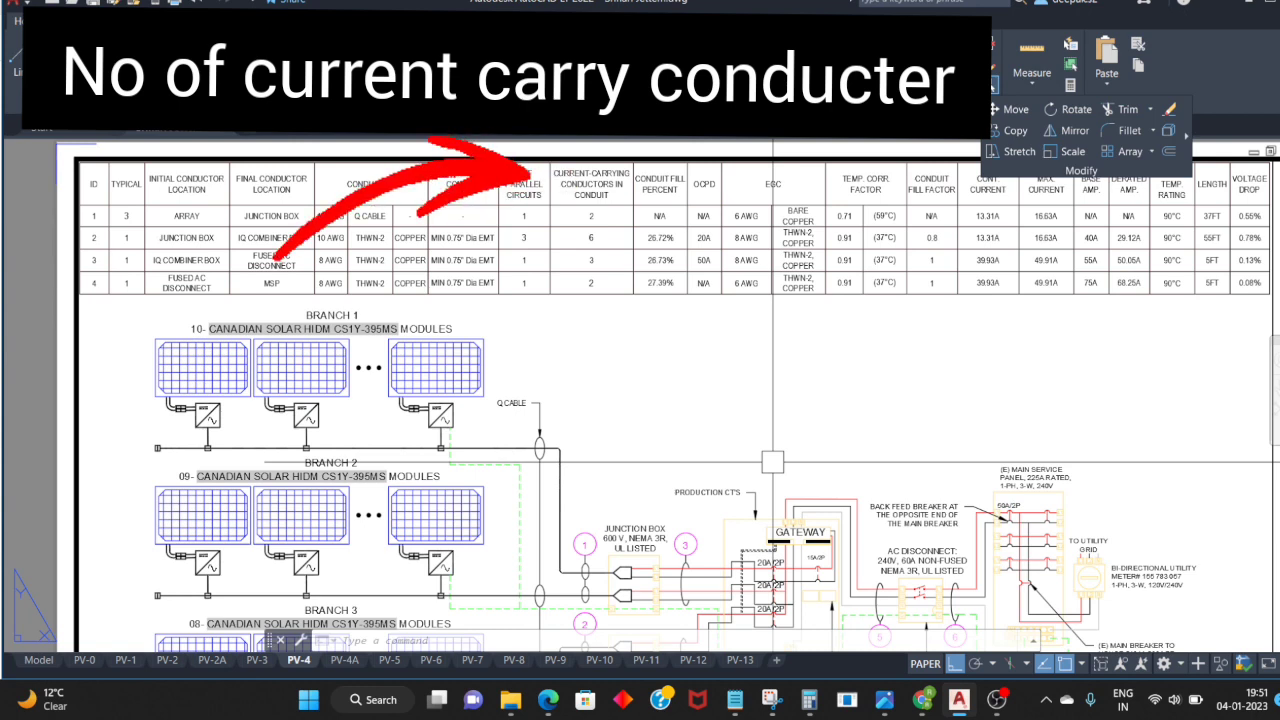
middle_drag(594, 651, 684, 483)
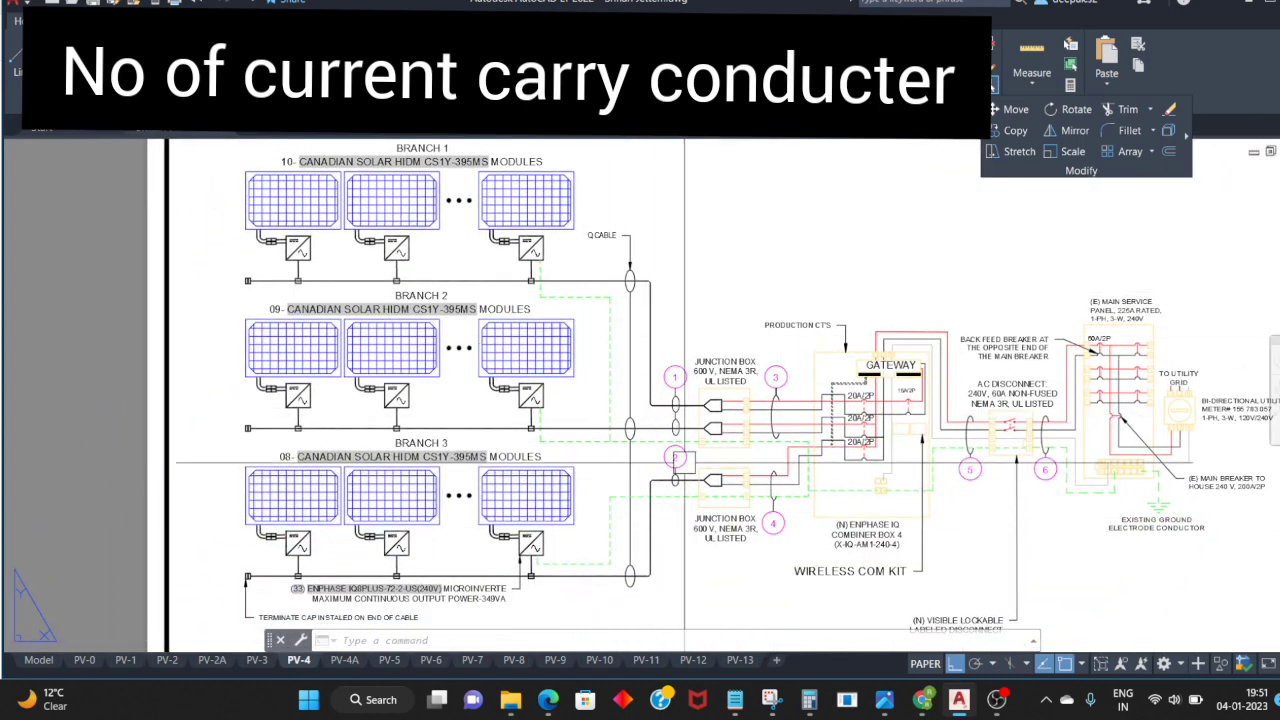
scroll(693, 364, down, 1)
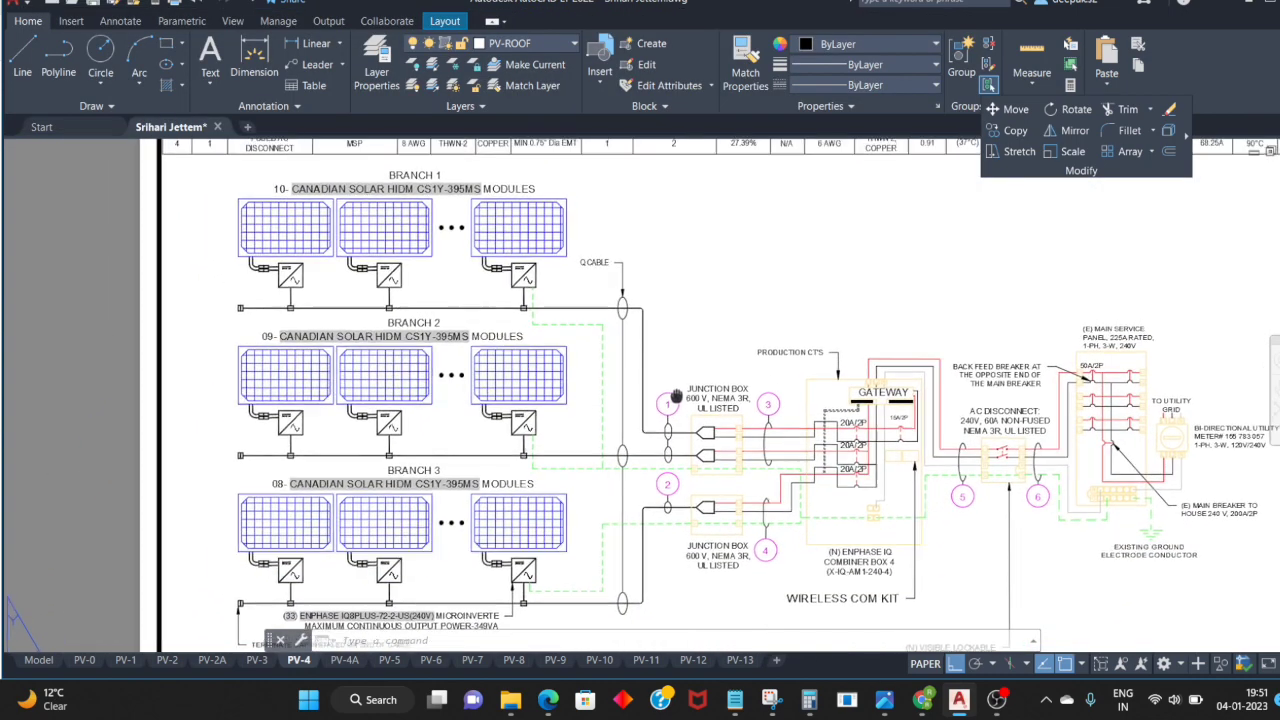
scroll(693, 364, down, 1)
scroll(690, 490, down, 1)
scroll(690, 490, up, 1)
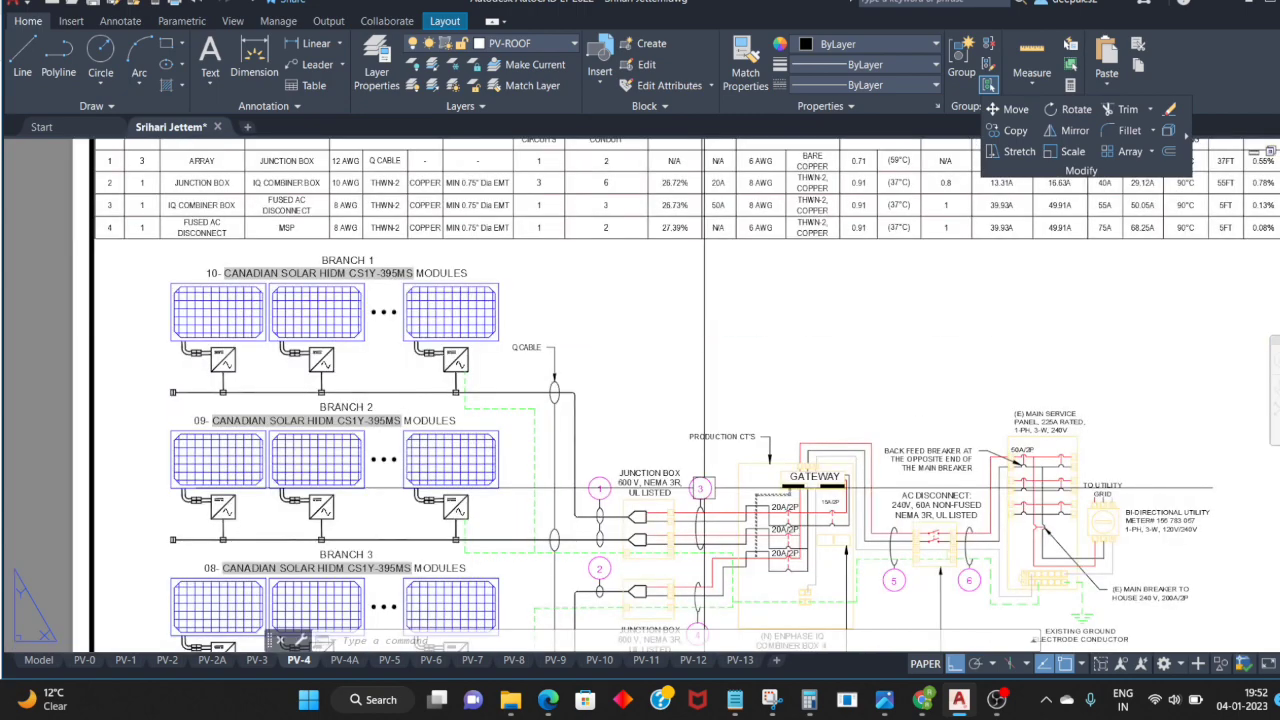
scroll(690, 490, down, 1)
middle_drag(649, 535, 609, 557)
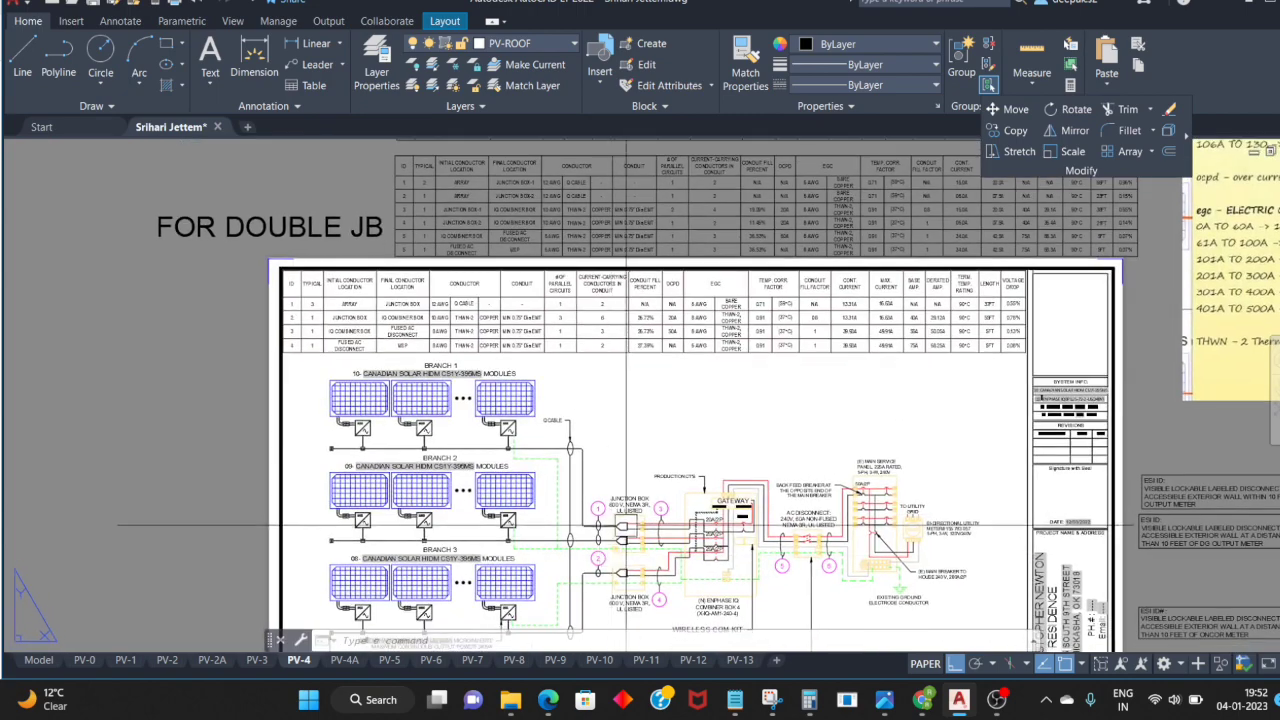
middle_drag(617, 455, 625, 425)
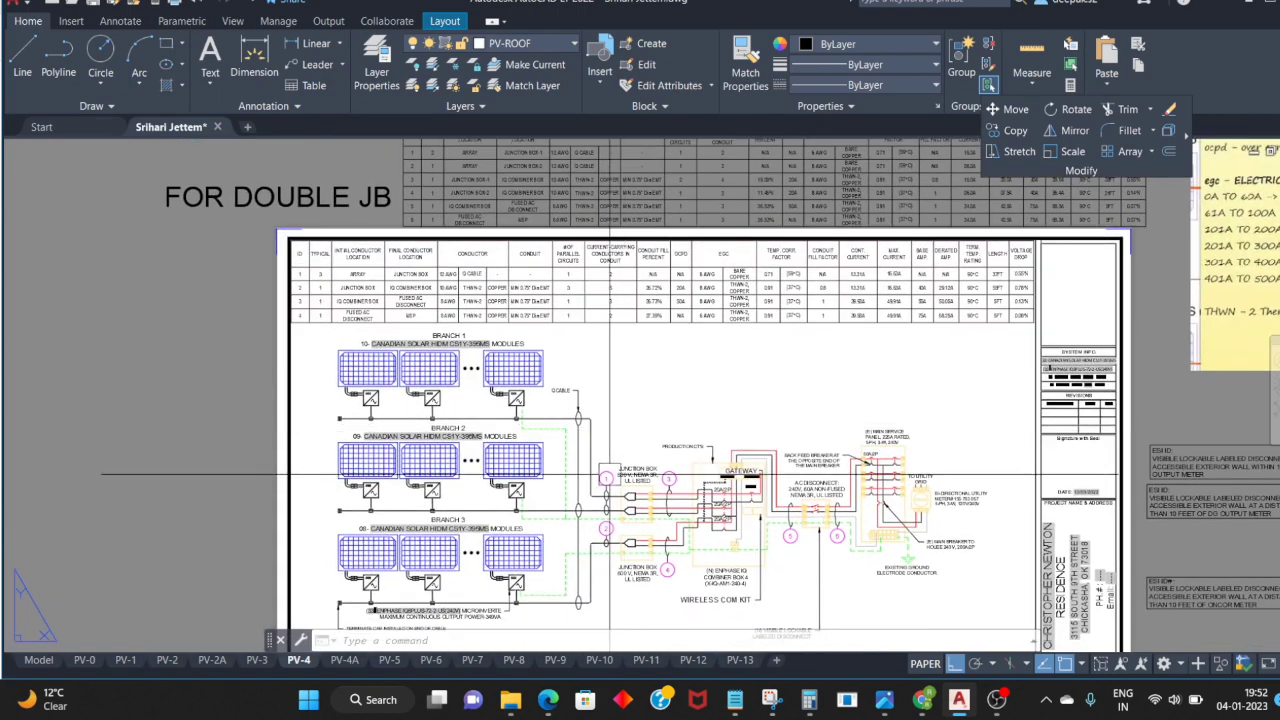
scroll(606, 521, up, 2)
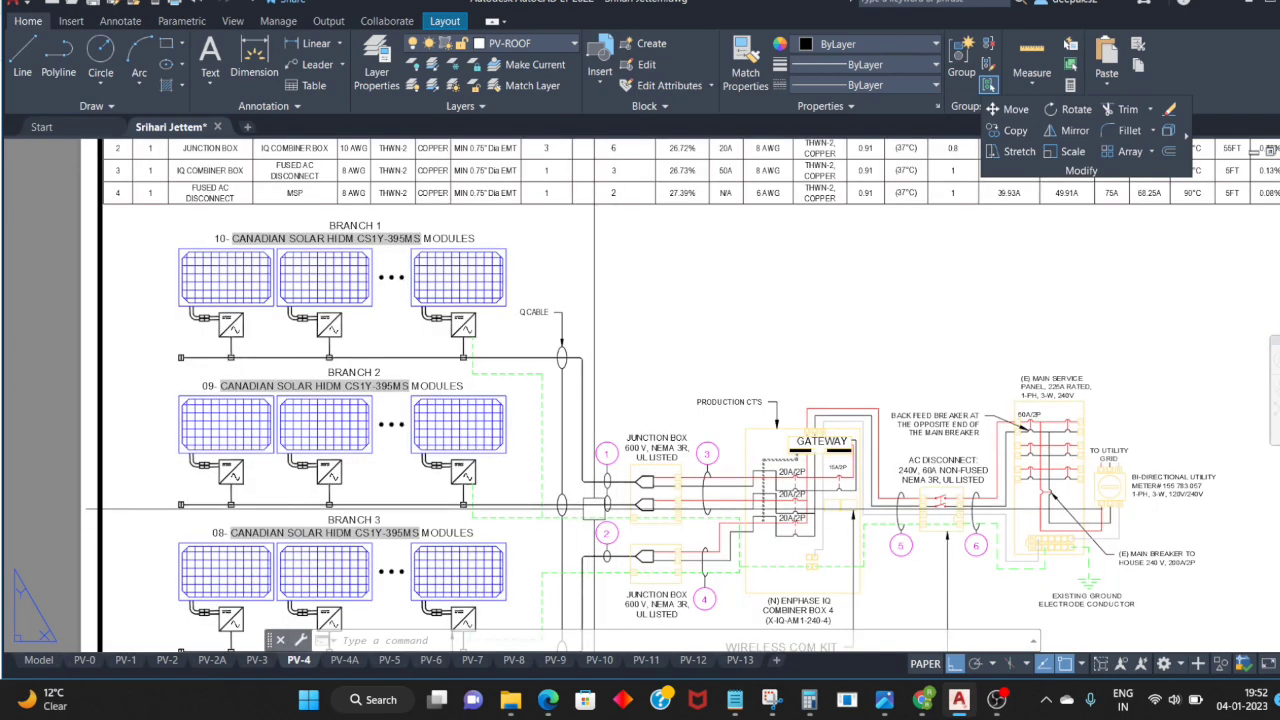
middle_drag(605, 452, 625, 335)
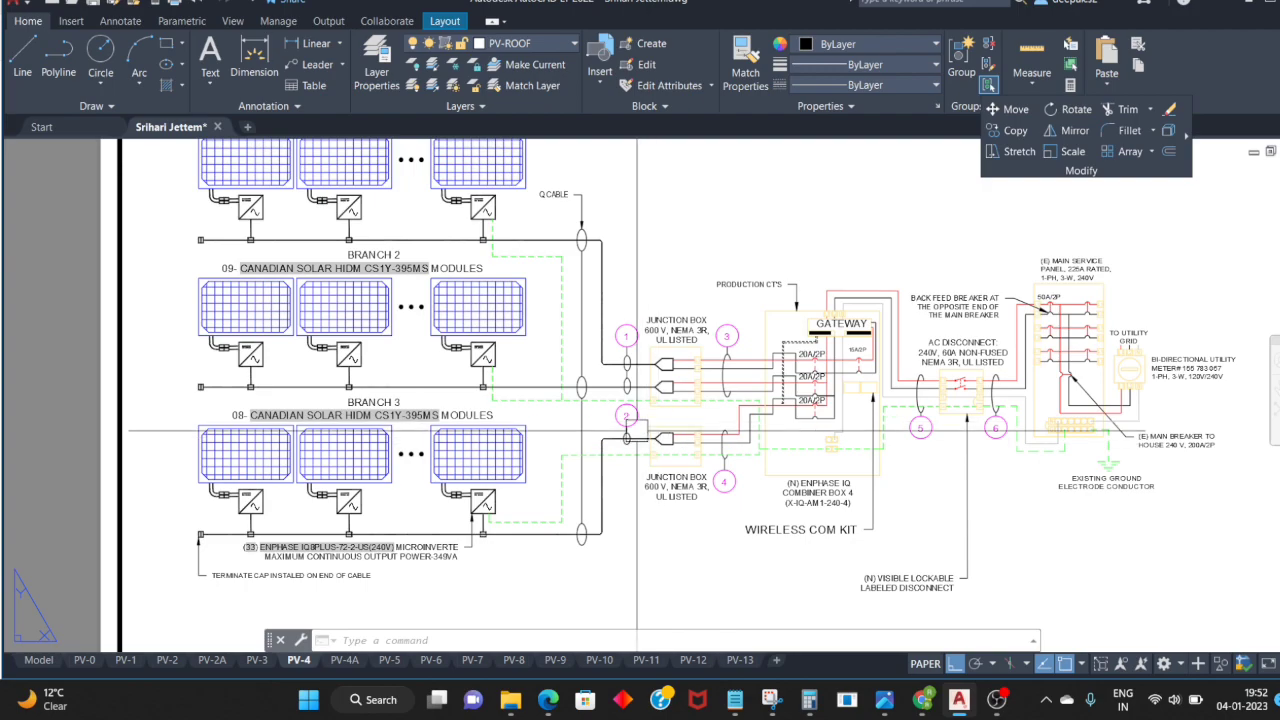
mouse_move(636, 448)
middle_down()
mouse_move(552, 285)
mouse_move(564, 215)
middle_up()
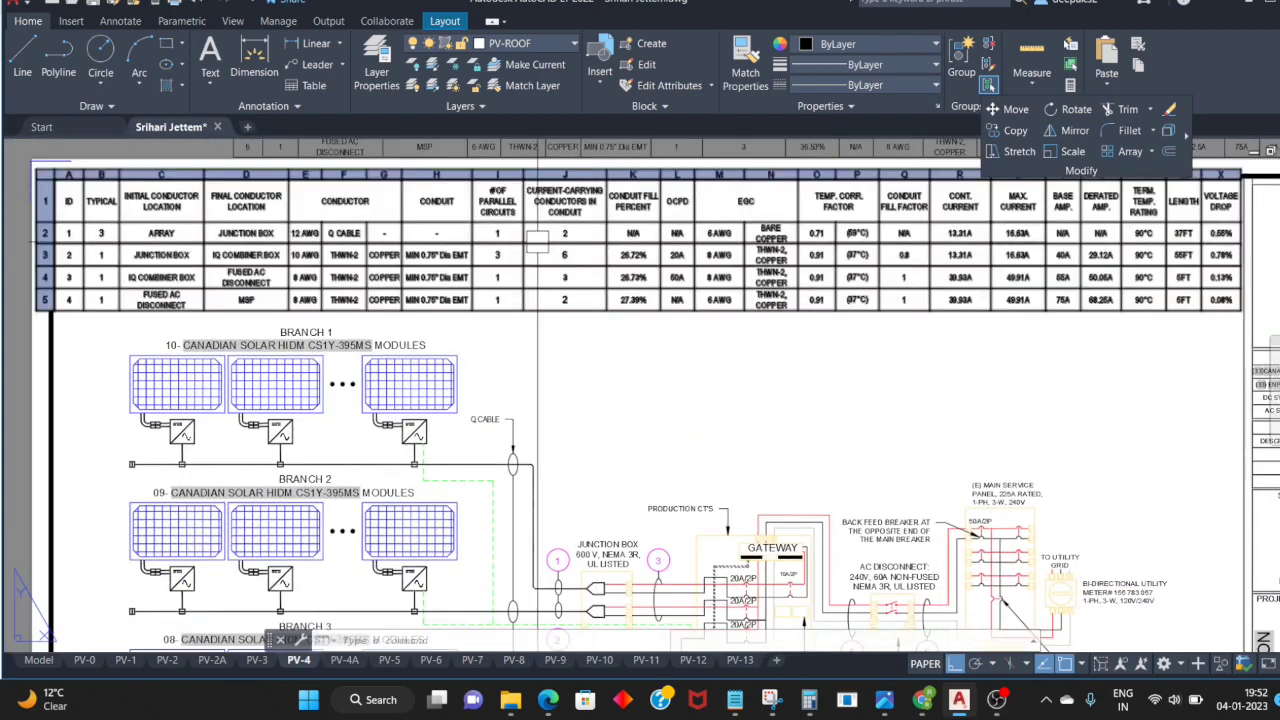
middle_drag(604, 555, 608, 346)
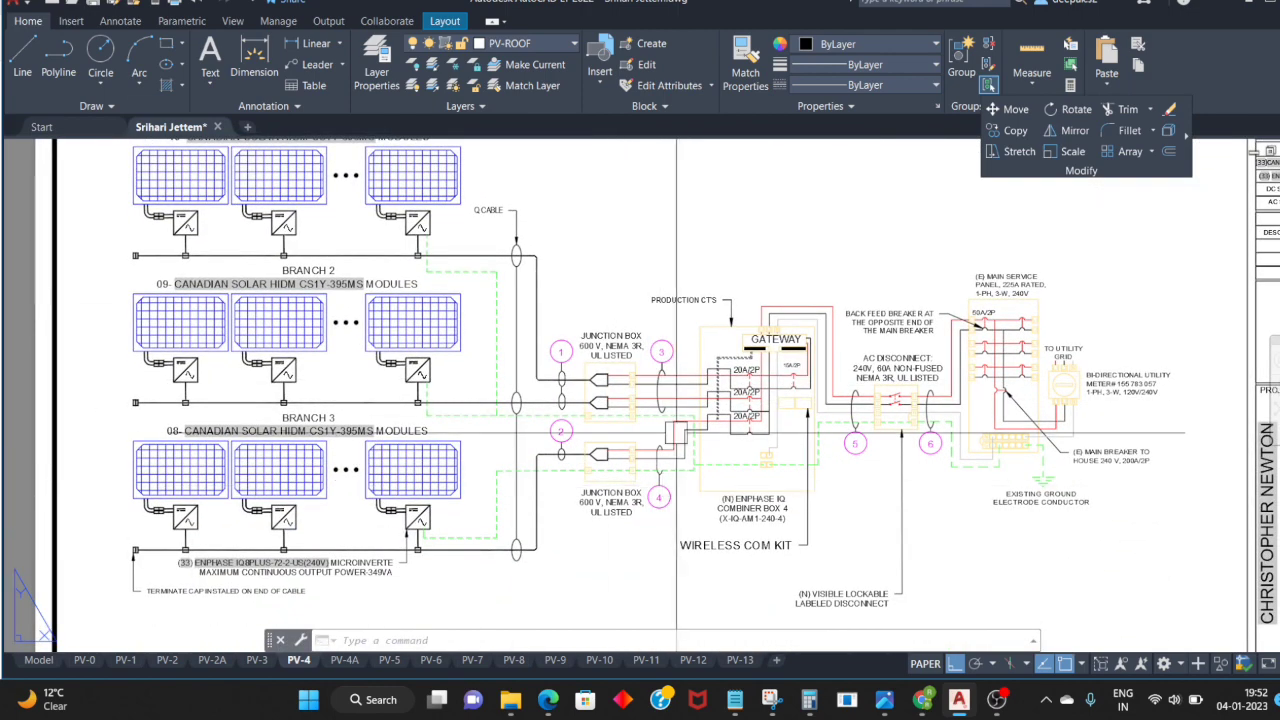
mouse_move(605, 406)
middle_down()
mouse_move(619, 539)
mouse_move(618, 345)
middle_up()
scroll(618, 345, up, 3)
scroll(618, 345, up, 1)
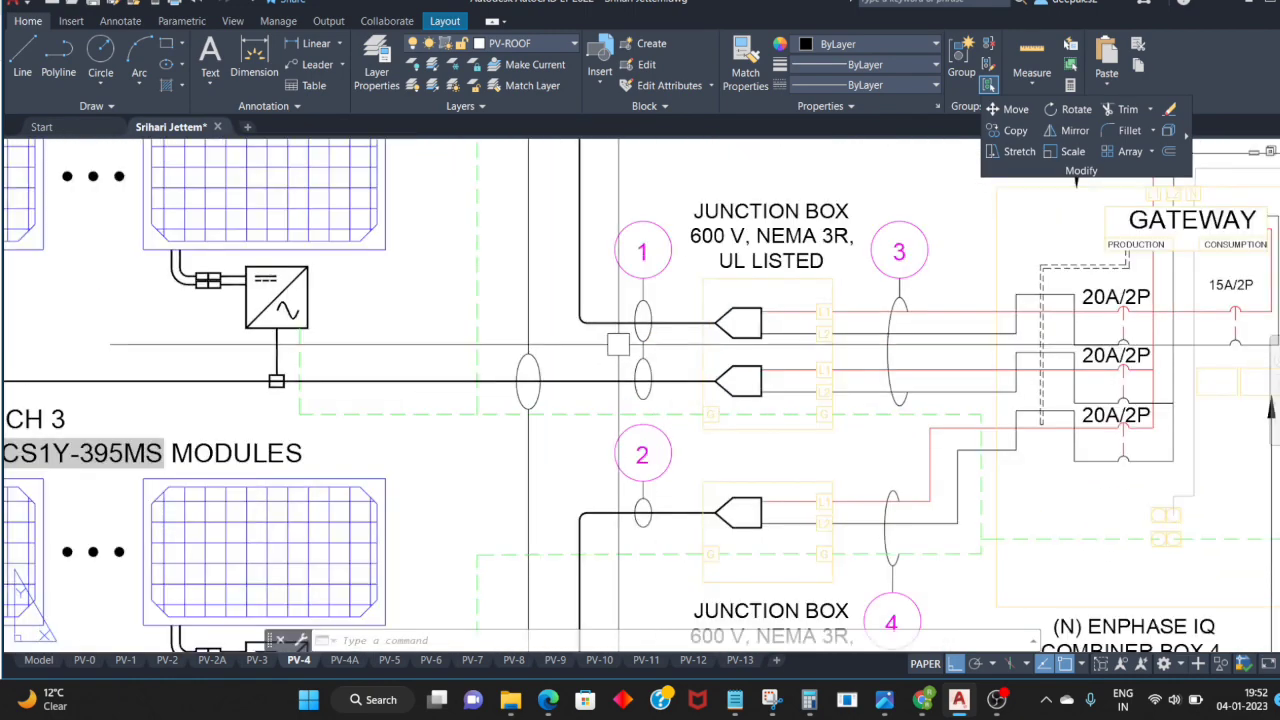
scroll(598, 525, down, 2)
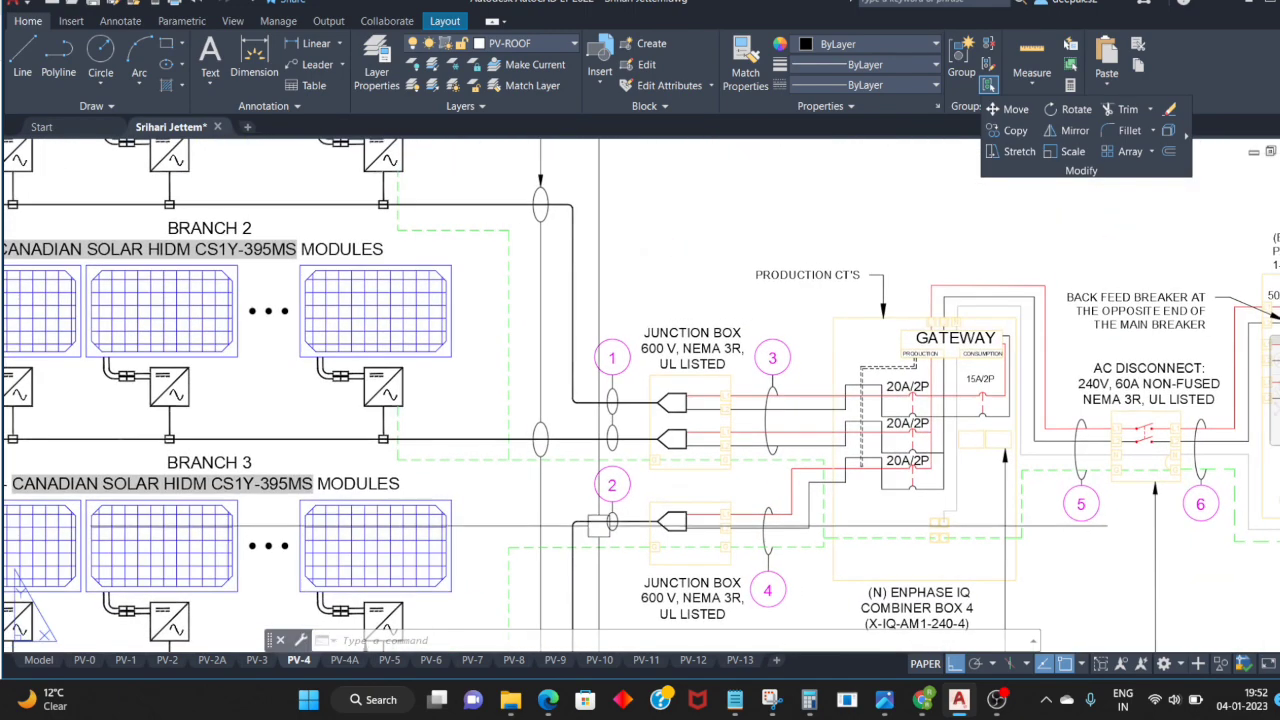
scroll(600, 500, down, 1)
scroll(610, 498, down, 2)
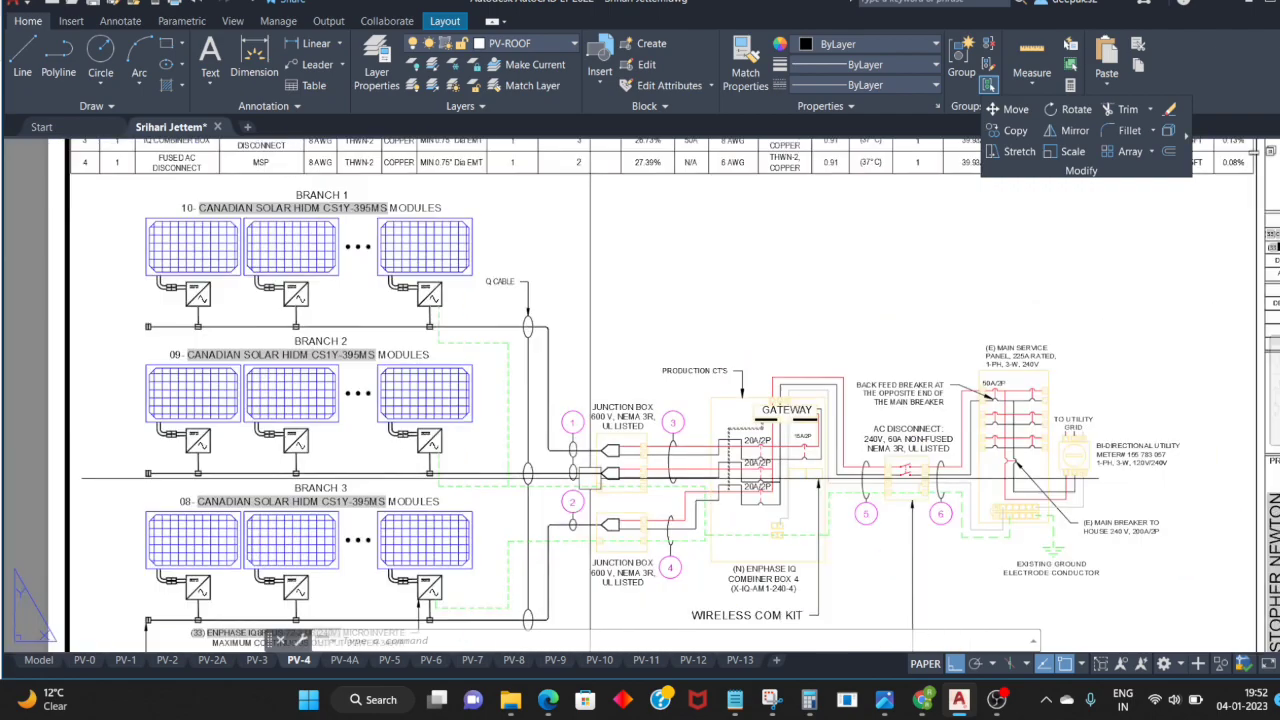
scroll(652, 491, up, 1)
mouse_move(652, 491)
middle_down()
mouse_move(664, 526)
mouse_move(612, 447)
middle_up()
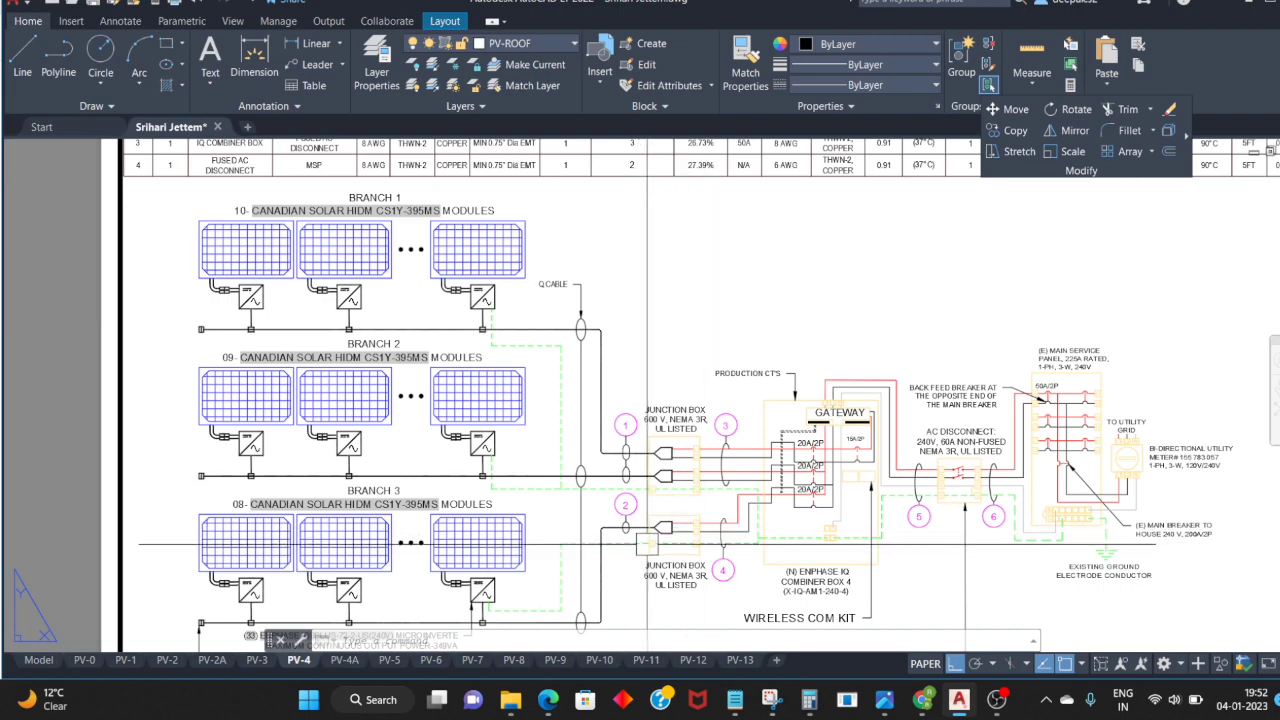
mouse_move(574, 378)
middle_down()
mouse_move(548, 538)
mouse_move(583, 362)
middle_up()
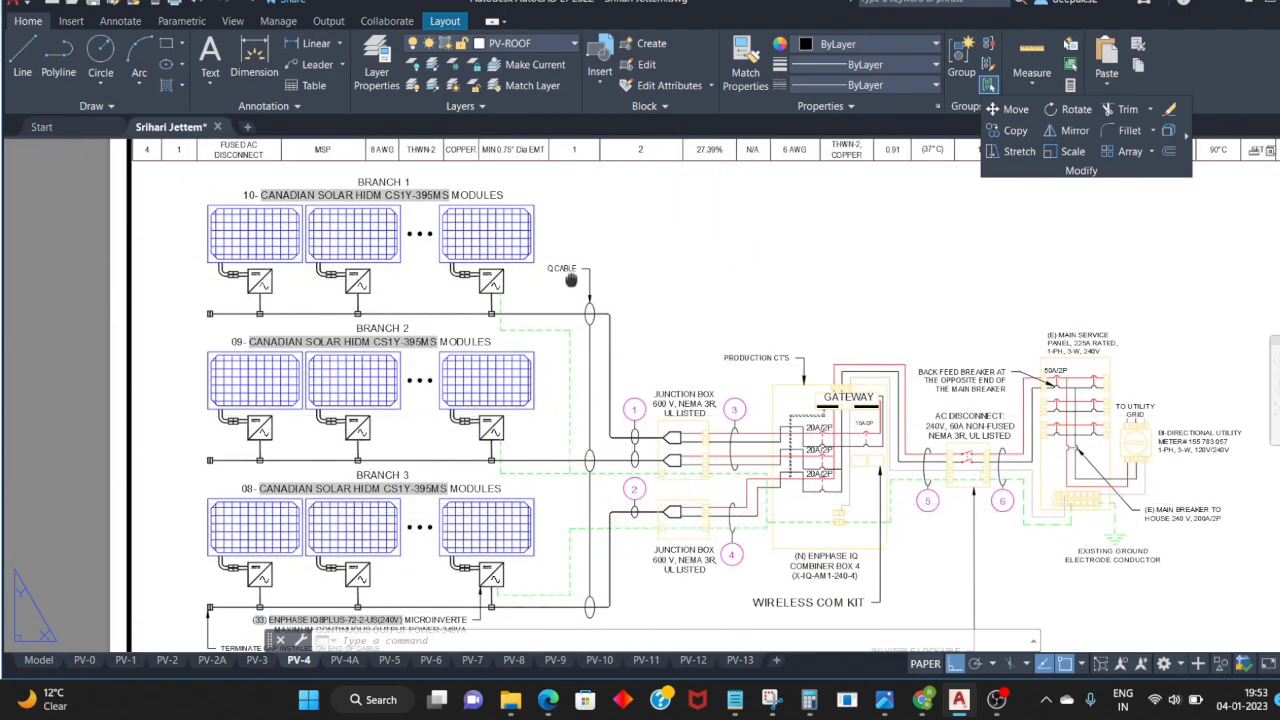
middle_drag(571, 281, 533, 390)
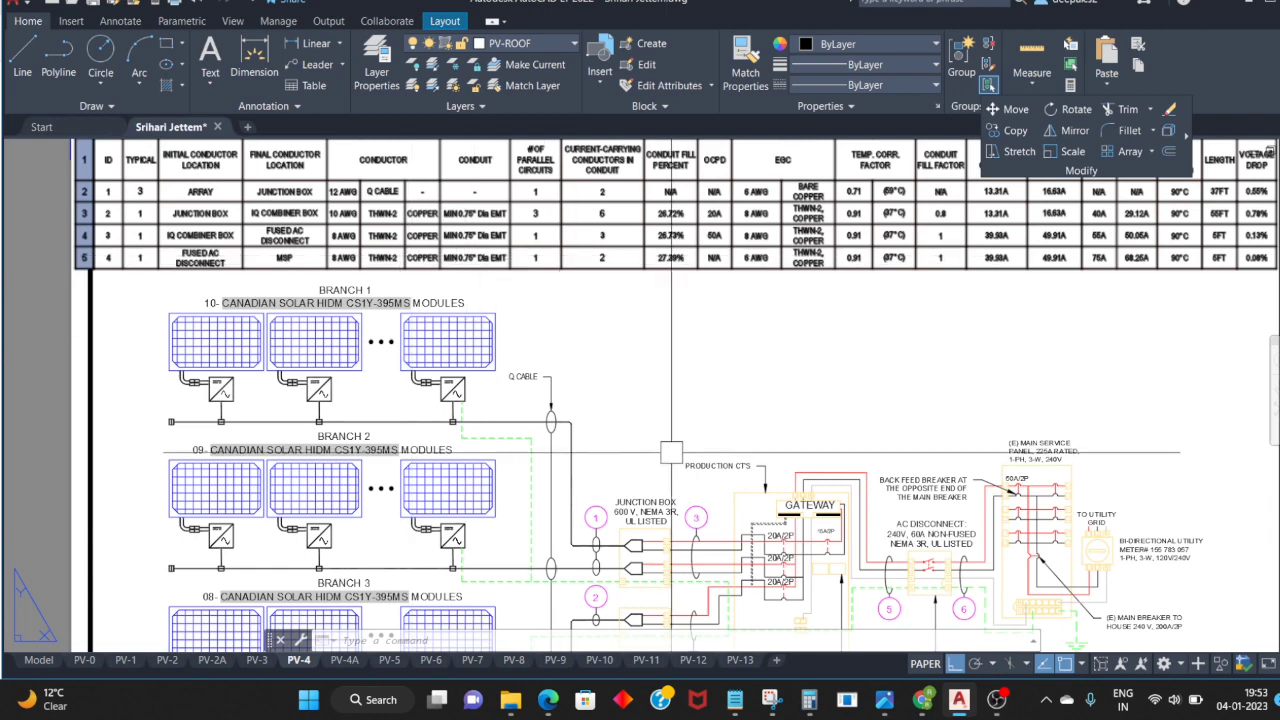
middle_drag(660, 457, 689, 375)
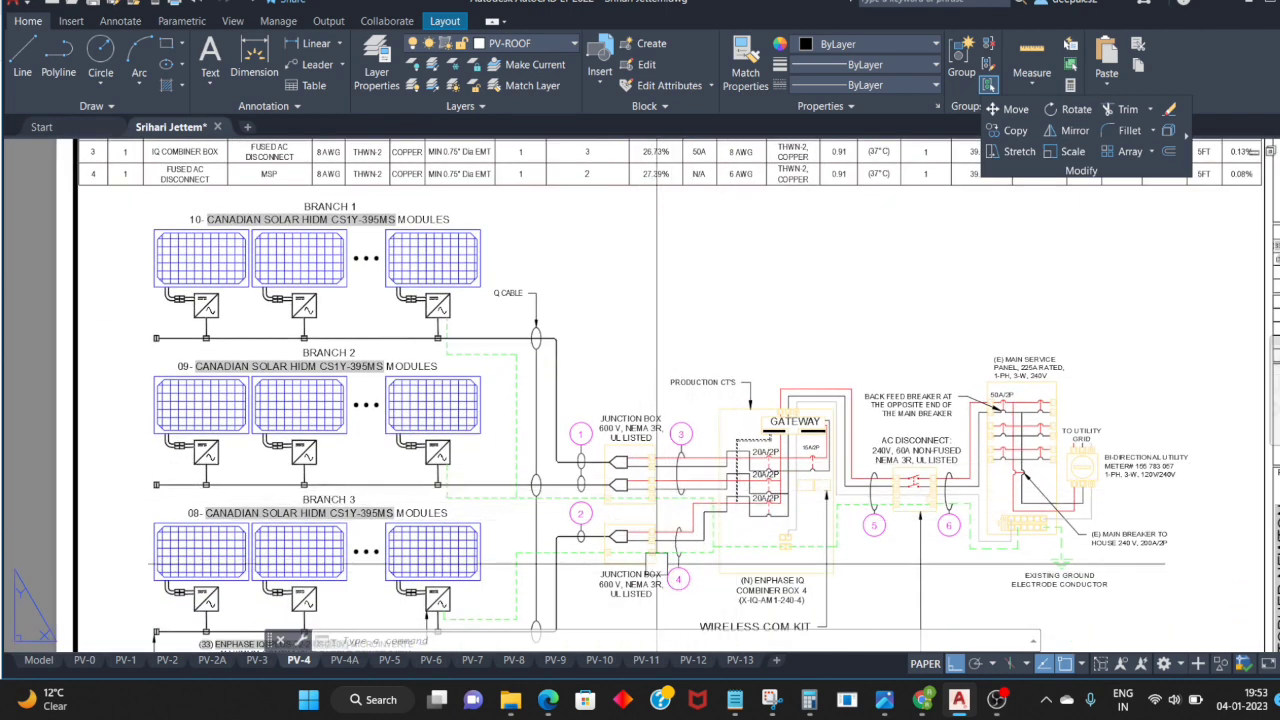
scroll(673, 489, up, 3)
scroll(575, 452, down, 3)
middle_drag(575, 452, 567, 478)
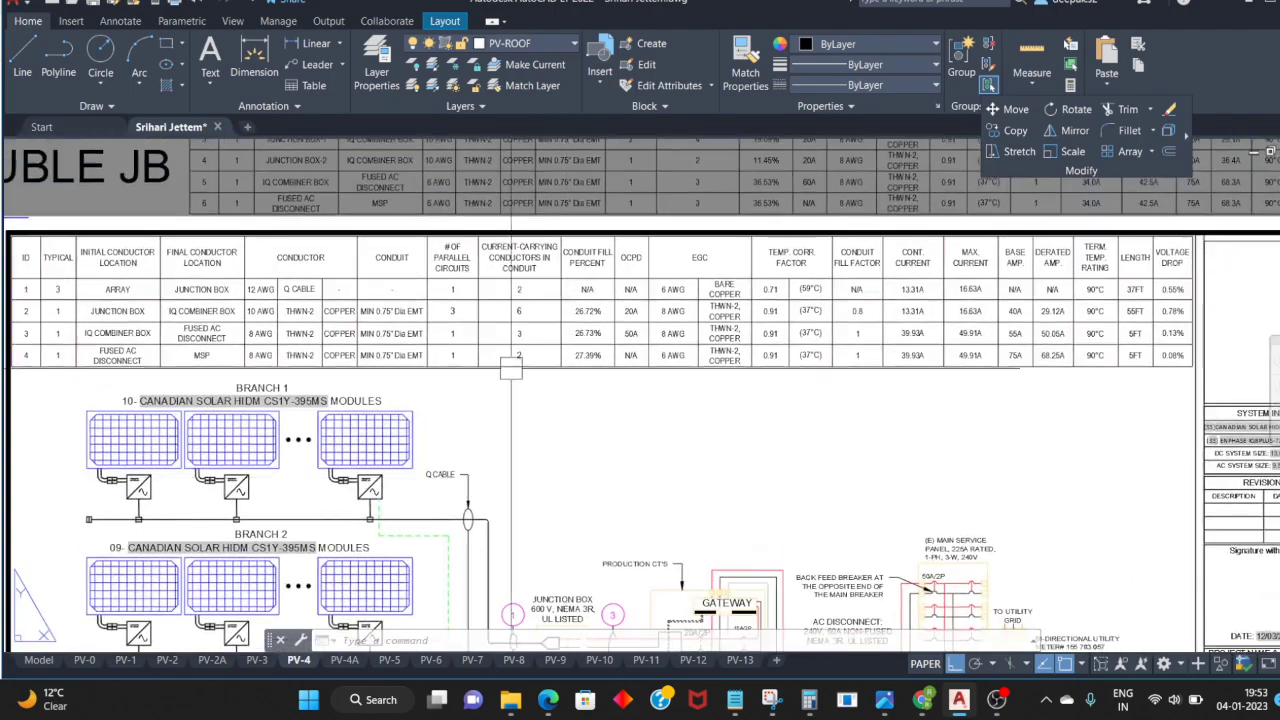
mouse_move(536, 608)
middle_down()
mouse_move(543, 515)
mouse_move(578, 437)
middle_up()
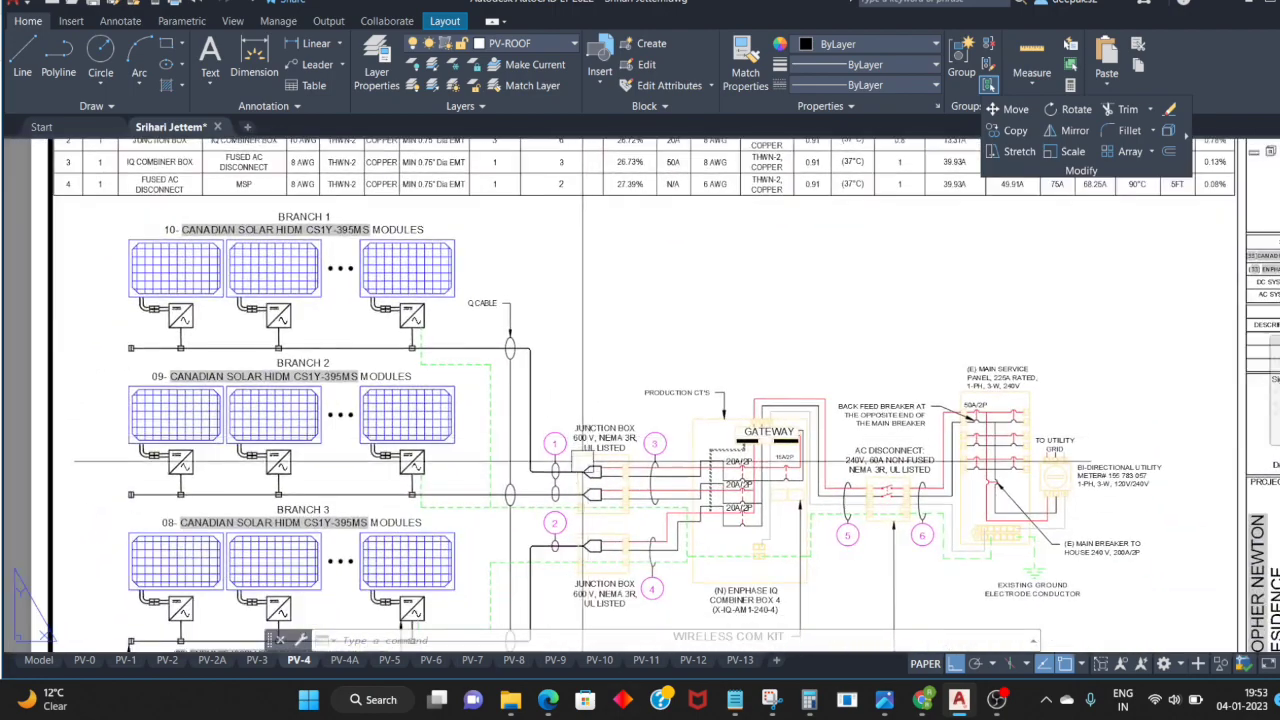
scroll(429, 323, up, 2)
scroll(429, 323, up, 3)
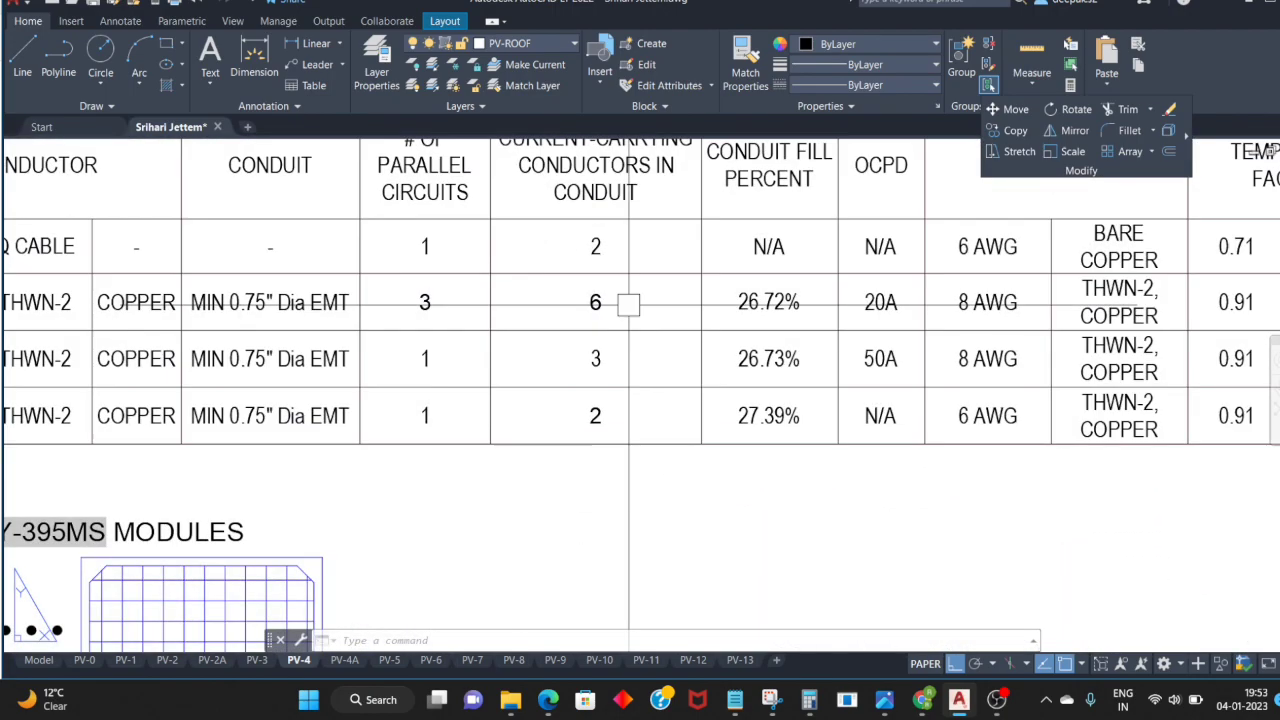
scroll(491, 383, down, 3)
scroll(572, 348, down, 2)
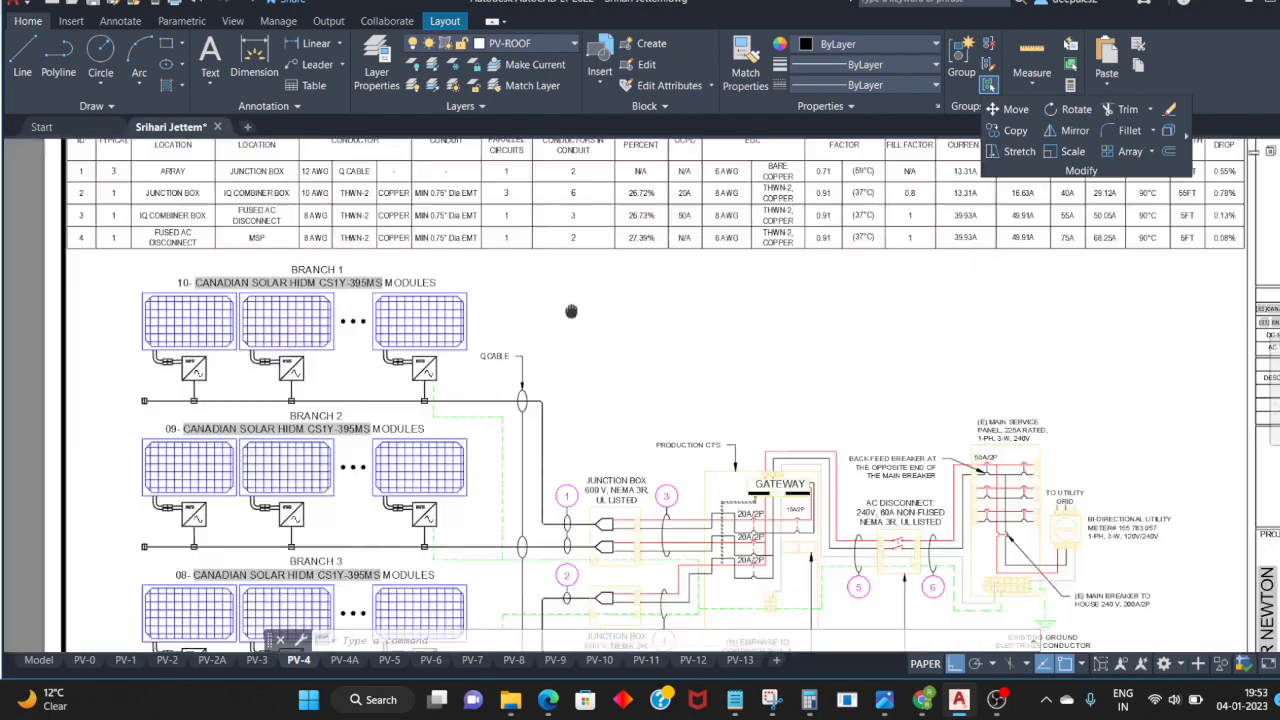
middle_drag(571, 309, 571, 440)
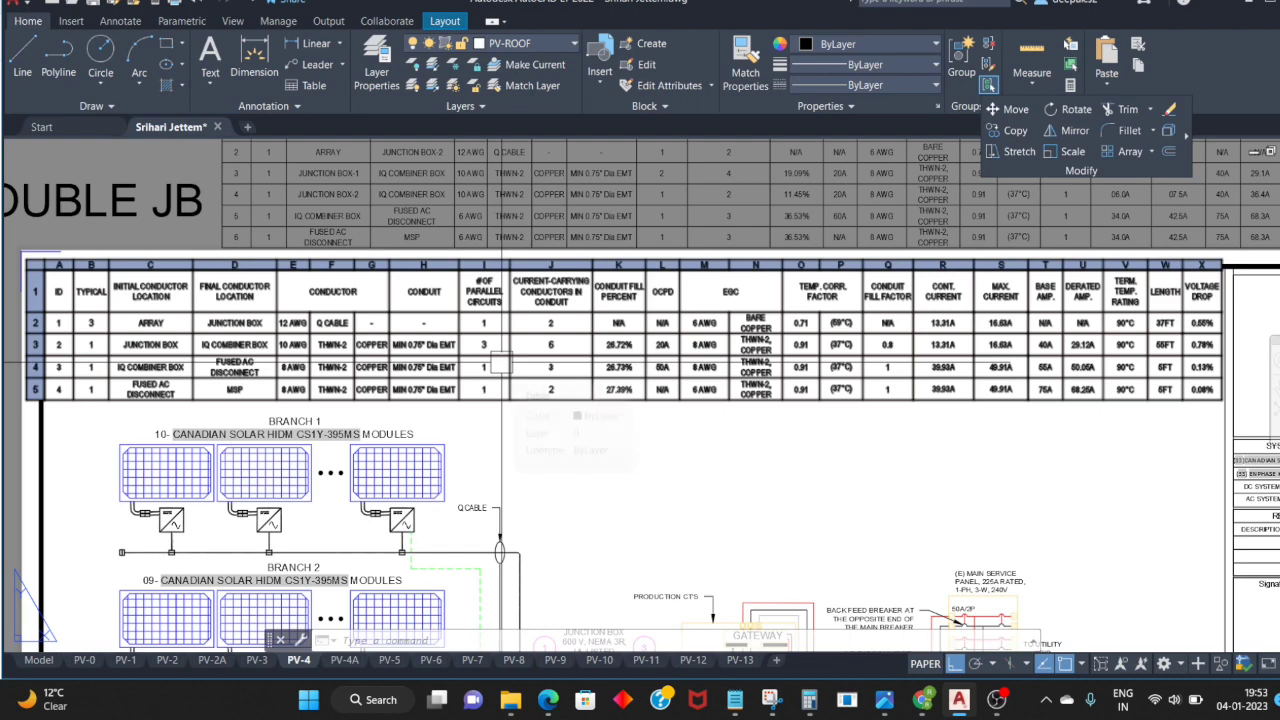
scroll(501, 362, up, 2)
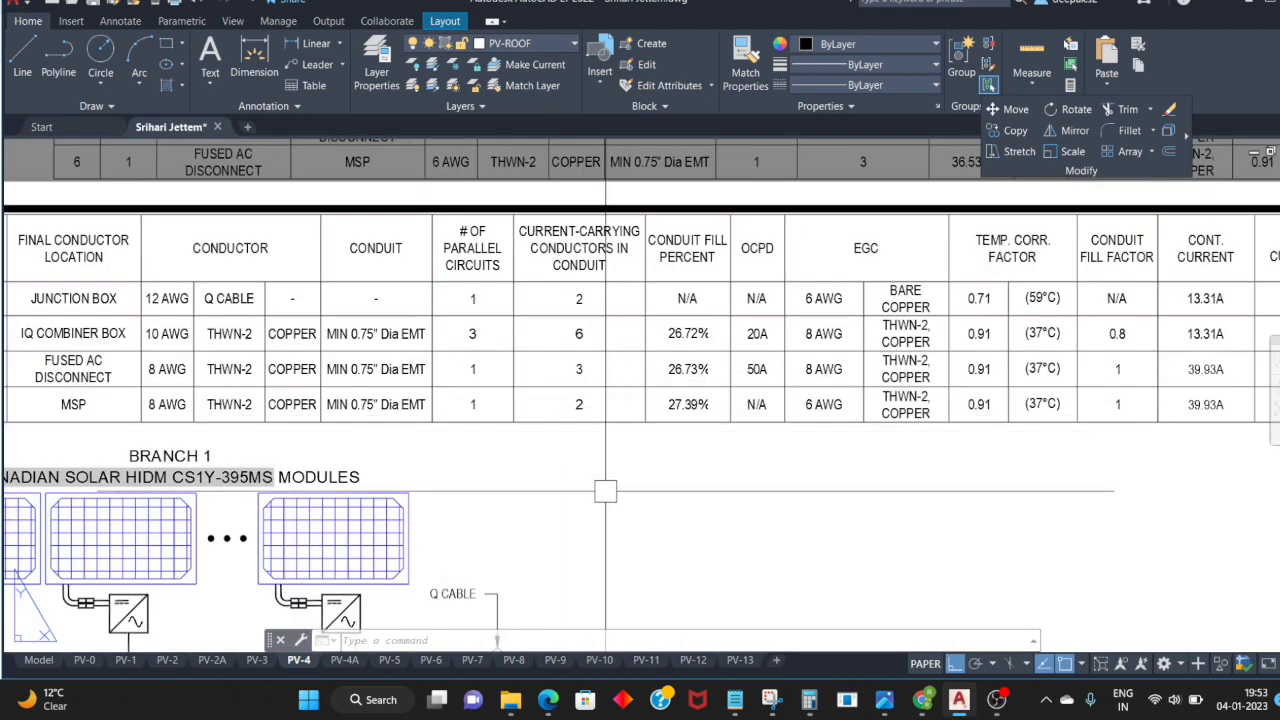
scroll(605, 490, down, 3)
scroll(580, 289, up, 2)
scroll(580, 289, up, 2)
middle_drag(725, 405, 612, 422)
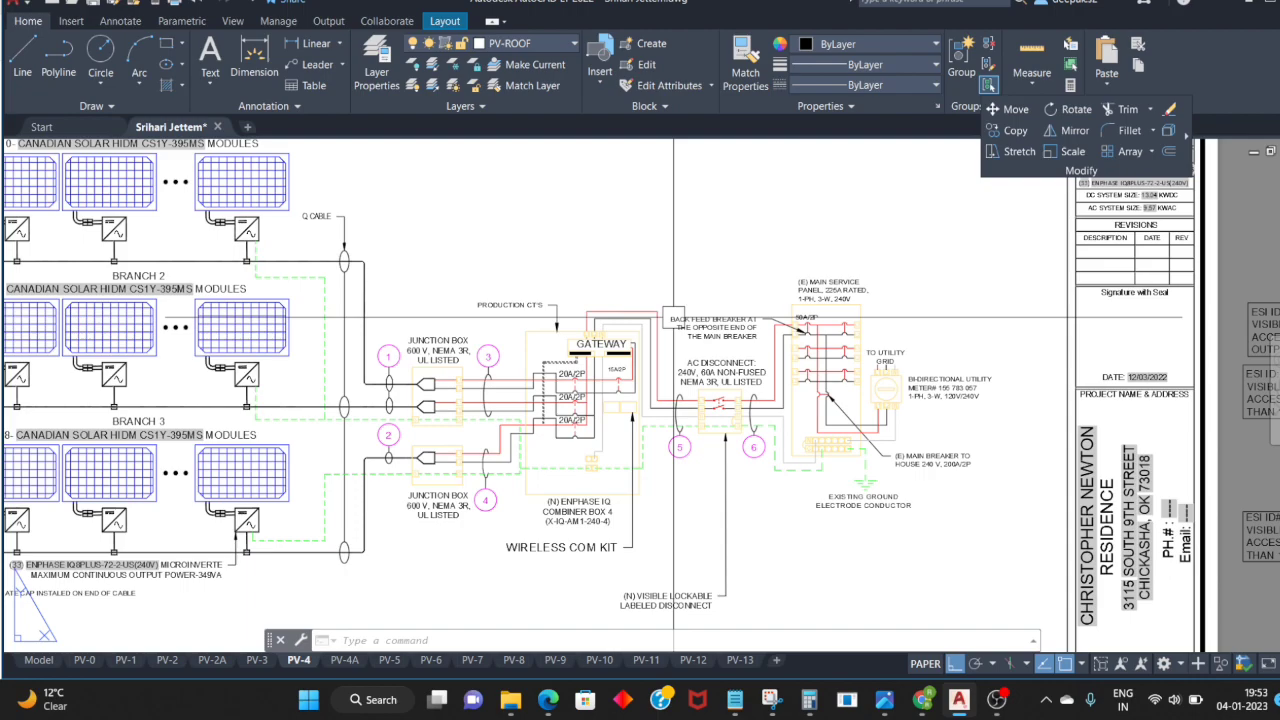
middle_drag(674, 318, 650, 640)
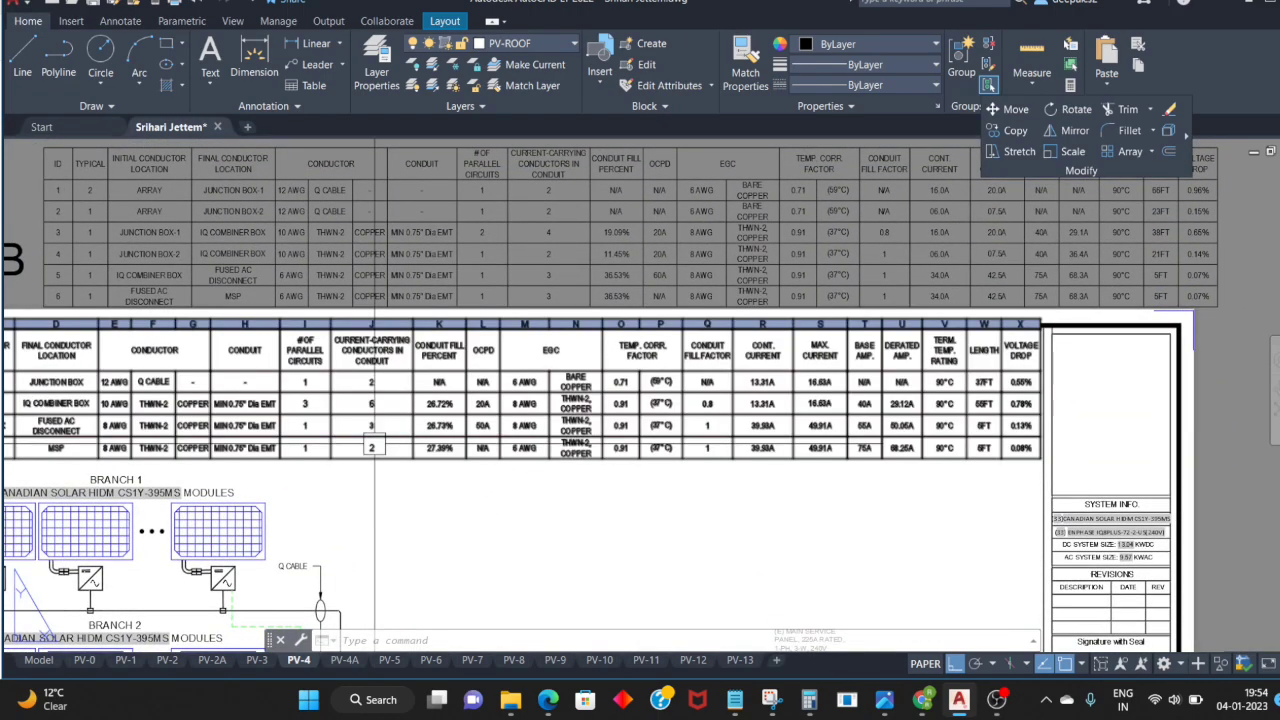
scroll(390, 418, up, 3)
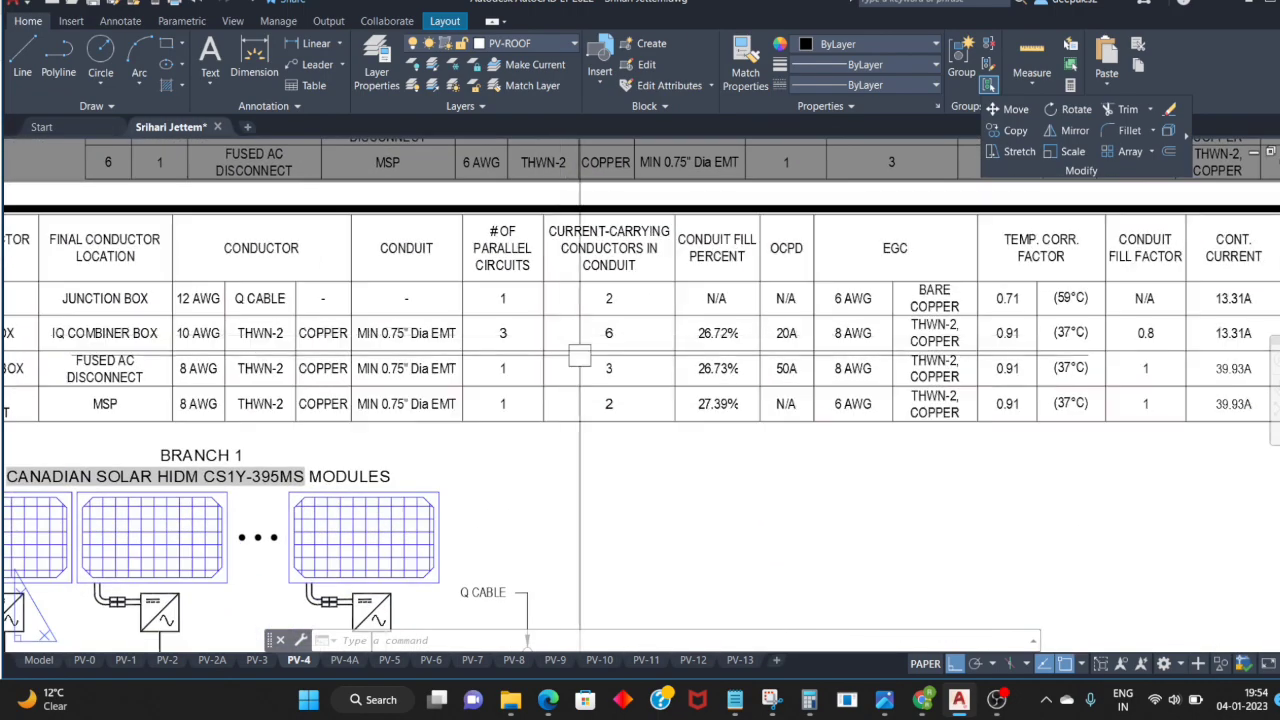
scroll(600, 378, up, 2)
scroll(630, 370, down, 1)
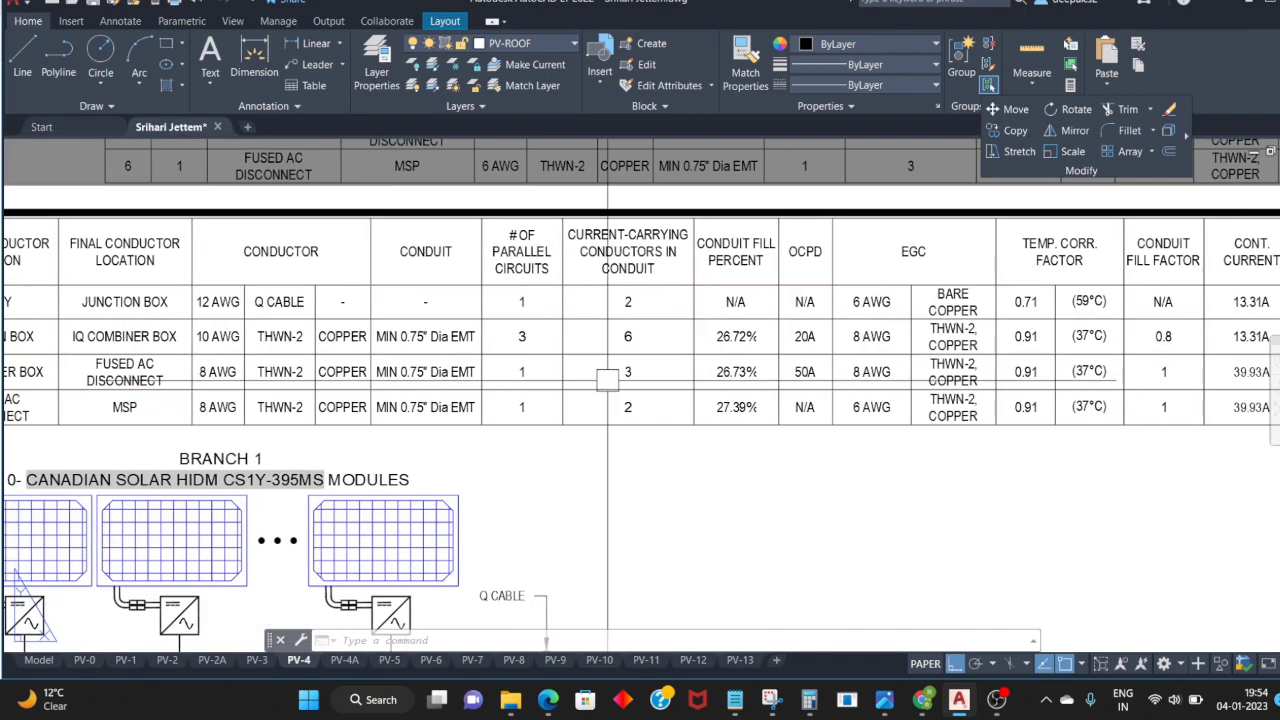
scroll(664, 364, down, 1)
scroll(777, 366, down, 3)
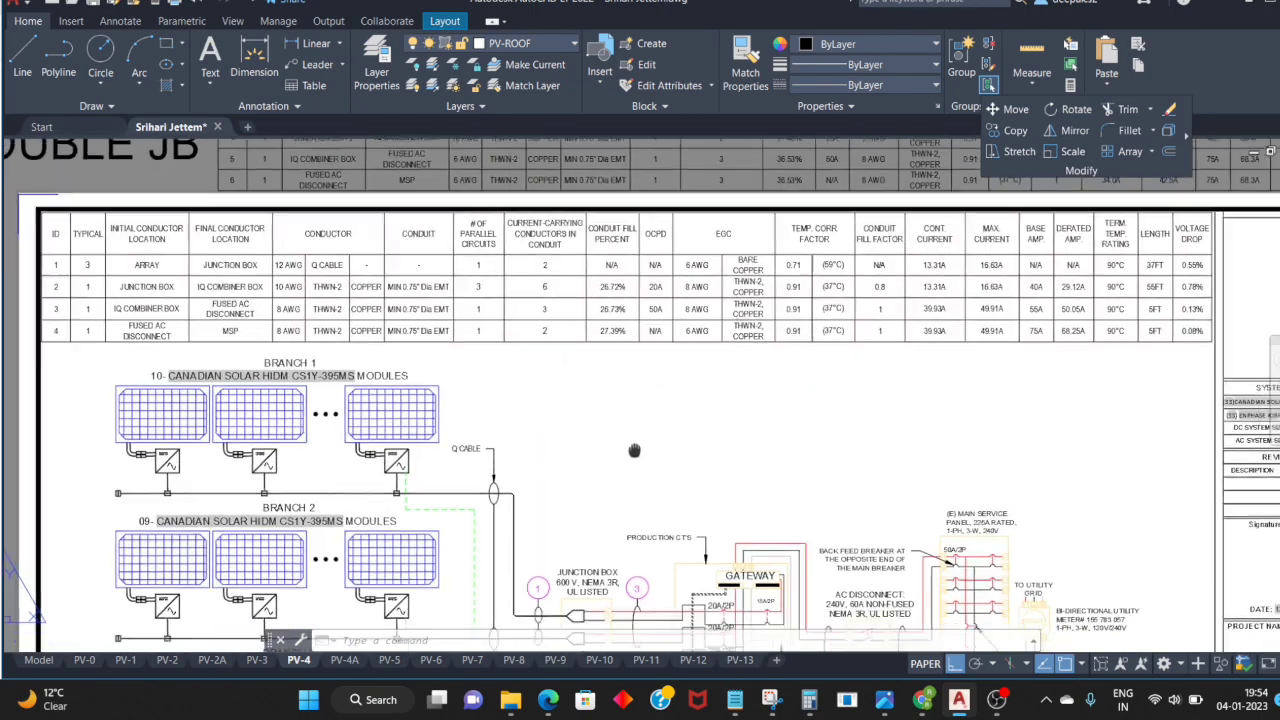
scroll(594, 355, up, 2)
scroll(594, 355, down, 1)
scroll(340, 308, up, 1)
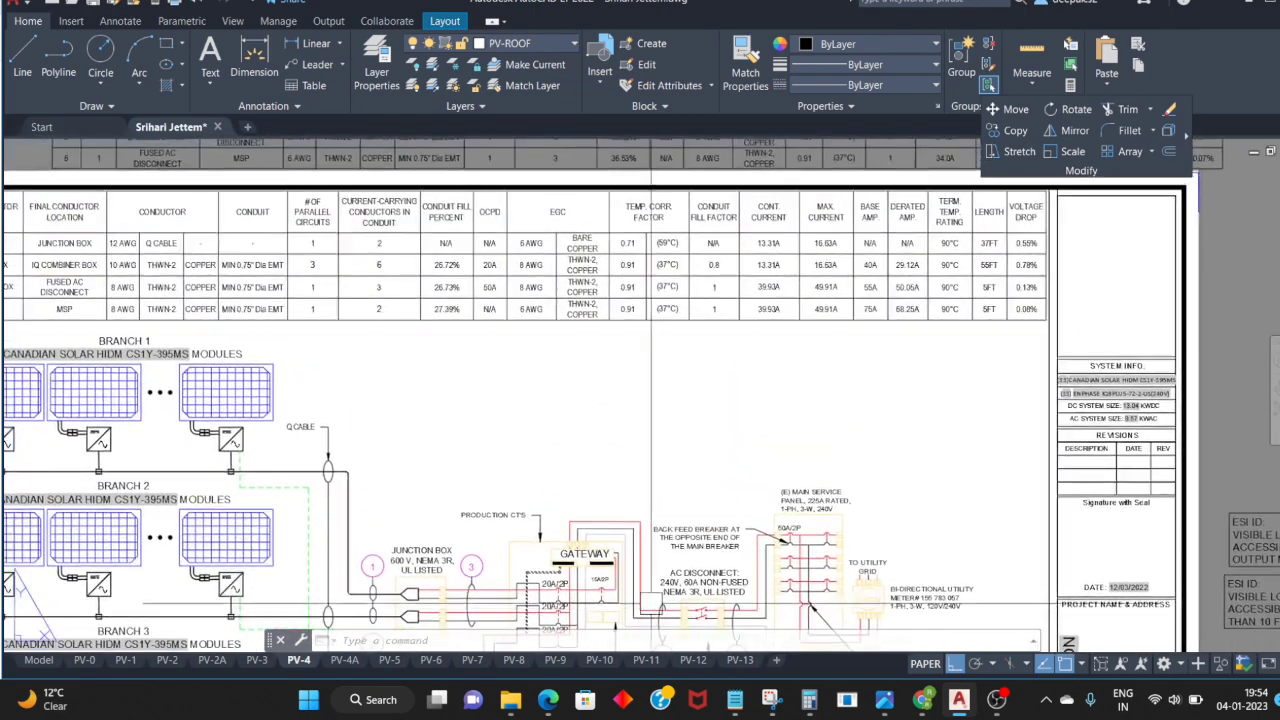
middle_drag(340, 308, 502, 352)
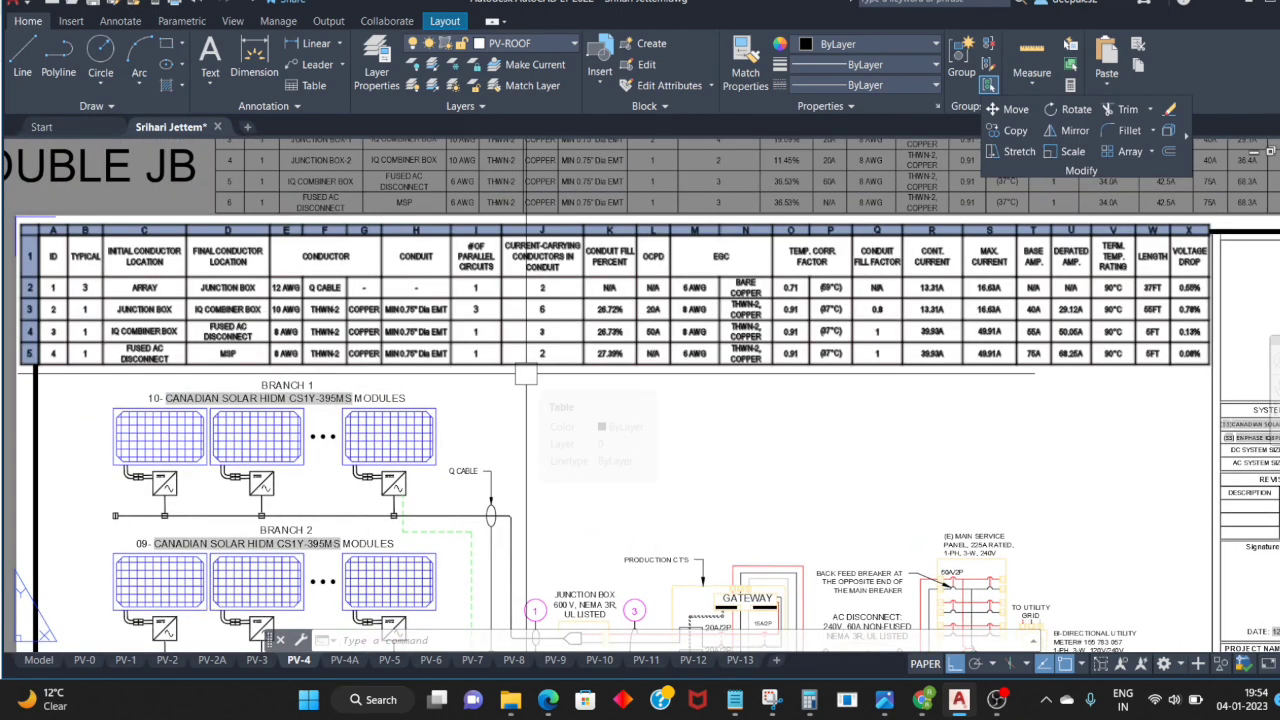
scroll(526, 374, down, 1)
scroll(631, 468, up, 1)
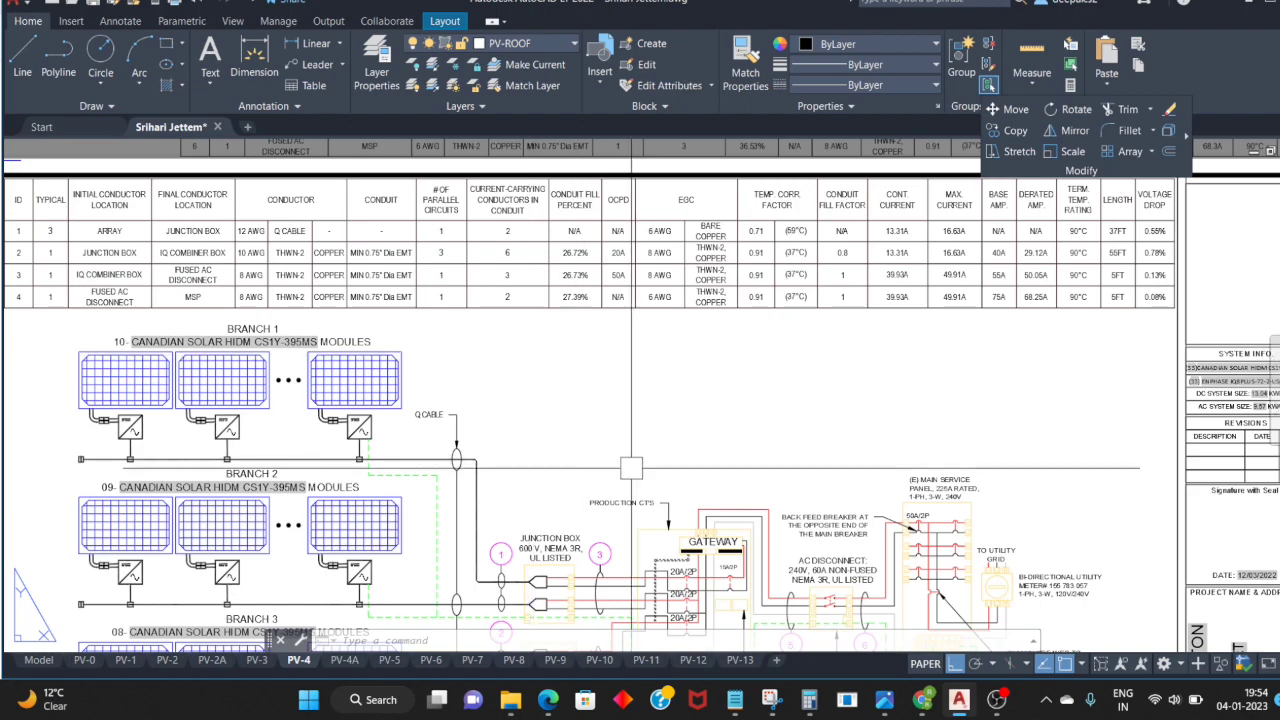
middle_drag(663, 545, 475, 432)
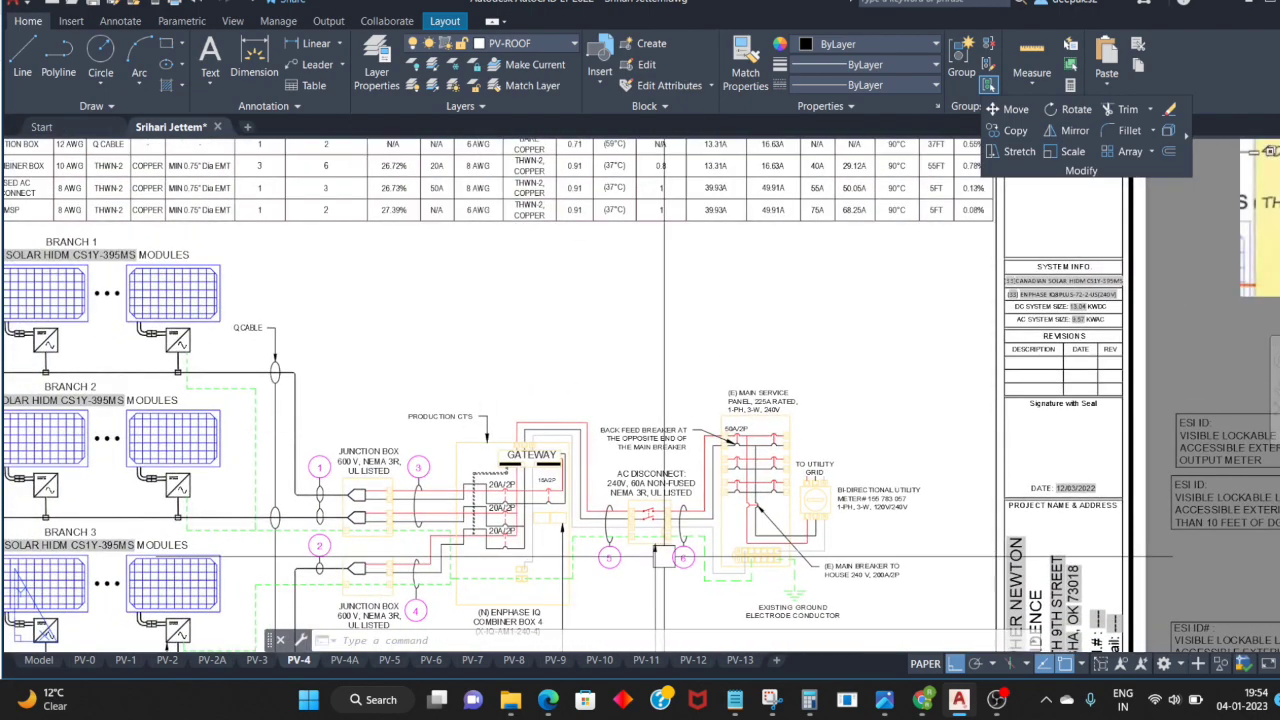
scroll(648, 520, up, 2)
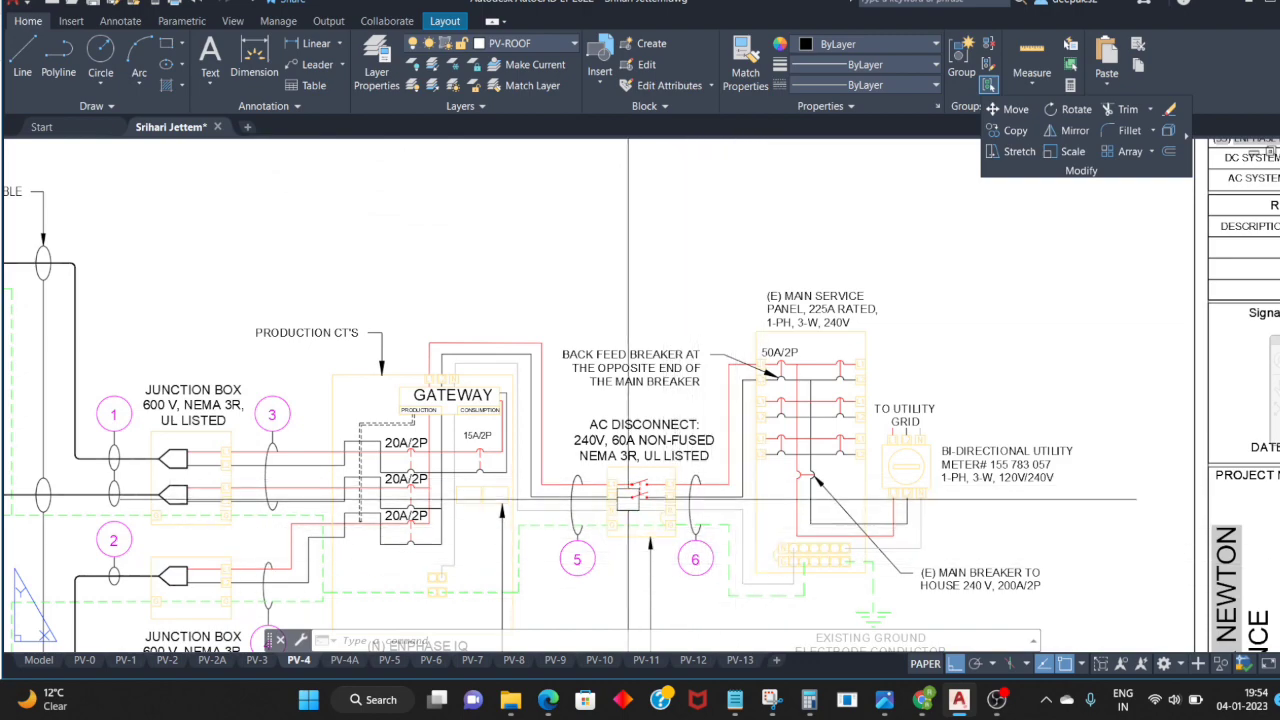
middle_drag(640, 496, 670, 518)
scroll(670, 518, down, 2)
mouse_move(666, 461)
middle_down()
mouse_move(673, 503)
mouse_move(706, 478)
middle_up()
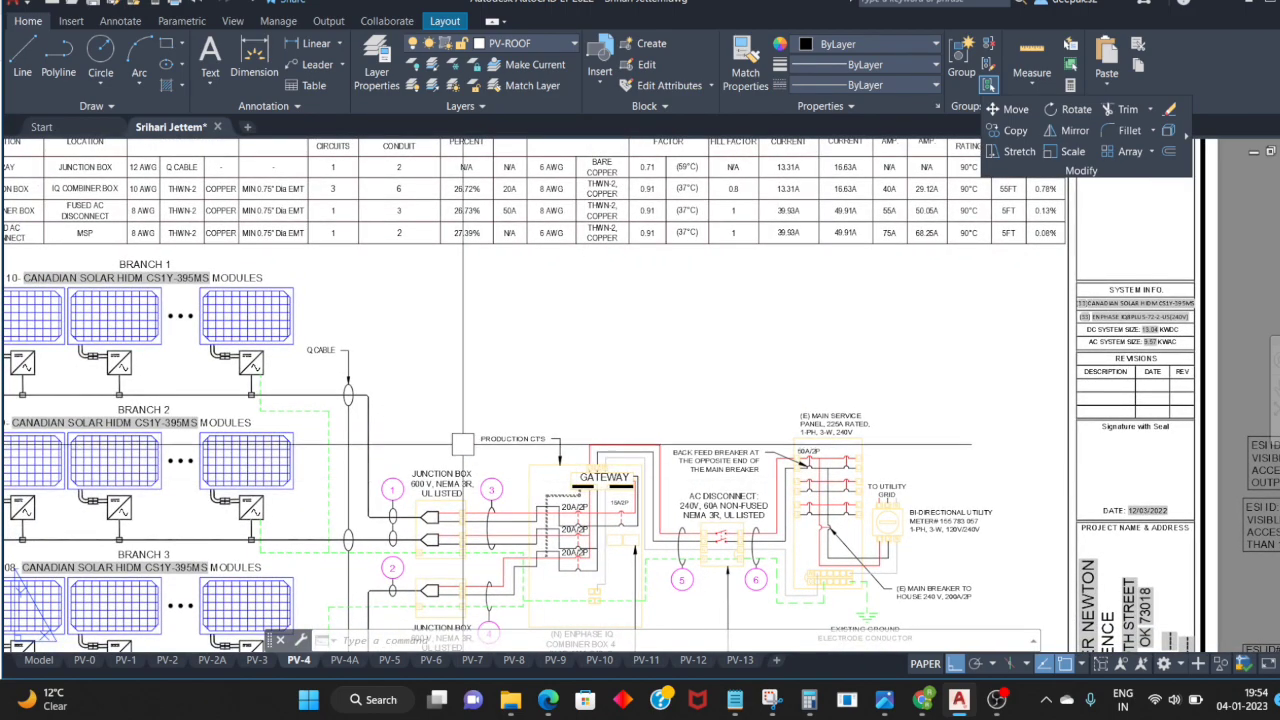
middle_drag(384, 346, 462, 394)
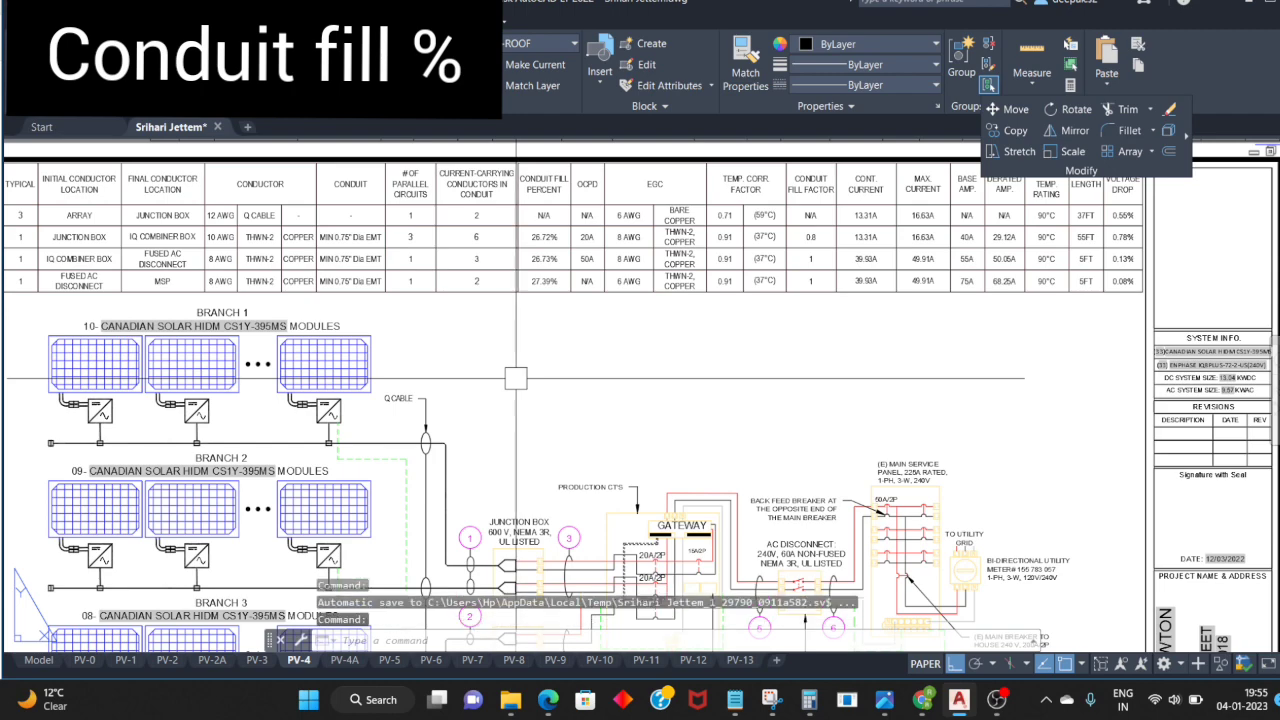
Step: Replace 2 with 3 in the MSP row's current-carrying conductors cell
scroll(515, 378, down, 3)
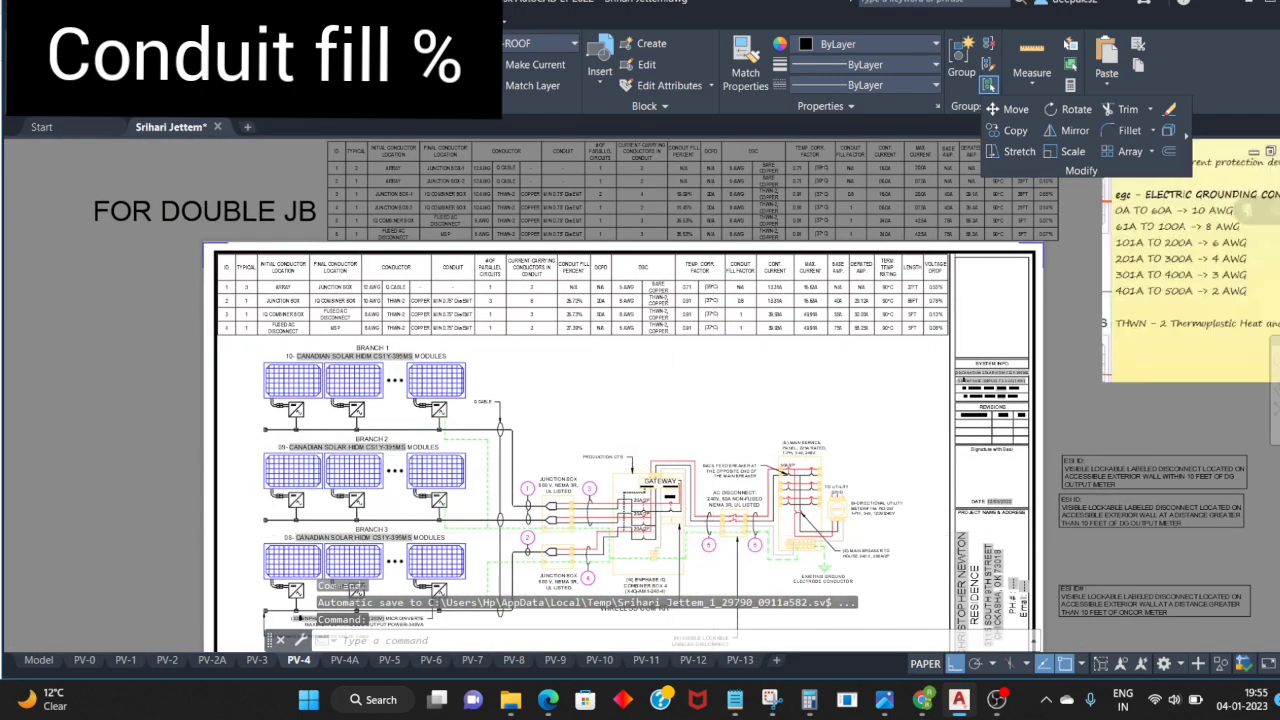
scroll(517, 428, up, 3)
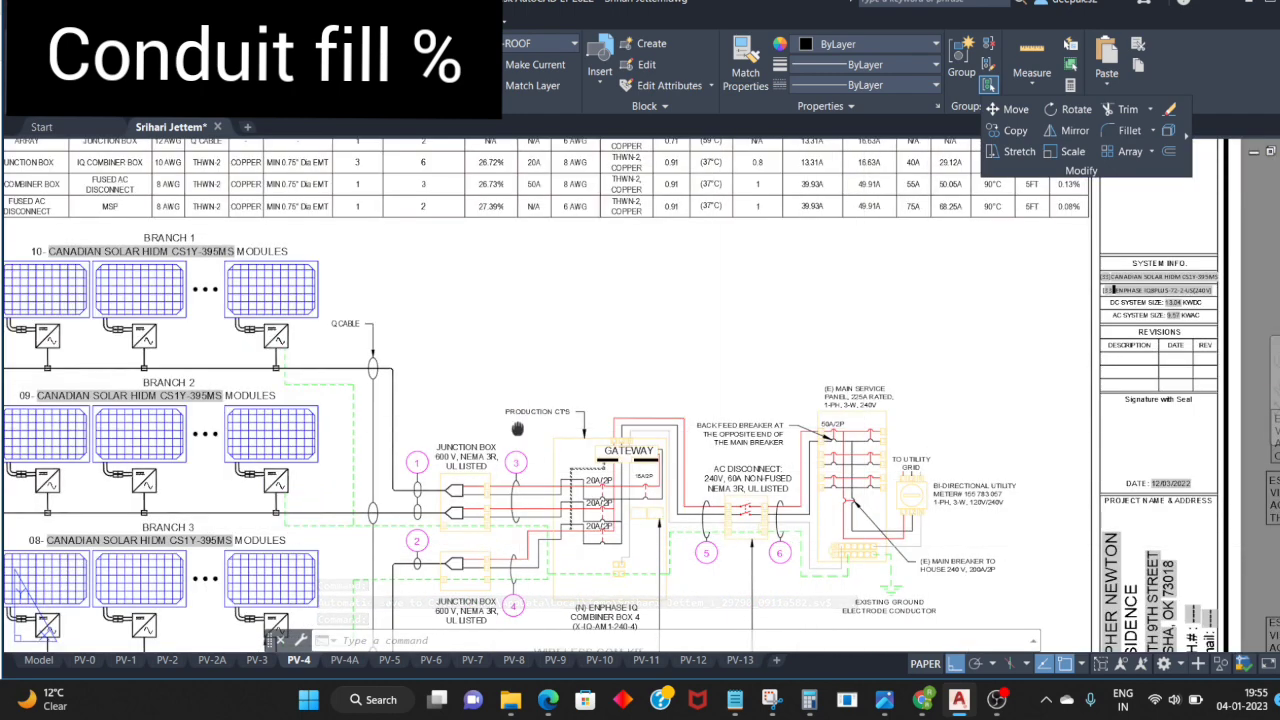
scroll(517, 428, down, 3)
scroll(300, 380, up, 3)
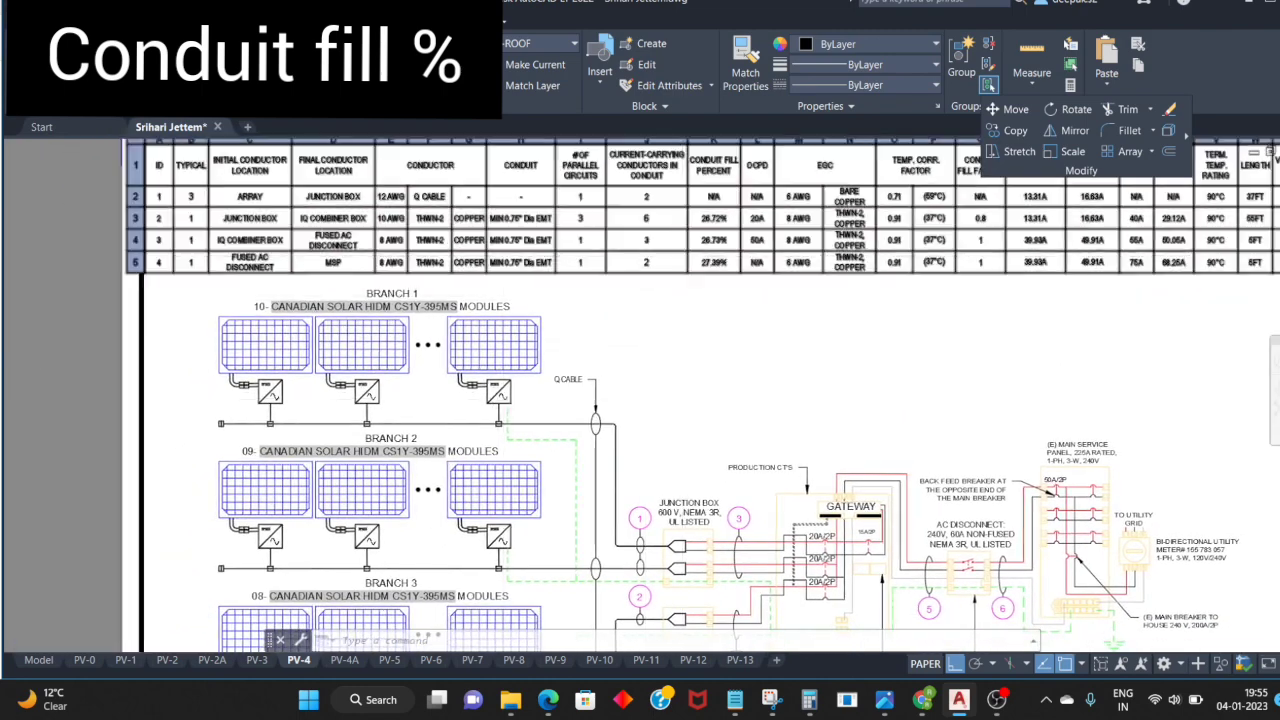
scroll(681, 255, up, 3)
double_click(561, 278)
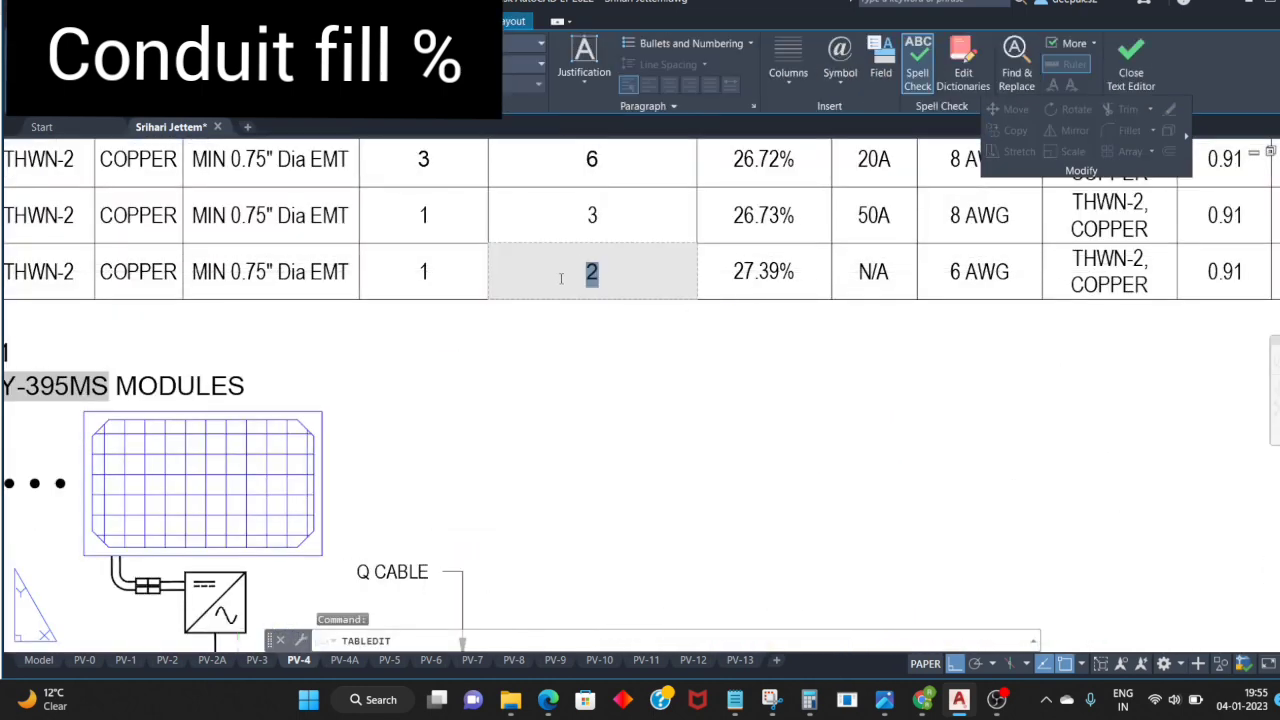
text(3)
click(616, 322)
scroll(616, 322, down, 2)
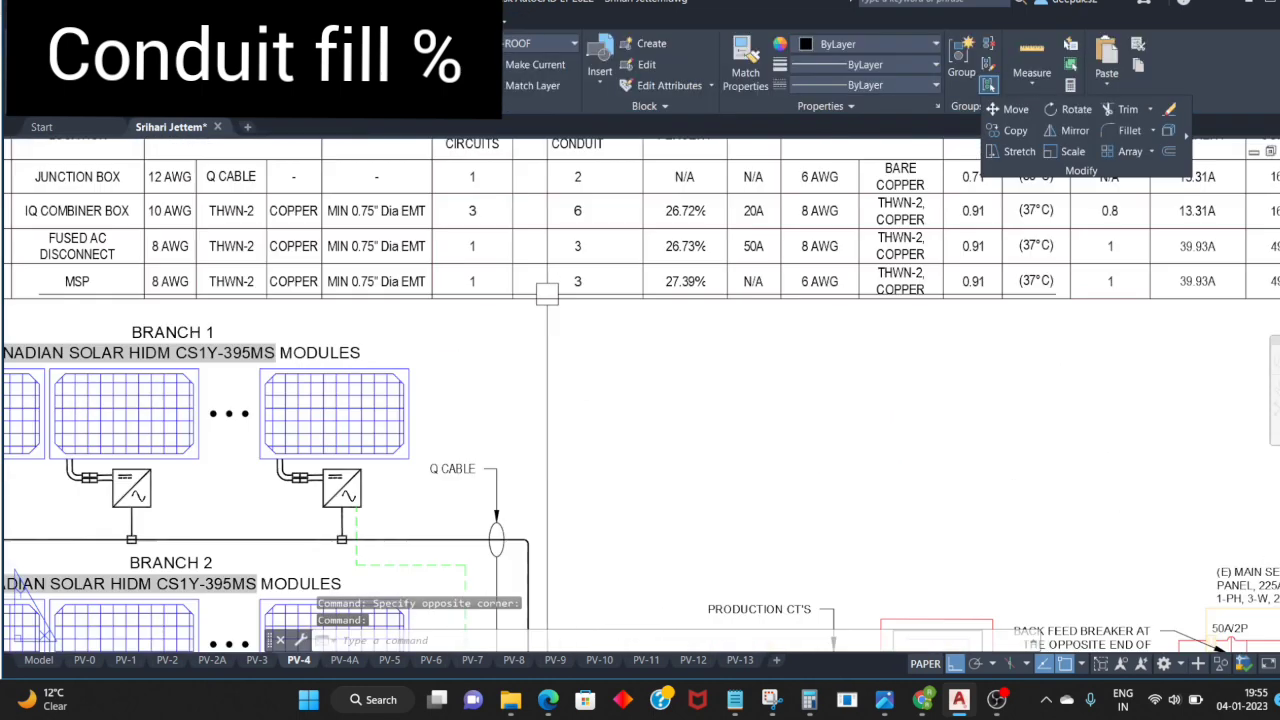
scroll(616, 322, down, 2)
scroll(610, 340, down, 2)
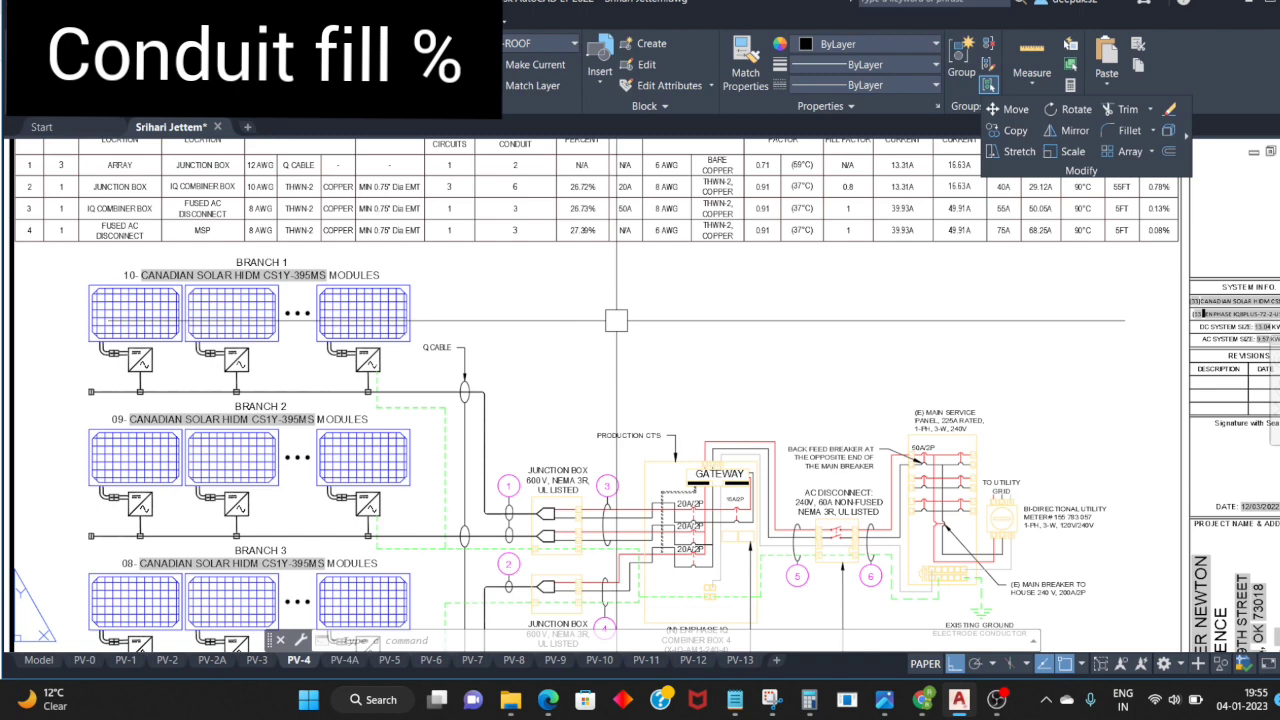
Step: Review the FOR DOUBLE JB schedule and the conductor schedule table
middle_drag(616, 320, 584, 444)
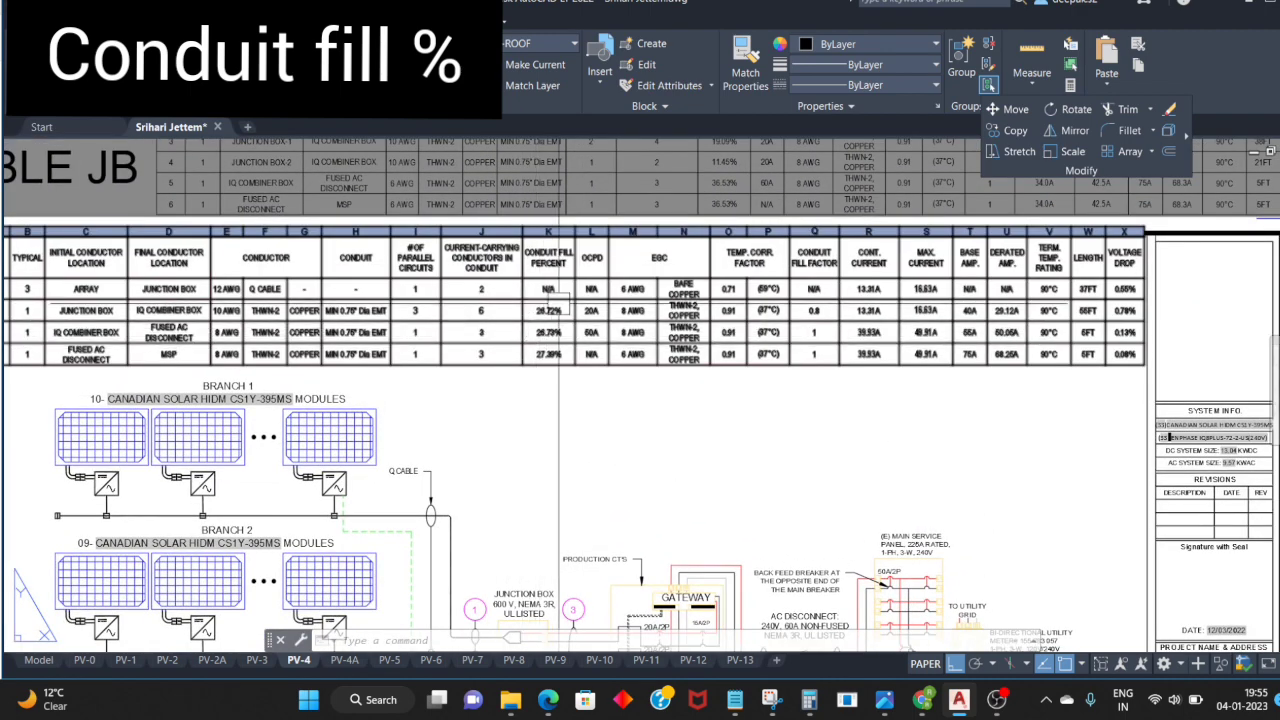
scroll(540, 310, up, 2)
mouse_move(502, 272)
middle_down()
mouse_move(568, 322)
mouse_move(678, 364)
middle_up()
scroll(678, 364, down, 2)
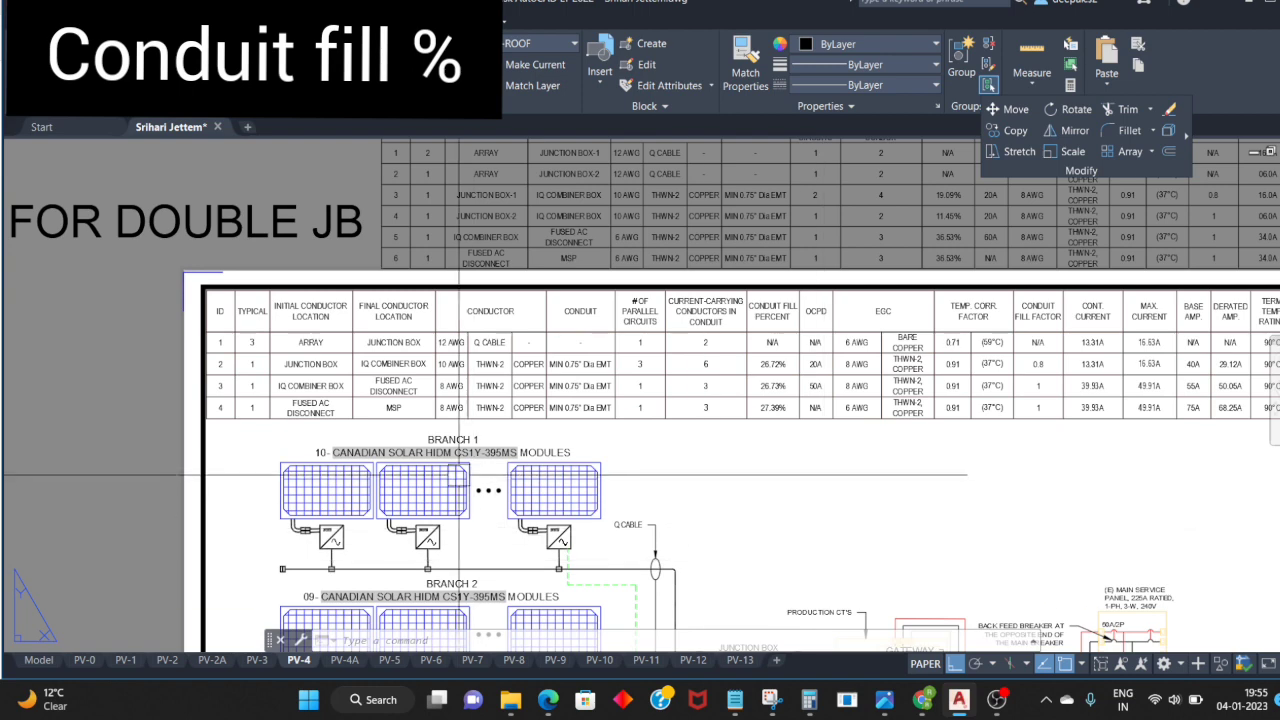
click(395, 366)
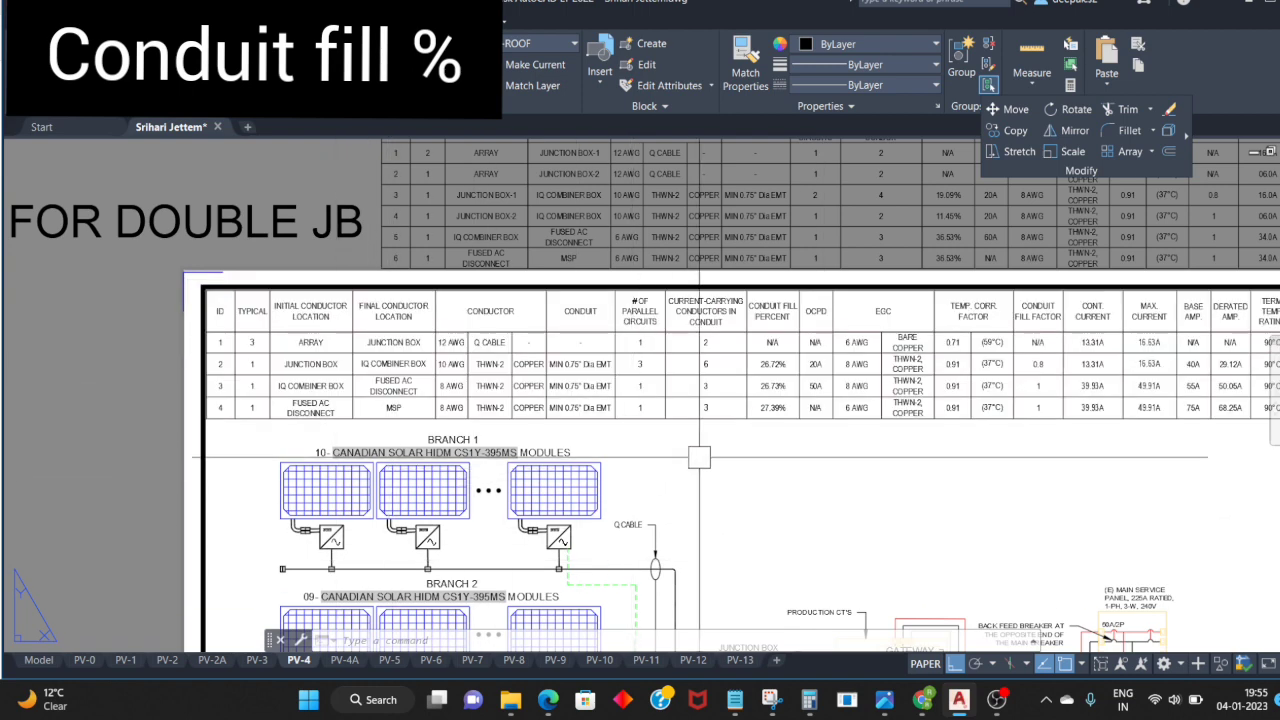
key(Escape)
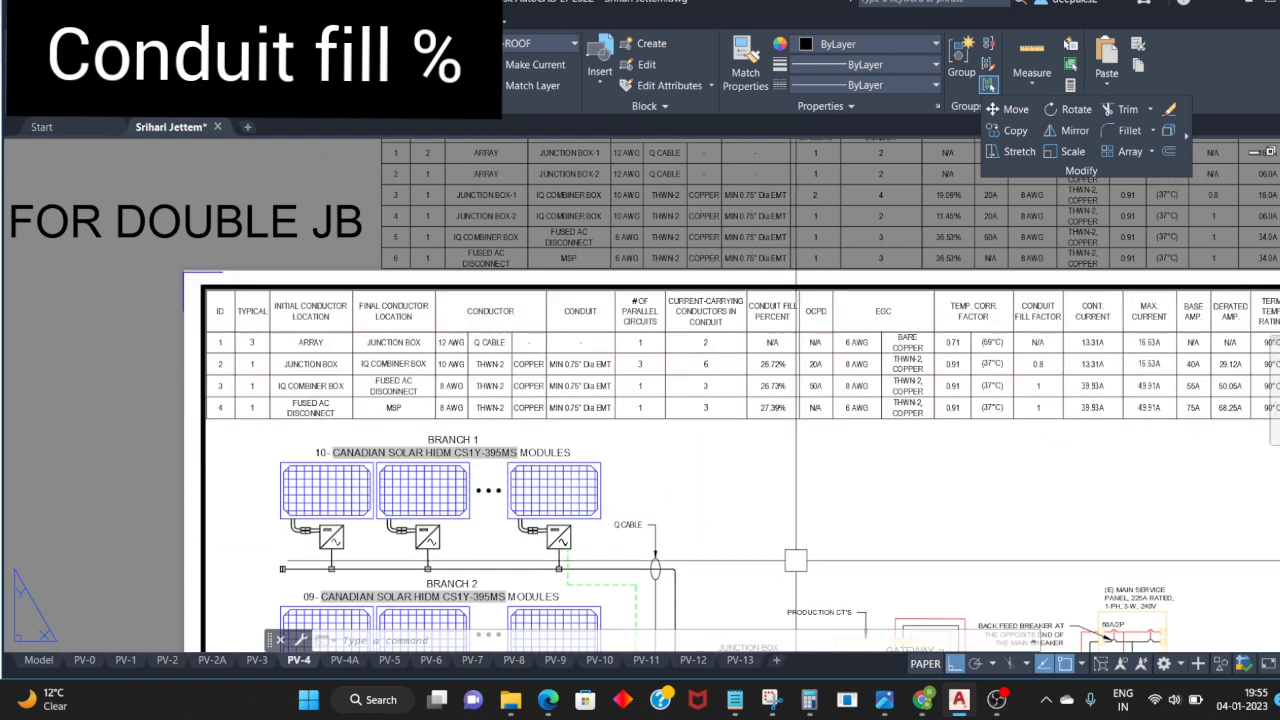
click(778, 515)
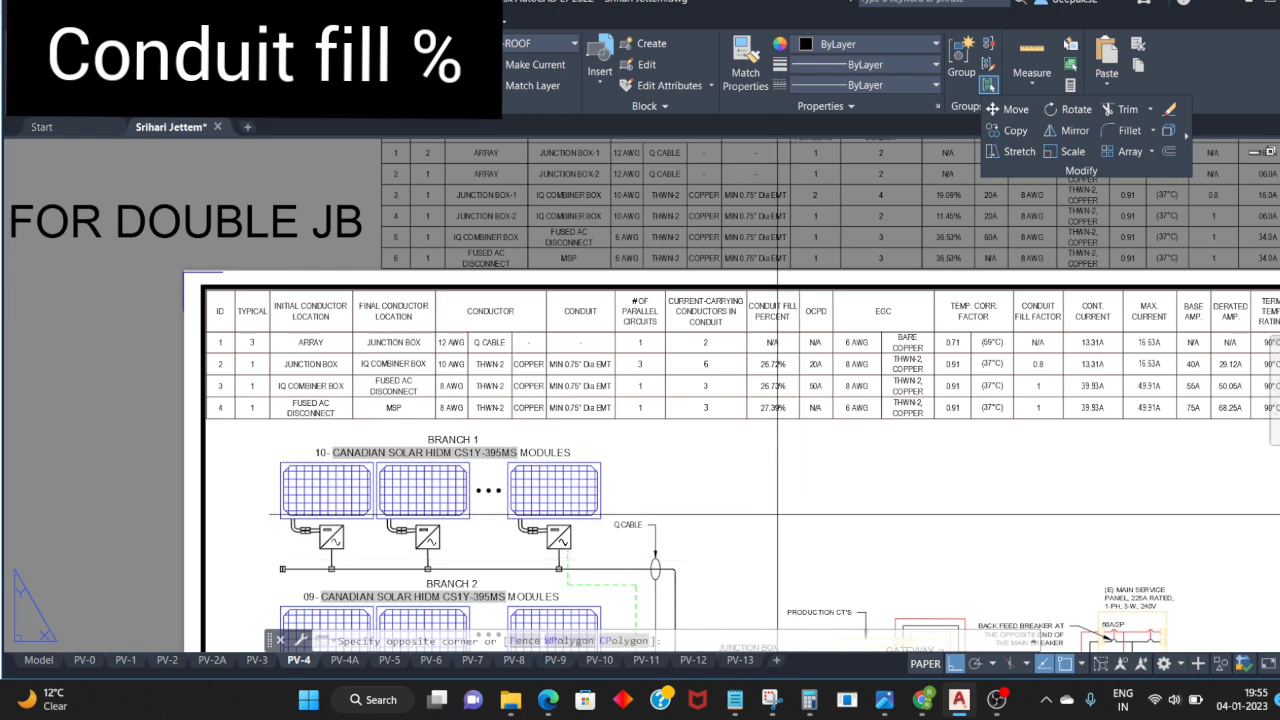
click(776, 521)
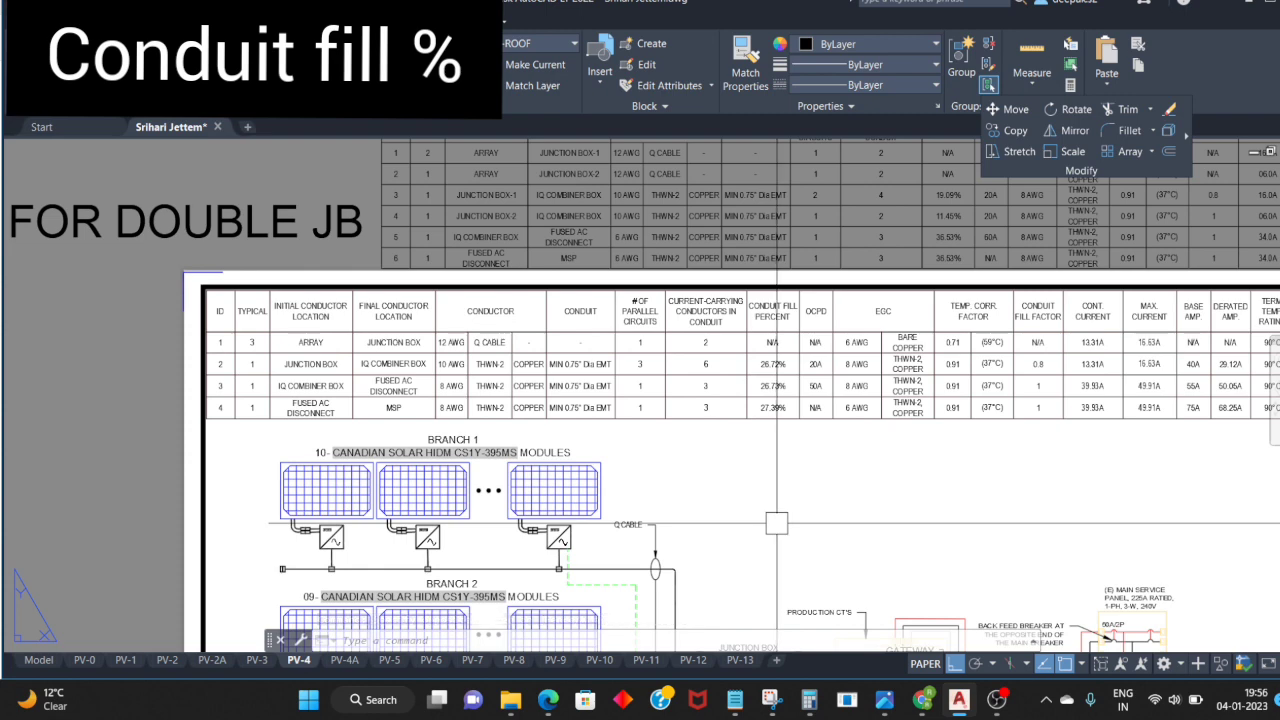
Step: Review the conduit fill percent column and the chart giving 26.72% for 0.75" conduit
scroll(538, 393, down, 2)
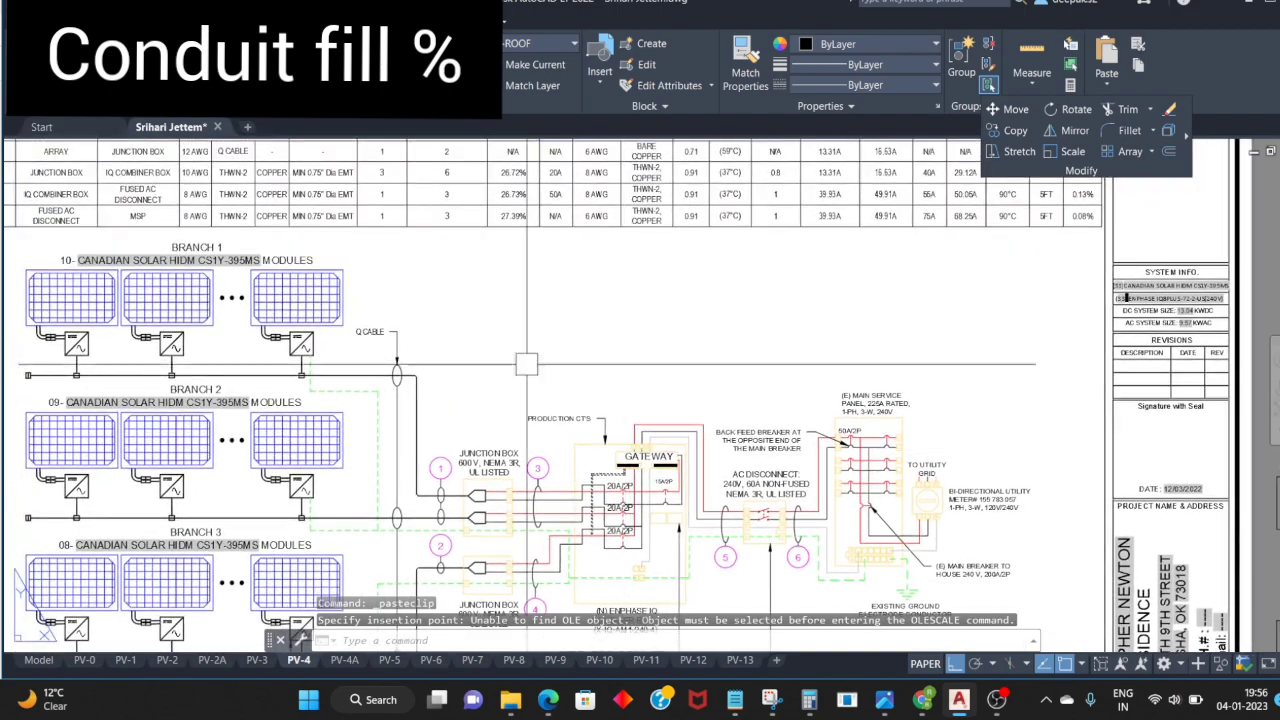
scroll(495, 207, up, 2)
scroll(495, 207, up, 1)
scroll(495, 207, up, 3)
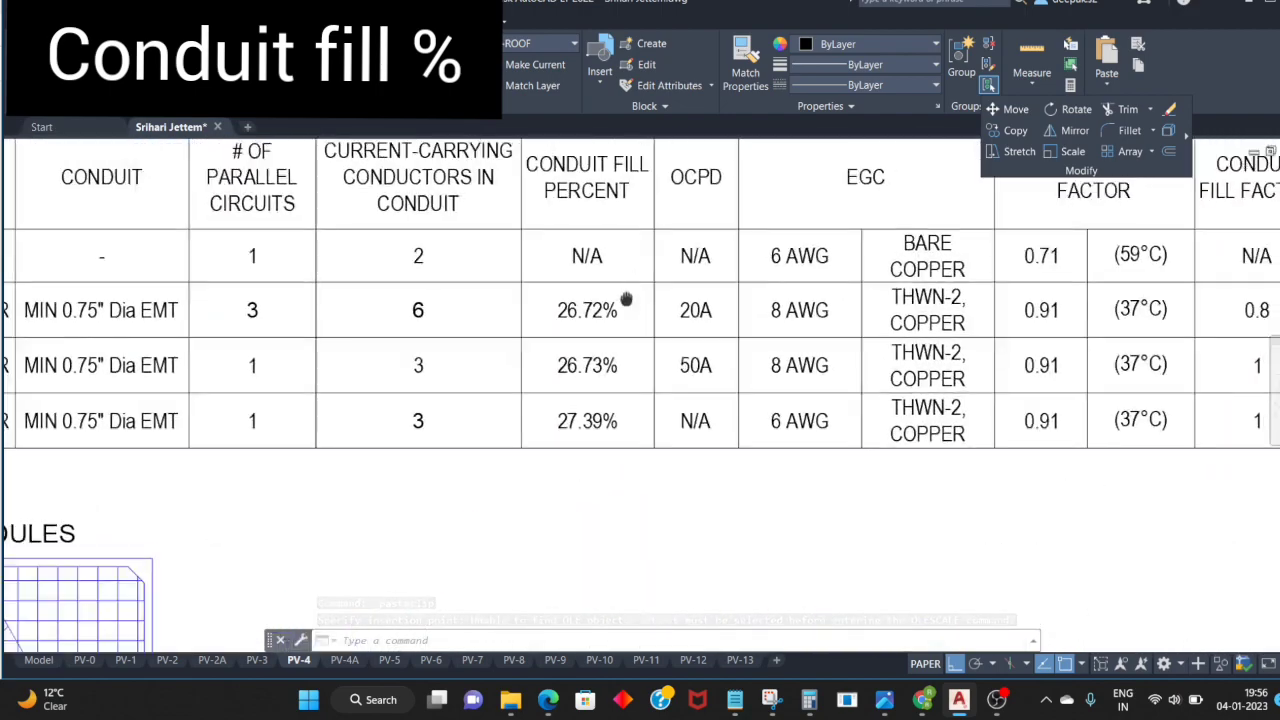
scroll(420, 371, down, 2)
middle_drag(420, 371, 578, 393)
scroll(578, 393, down, 2)
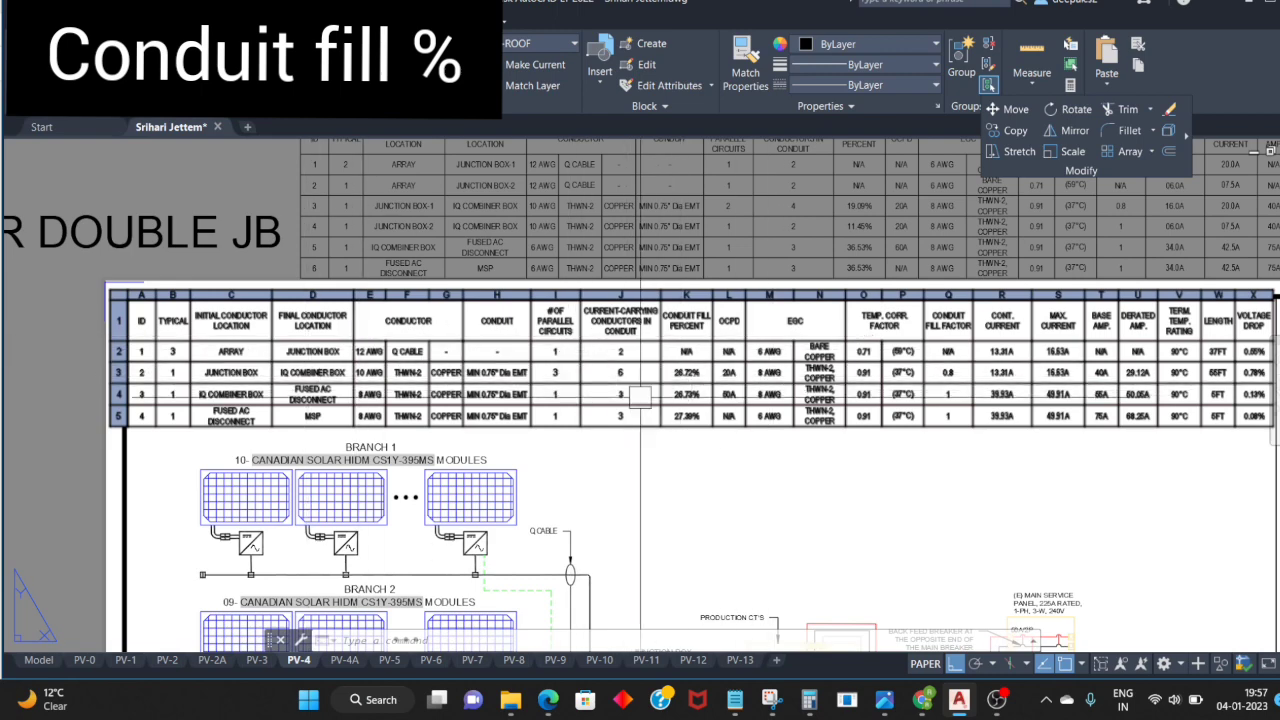
scroll(375, 372, up, 2)
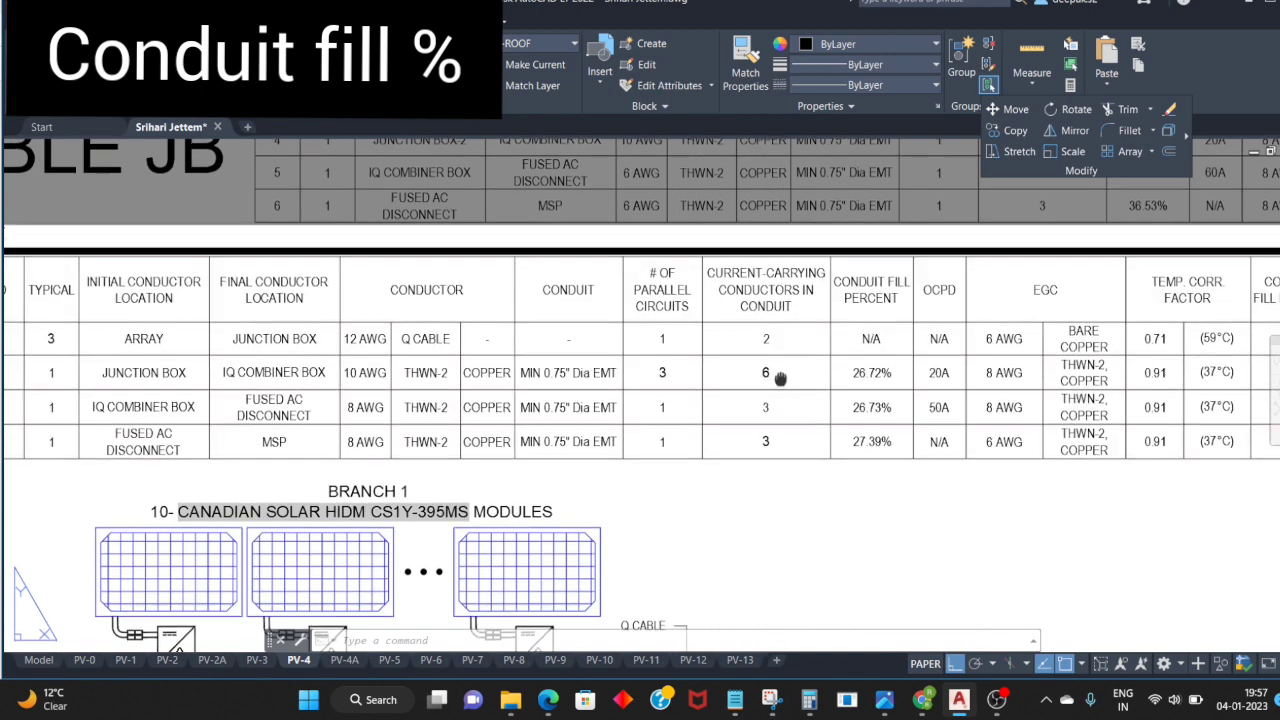
scroll(731, 387, down, 2)
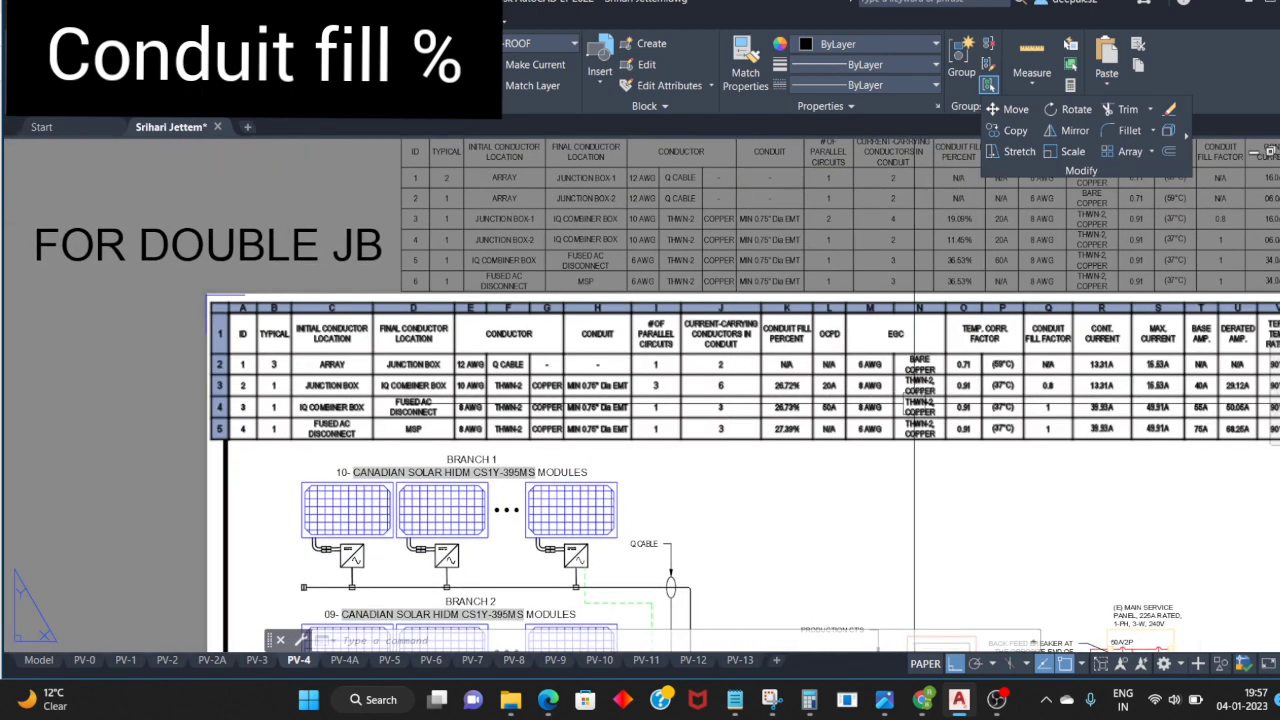
scroll(858, 372, up, 2)
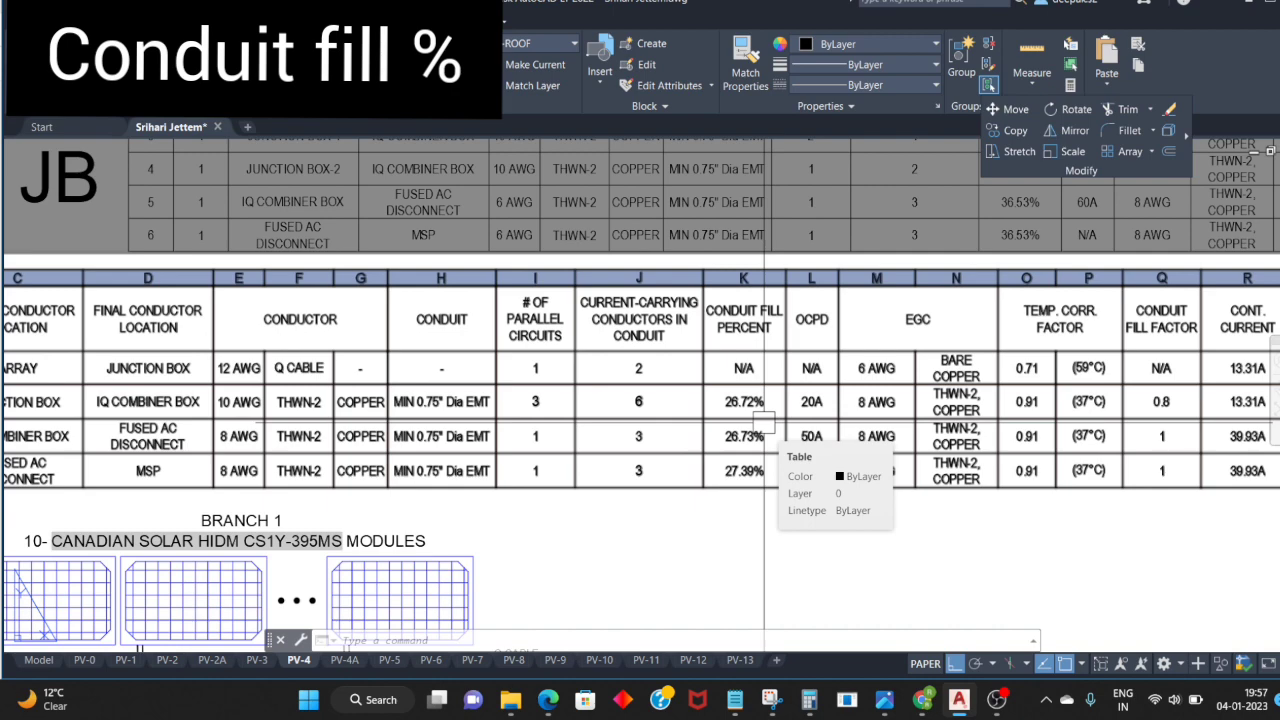
scroll(764, 420, down, 5)
middle_drag(764, 420, 1270, 430)
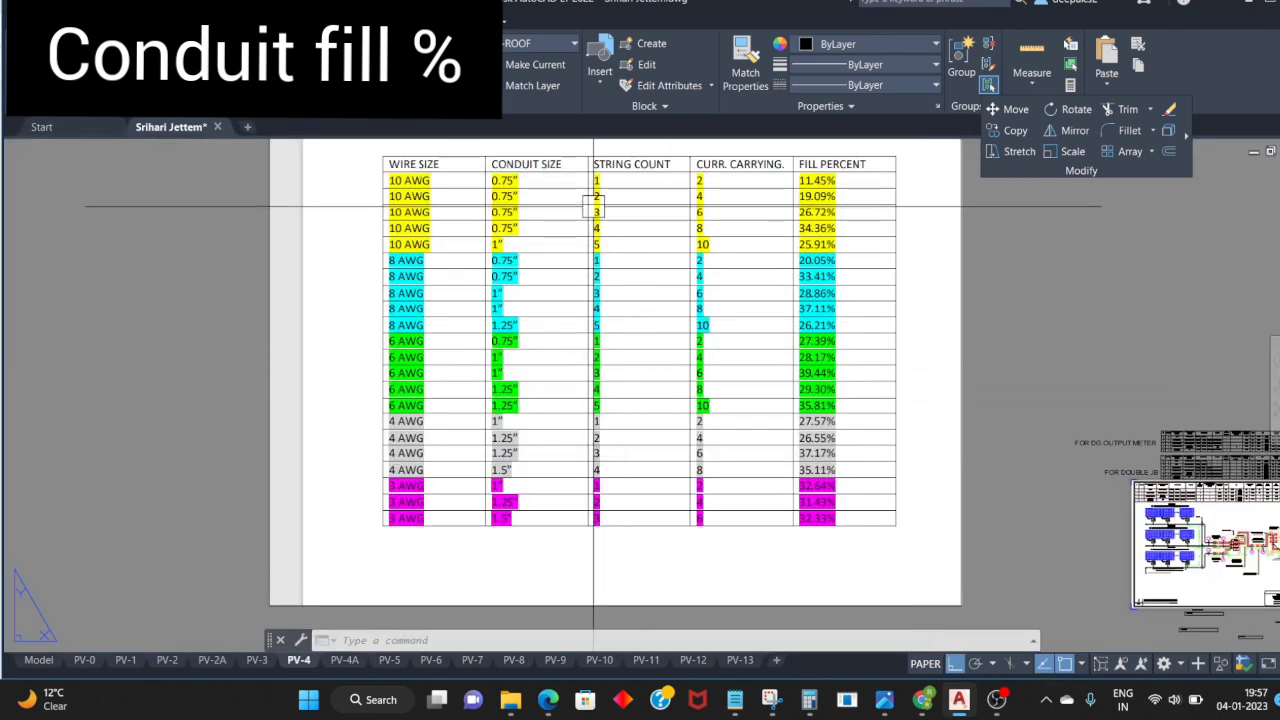
middle_drag(557, 248, 543, 296)
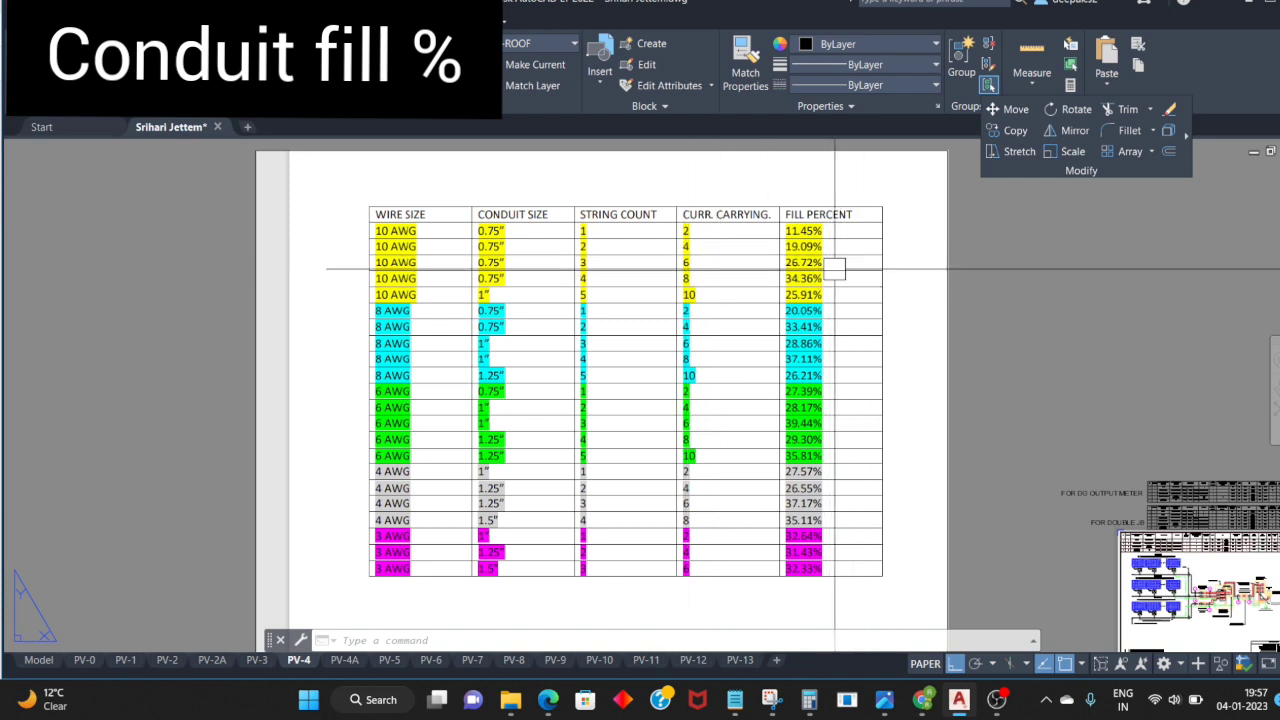
middle_drag(833, 267, 543, 294)
scroll(600, 380, up, 4)
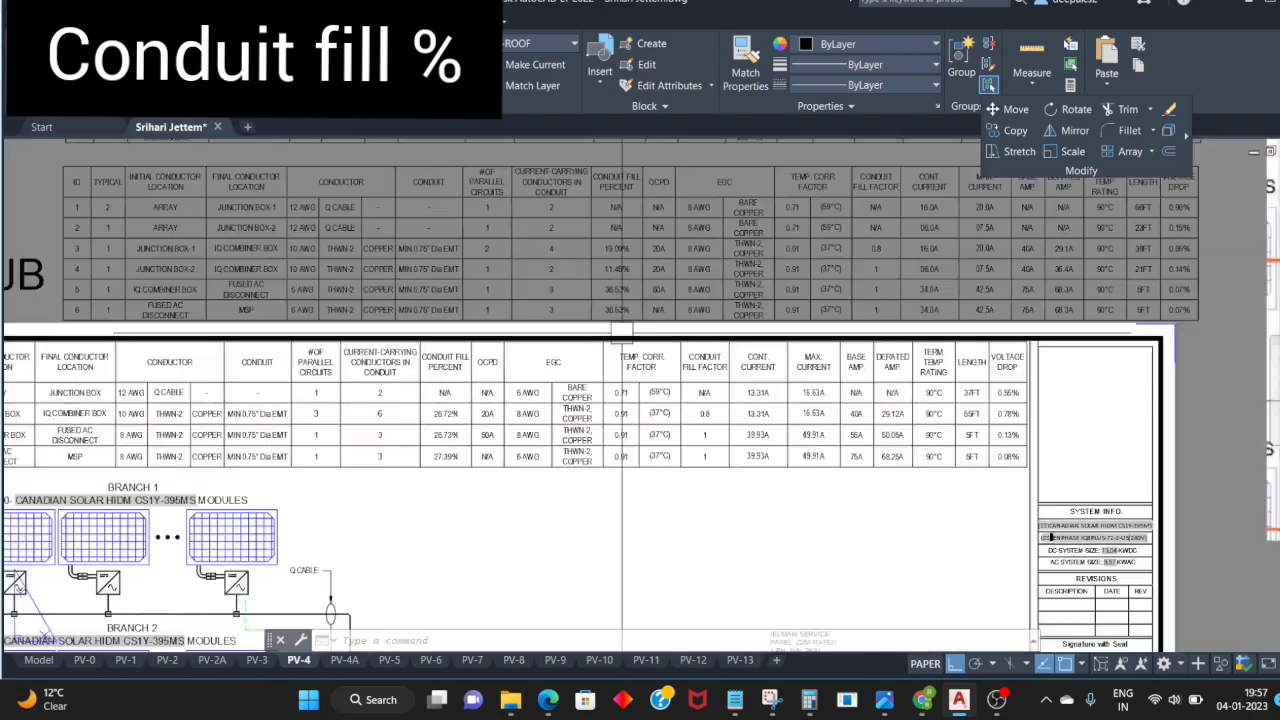
middle_drag(630, 414, 592, 326)
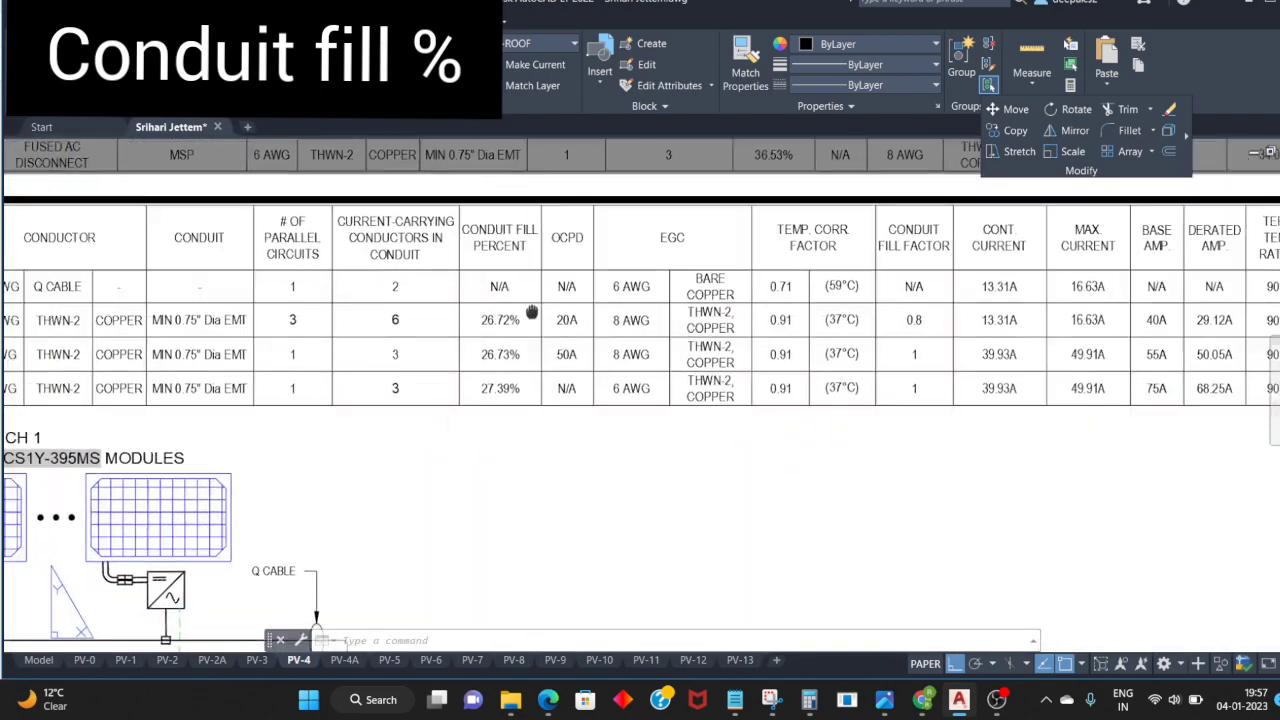
scroll(592, 326, up, 2)
scroll(654, 350, down, 2)
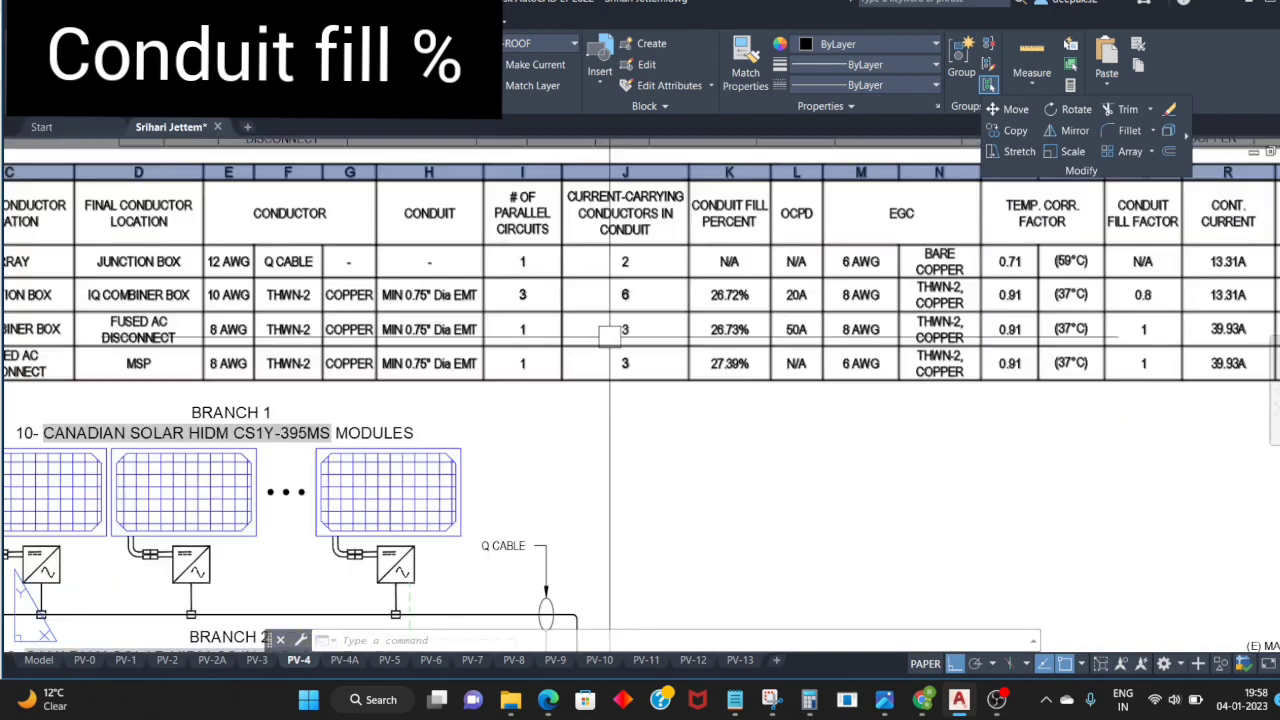
scroll(615, 375, down, 2)
mouse_move(760, 540)
middle_down()
mouse_move(795, 496)
mouse_move(749, 590)
middle_up()
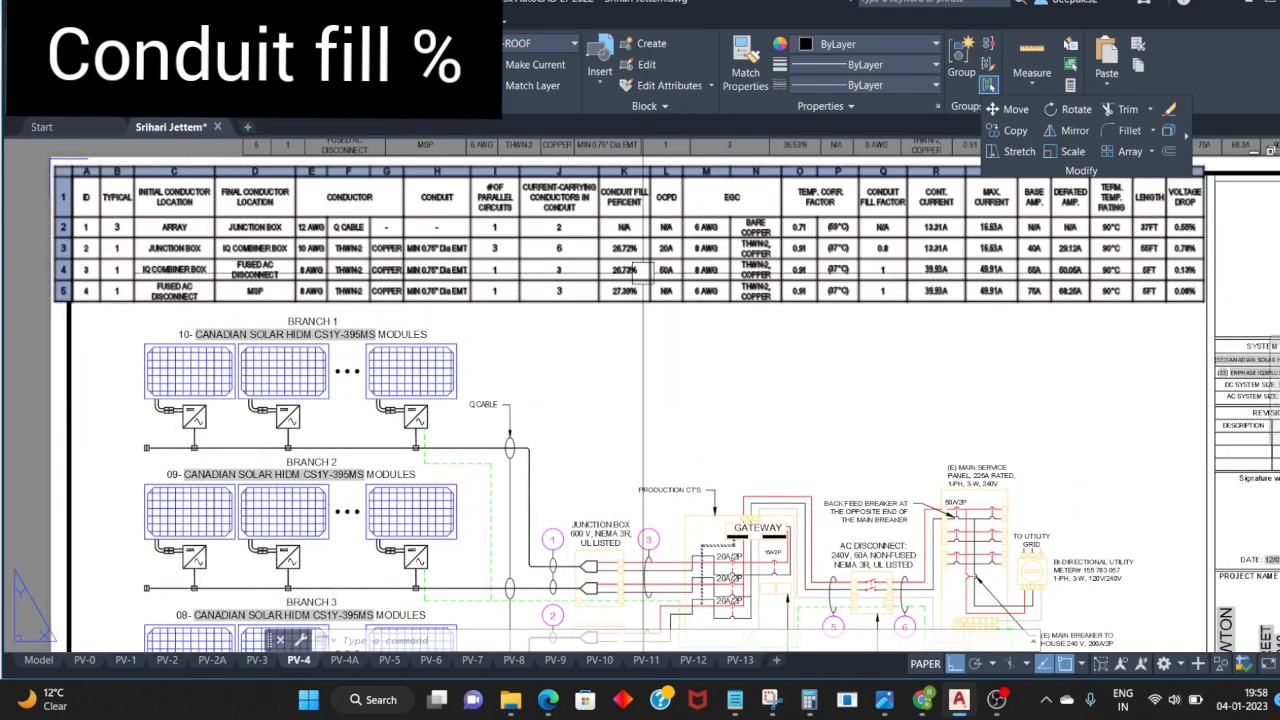
key(Escape)
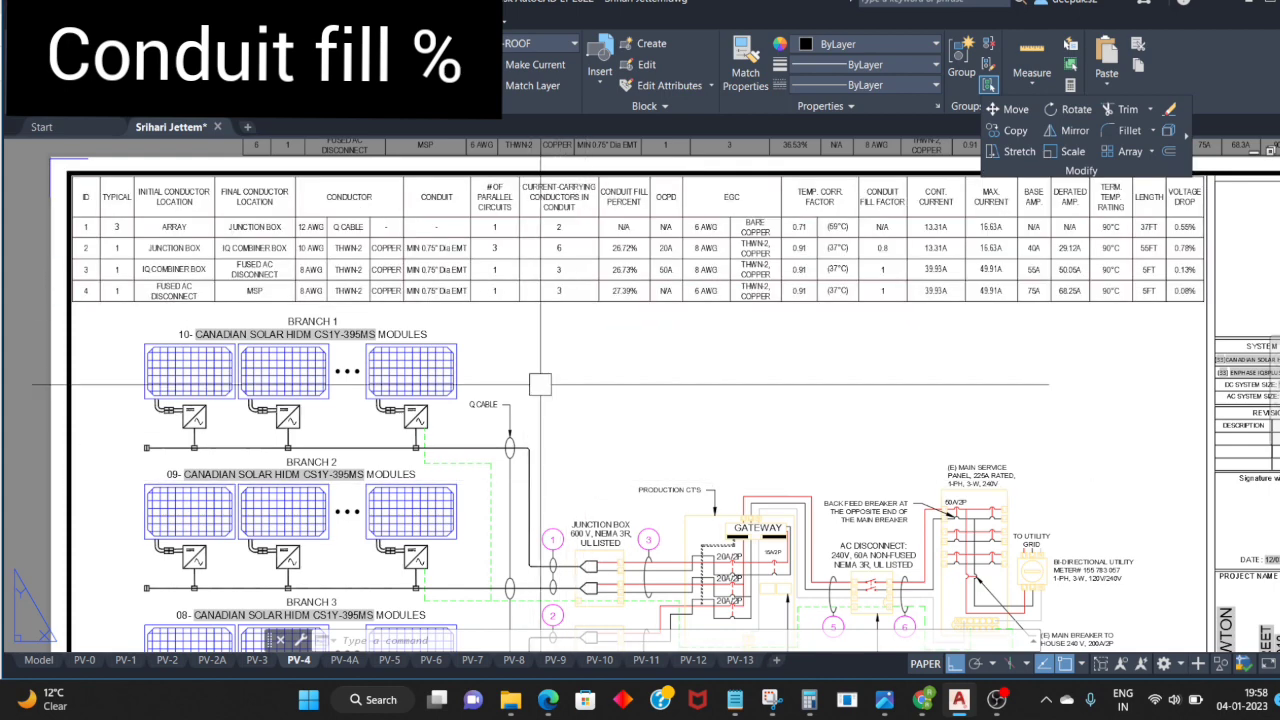
click(530, 284)
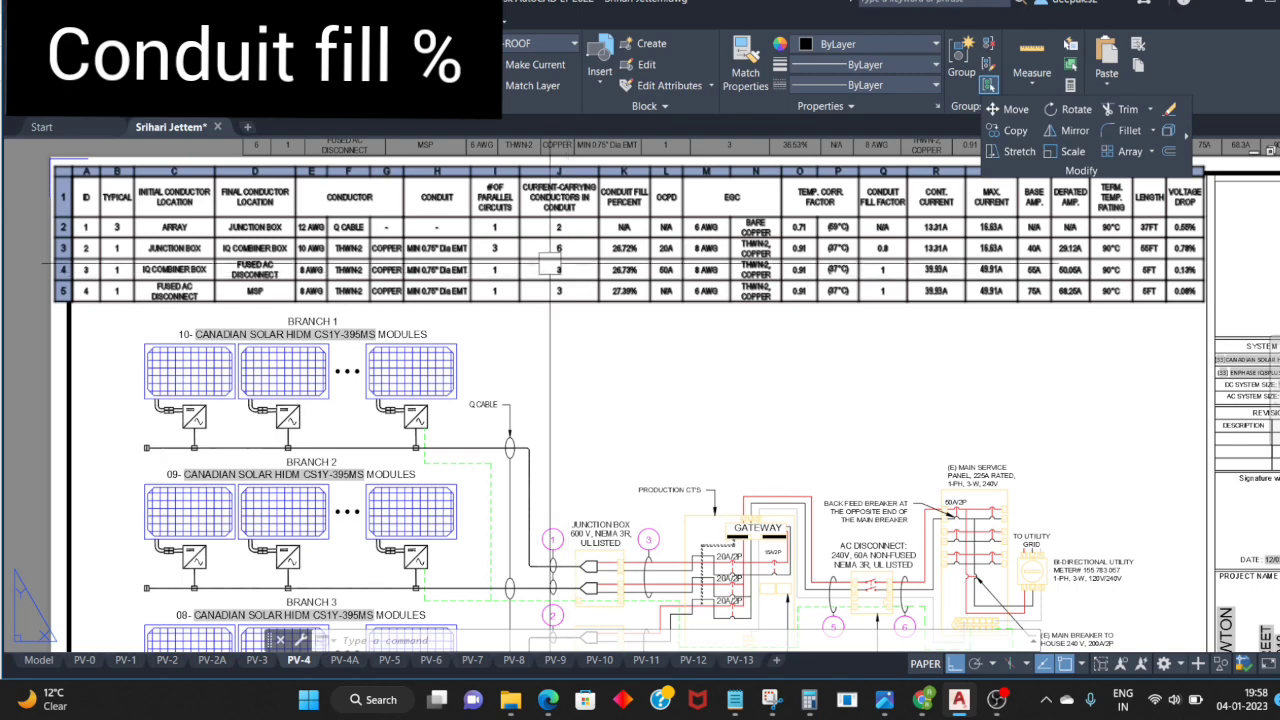
scroll(540, 268, down, 3)
middle_drag(103, 314, 434, 471)
scroll(434, 471, up, 3)
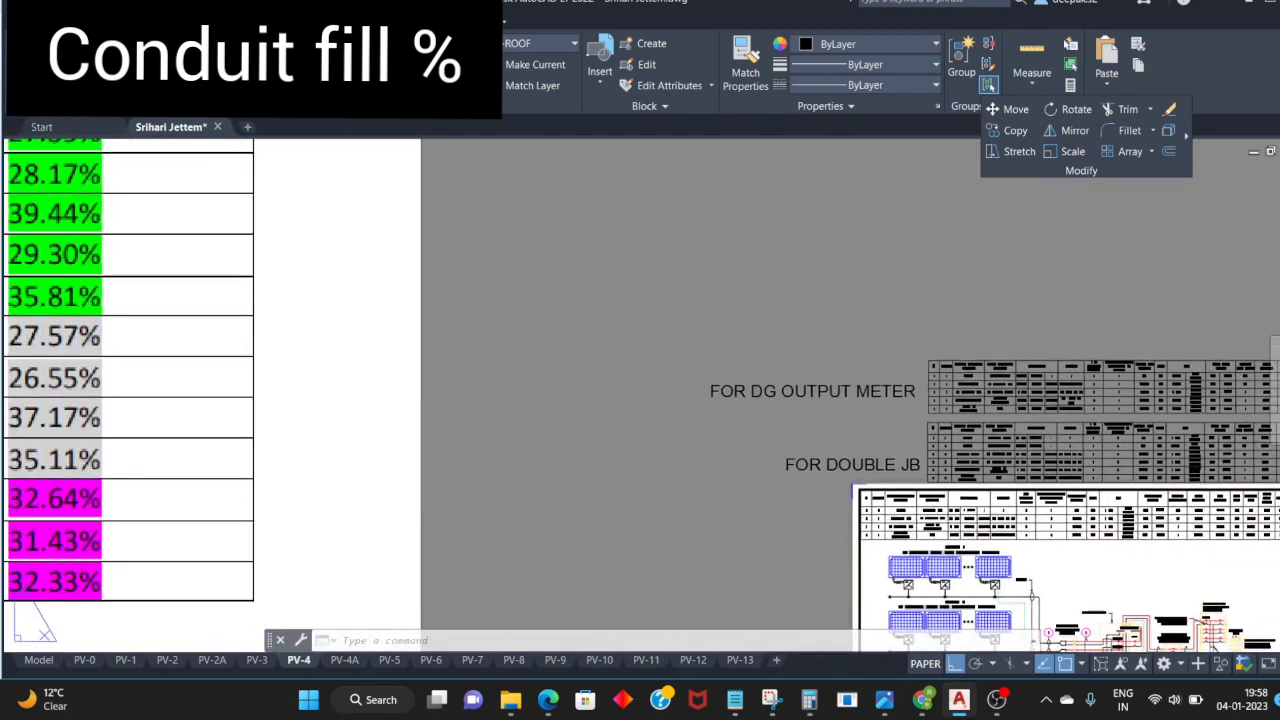
scroll(429, 298, up, 3)
middle_drag(429, 298, 528, 540)
scroll(528, 540, down, 3)
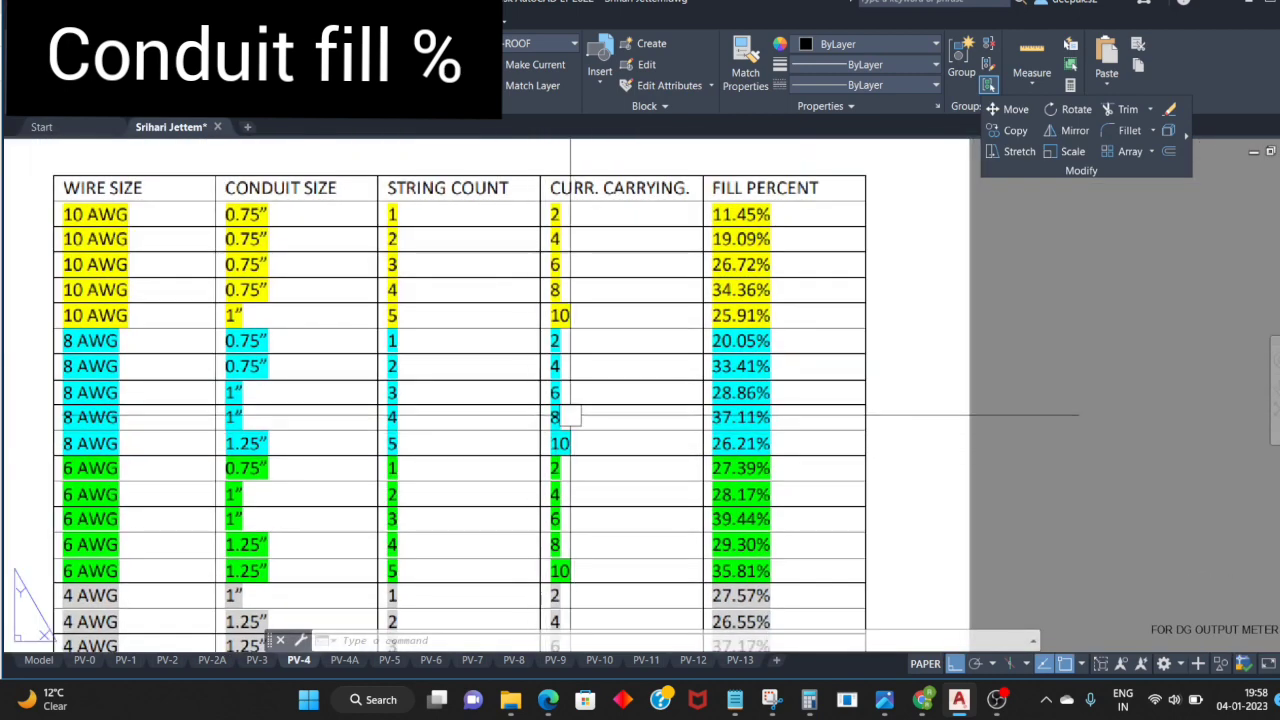
scroll(986, 460, down, 2)
middle_drag(986, 460, 677, 543)
scroll(677, 543, down, 1)
scroll(380, 360, up, 2)
scroll(420, 363, up, 2)
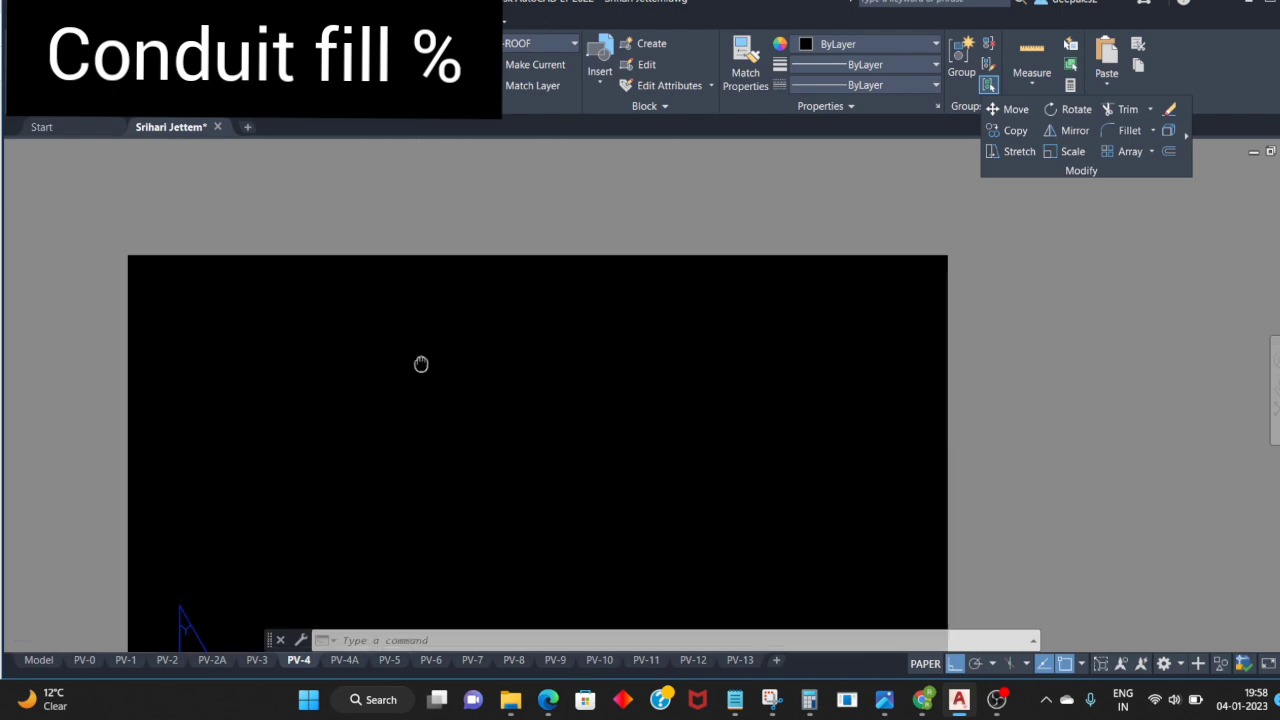
scroll(459, 353, up, 2)
middle_drag(459, 353, 761, 404)
scroll(761, 404, down, 2)
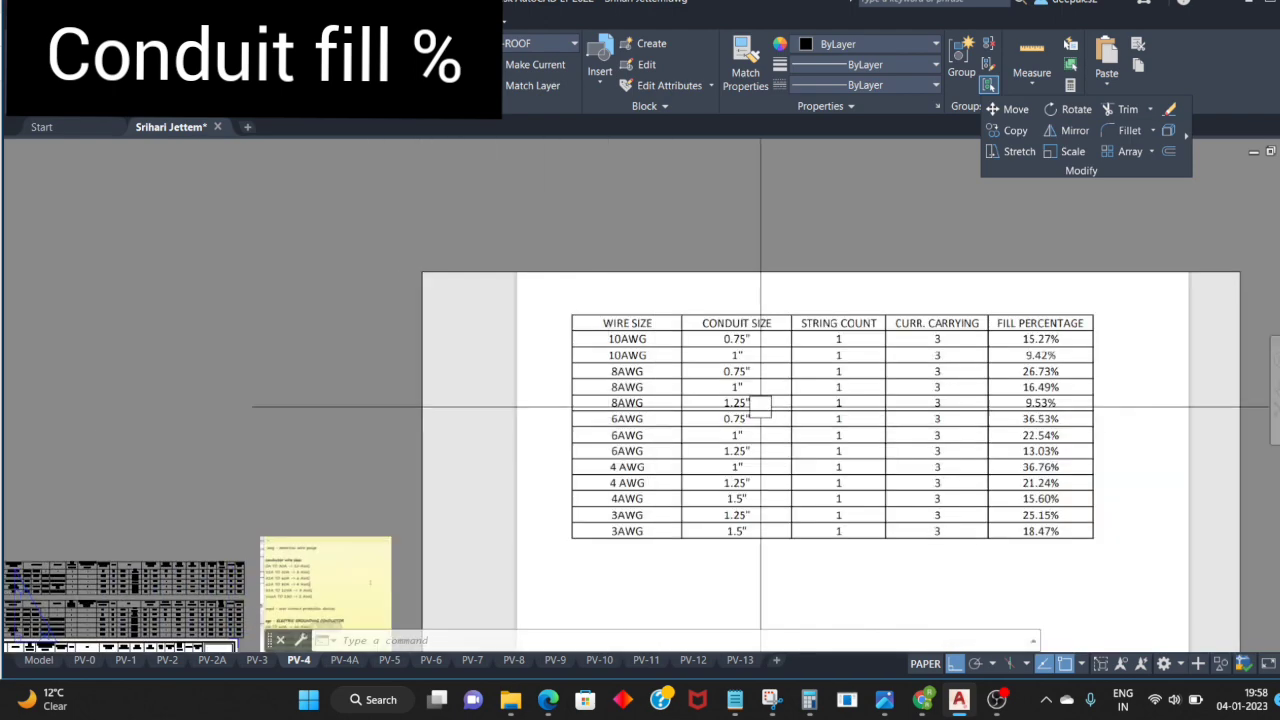
scroll(789, 380, up, 2)
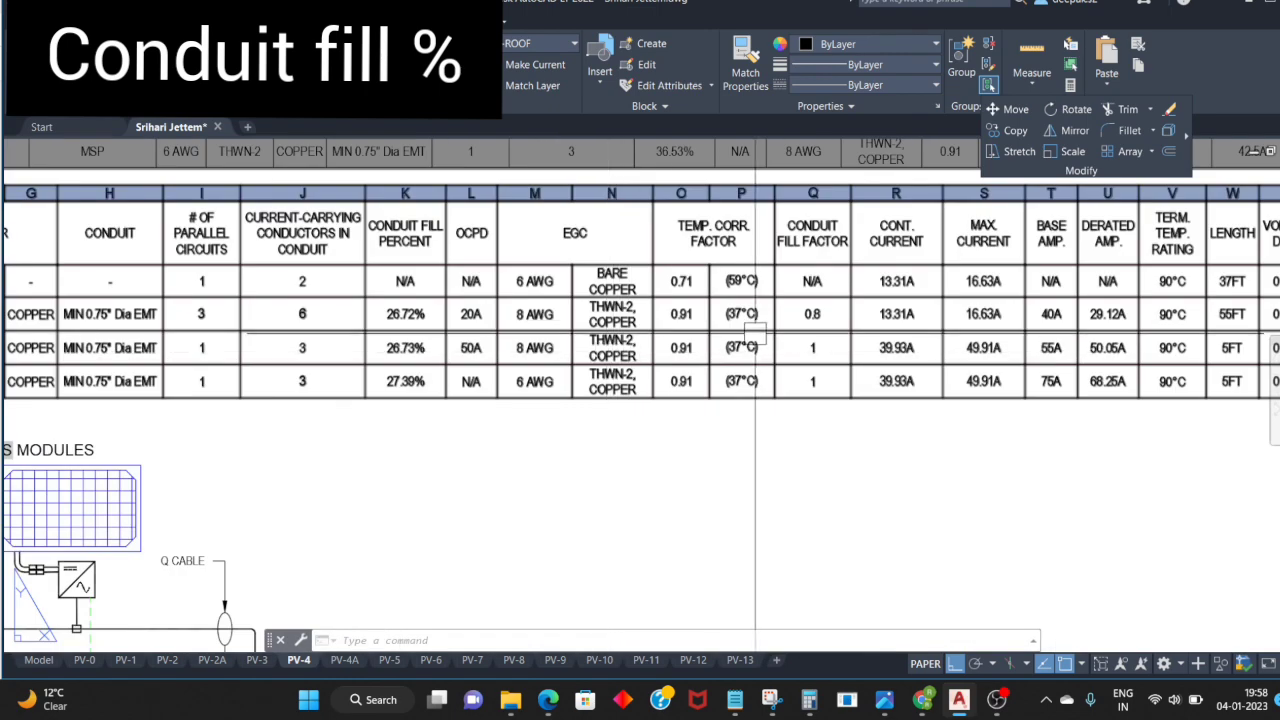
Step: Zoom in on the MSP row's conduit fill percent cell in the schedule
scroll(636, 341, down, 1)
scroll(636, 341, down, 1)
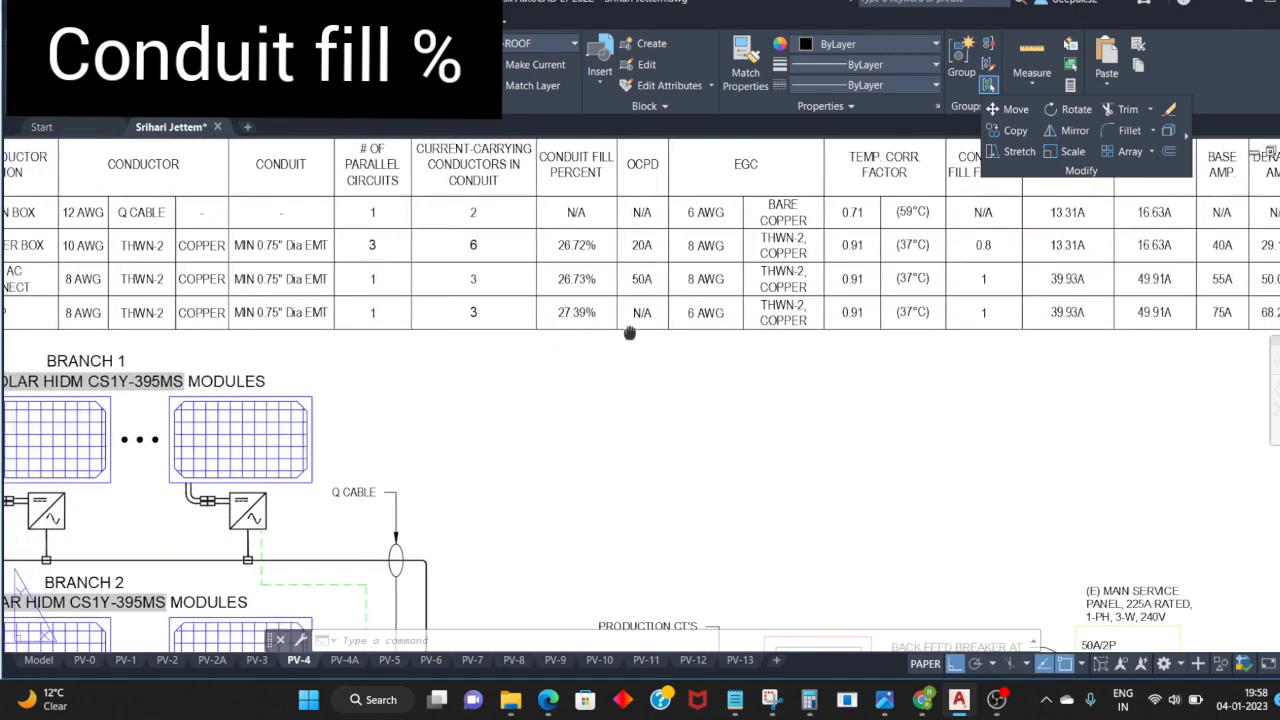
scroll(636, 341, down, 2)
scroll(636, 341, up, 2)
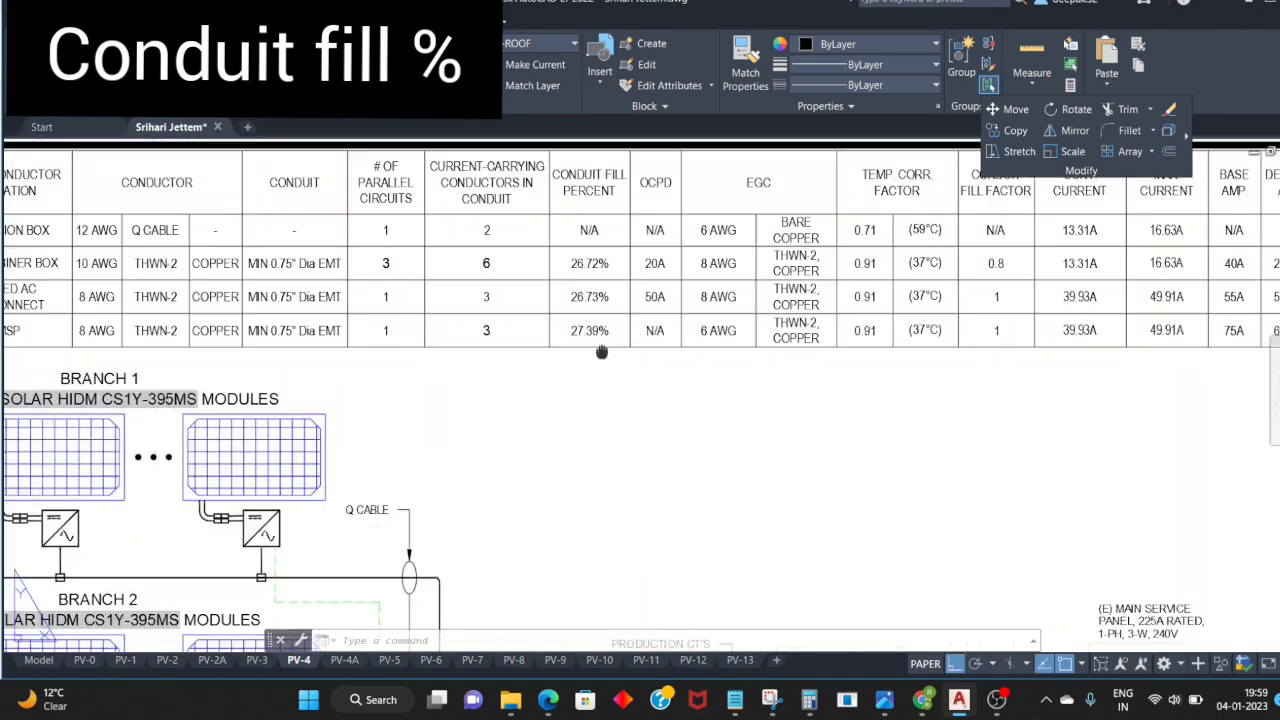
scroll(601, 352, down, 2)
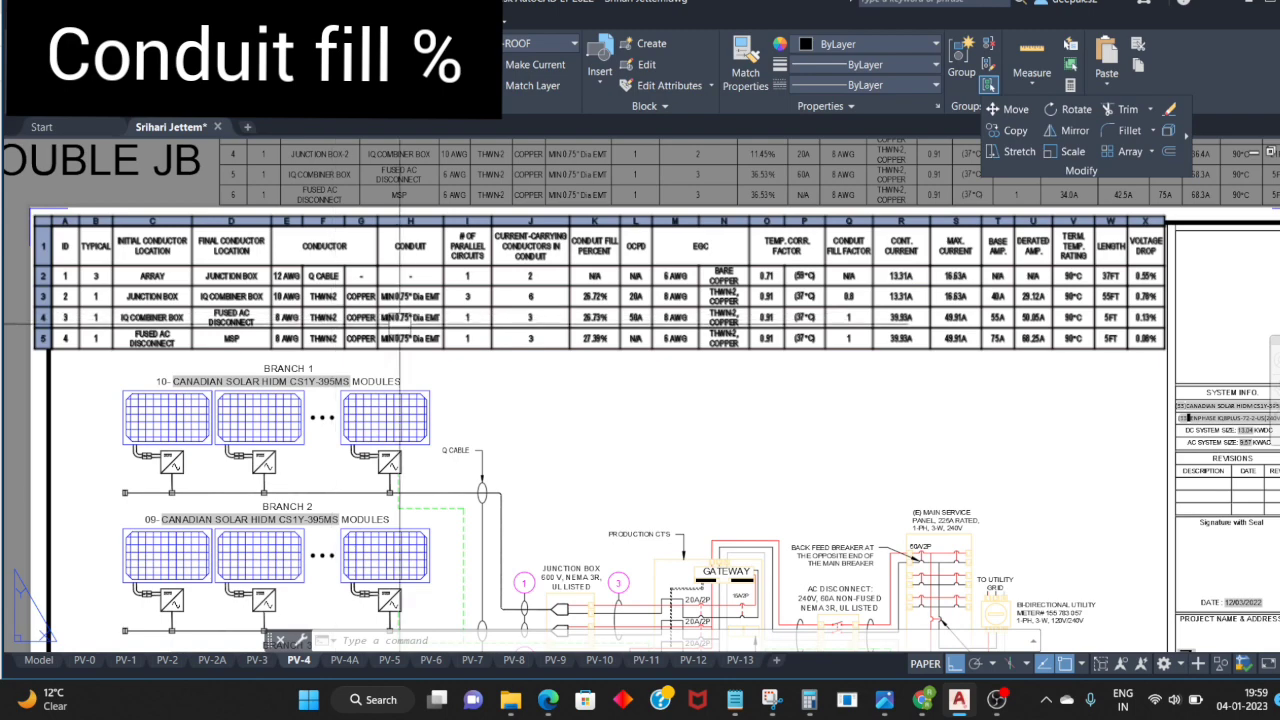
scroll(400, 322, up, 2)
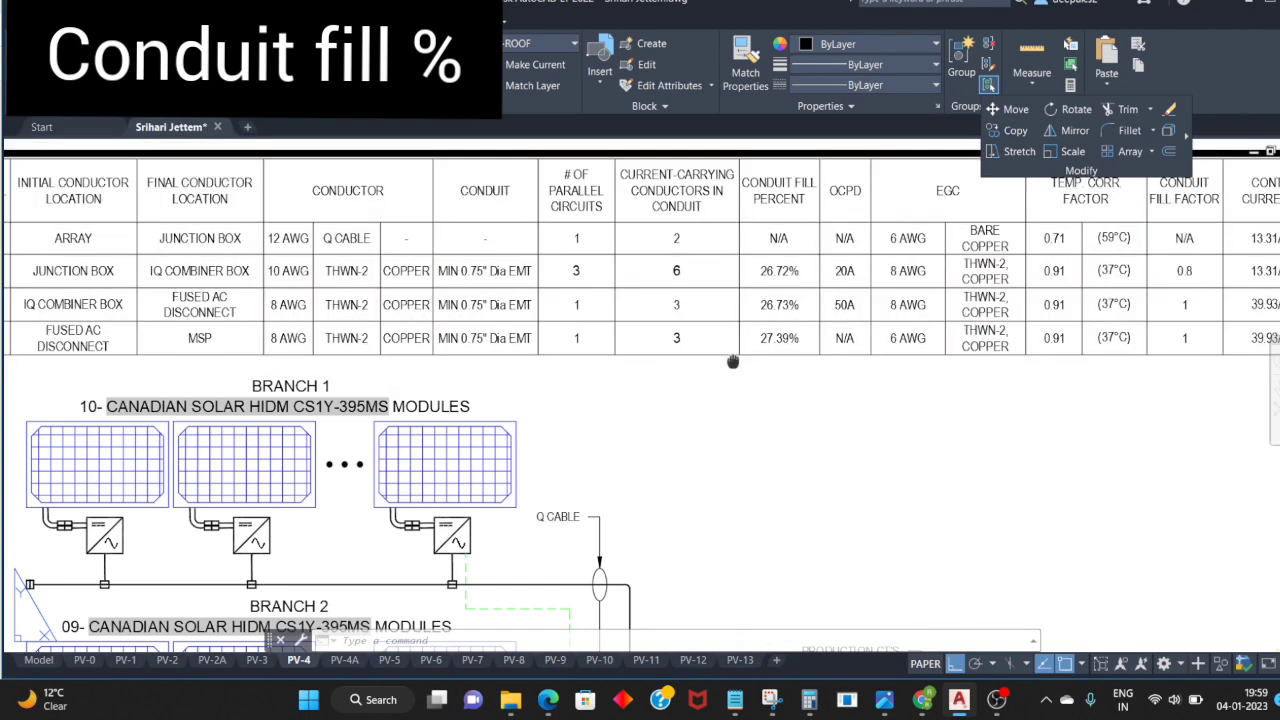
scroll(733, 362, down, 2)
scroll(724, 372, up, 6)
Step: Enter 26.73% in place of 27.39%, then pan to the schedule's left columns
double_click(723, 351)
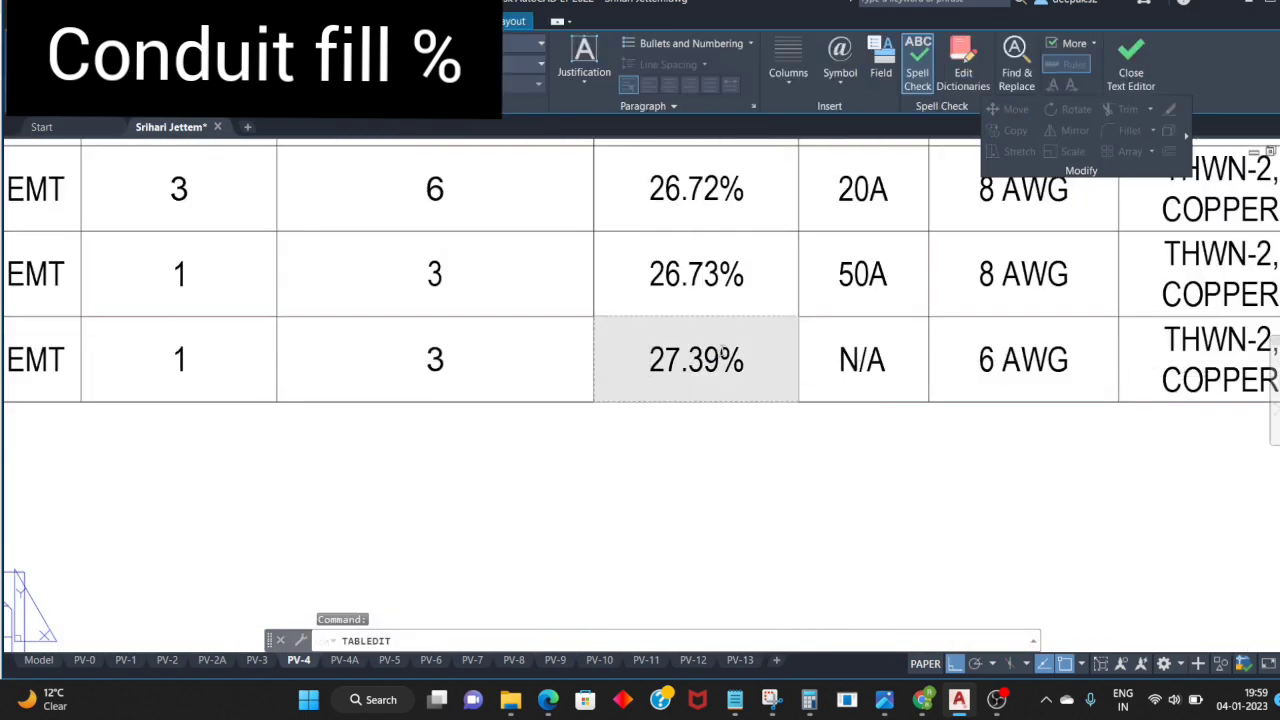
text(26.73)
click(555, 354)
scroll(658, 362, down, 3)
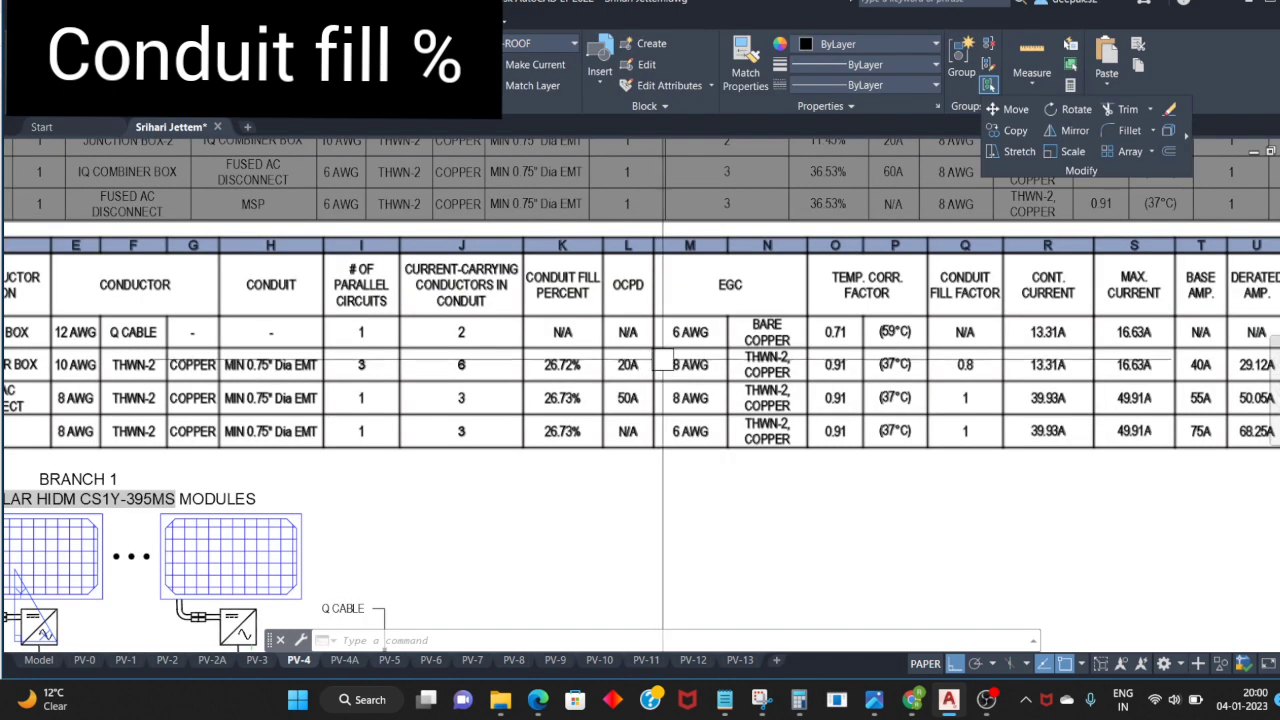
key(Escape)
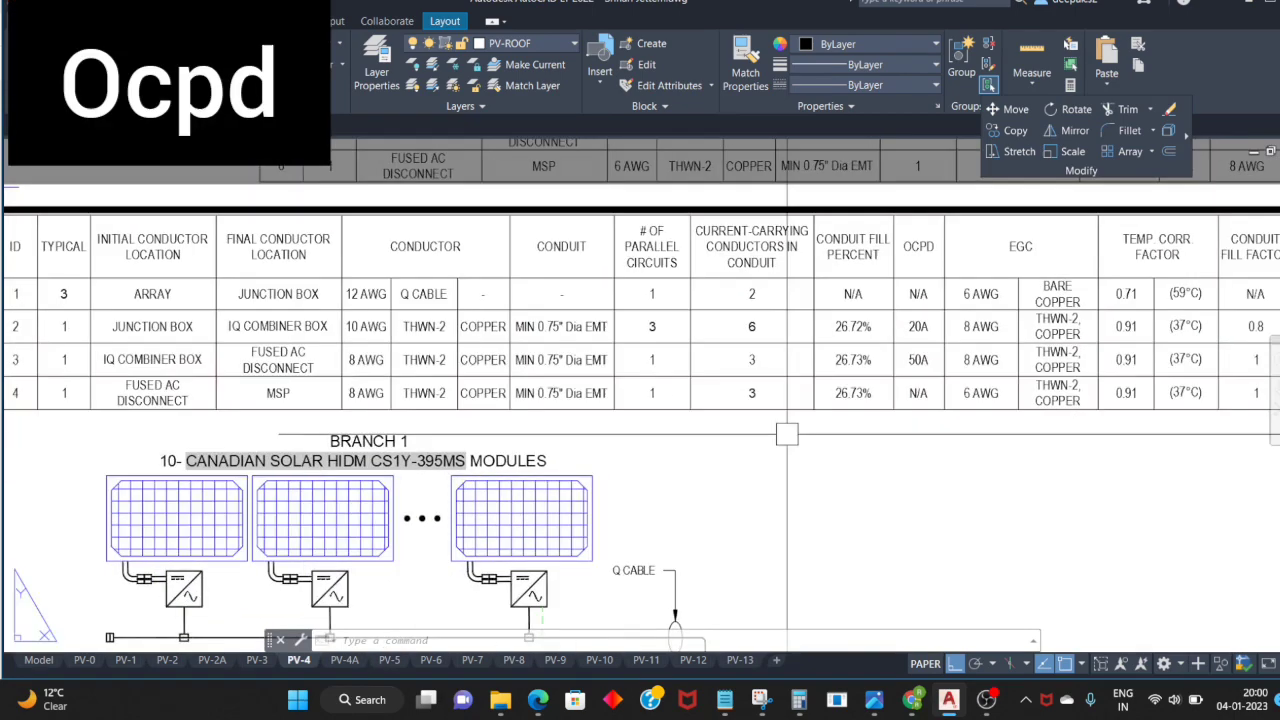
mouse_move(218, 371)
middle_down()
mouse_move(480, 343)
mouse_move(451, 355)
middle_up()
click(487, 330)
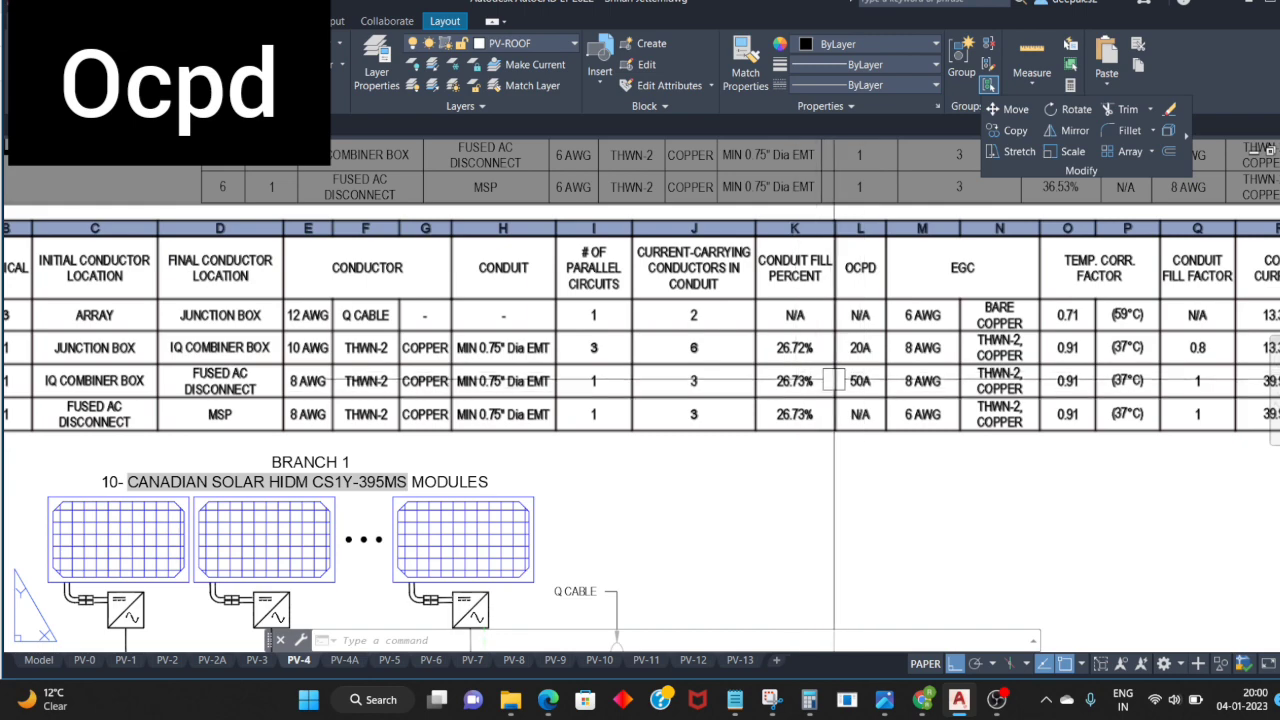
key(Escape)
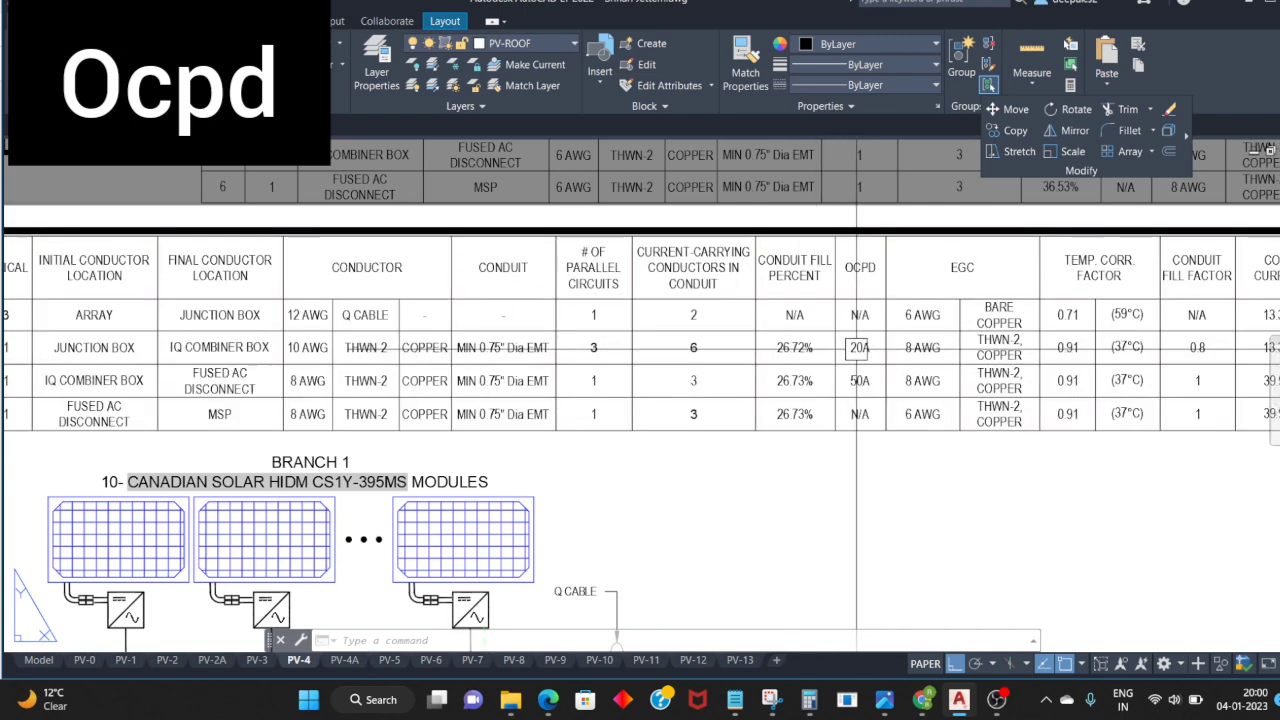
click(859, 350)
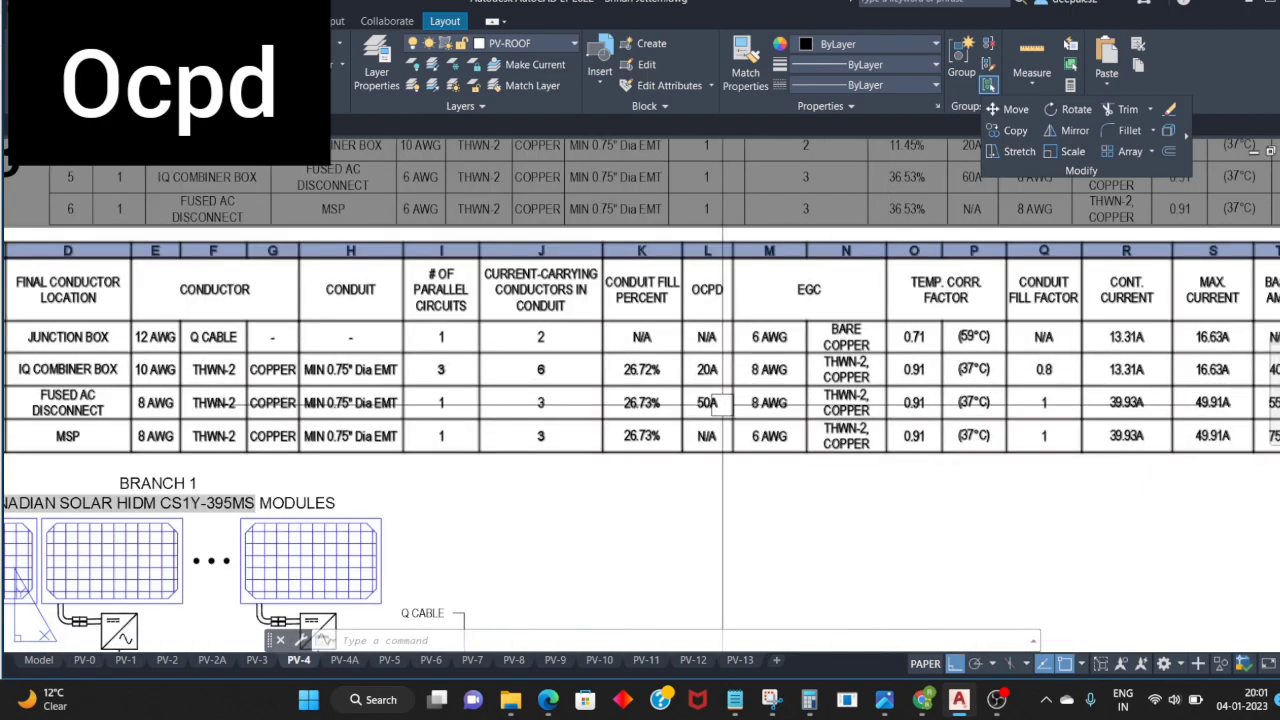
scroll(722, 402, down, 5)
scroll(647, 378, up, 4)
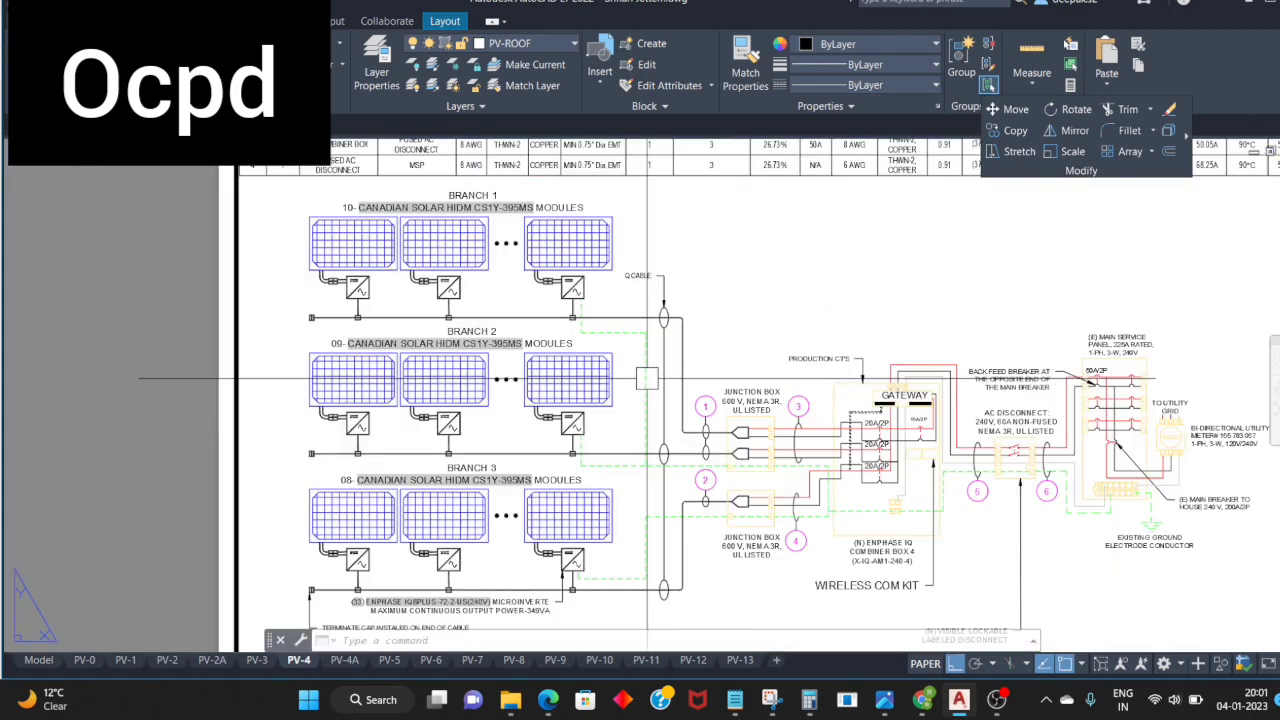
scroll(860, 430, up, 2)
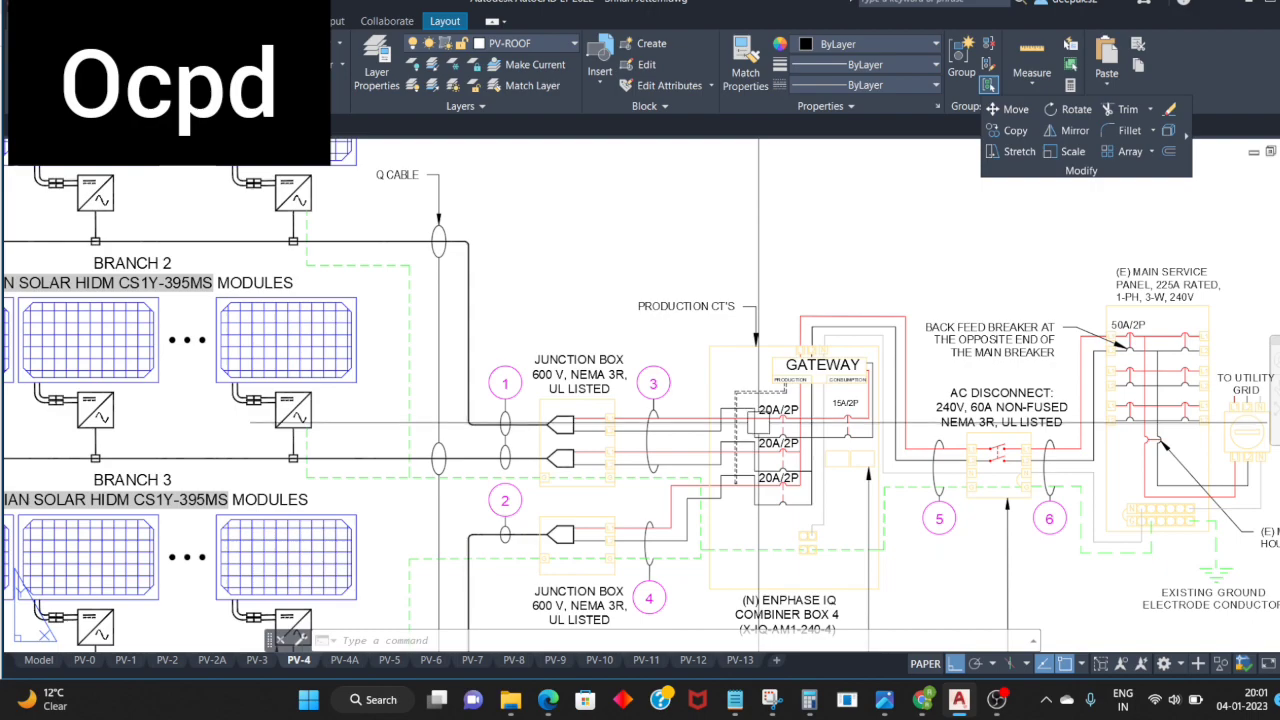
scroll(502, 452, up, 2)
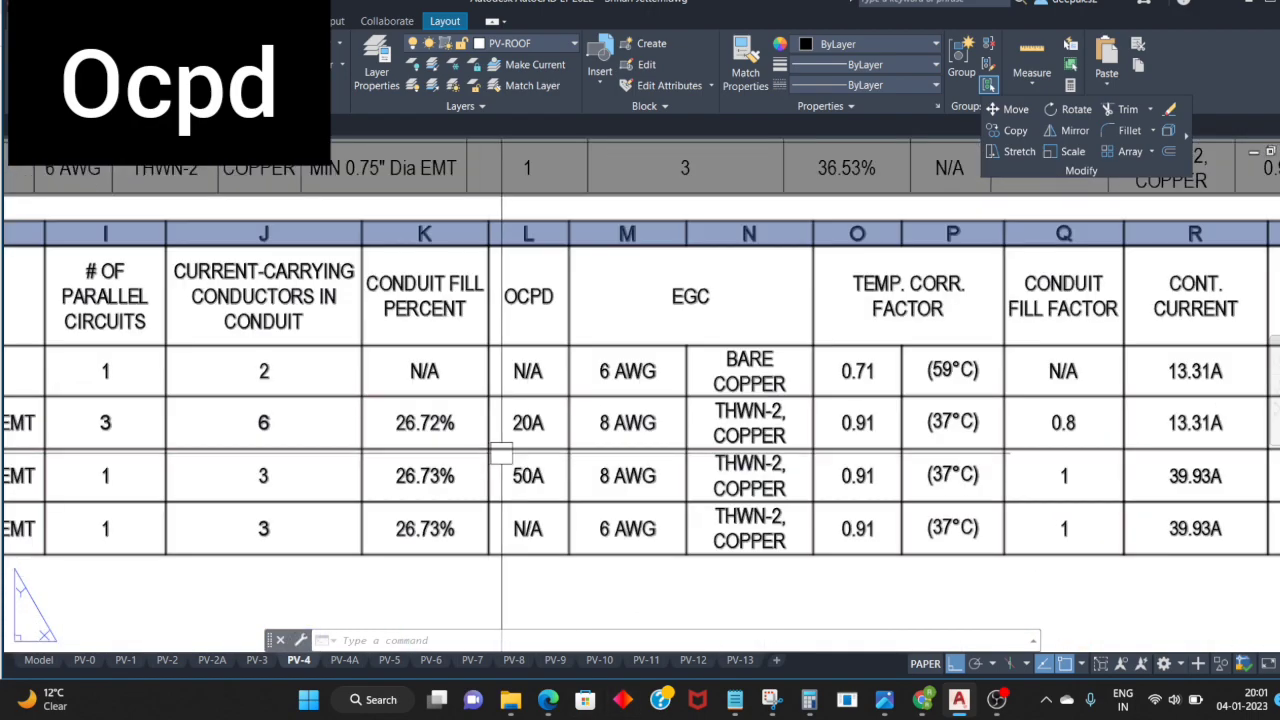
scroll(502, 452, down, 1)
scroll(671, 443, down, 1)
scroll(354, 484, down, 1)
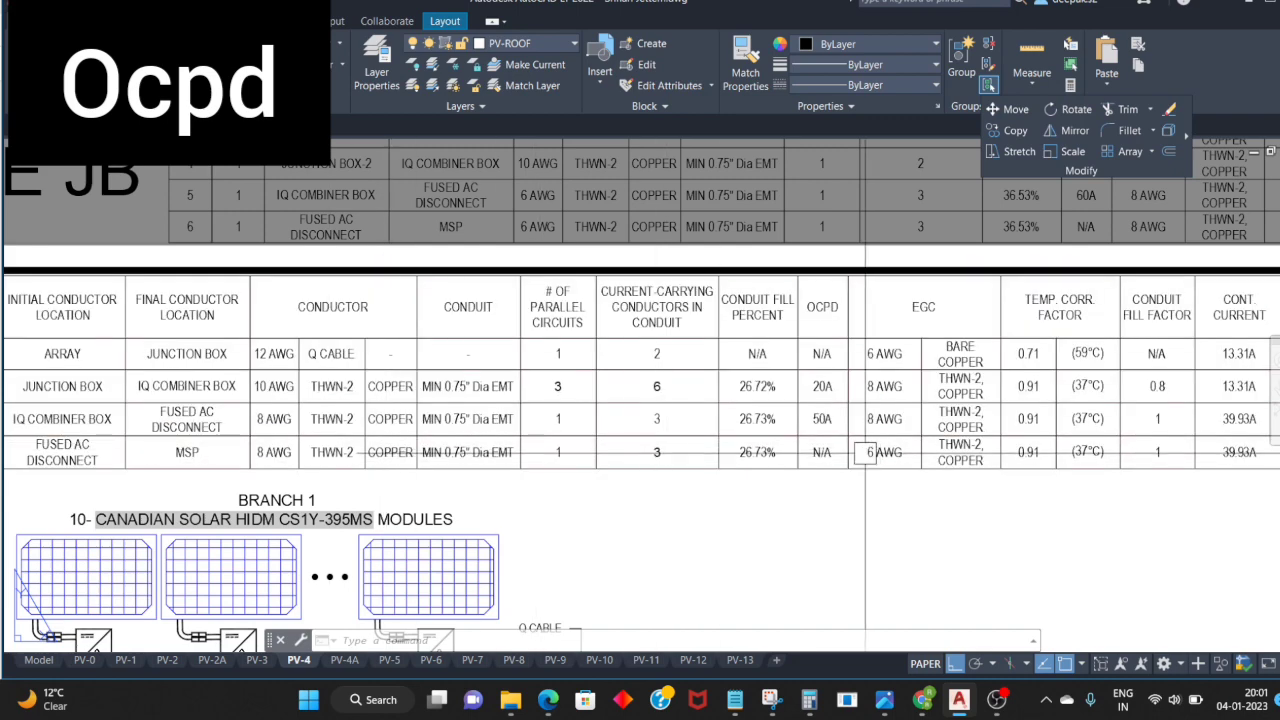
scroll(822, 418, up, 1)
scroll(815, 420, up, 4)
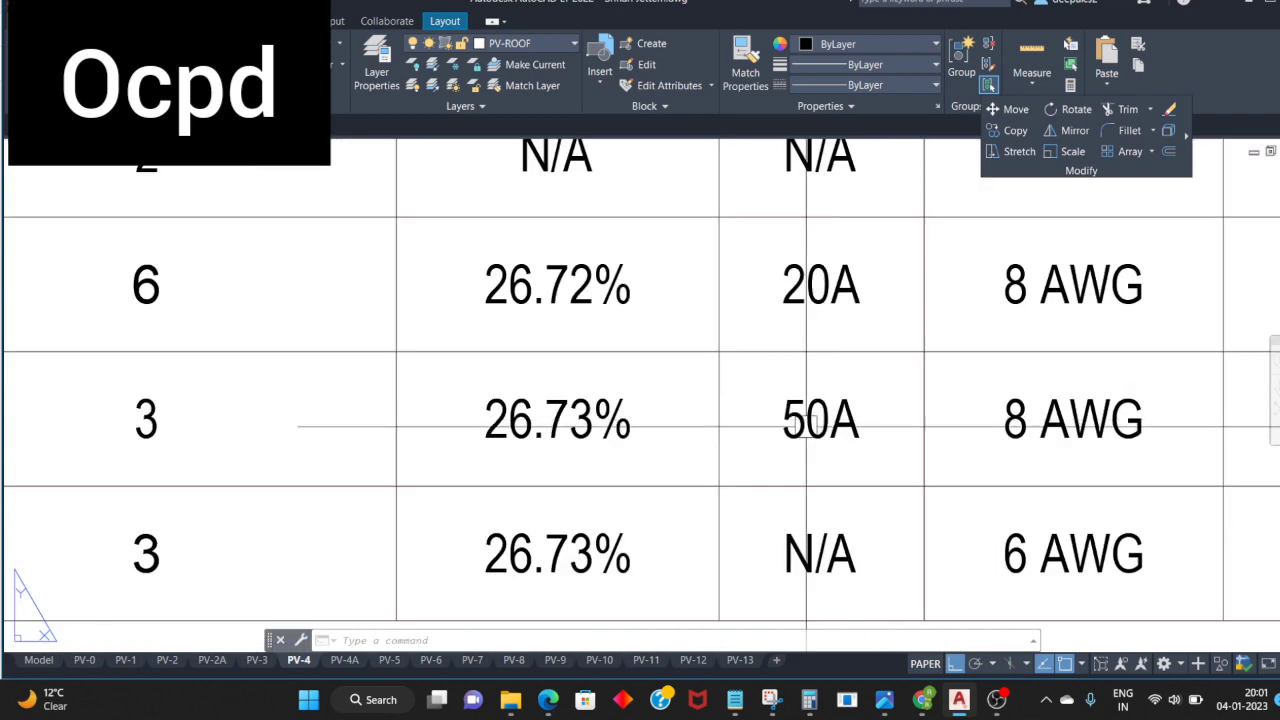
scroll(790, 425, down, 1)
scroll(795, 420, up, 2)
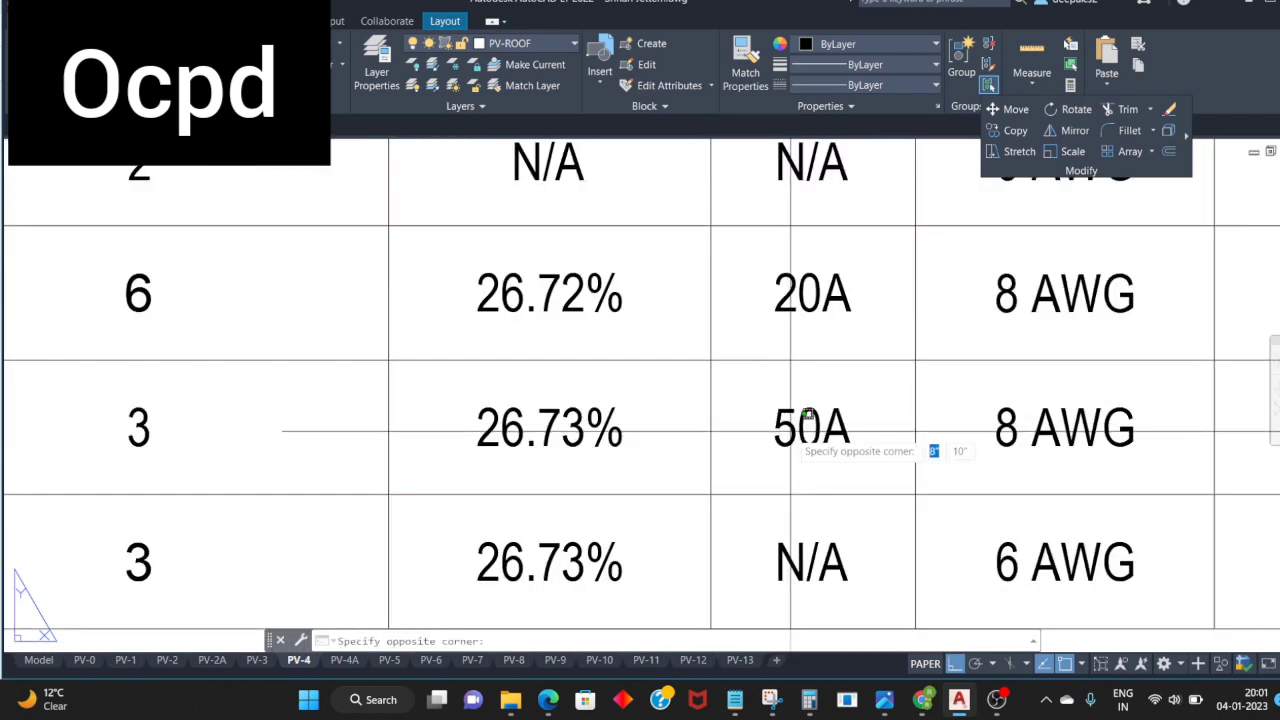
double_click(800, 430)
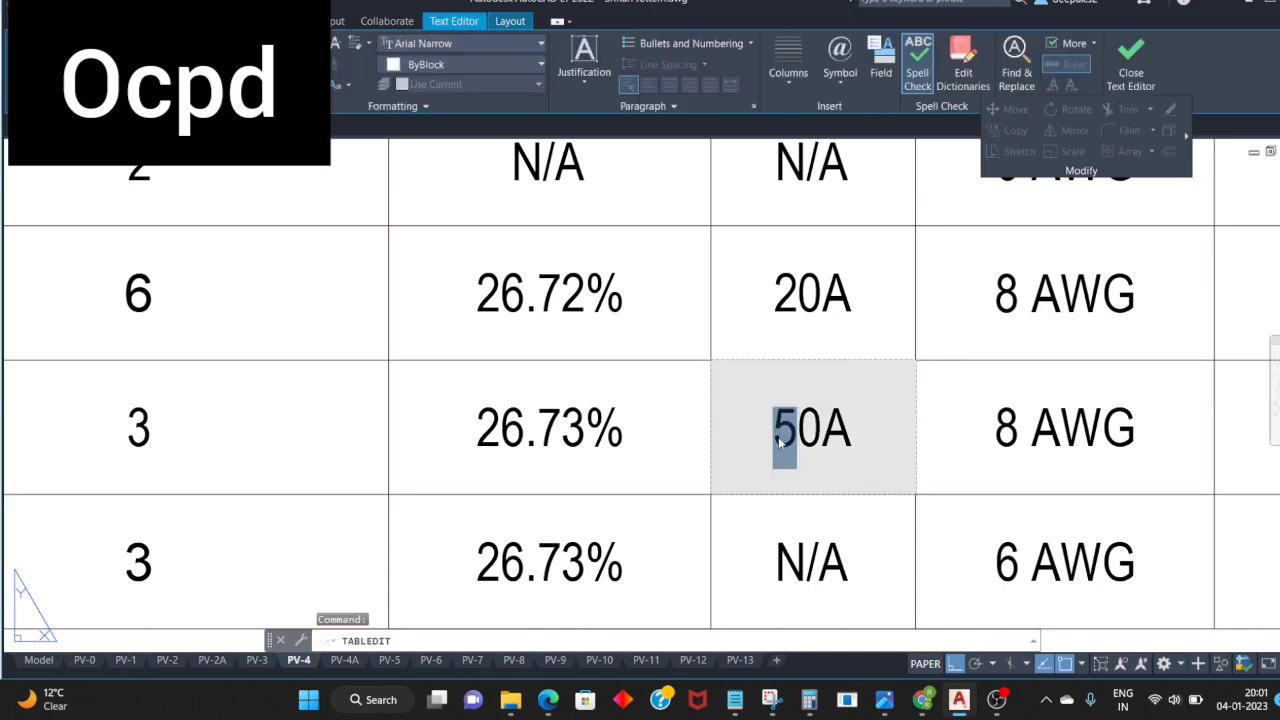
text(6)
click(694, 563)
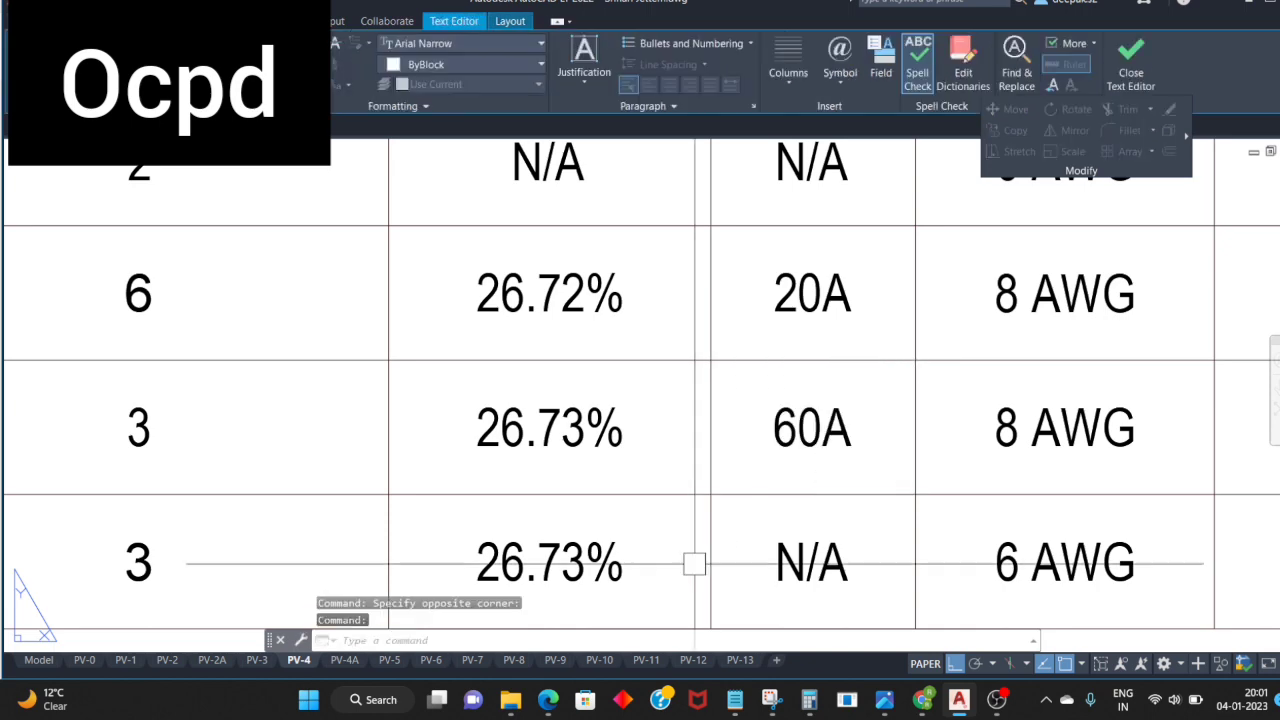
scroll(694, 466, down, 3)
scroll(700, 470, down, 4)
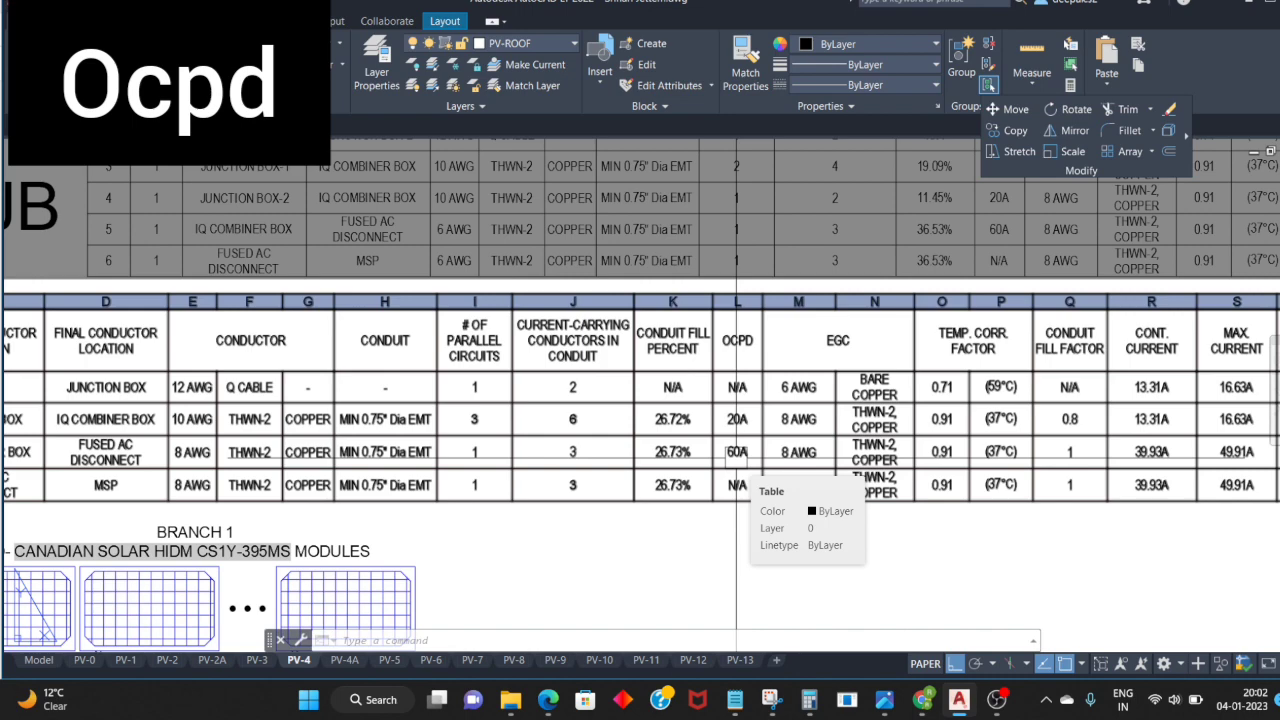
scroll(736, 452, up, 4)
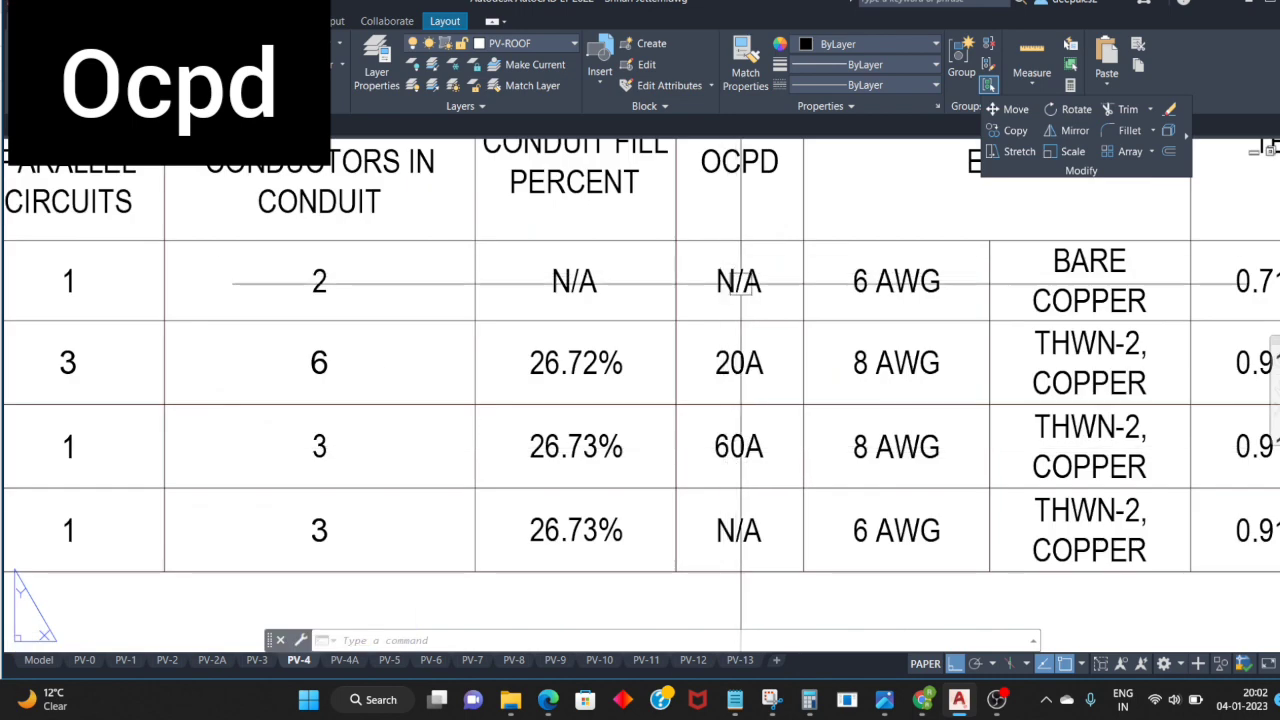
click(726, 292)
click(775, 420)
key(Escape)
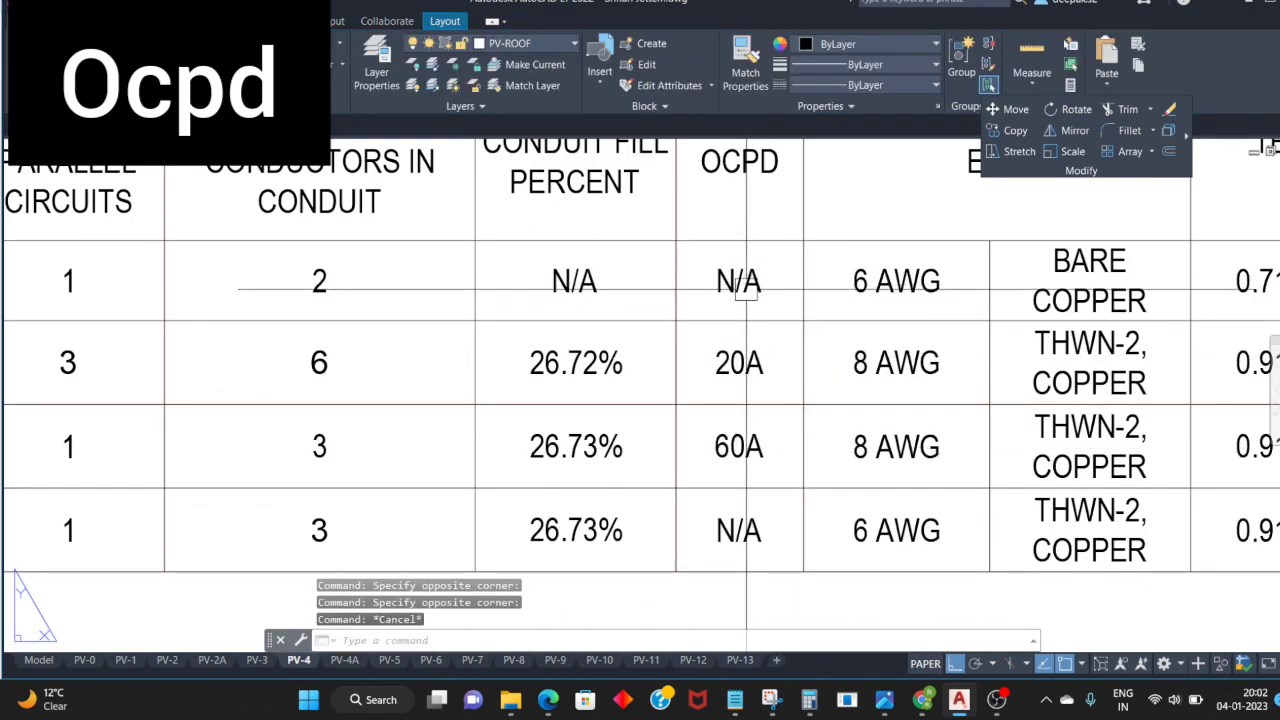
double_click(714, 448)
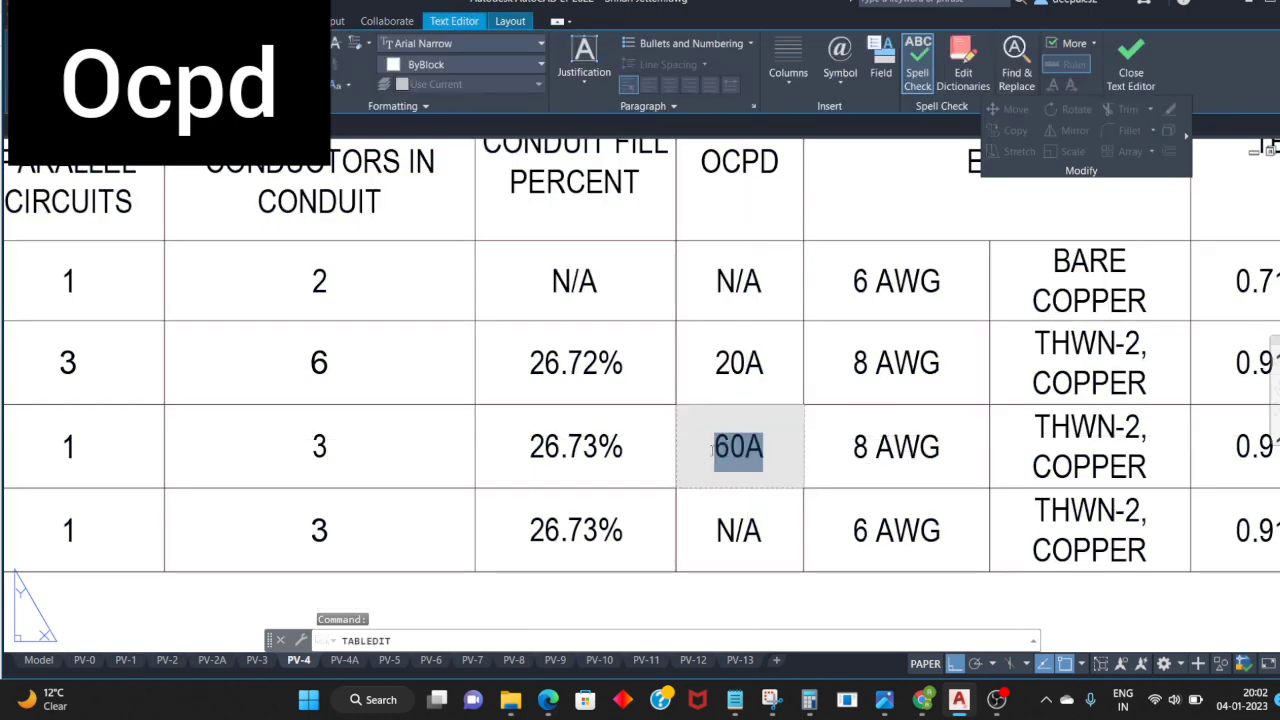
text(n/a)
key(Escape)
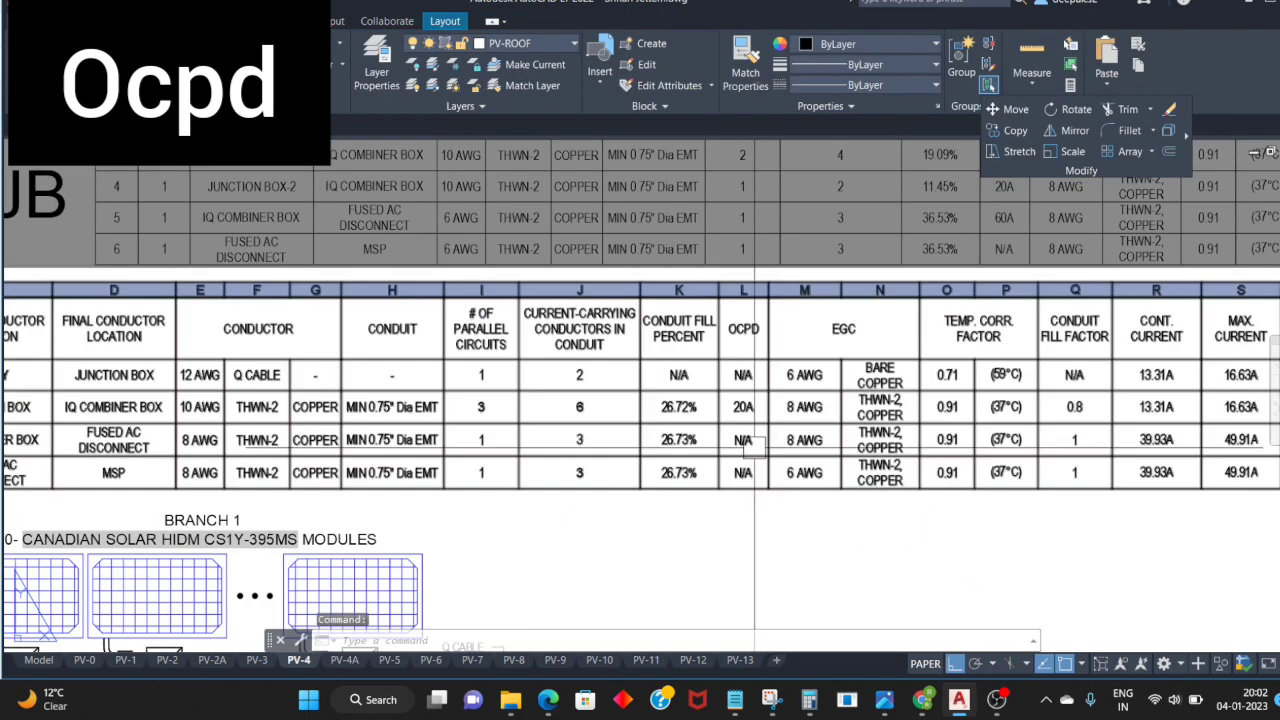
scroll(716, 455, up, 4)
key(Escape)
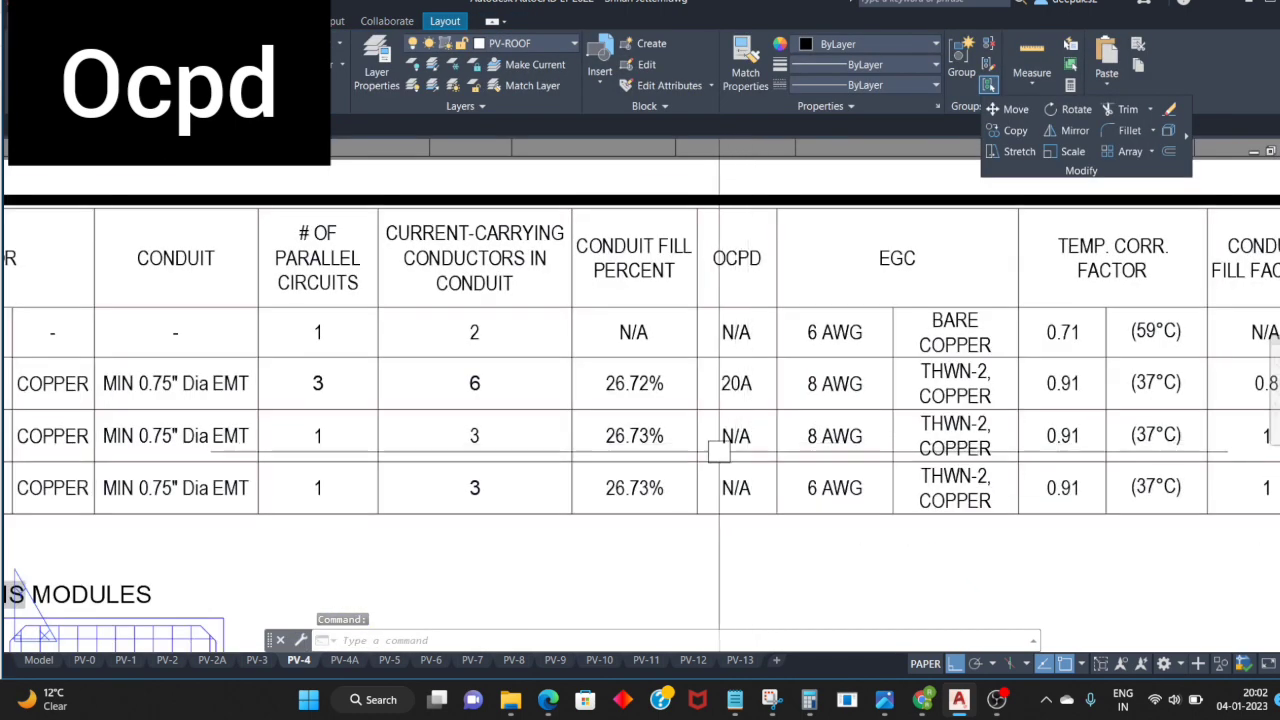
click(759, 436)
scroll(759, 436, down, 2)
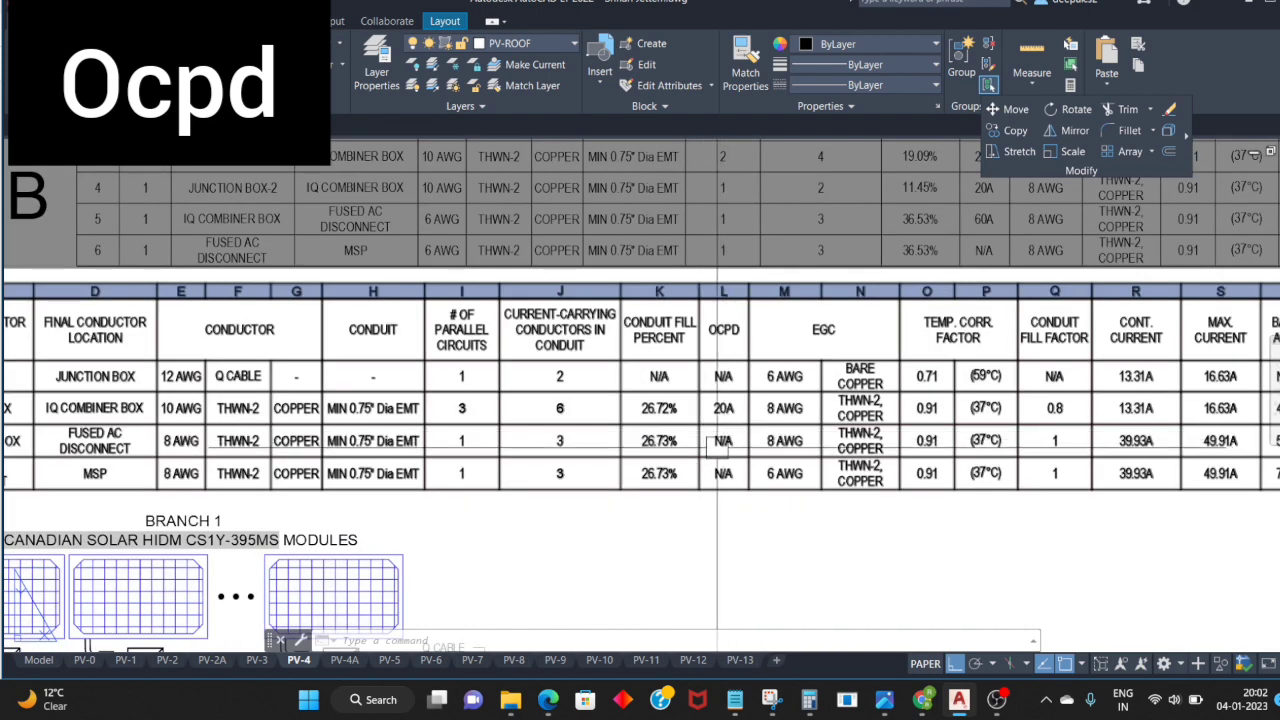
key(Escape)
middle_drag(723, 441, 711, 409)
click(711, 409)
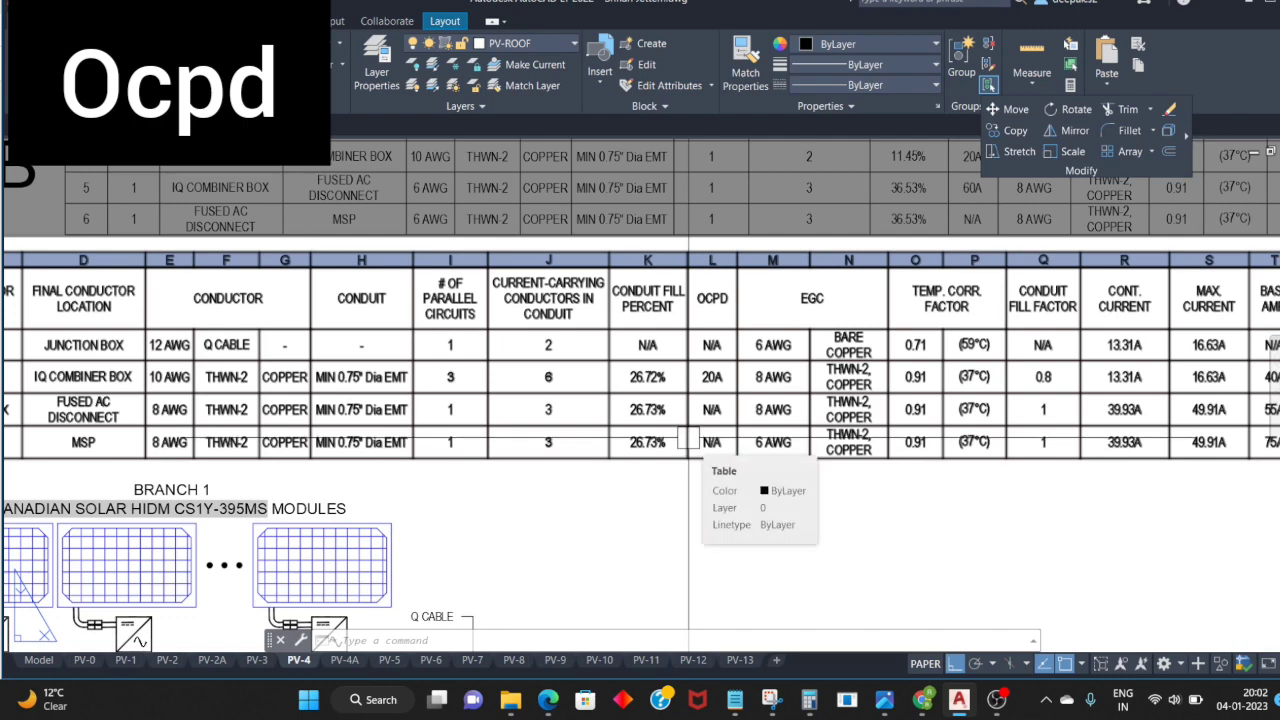
key(Escape)
middle_drag(688, 440, 691, 389)
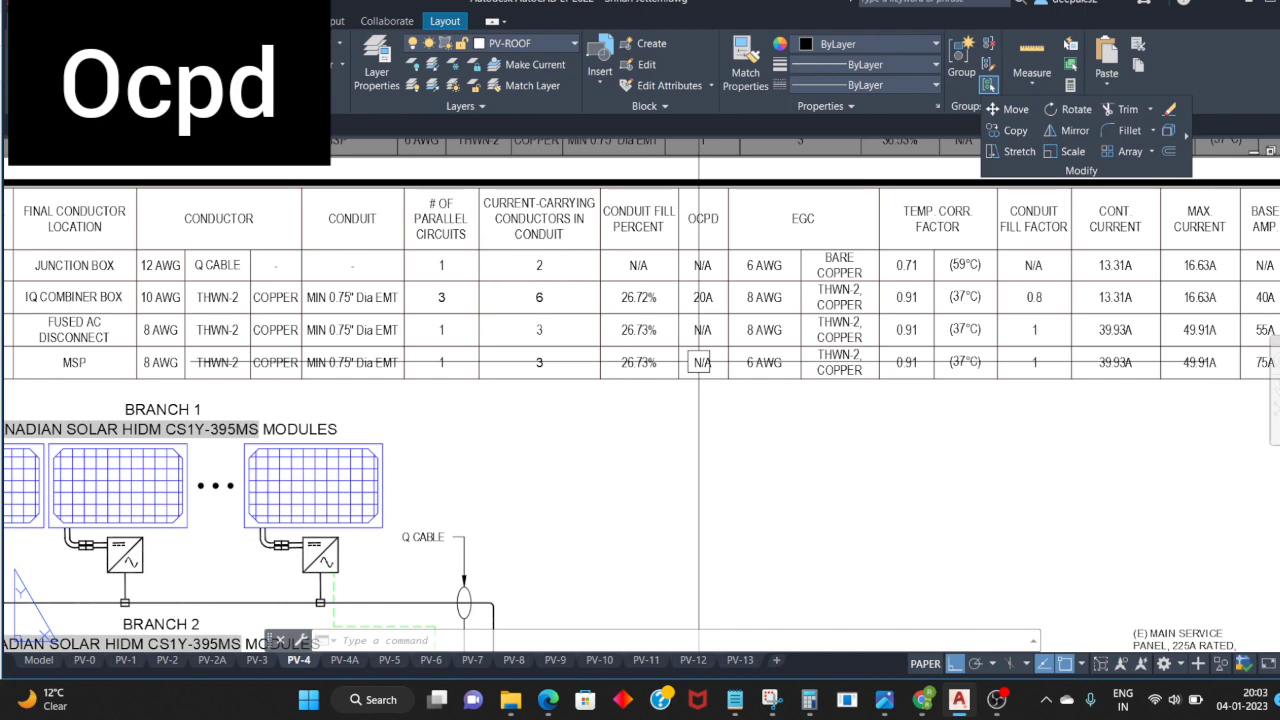
click(700, 362)
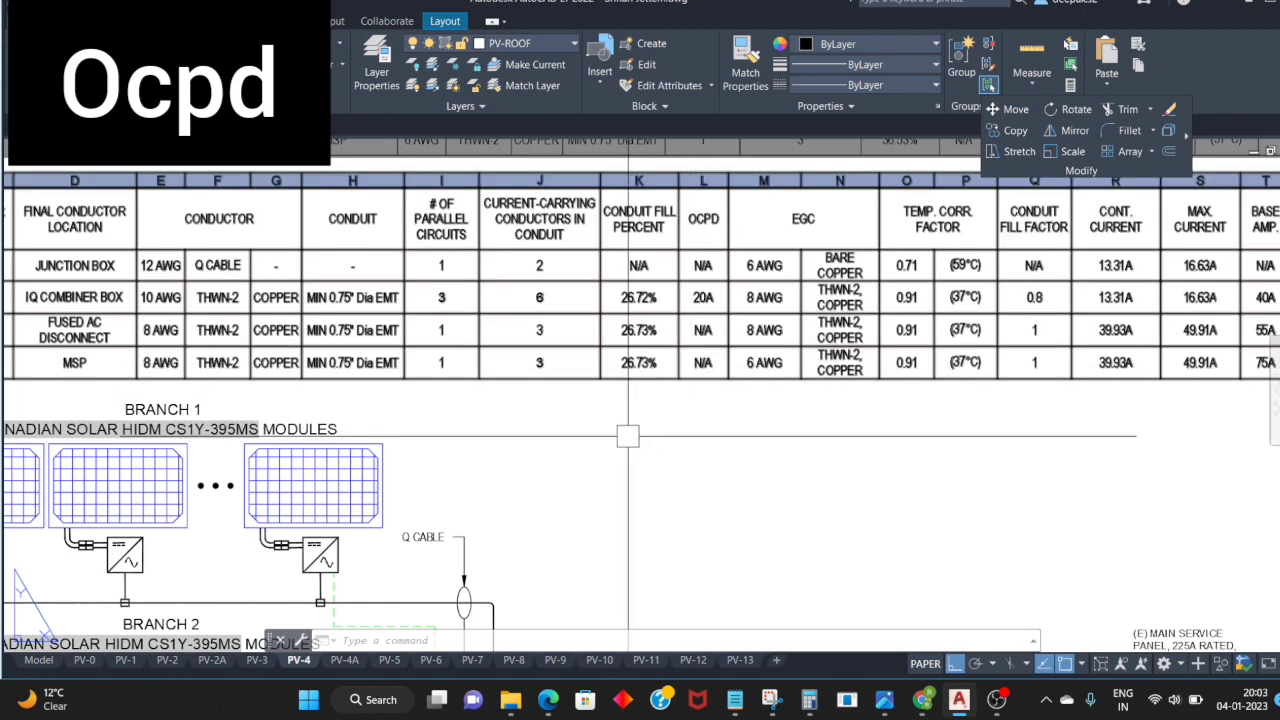
key(Escape)
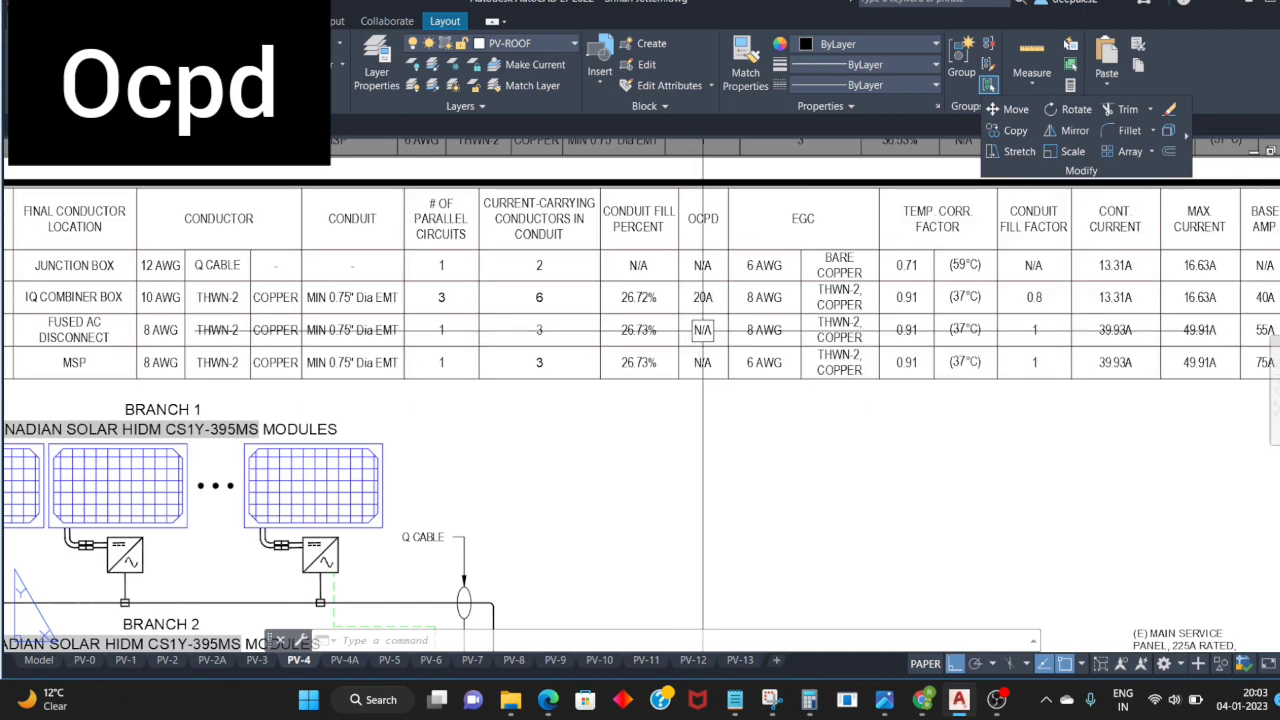
middle_drag(703, 330, 716, 354)
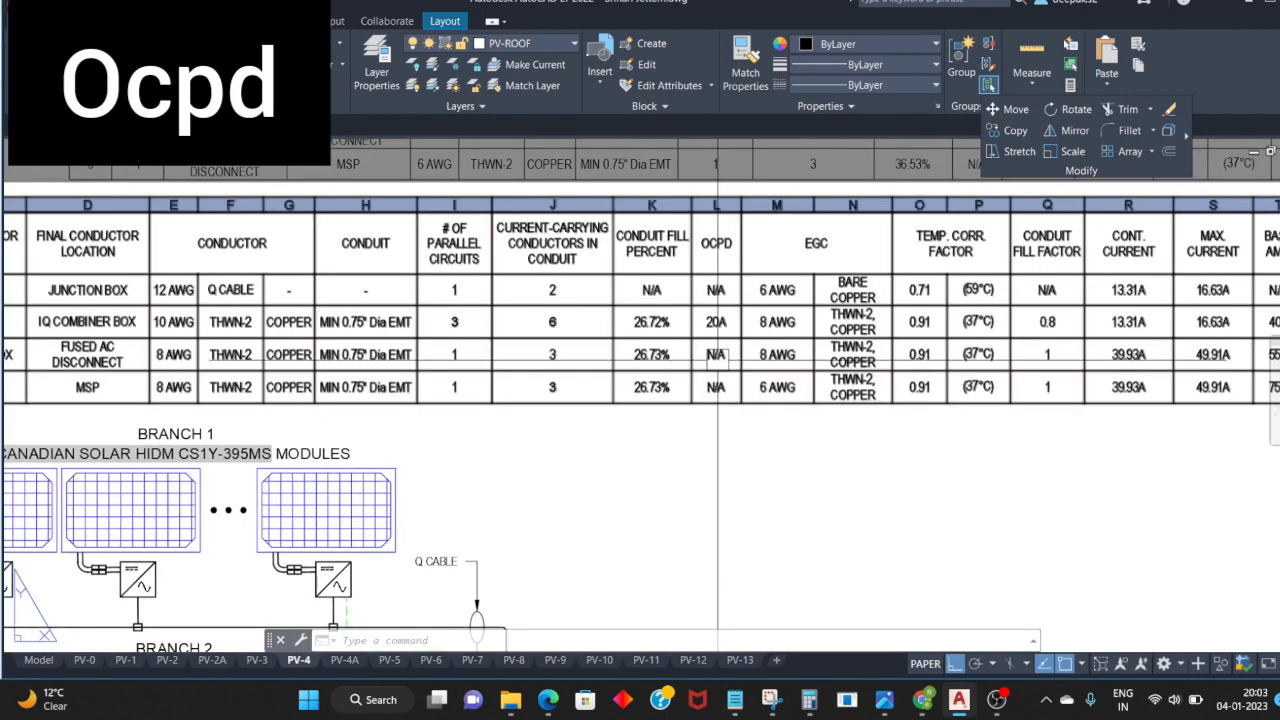
scroll(716, 354, up, 2)
scroll(716, 354, down, 2)
middle_drag(105, 387, 204, 364)
scroll(204, 364, down, 1)
middle_drag(400, 380, 570, 390)
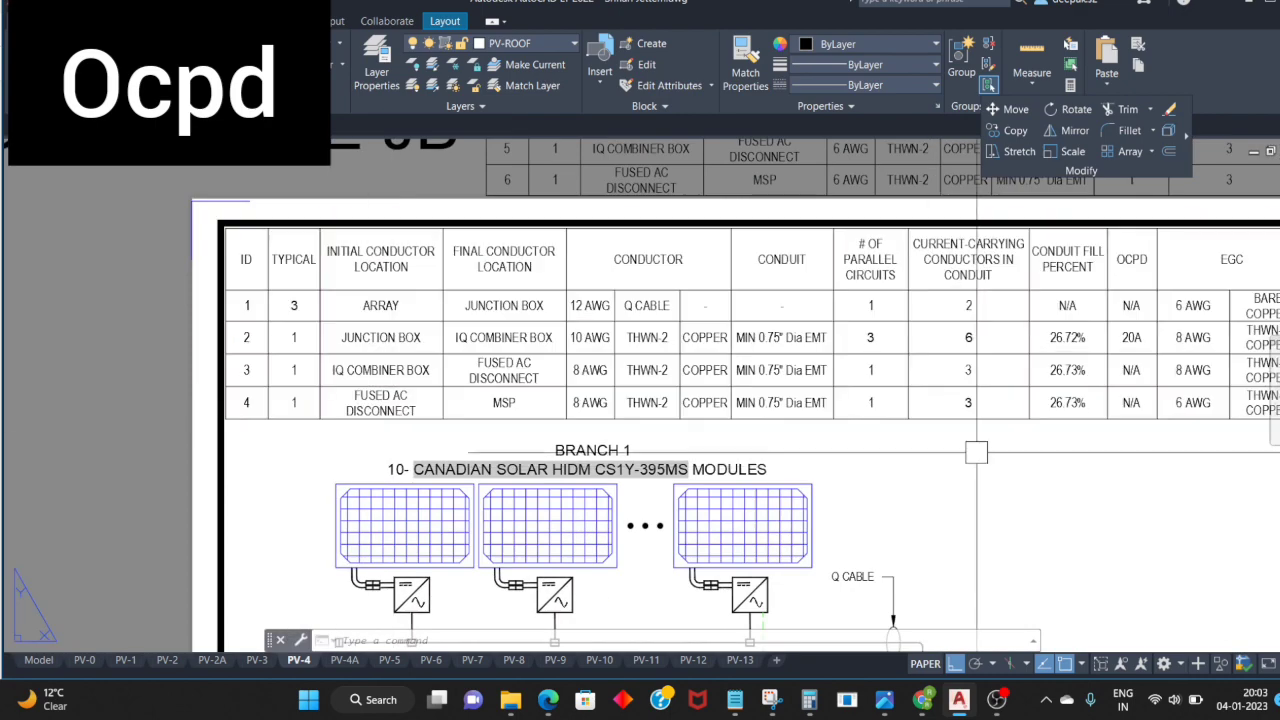
scroll(770, 393, up, 1)
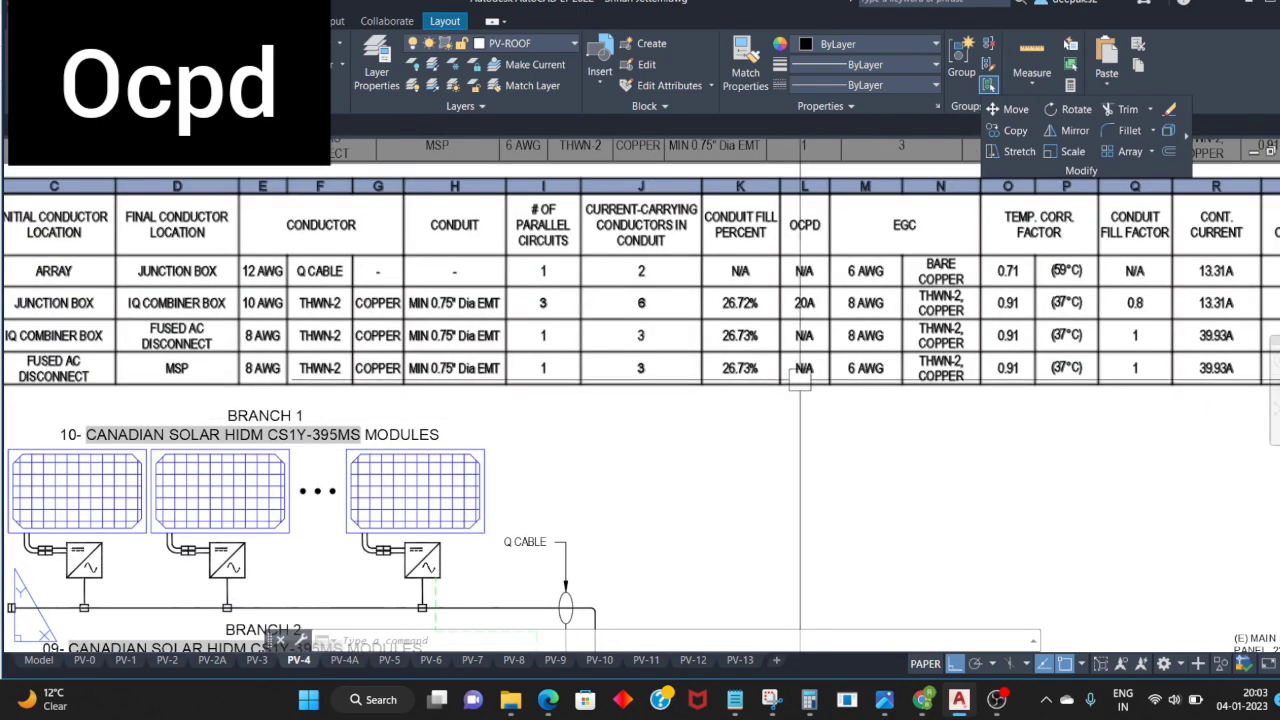
middle_drag(809, 368, 813, 384)
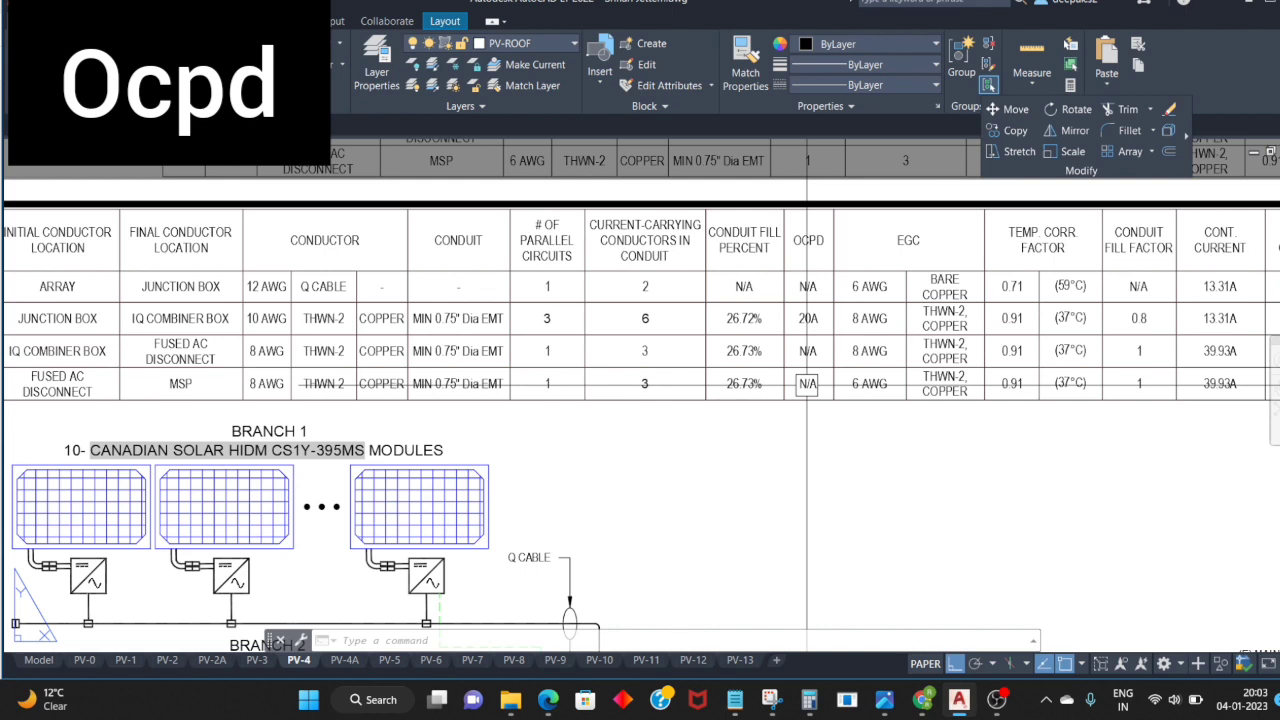
Step: Check the rating in Calculator and enter 50a in the MSP row's OCPD cell instead of N/A
scroll(807, 384, up, 1)
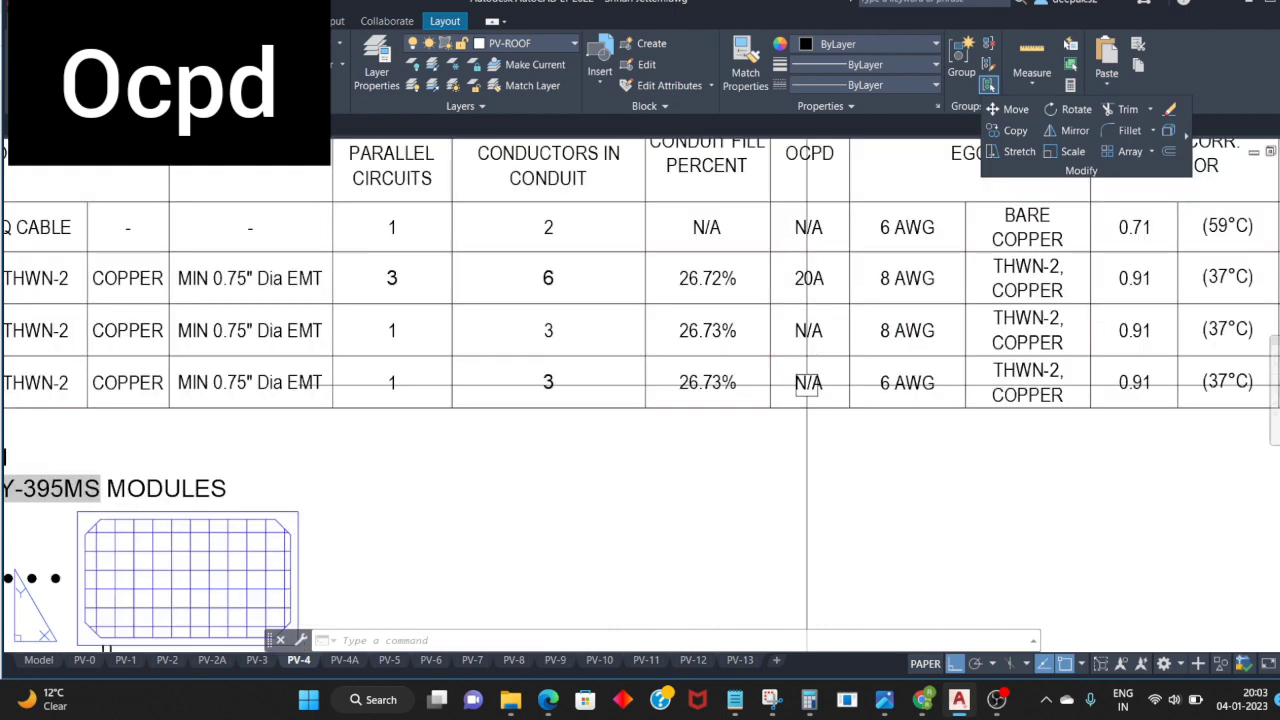
double_click(800, 383)
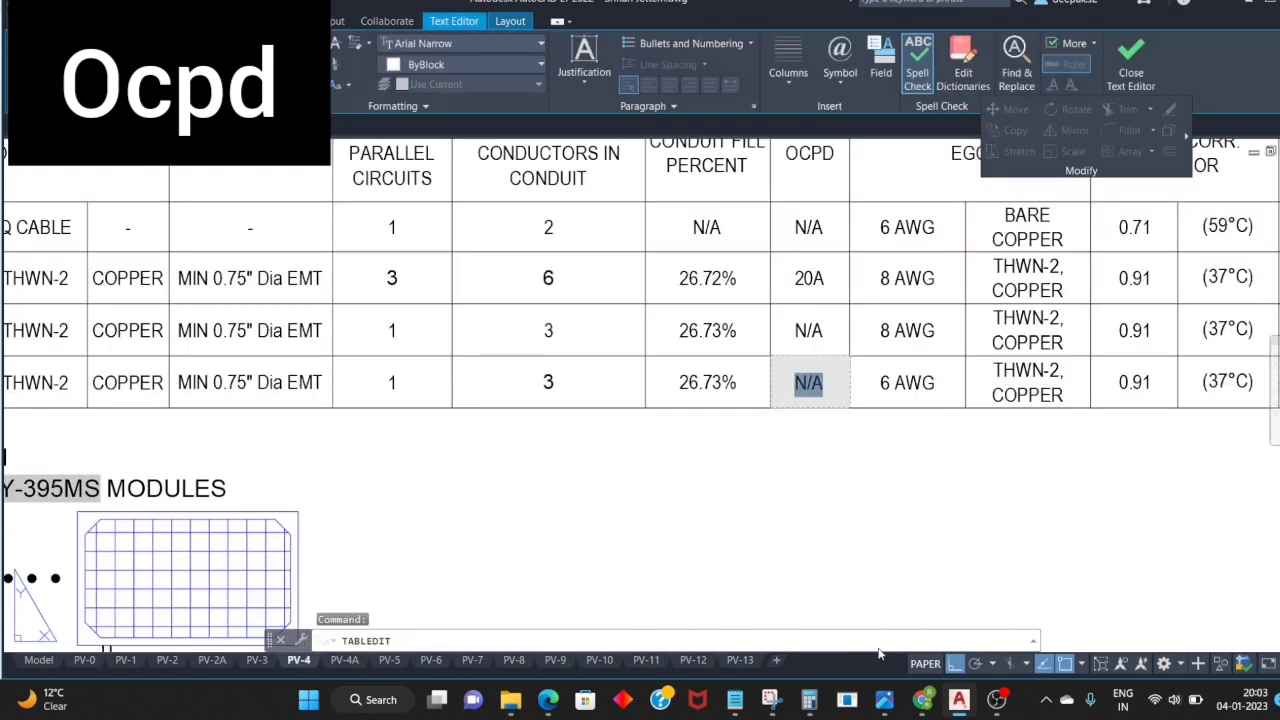
click(809, 699)
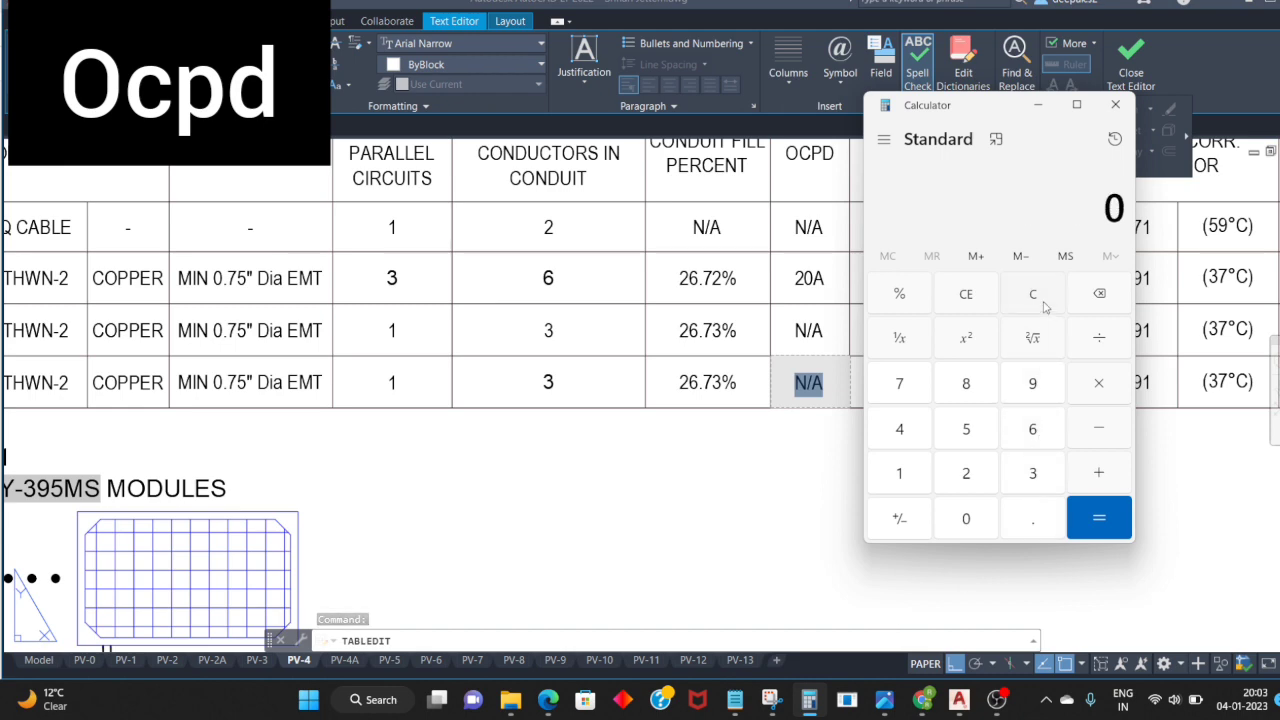
click(811, 397)
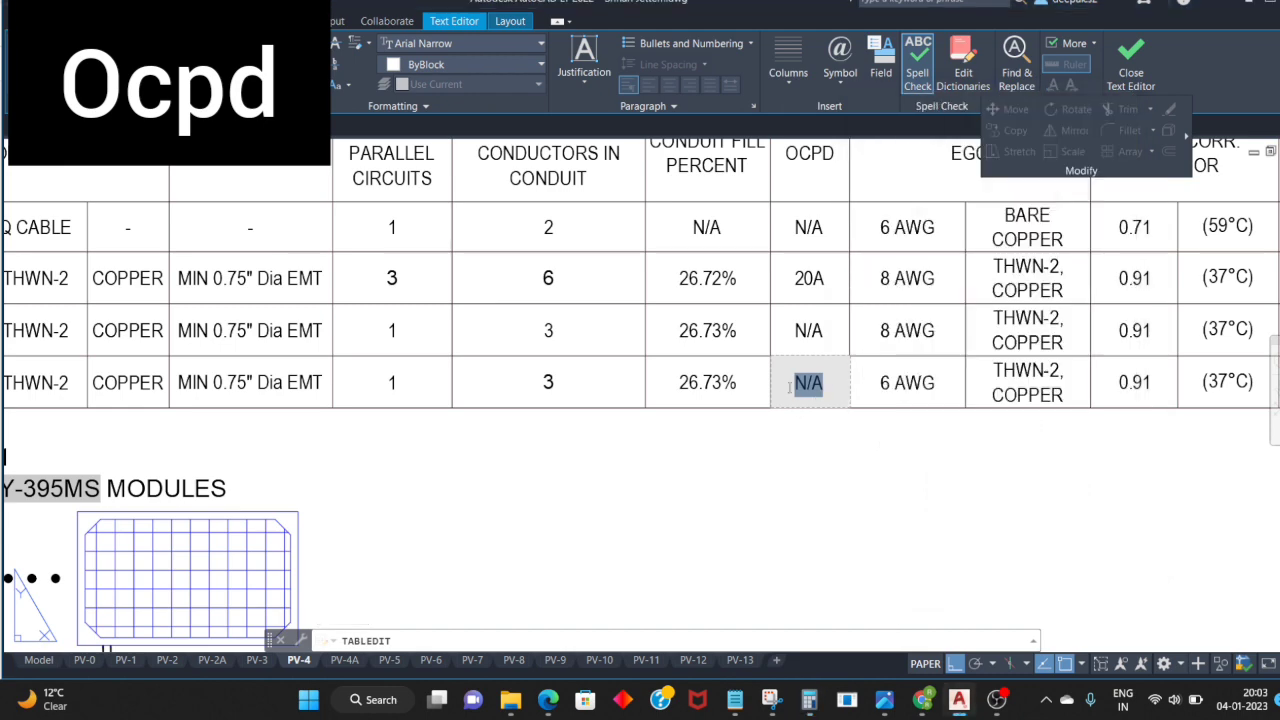
text(50)
scroll(783, 416, down, 2)
scroll(783, 416, down, 2)
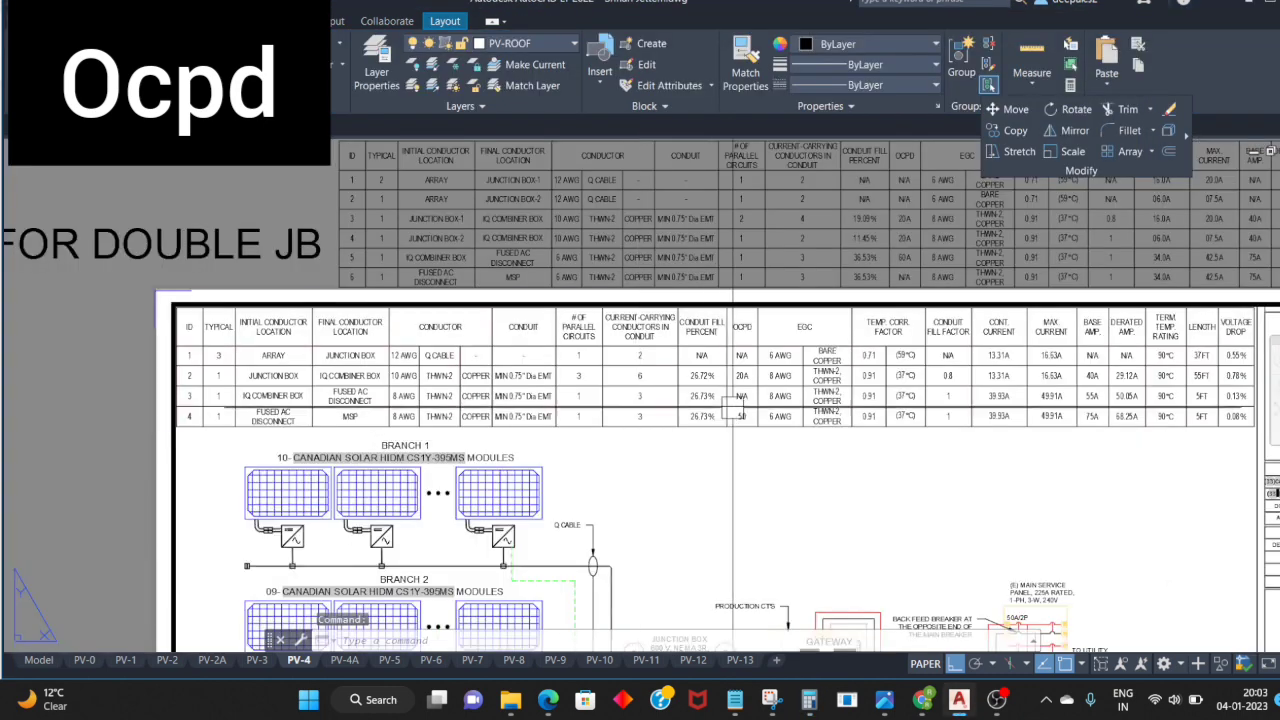
scroll(783, 416, up, 4)
scroll(425, 556, down, 2)
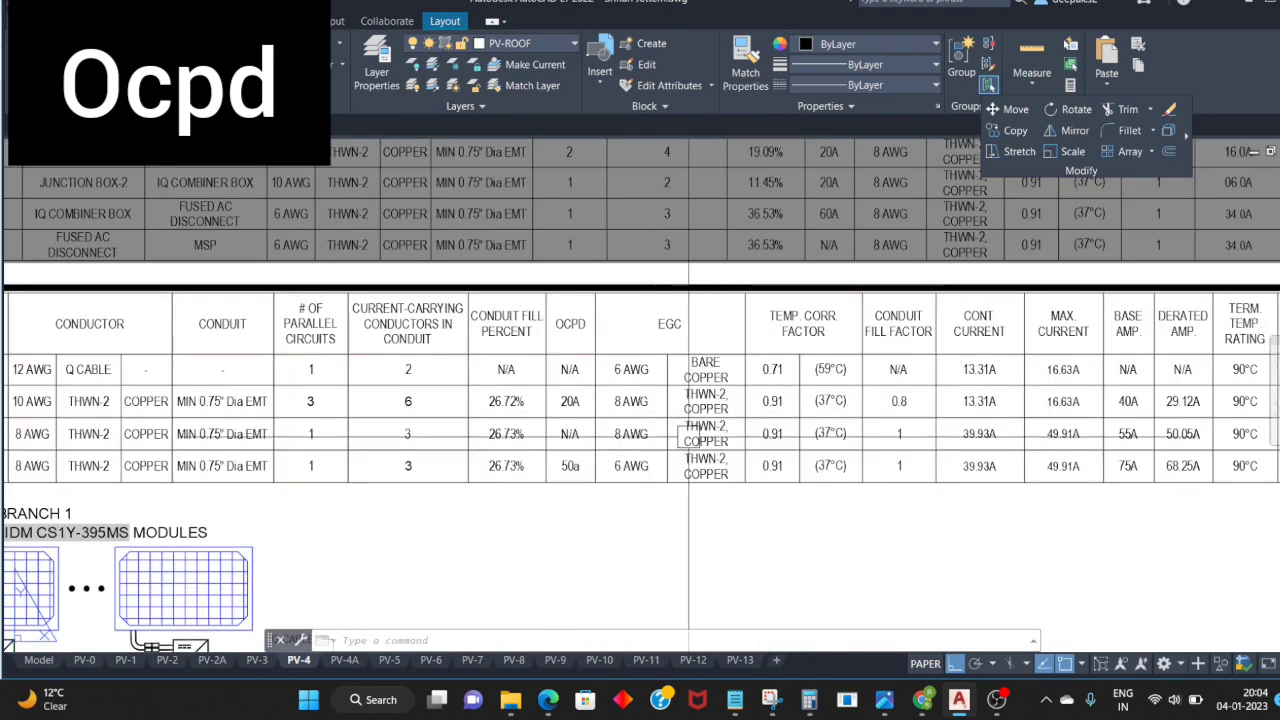
scroll(650, 378, up, 1)
scroll(660, 420, down, 1)
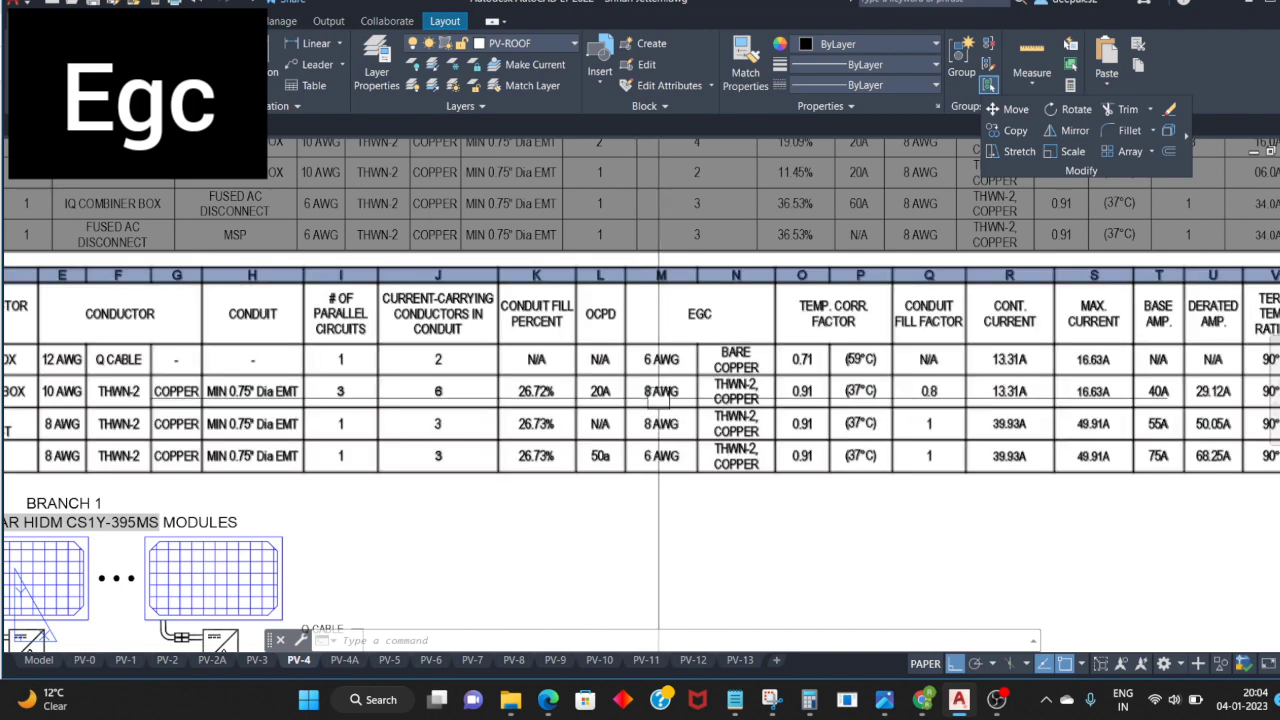
Step: Change the MSP row's EGC cell from 6 AWG to 8 AWG, then view the temperature correction columns
scroll(655, 456, up, 4)
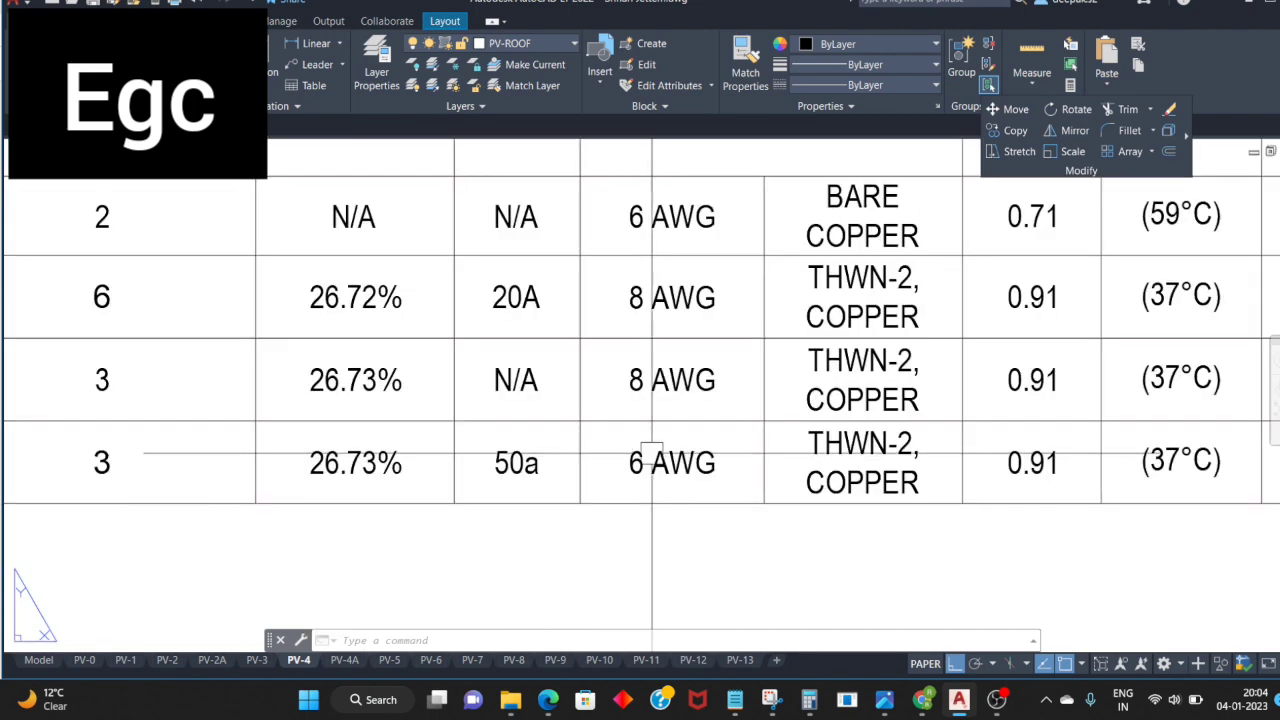
double_click(645, 462)
text(6 AWG)
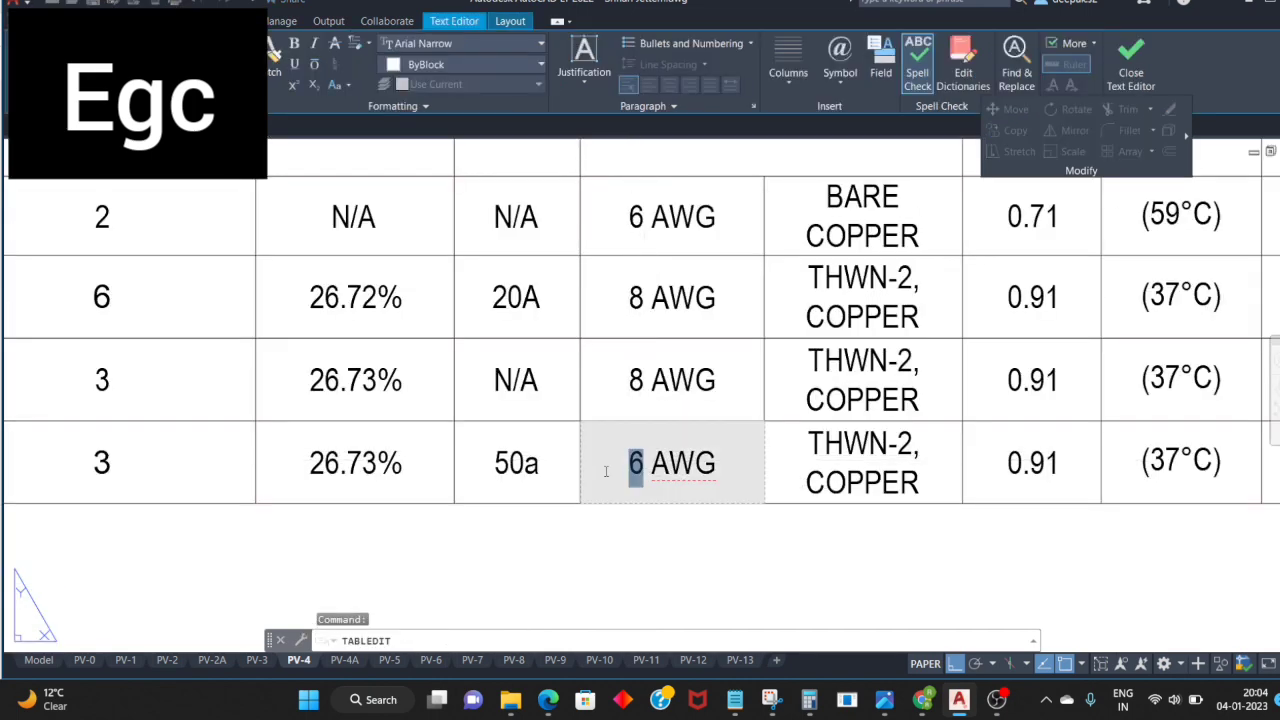
text(8)
click(640, 552)
scroll(620, 535, down, 2)
scroll(615, 527, down, 2)
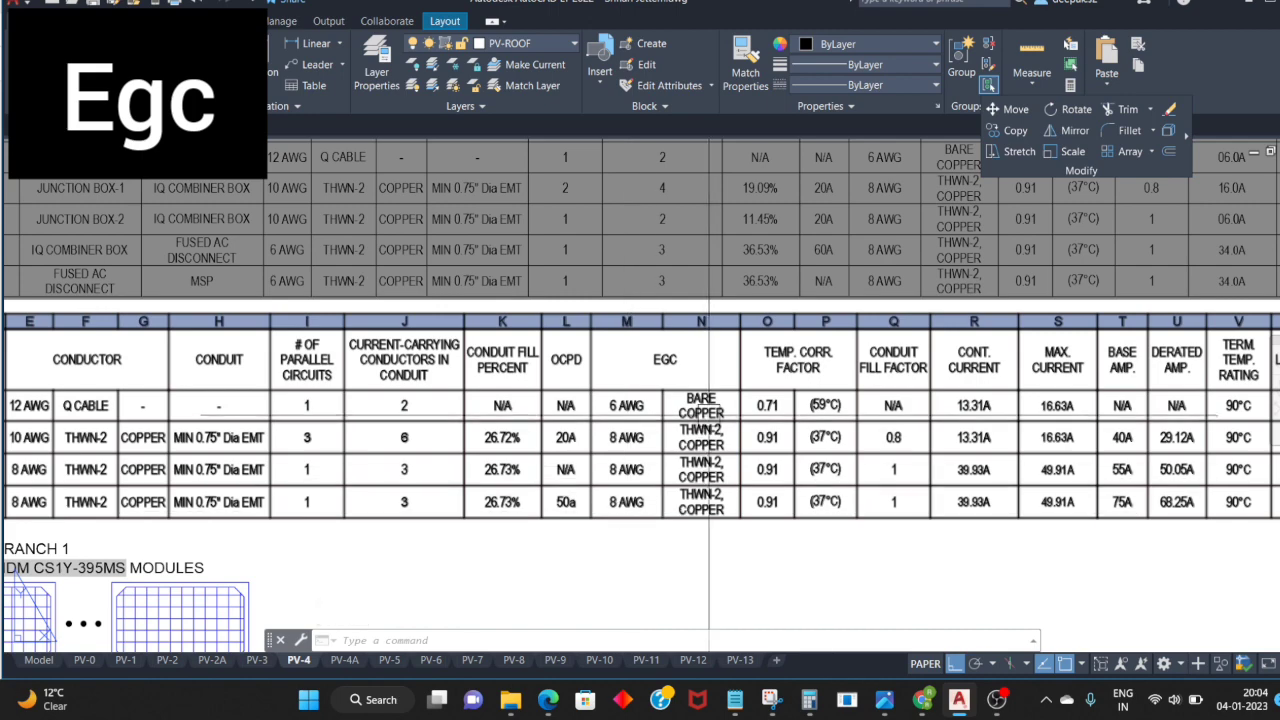
mouse_move(720, 378)
middle_down()
mouse_move(673, 373)
mouse_move(694, 406)
middle_up()
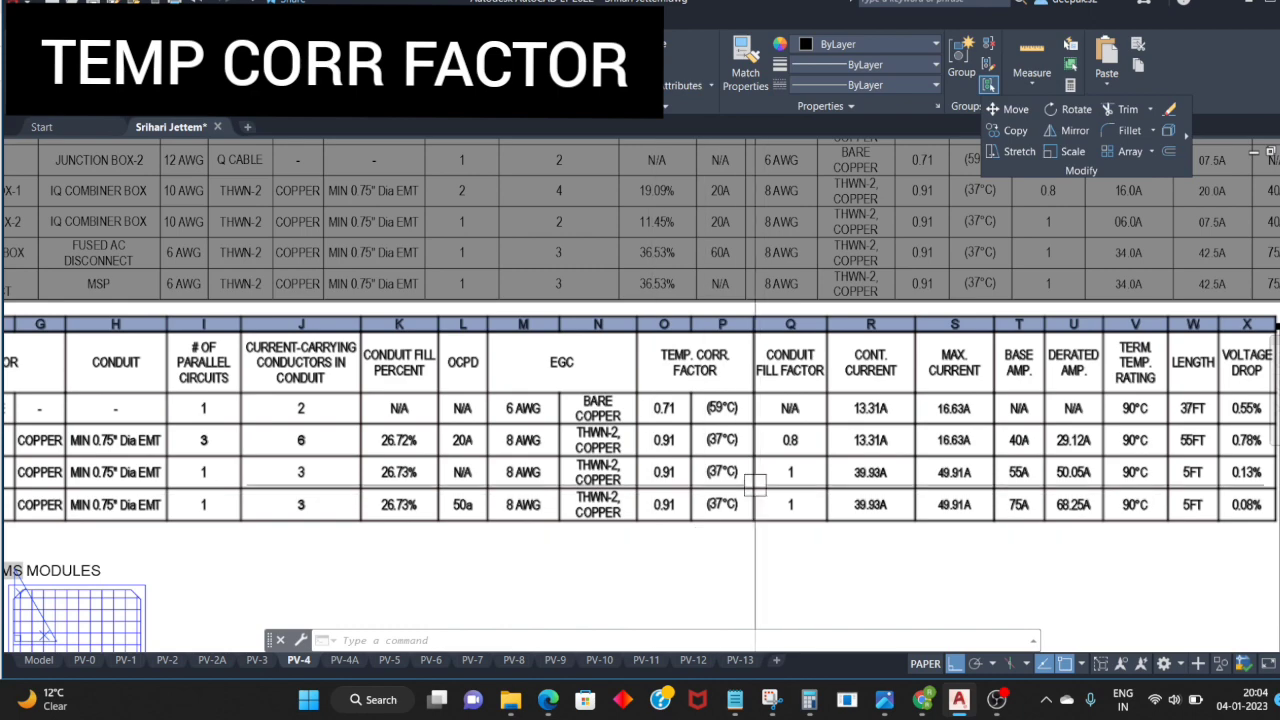
mouse_move(510, 699)
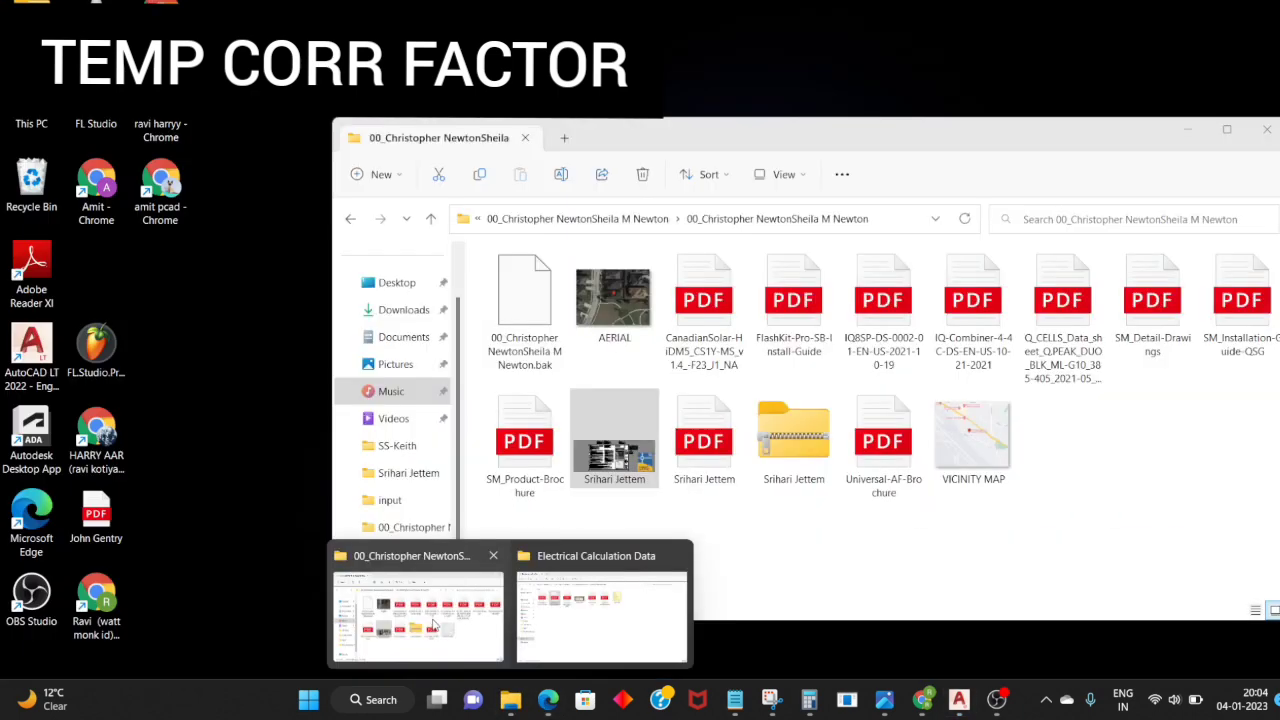
click(563, 600)
click(176, 205)
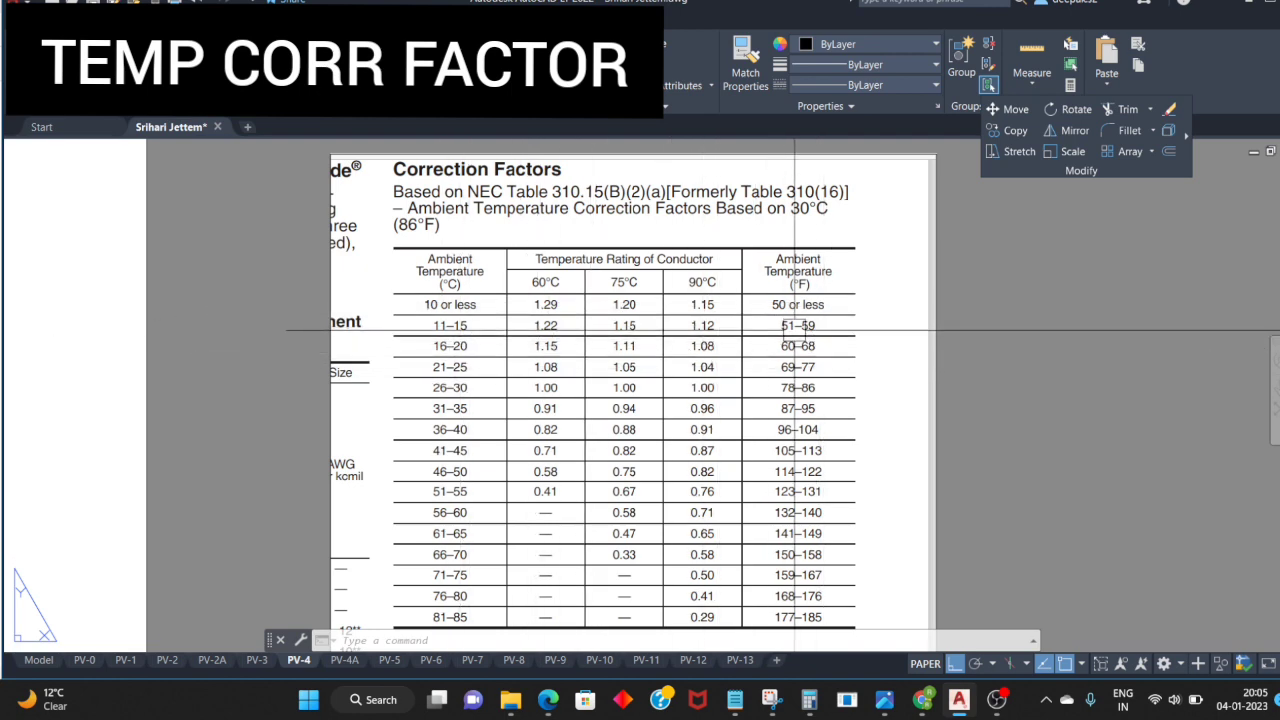
scroll(797, 327, up, 2)
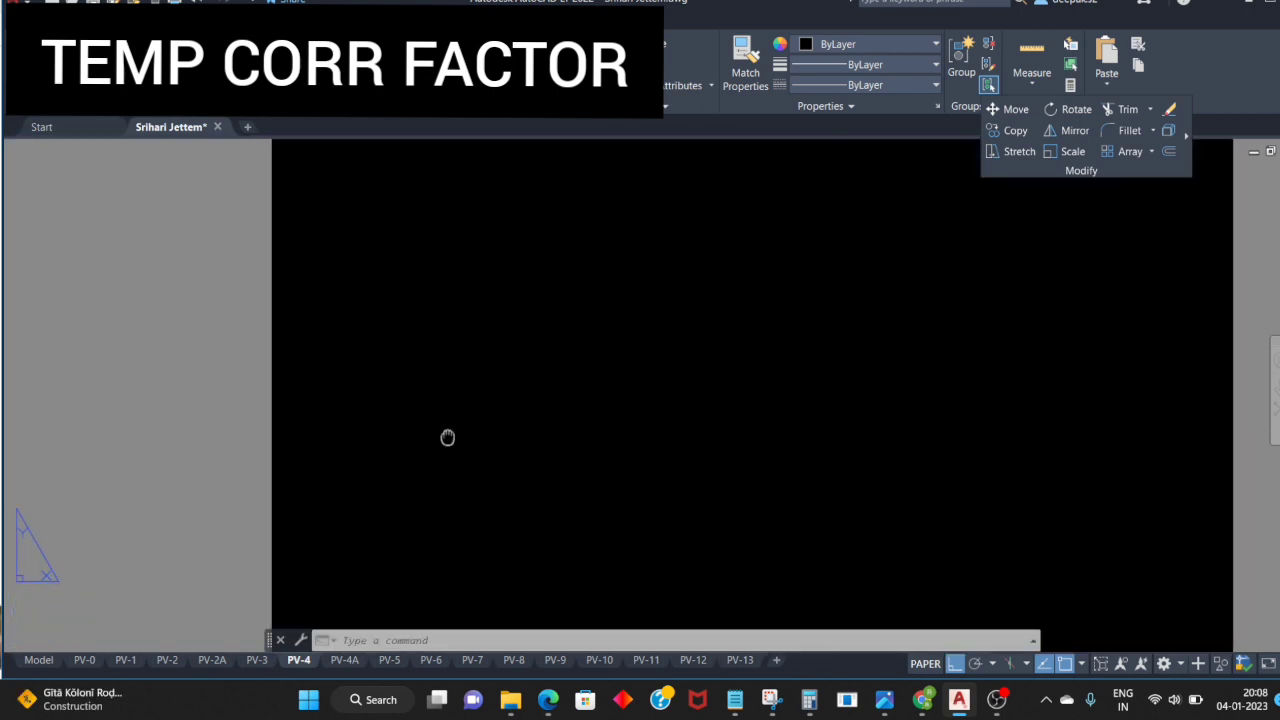
scroll(450, 418, down, 3)
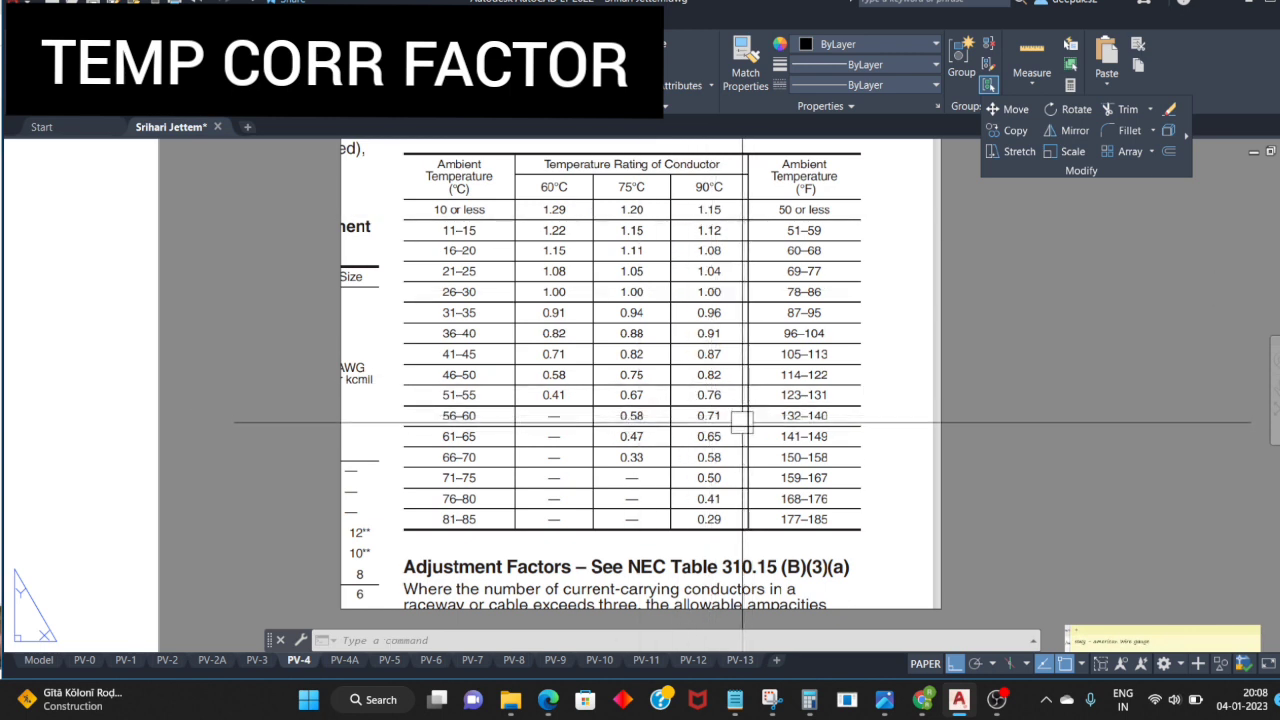
scroll(741, 421, down, 5)
scroll(698, 466, up, 5)
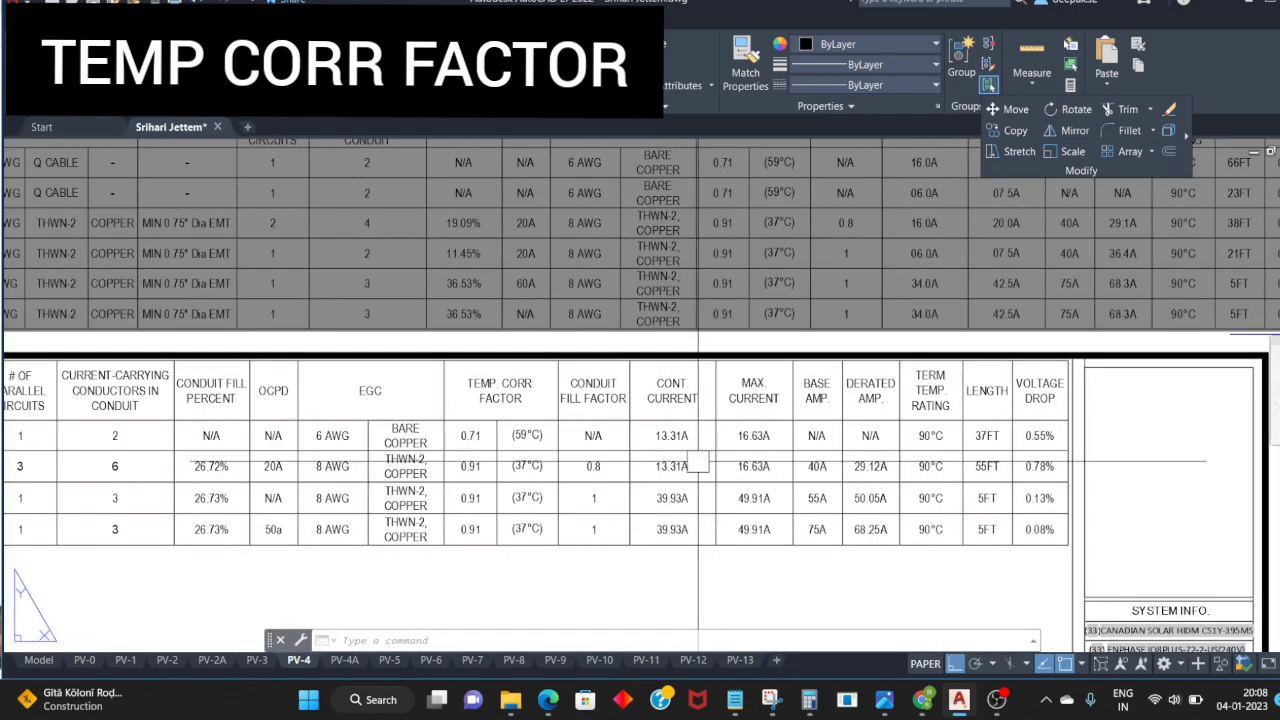
middle_drag(698, 466, 766, 436)
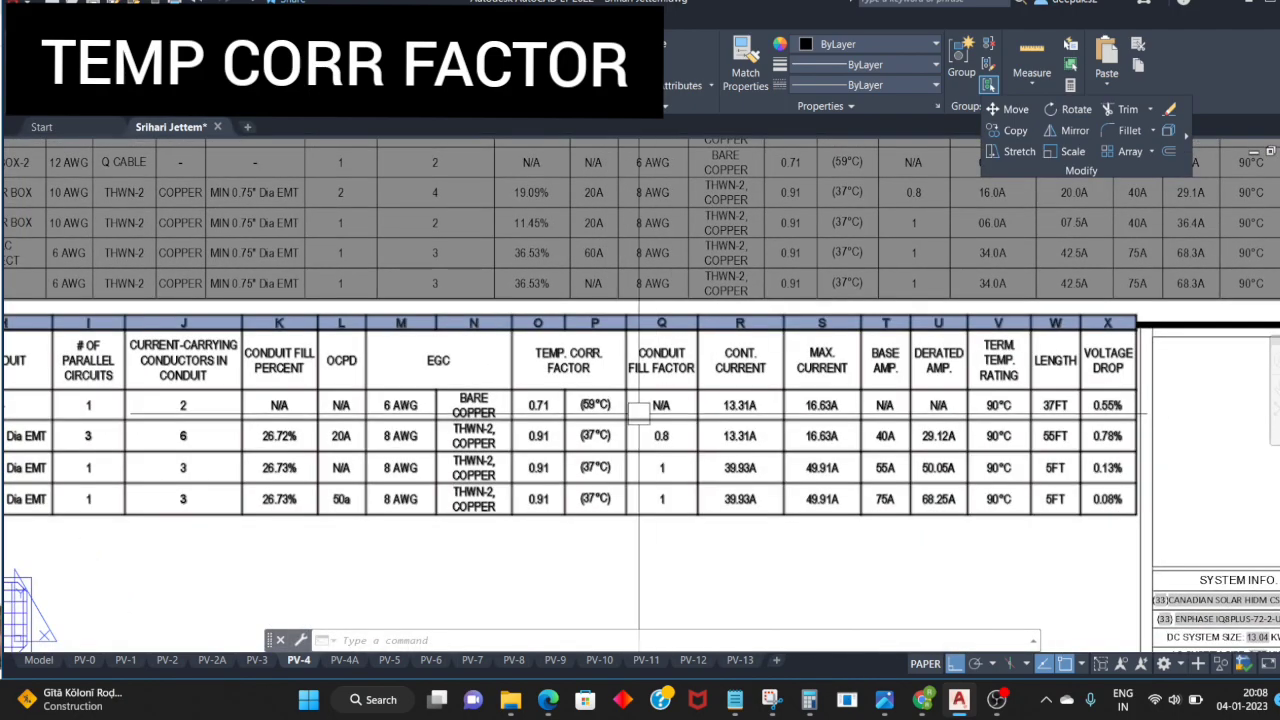
scroll(639, 410, up, 2)
scroll(731, 371, up, 1)
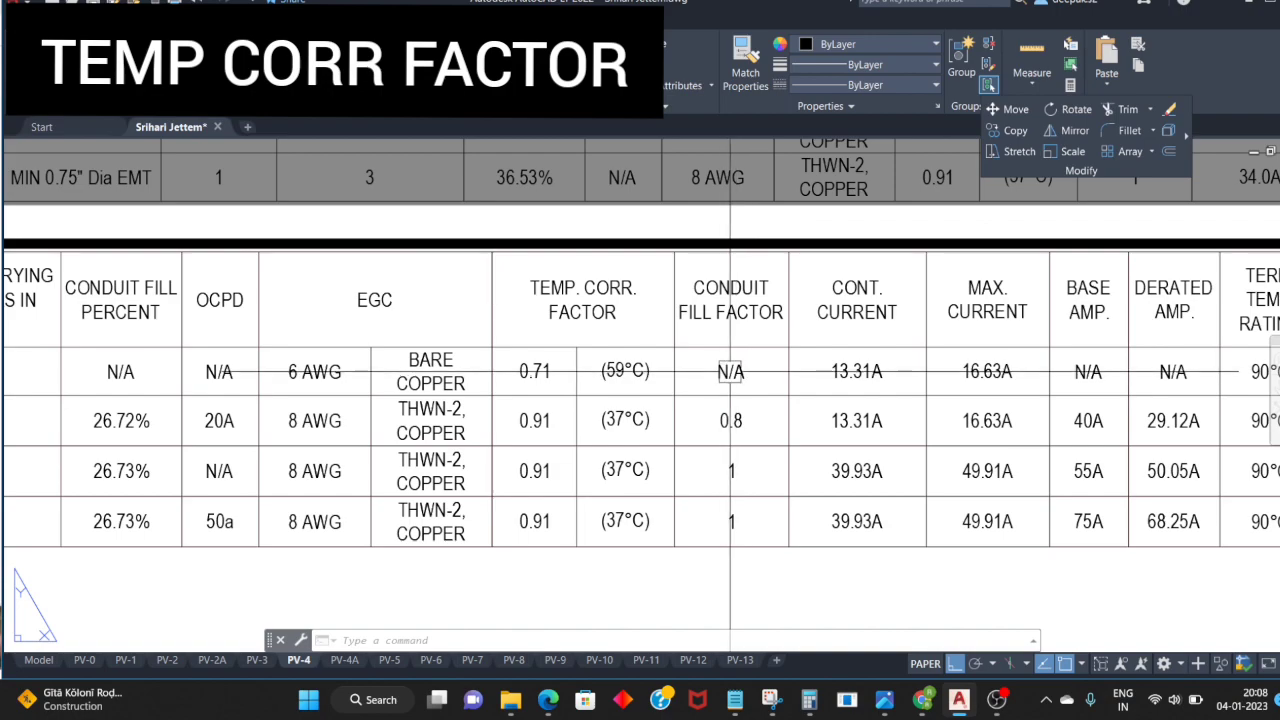
middle_drag(731, 371, 870, 361)
scroll(679, 369, down, 2)
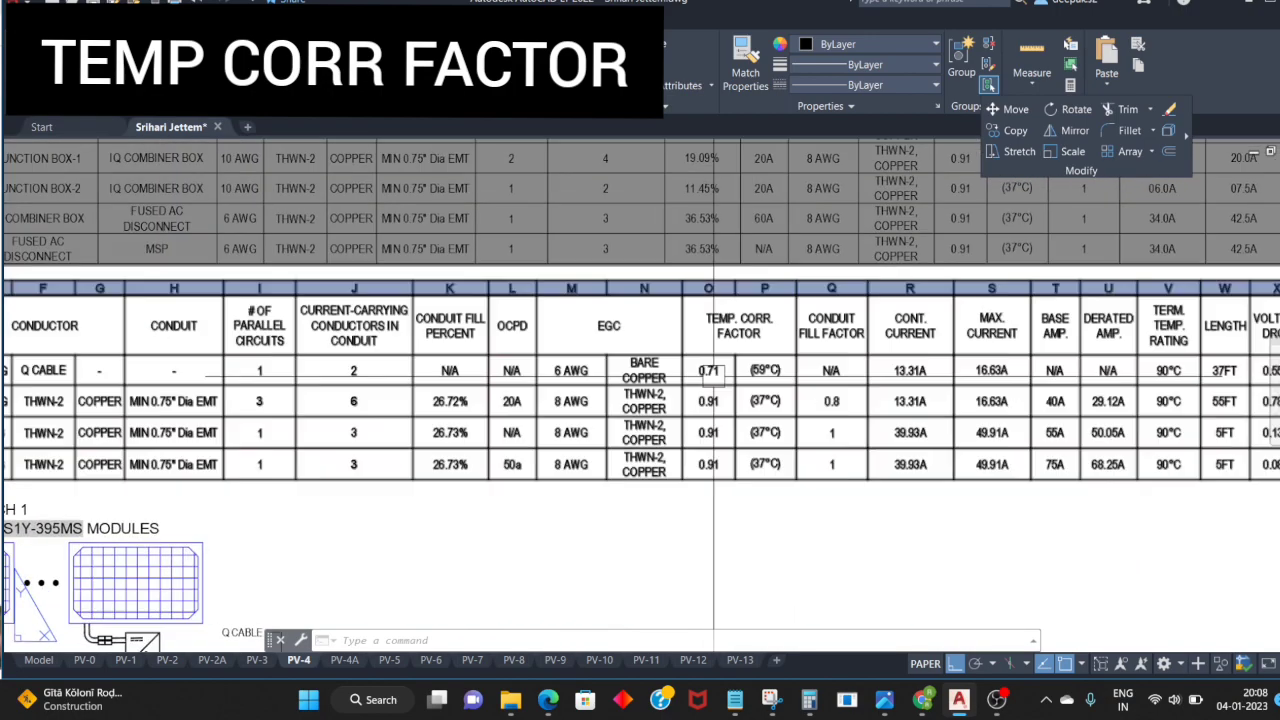
scroll(710, 401, down, 2)
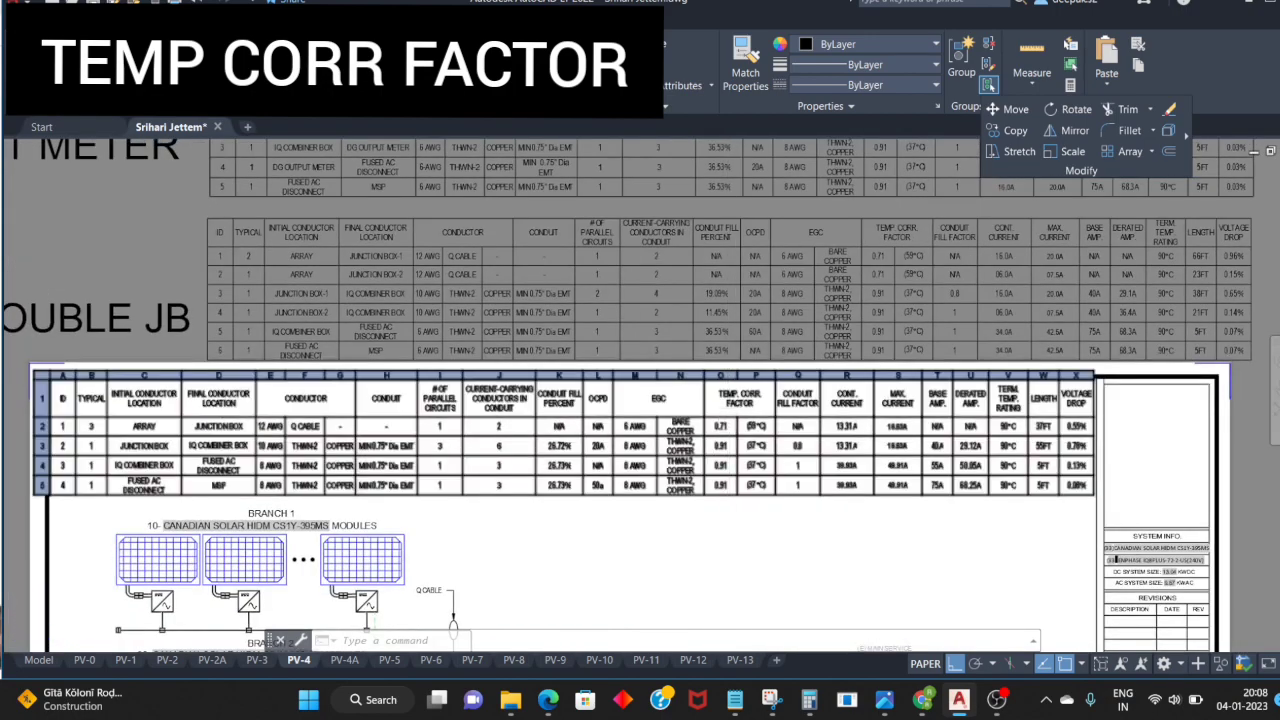
middle_drag(700, 200, 700, 460)
middle_drag(680, 220, 671, 520)
scroll(671, 520, up, 2)
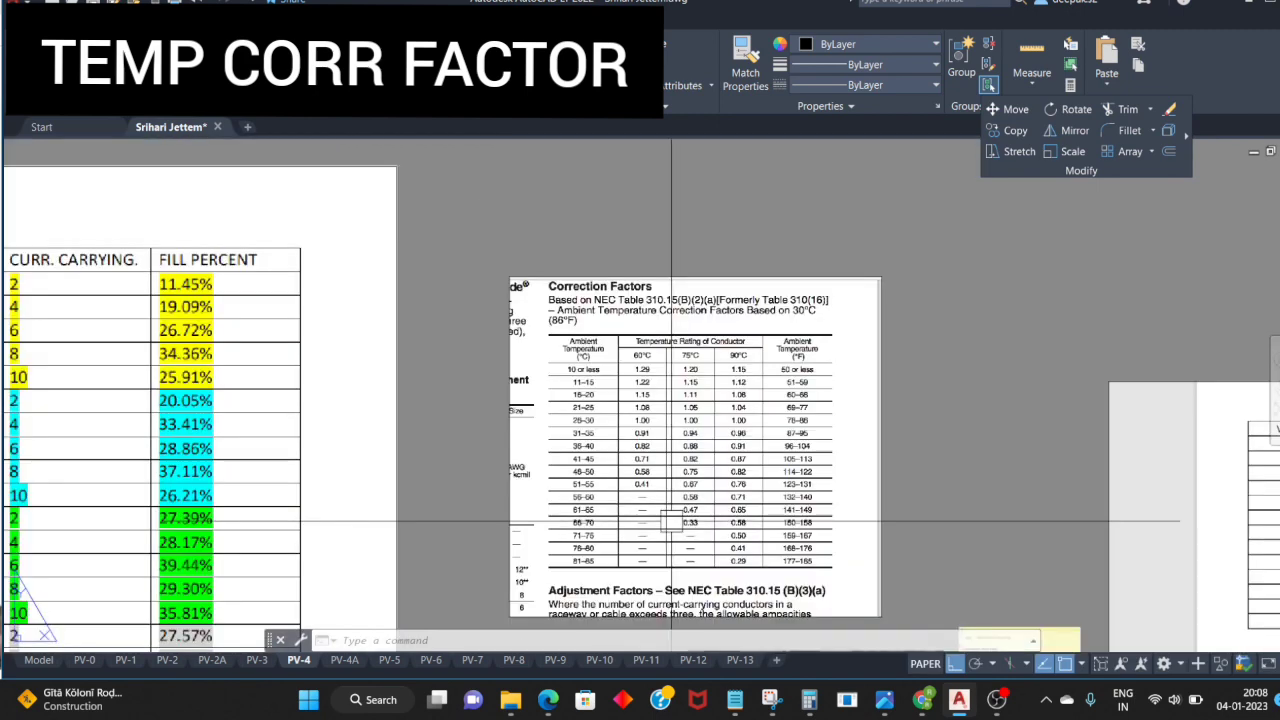
scroll(671, 520, up, 2)
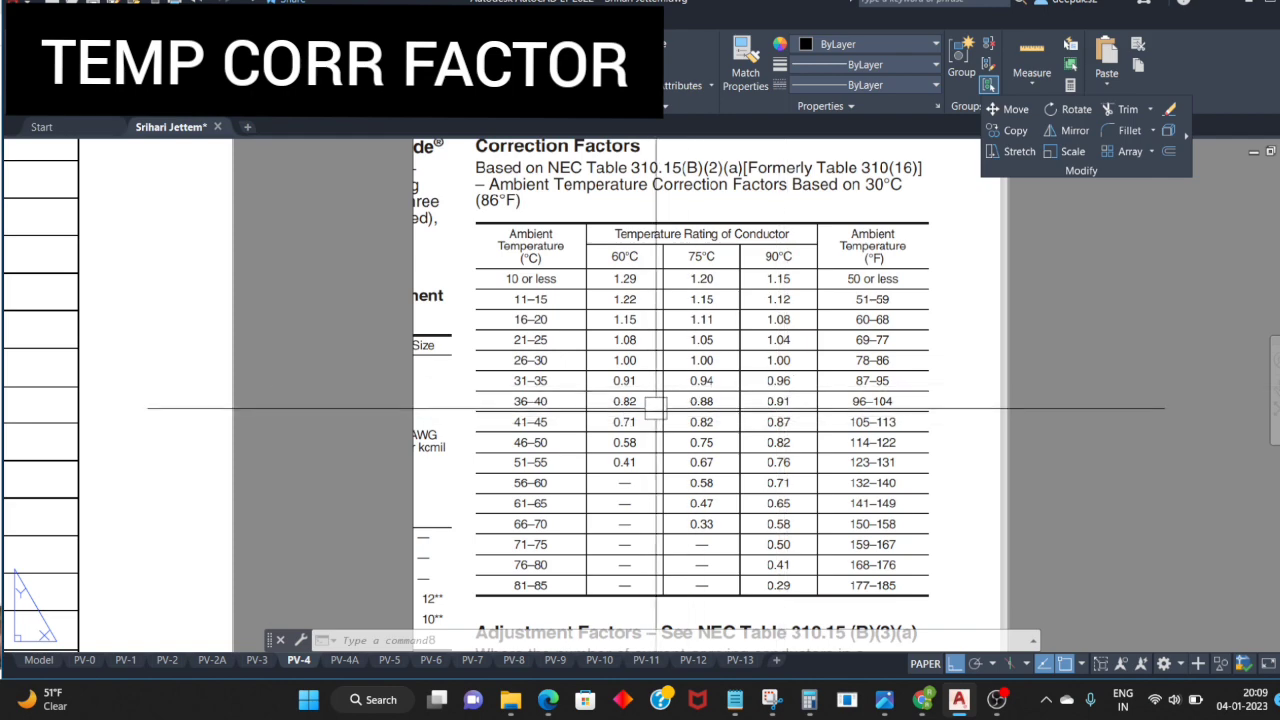
scroll(792, 406, down, 5)
scroll(792, 466, up, 2)
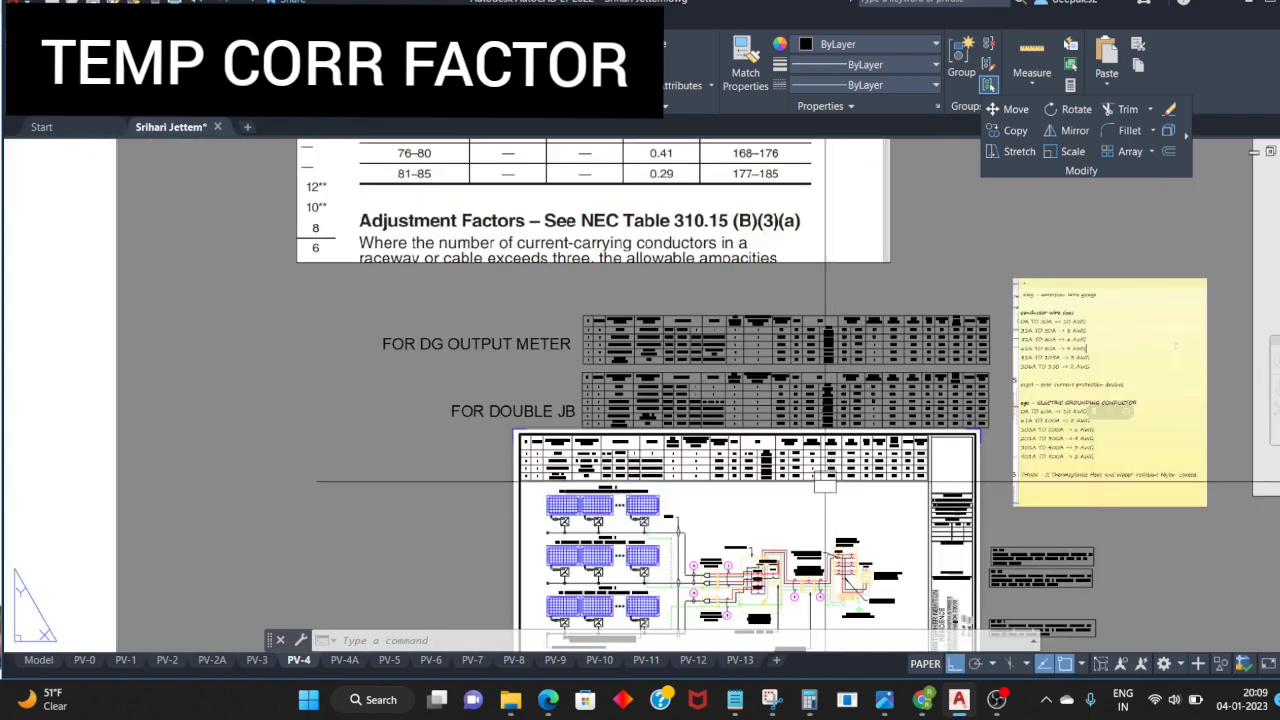
scroll(792, 466, up, 3)
scroll(792, 466, up, 2)
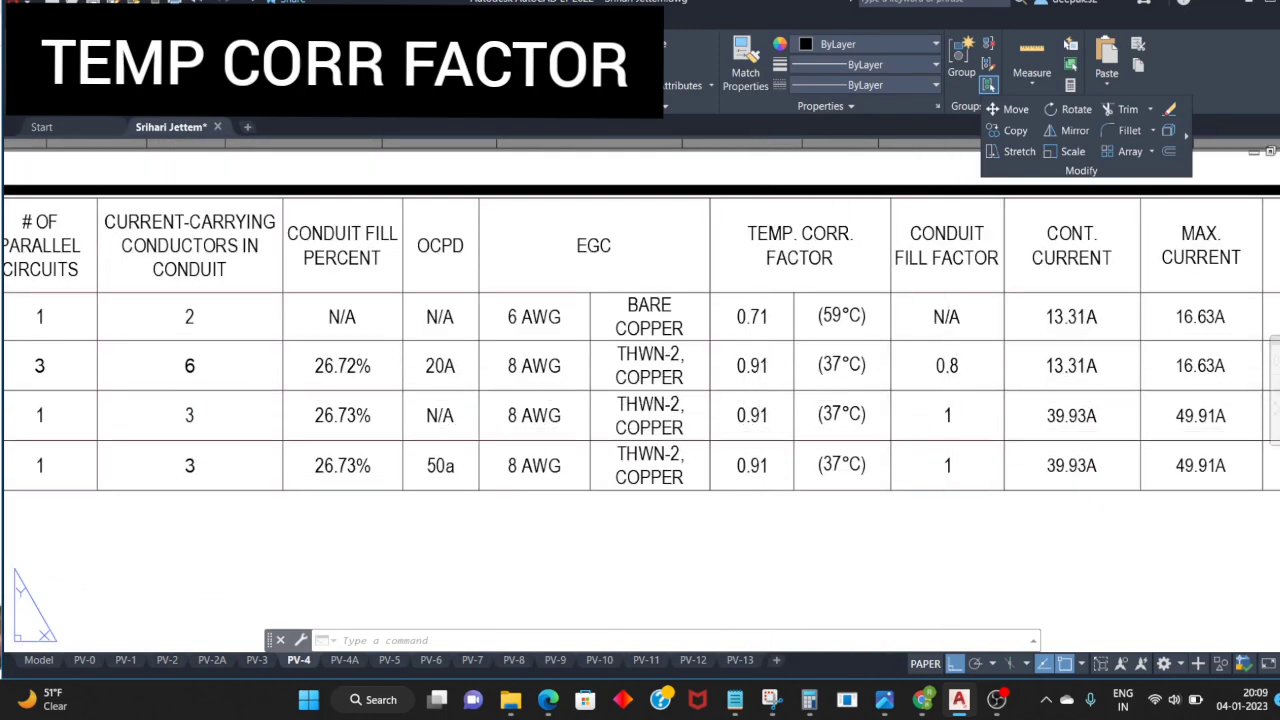
middle_drag(900, 441, 613, 415)
middle_drag(643, 290, 657, 414)
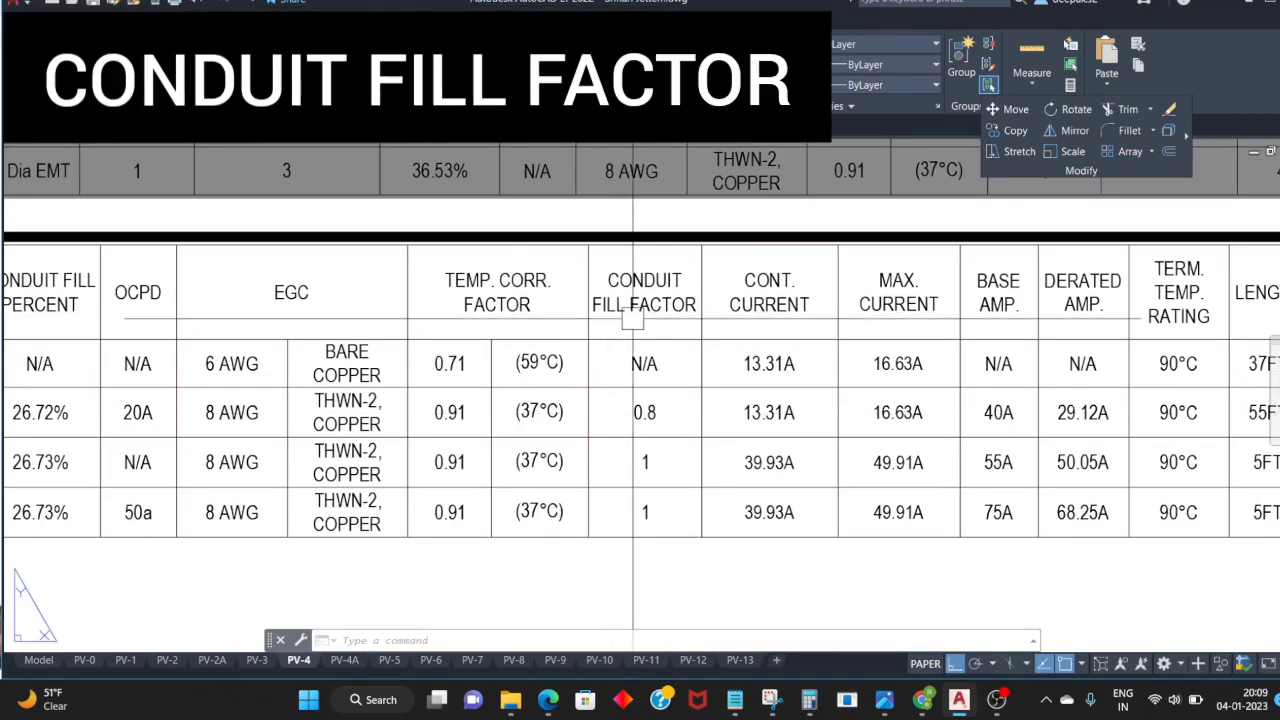
scroll(703, 360, down, 2)
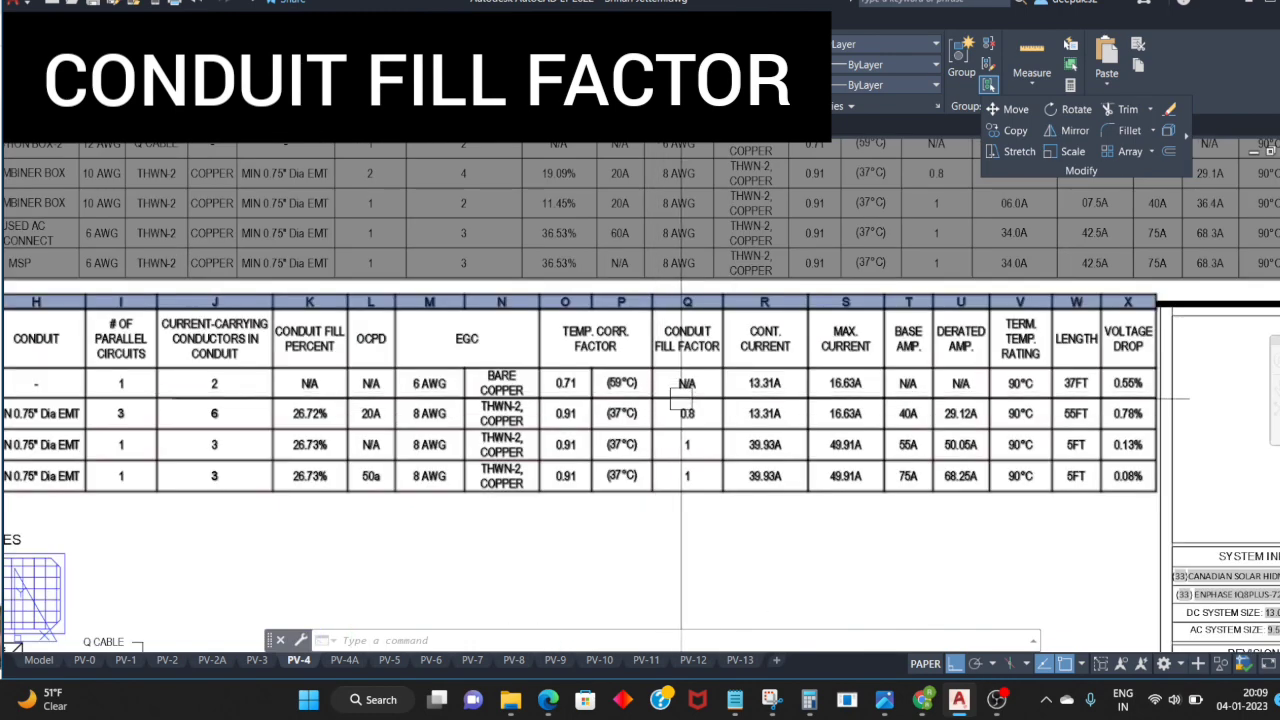
scroll(691, 391, down, 3)
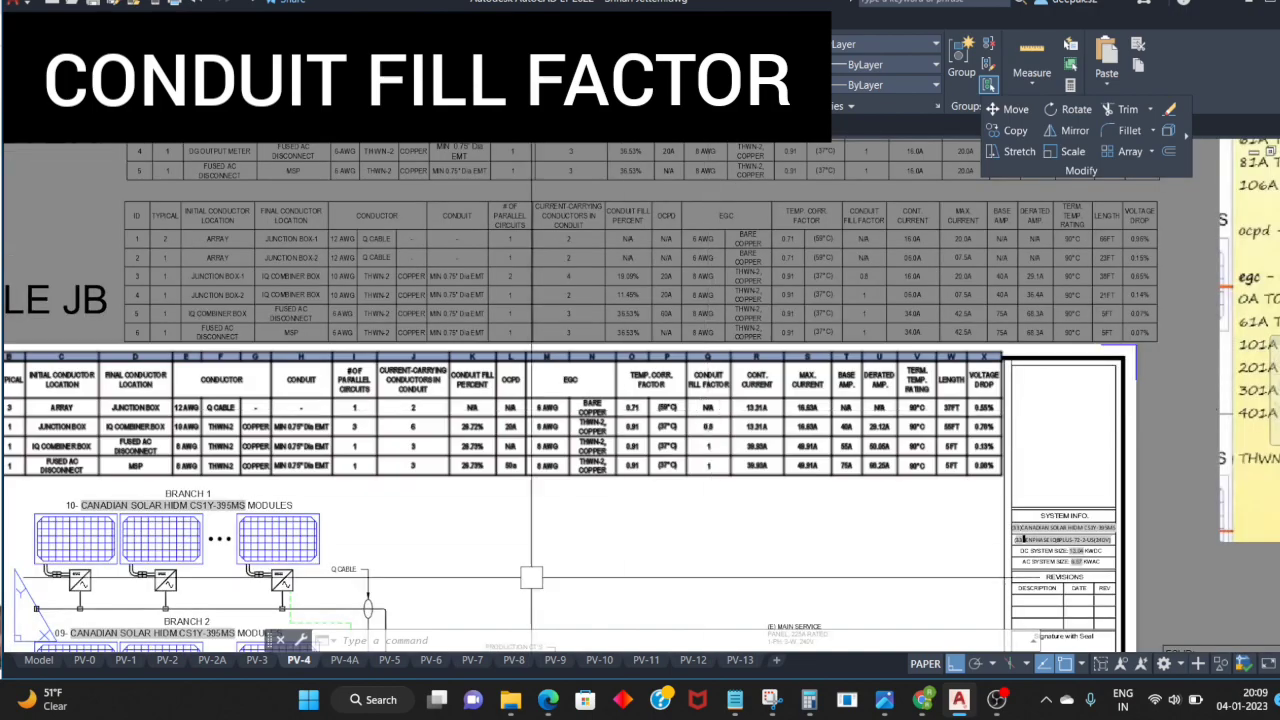
click(346, 661)
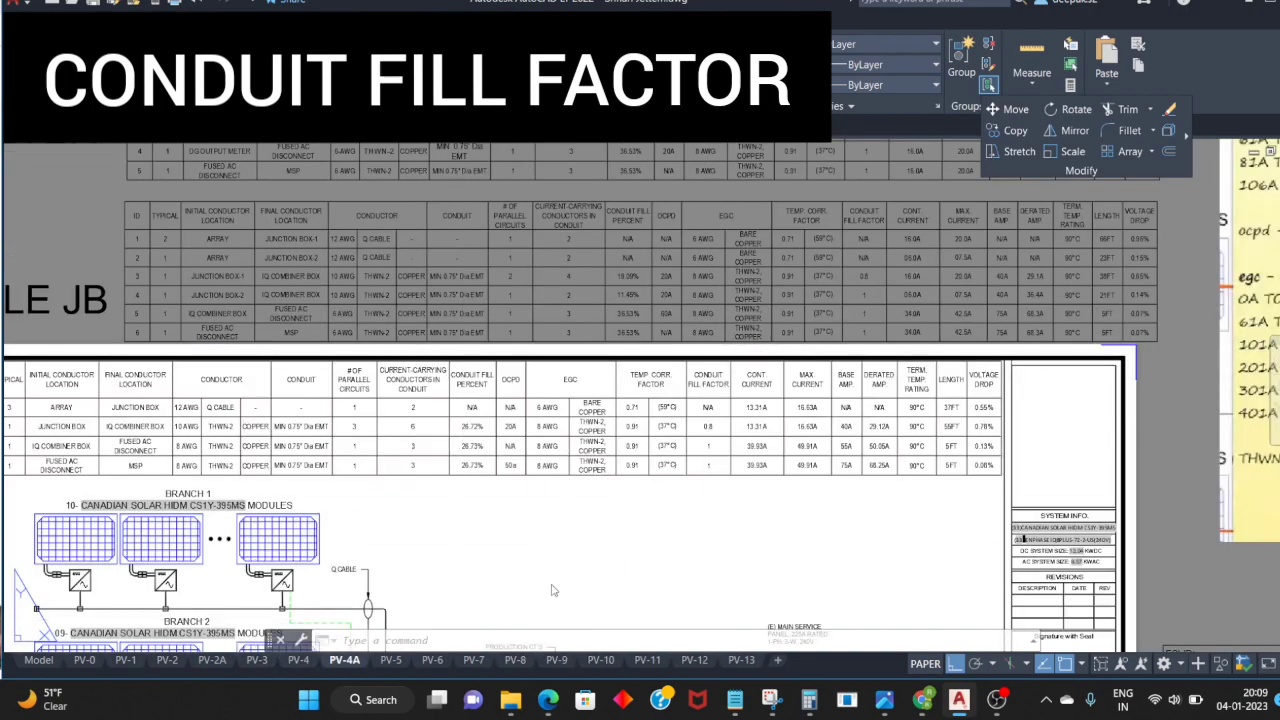
scroll(454, 350, up, 3)
scroll(520, 390, up, 2)
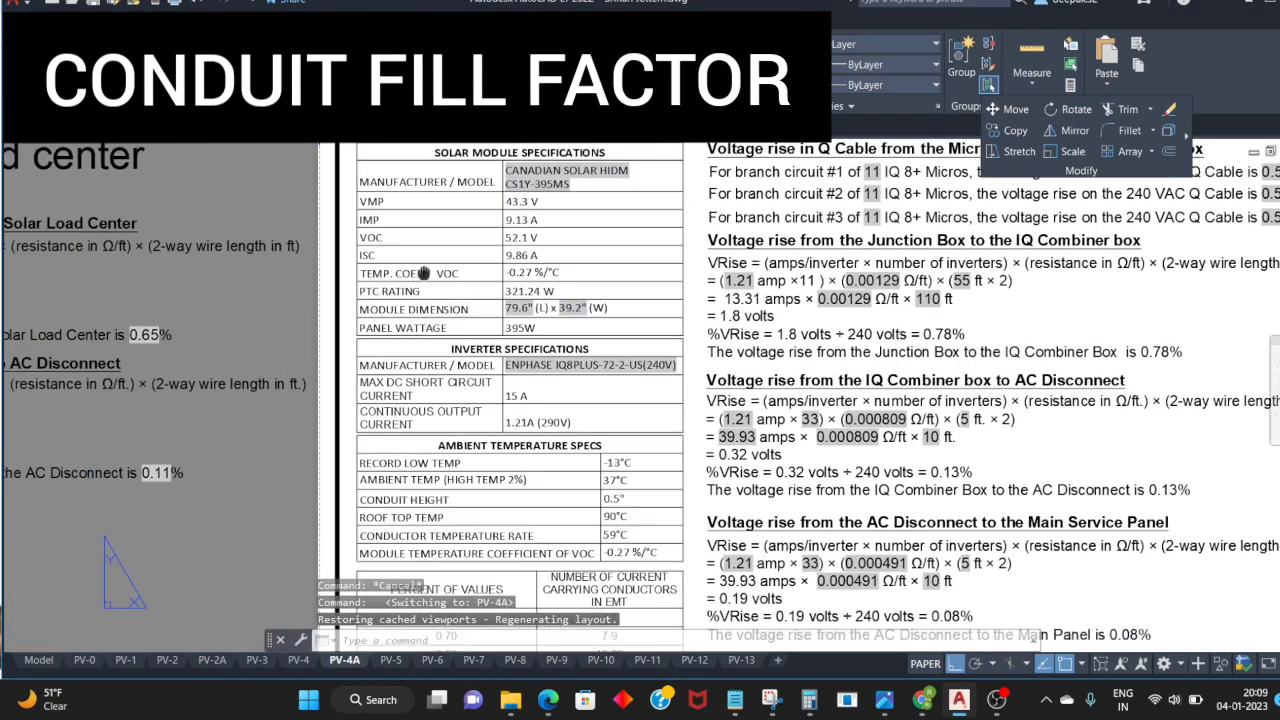
scroll(580, 420, up, 1)
scroll(620, 438, up, 1)
scroll(620, 438, up, 3)
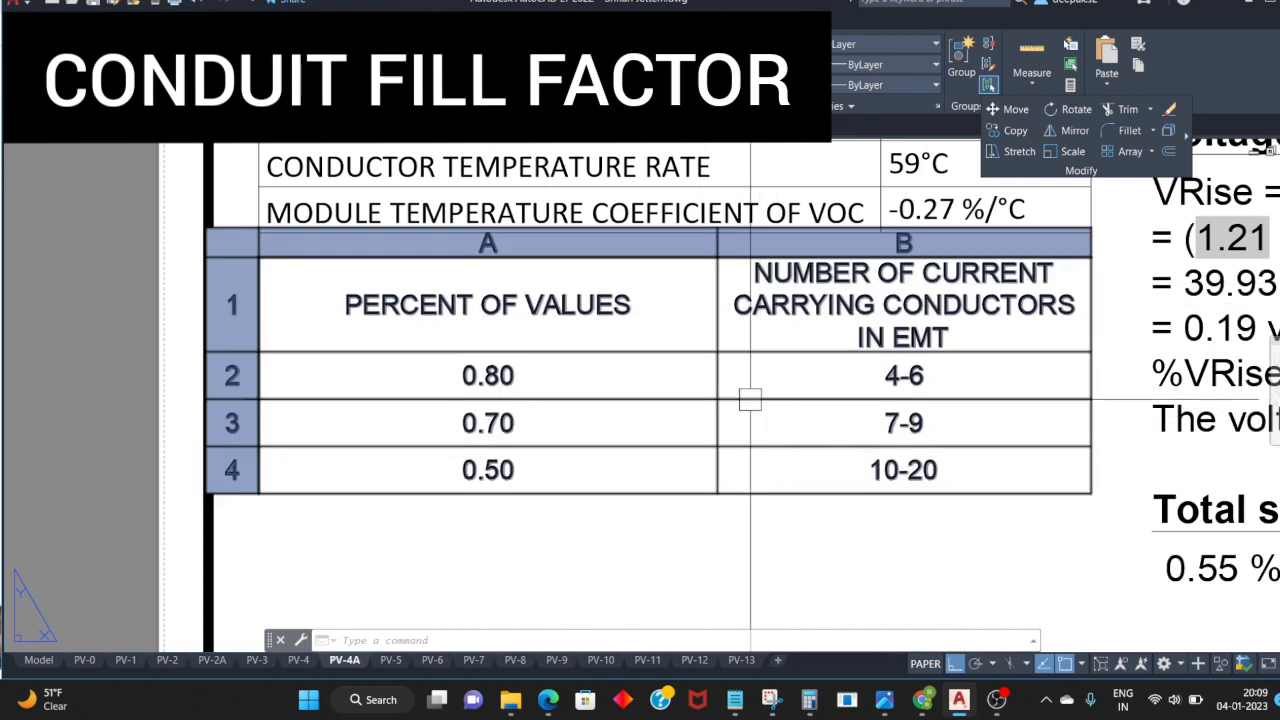
click(301, 661)
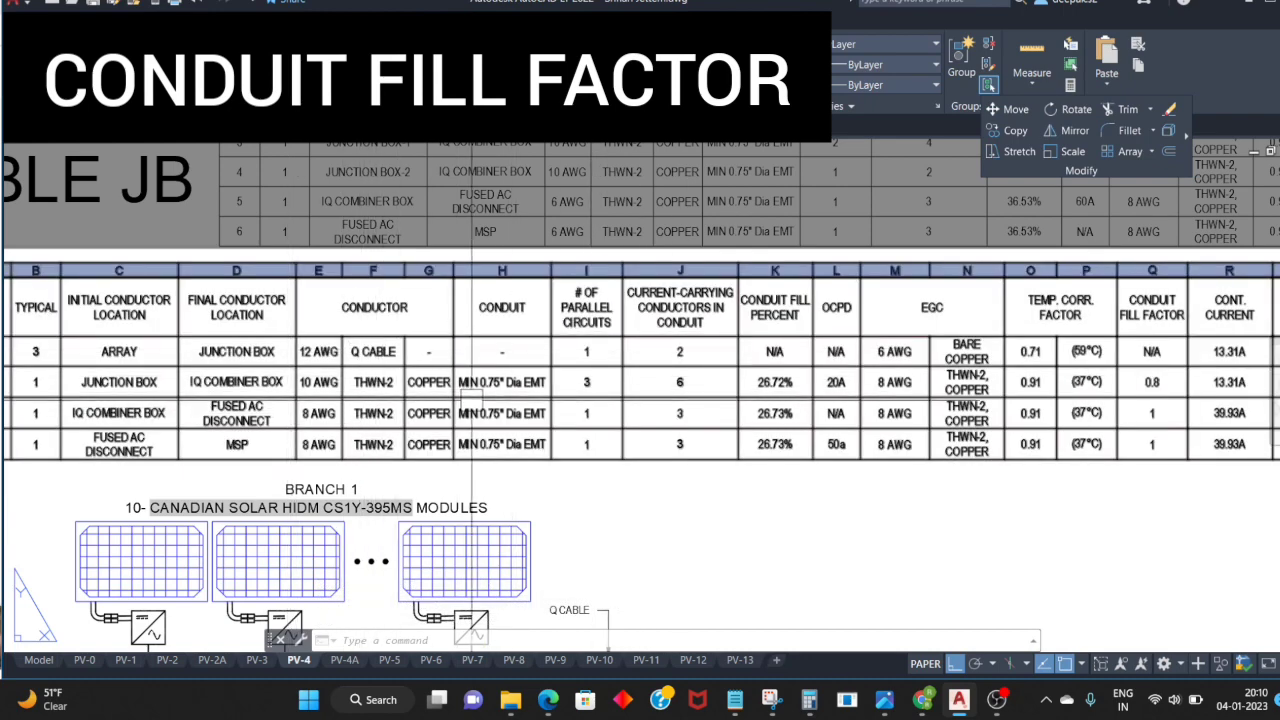
middle_drag(457, 413, 494, 416)
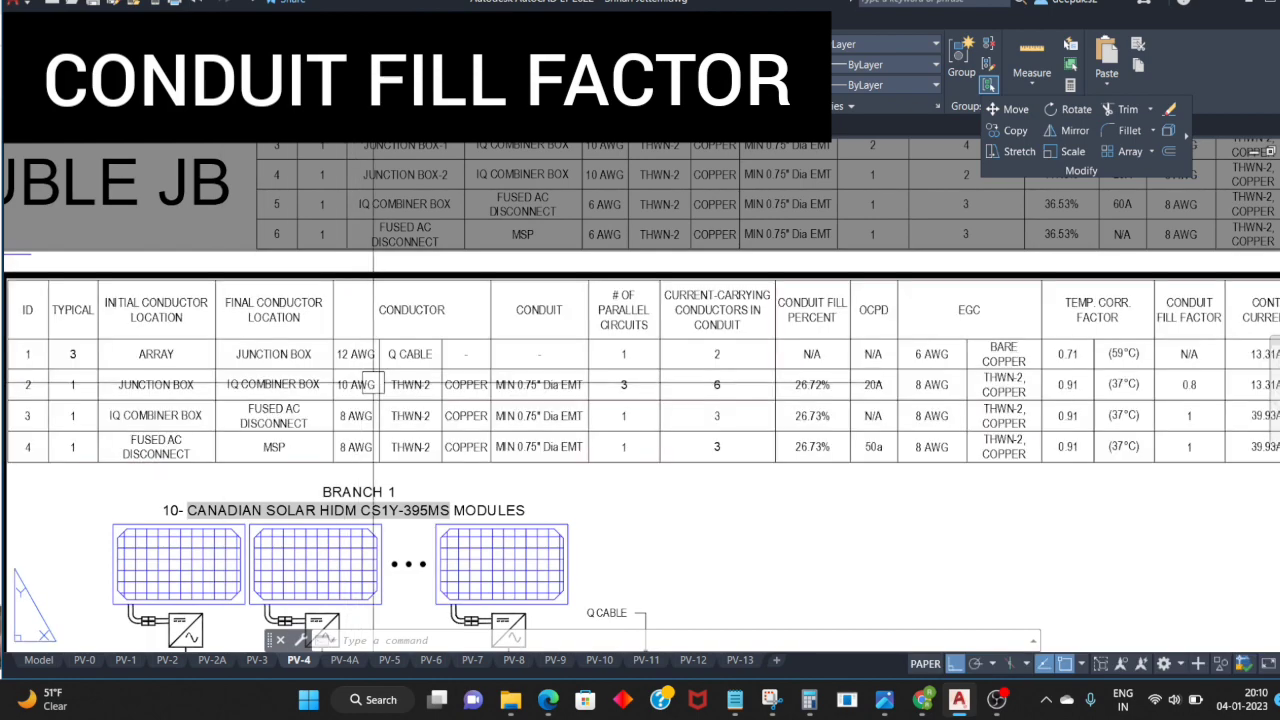
key(Escape)
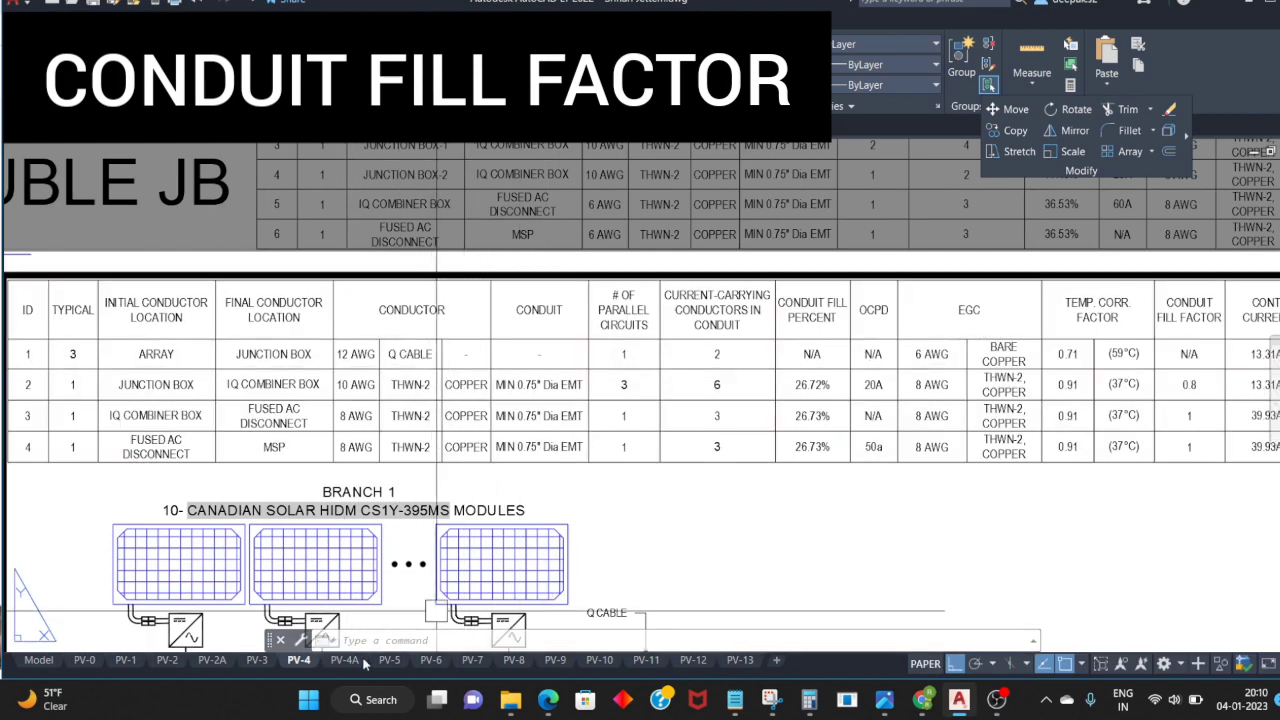
click(344, 660)
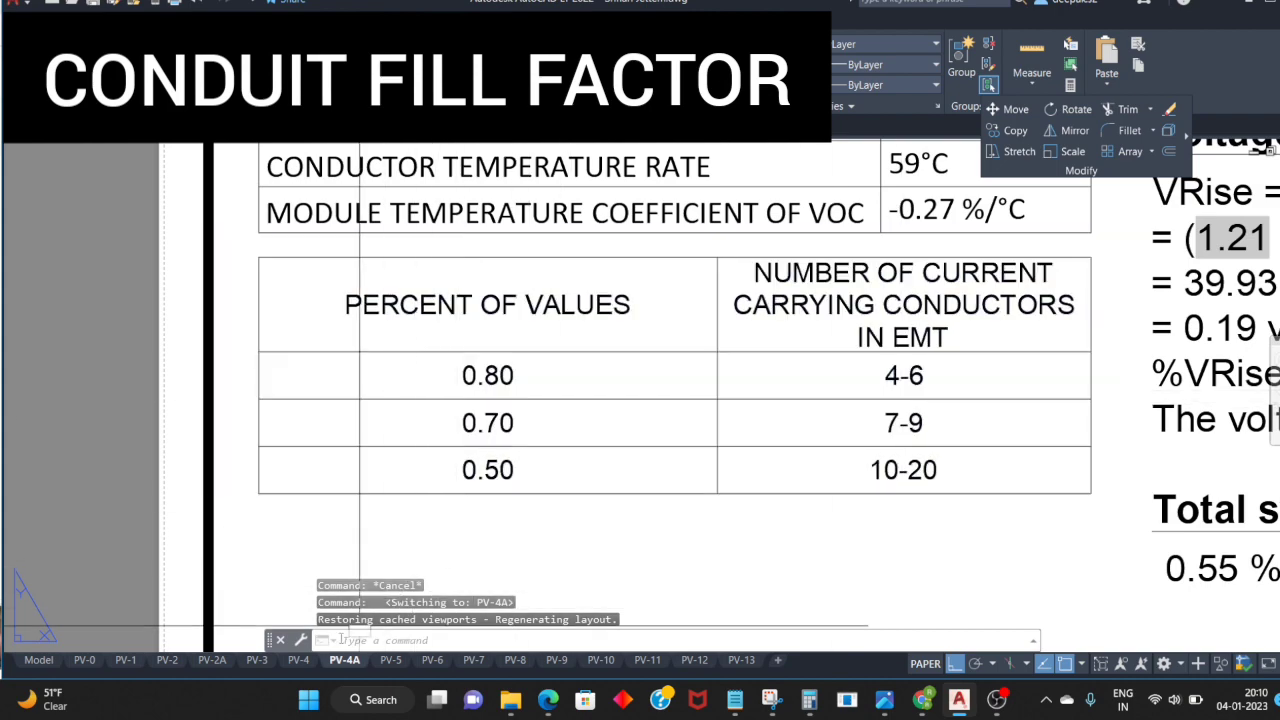
click(298, 662)
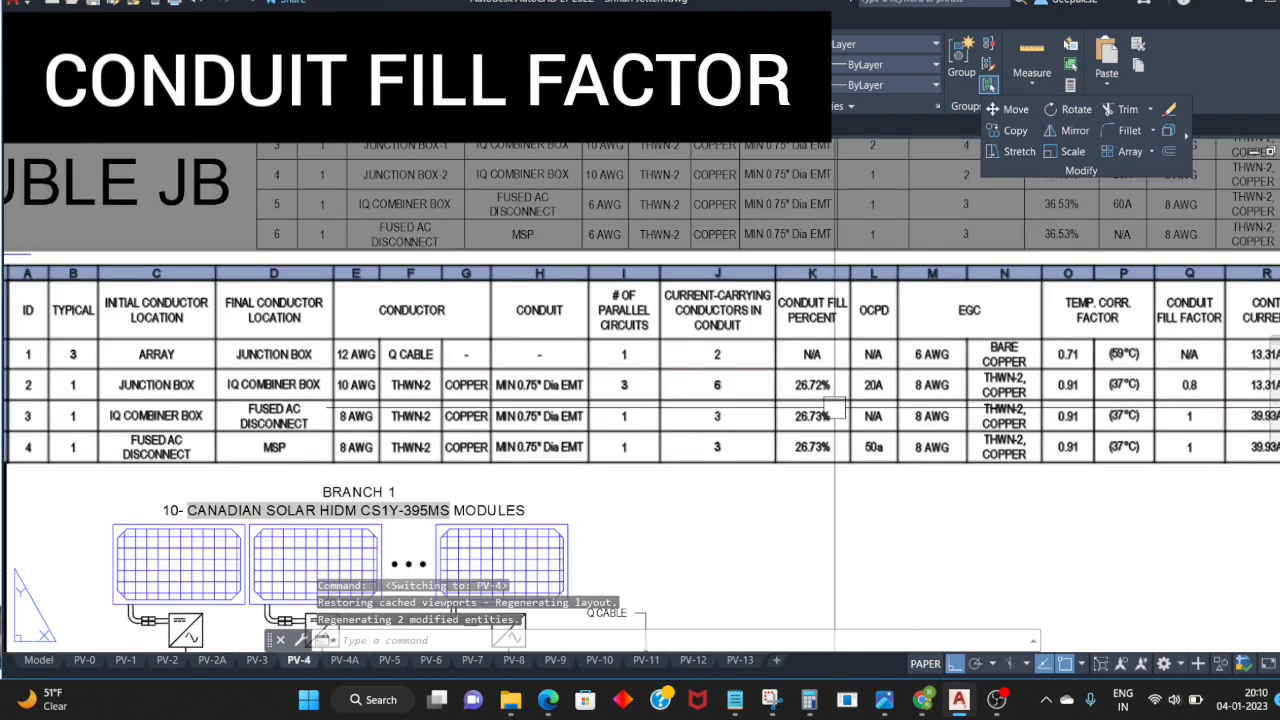
middle_drag(1031, 477, 917, 437)
scroll(1020, 366, up, 2)
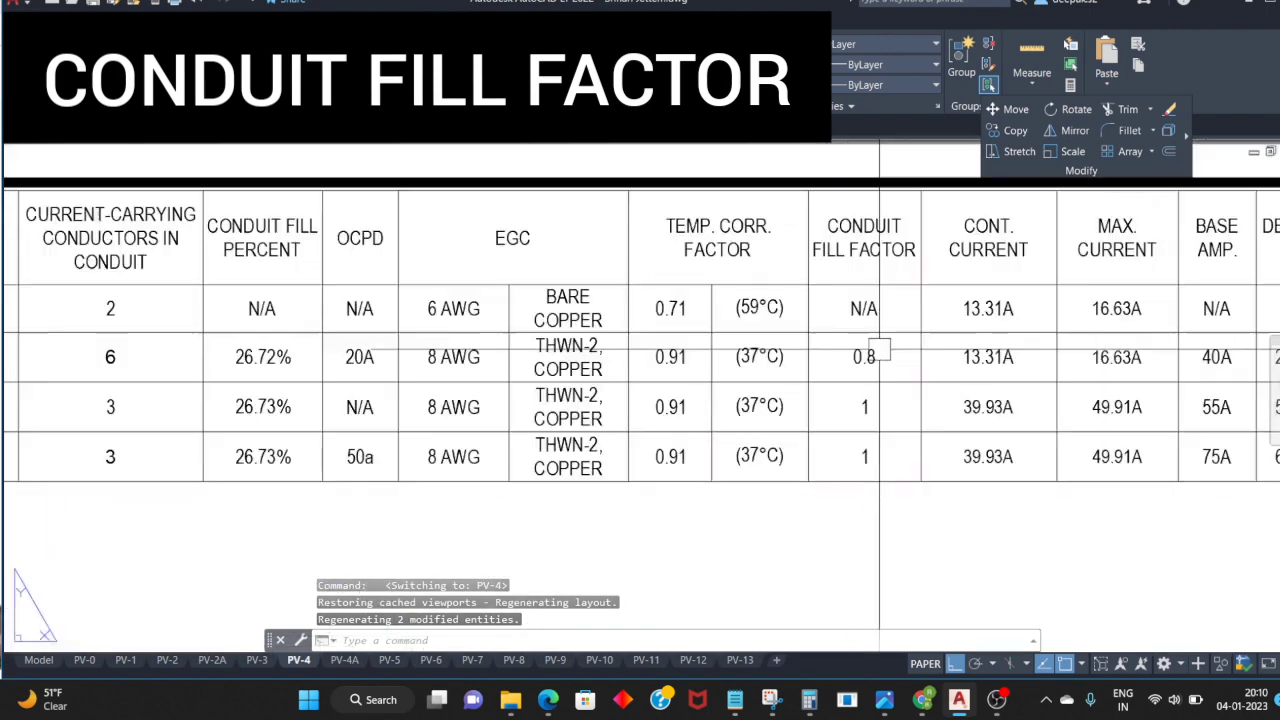
scroll(872, 370, down, 2)
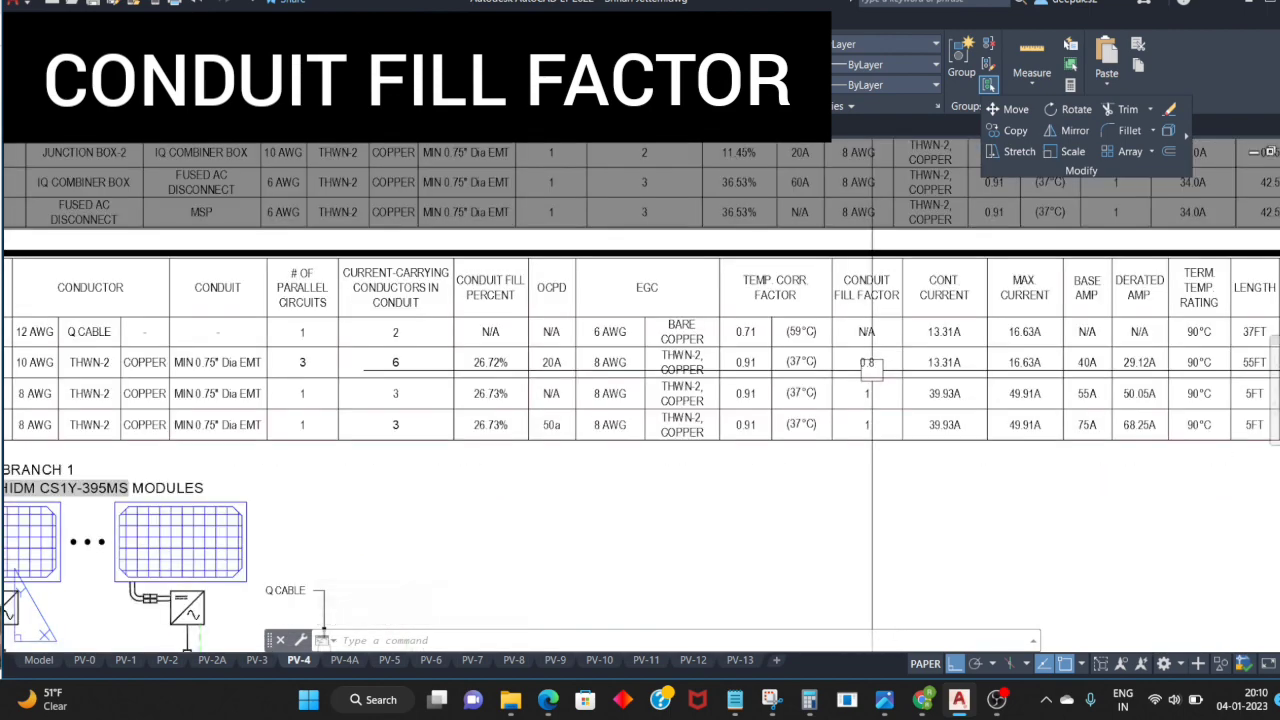
click(872, 393)
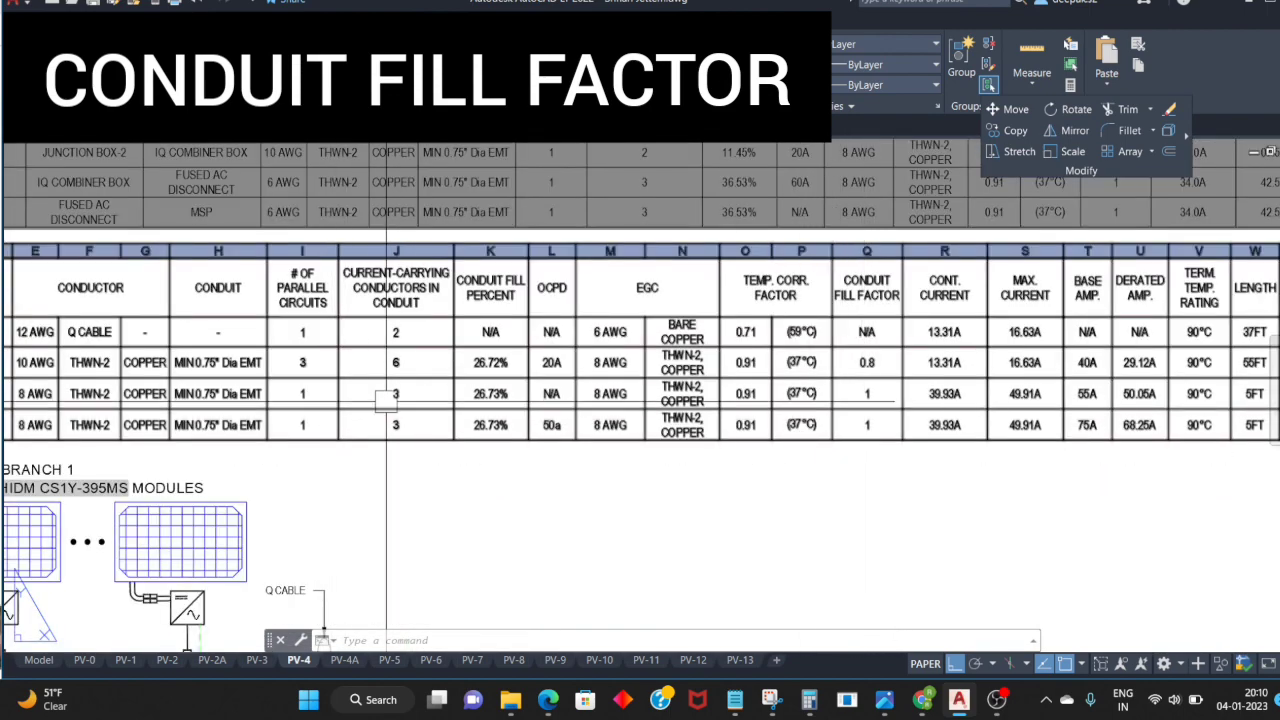
key(Escape)
click(344, 660)
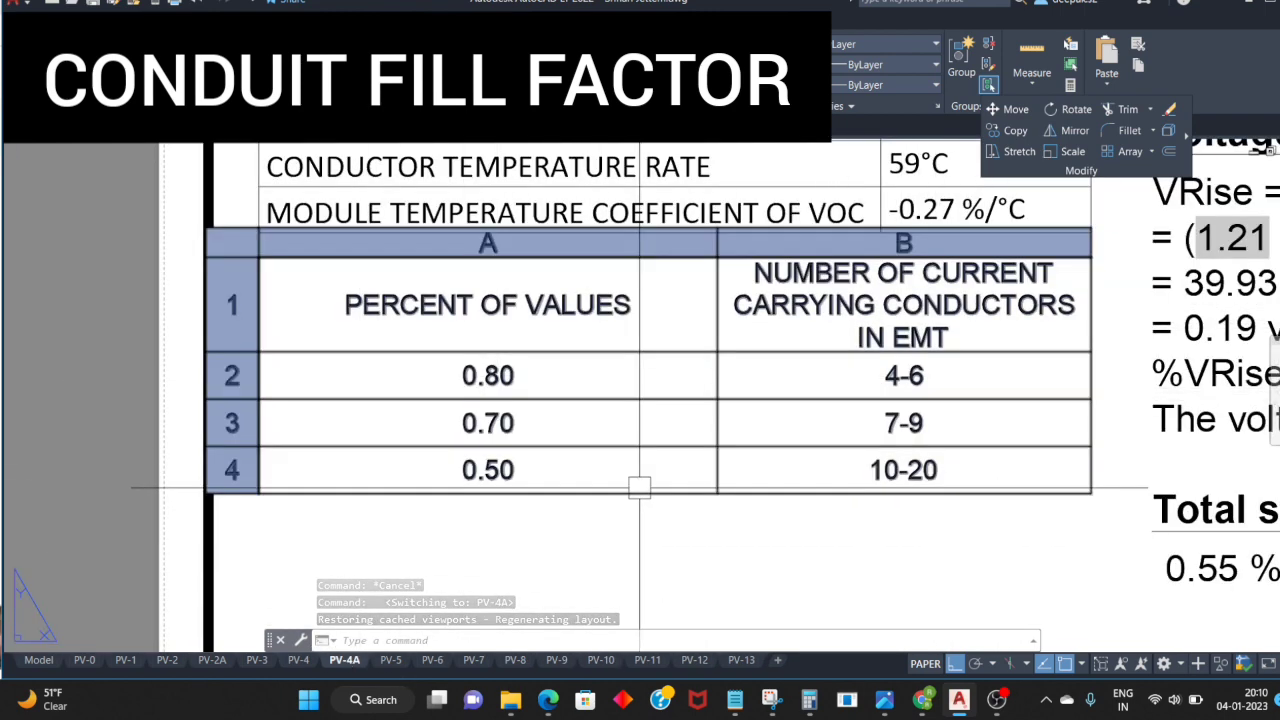
scroll(710, 410, down, 2)
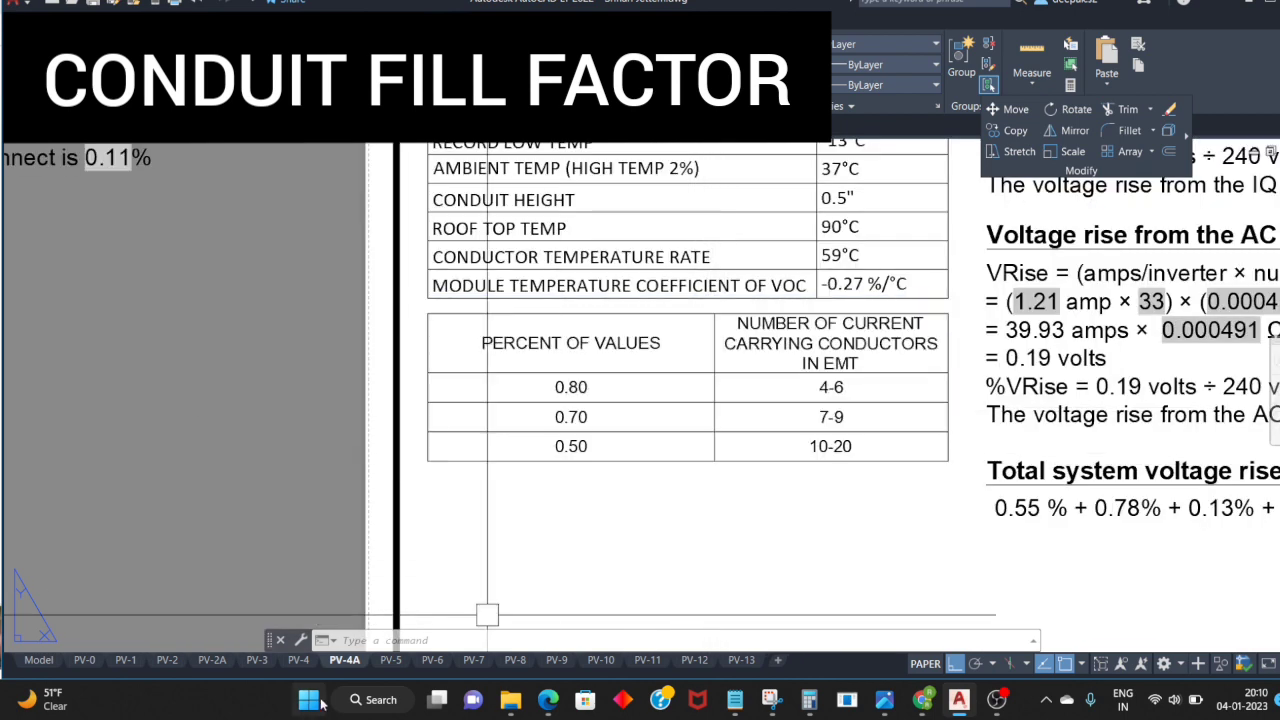
click(298, 660)
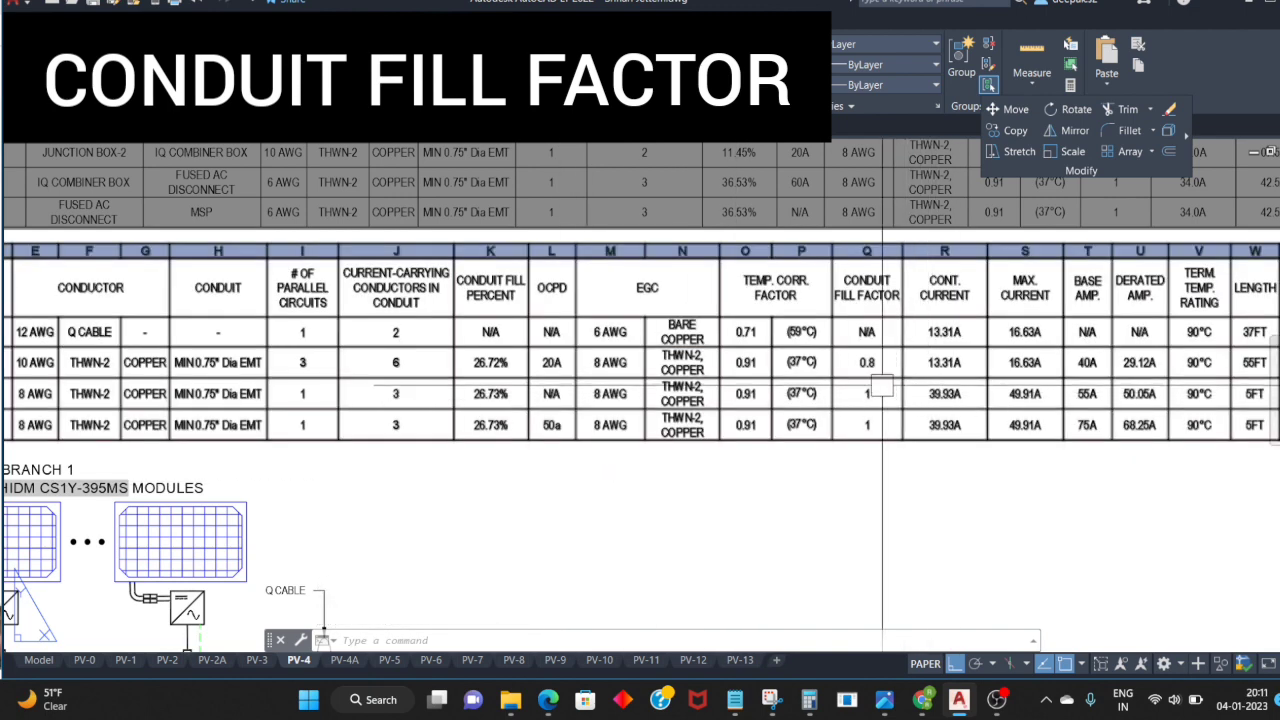
middle_drag(187, 410, 275, 408)
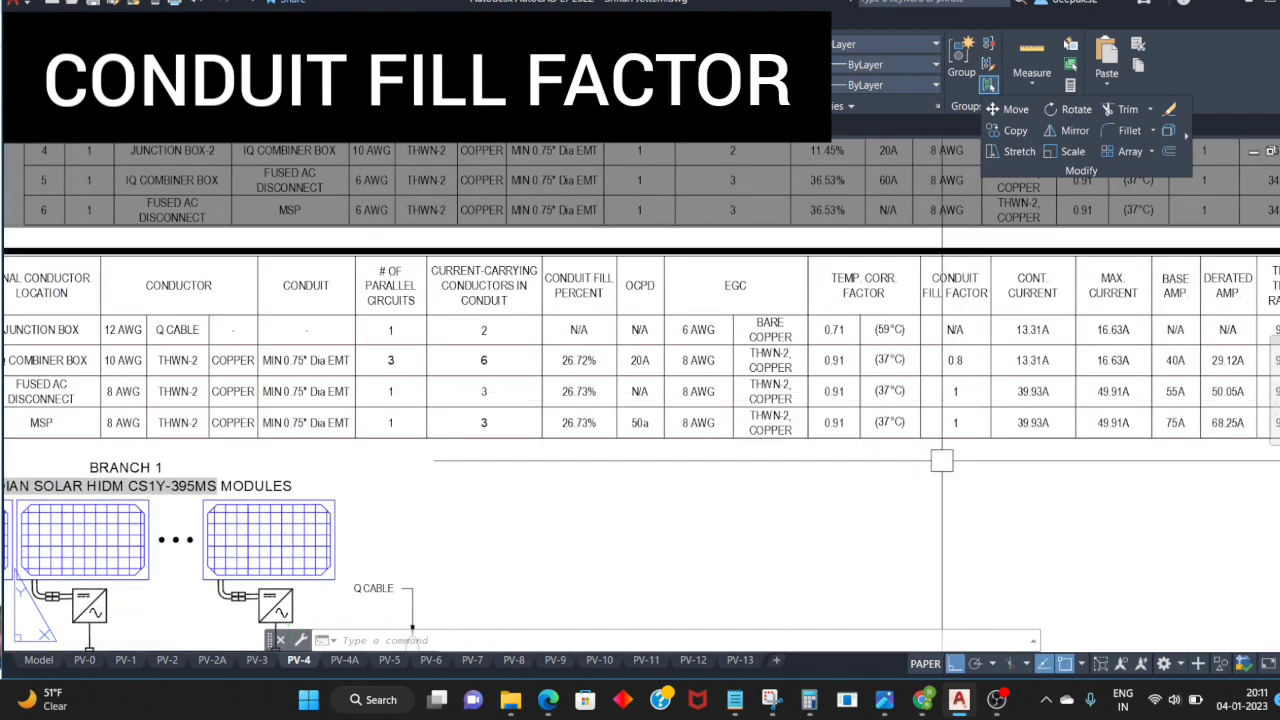
middle_drag(965, 414, 945, 418)
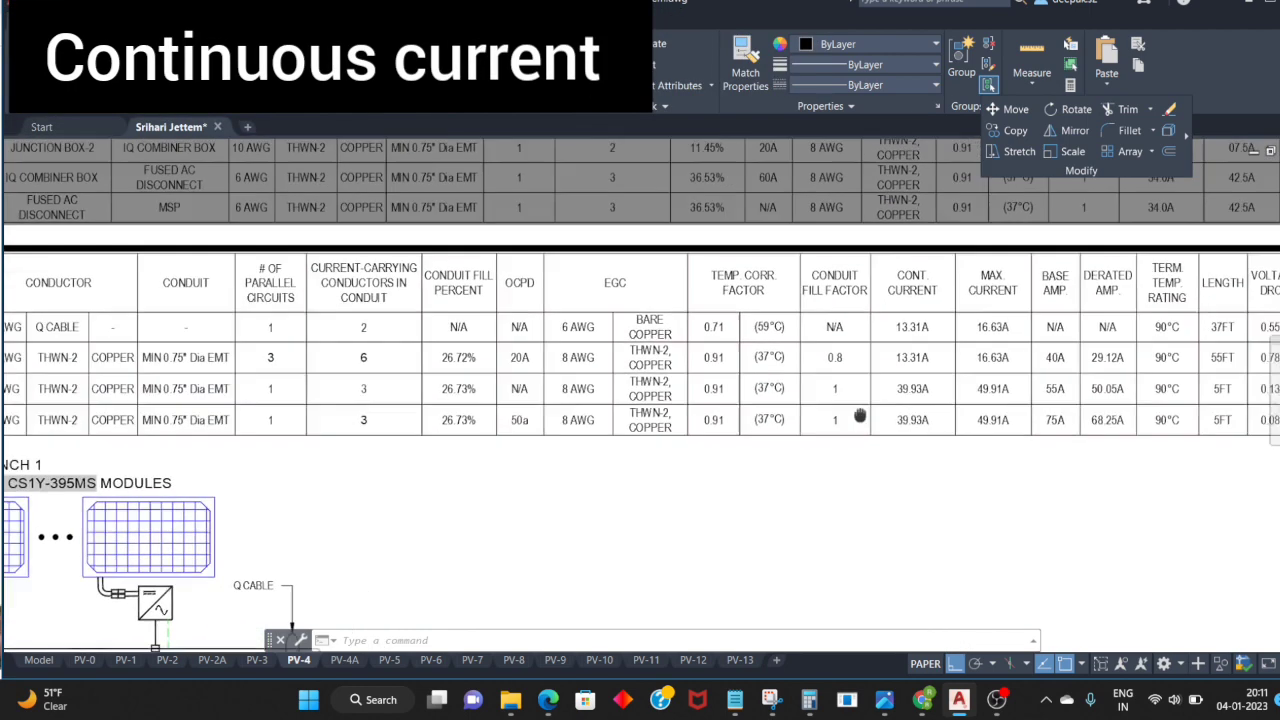
Step: Select the array row's 13.31A continuous current cell and work out the new current in Calculator
middle_drag(857, 417, 569, 407)
scroll(735, 324, up, 2)
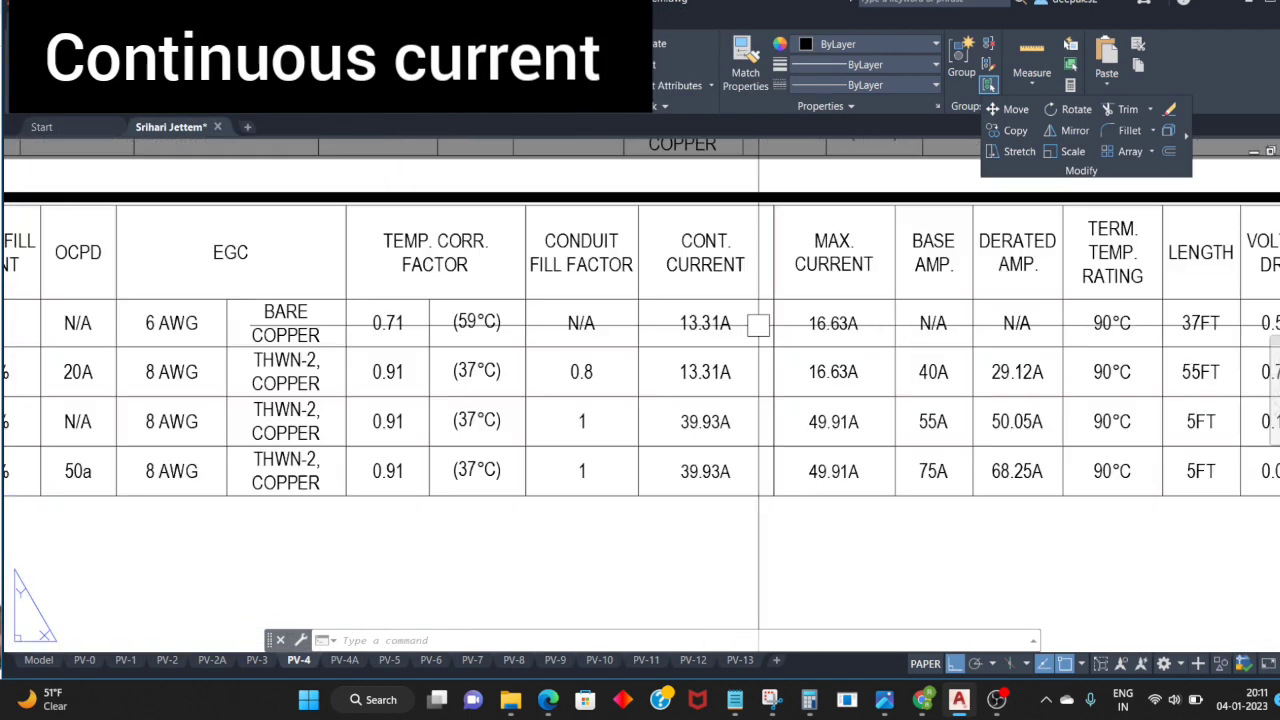
scroll(617, 440, down, 3)
scroll(613, 445, up, 1)
scroll(697, 296, up, 2)
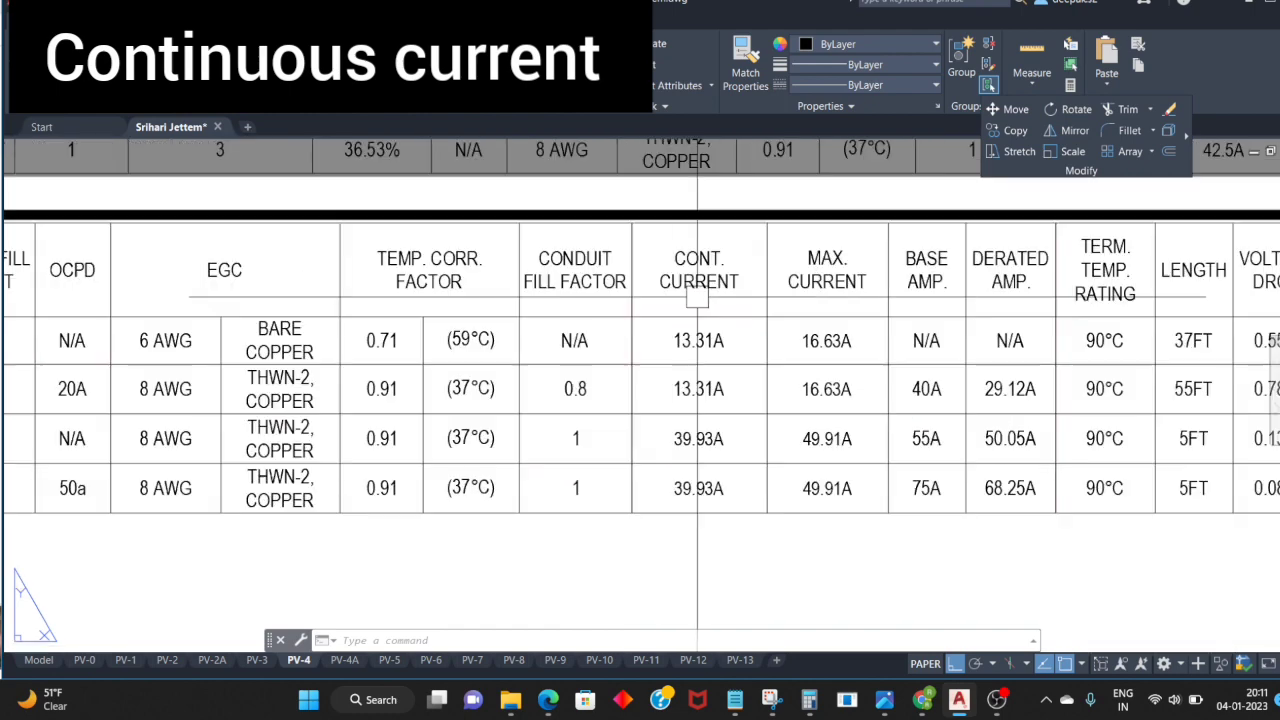
click(694, 352)
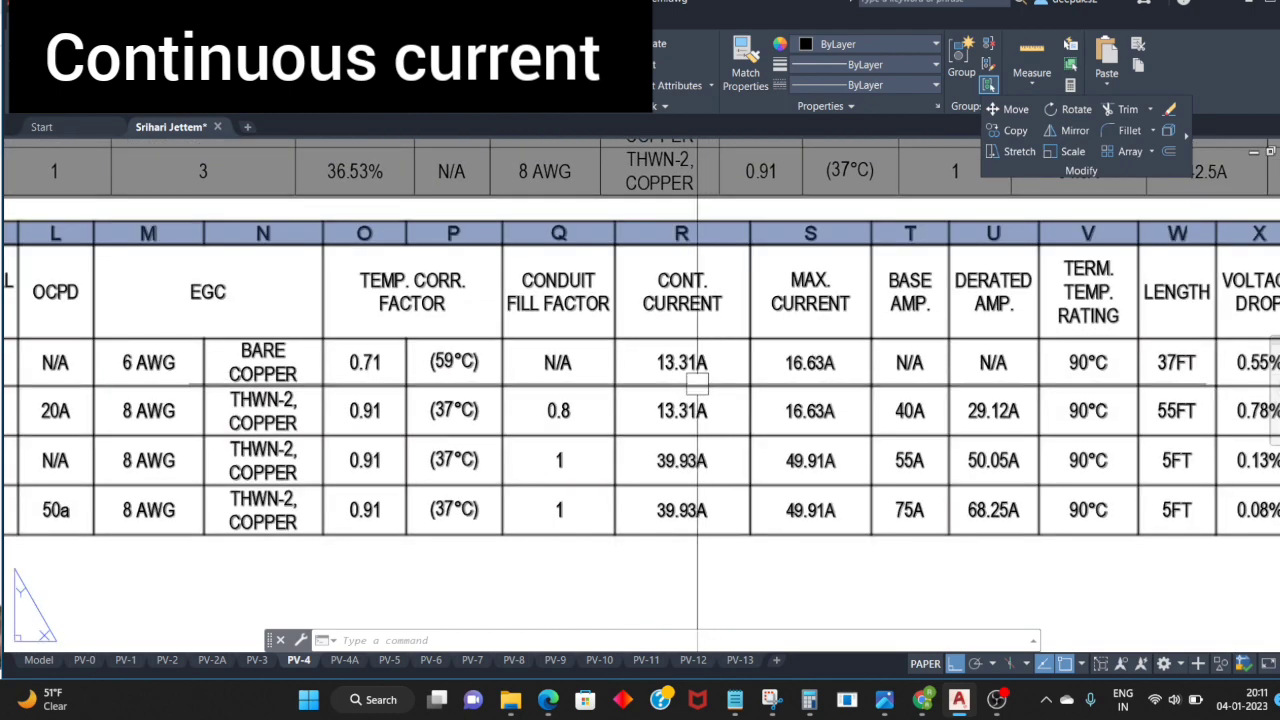
scroll(694, 362, down, 2)
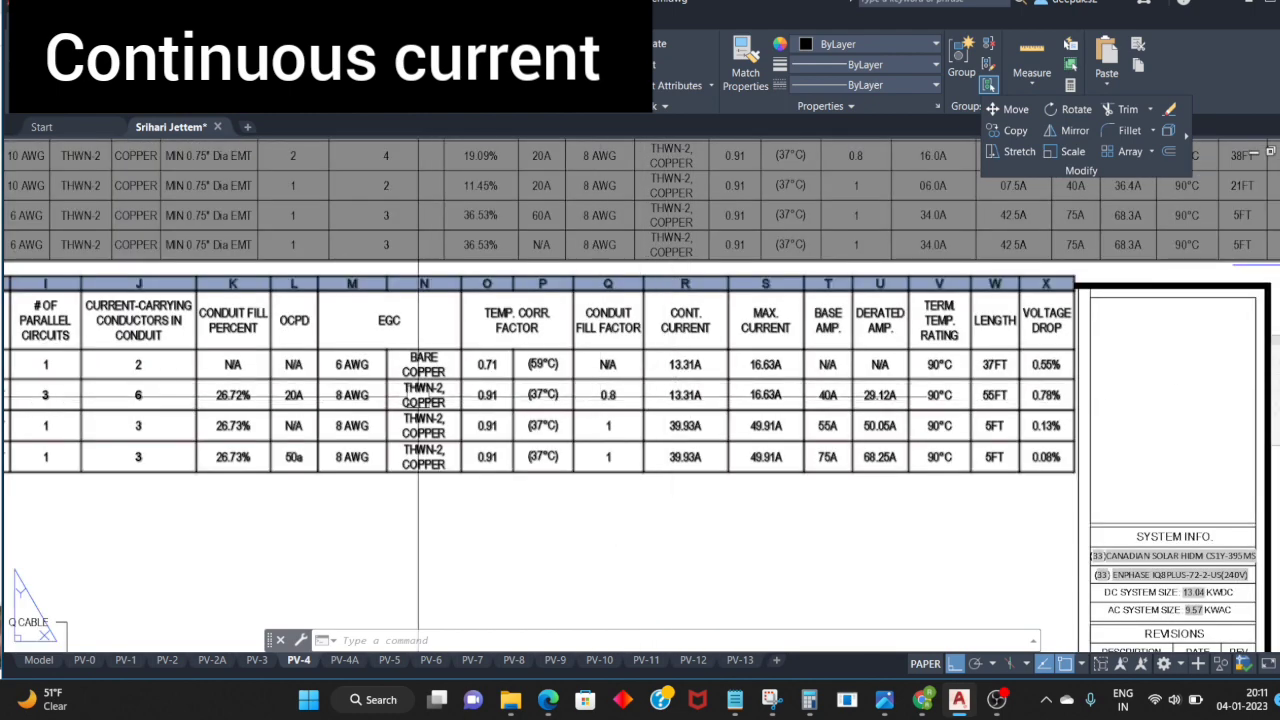
middle_drag(419, 395, 442, 400)
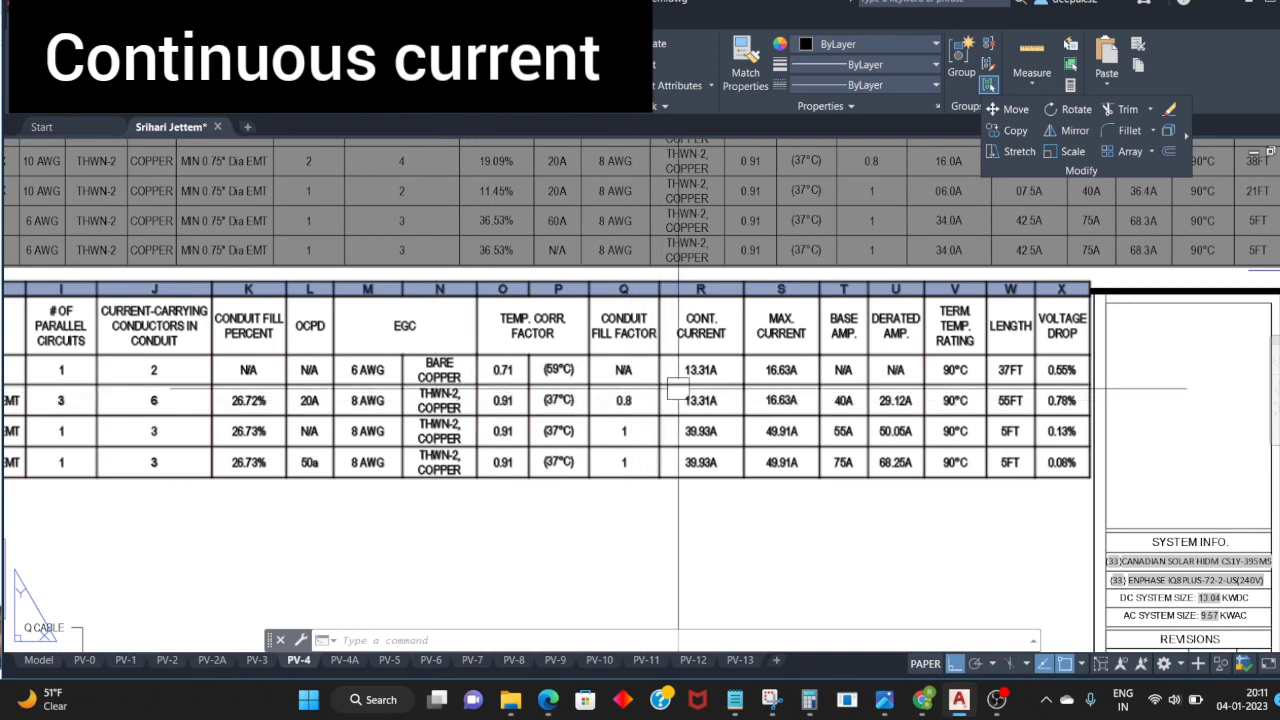
scroll(678, 390, up, 2)
click(816, 706)
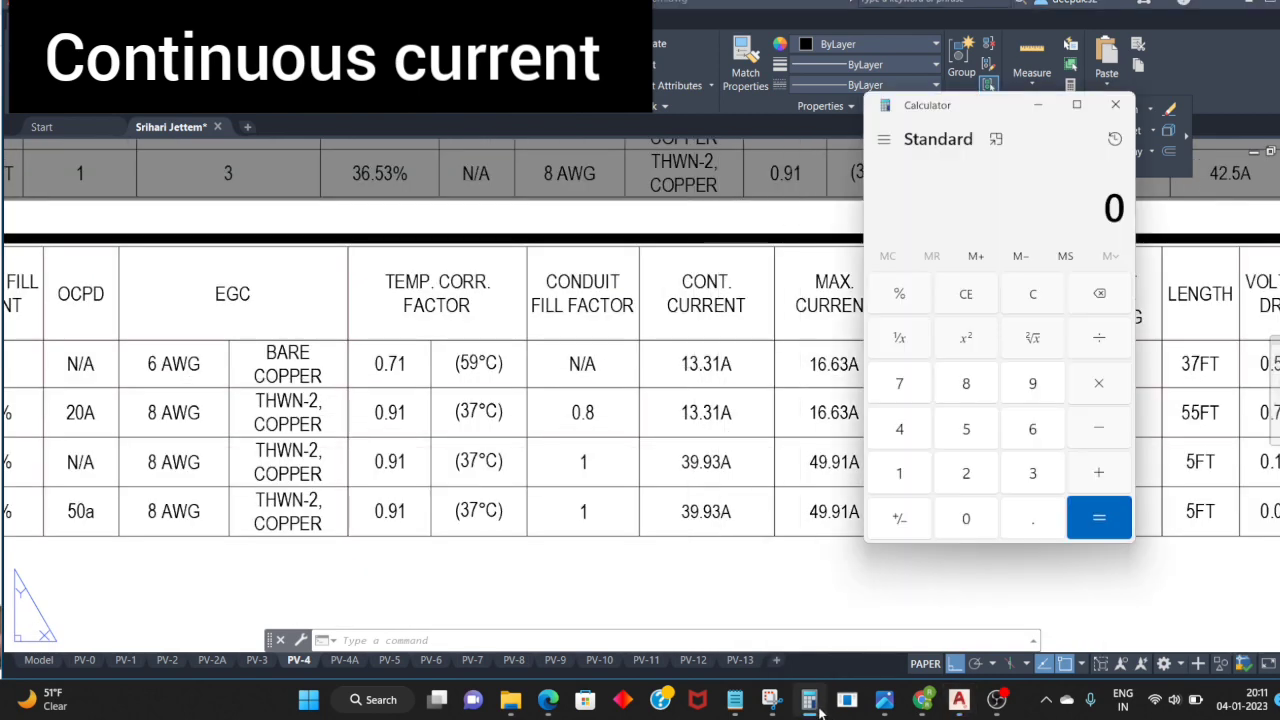
text(10*1)
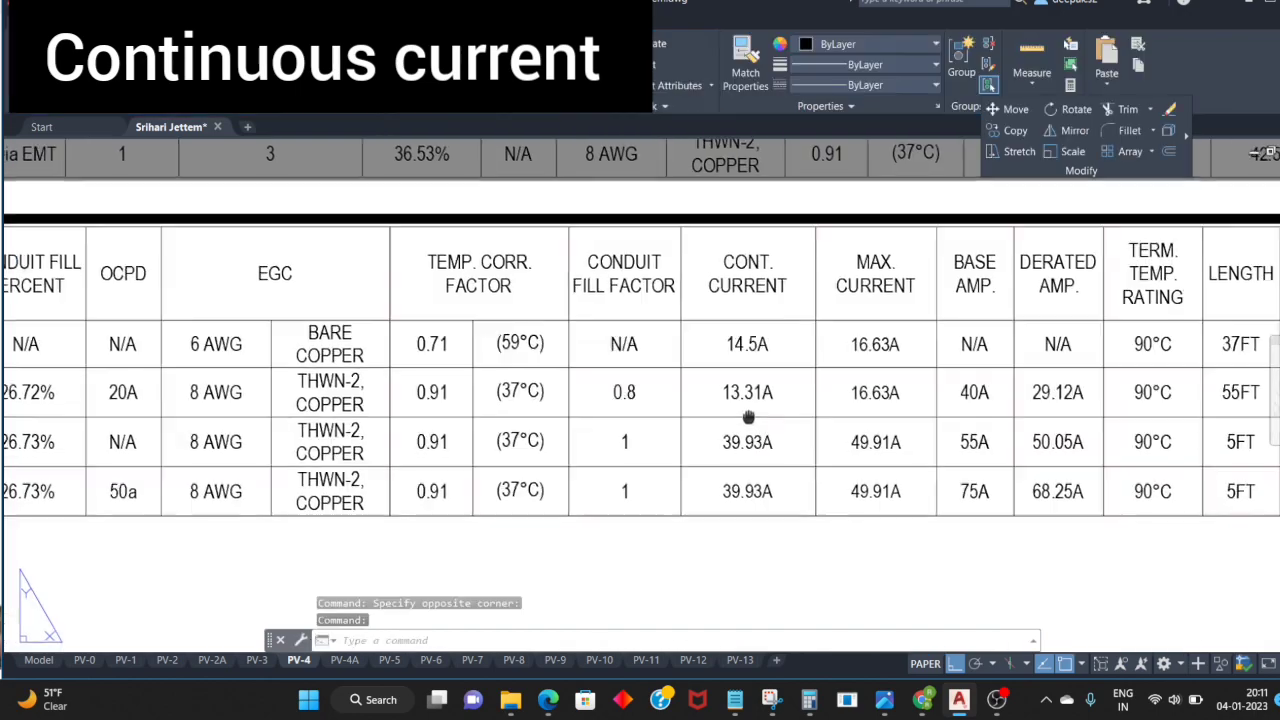
Step: Change the continuous current of the array and junction box rows to 14.5A
middle_drag(748, 416, 760, 420)
mouse_move(60, 330)
middle_down()
mouse_move(472, 377)
mouse_move(588, 415)
mouse_move(170, 410)
middle_up()
scroll(472, 377, down, 2)
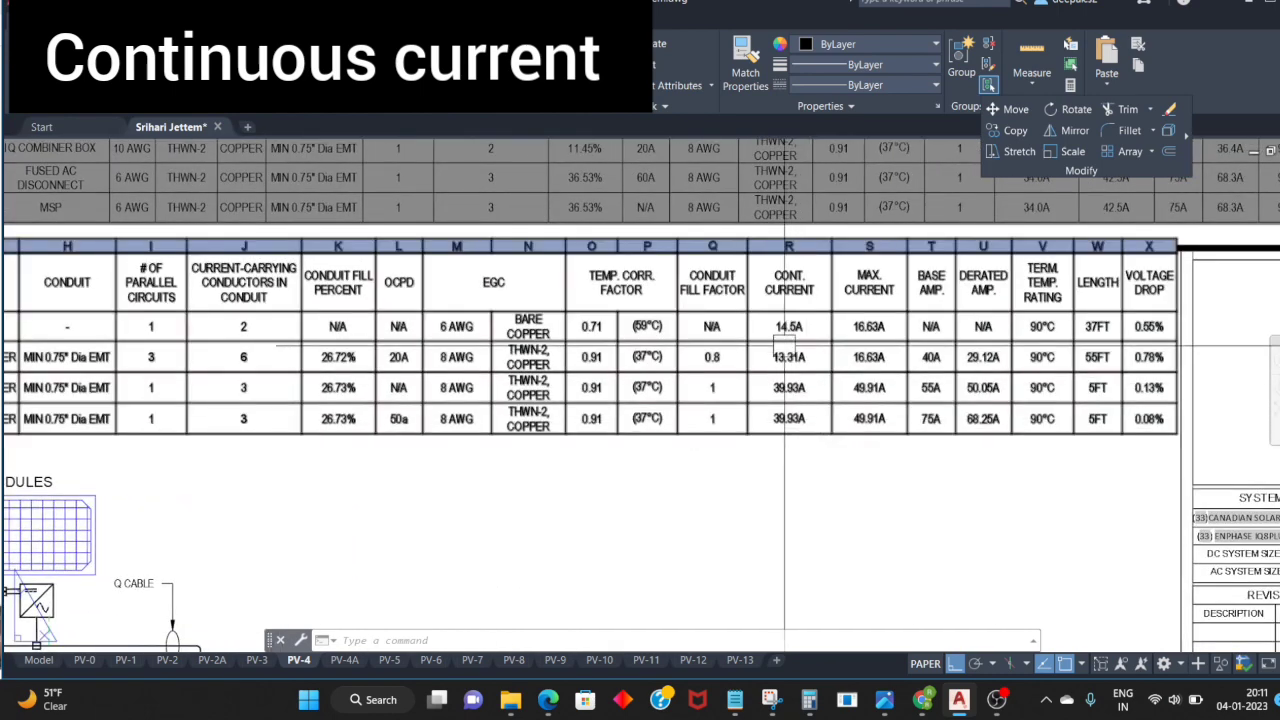
scroll(680, 360, up, 3)
click(797, 362)
double_click(813, 347)
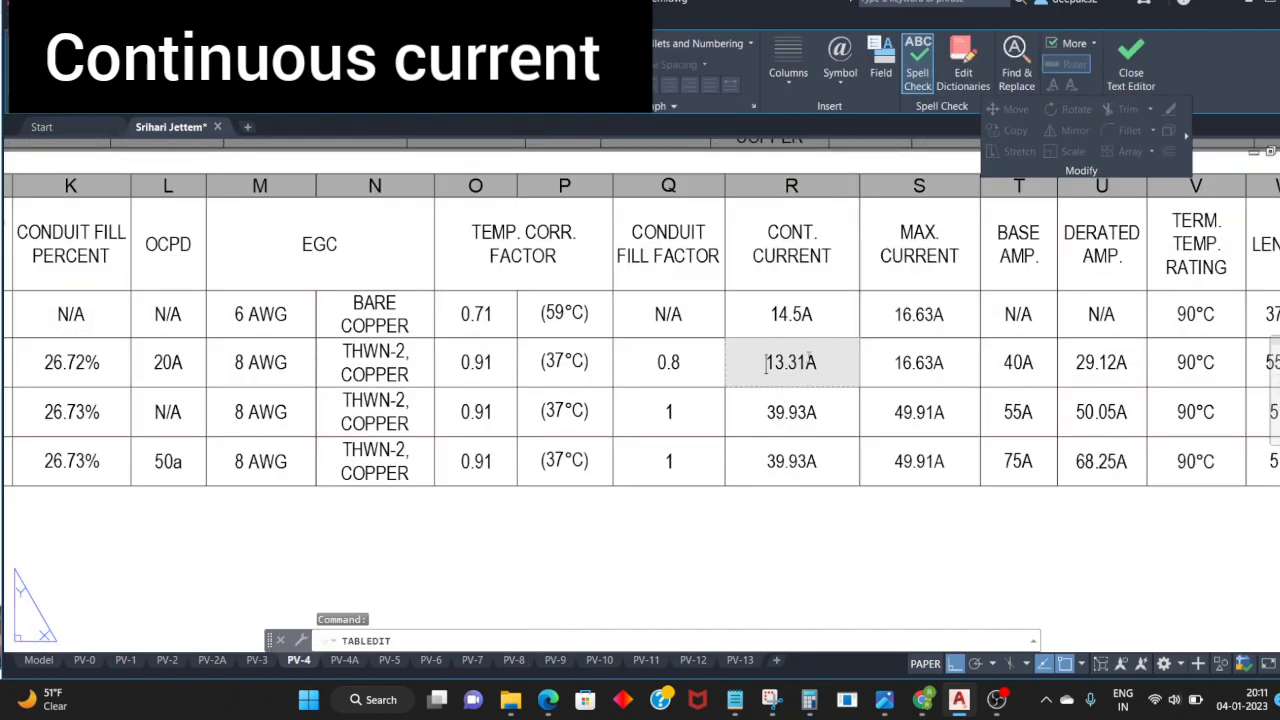
click(718, 480)
Step: Bring Calculator back up, showing 27 × 1.45 = 39.15
scroll(741, 463, down, 2)
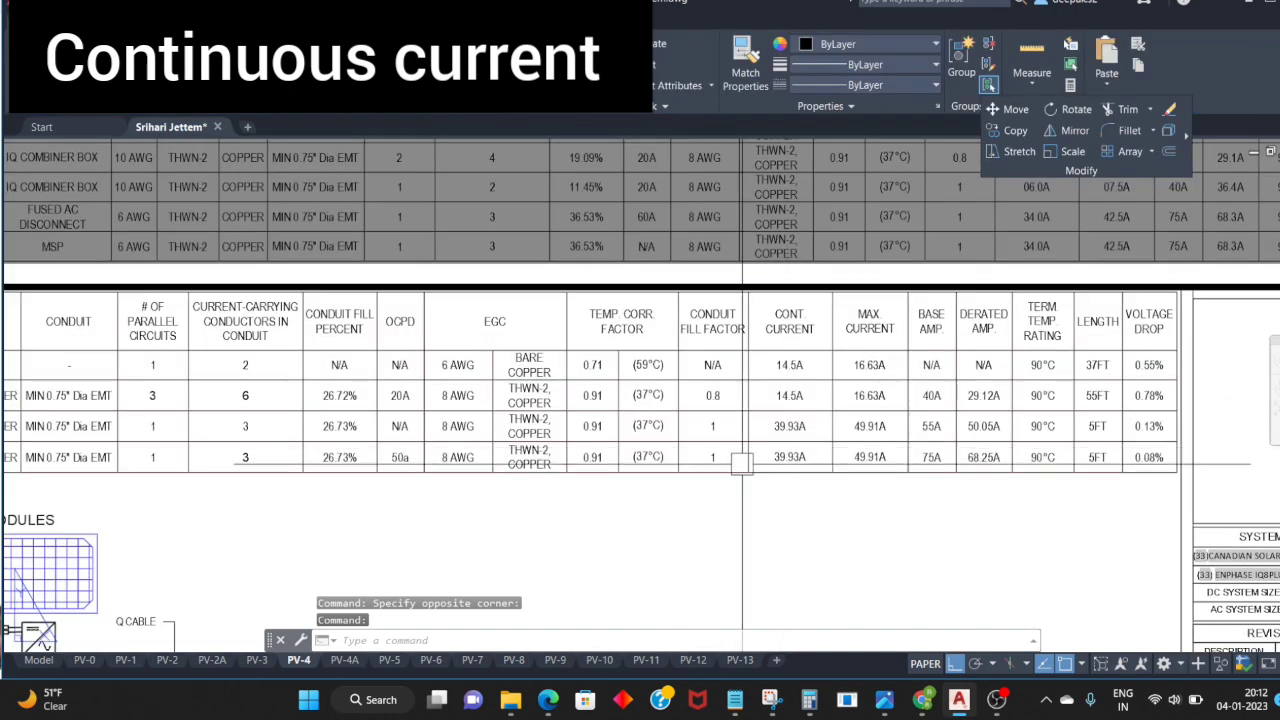
scroll(741, 463, down, 1)
scroll(600, 465, down, 1)
scroll(200, 470, up, 1)
scroll(166, 470, up, 1)
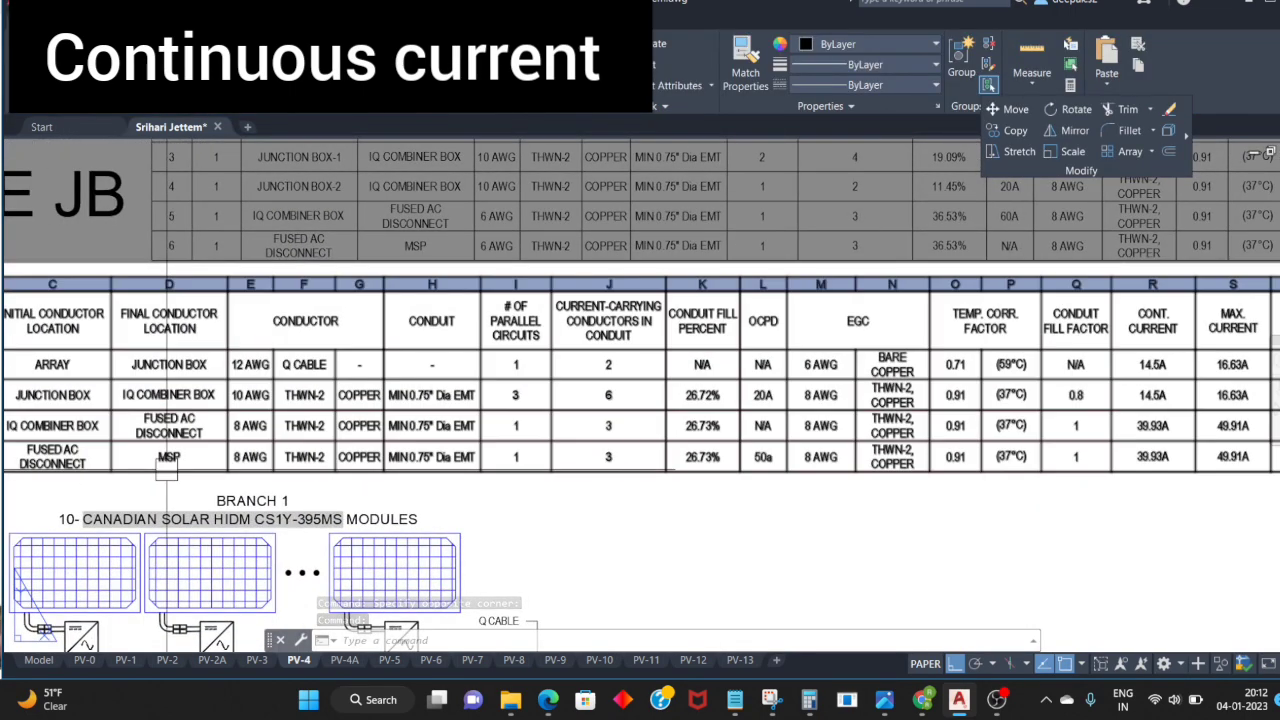
scroll(600, 440, down, 2)
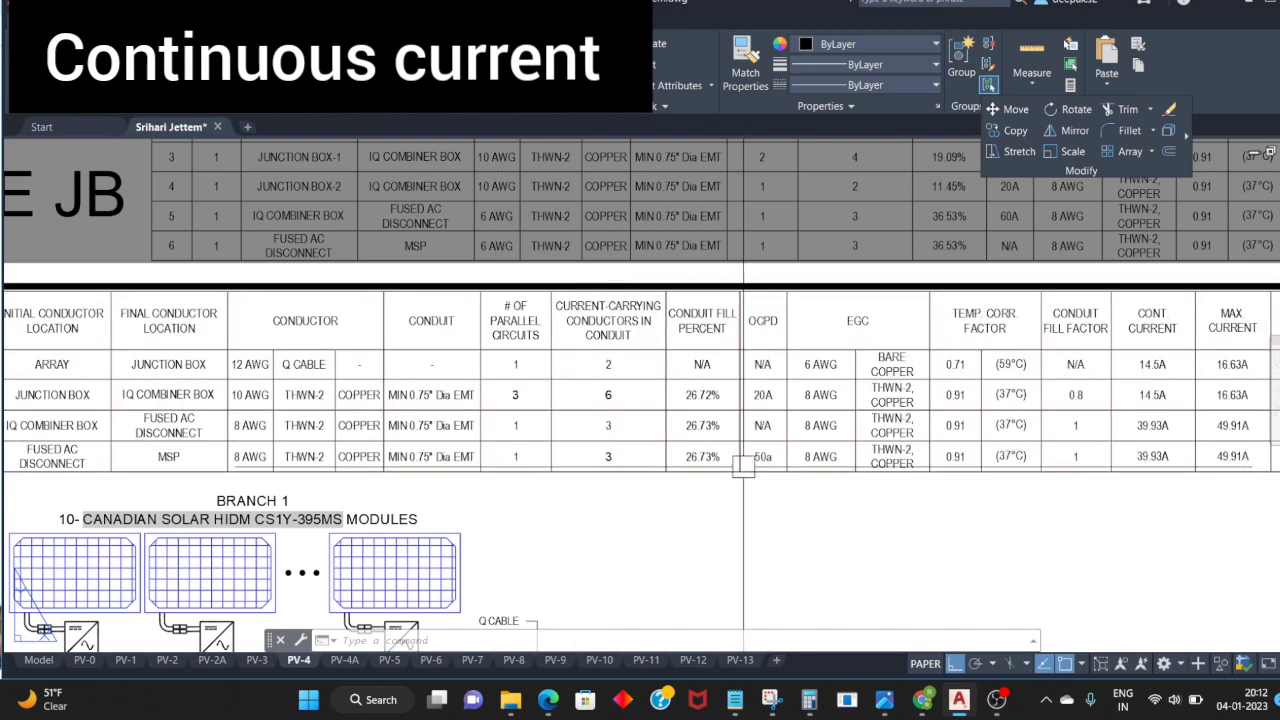
scroll(980, 430, up, 2)
scroll(943, 413, up, 2)
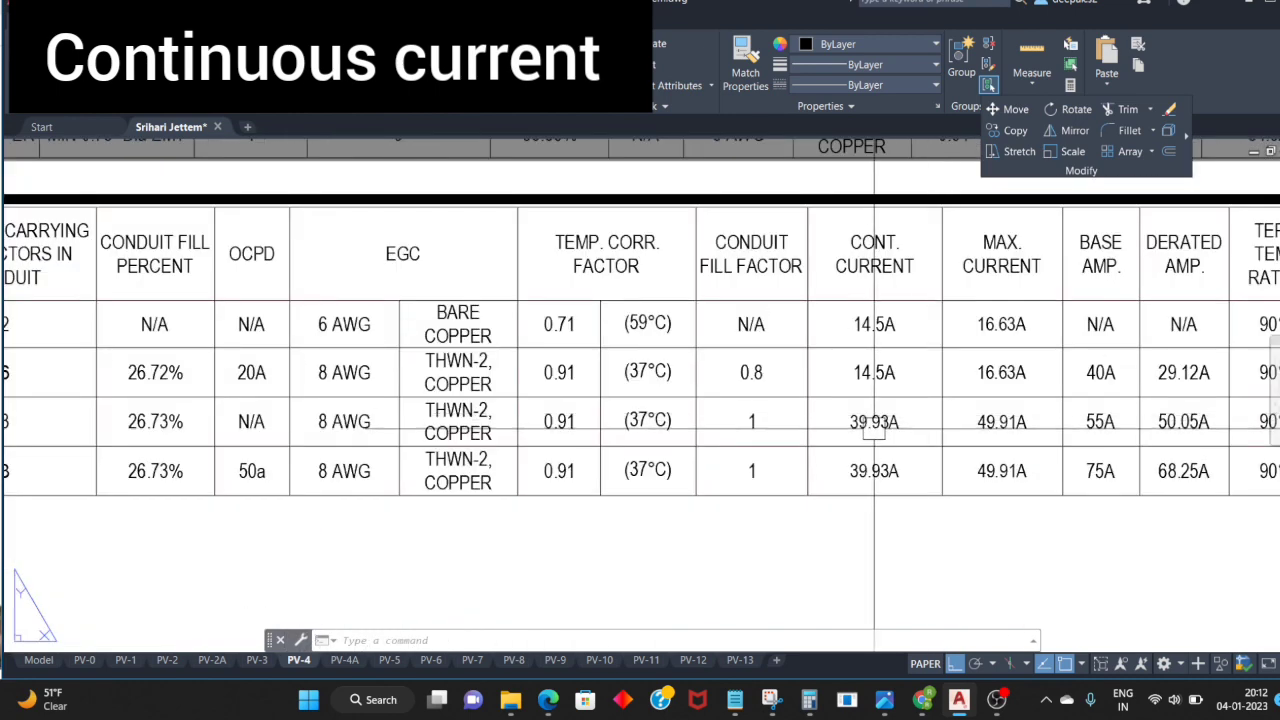
click(811, 701)
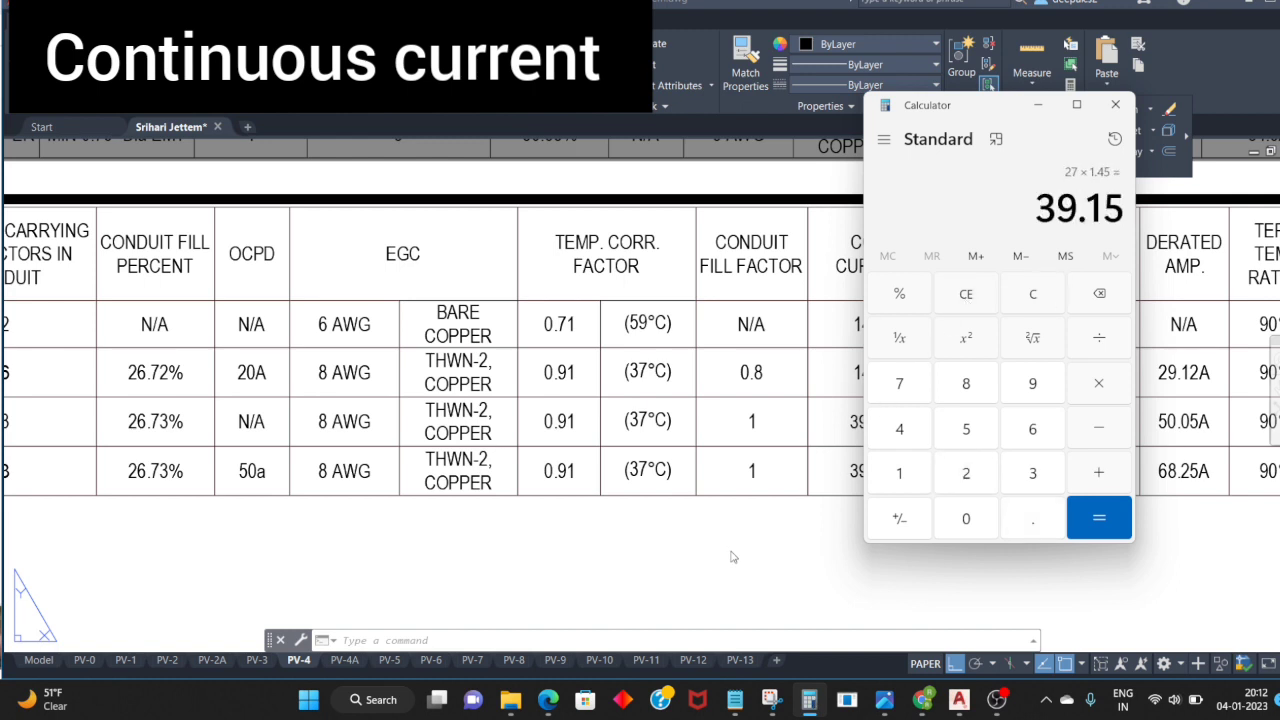
Step: Change the third row's continuous current from 39.93A to 39.15A
click(731, 557)
scroll(890, 432, up, 2)
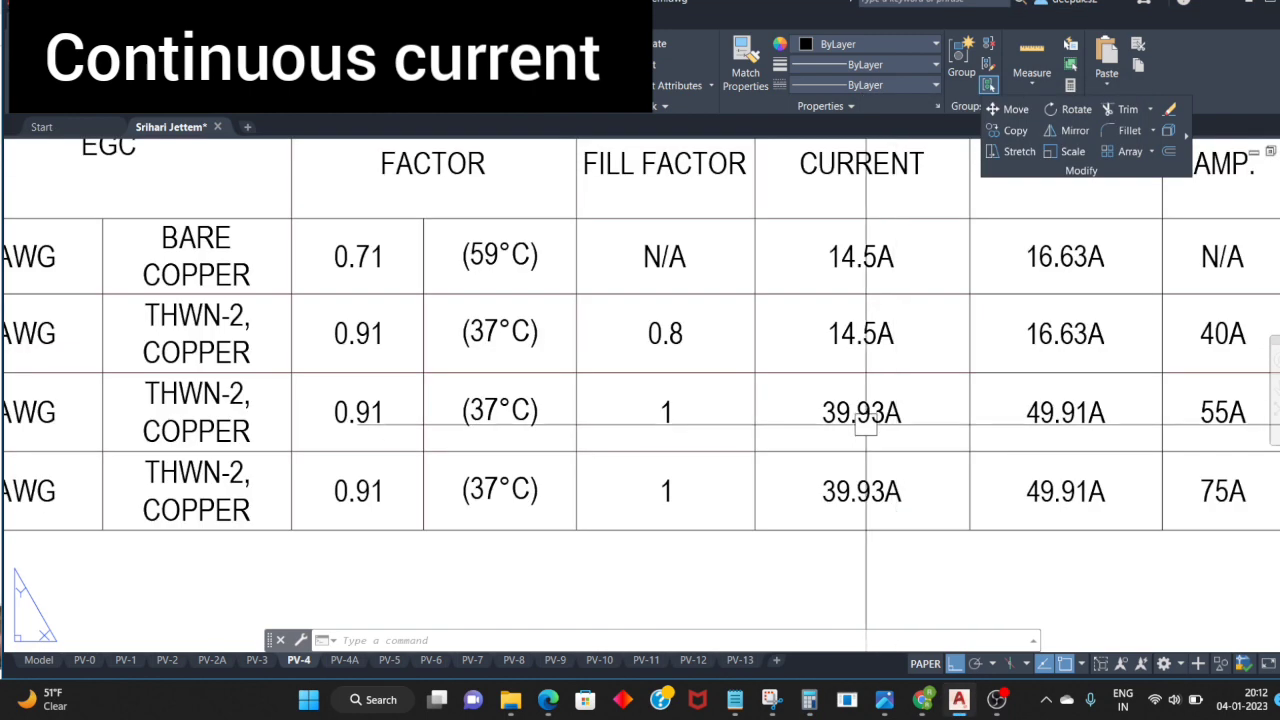
double_click(865, 425)
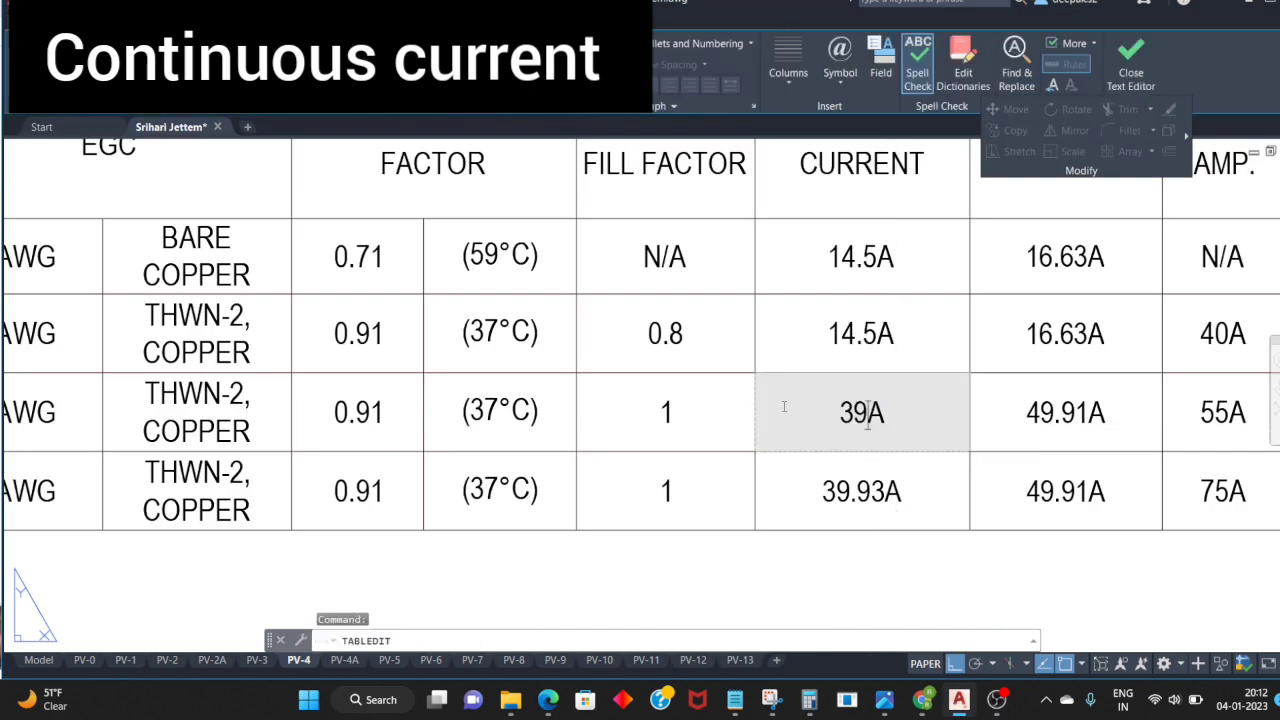
text(.15)
click(827, 543)
double_click(813, 425)
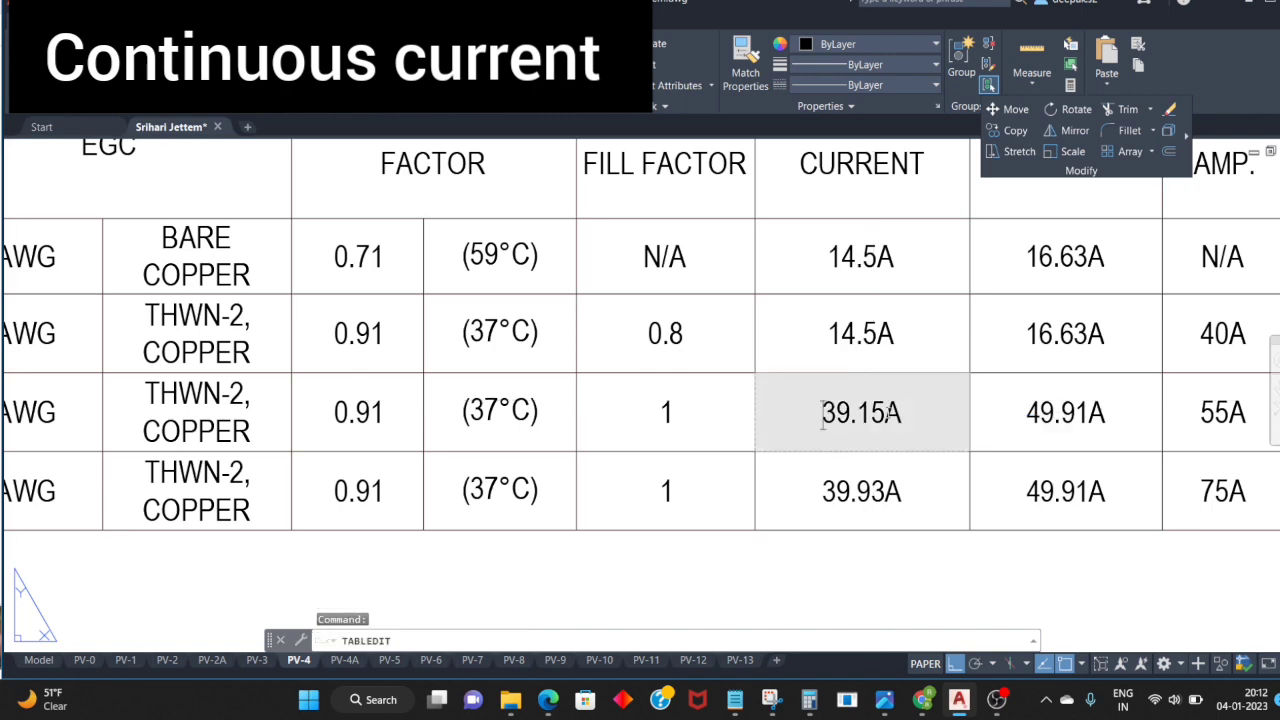
click(873, 595)
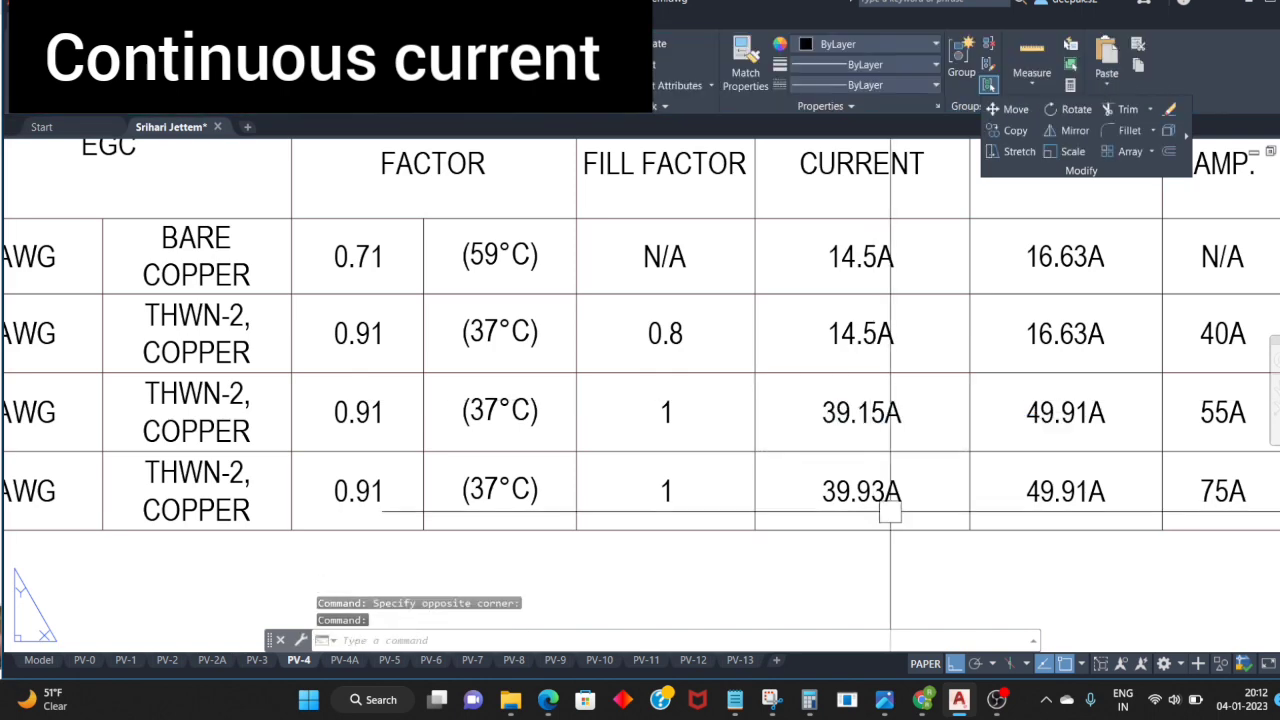
Step: Change the fourth row's continuous current to 39.15A and clear the table selection
double_click(885, 490)
click(808, 551)
text(15)
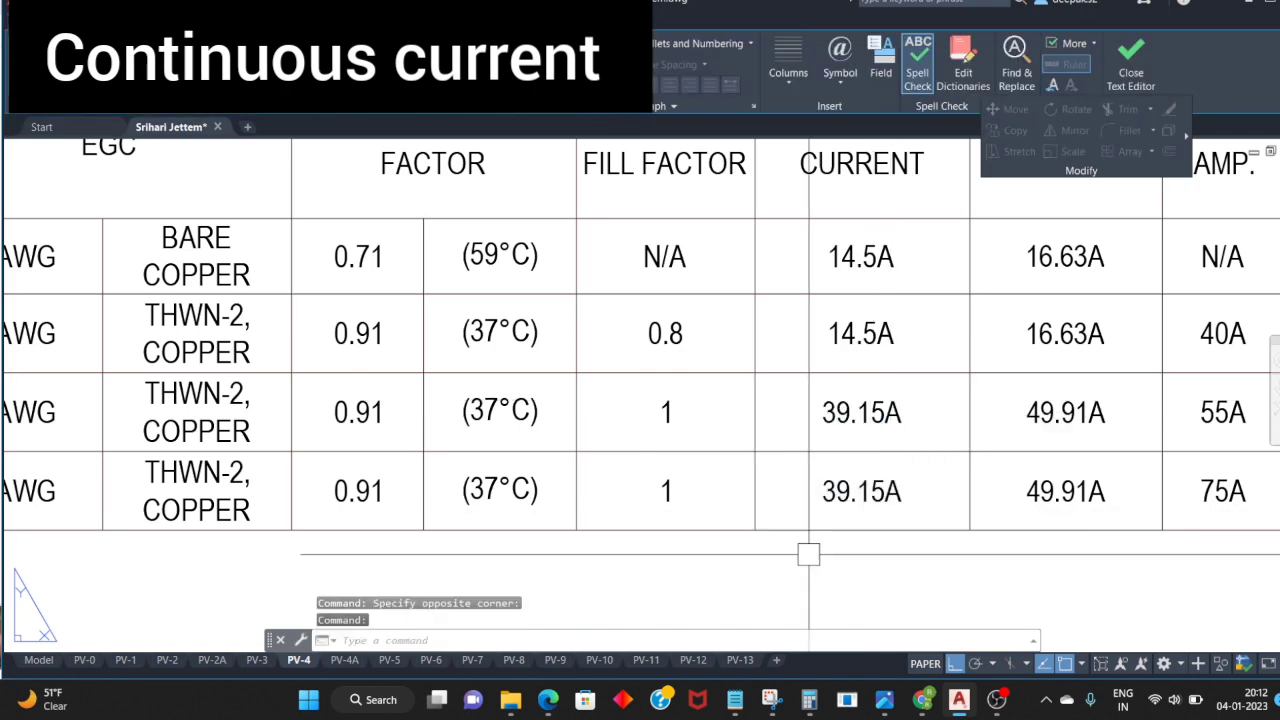
scroll(712, 450, down, 3)
scroll(712, 450, up, 3)
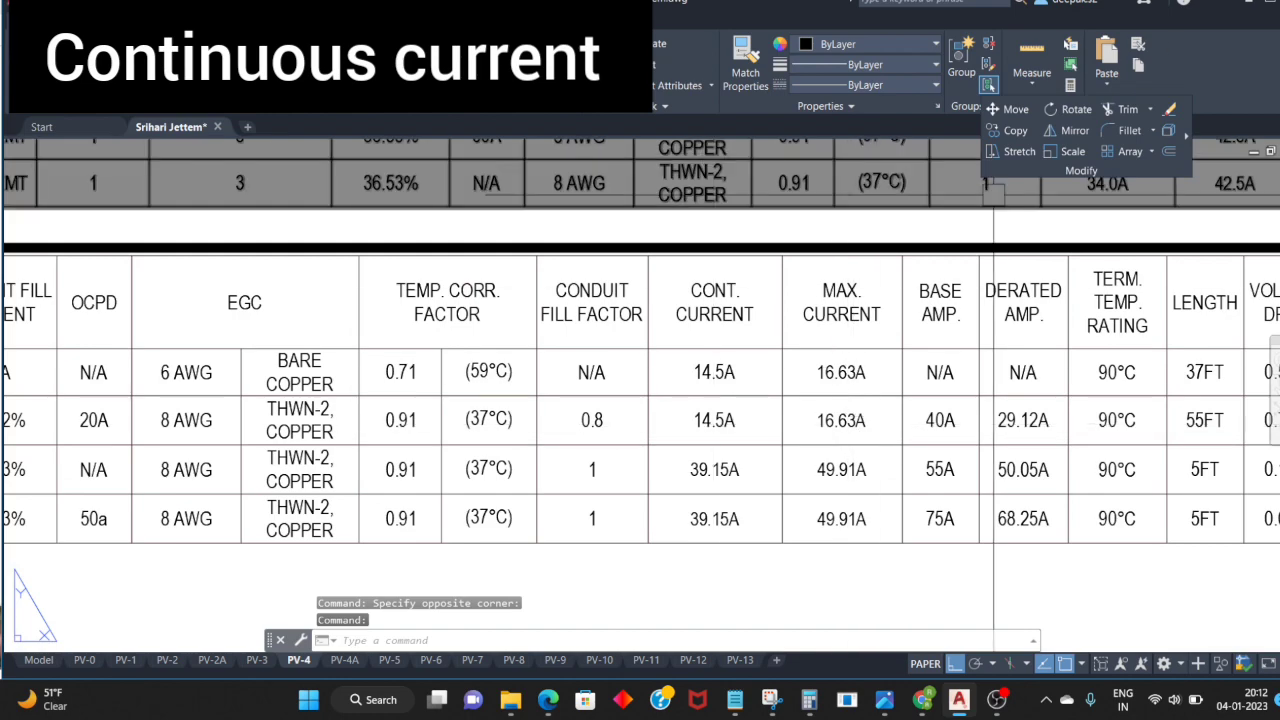
click(714, 312)
scroll(640, 330, down, 3)
scroll(636, 331, up, 2)
key(Escape)
scroll(636, 350, up, 2)
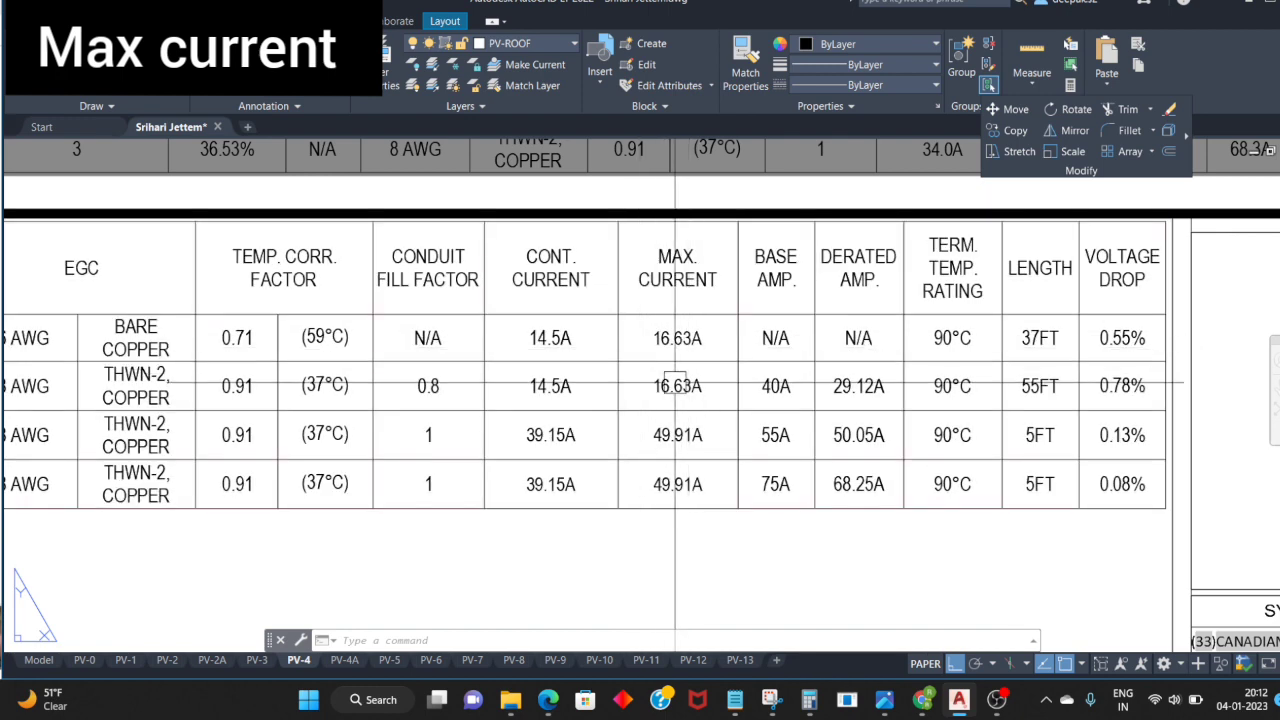
Step: Compute 14.5 × 1.25 in Calculator and set max current to 18.5A in the first two rows
click(680, 336)
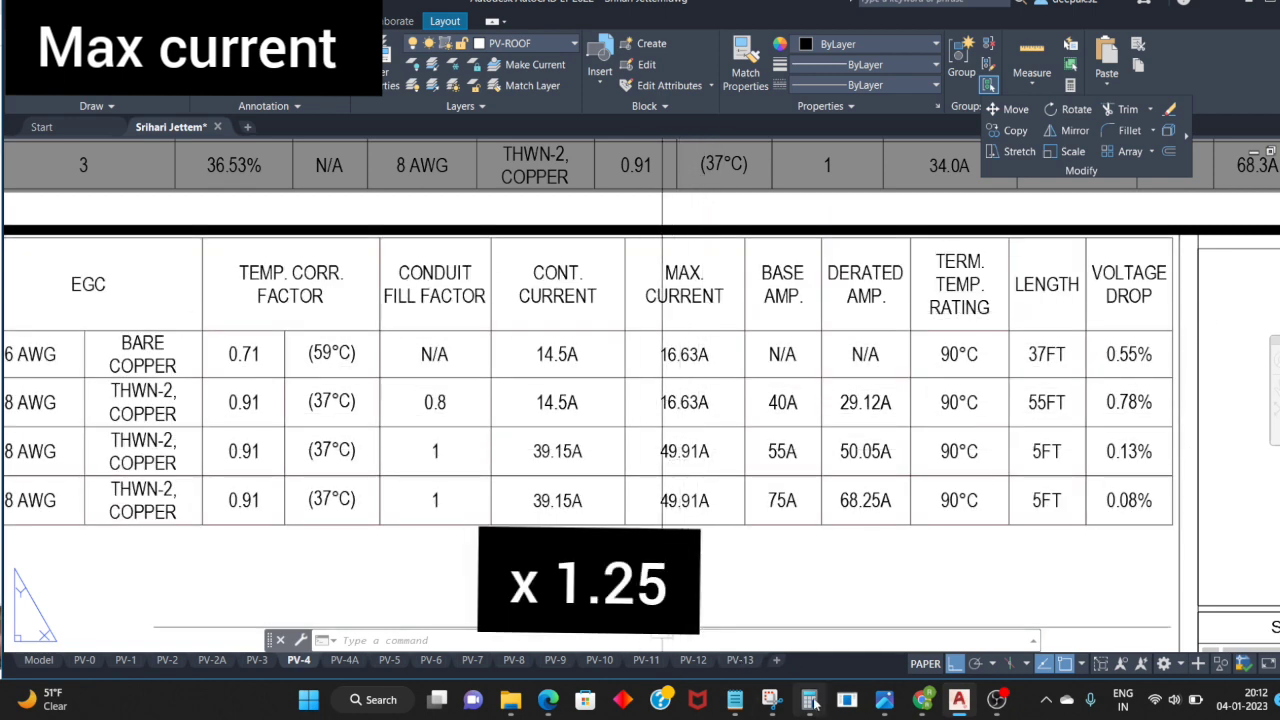
click(812, 702)
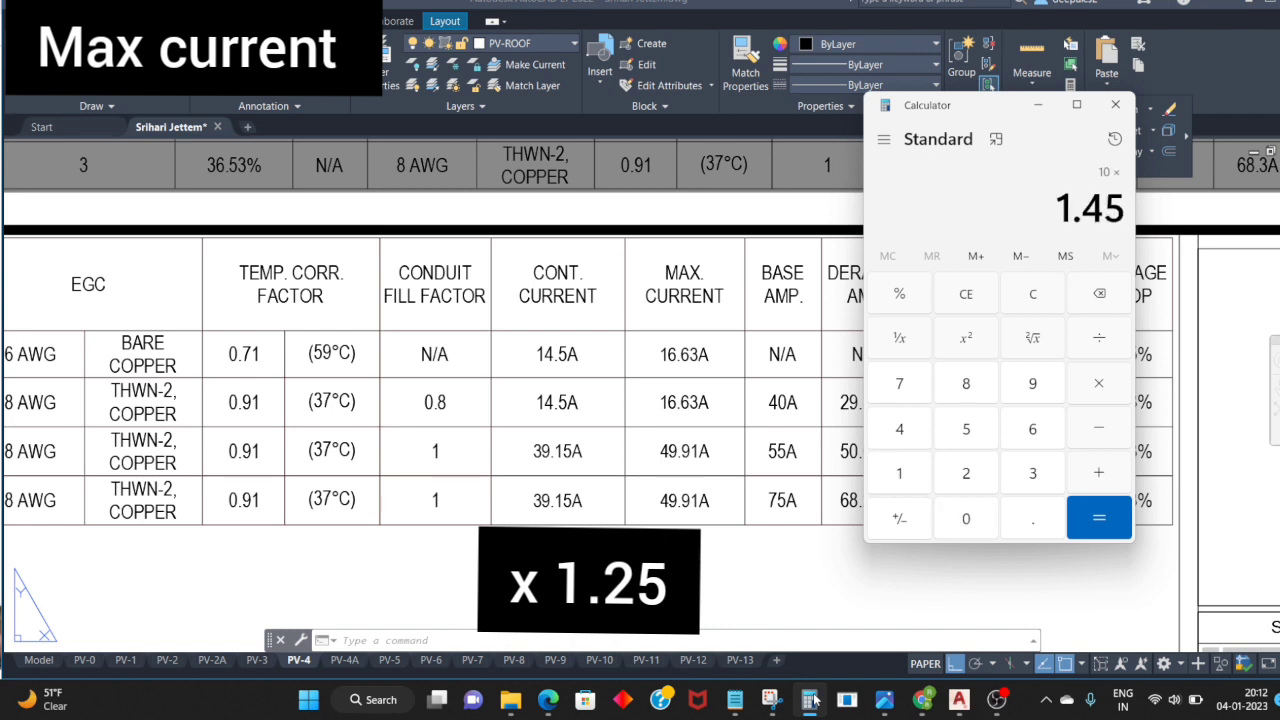
text(1.25 =)
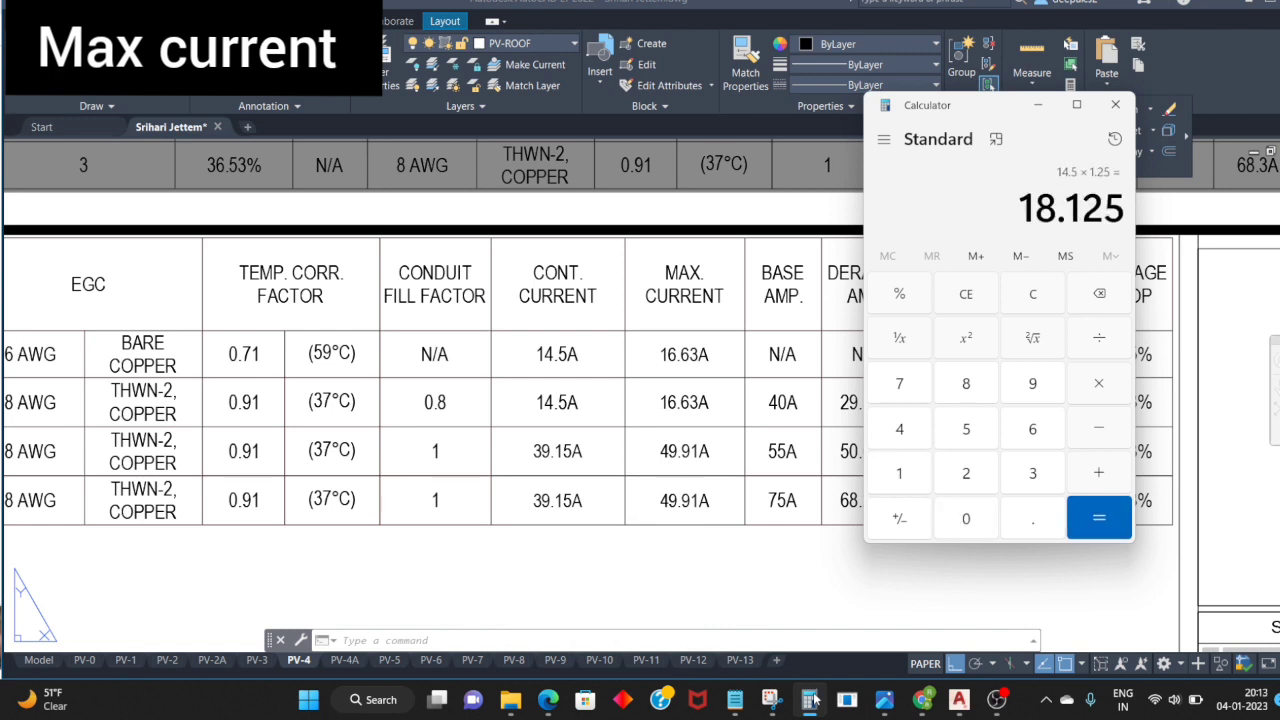
click(741, 592)
double_click(684, 355)
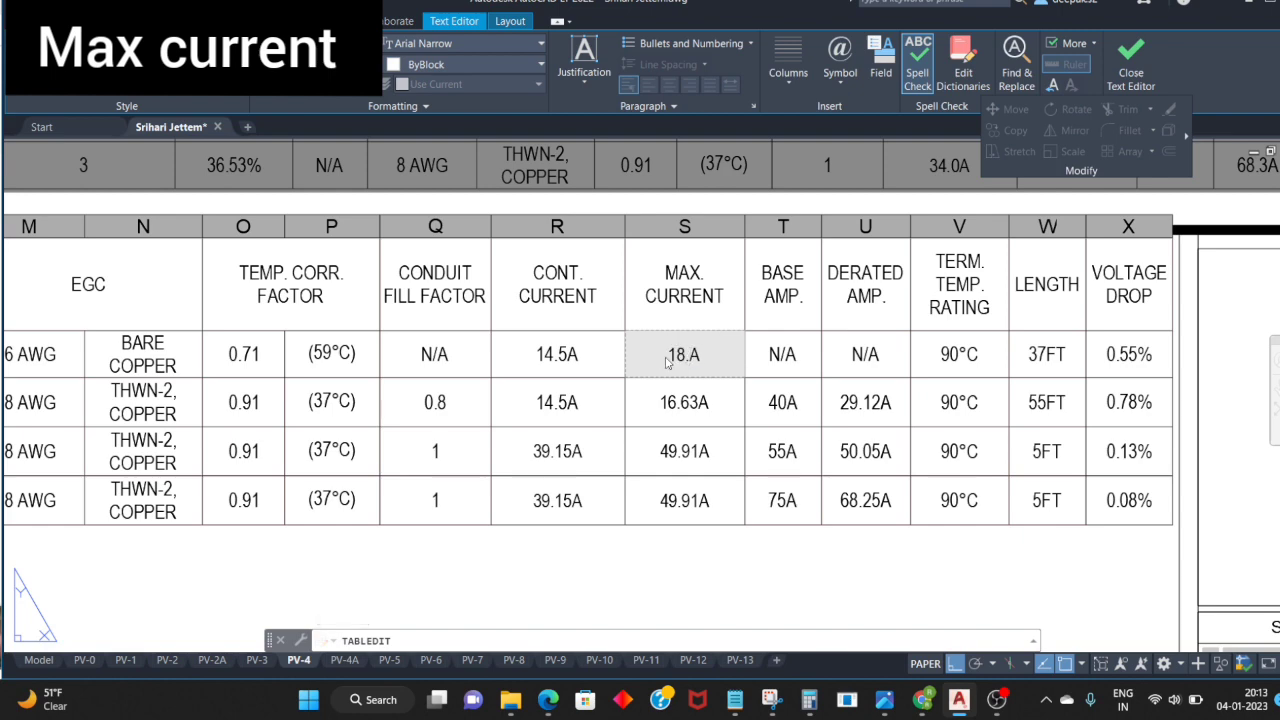
text(5)
key(Escape)
middle_drag(638, 457, 663, 414)
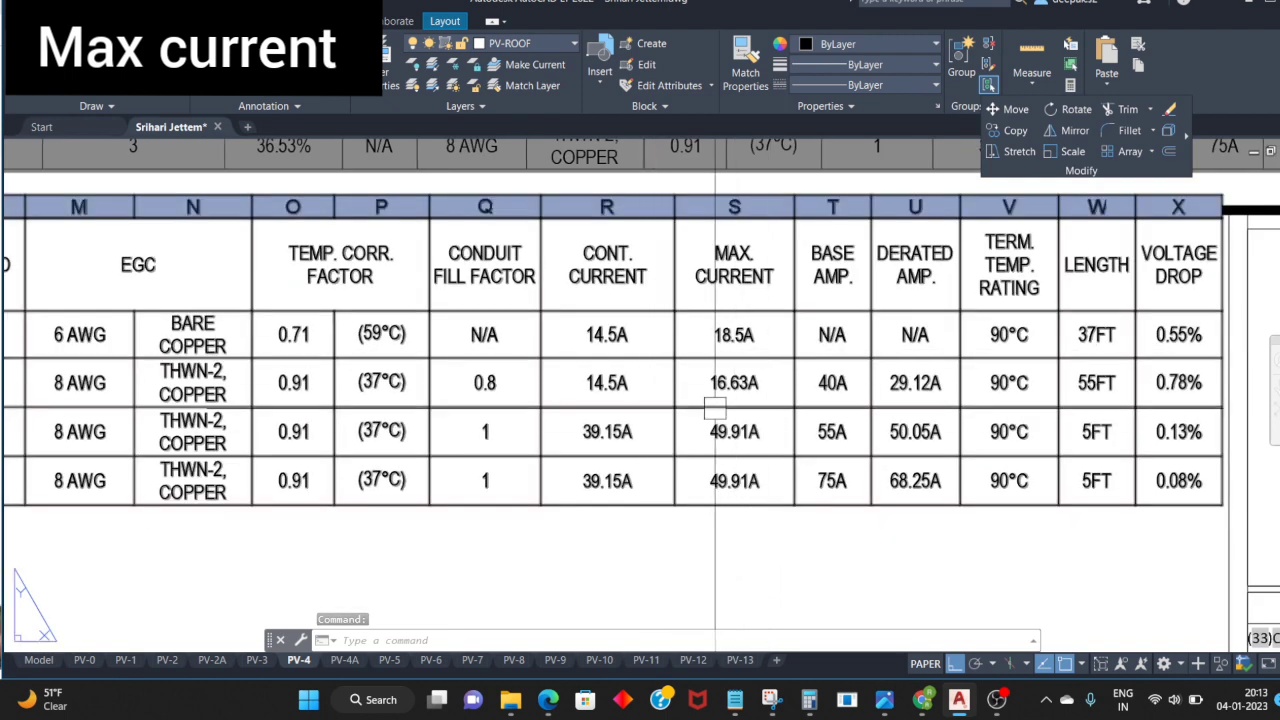
scroll(720, 376, up, 4)
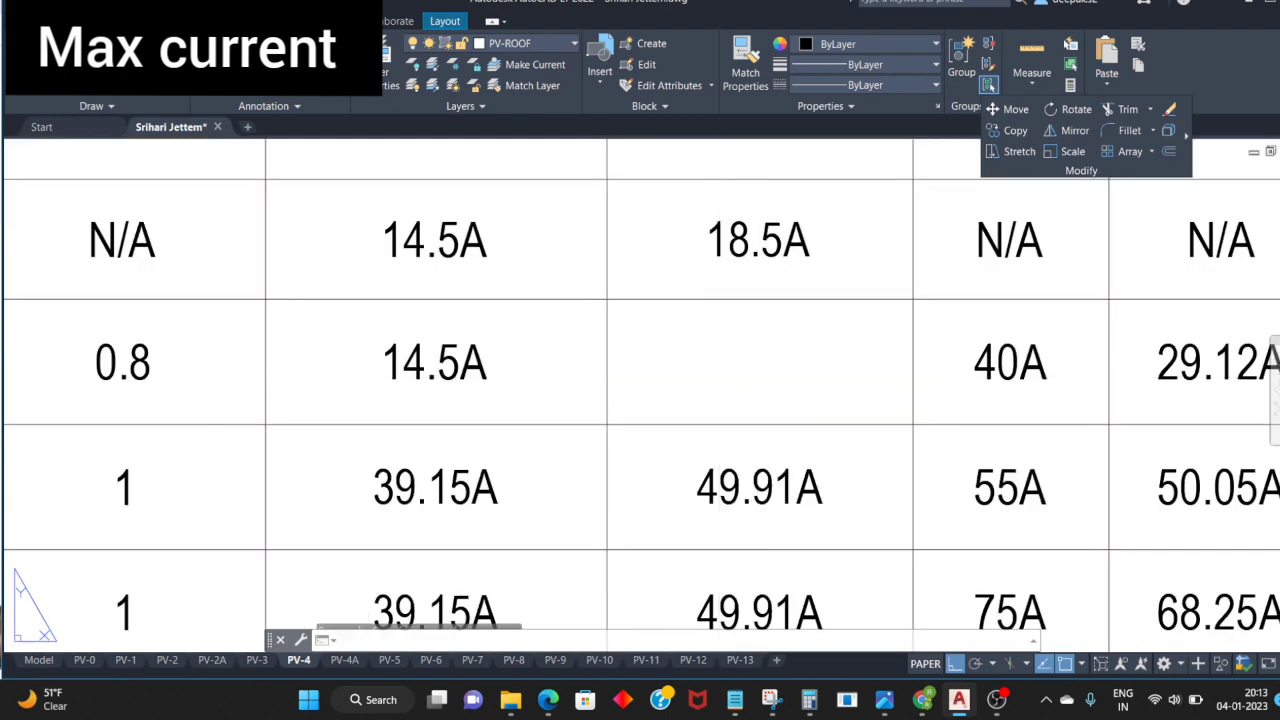
double_click(780, 364)
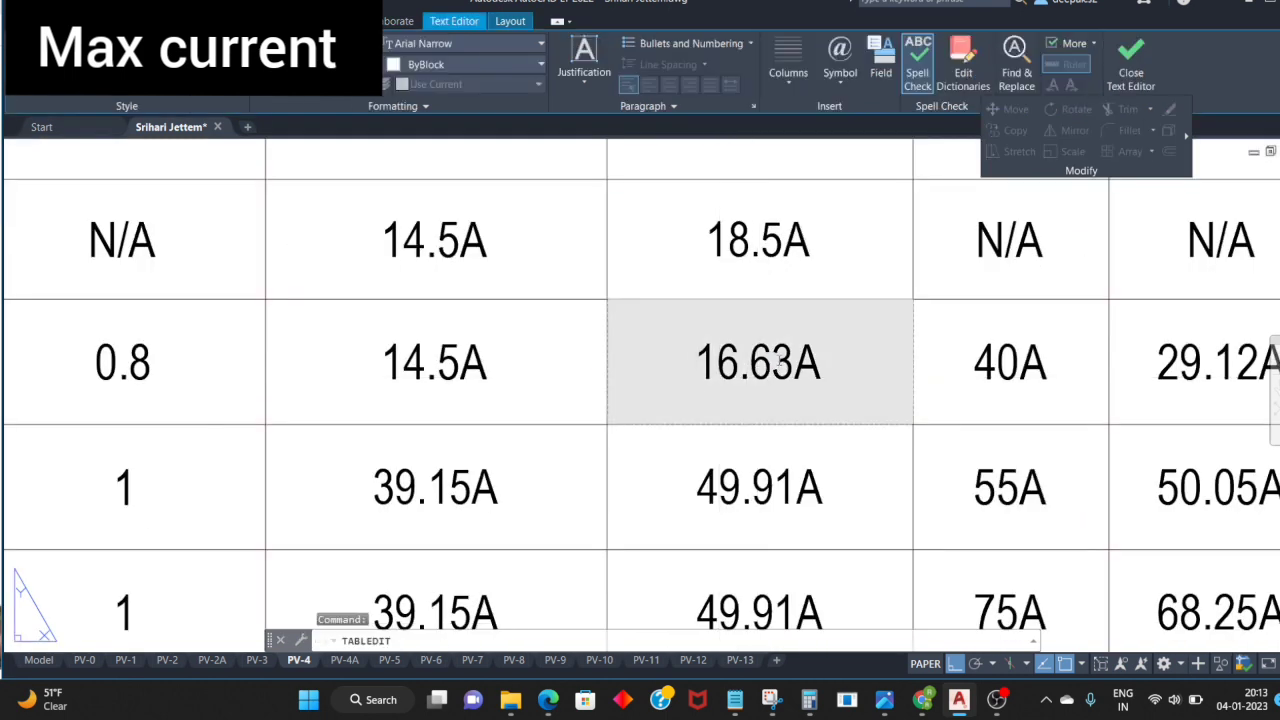
text(5)
click(593, 403)
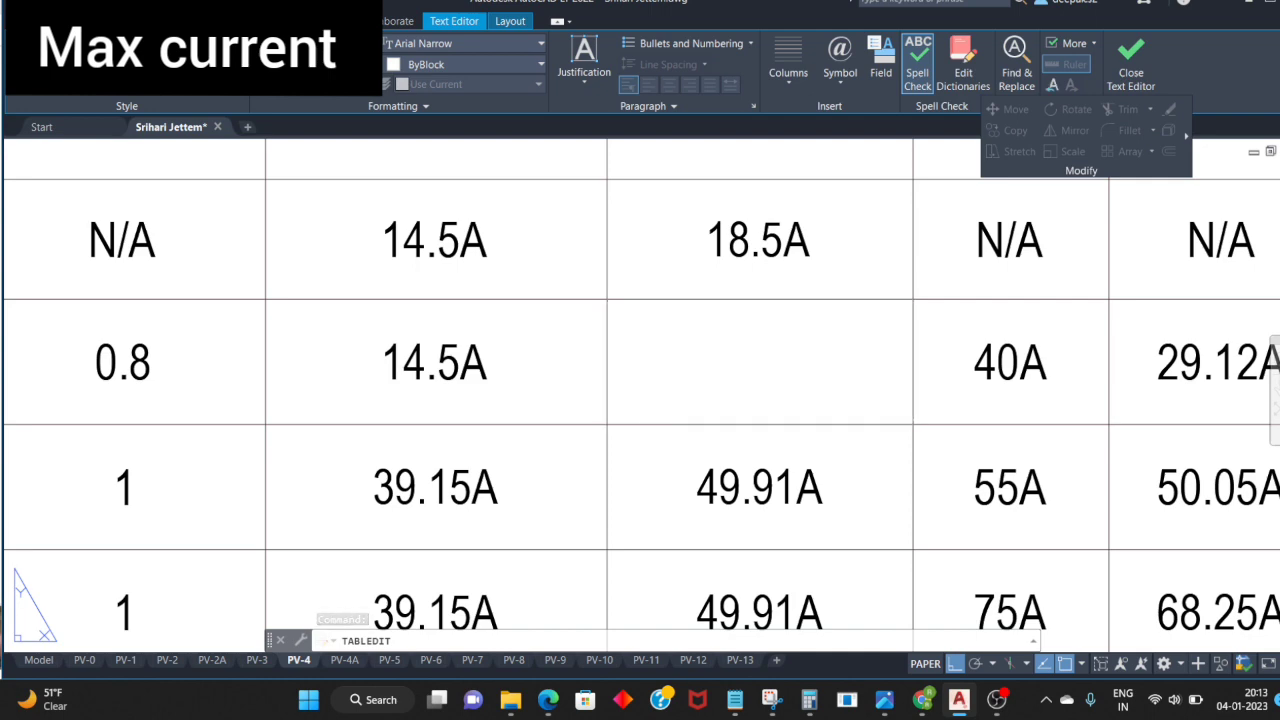
Step: Set max current to 48.13A instead of 49.91A in the last two rows
scroll(640, 404, down, 3)
text(18.5A)
scroll(681, 404, down, 2)
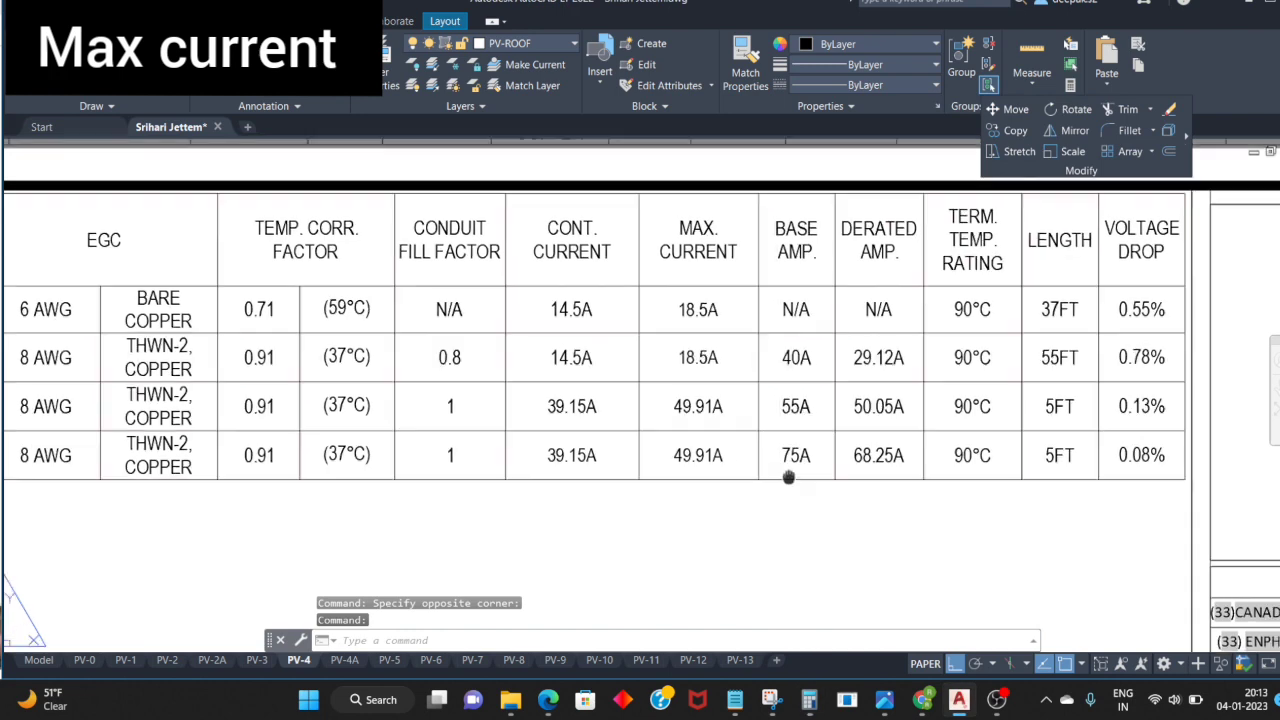
scroll(789, 477, up, 2)
double_click(541, 400)
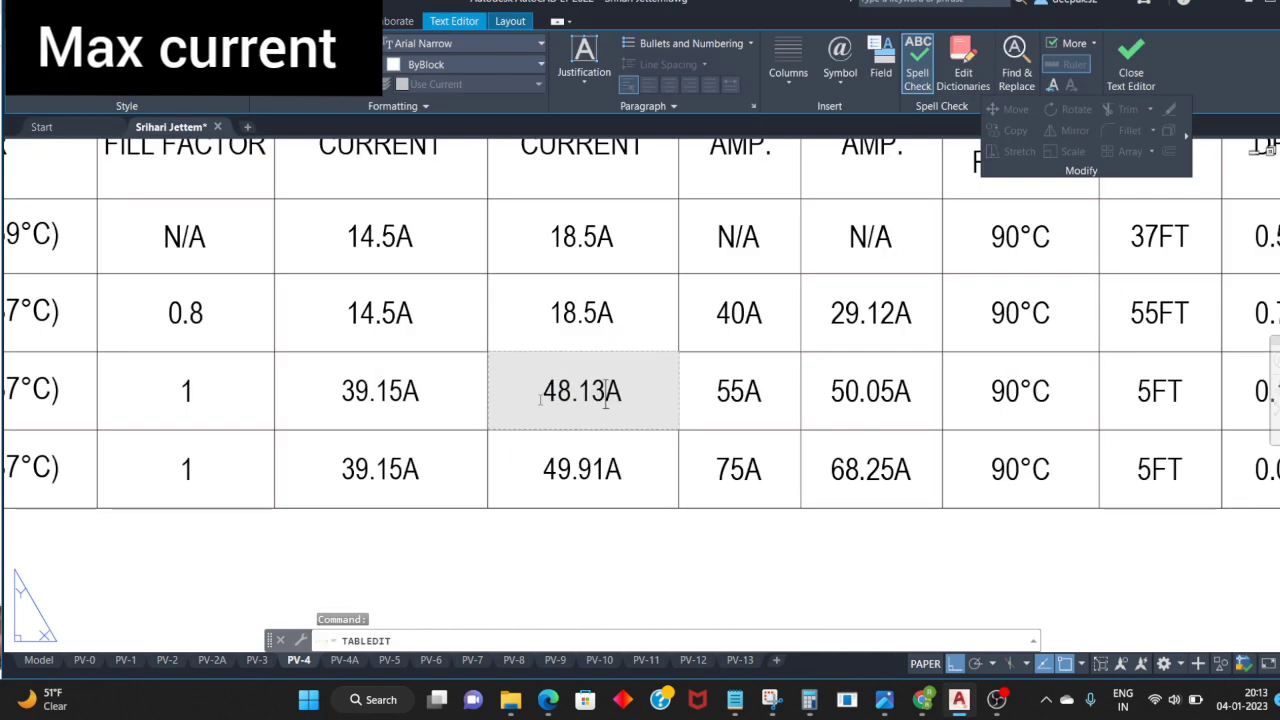
click(571, 514)
double_click(604, 468)
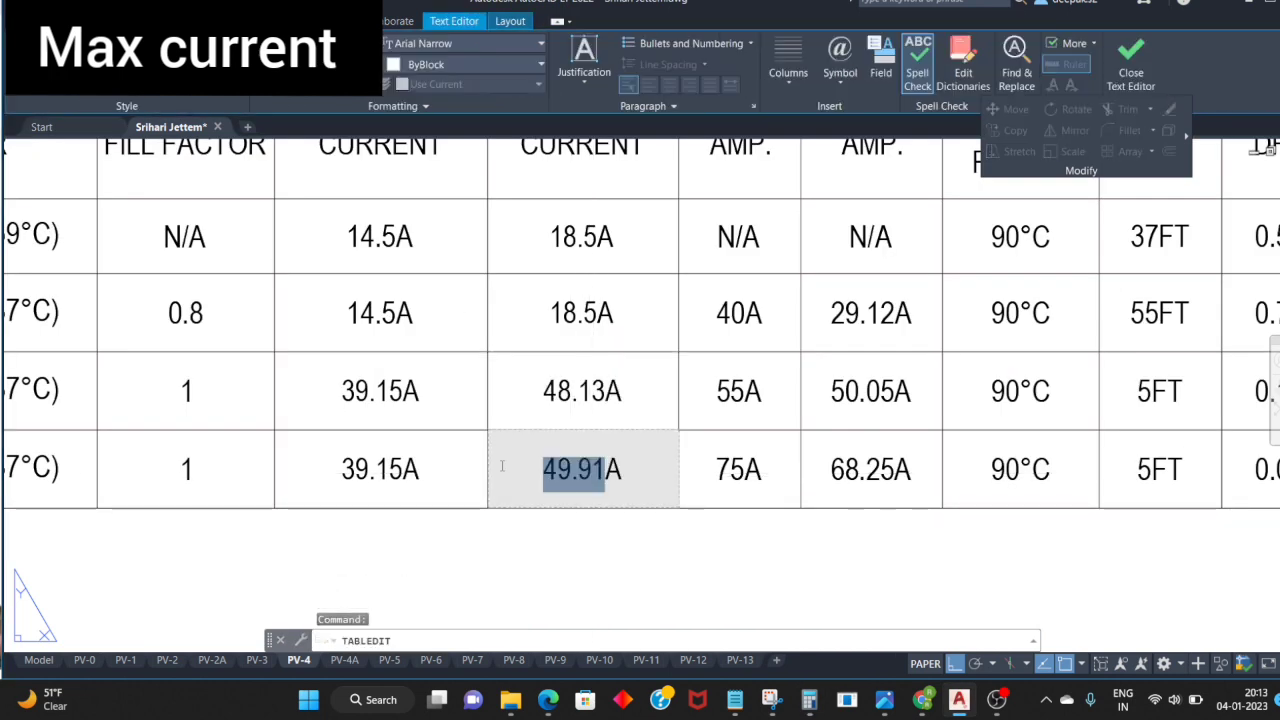
key(Escape)
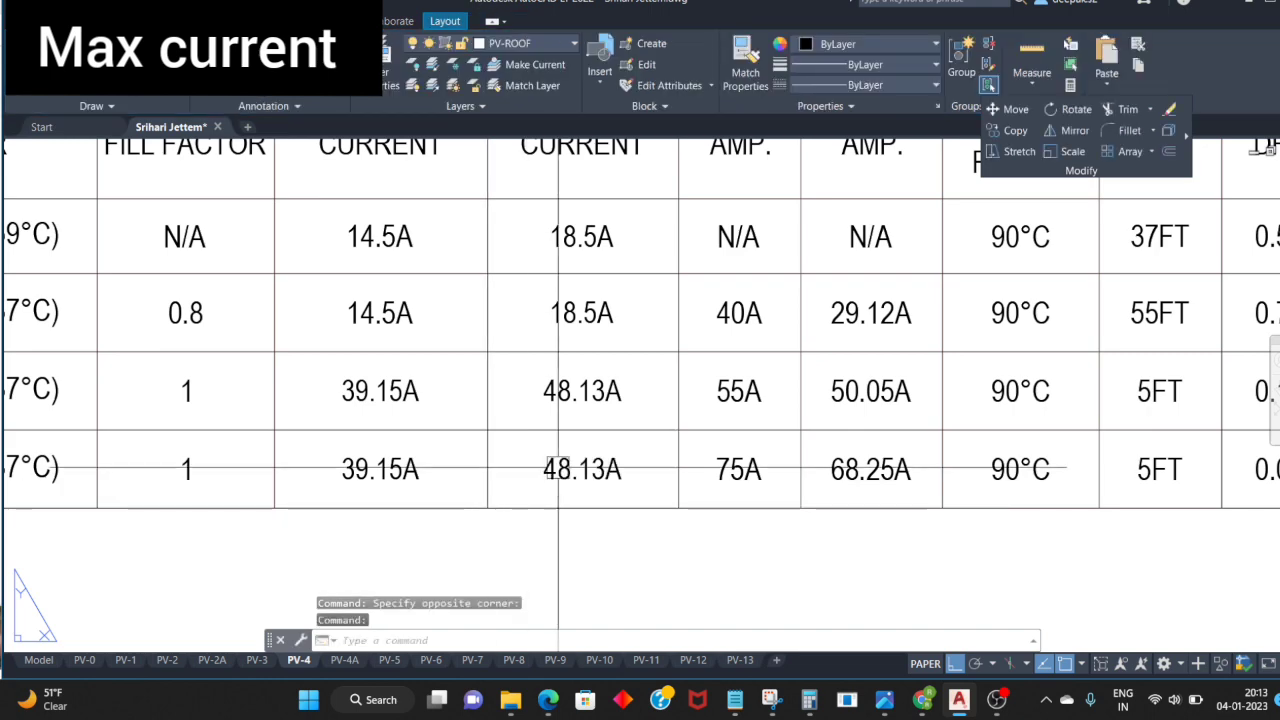
scroll(695, 417, down, 2)
click(714, 225)
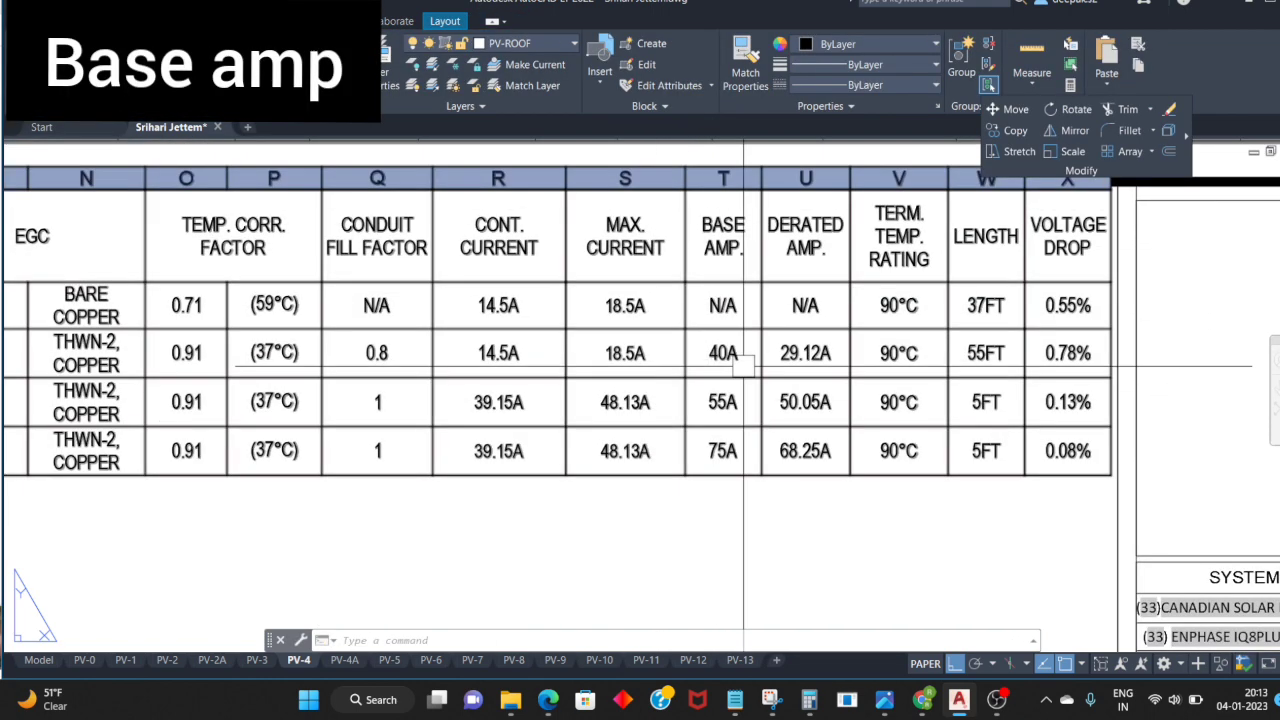
key(Escape)
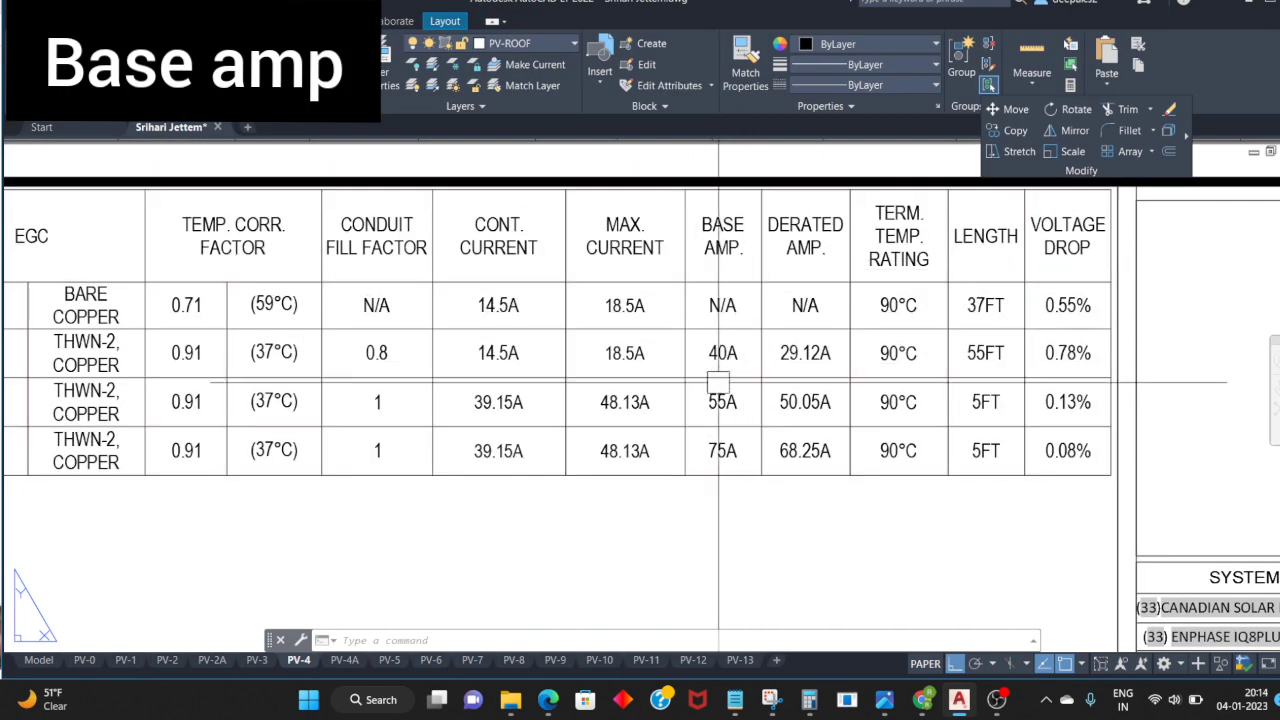
click(748, 226)
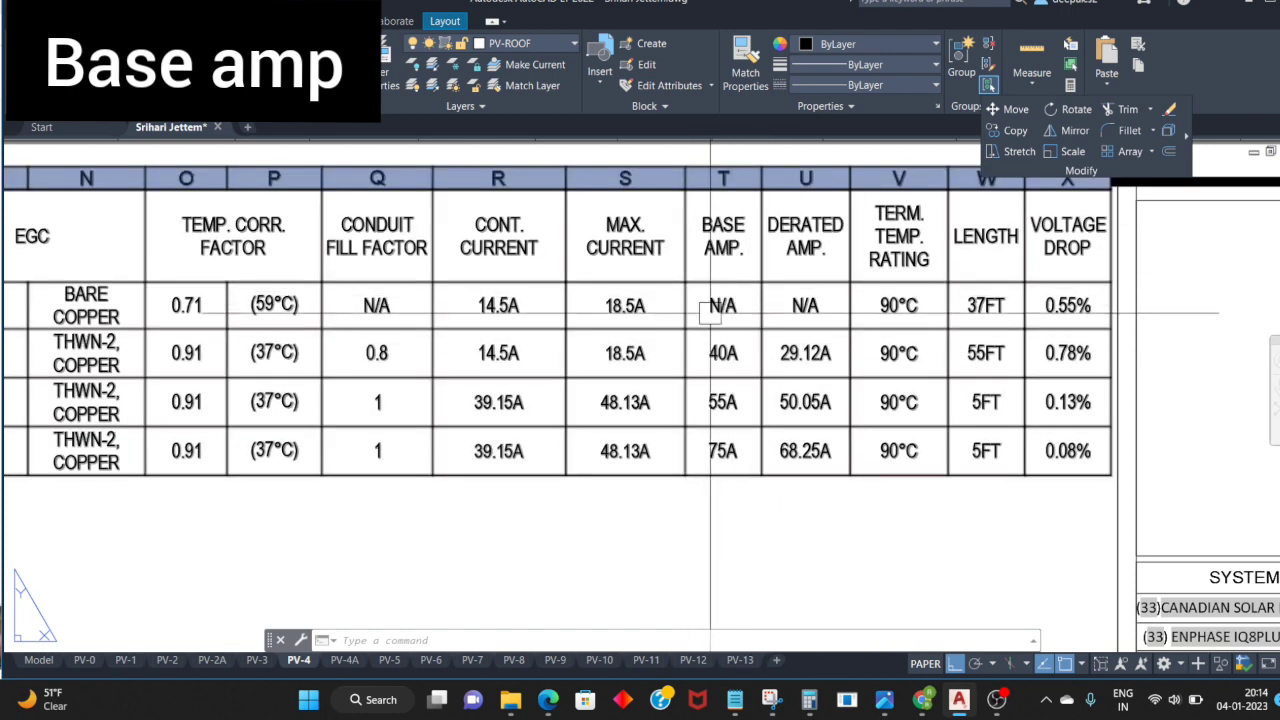
key(Escape)
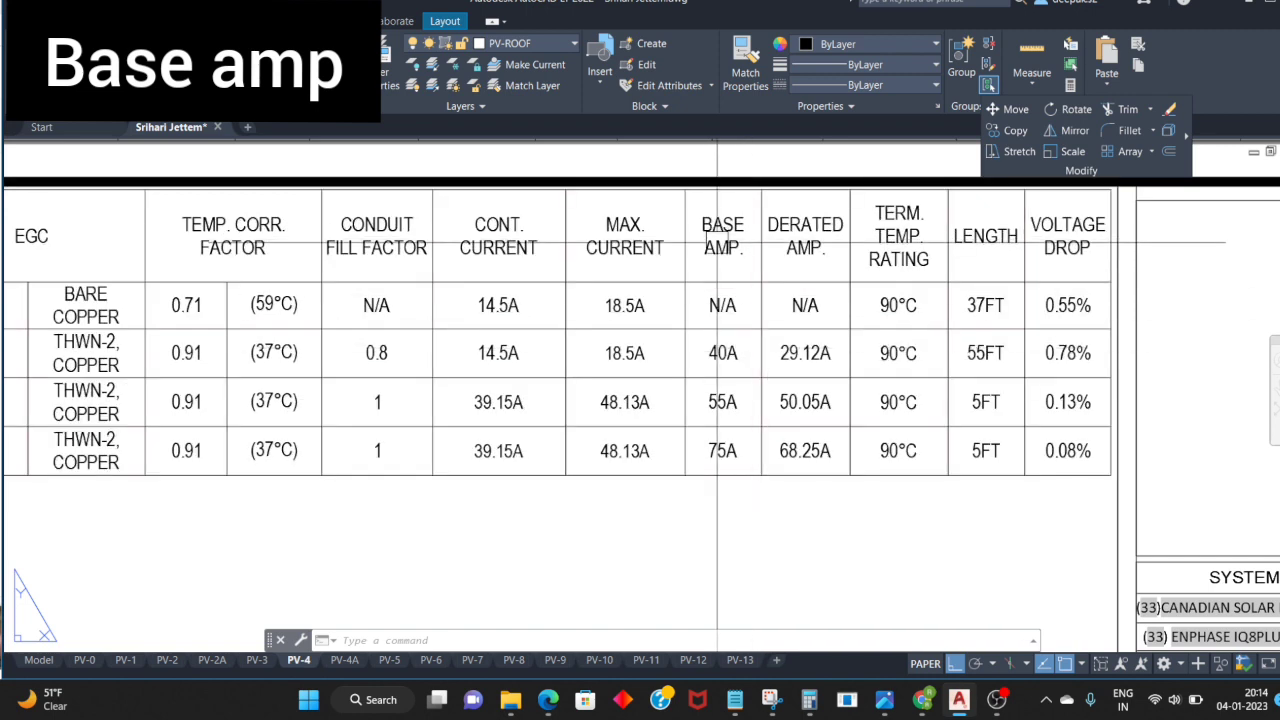
click(733, 372)
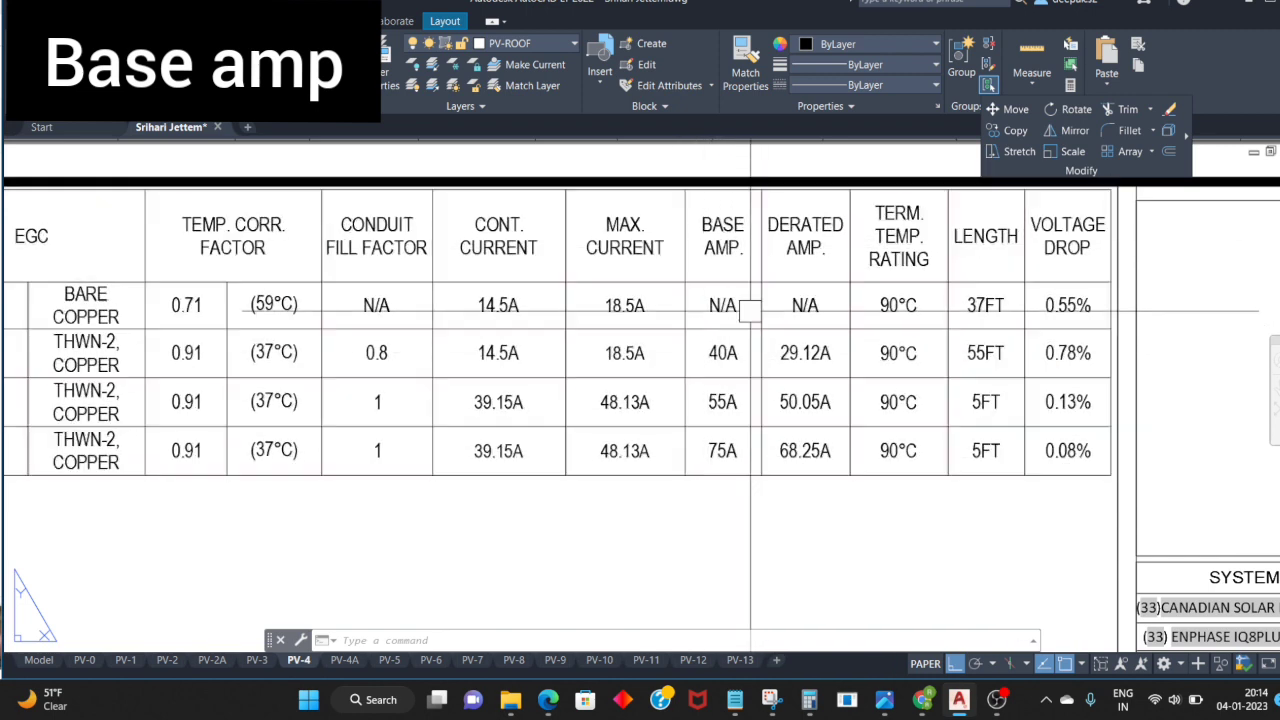
key(Escape)
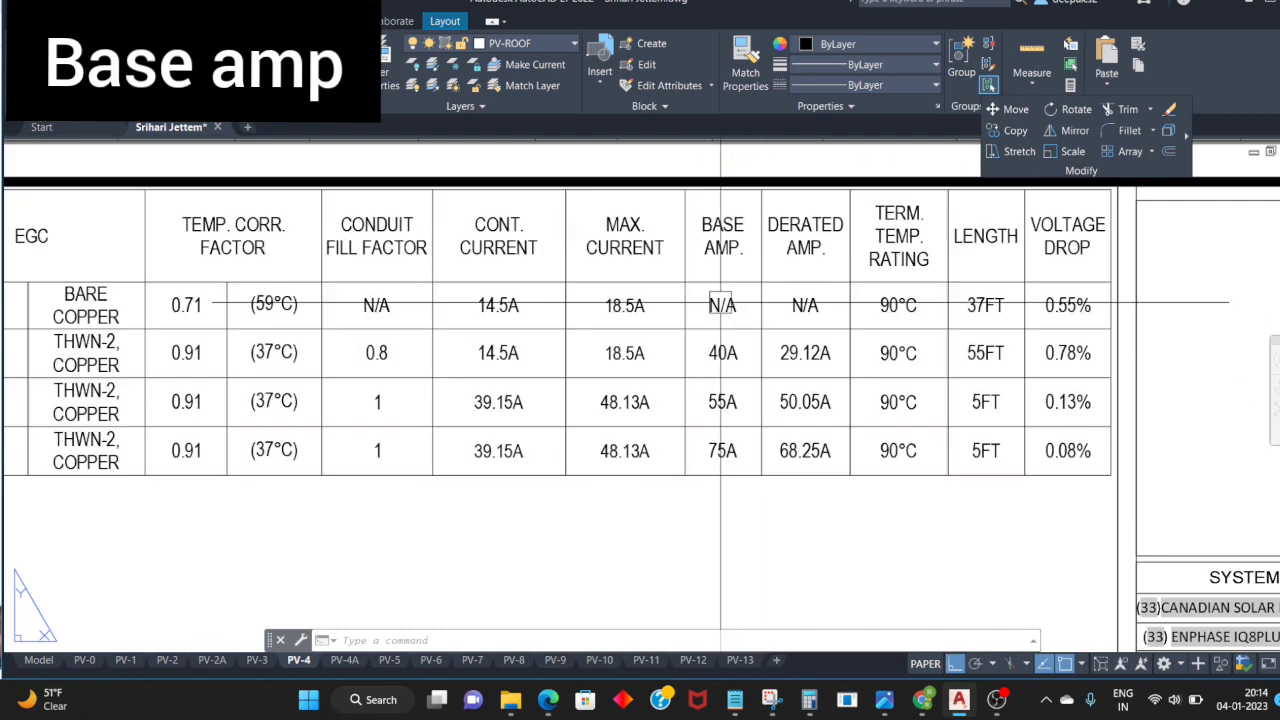
scroll(721, 501, down, 2)
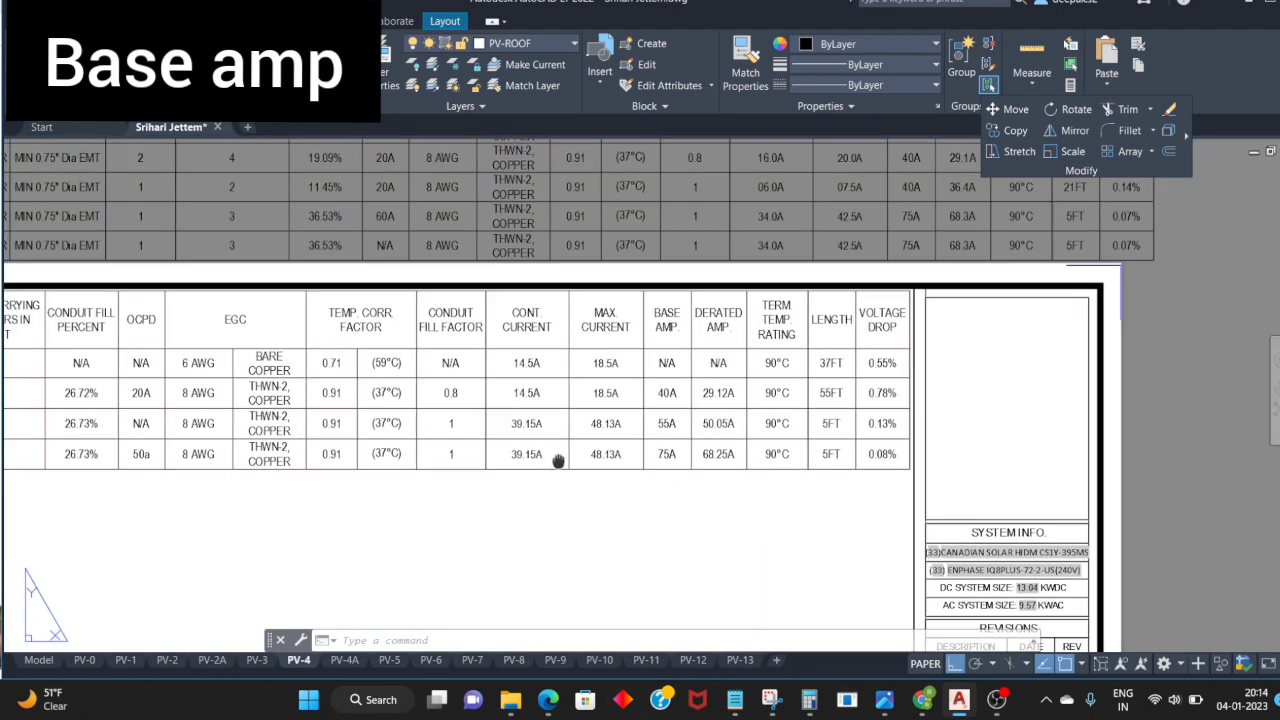
scroll(661, 345, up, 2)
scroll(661, 345, up, 1)
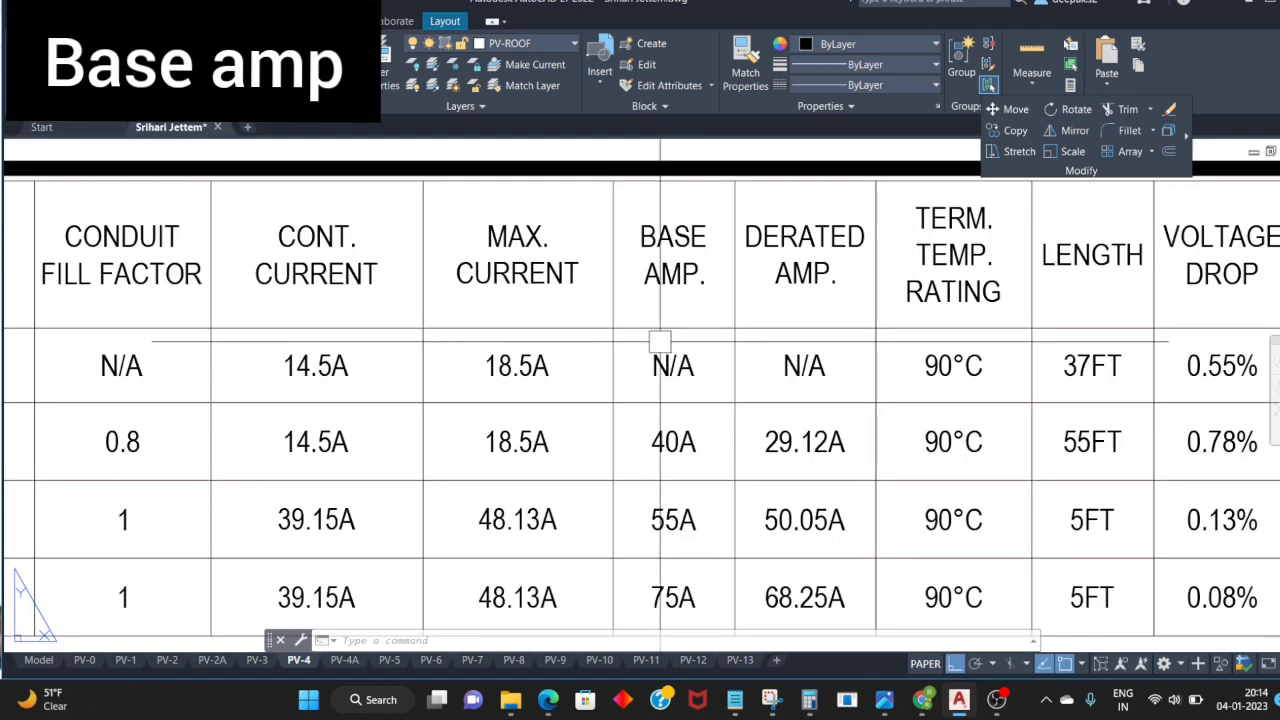
scroll(661, 300, down, 1)
scroll(661, 300, down, 1)
scroll(773, 297, up, 4)
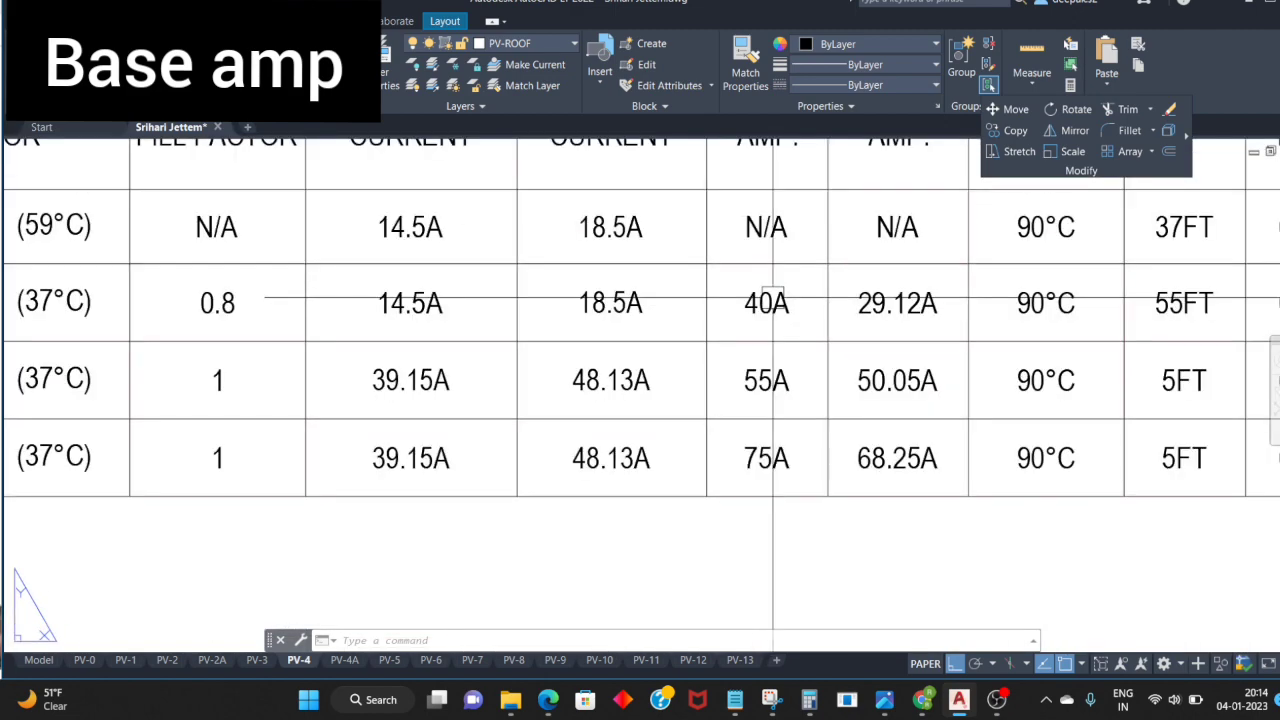
scroll(765, 318, down, 1)
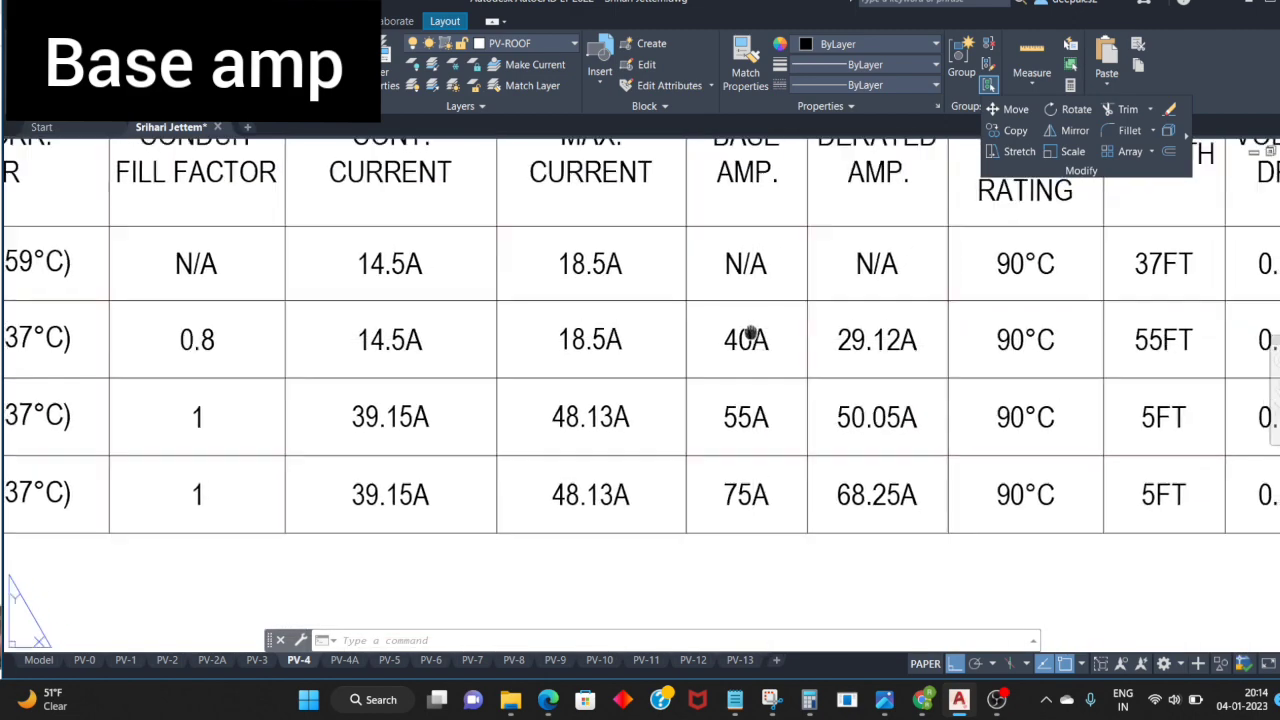
scroll(745, 340, up, 1)
scroll(739, 356, down, 2)
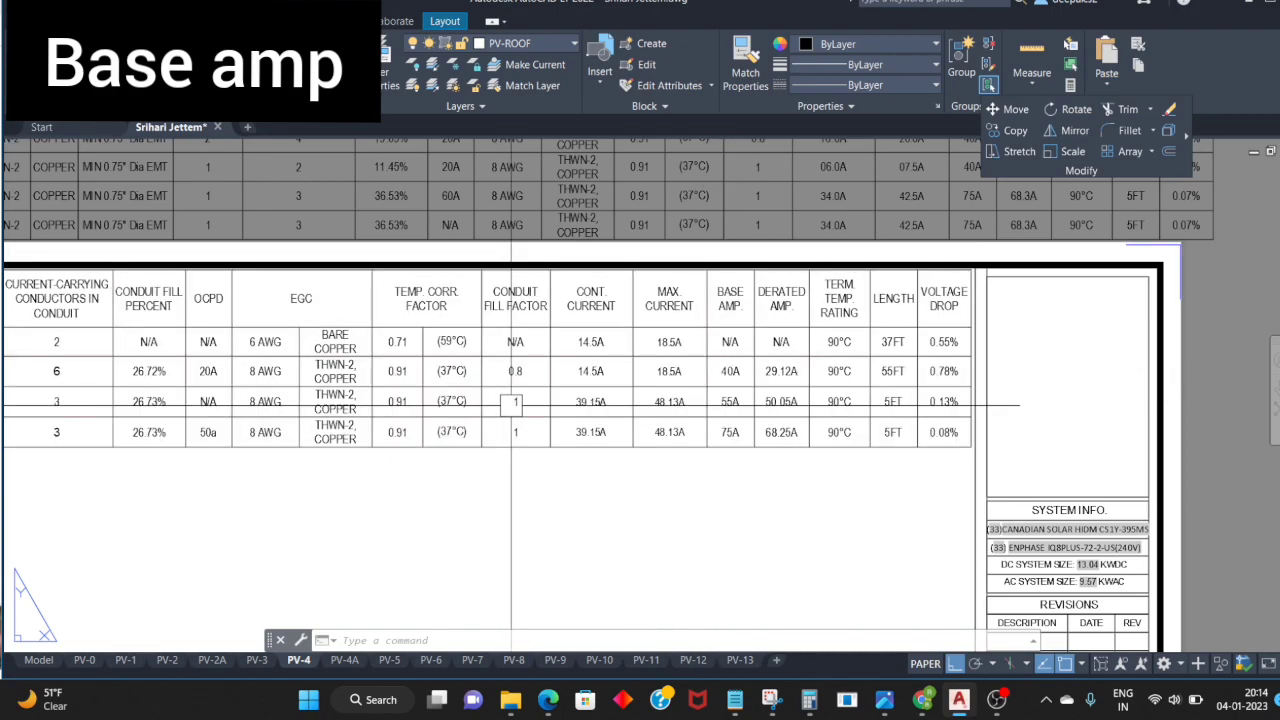
scroll(672, 392, down, 1)
scroll(331, 382, up, 2)
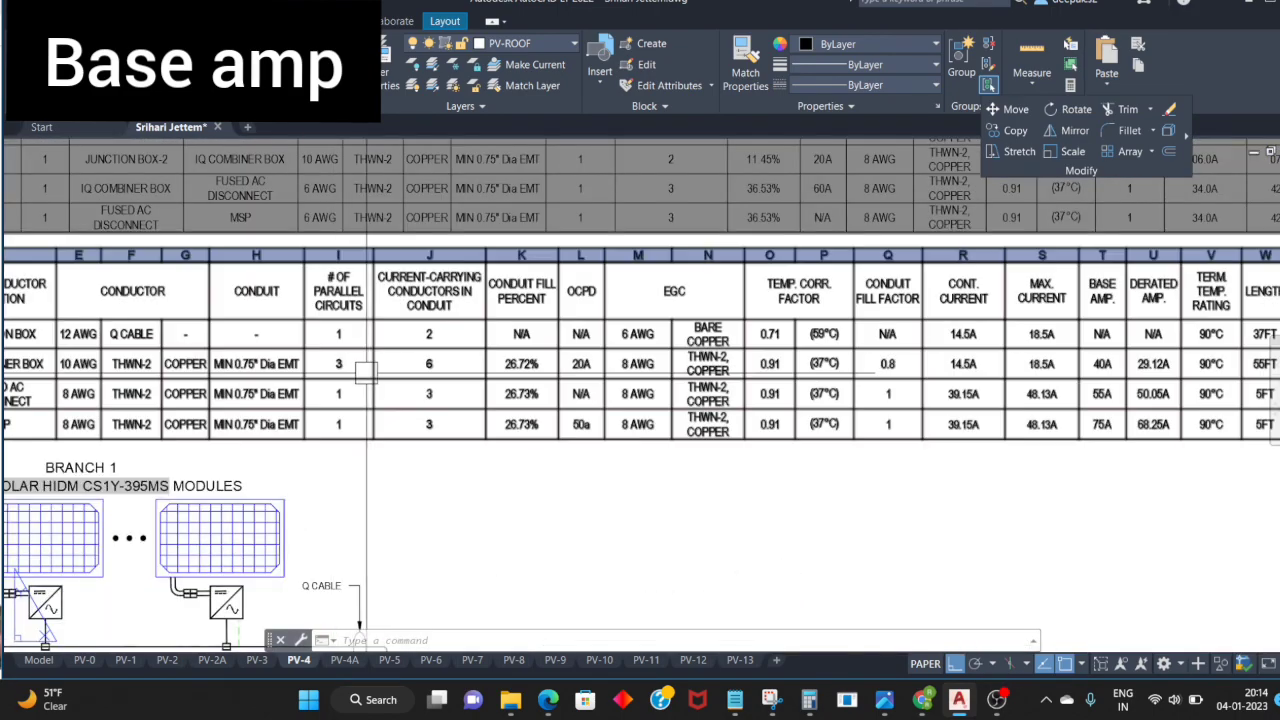
middle_drag(97, 395, 243, 395)
click(243, 395)
scroll(160, 364, down, 5)
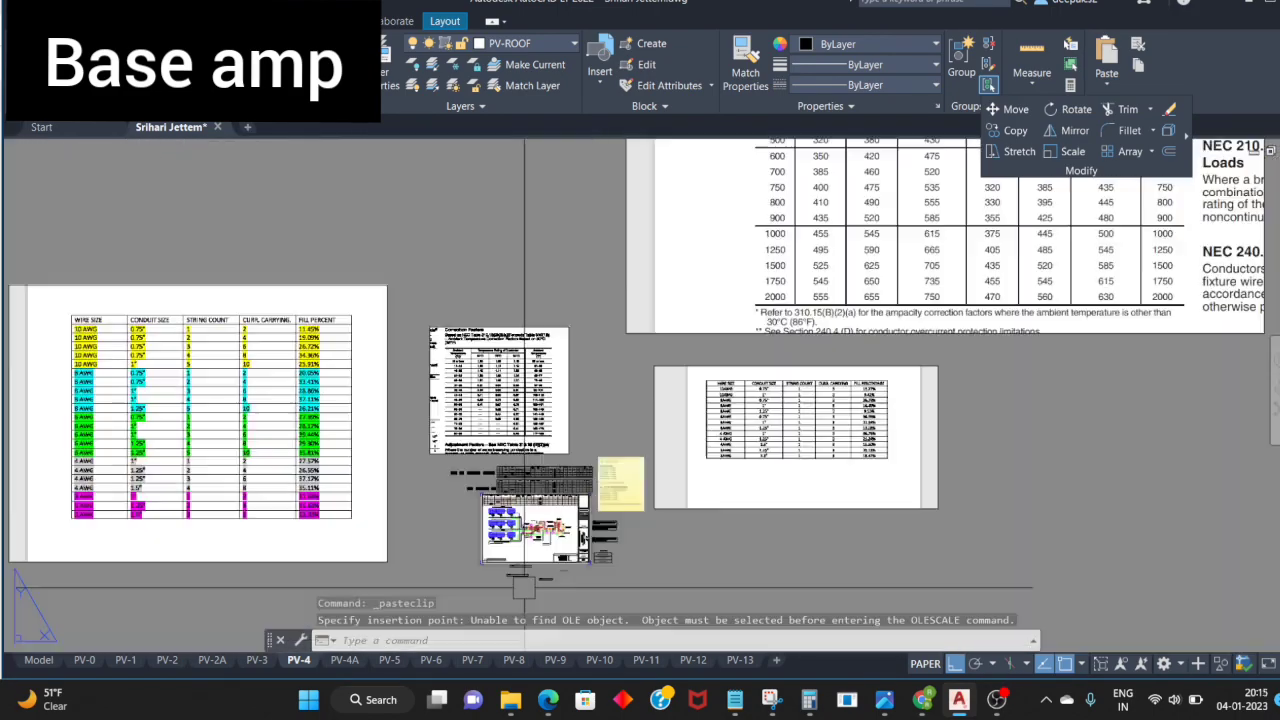
scroll(673, 367, up, 3)
scroll(673, 367, up, 2)
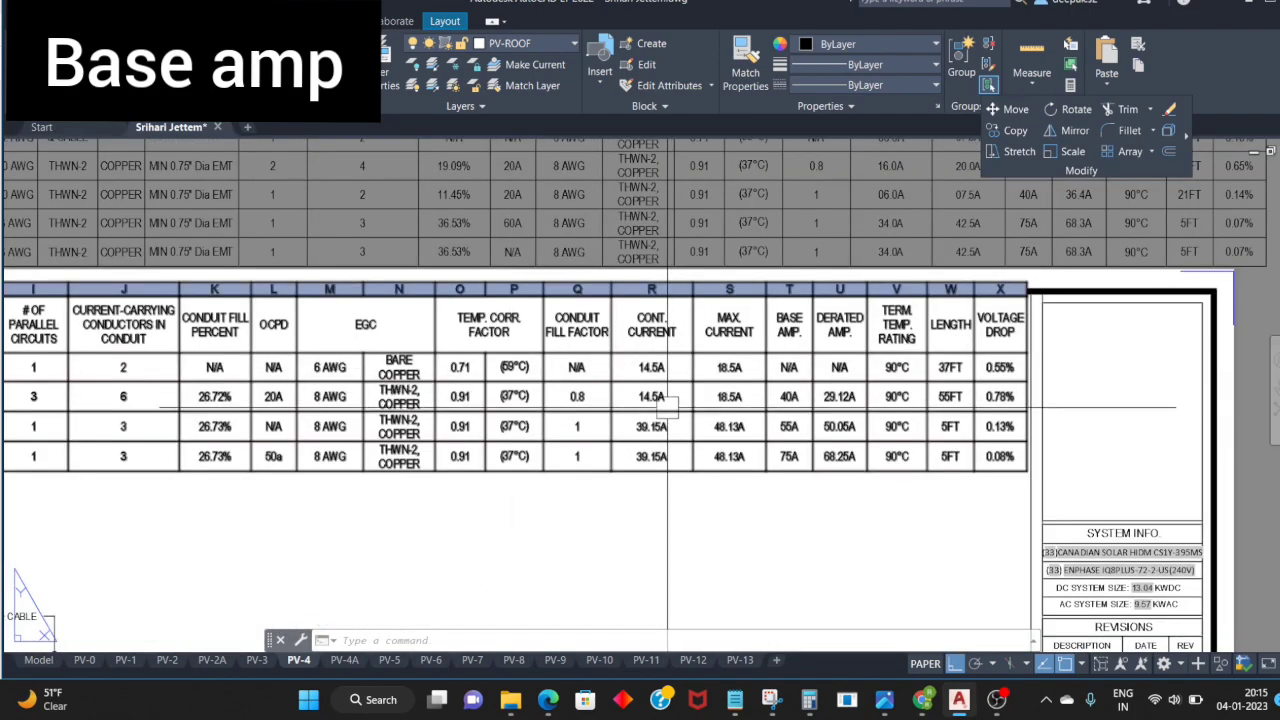
scroll(673, 367, down, 5)
scroll(673, 367, up, 3)
scroll(629, 319, down, 2)
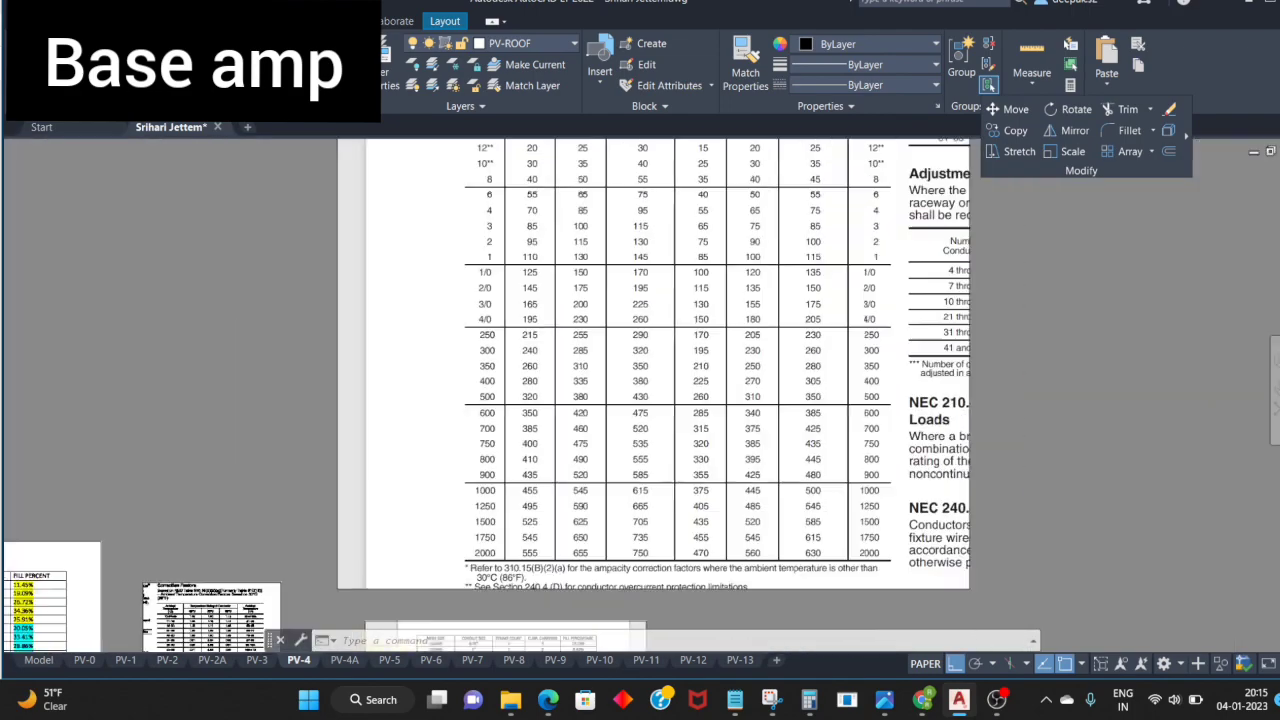
scroll(591, 329, up, 2)
scroll(625, 328, up, 1)
scroll(625, 328, down, 1)
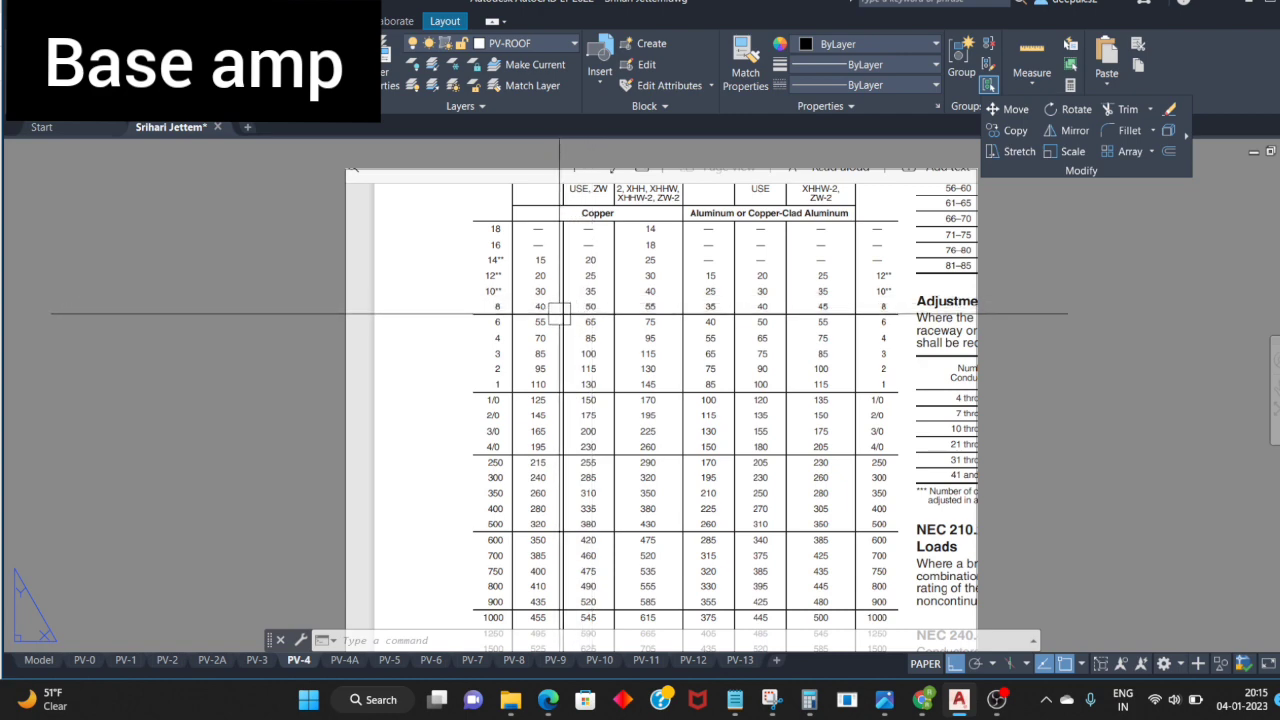
scroll(559, 315, down, 5)
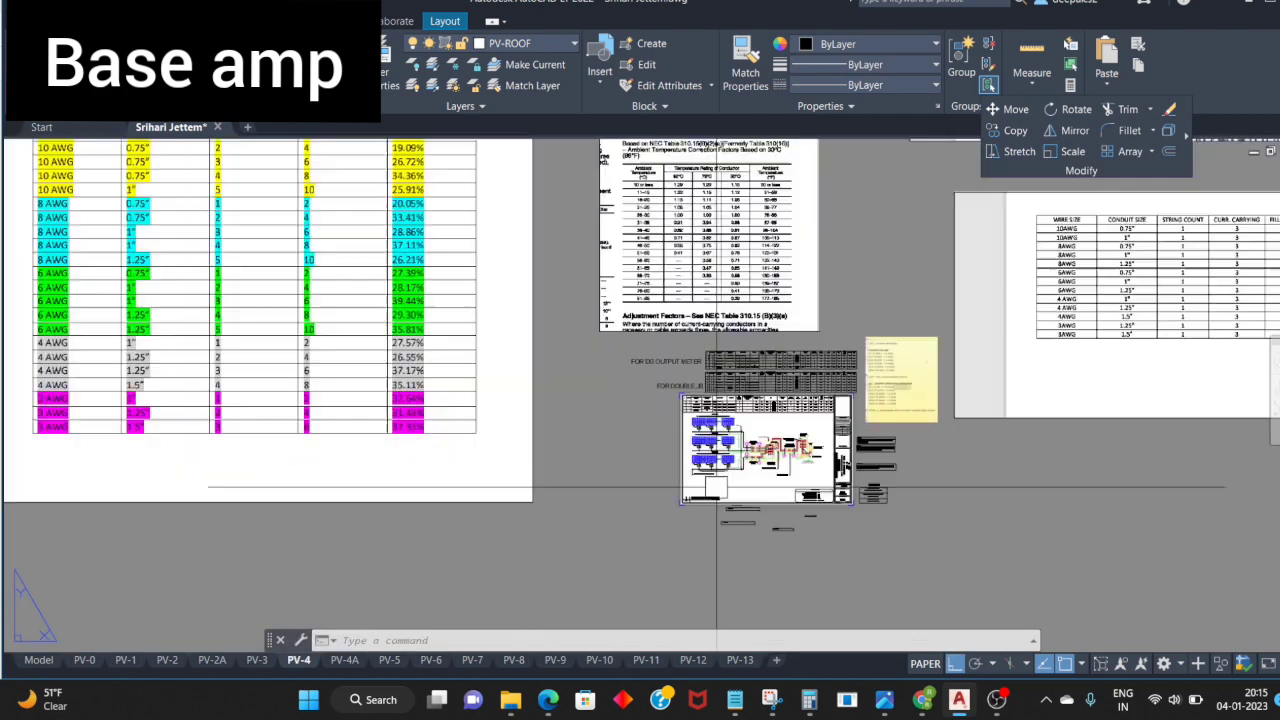
scroll(957, 285, up, 8)
middle_drag(957, 285, 531, 584)
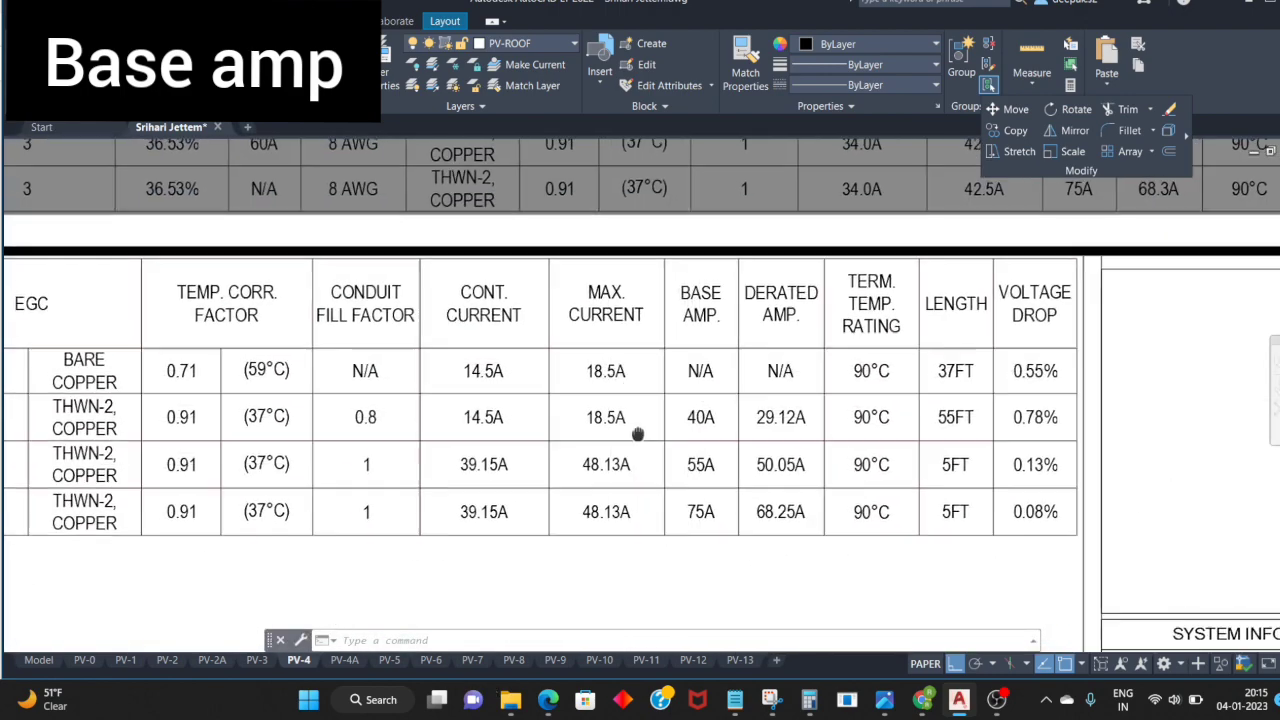
scroll(600, 425, down, 2)
scroll(598, 455, down, 2)
scroll(336, 425, up, 2)
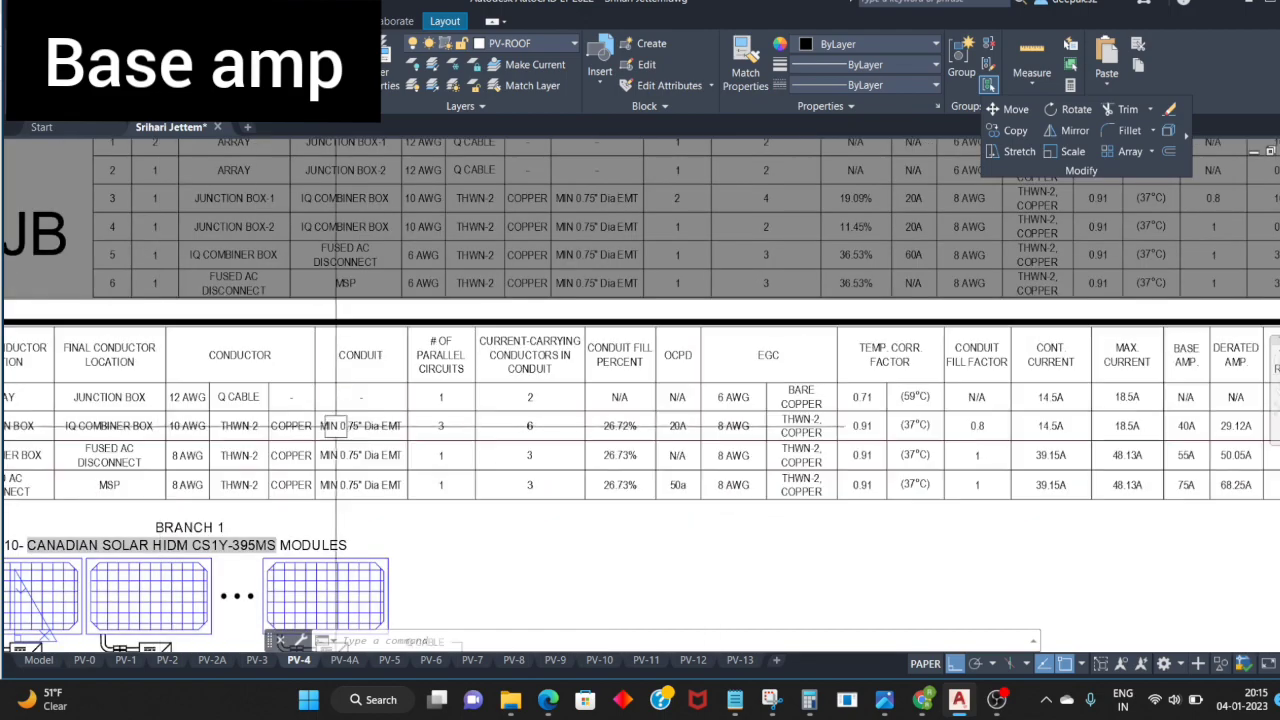
middle_drag(423, 434, 214, 423)
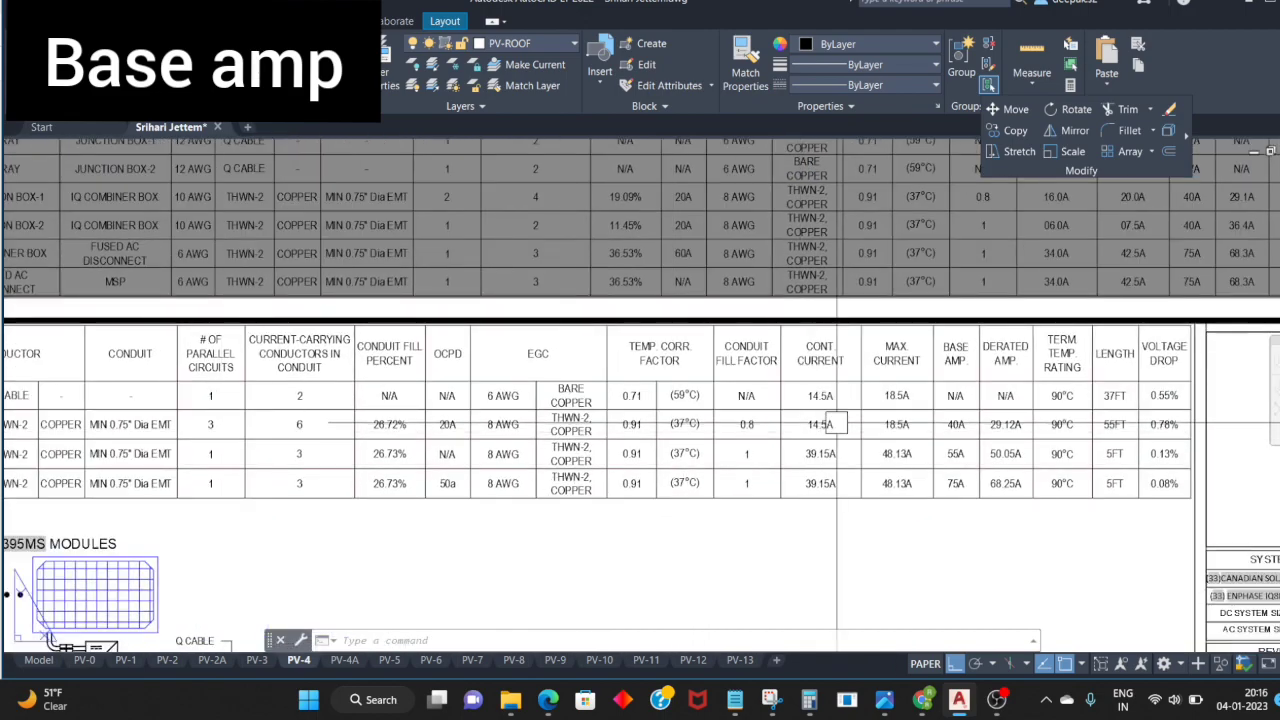
scroll(829, 420, down, 3)
scroll(797, 349, down, 2)
scroll(797, 349, down, 3)
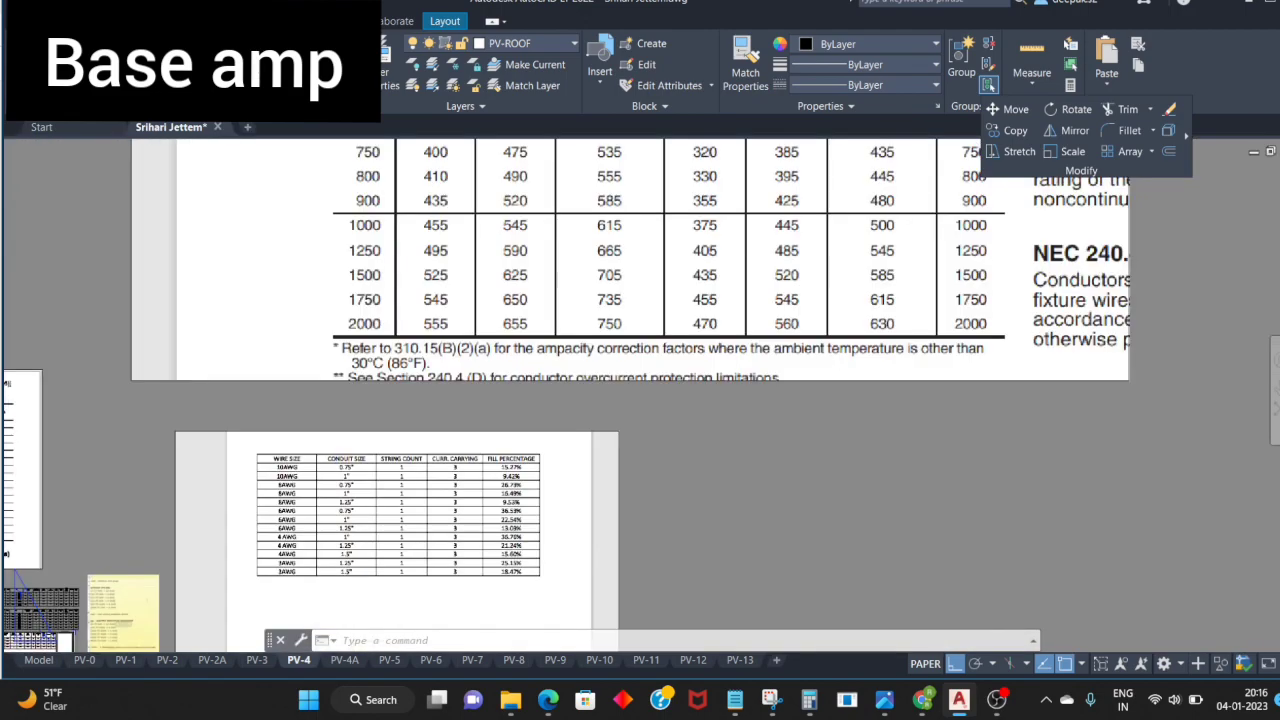
scroll(340, 210, up, 2)
scroll(375, 228, up, 1)
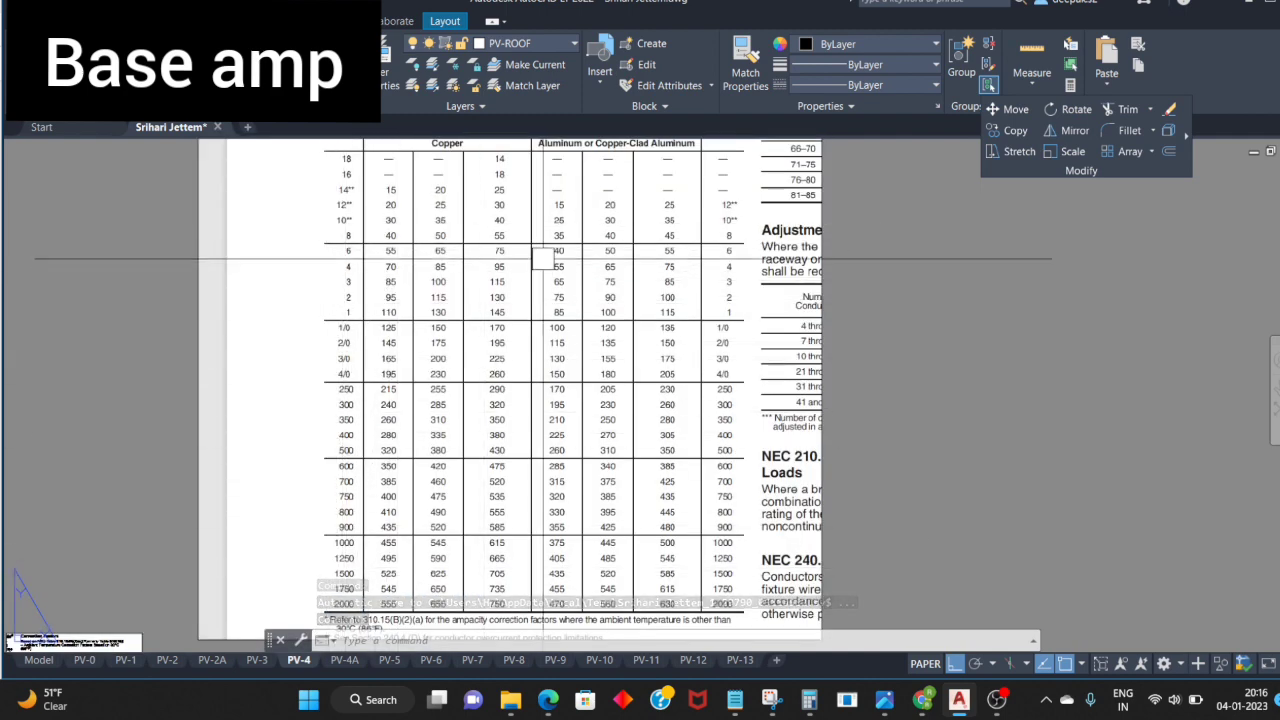
scroll(542, 259, up, 2)
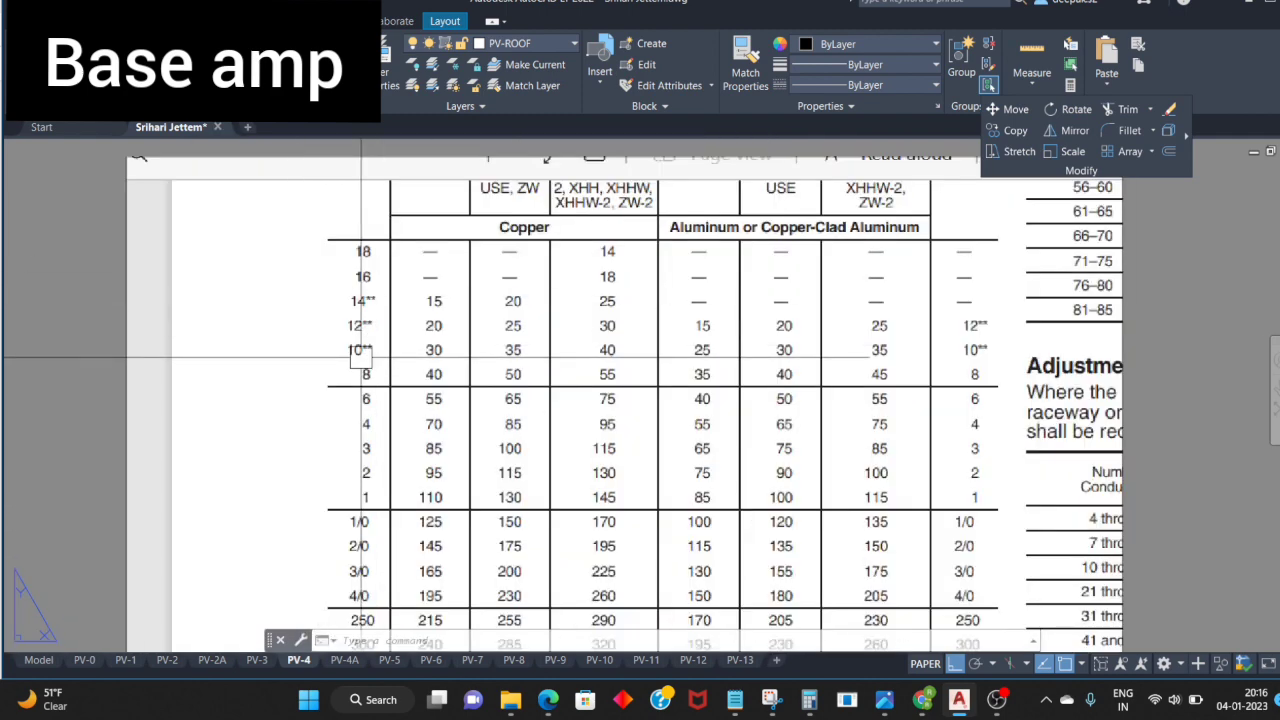
key(alt+Tab)
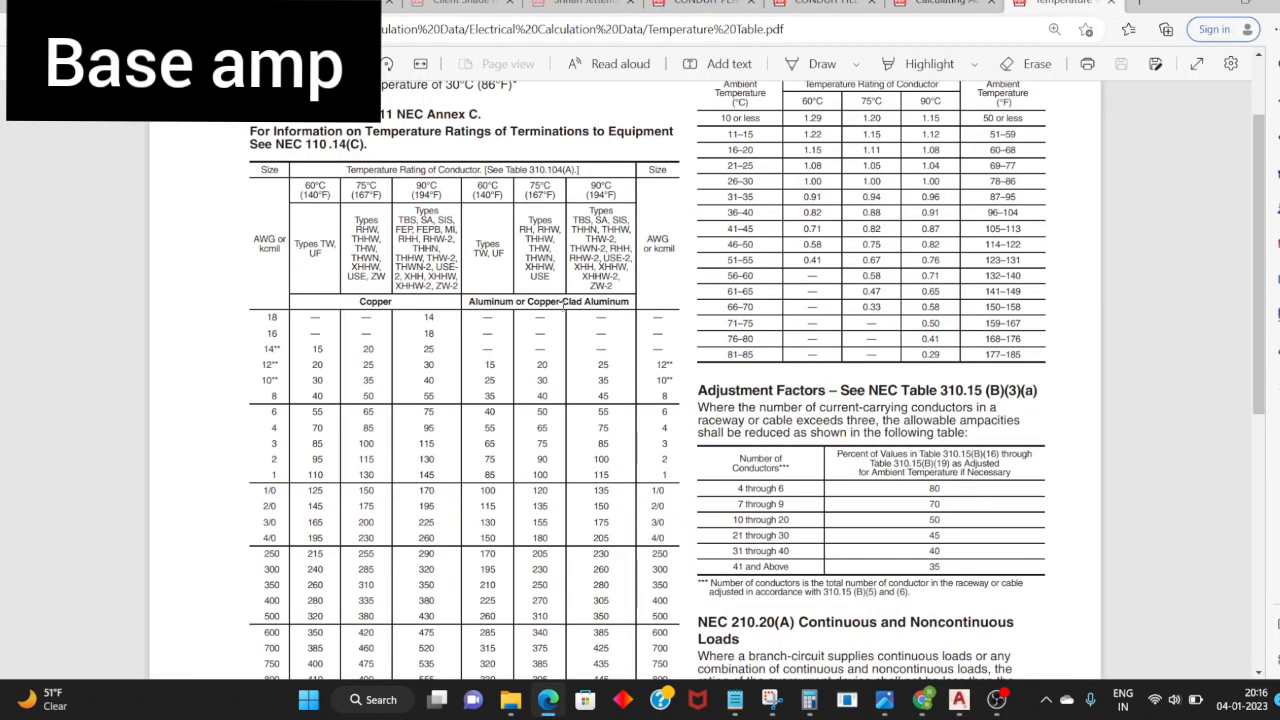
scroll(563, 307, up, 3)
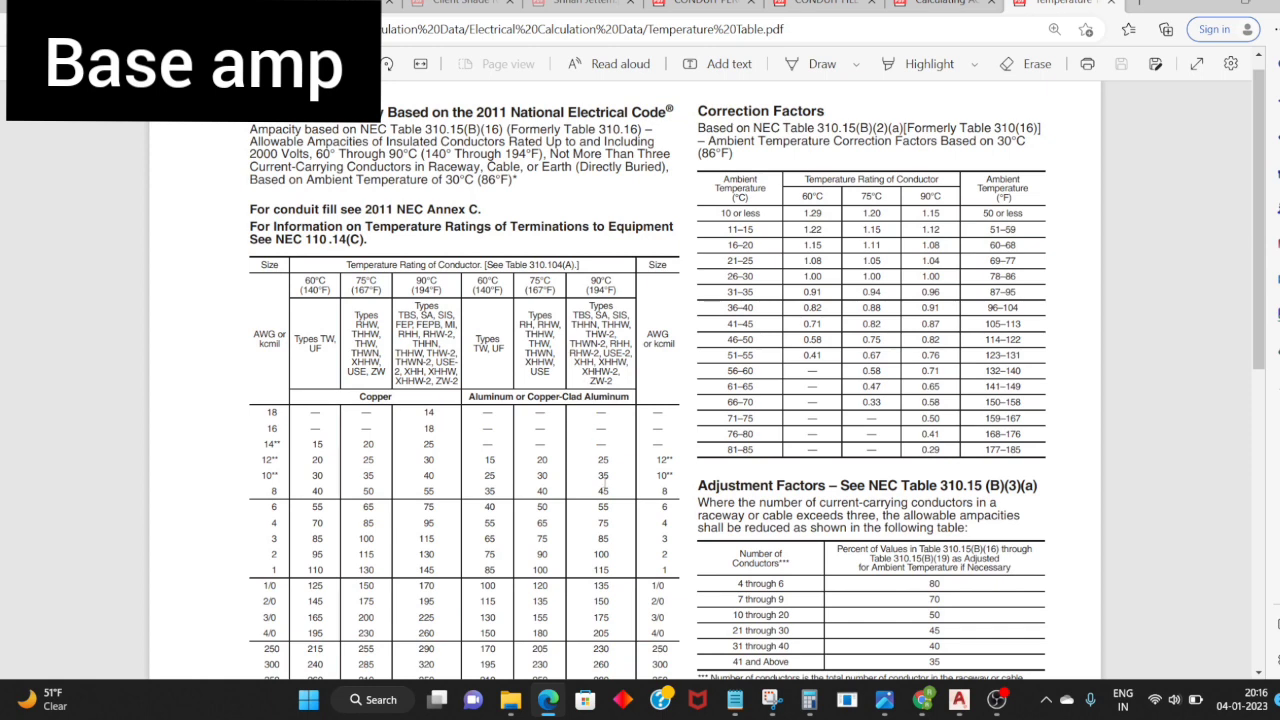
drag(436, 472, 436, 477)
key(alt+Tab)
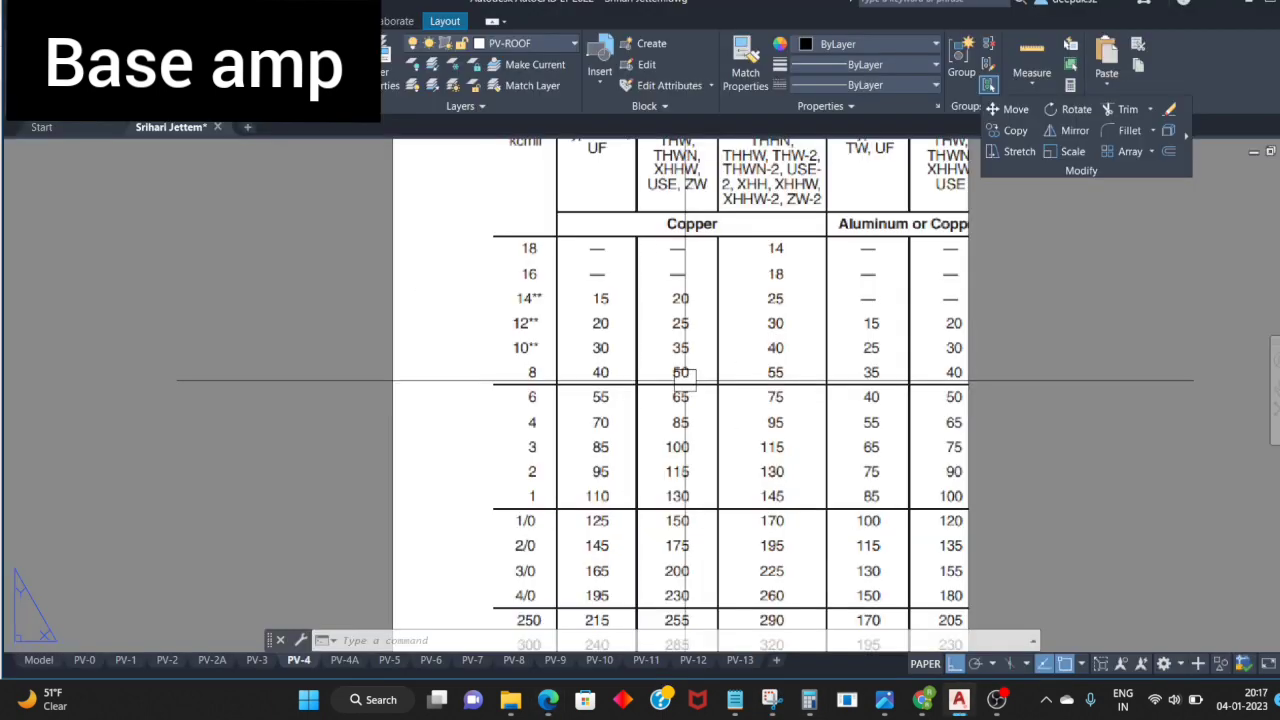
scroll(697, 375, down, 3)
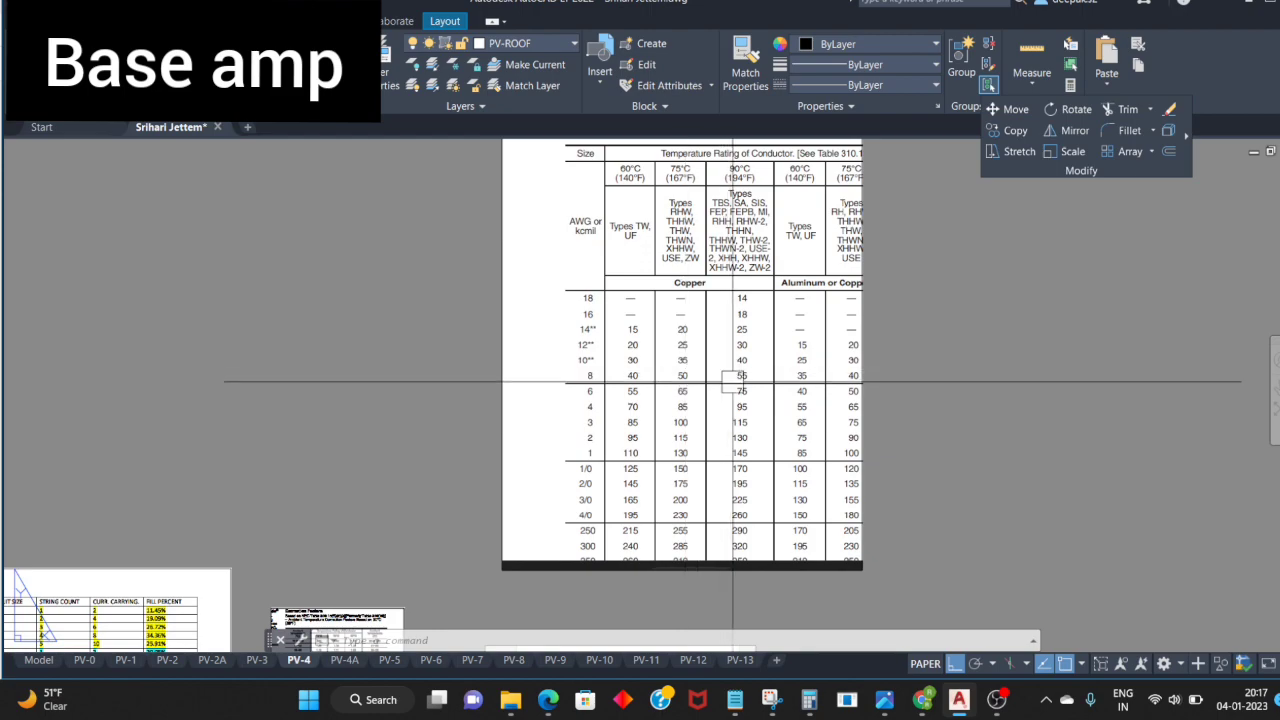
middle_drag(722, 364, 746, 323)
scroll(645, 437, up, 2)
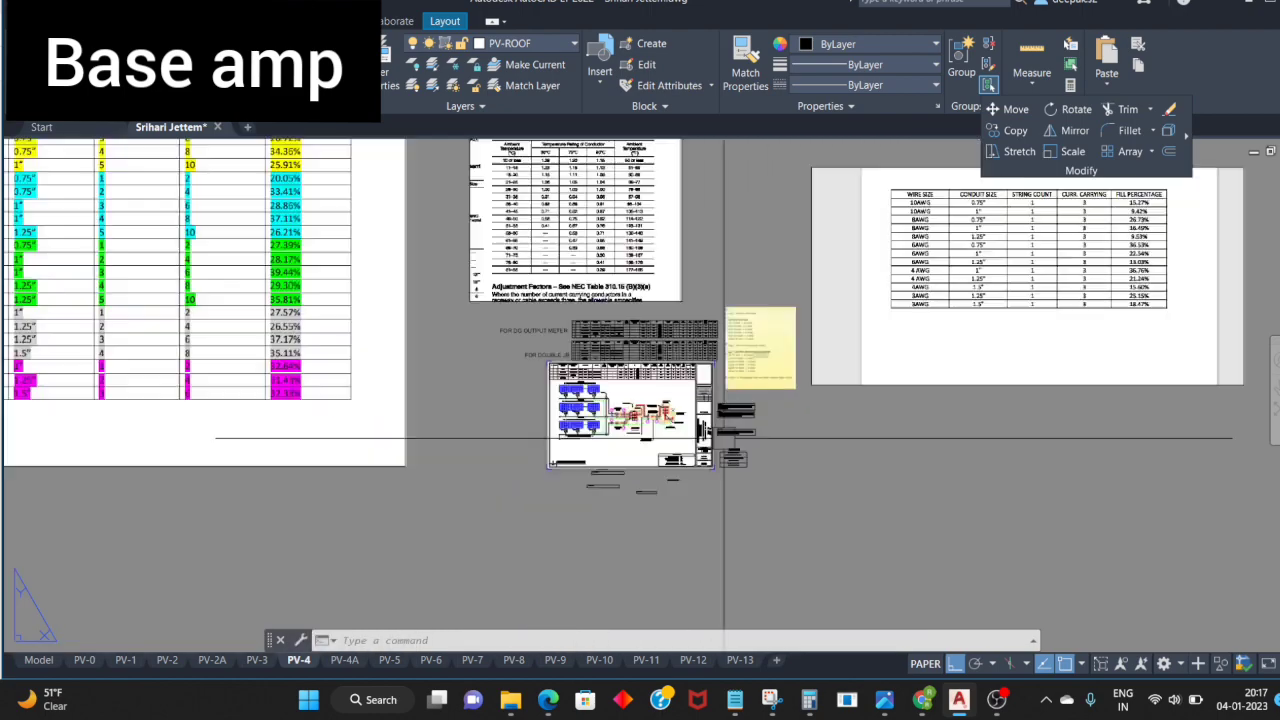
scroll(645, 437, up, 2)
scroll(645, 437, up, 2)
scroll(645, 437, up, 1)
scroll(706, 400, down, 2)
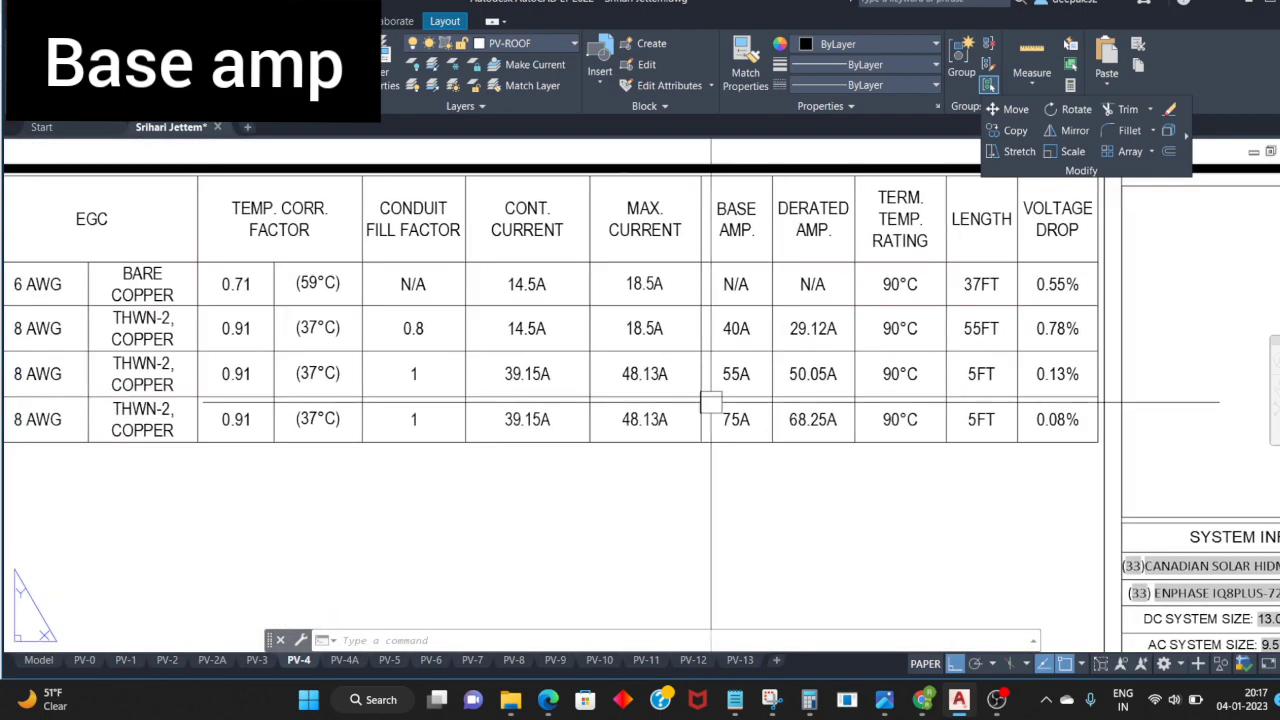
scroll(757, 467, down, 1)
scroll(757, 467, up, 2)
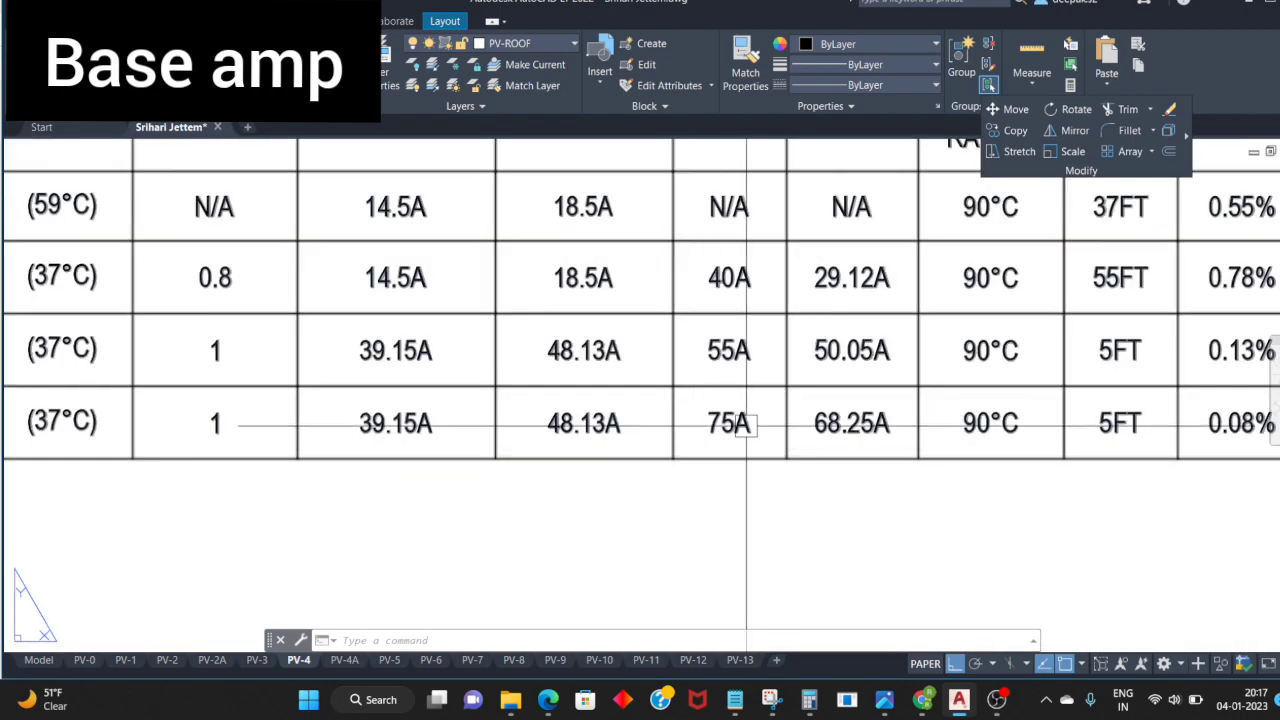
scroll(749, 440, down, 2)
scroll(705, 455, down, 2)
scroll(705, 455, up, 2)
scroll(705, 455, down, 3)
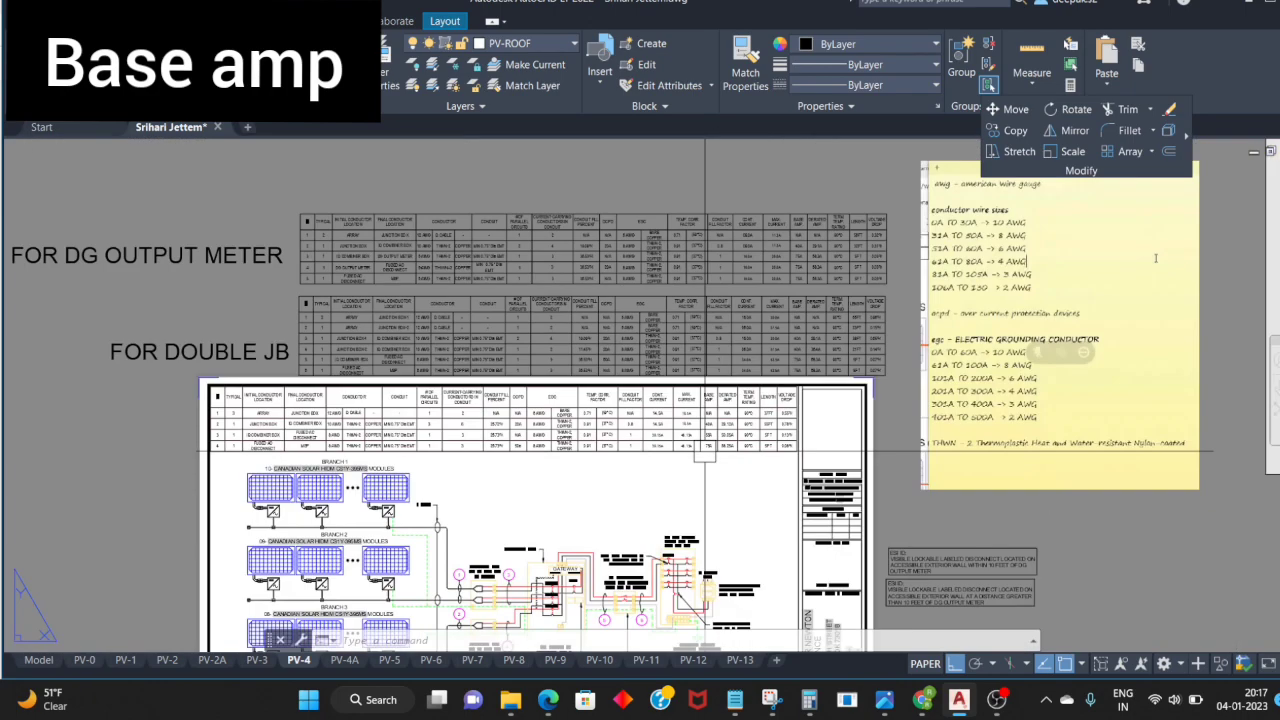
scroll(705, 455, down, 1)
scroll(700, 420, up, 3)
scroll(695, 395, up, 2)
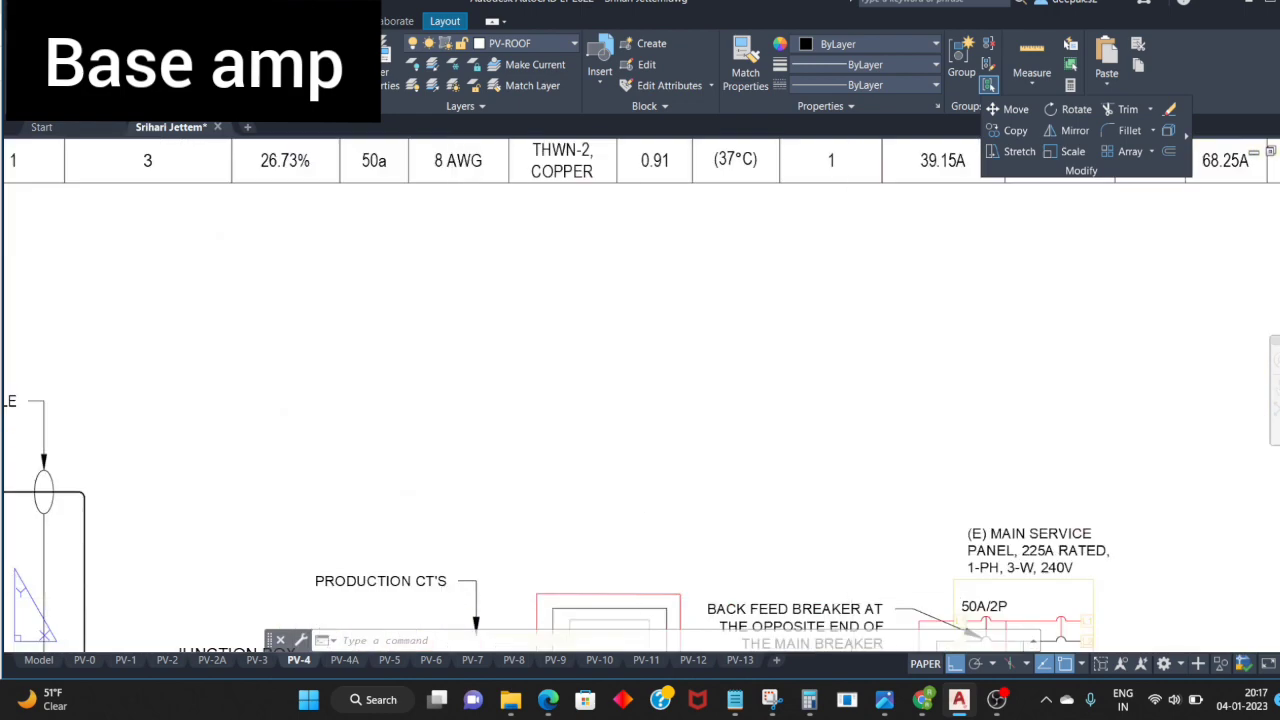
scroll(694, 390, down, 1)
scroll(650, 335, up, 3)
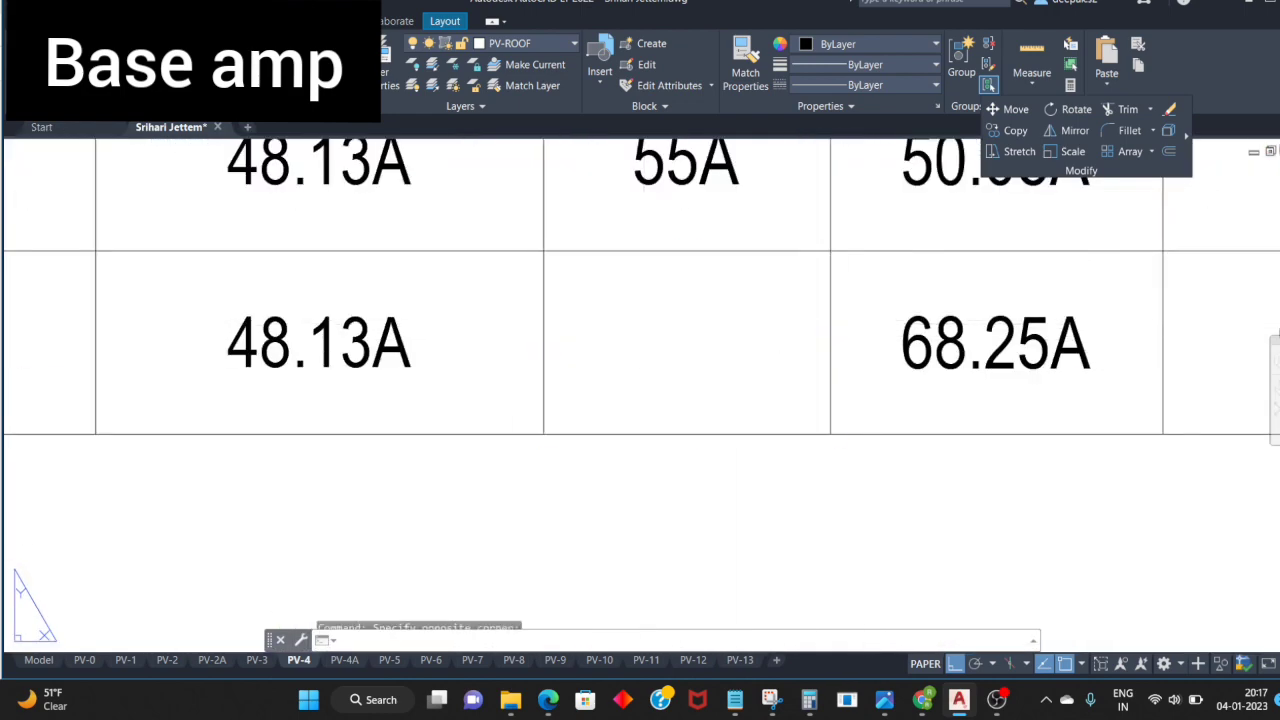
Step: Change the MSP row's base amp from 75A to 55A and start adding 'base amp' to the formula note
double_click(690, 321)
text(5A)
click(620, 451)
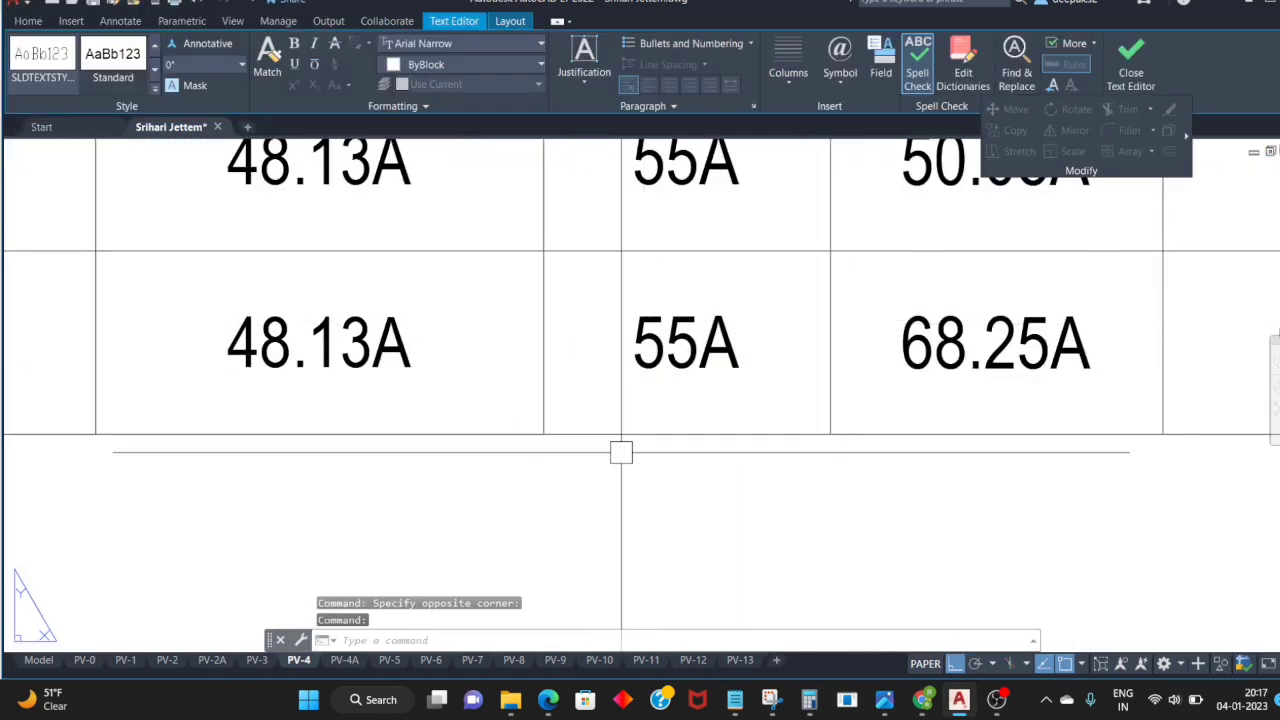
scroll(523, 451, down, 3)
scroll(494, 530, down, 2)
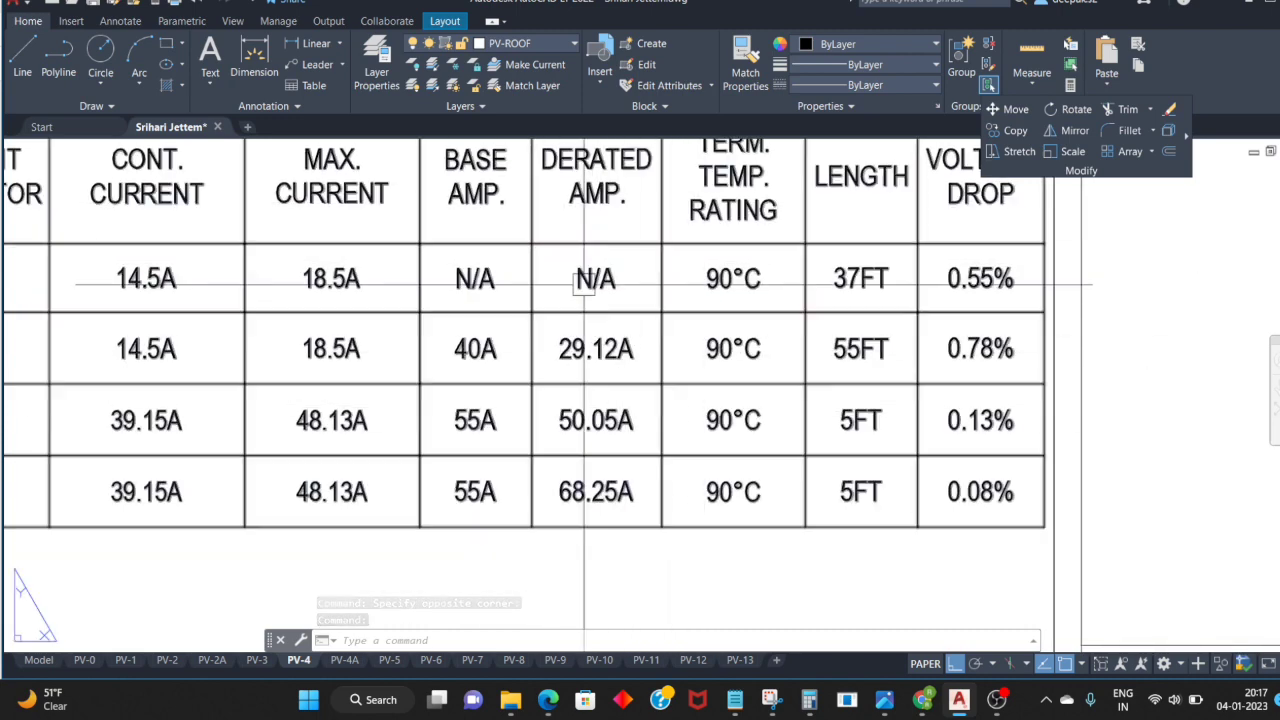
scroll(524, 386, down, 2)
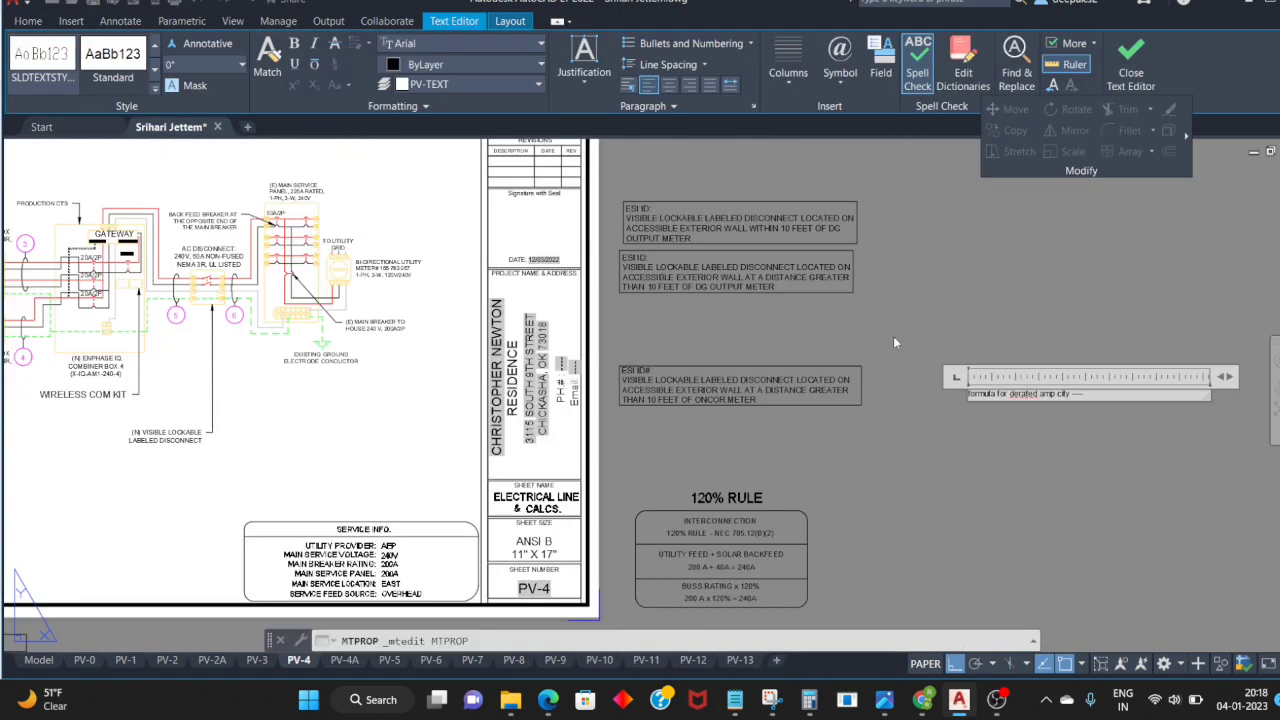
text(base)
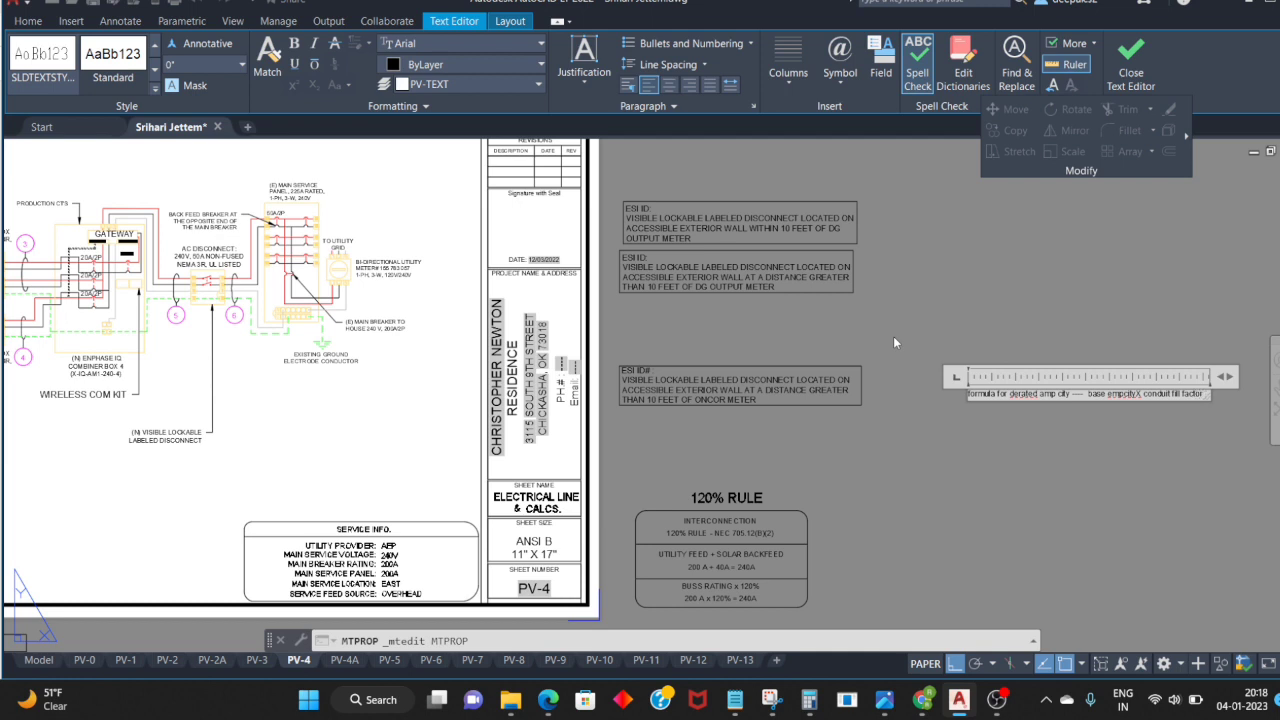
Step: On a new line of the derated ampacity formula note, add 'x temp correction factor'
key(Return)
text(x tem)
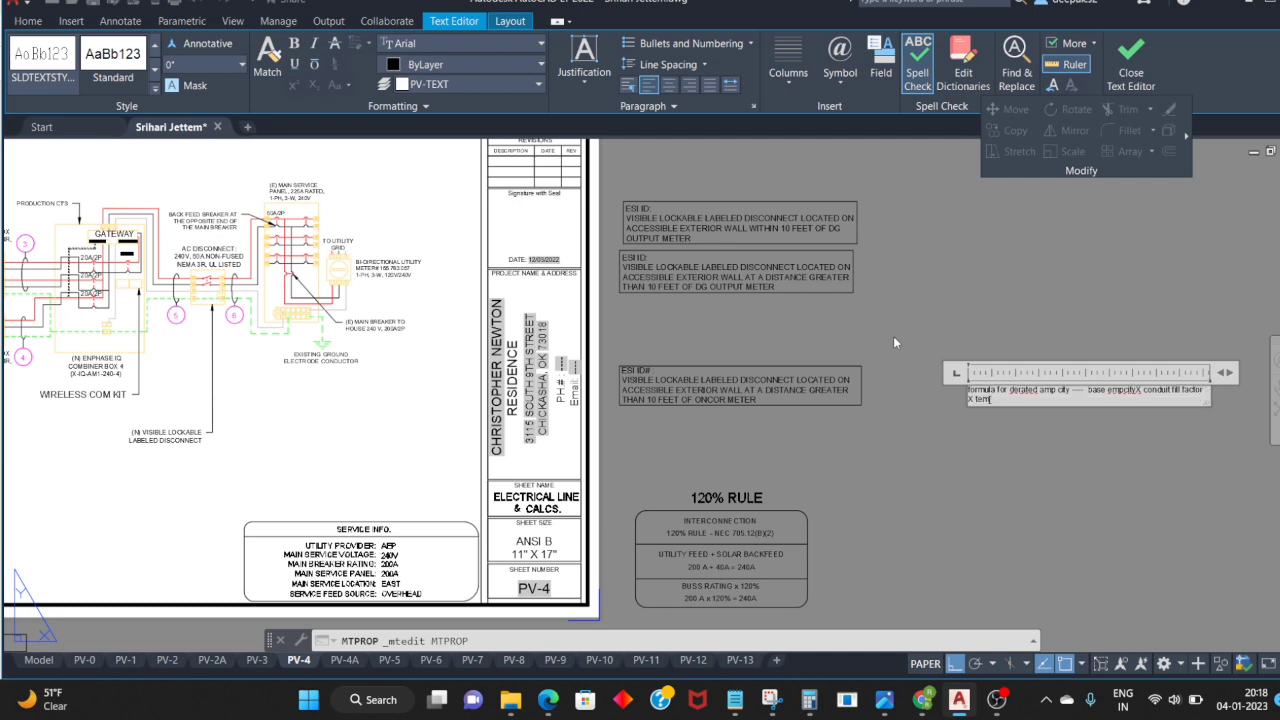
text(p)
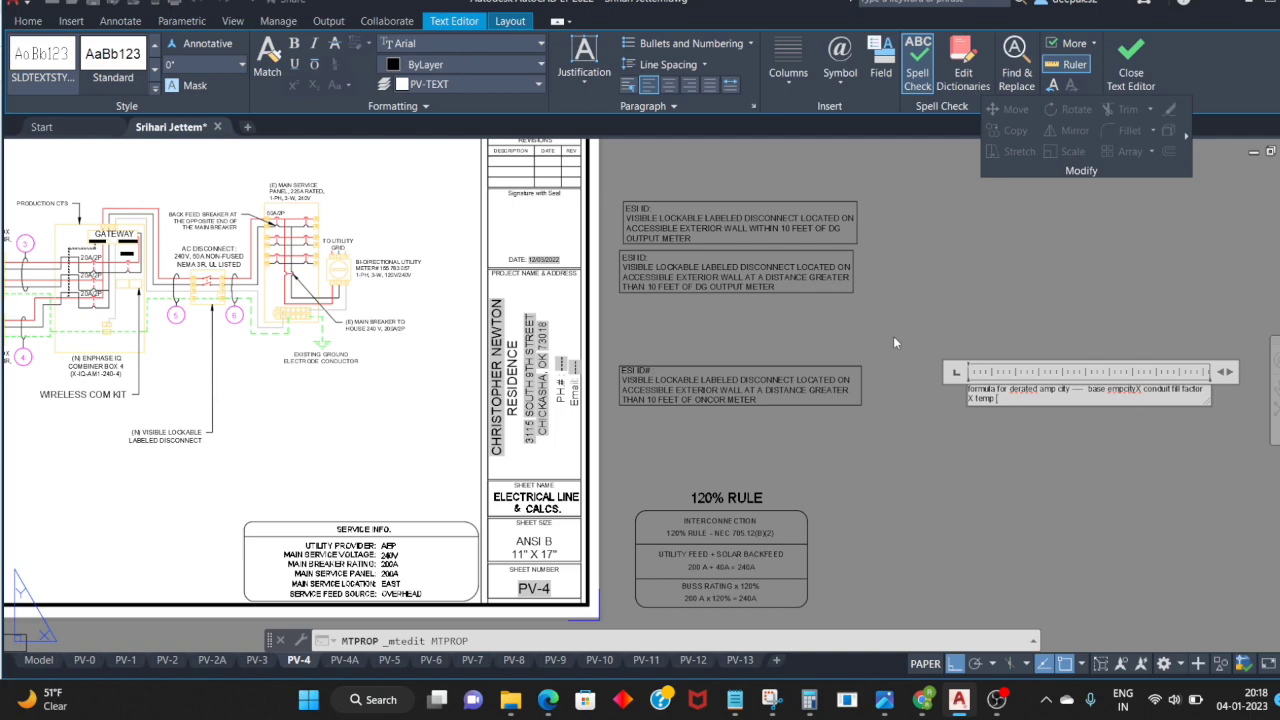
text( co)
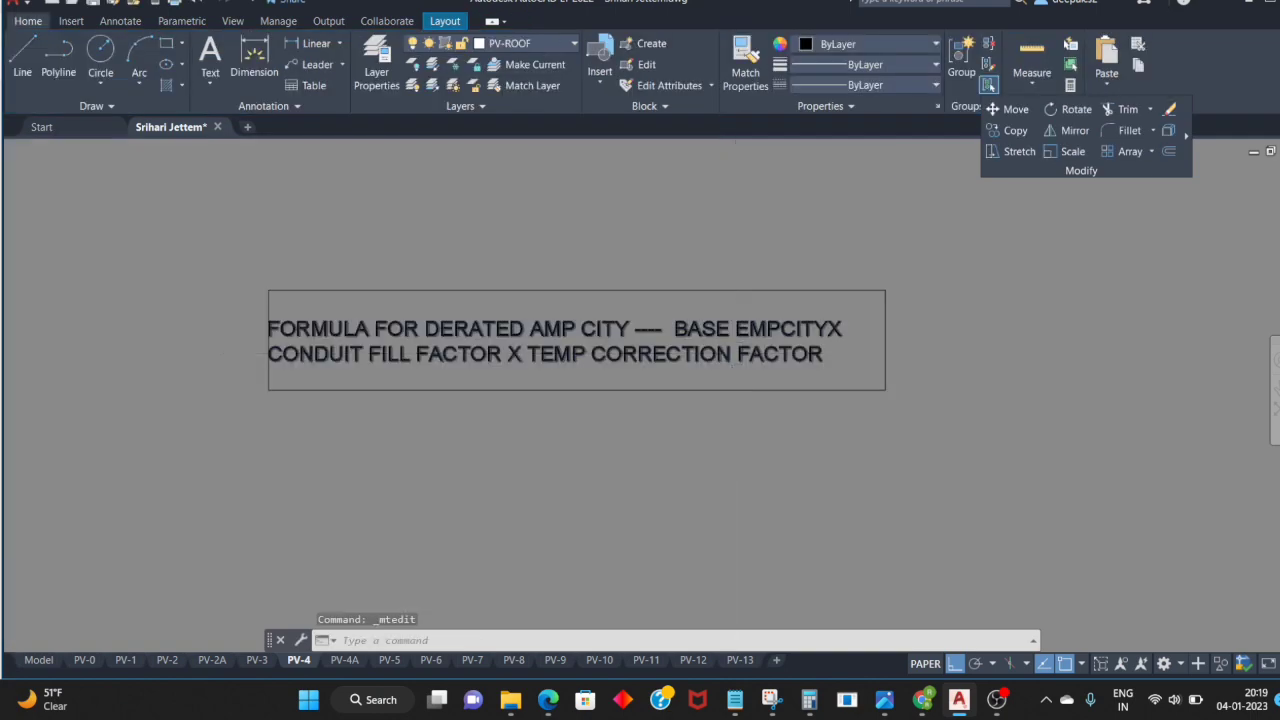
Step: Bring the PV-4 conductor table into view and select it
scroll(619, 327, down, 5)
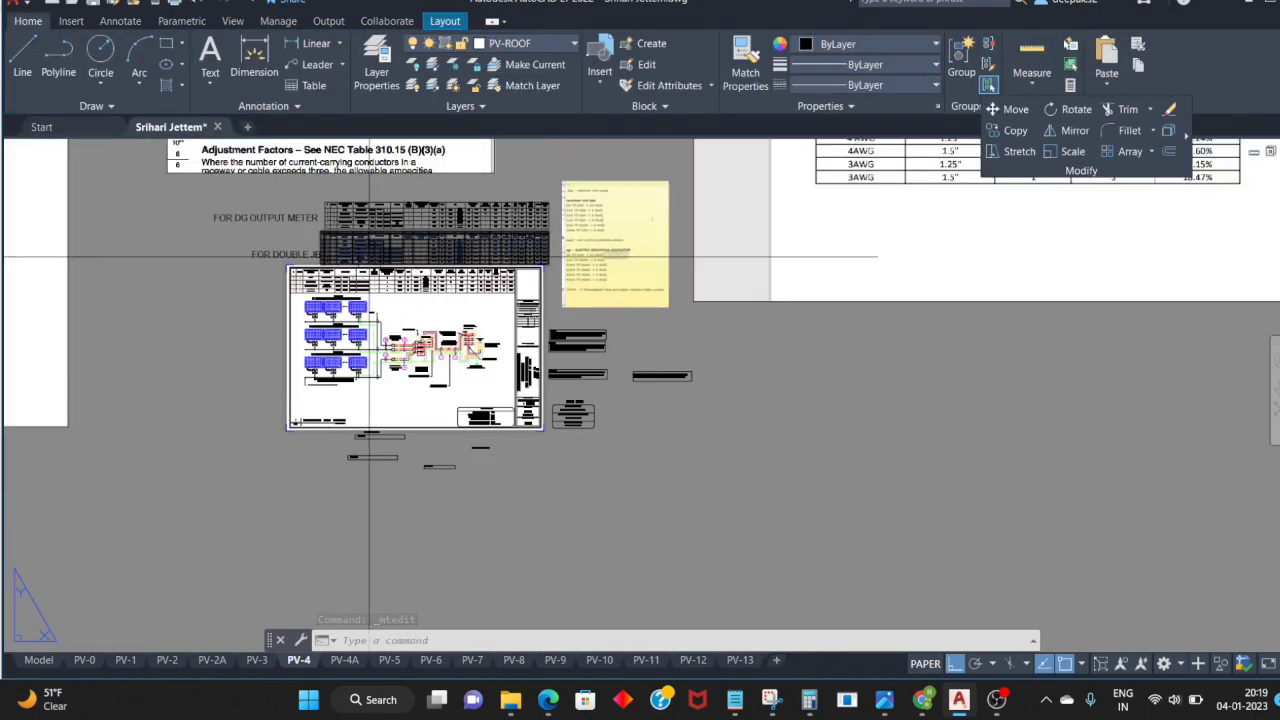
scroll(560, 300, up, 5)
middle_drag(560, 250, 548, 341)
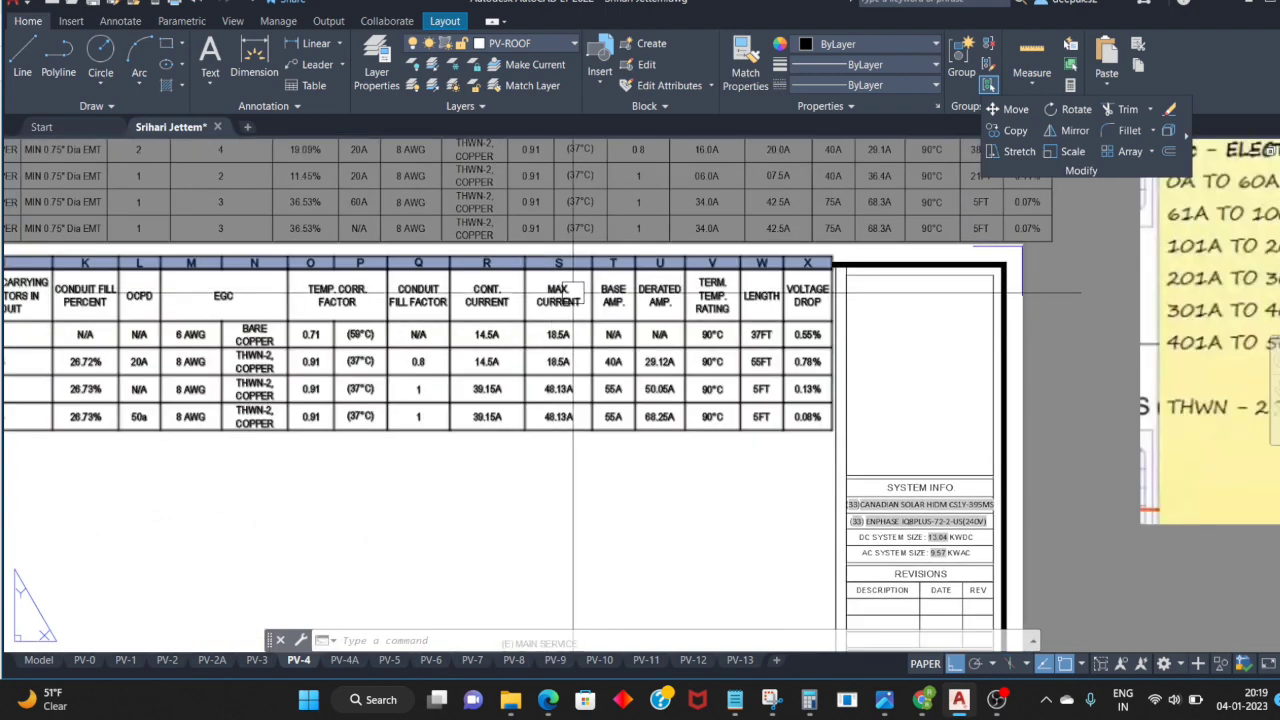
scroll(688, 366, up, 2)
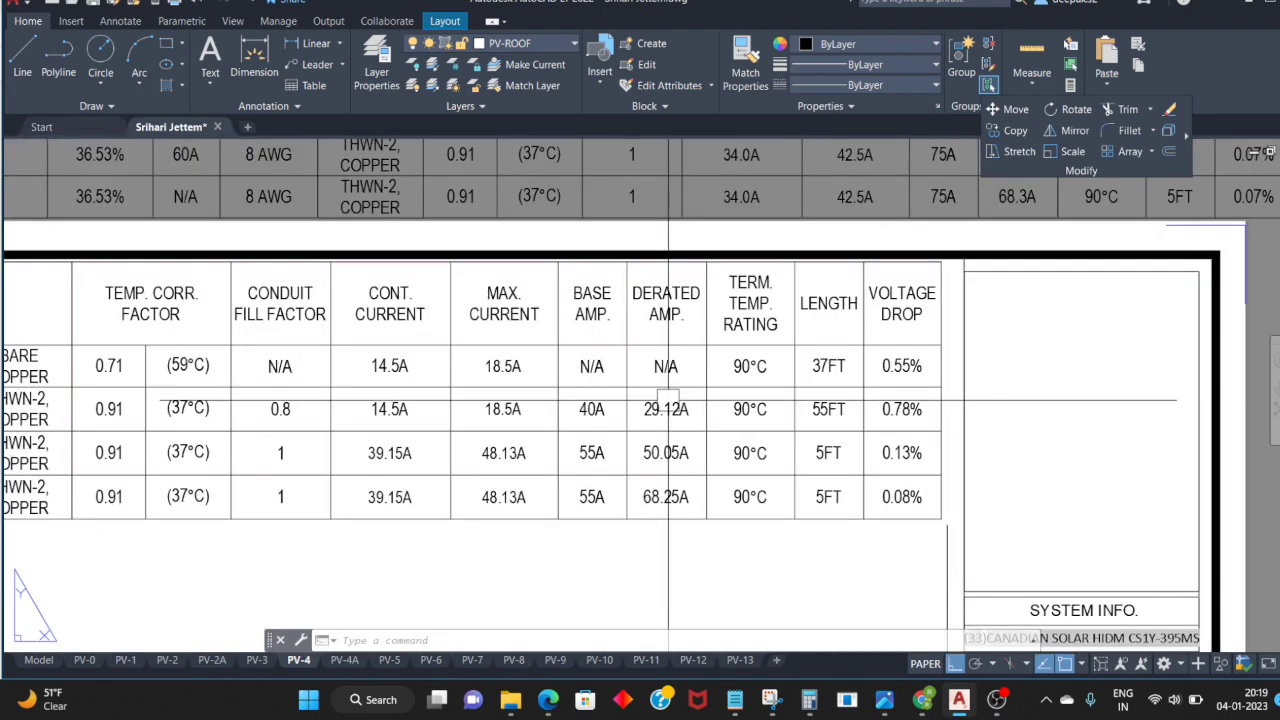
click(615, 398)
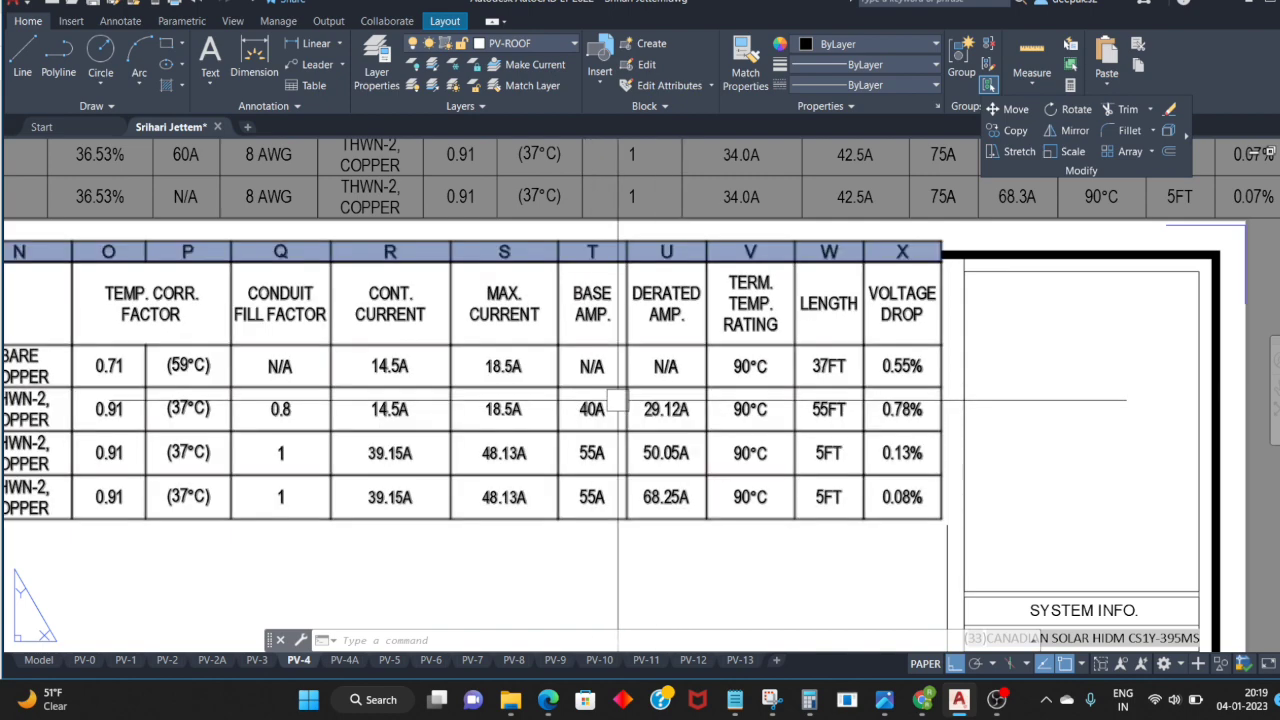
key(Escape)
scroll(585, 460, down, 2)
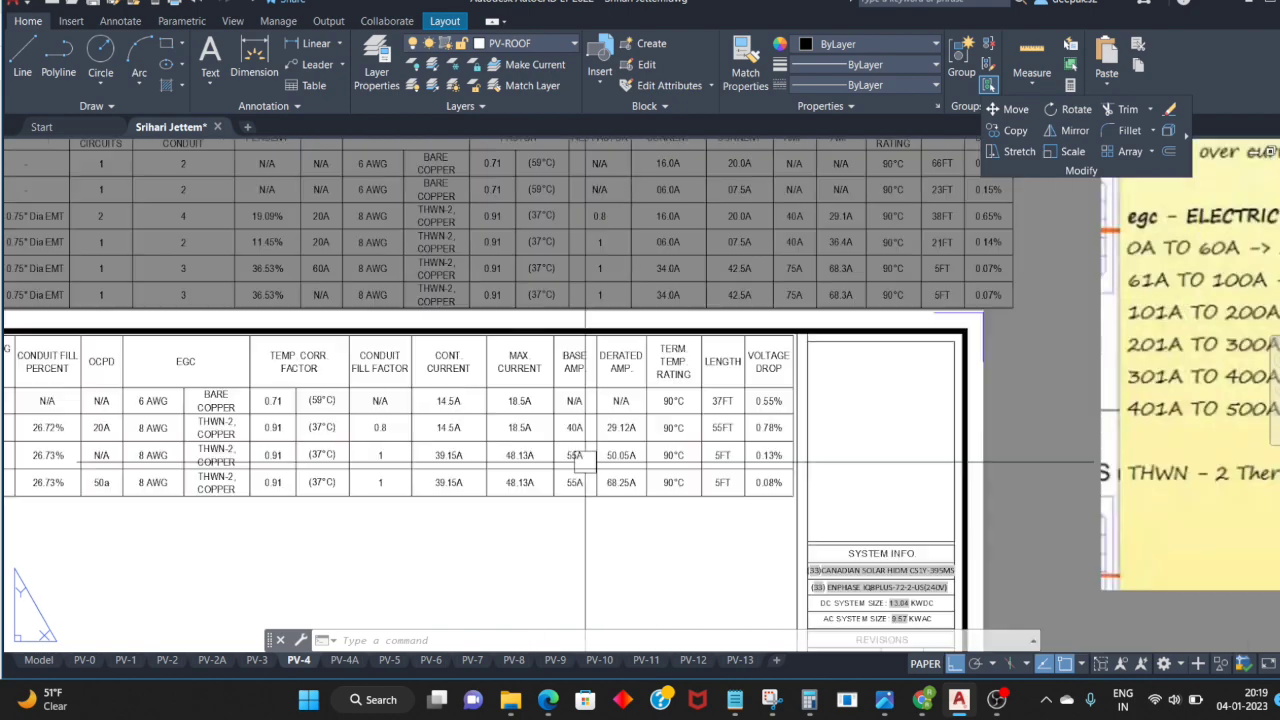
scroll(585, 460, down, 1)
scroll(640, 420, up, 2)
scroll(650, 418, up, 1)
scroll(652, 418, up, 1)
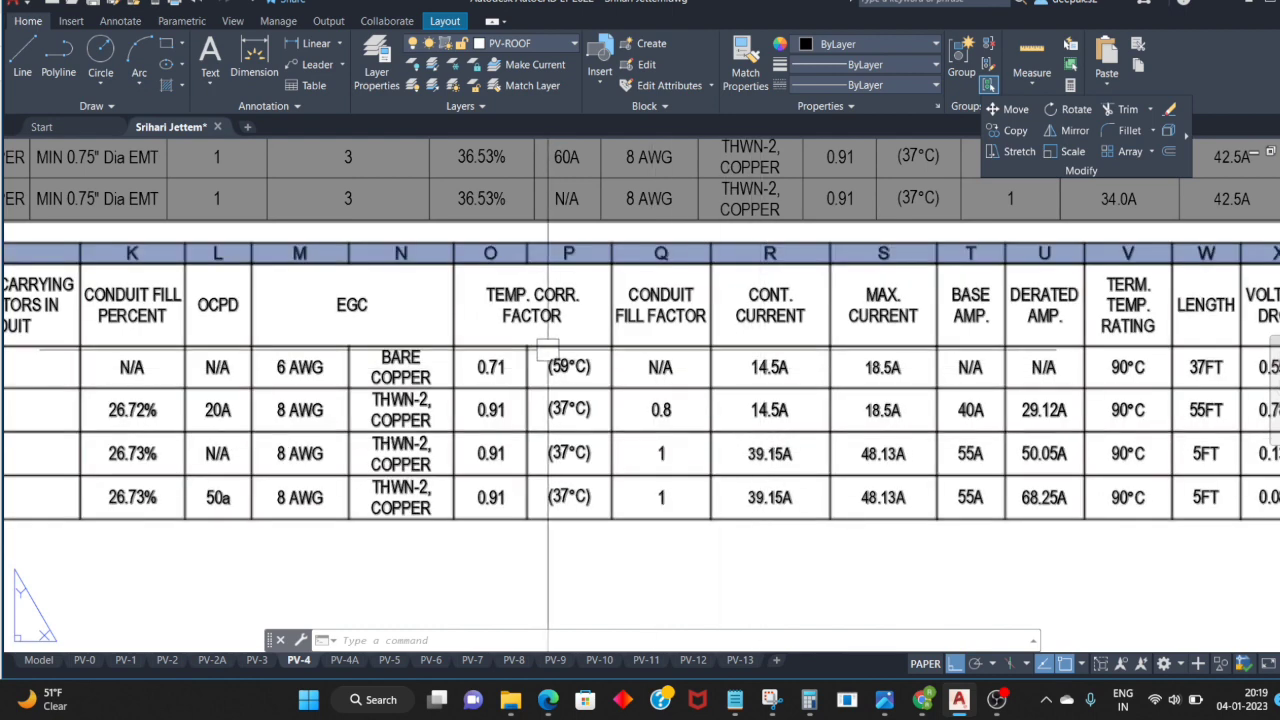
key(Escape)
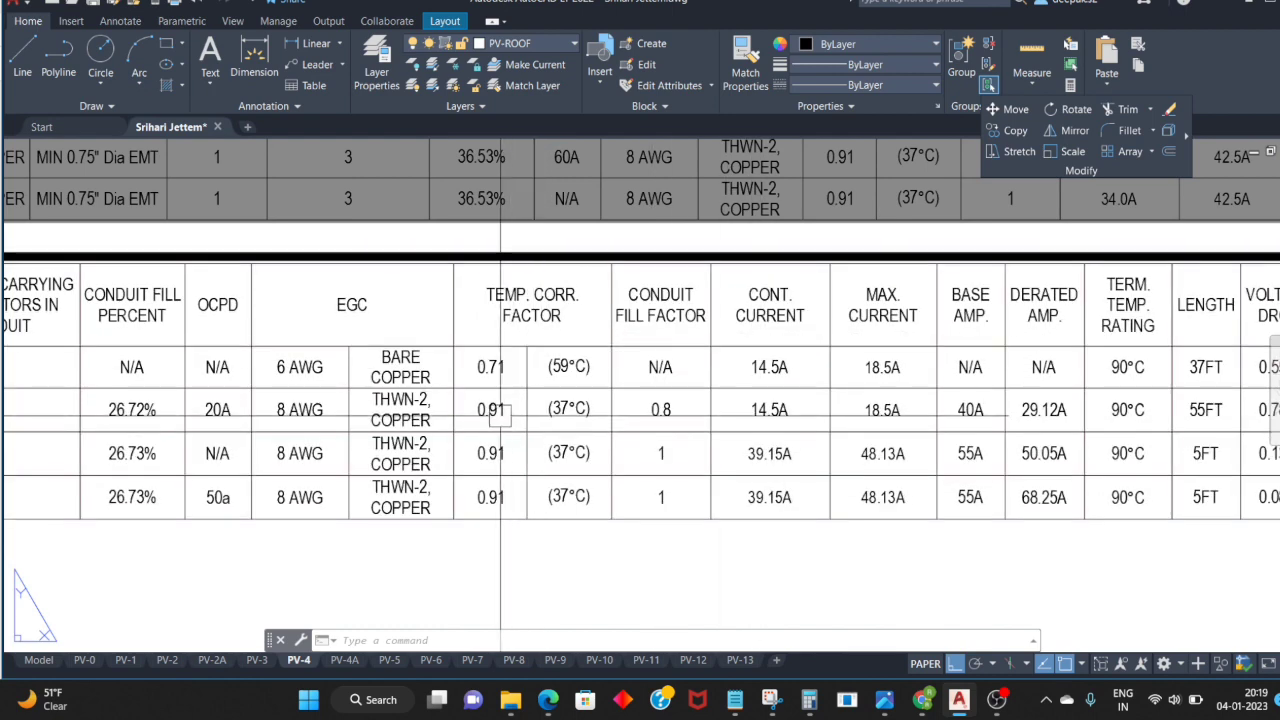
Step: Place Calculator's 0.91 × 0.8 × 40 = 29.12 beside the table's derated ampacity column
click(807, 699)
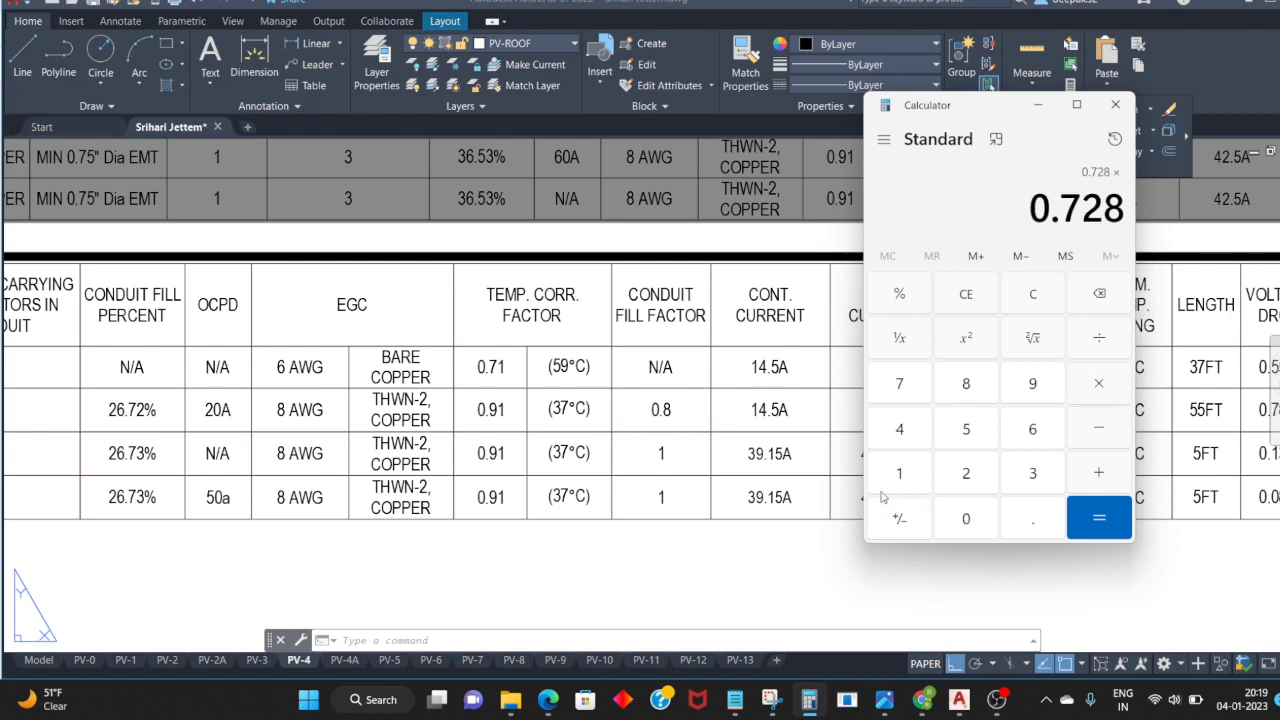
drag(1022, 107, 456, 146)
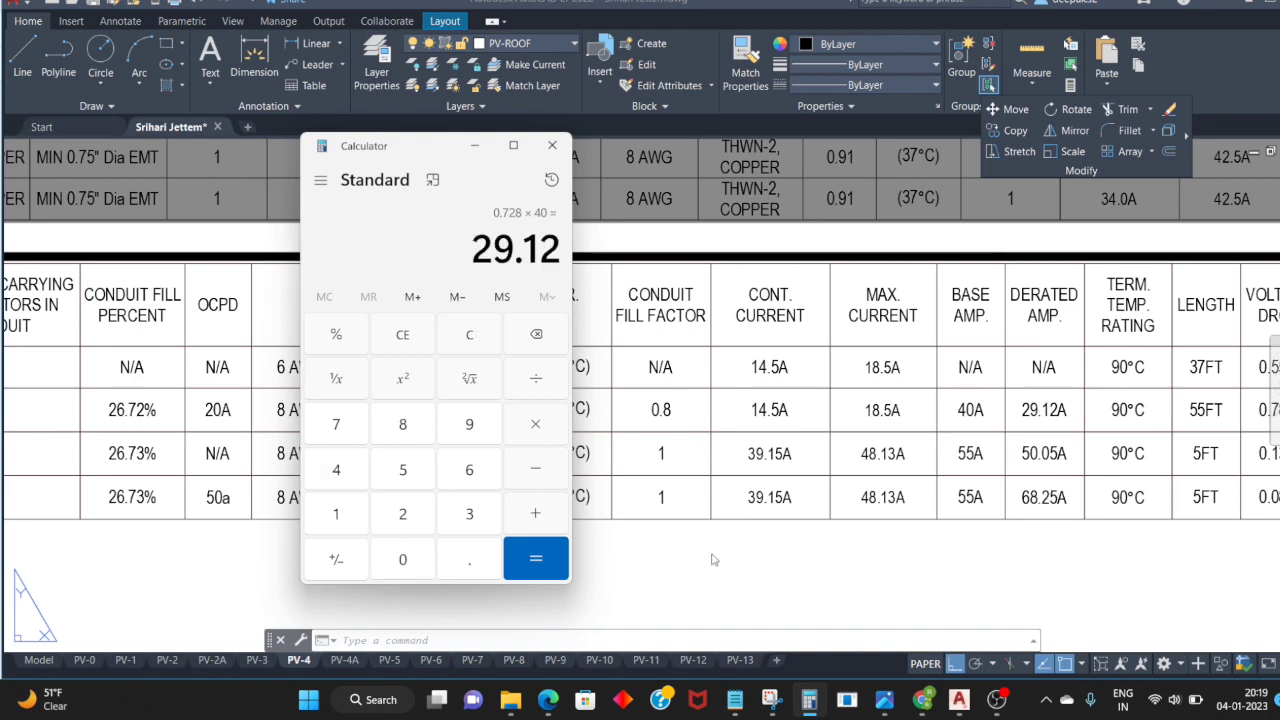
click(712, 560)
middle_drag(712, 560, 340, 560)
scroll(459, 337, down, 4)
scroll(459, 337, up, 5)
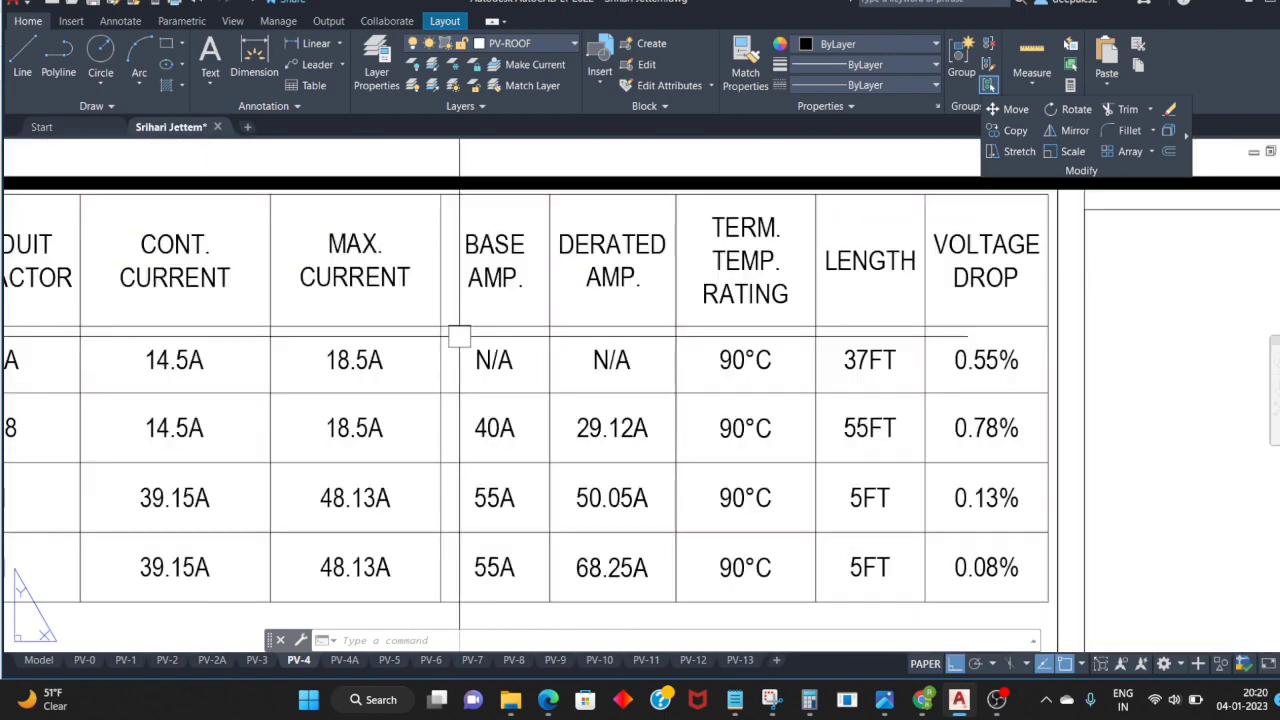
Step: Pan across the conductor table to bring columns K–N into view
middle_drag(700, 461, 730, 455)
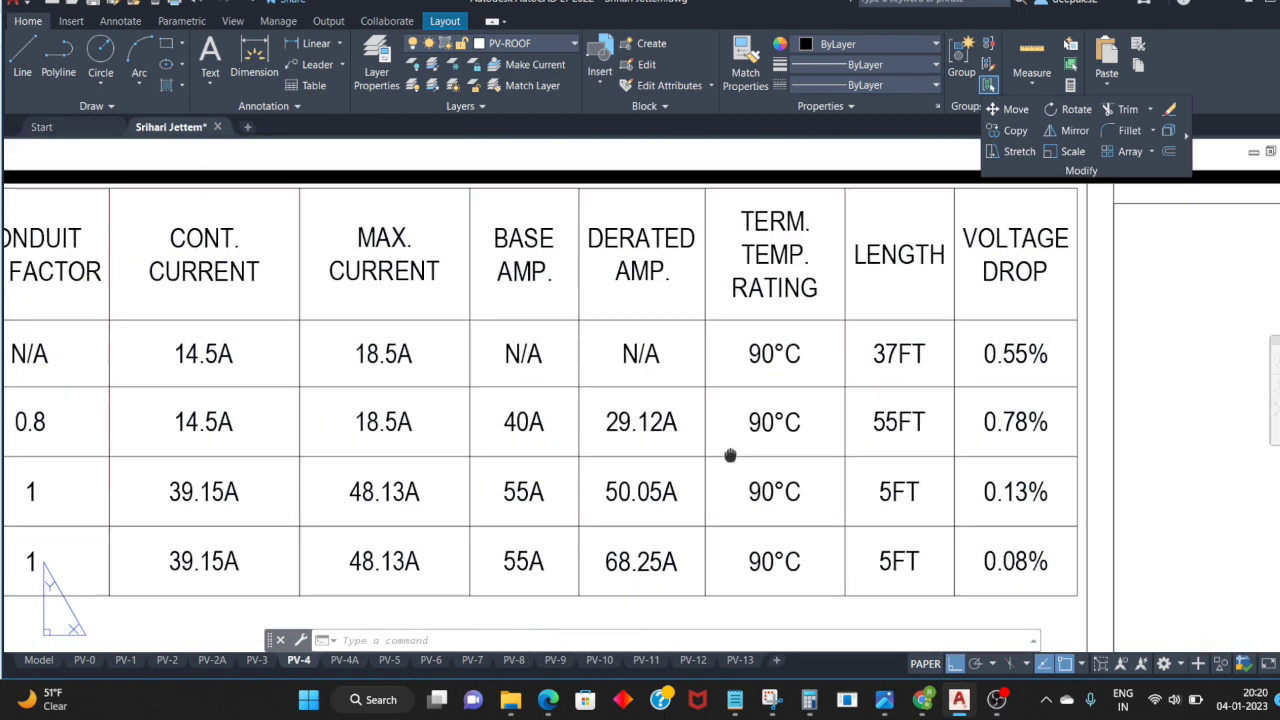
scroll(730, 455, down, 2)
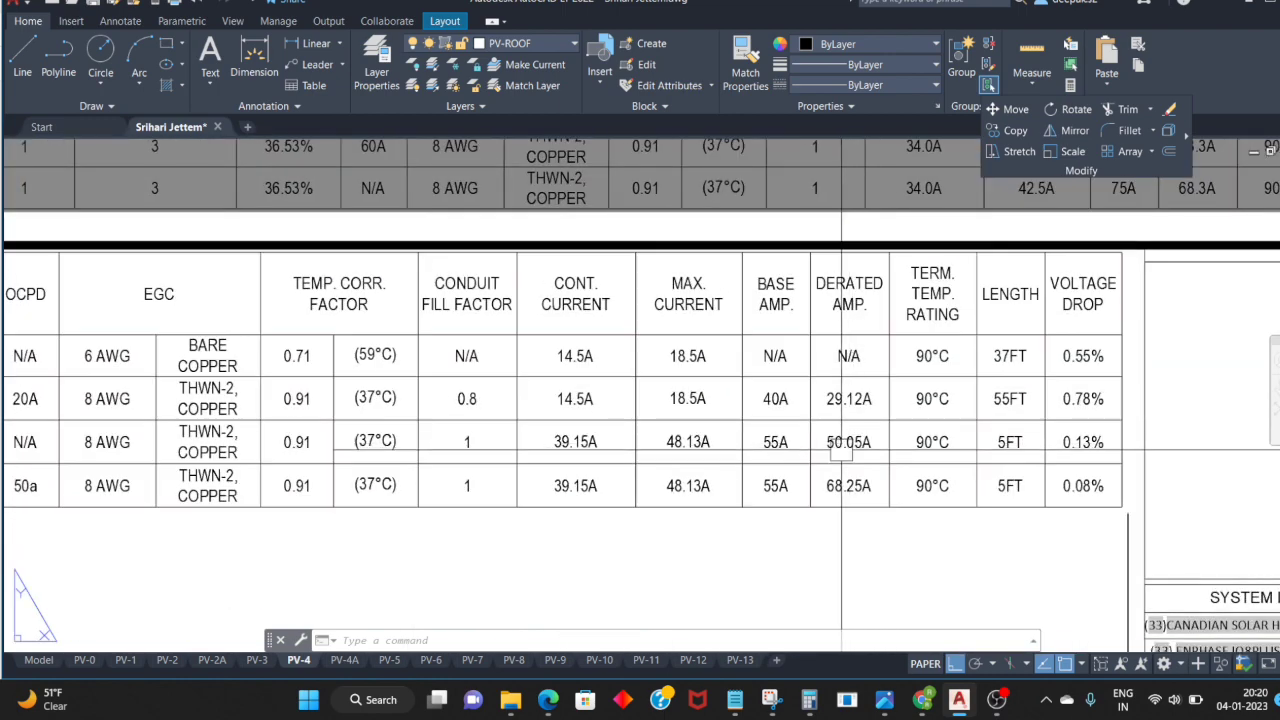
middle_drag(765, 425, 698, 401)
click(786, 393)
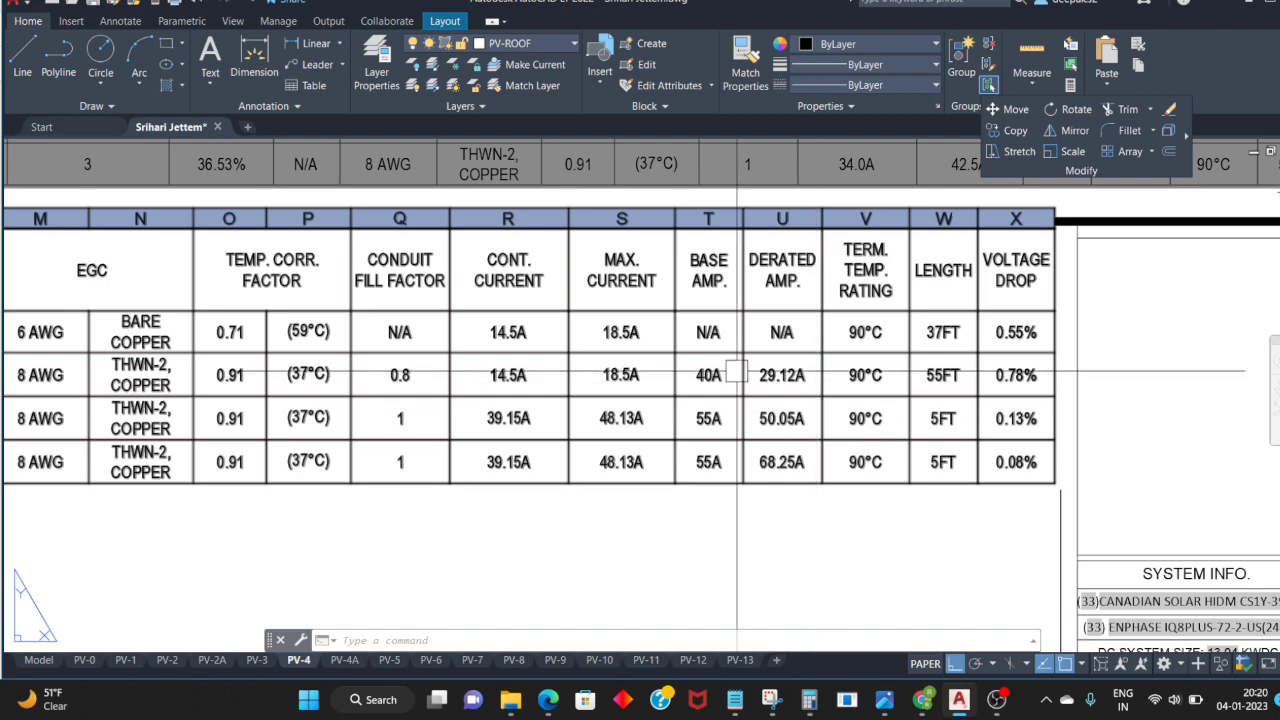
scroll(737, 379, up, 2)
scroll(737, 379, up, 1)
scroll(740, 395, down, 3)
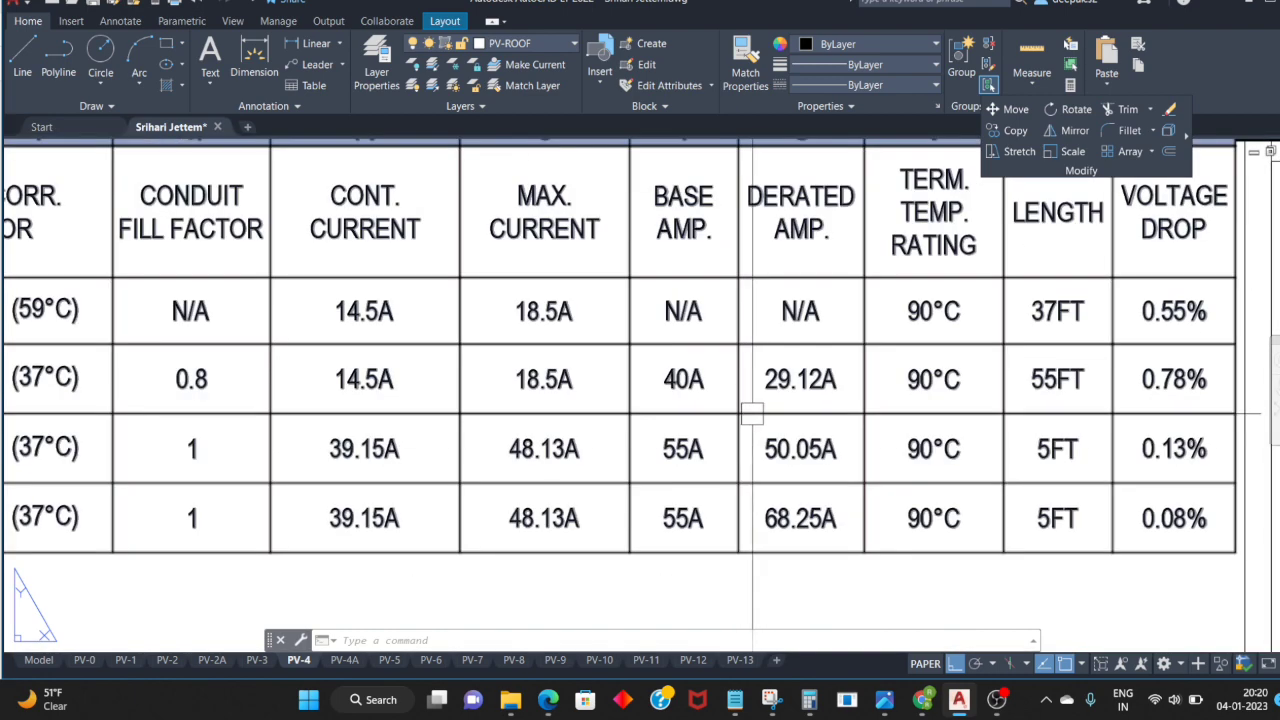
scroll(737, 430, down, 1)
mouse_move(735, 449)
middle_down()
mouse_move(607, 337)
mouse_move(655, 400)
middle_up()
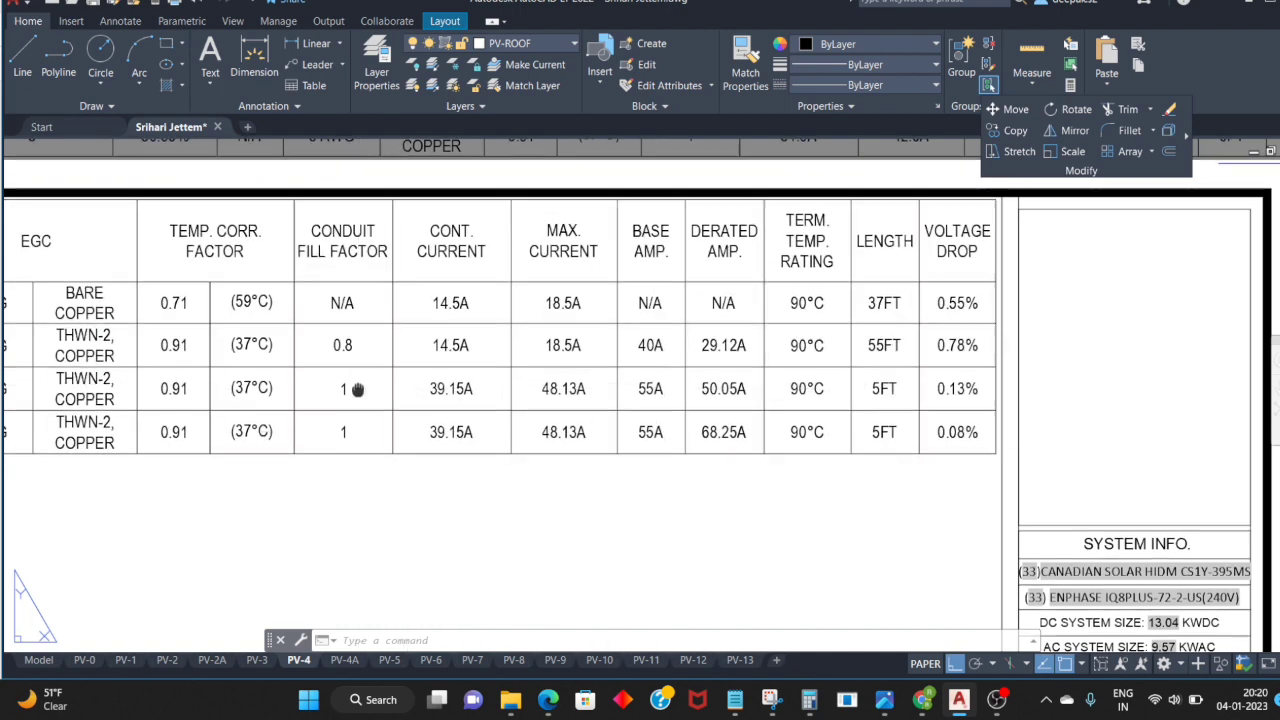
middle_drag(358, 387, 600, 393)
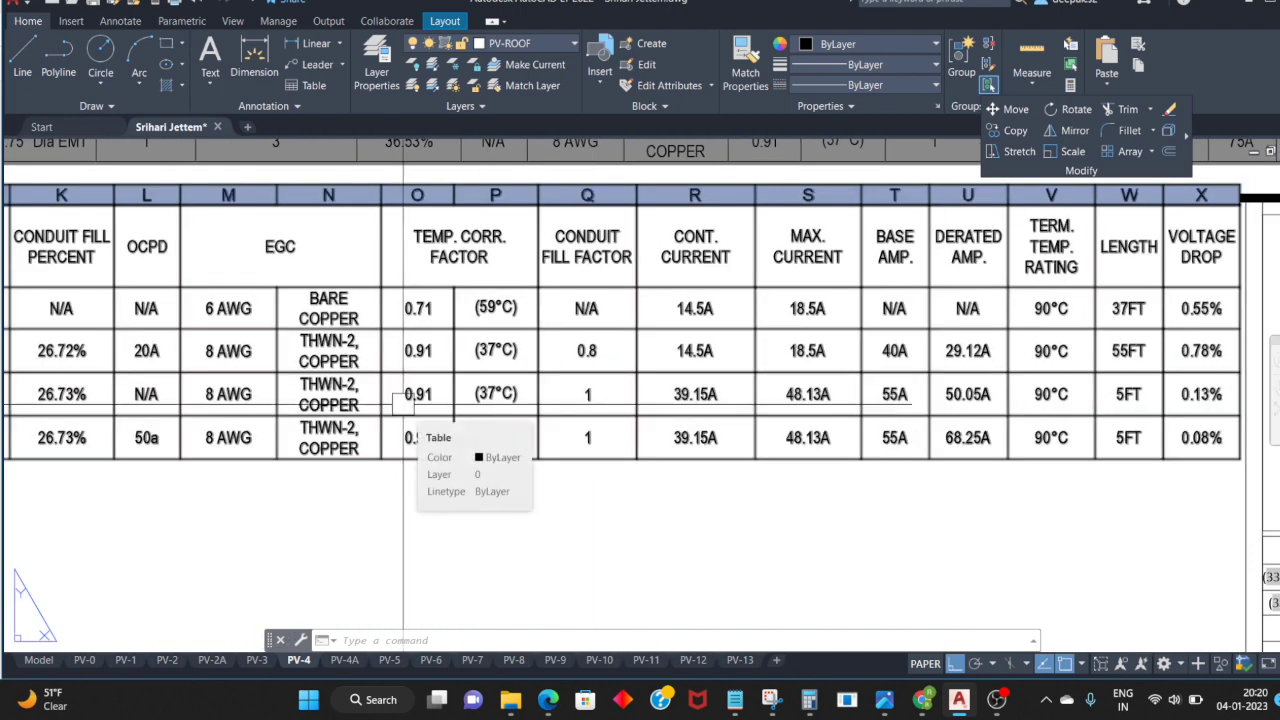
Step: Compare Calculator's 55 × 0.91 = 50.05 against the table's 55A rows
click(810, 700)
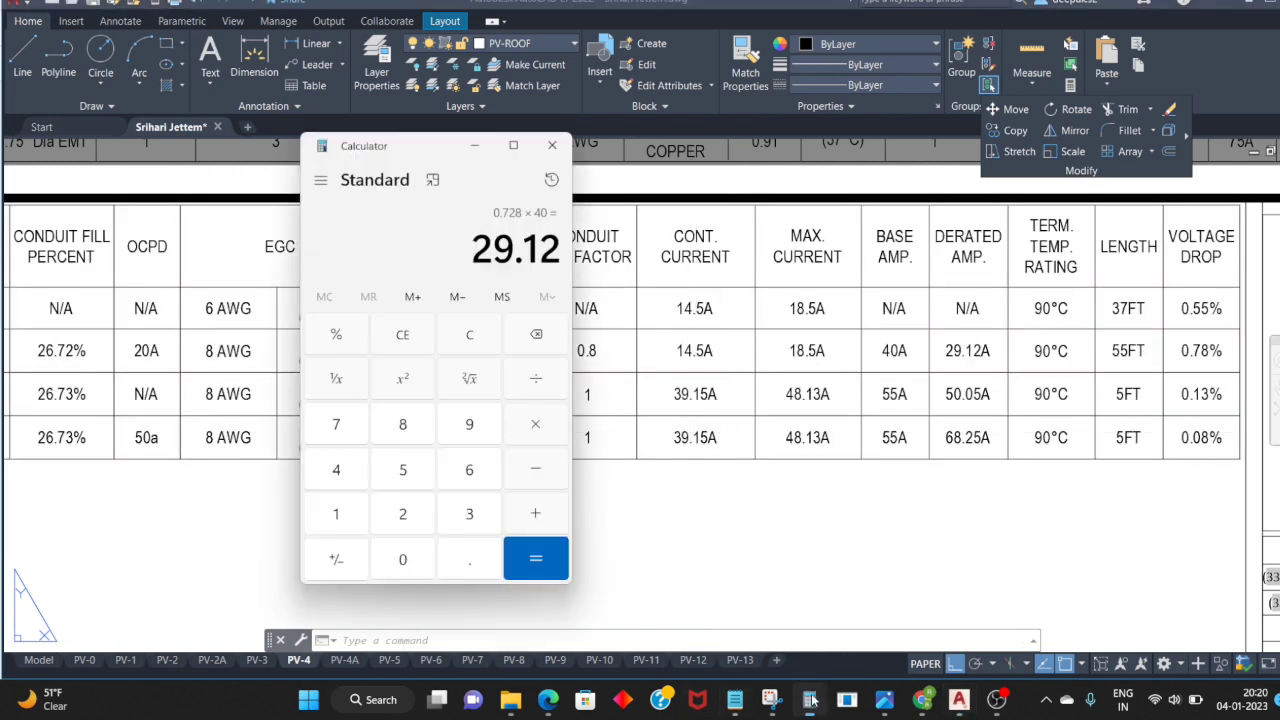
click(474, 145)
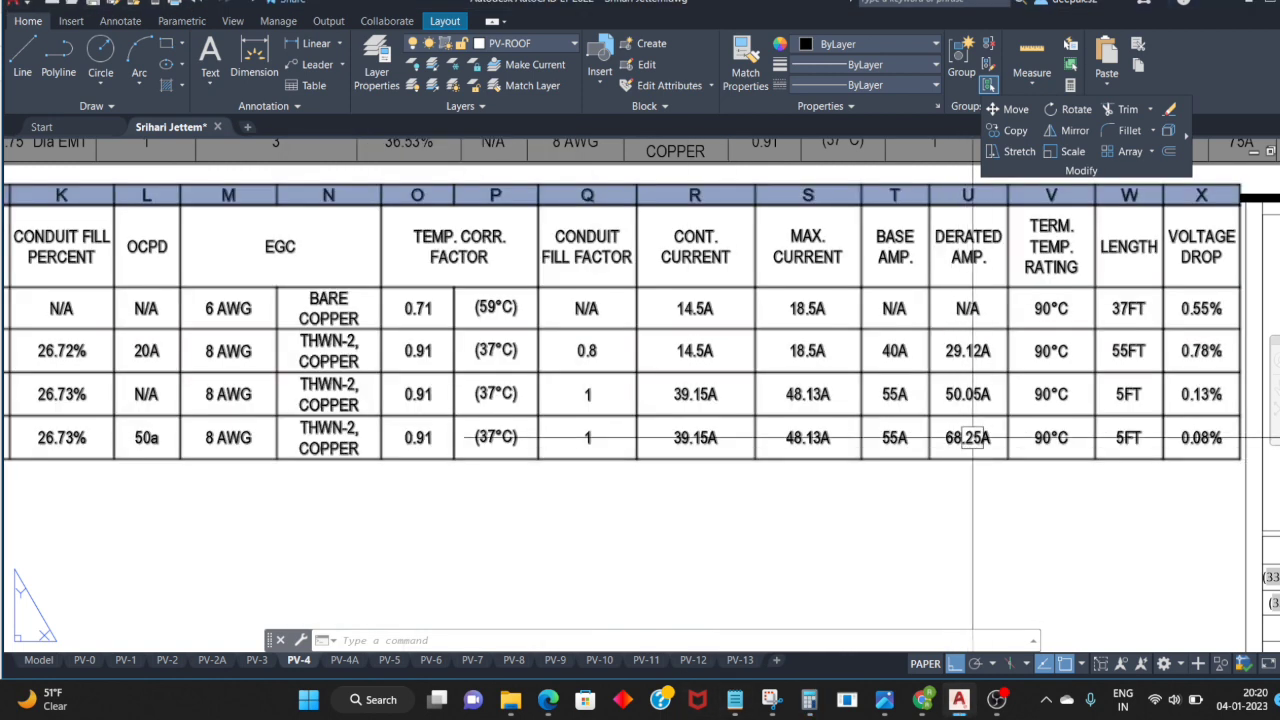
scroll(958, 458, up, 5)
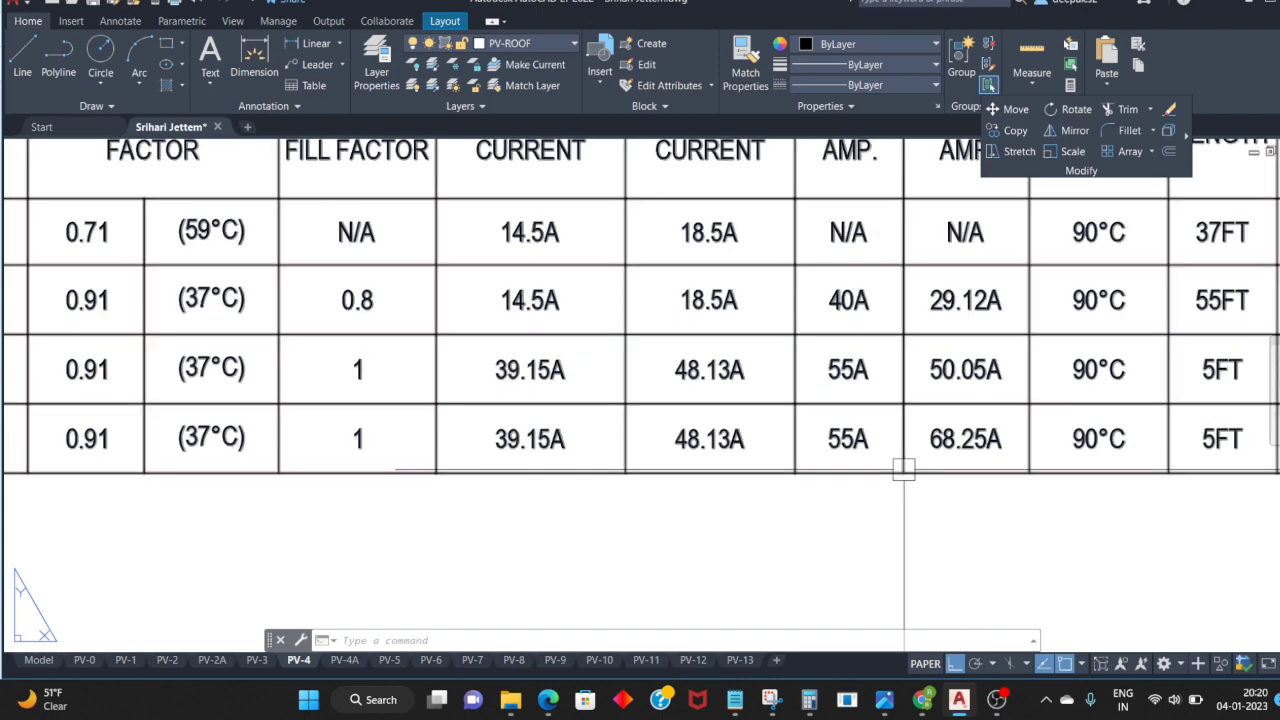
scroll(914, 436, down, 3)
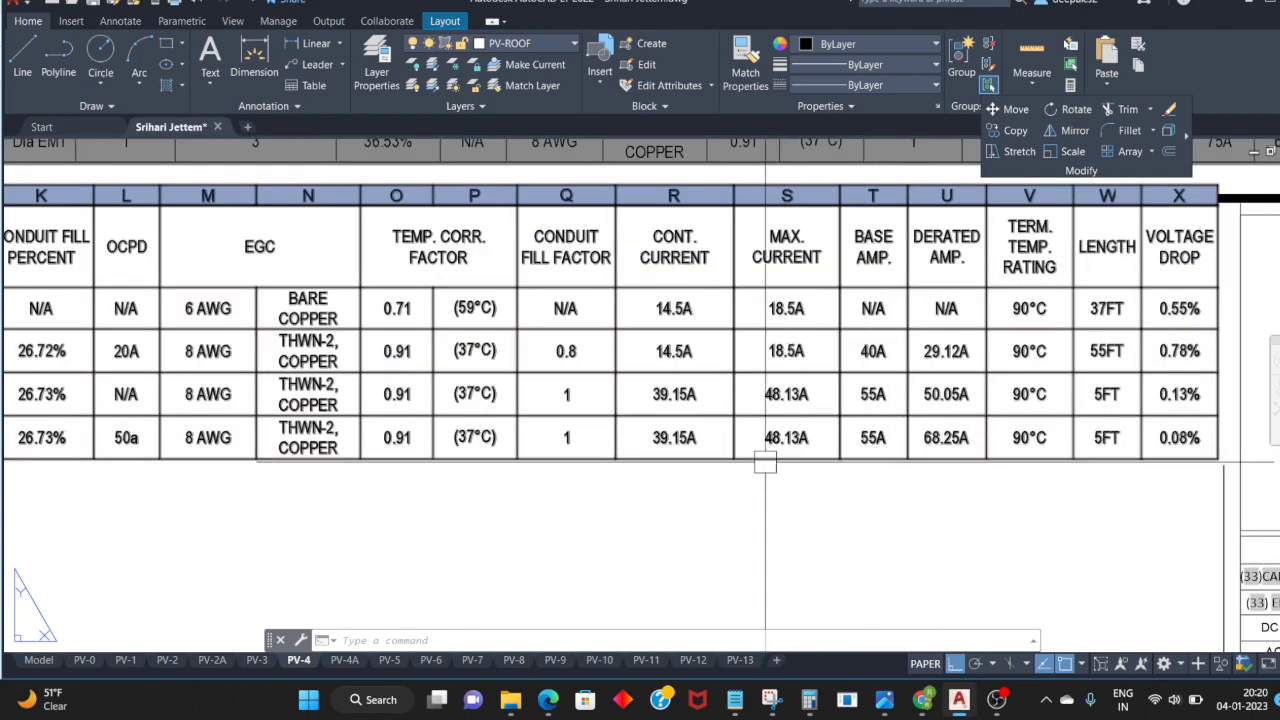
key(Escape)
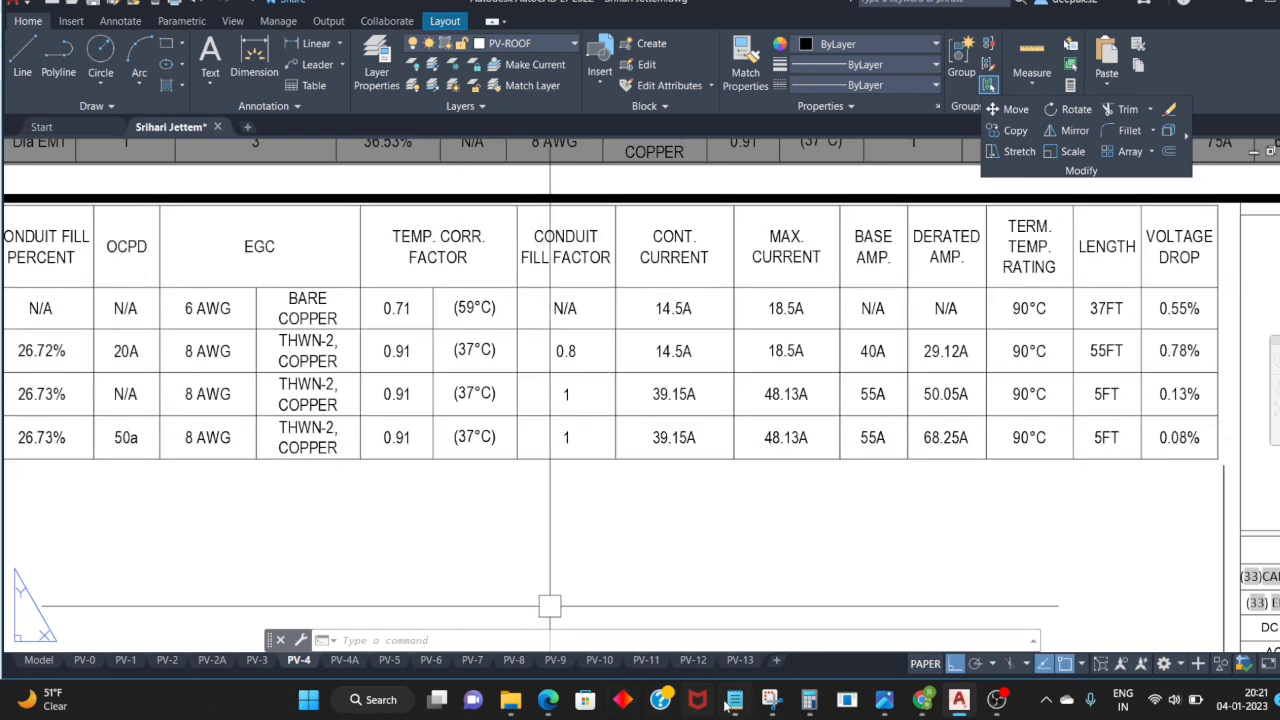
click(807, 703)
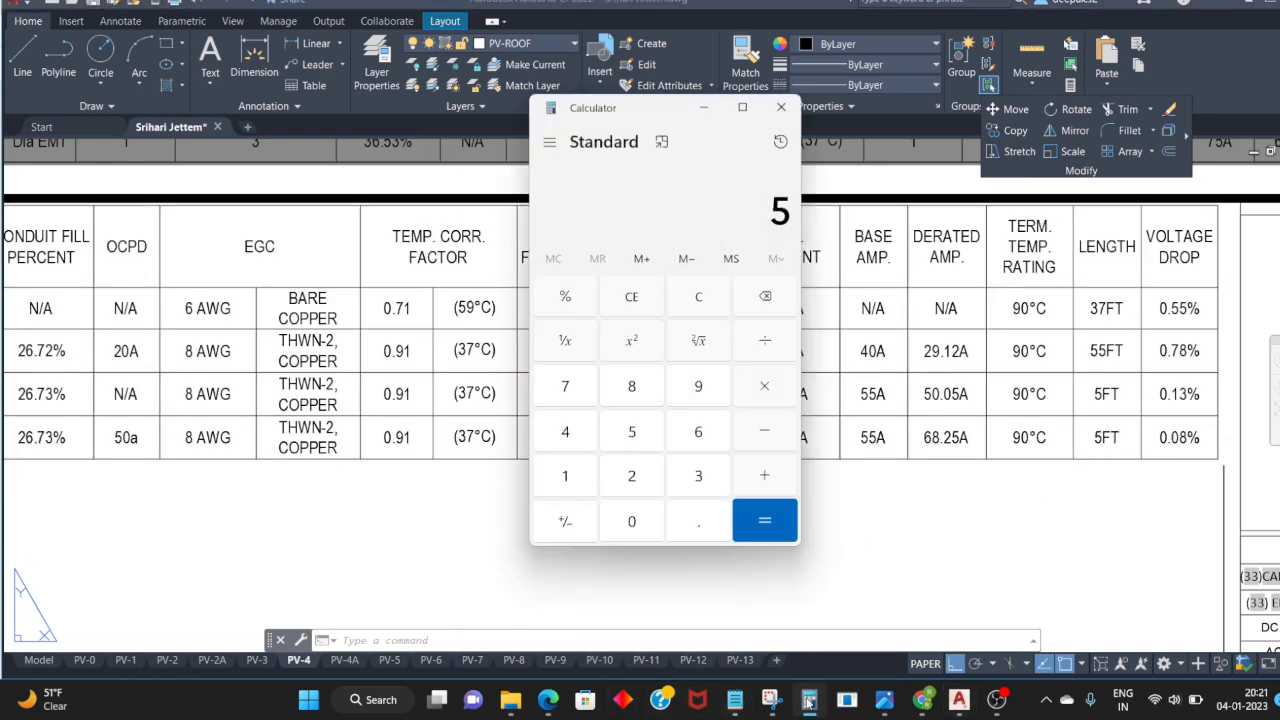
click(1010, 632)
Step: Edit the last row's derated ampacity cell from 68.25 to 50.05 in the PV-4 table
scroll(940, 410, up, 3)
scroll(900, 400, up, 2)
double_click(848, 400)
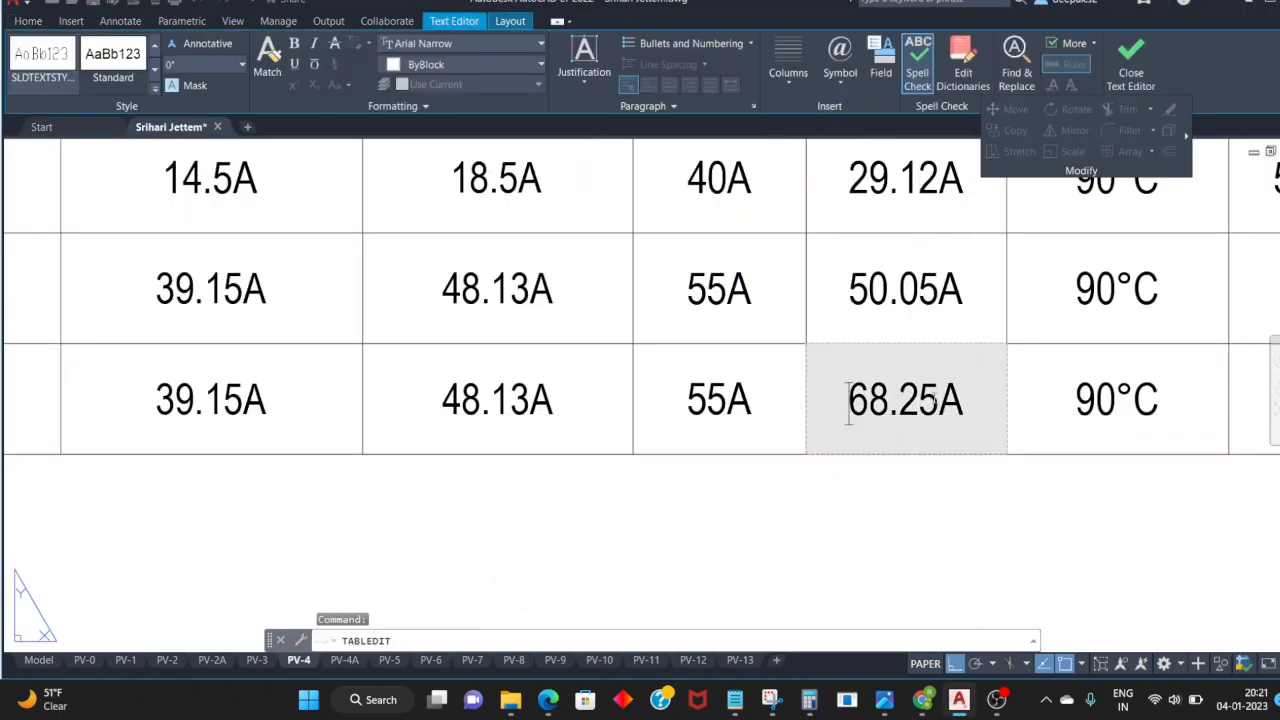
text(50.05)
click(652, 368)
scroll(686, 477, down, 4)
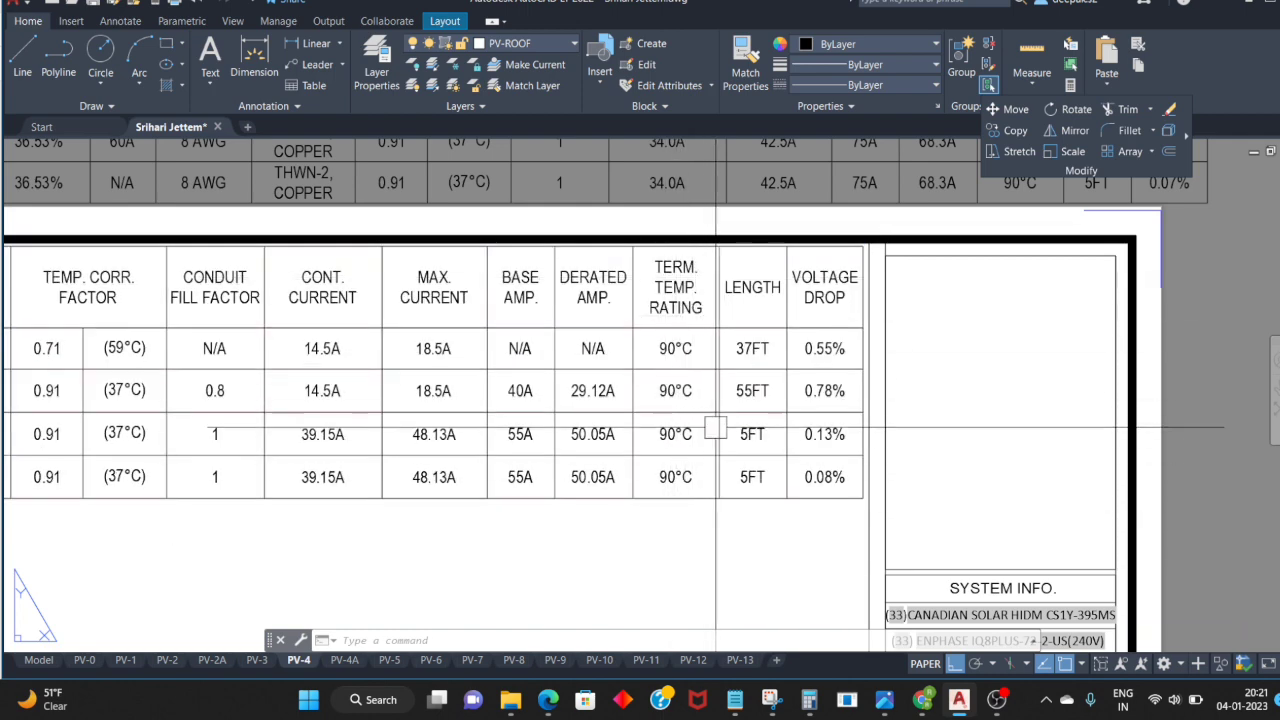
click(676, 390)
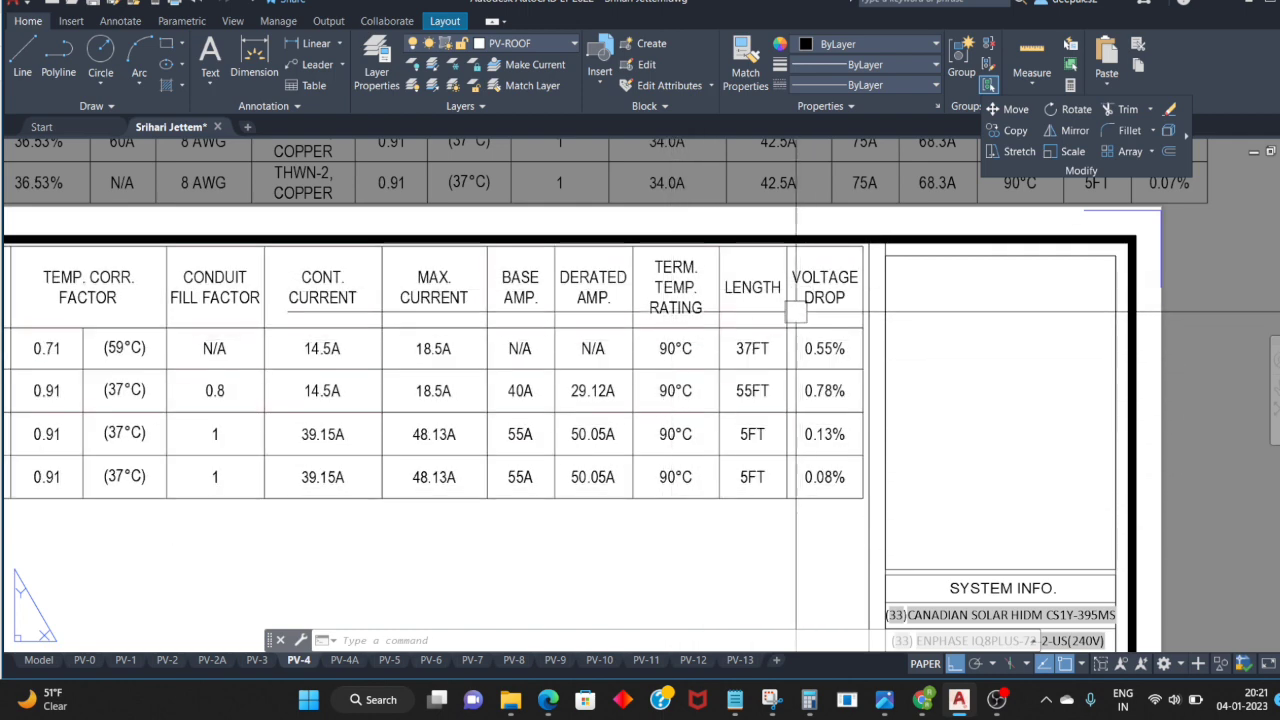
key(Escape)
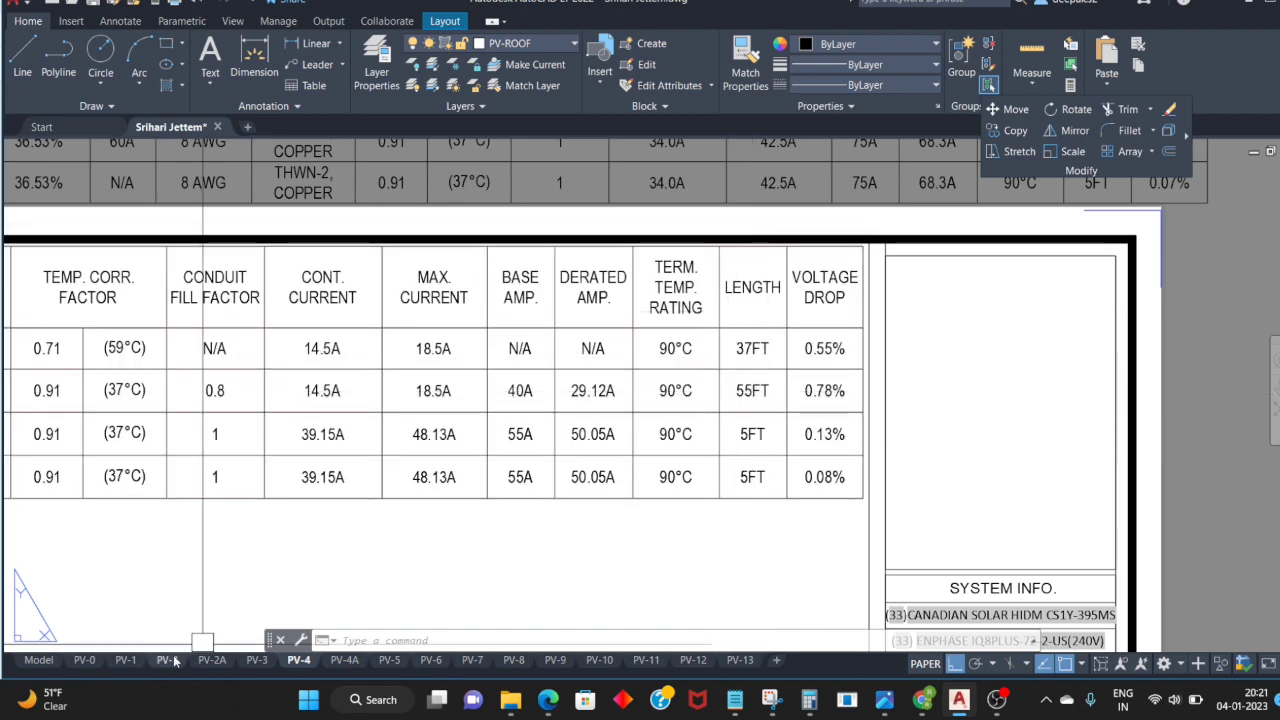
Step: Switch to the PV-2A layout, center the roof plan's module array, and activate its viewport
click(210, 660)
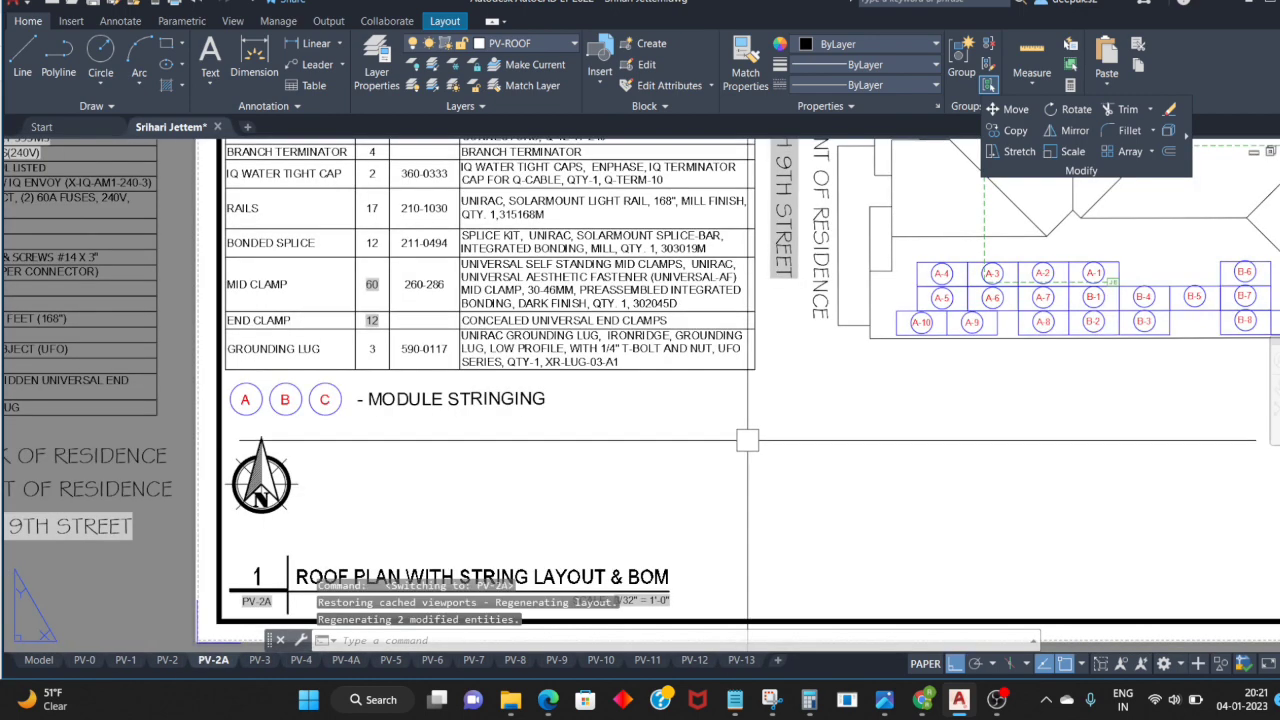
scroll(743, 329, up, 2)
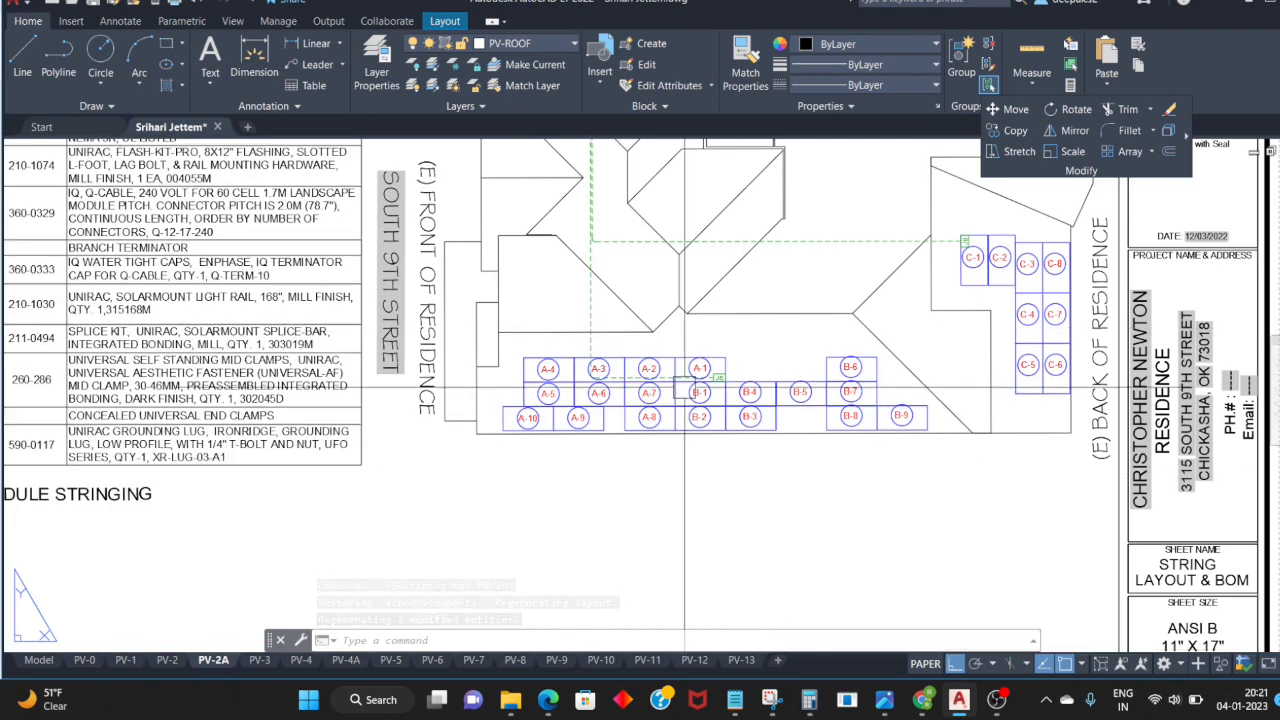
middle_drag(706, 412, 700, 450)
scroll(700, 450, down, 4)
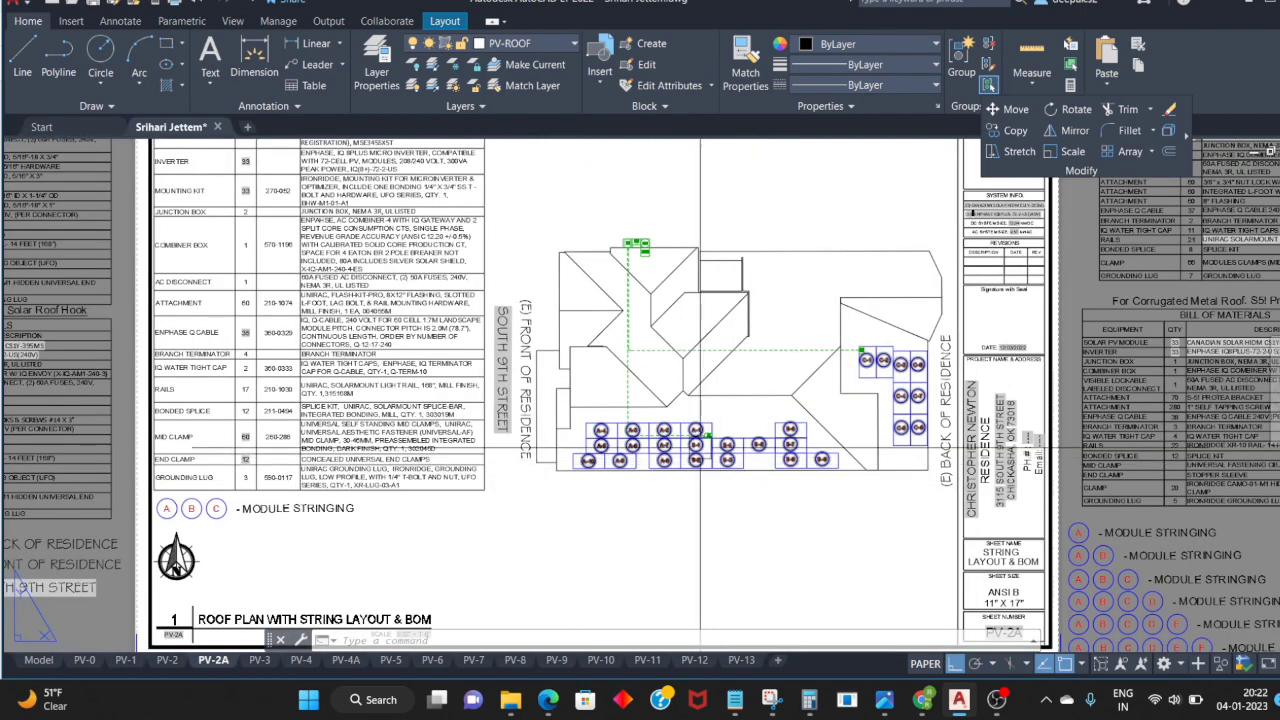
scroll(638, 442, up, 4)
middle_drag(638, 442, 590, 572)
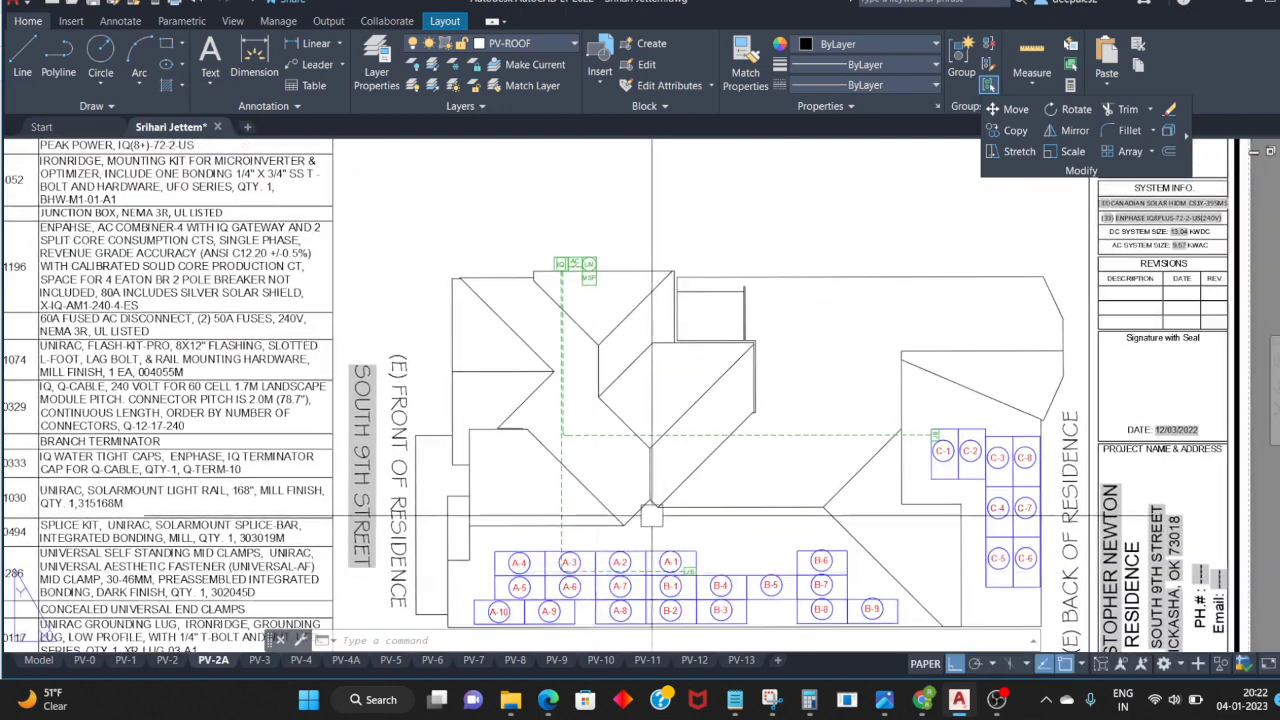
scroll(700, 575, up, 2)
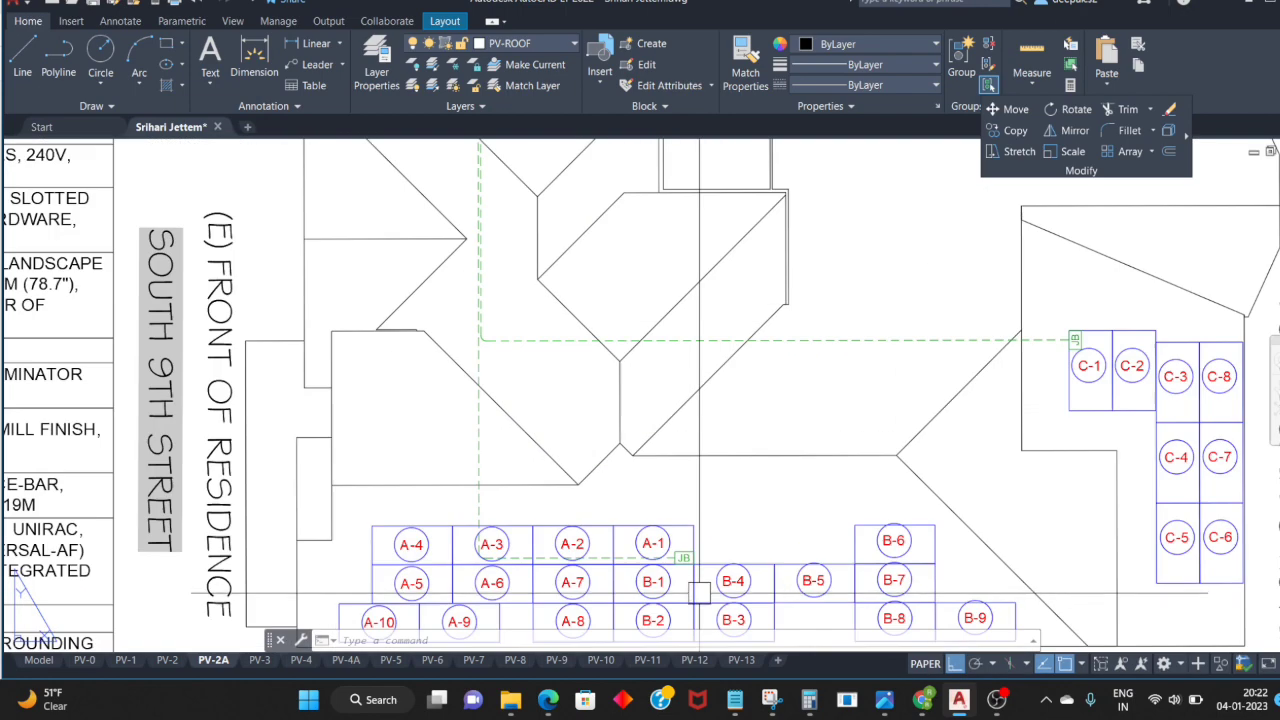
scroll(700, 575, down, 2)
scroll(700, 575, up, 2)
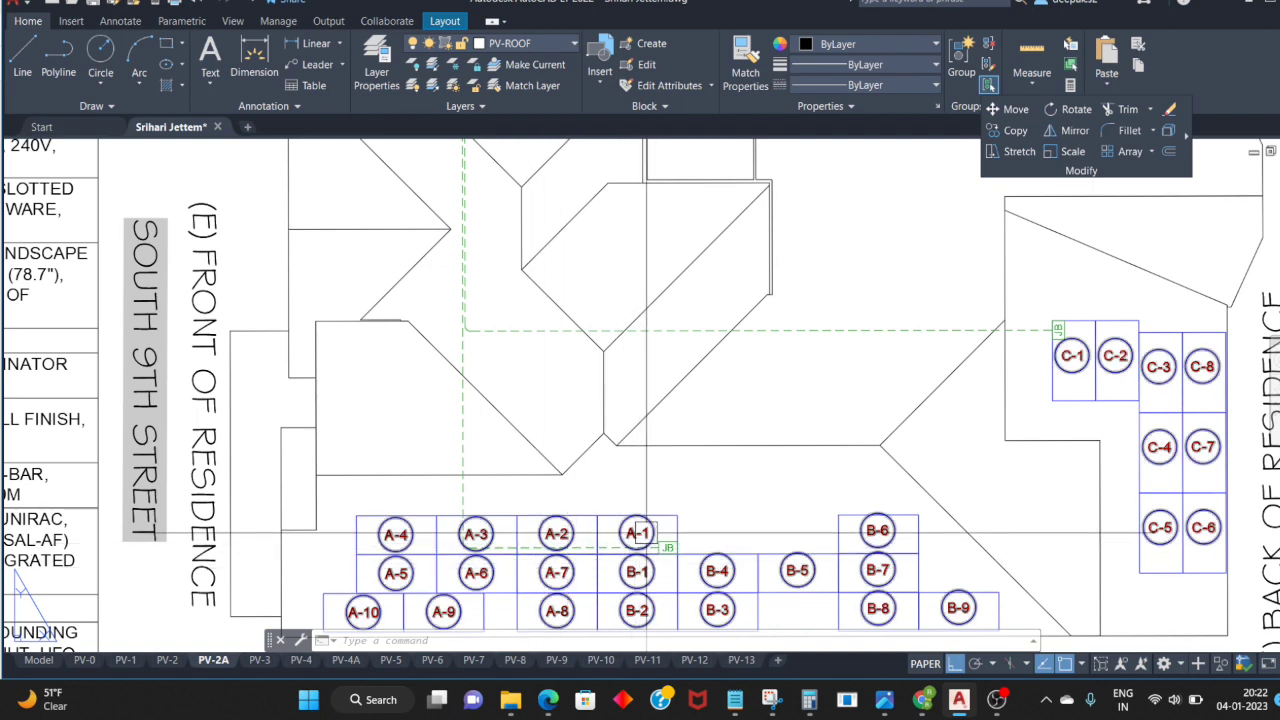
scroll(640, 533, up, 2)
scroll(720, 480, down, 4)
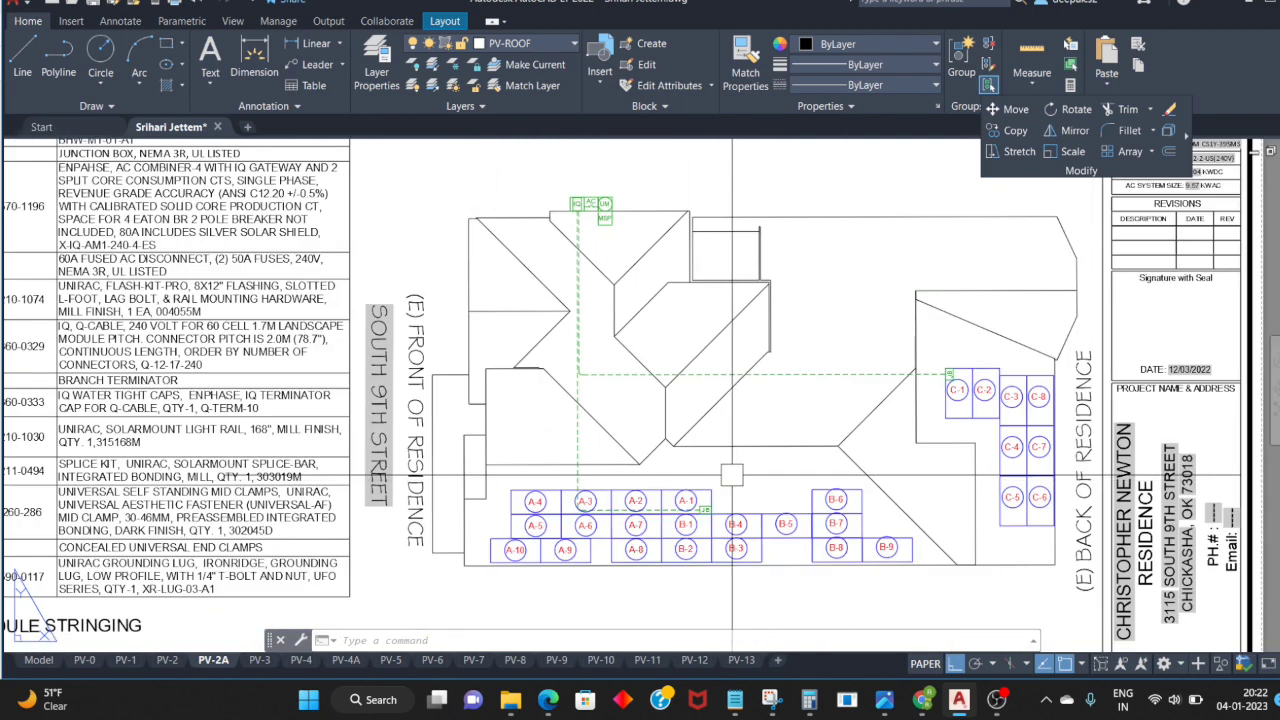
double_click(732, 475)
Step: Start a polyline at the junction box and run an angled segment to A-1 with Ortho off
click(732, 475)
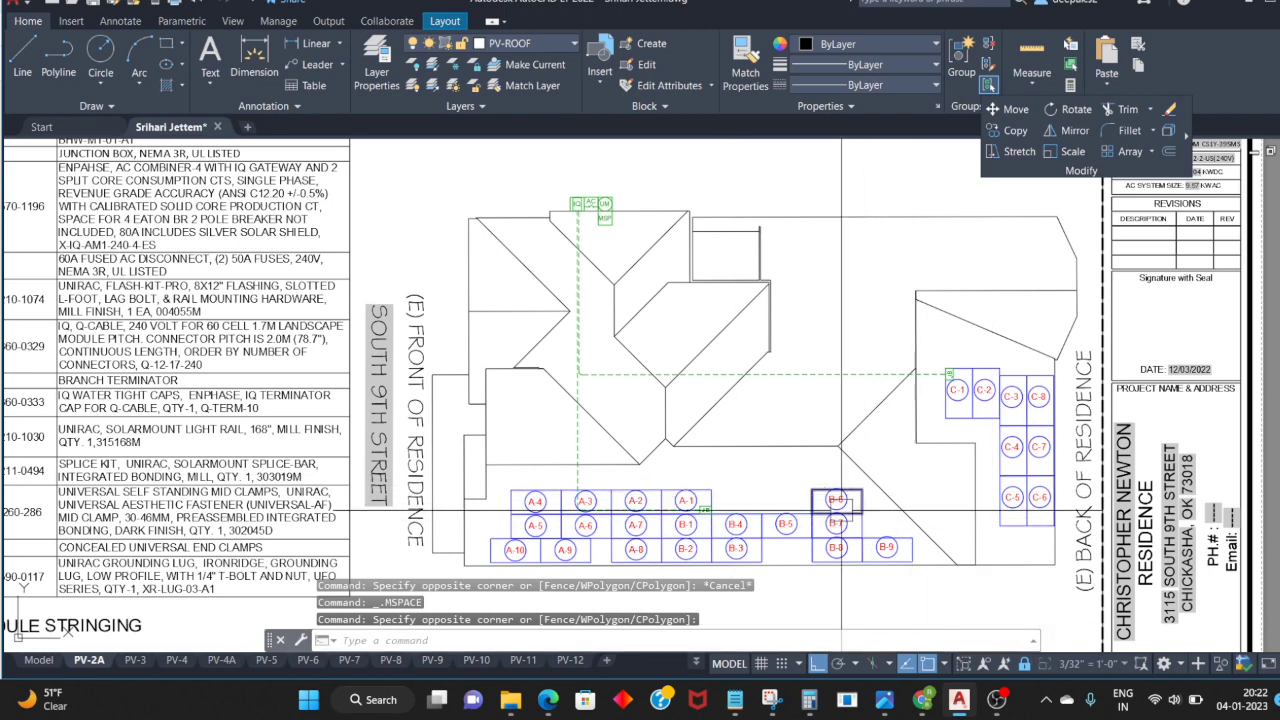
text(pl)
key(Return)
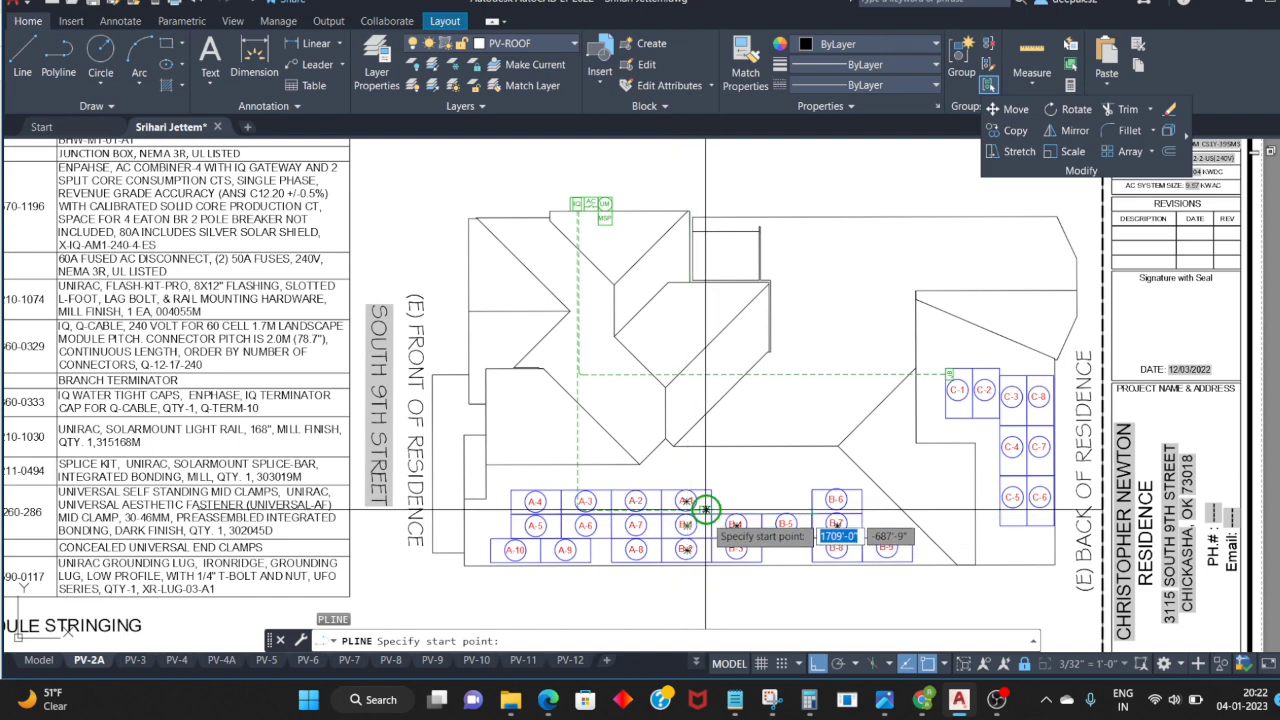
scroll(686, 524, up, 3)
scroll(709, 529, up, 2)
scroll(709, 480, up, 2)
click(702, 470)
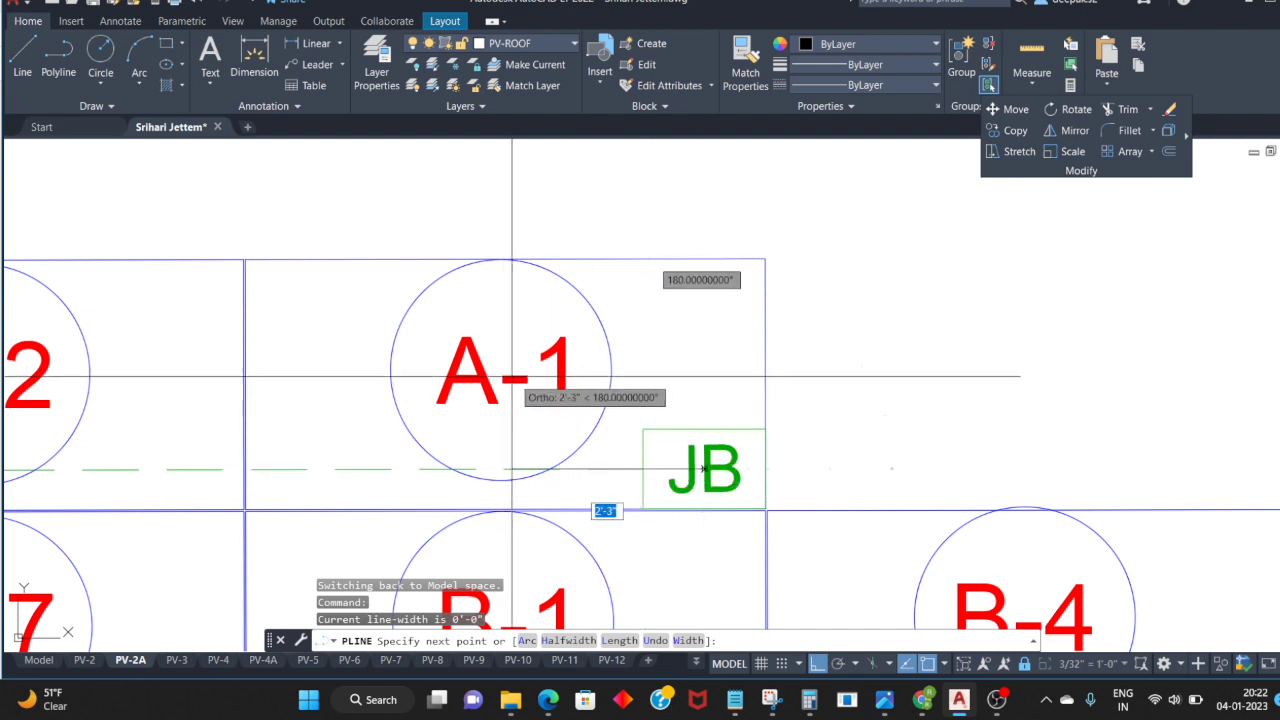
click(516, 468)
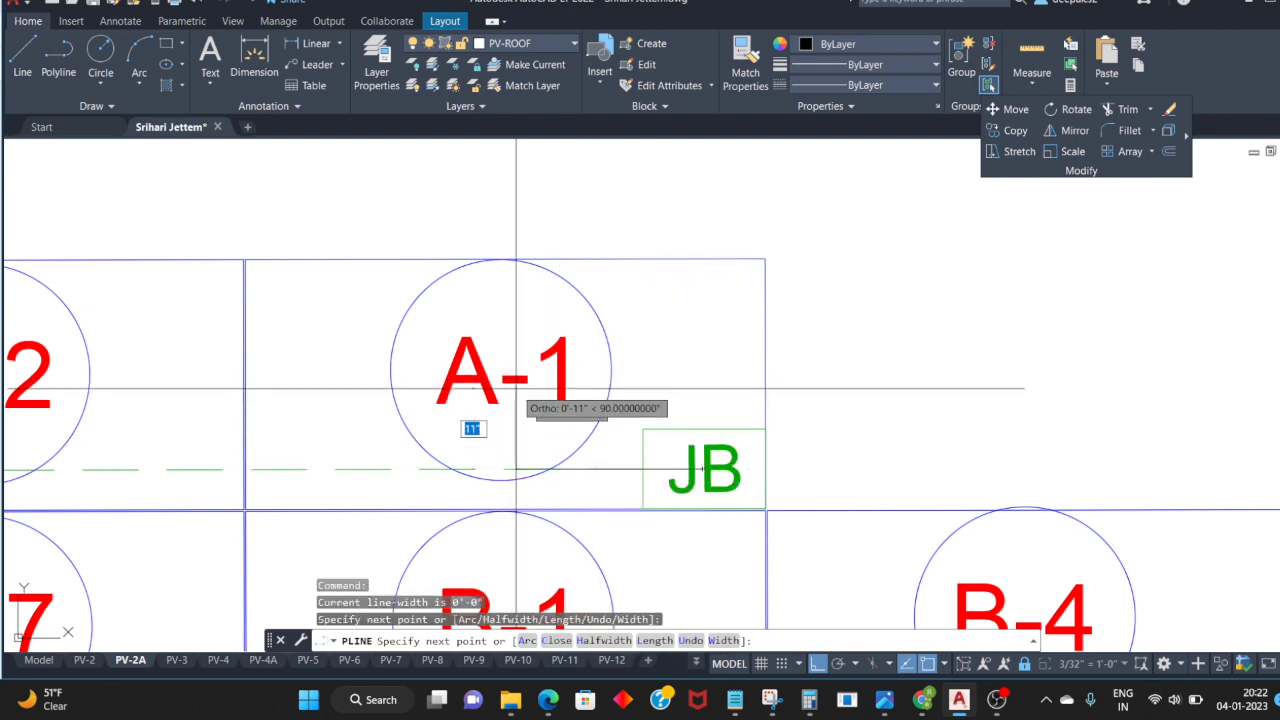
key(ctrl+z)
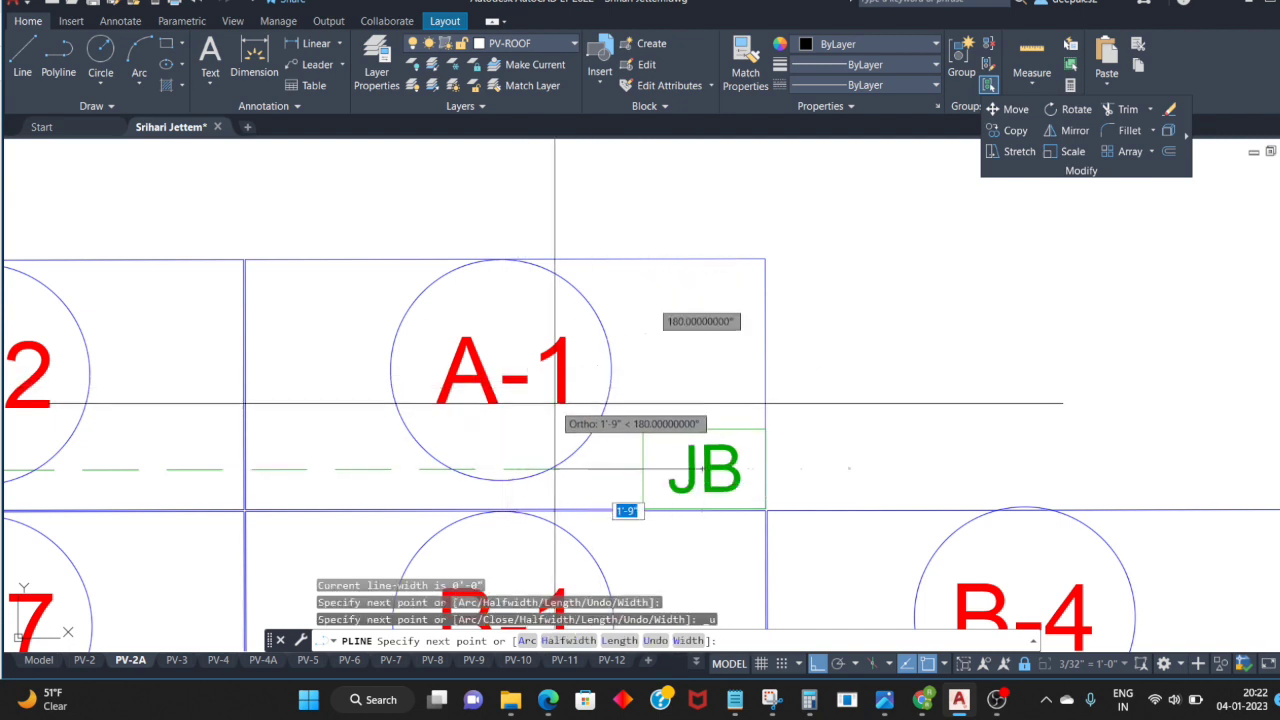
key(F8)
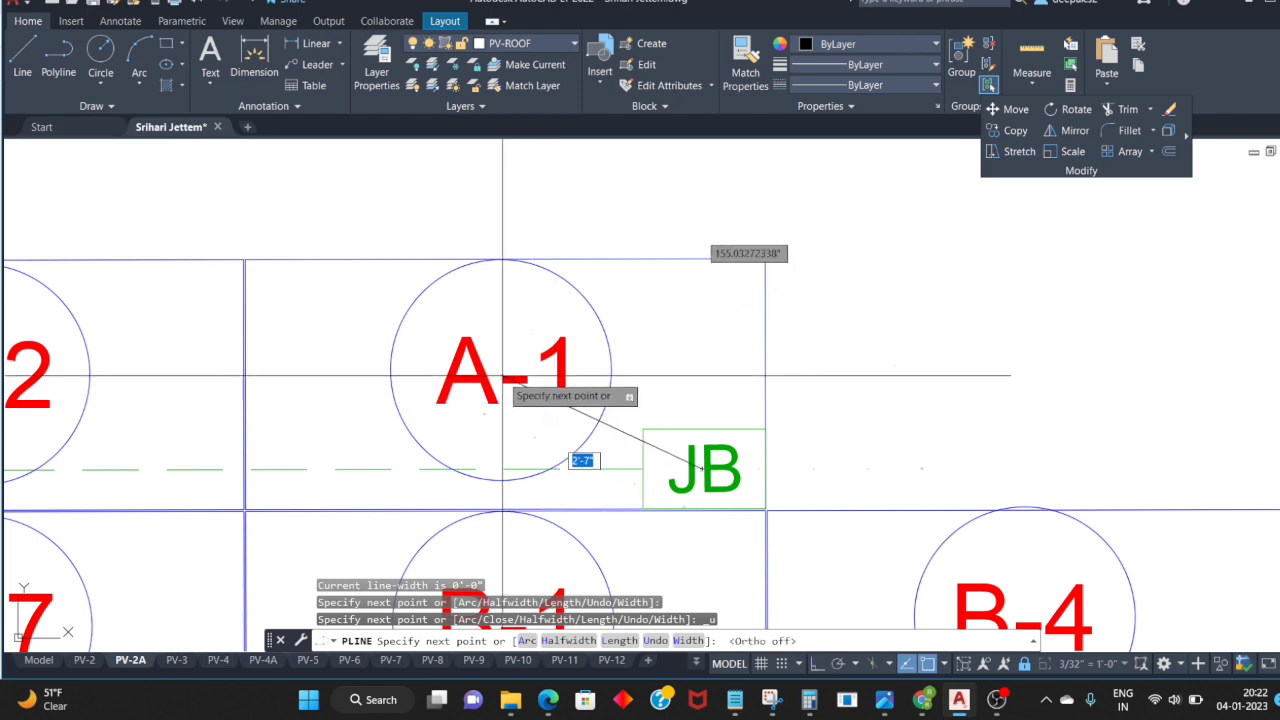
scroll(506, 377, down, 2)
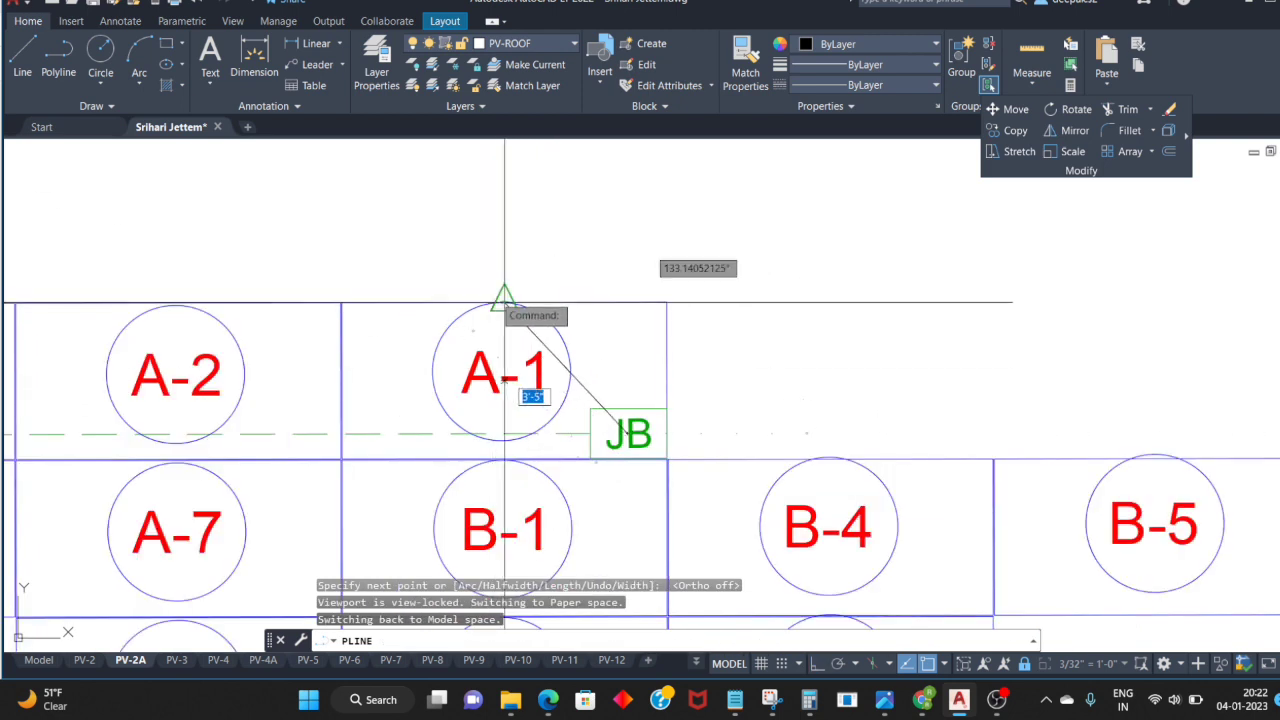
click(504, 380)
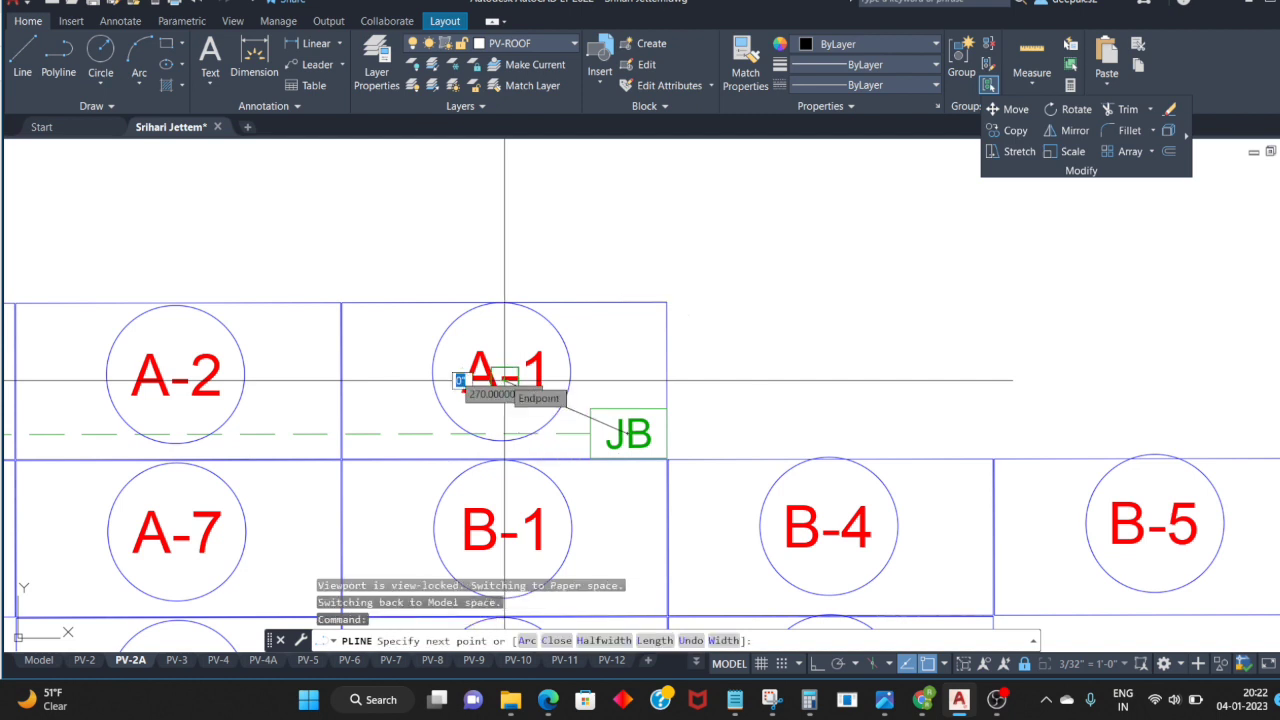
Step: Continue the wire through A-2 to A-10, finish it, and select the string A polyline
click(175, 380)
scroll(175, 380, up, 2)
scroll(175, 380, down, 2)
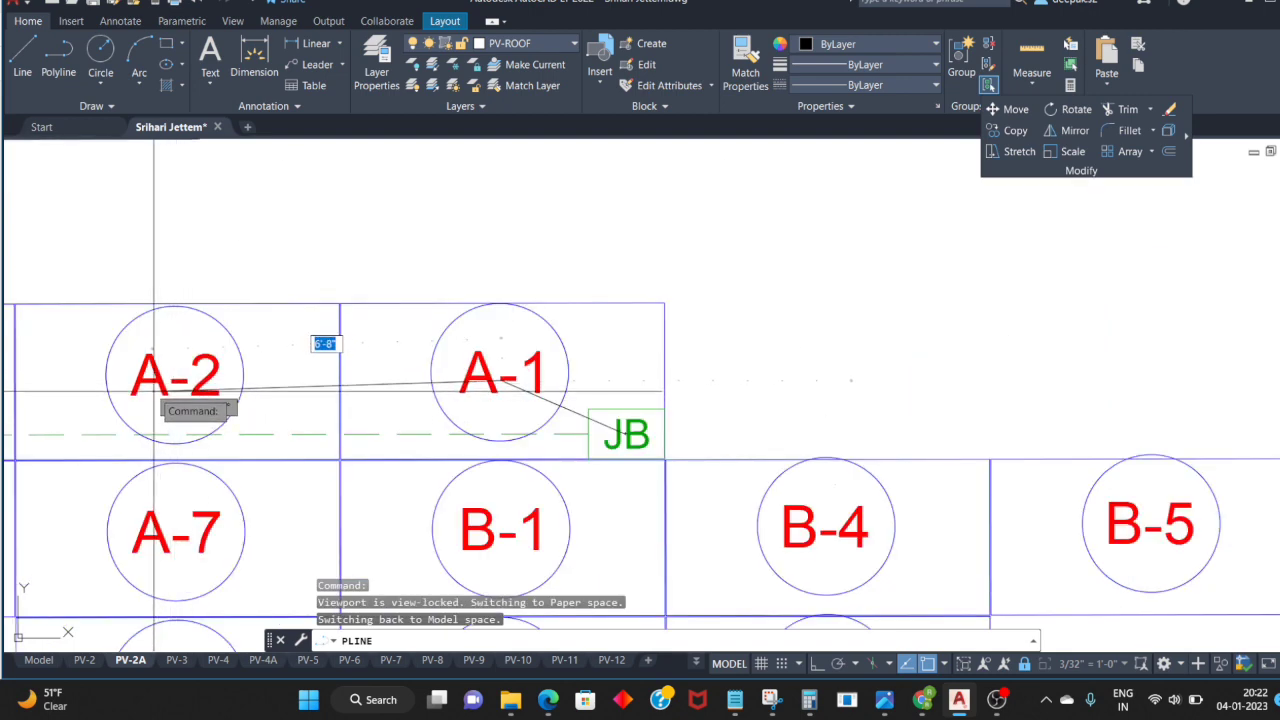
scroll(265, 393, down, 4)
scroll(480, 360, up, 2)
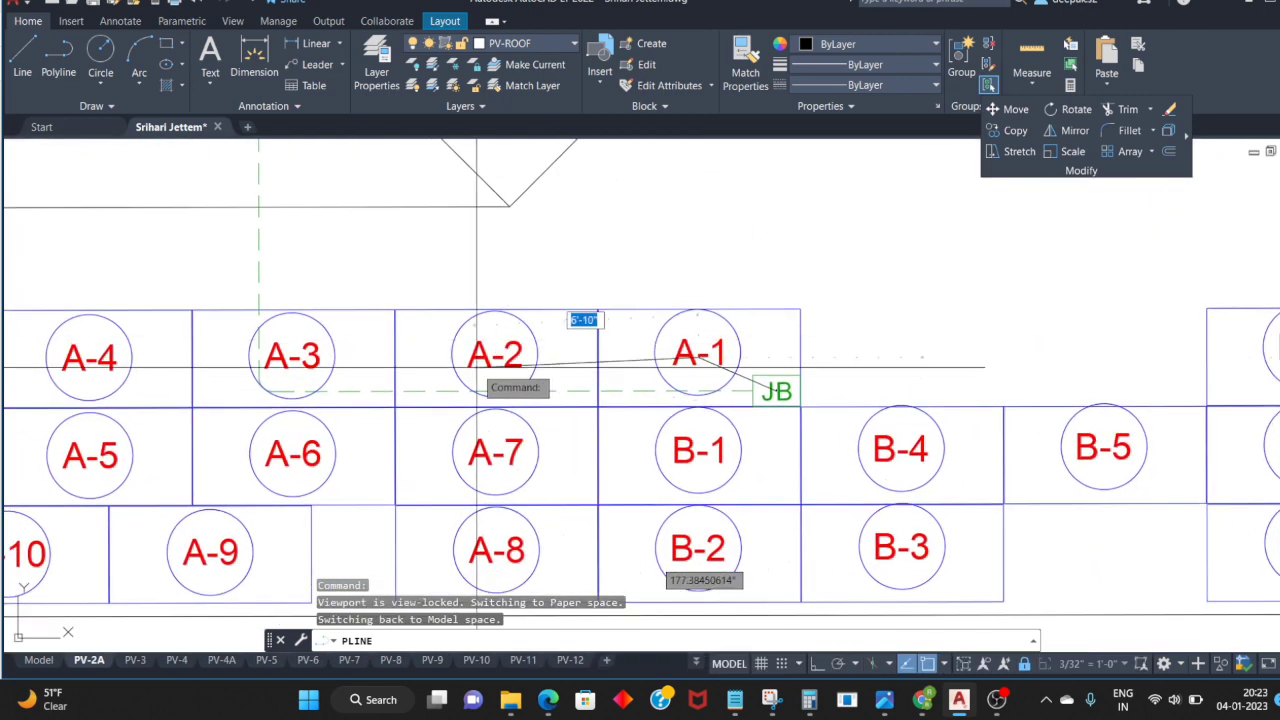
scroll(492, 360, up, 4)
scroll(490, 356, down, 6)
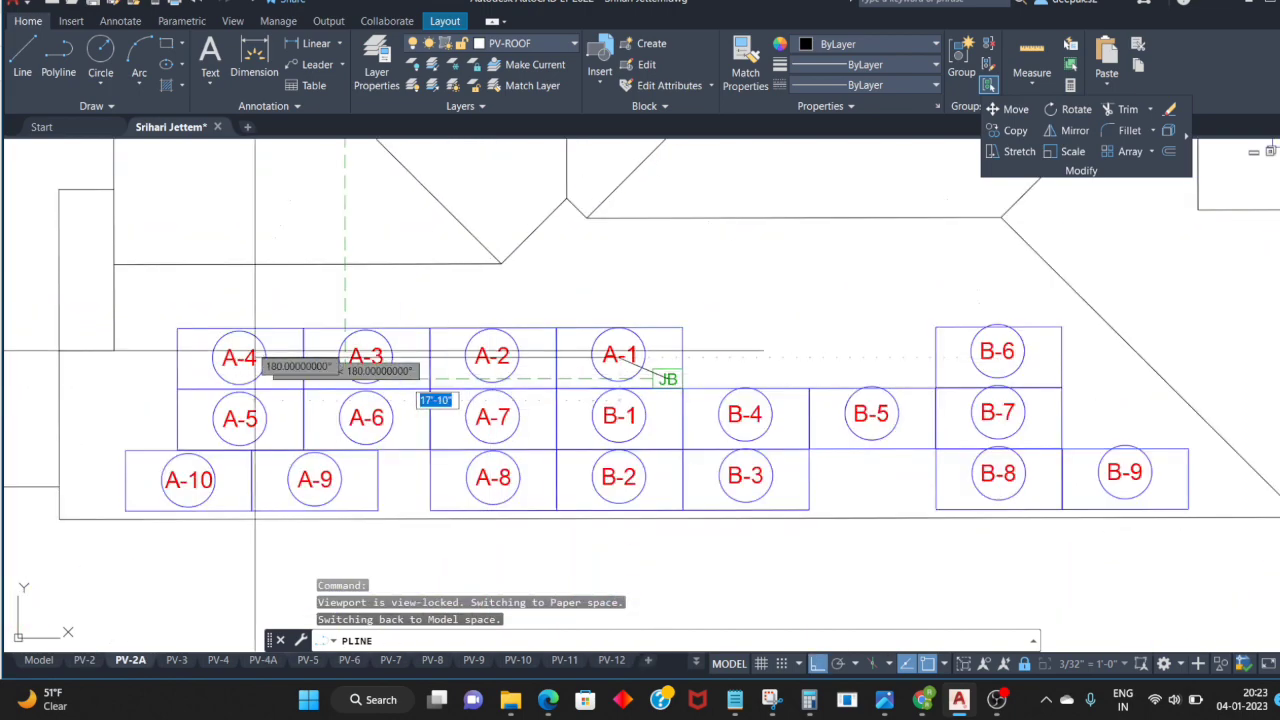
scroll(253, 355, up, 4)
scroll(260, 342, down, 4)
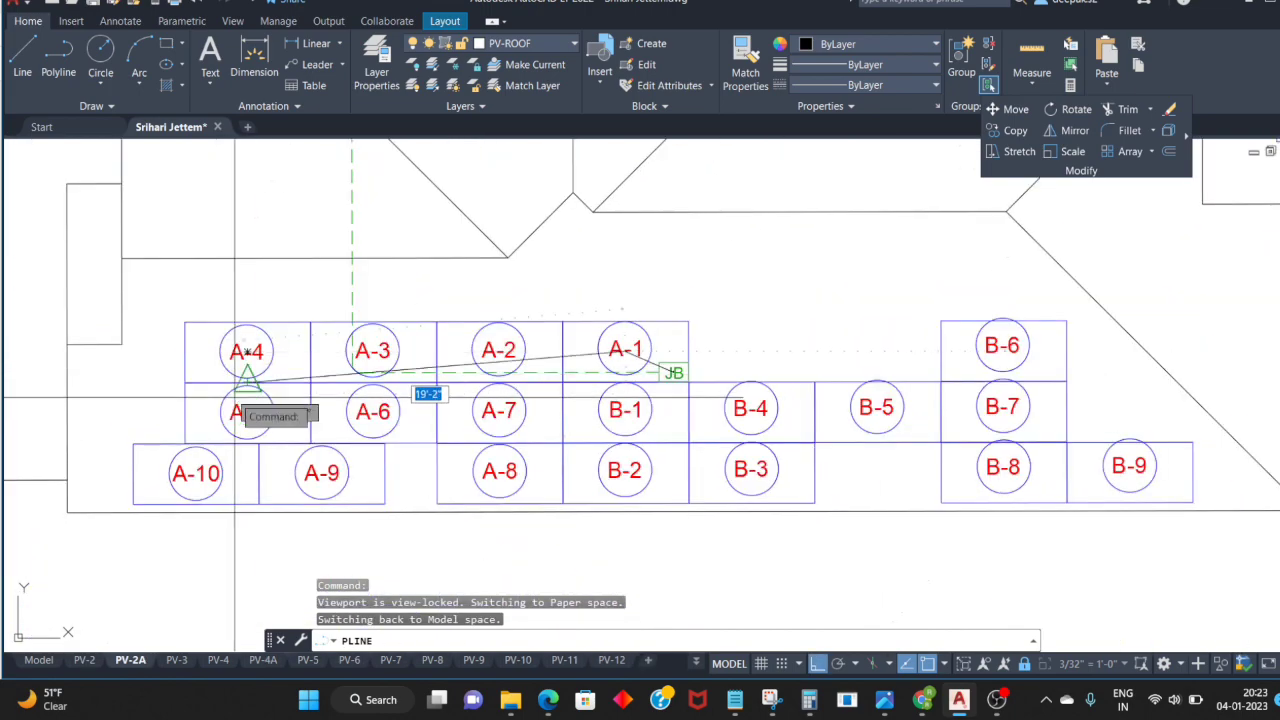
scroll(247, 352, up, 4)
scroll(281, 430, down, 3)
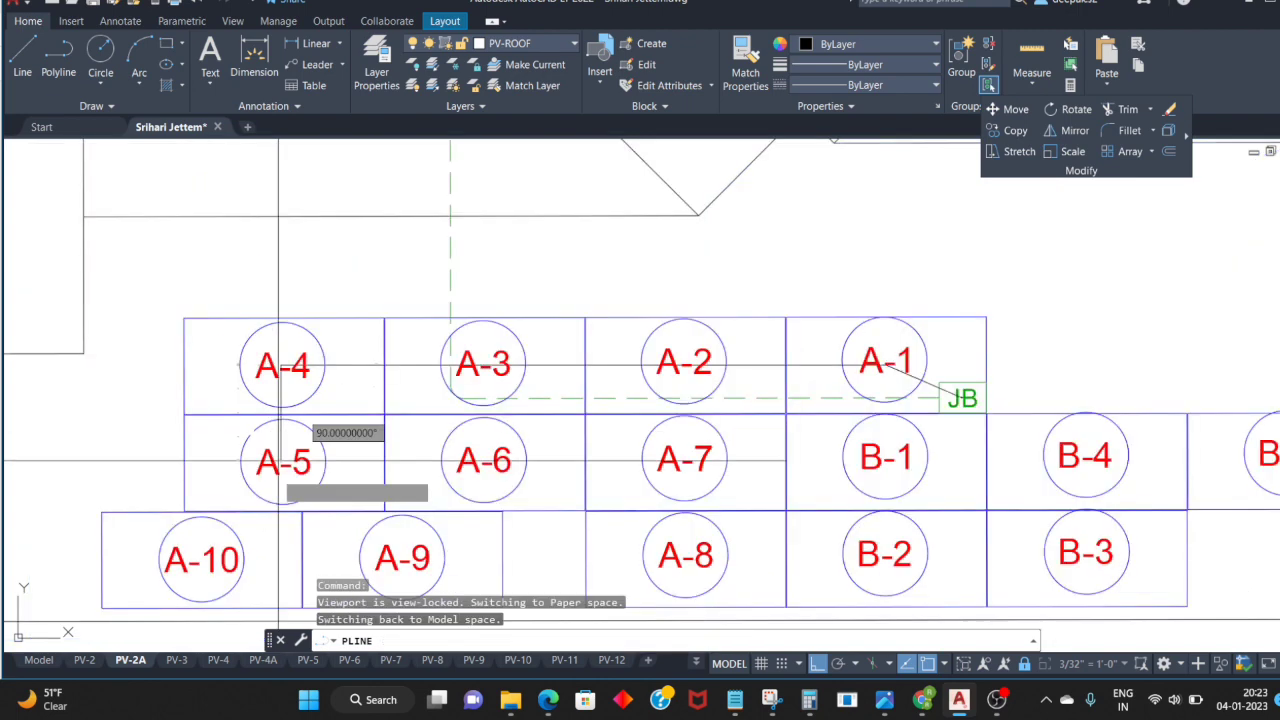
scroll(282, 468, up, 4)
scroll(835, 457, down, 4)
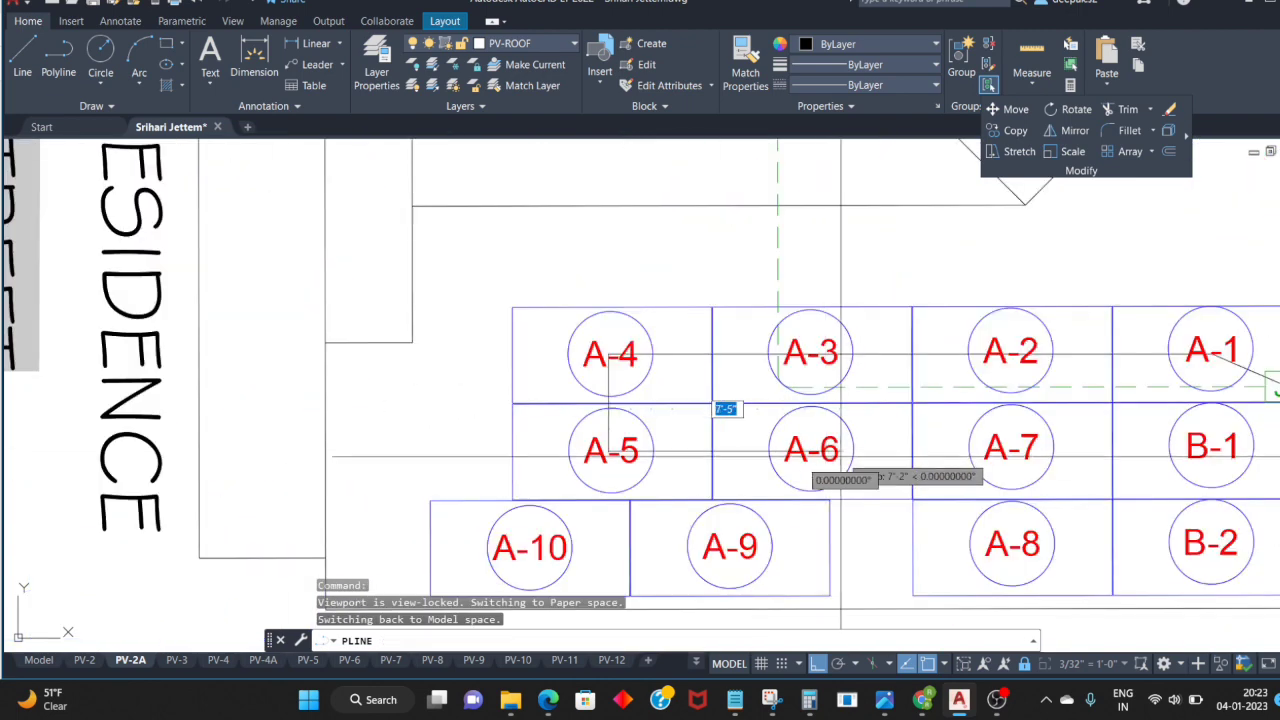
click(1013, 450)
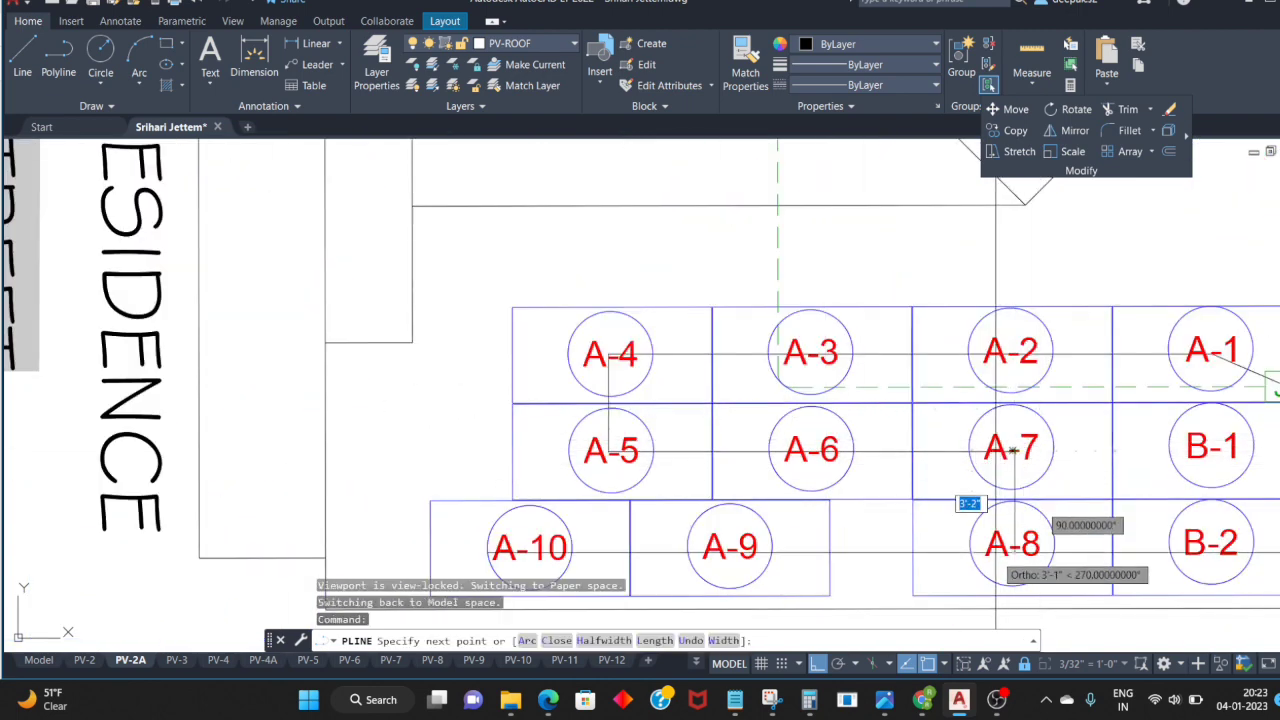
click(1013, 545)
scroll(537, 543, down, 2)
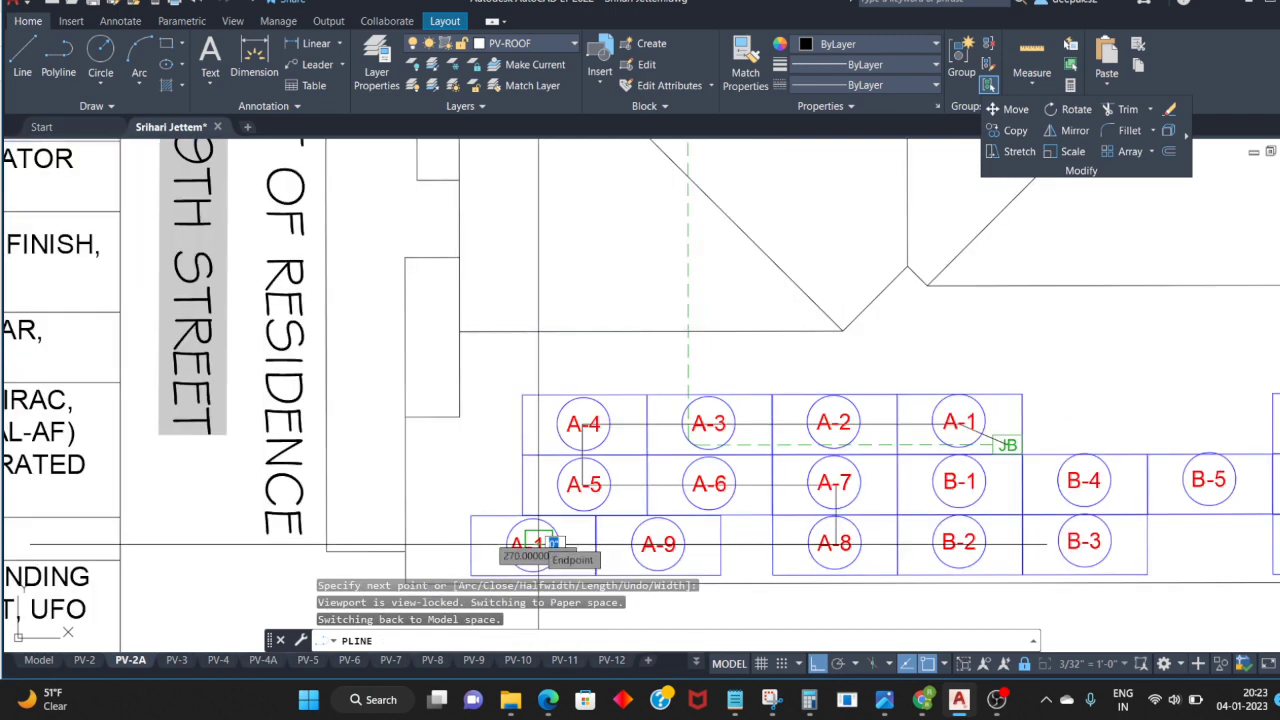
click(537, 543)
key(Return)
scroll(540, 390, down, 2)
scroll(690, 470, up, 2)
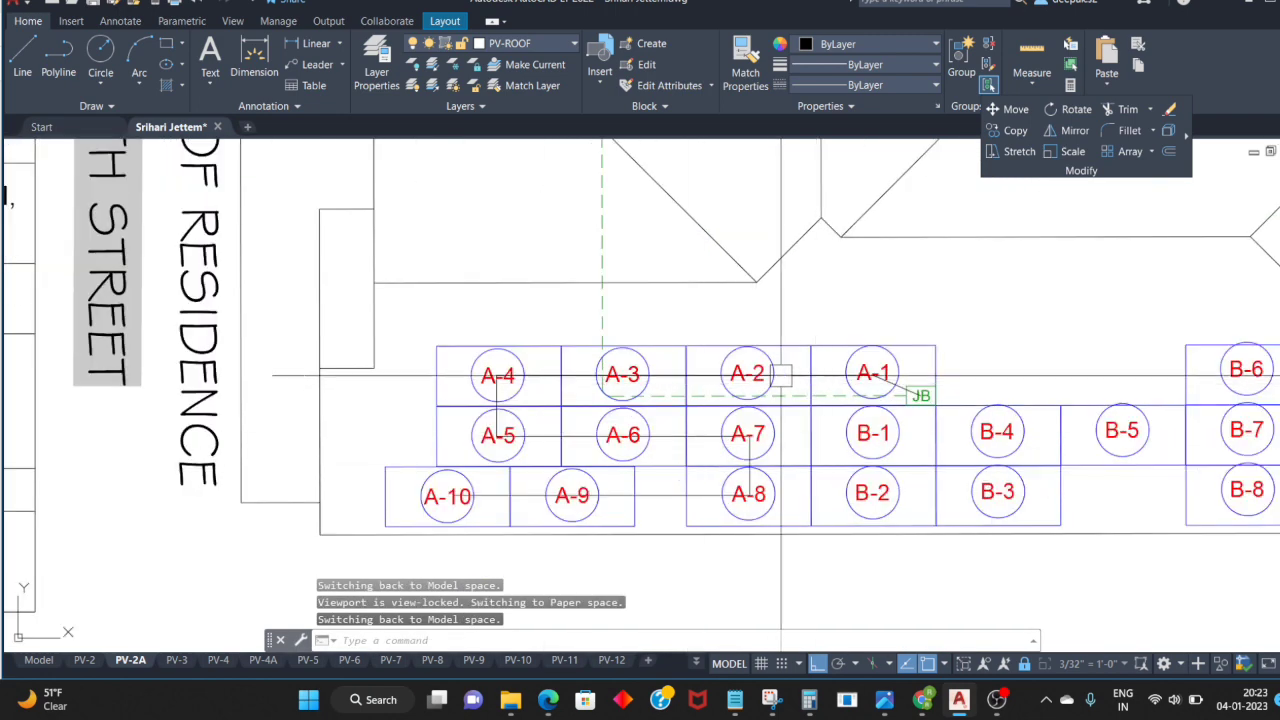
click(781, 375)
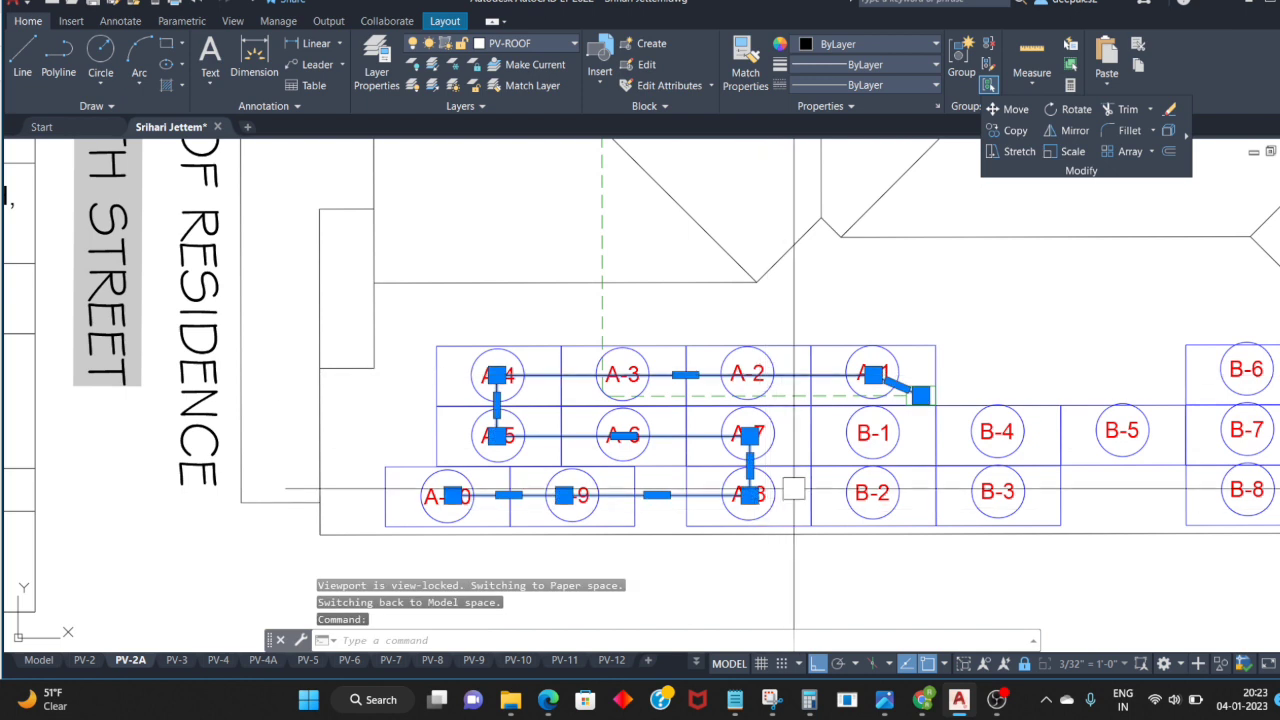
key(ctrl+1)
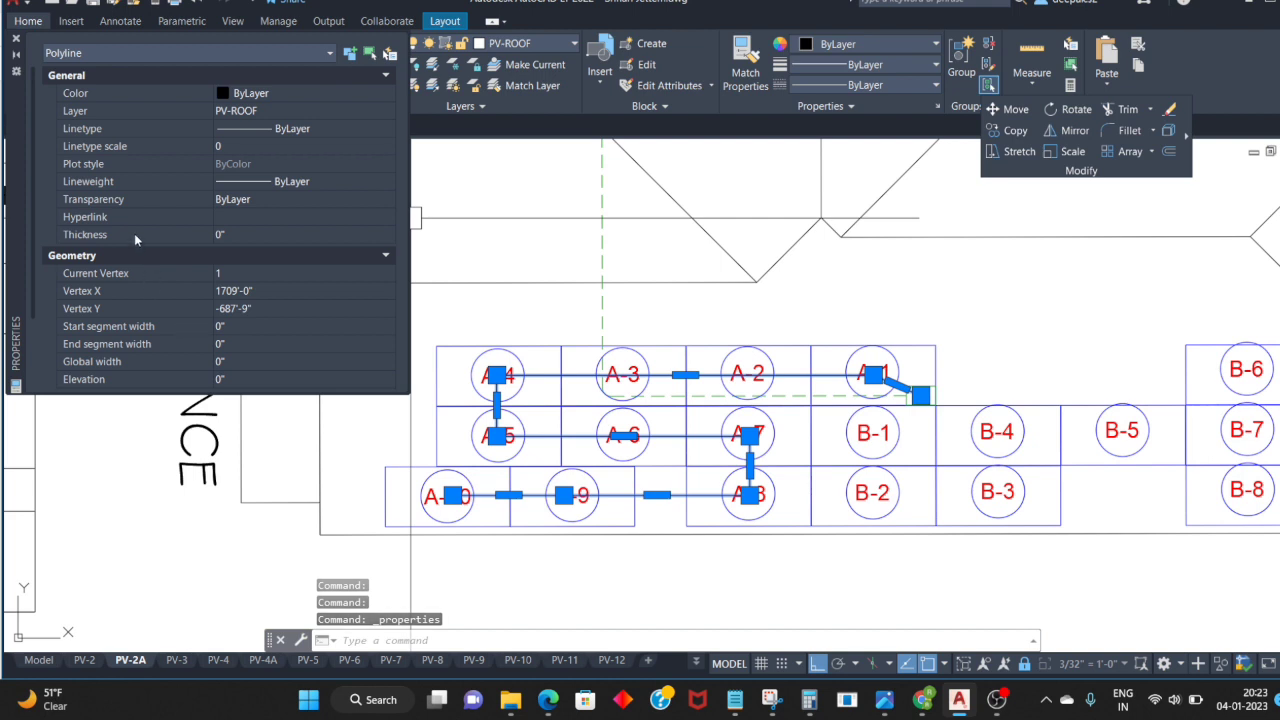
scroll(136, 179, down, 2)
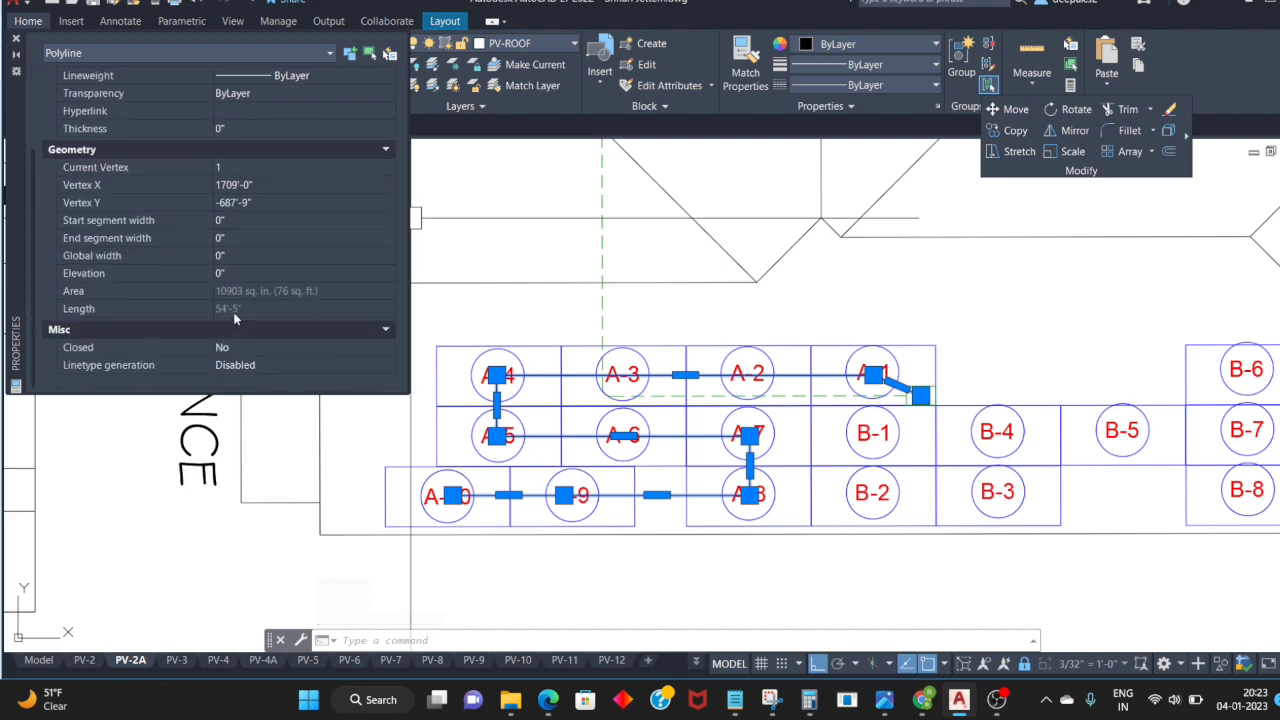
mouse_move(230, 308)
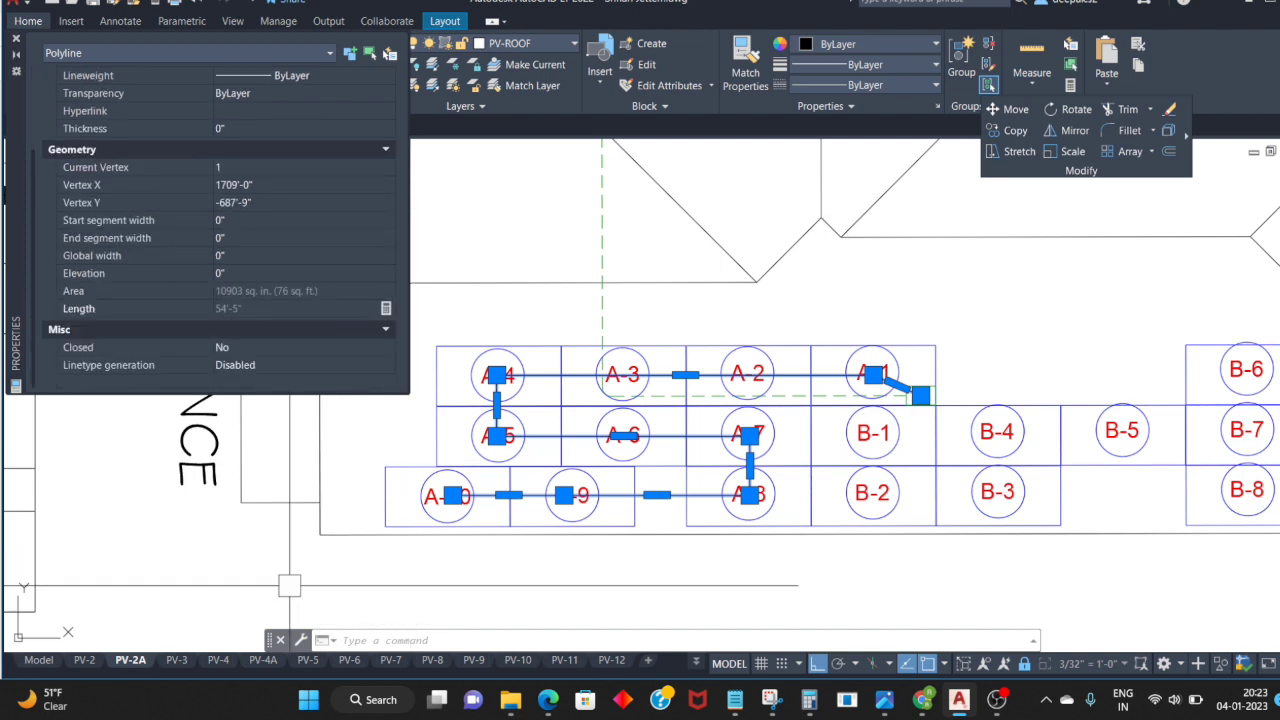
click(15, 42)
mouse_move(809, 699)
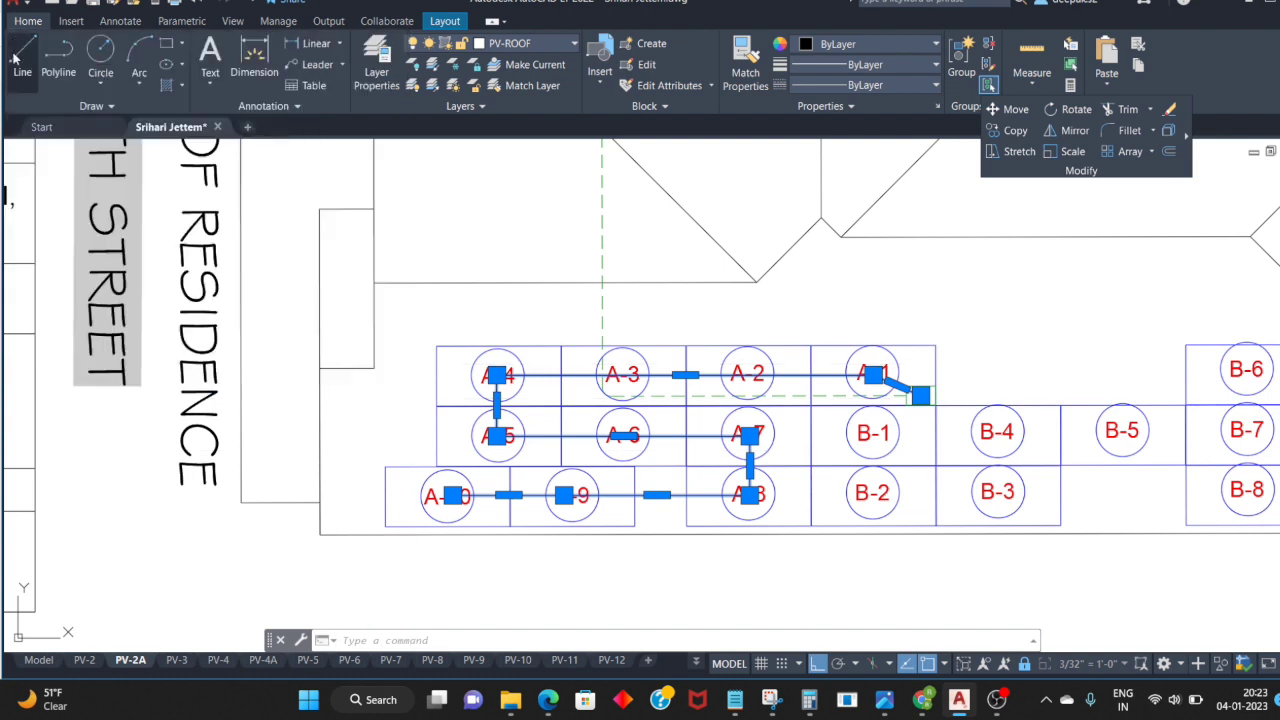
Step: Convert the 653-inch string A length to 54.4167 feet in Calculator (653 ÷ 12)
click(809, 699)
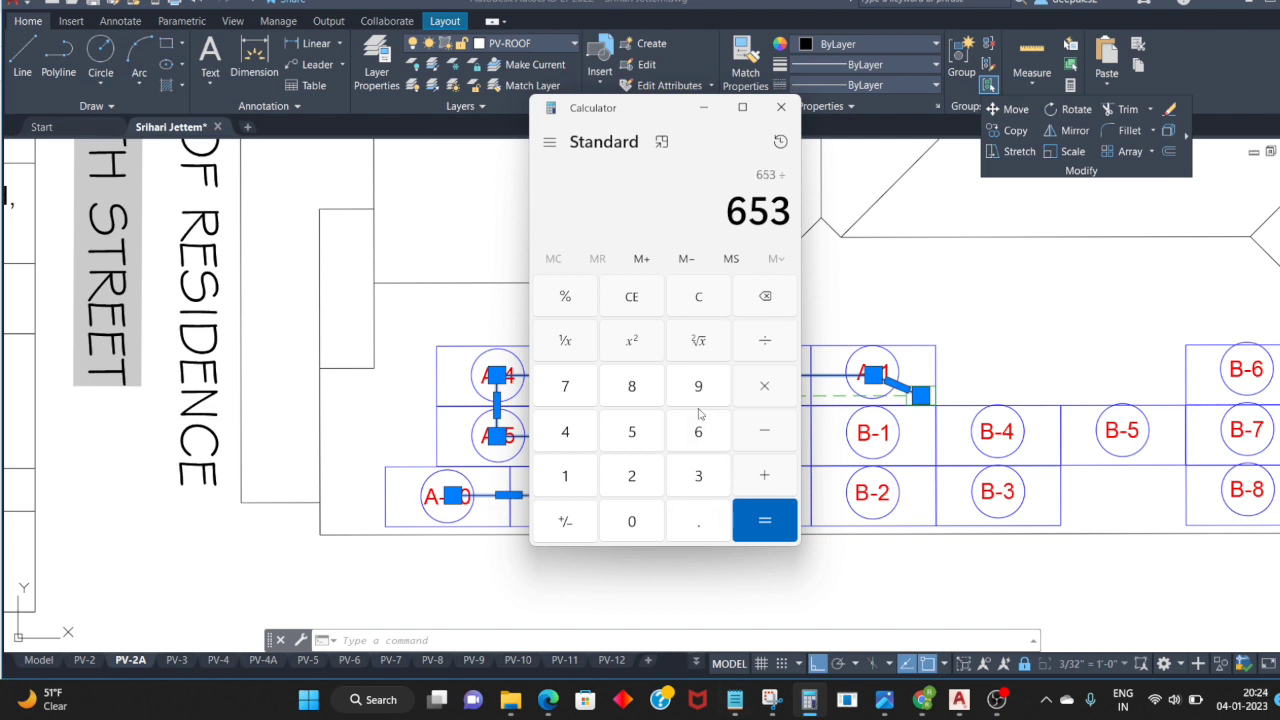
key(Return)
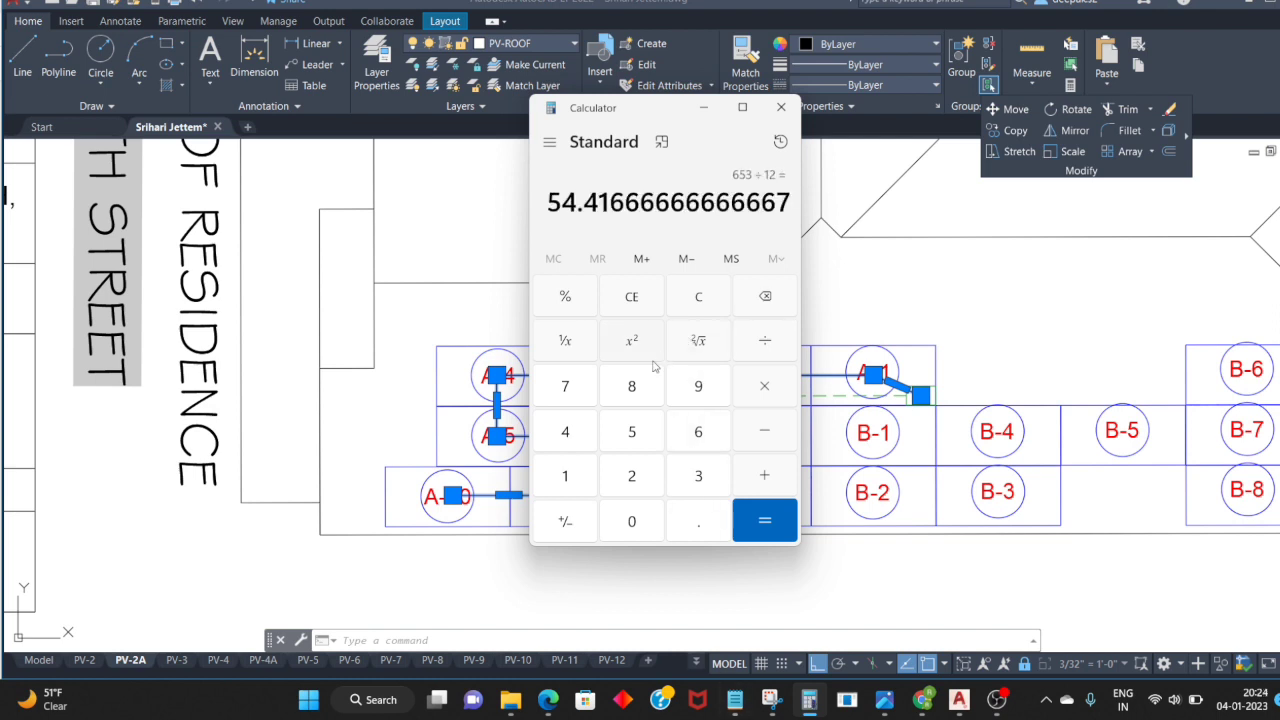
click(910, 285)
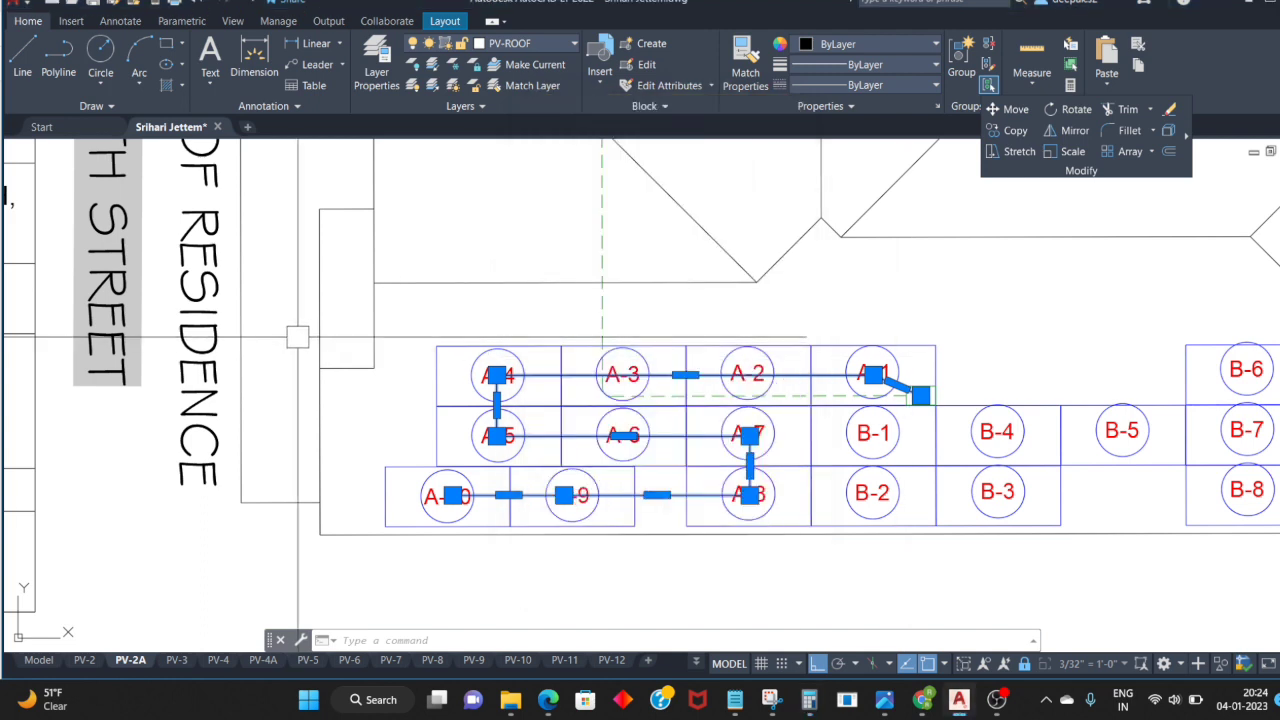
key(ctrl+1)
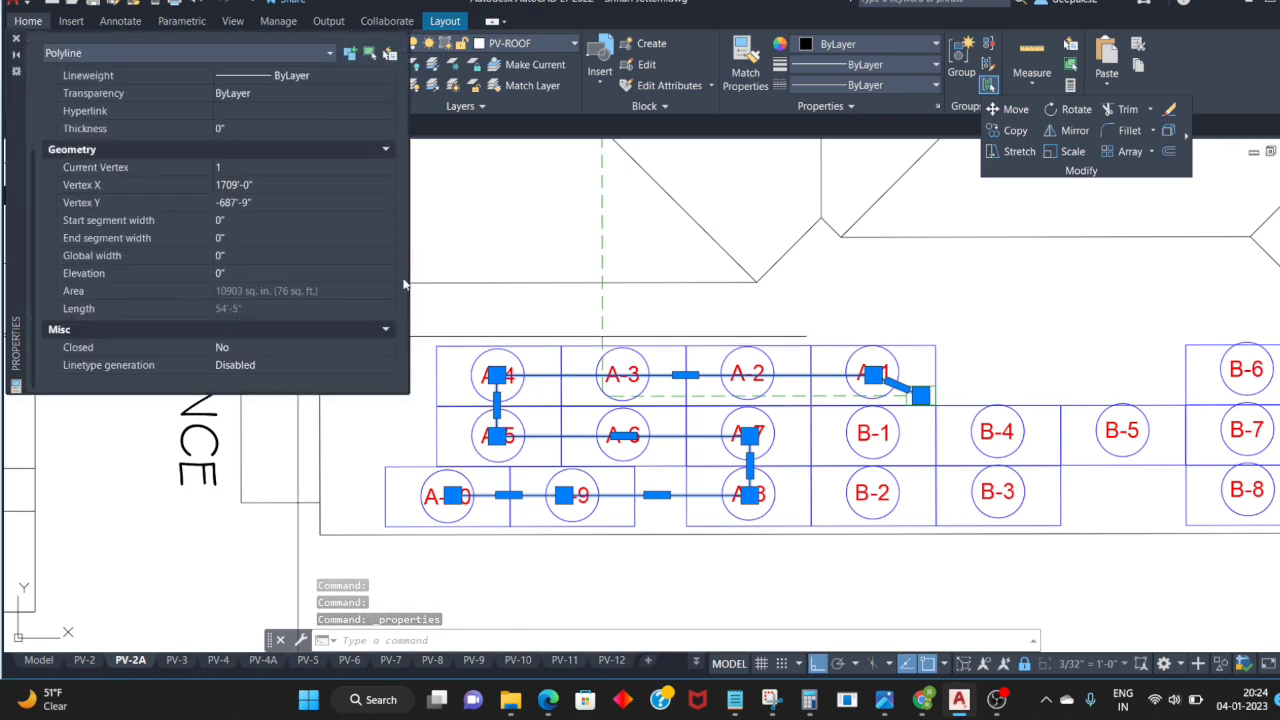
click(15, 38)
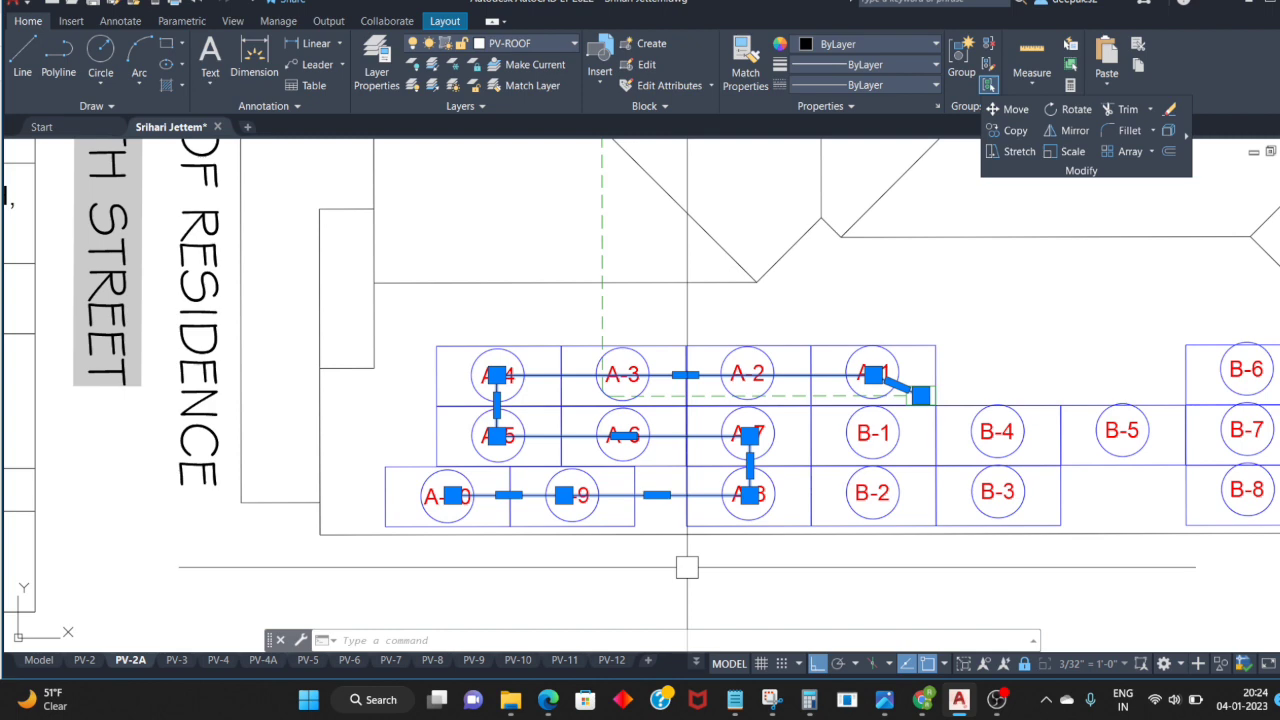
middle_drag(810, 438, 416, 322)
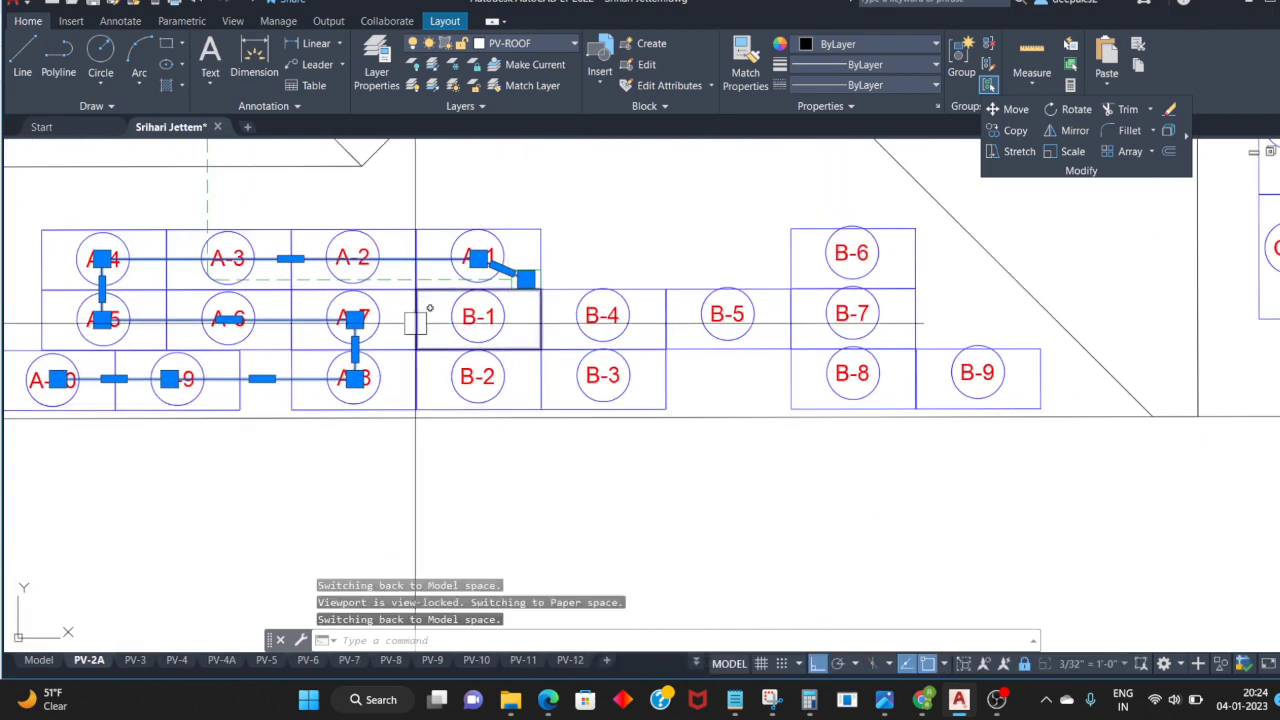
Step: Start a polyline at the JB and route it through B-2, B-3 and B-4 to B-5
key(Escape)
text(pl)
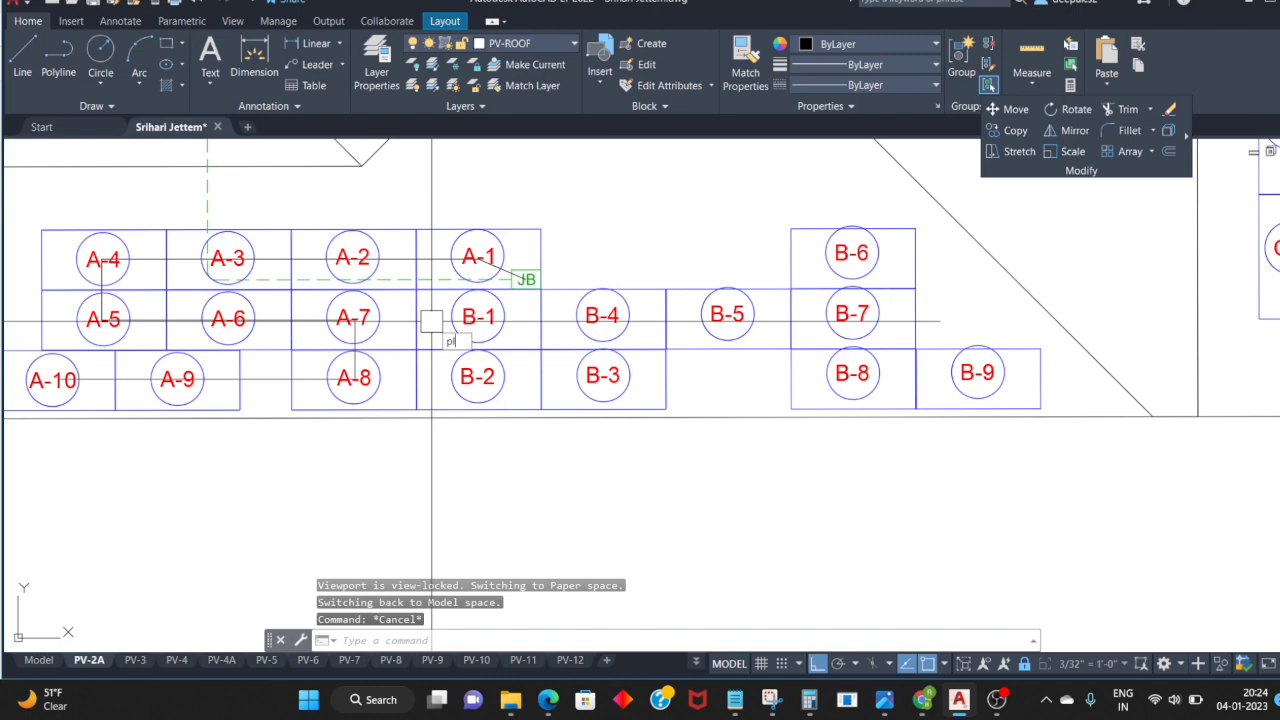
key(Return)
scroll(478, 325, up, 4)
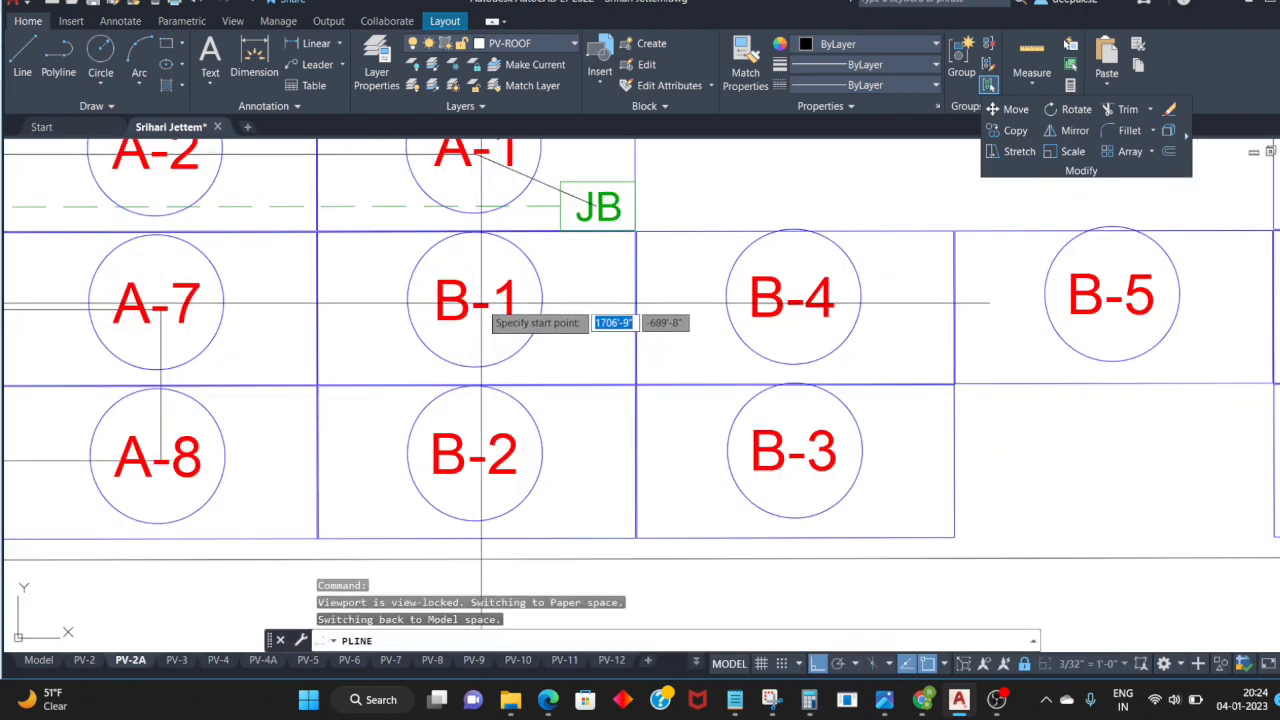
click(597, 205)
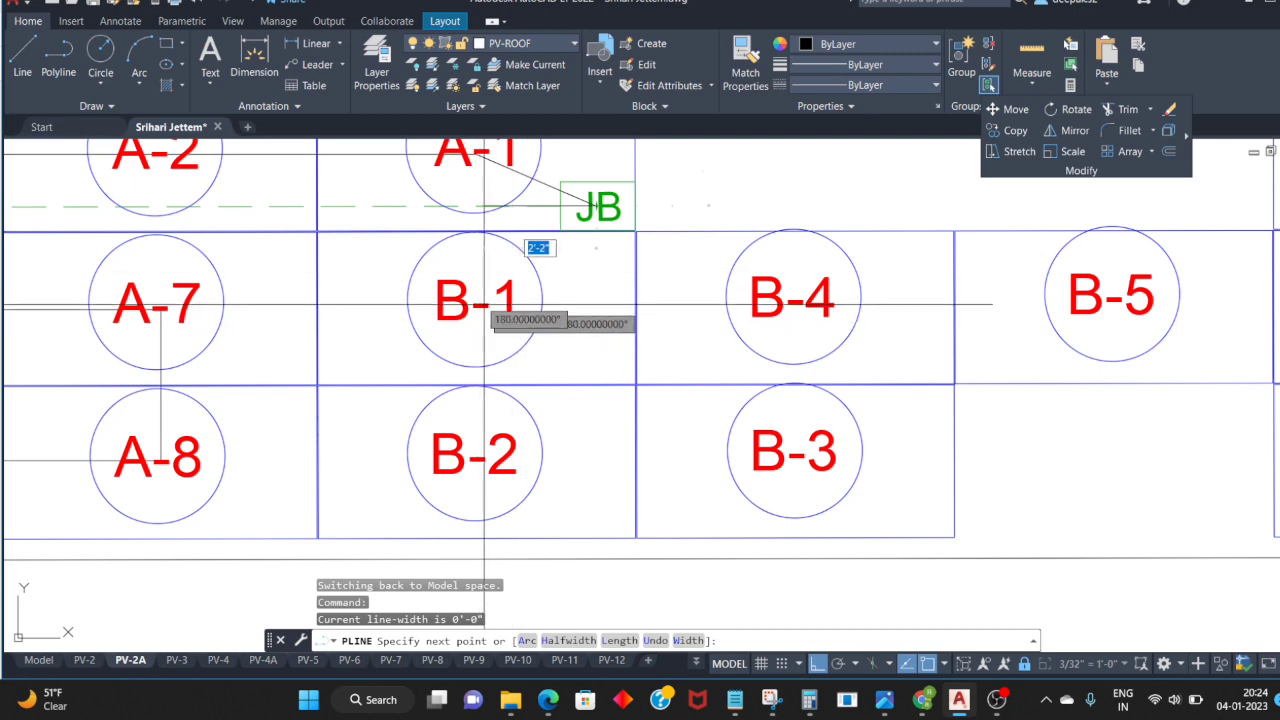
scroll(485, 303, up, 2)
key(F8)
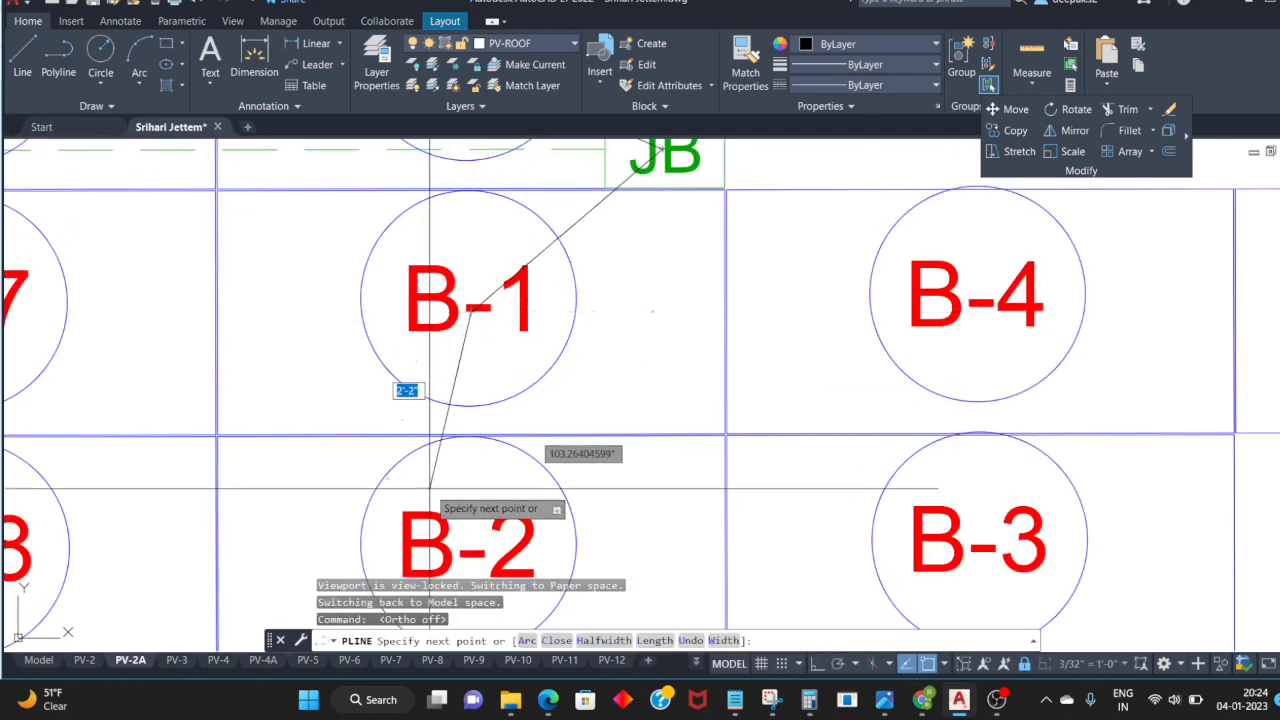
scroll(432, 500, down, 4)
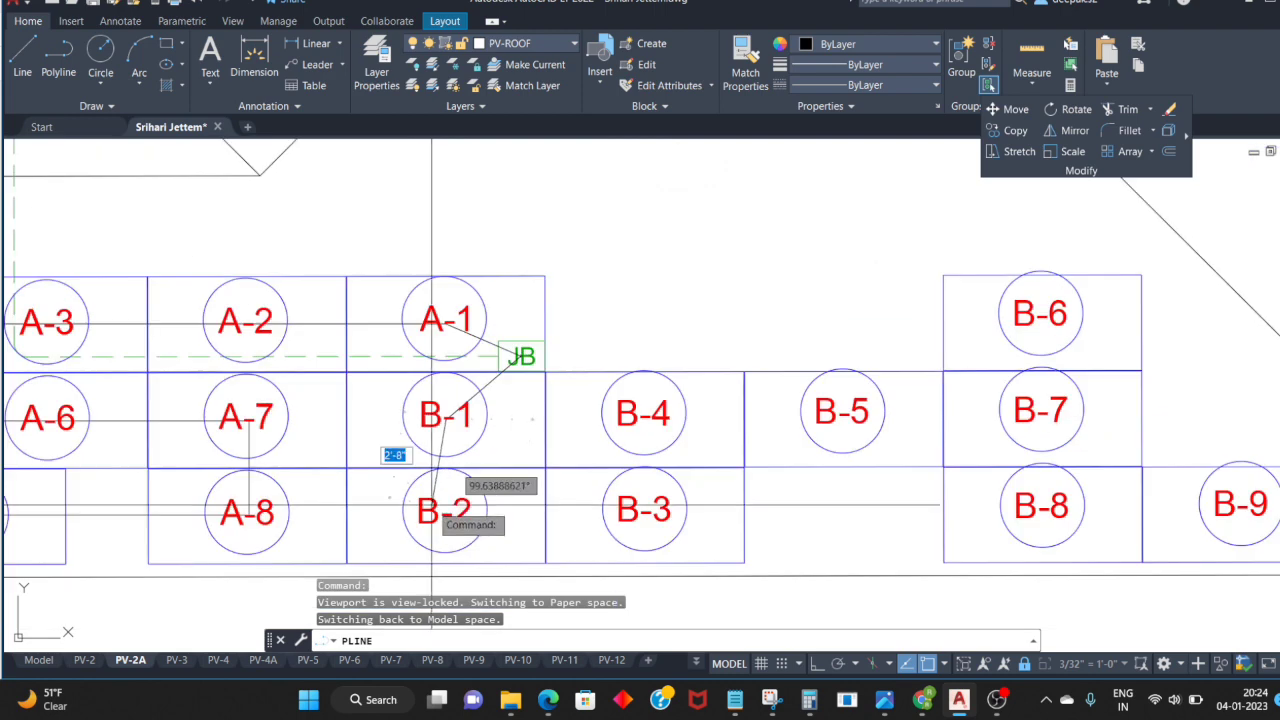
scroll(432, 505, up, 2)
key(F8)
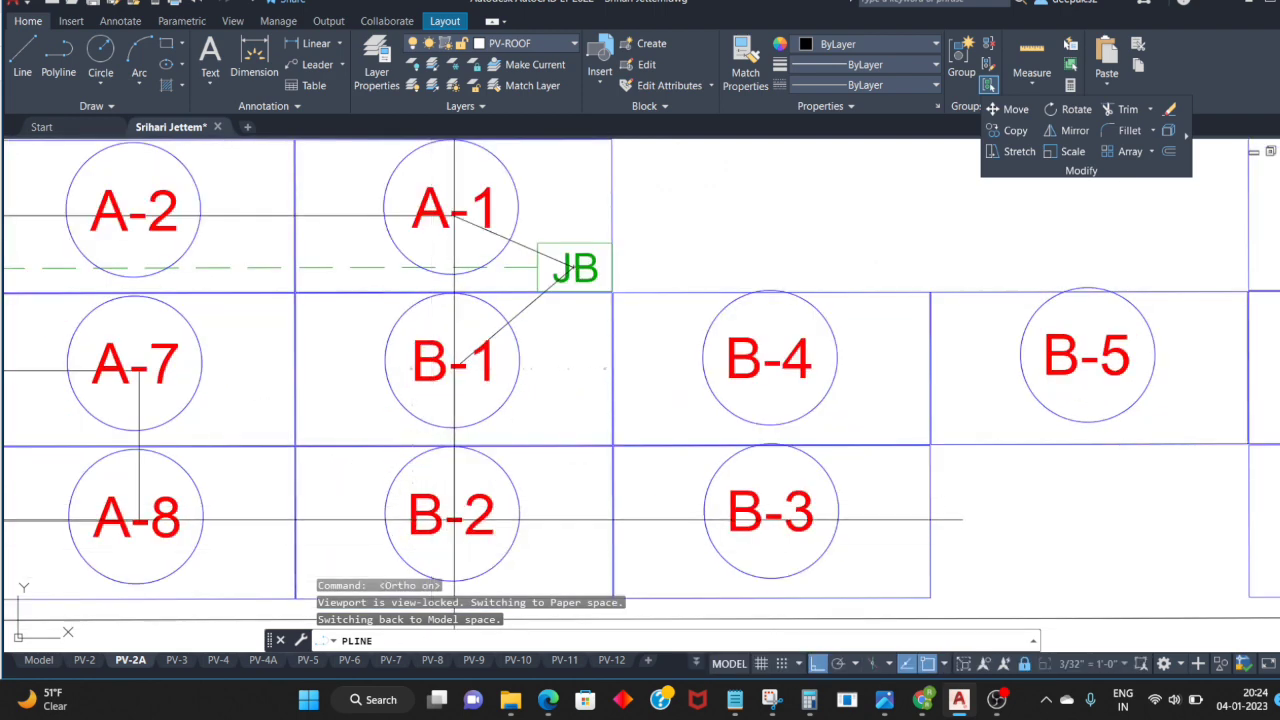
click(455, 520)
click(773, 520)
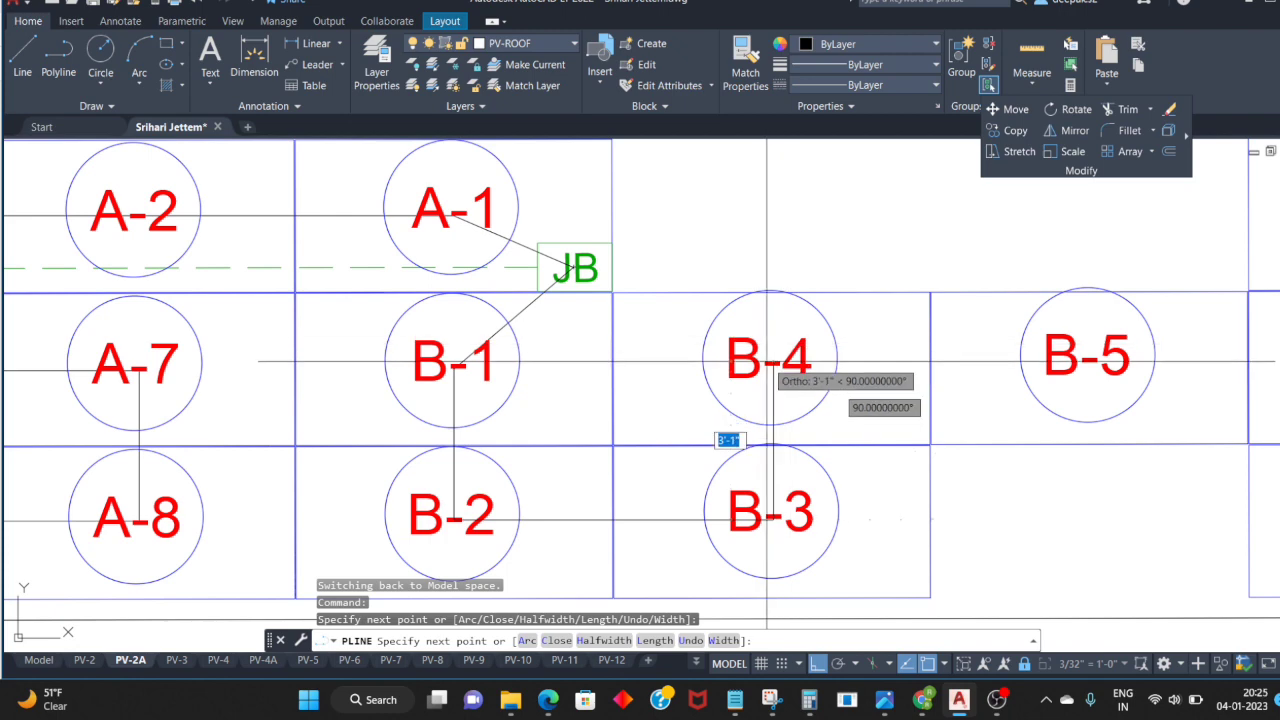
click(773, 363)
scroll(1078, 370, down, 4)
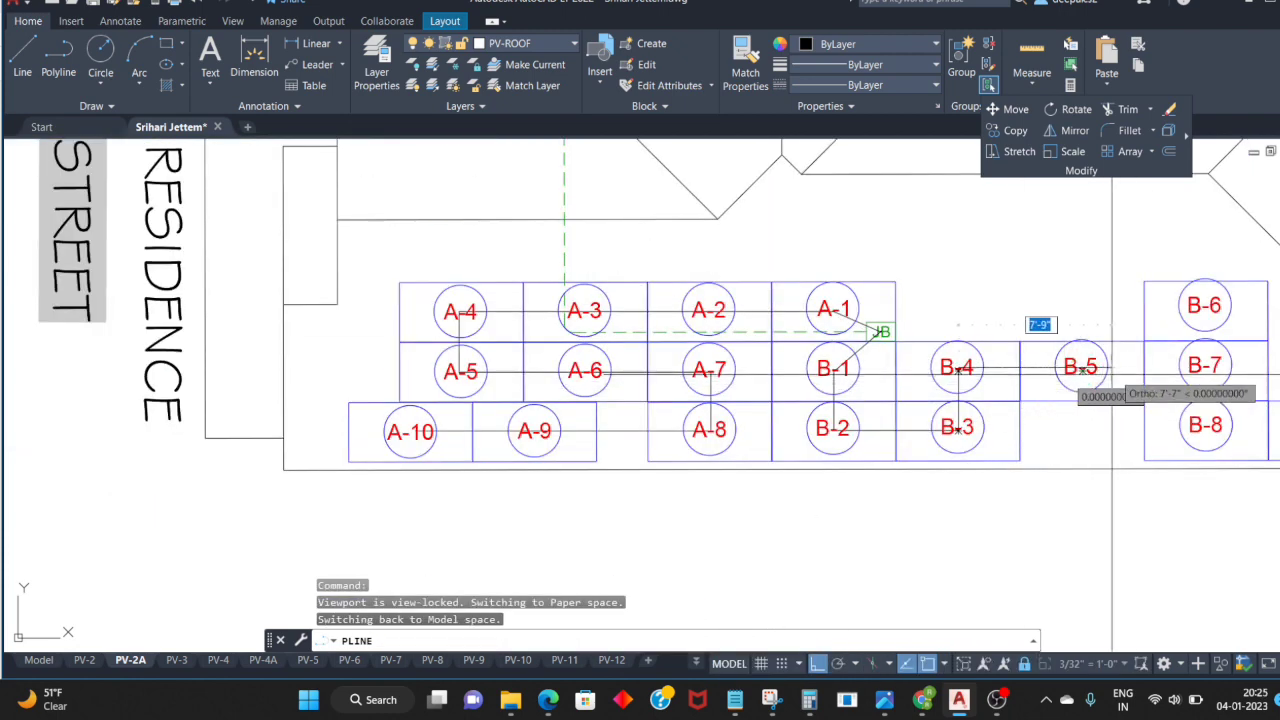
scroll(1106, 382, up, 2)
click(1081, 367)
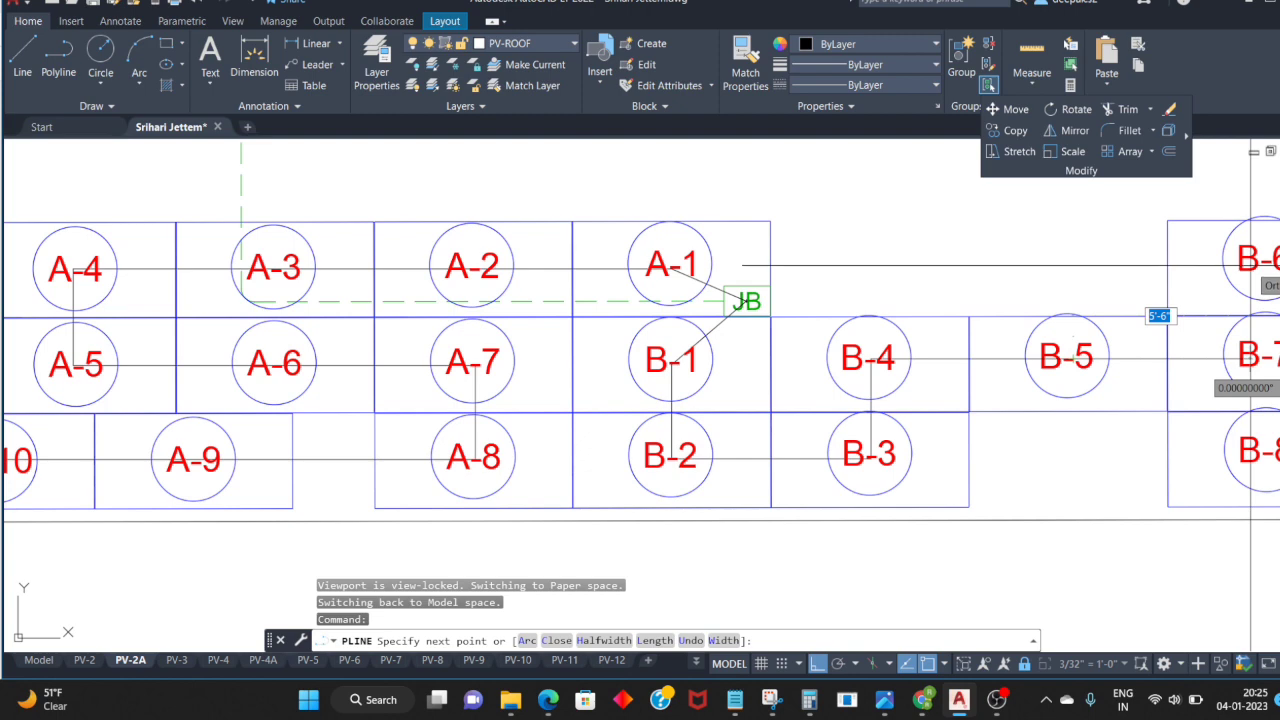
Step: Continue the B-string wire diagonally toward B-6 through B-9 and finish the polyline
key(F8)
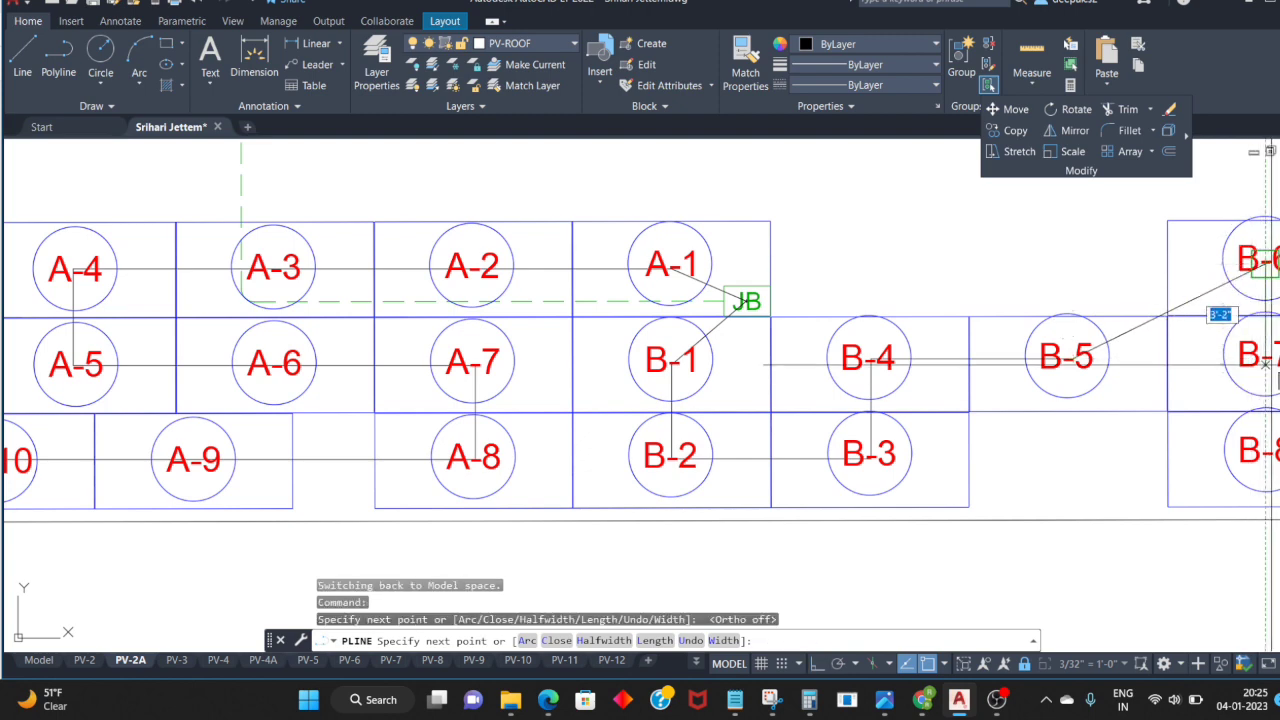
scroll(1217, 360, down, 3)
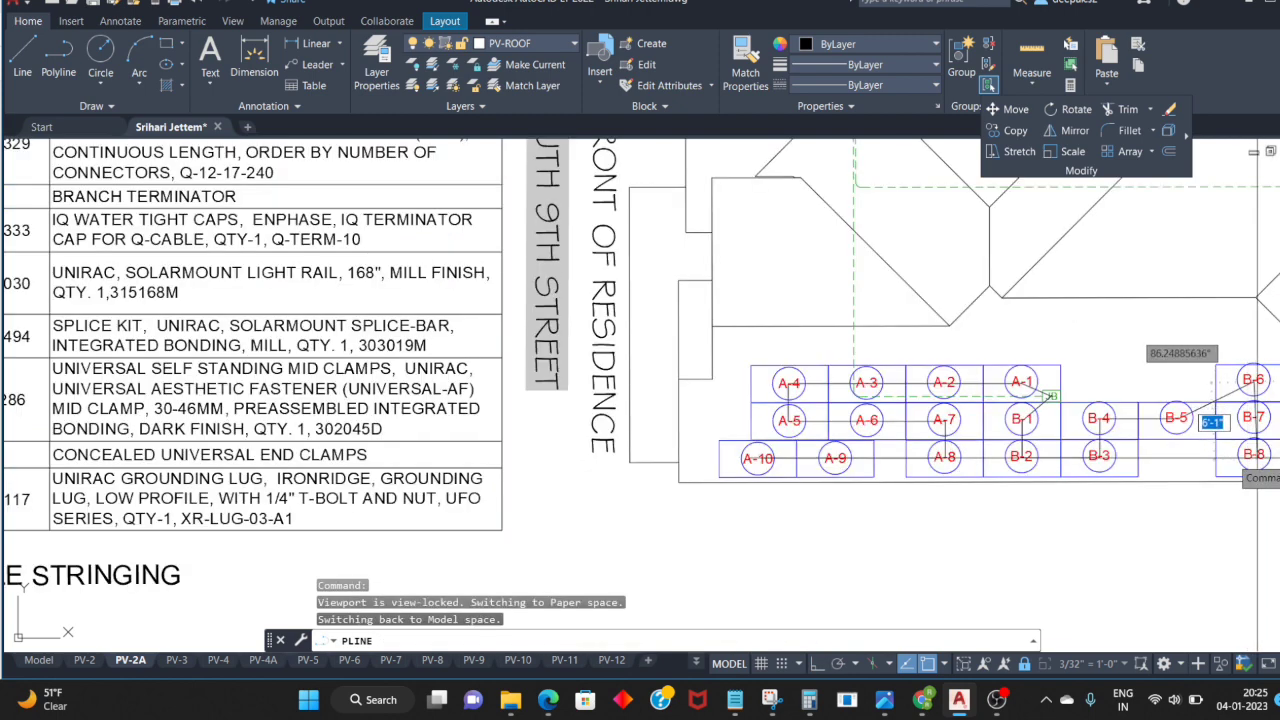
scroll(1211, 422, up, 4)
scroll(1215, 435, up, 2)
key(F8)
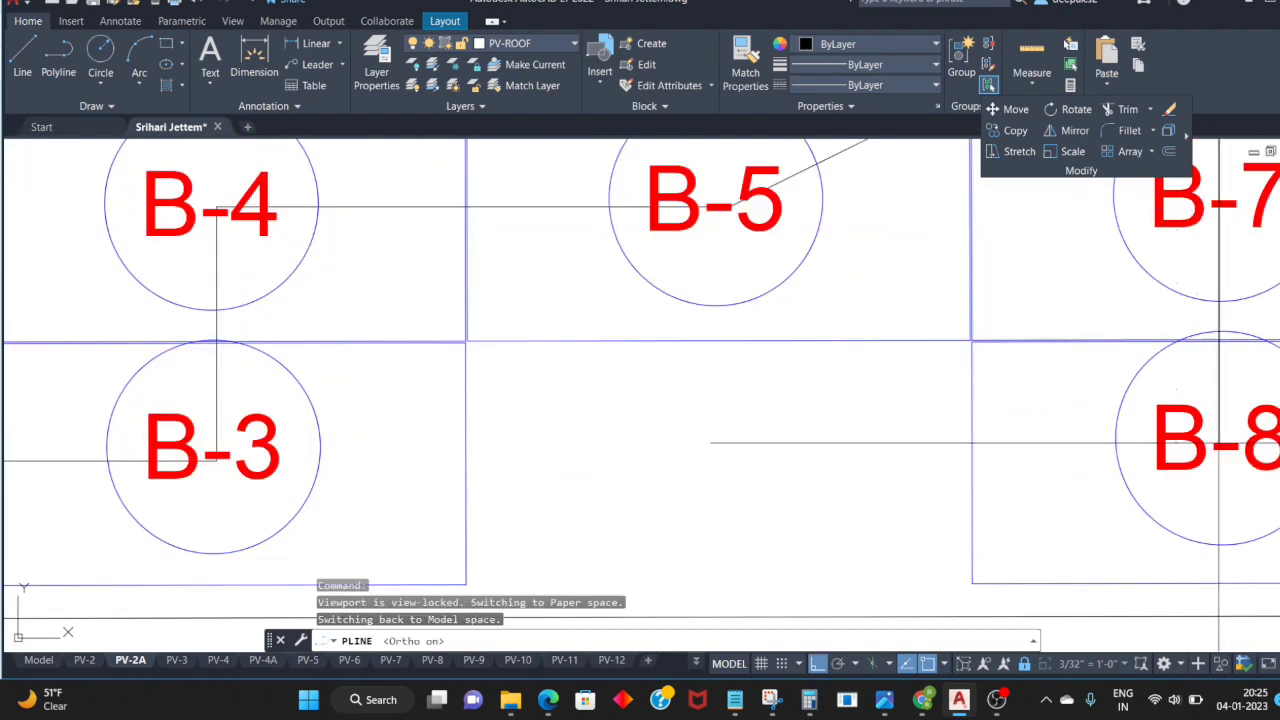
scroll(1045, 440, down, 5)
scroll(1100, 400, up, 4)
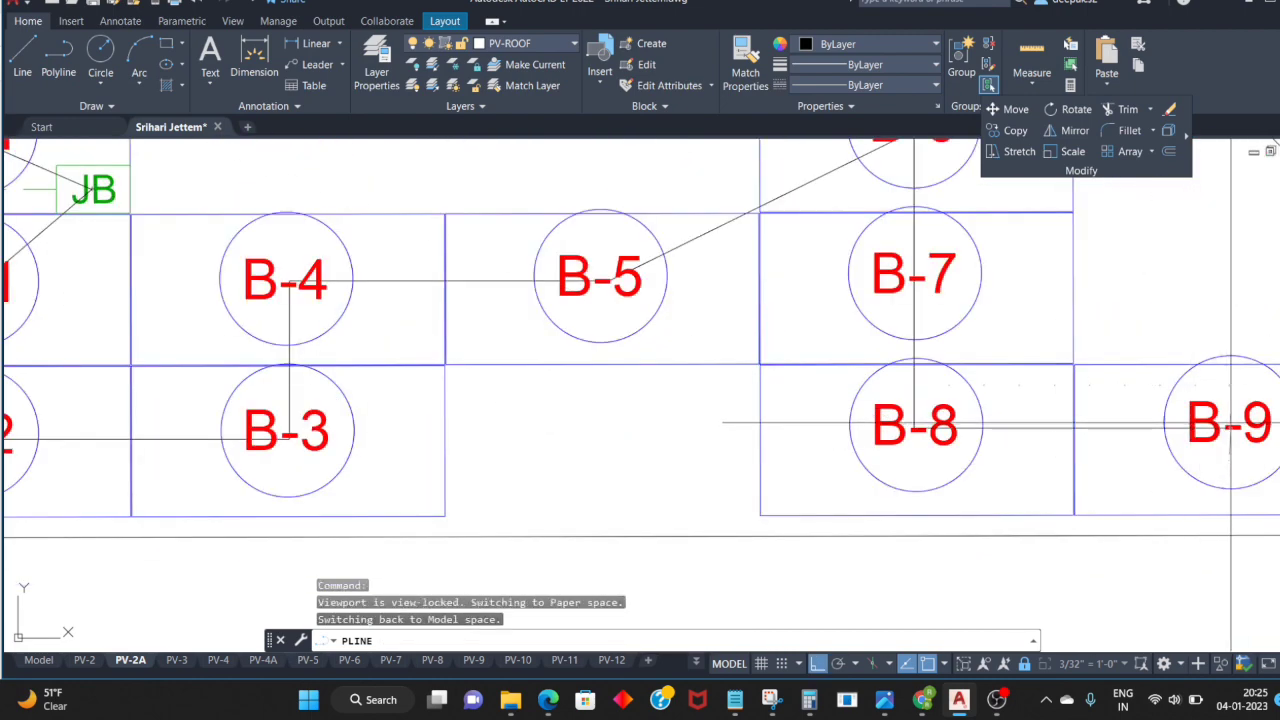
scroll(1230, 422, down, 5)
scroll(1031, 515, up, 2)
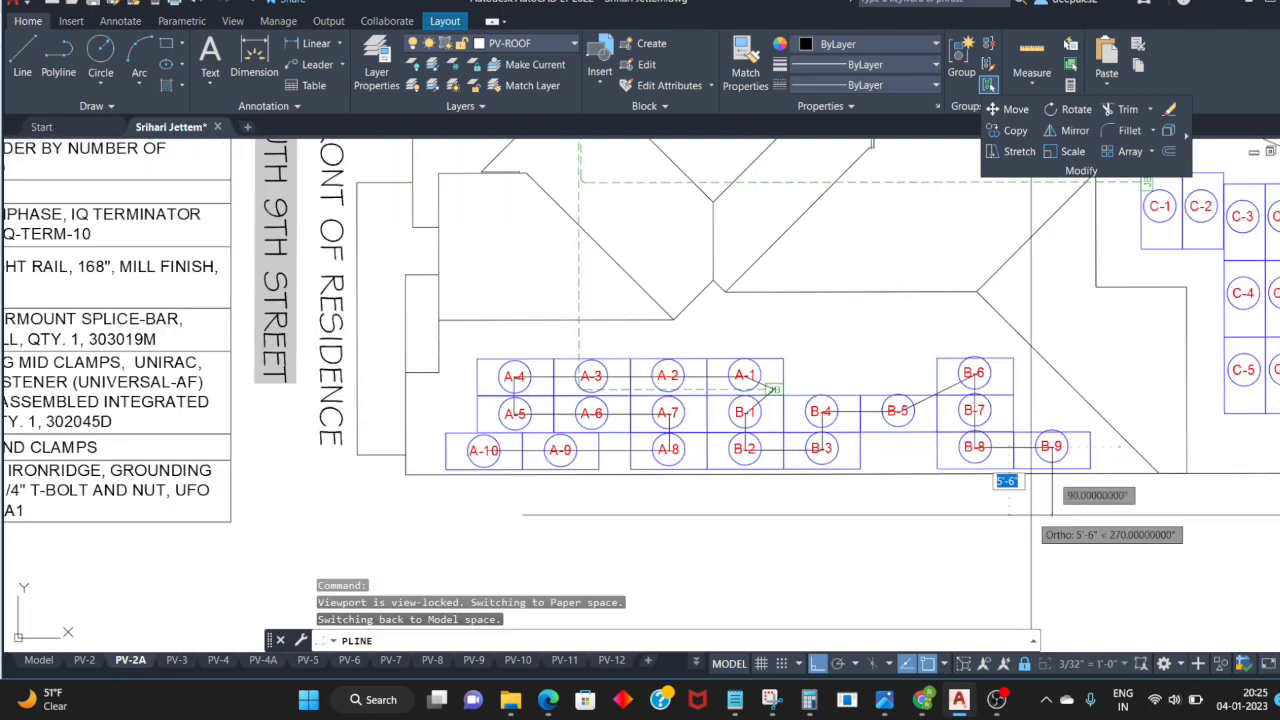
key(Return)
Step: Read the B-string polyline's 40'-5" length in the Properties palette
click(1016, 450)
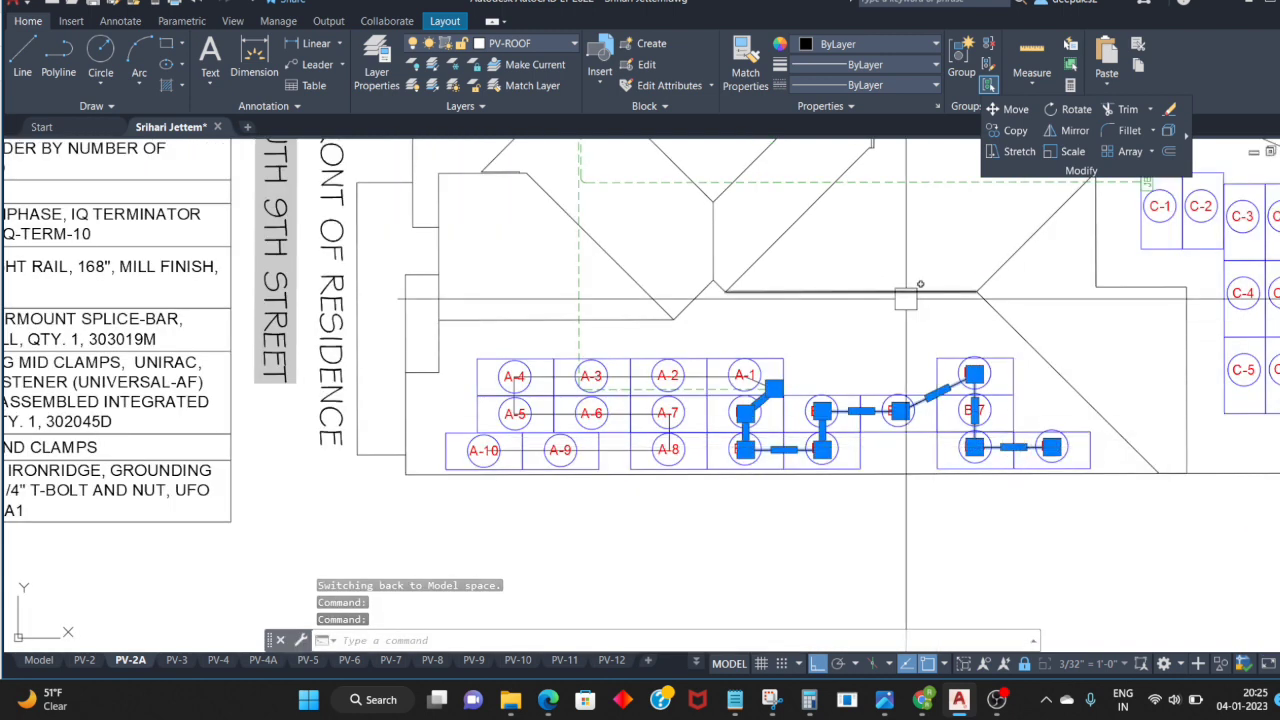
key(ctrl+1)
scroll(205, 345, down, 3)
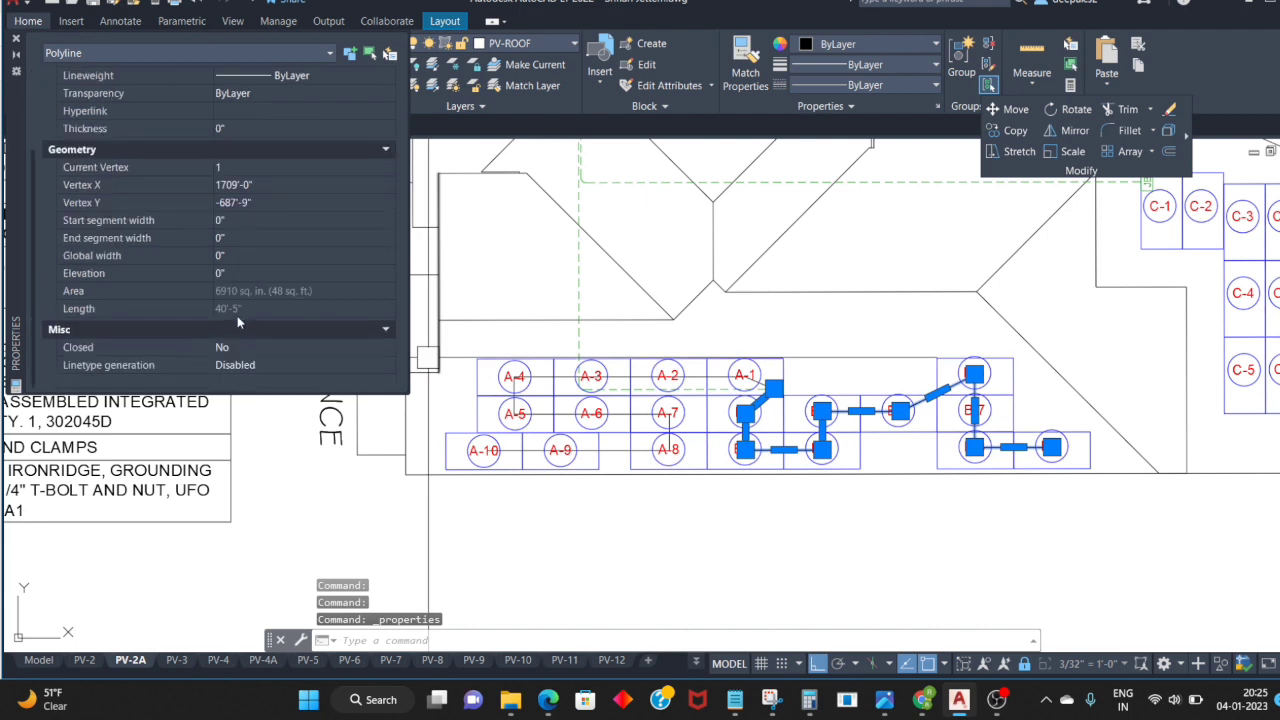
click(15, 38)
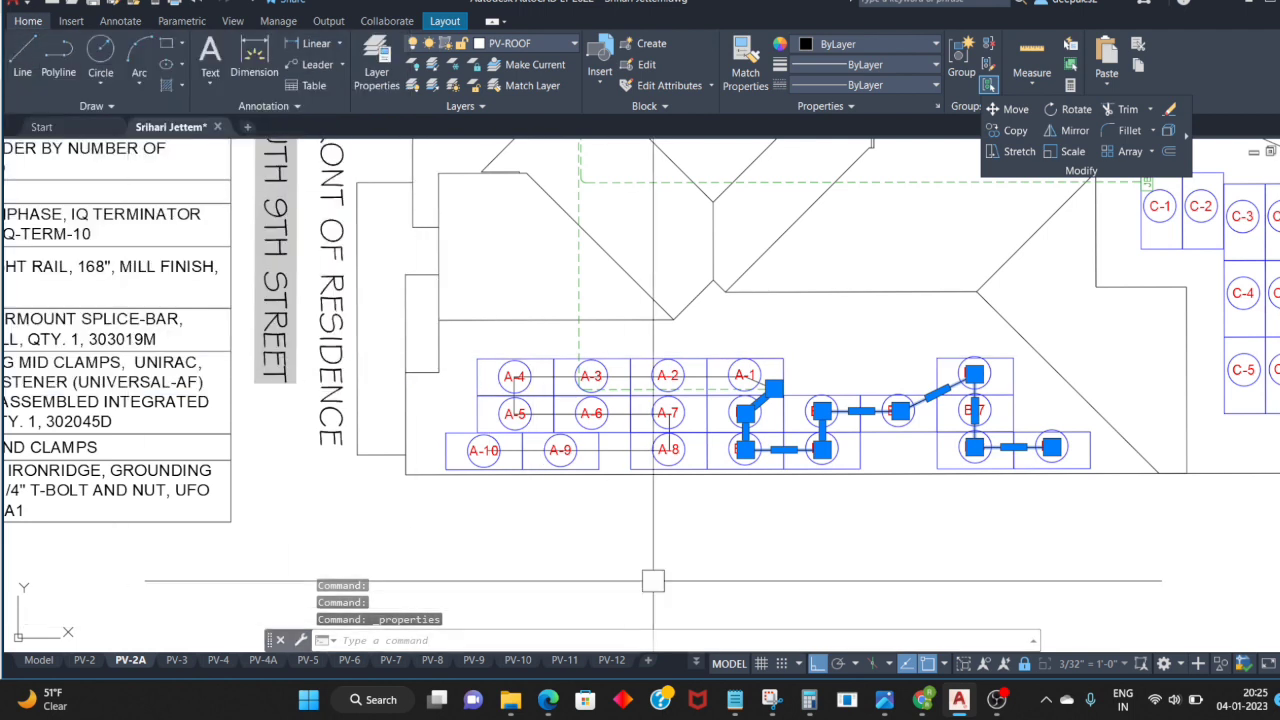
click(810, 700)
Step: Compute 485 ÷ 12 = 40.4167 feet in Calculator
click(699, 297)
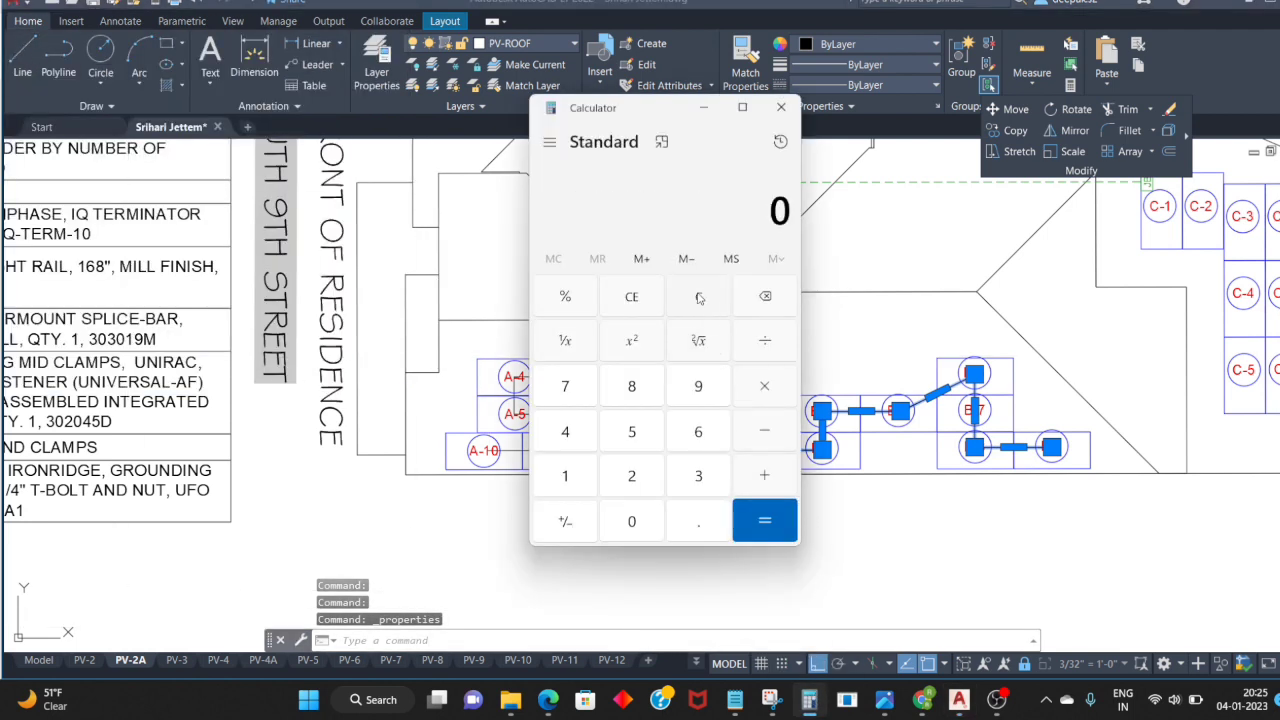
text(2)
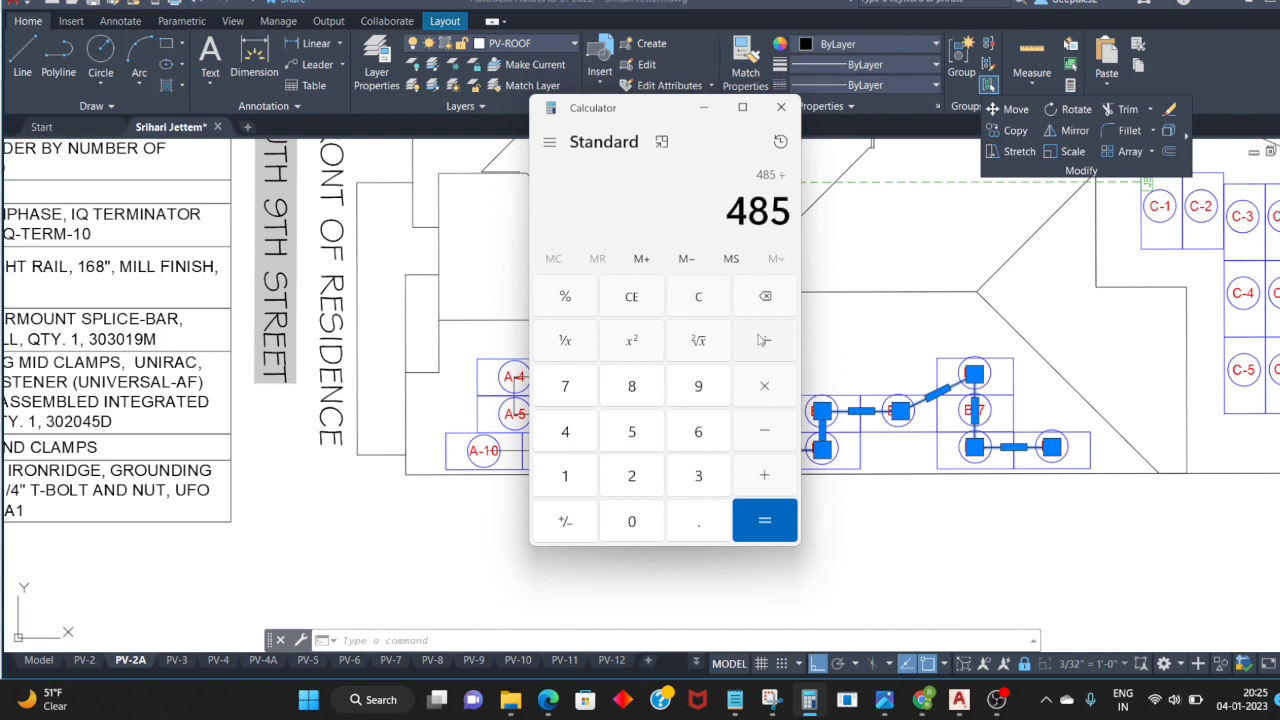
key(Return)
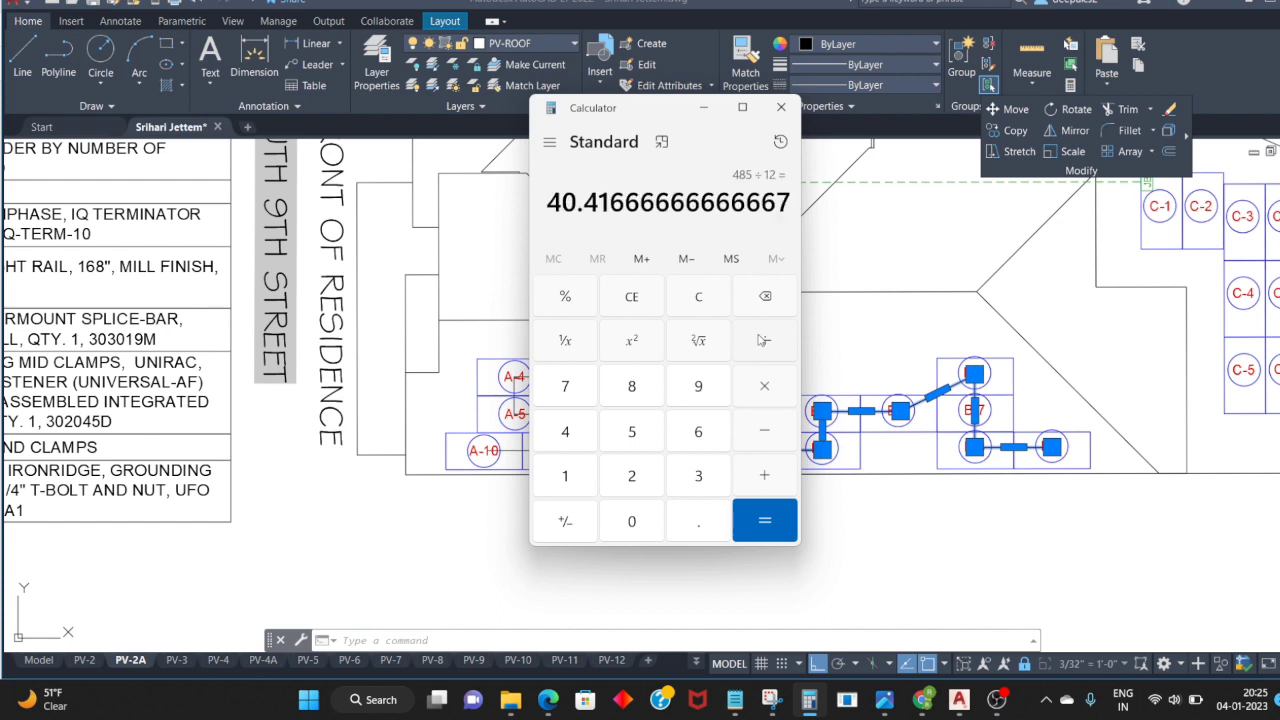
Step: Back in the drawing, clear the B-string selection and select the A-string polyline
click(855, 302)
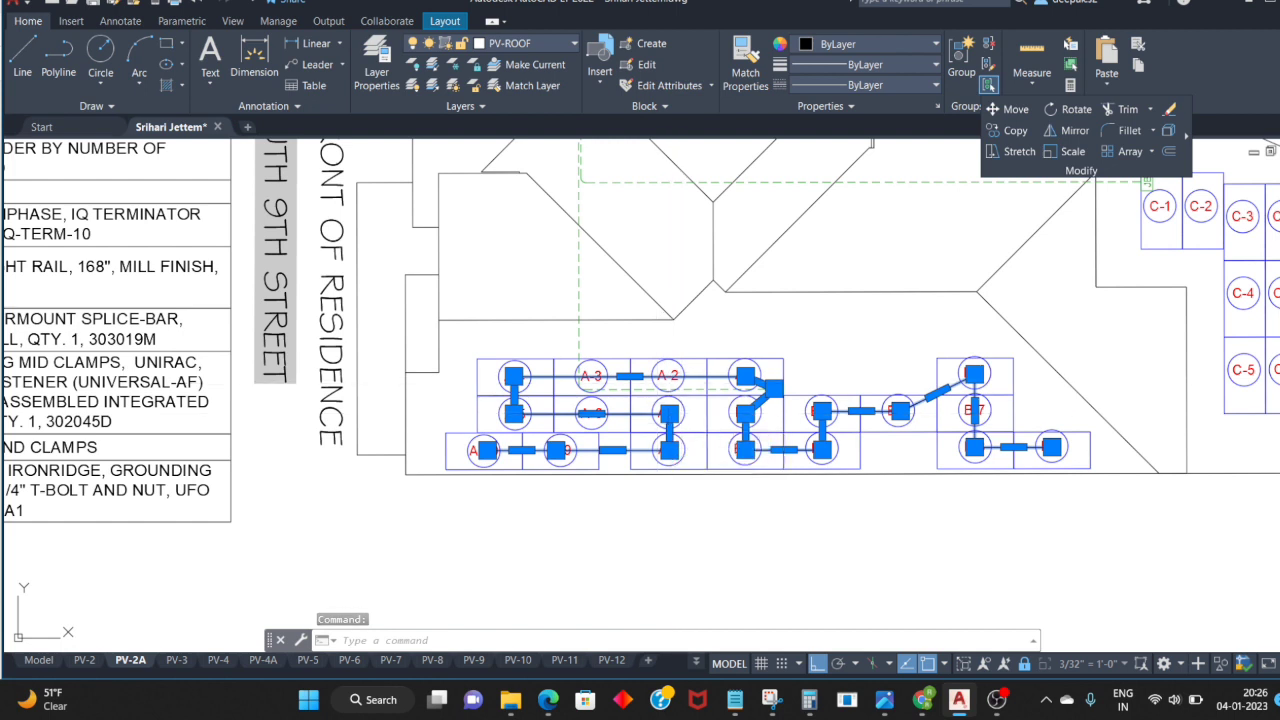
key(Escape)
click(670, 410)
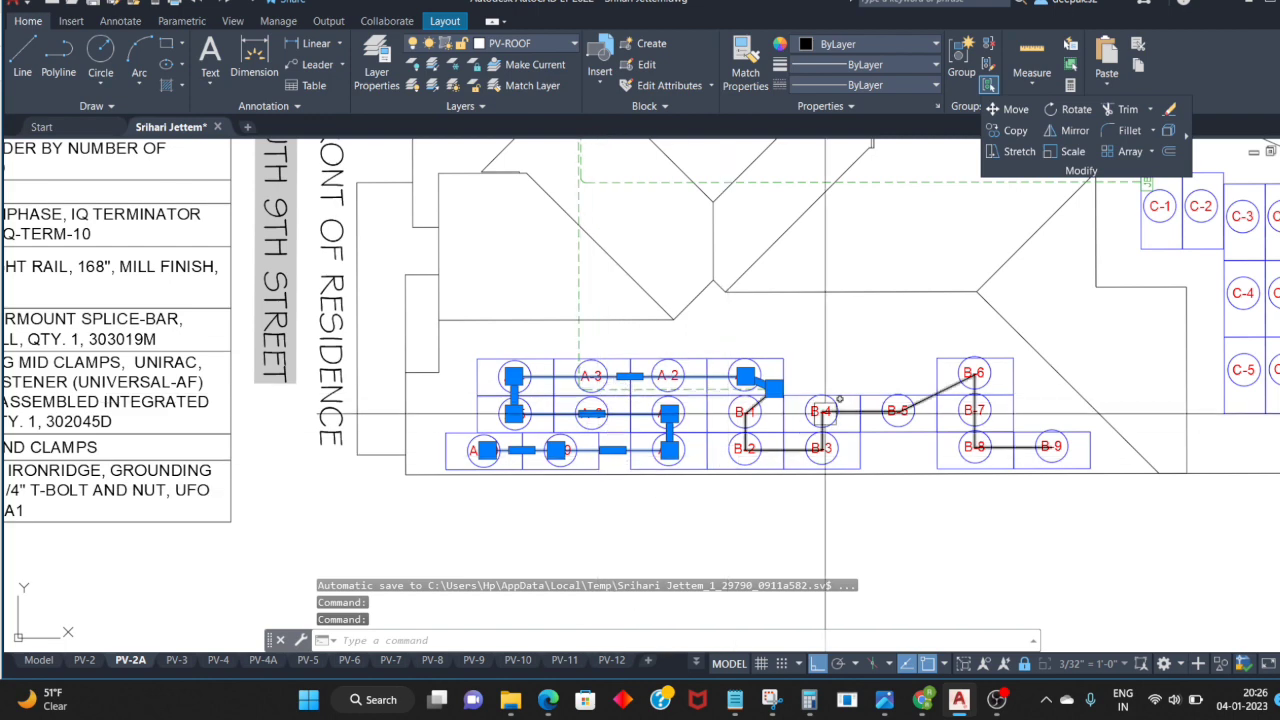
scroll(490, 491, down, 2)
scroll(554, 463, up, 2)
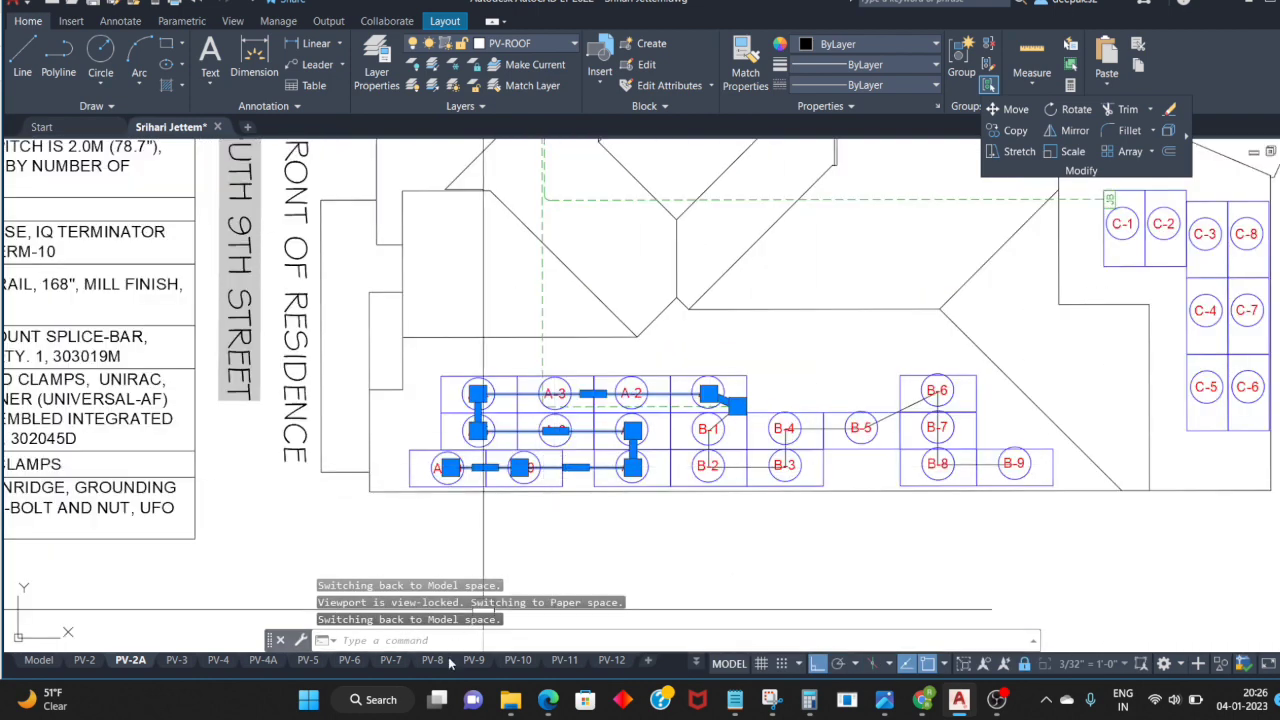
Step: After checking PV-4A, change PV-4's first voltage-drop row LENGTH from 37FT to 54FT
click(274, 664)
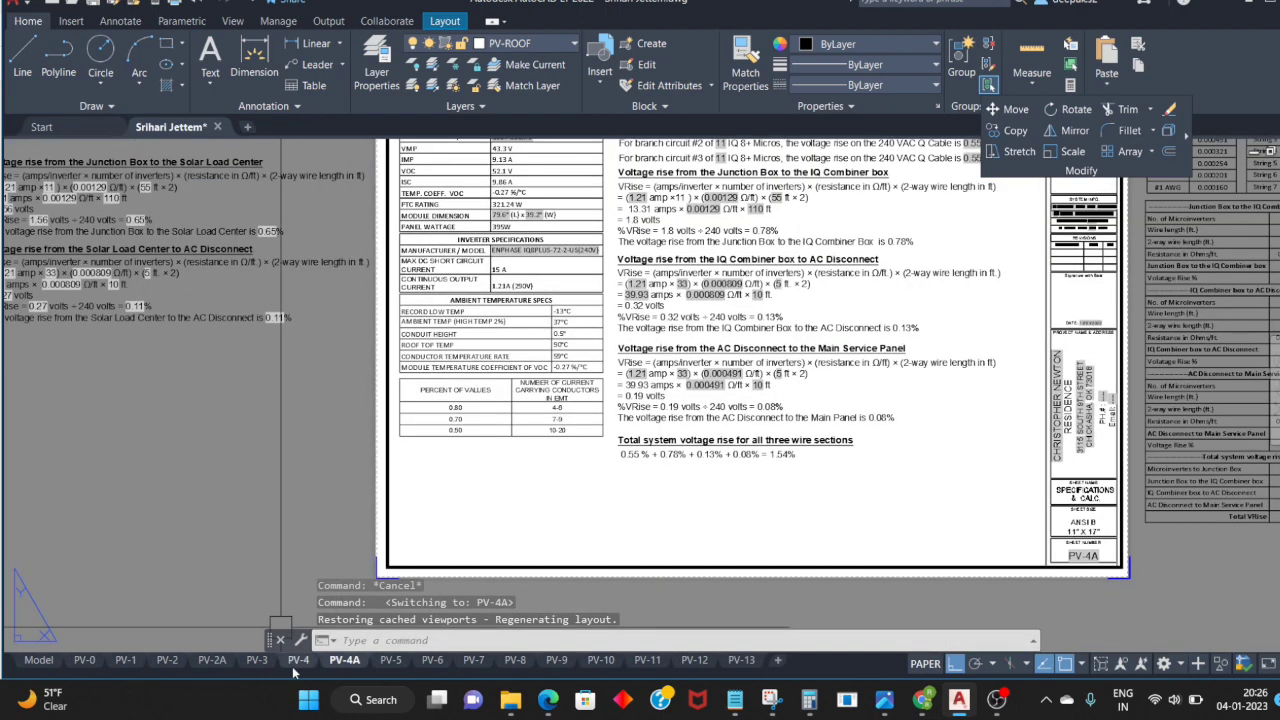
click(297, 662)
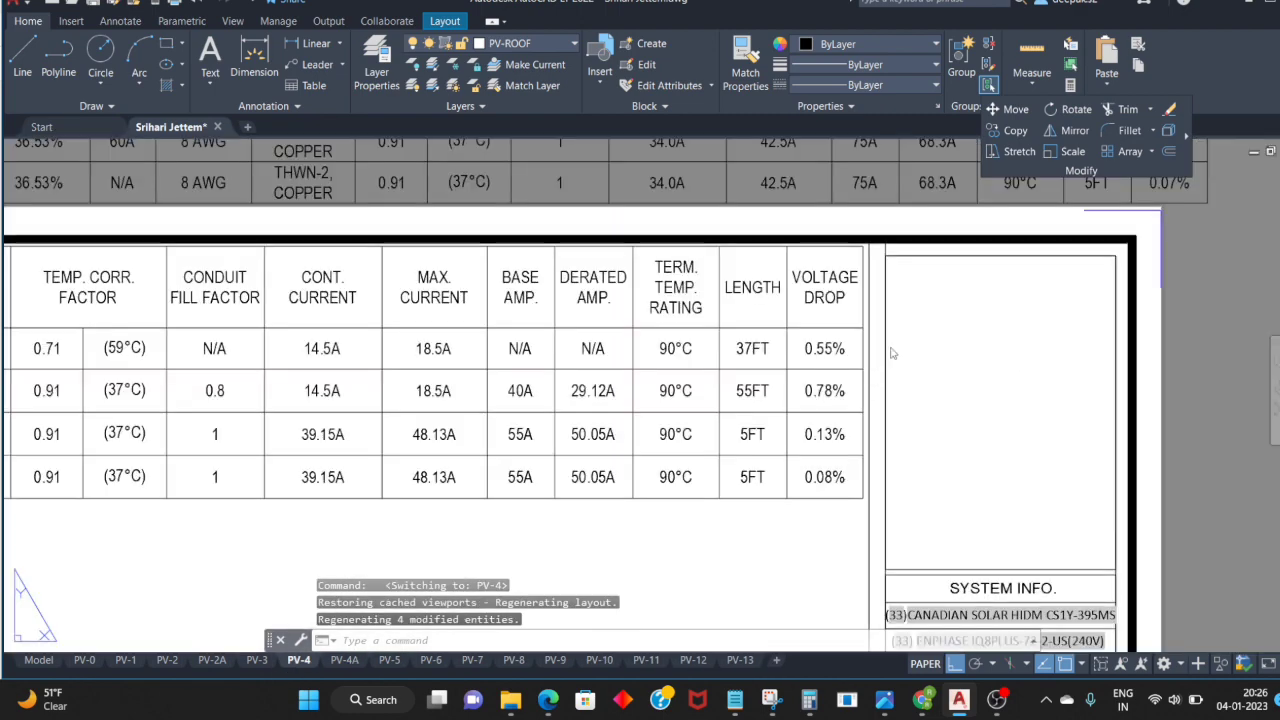
click(415, 568)
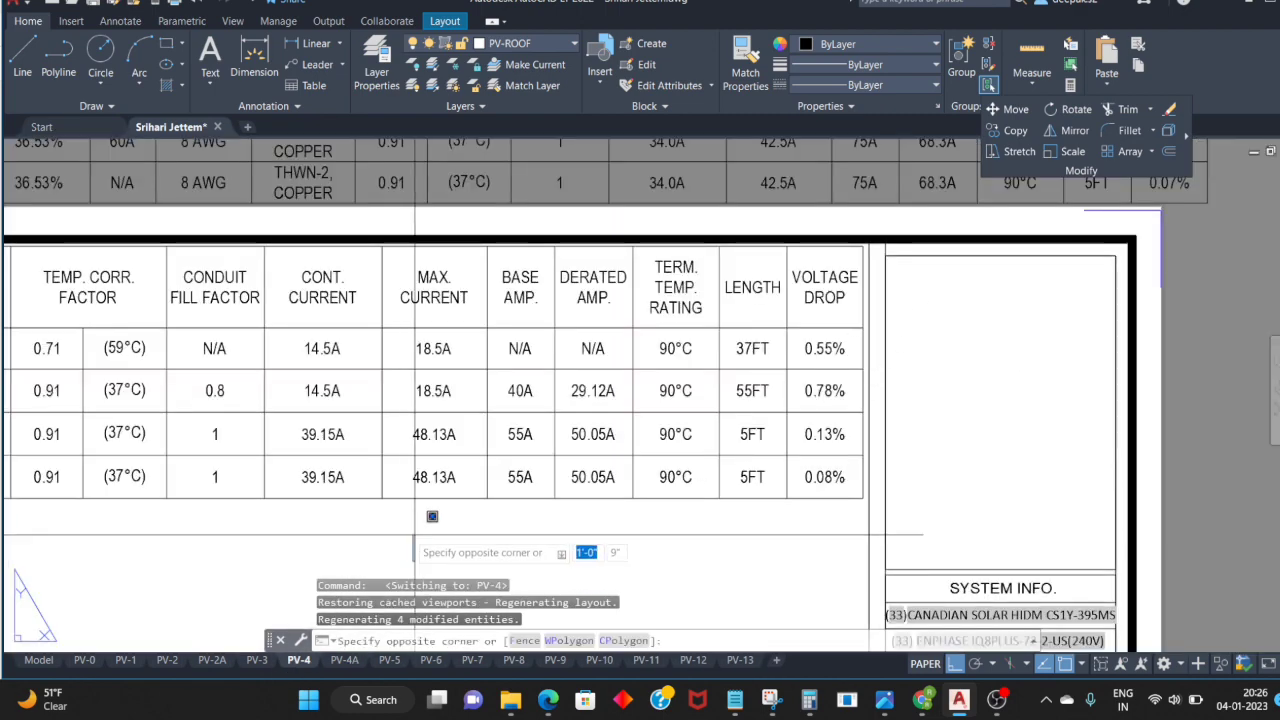
scroll(674, 463, down, 2)
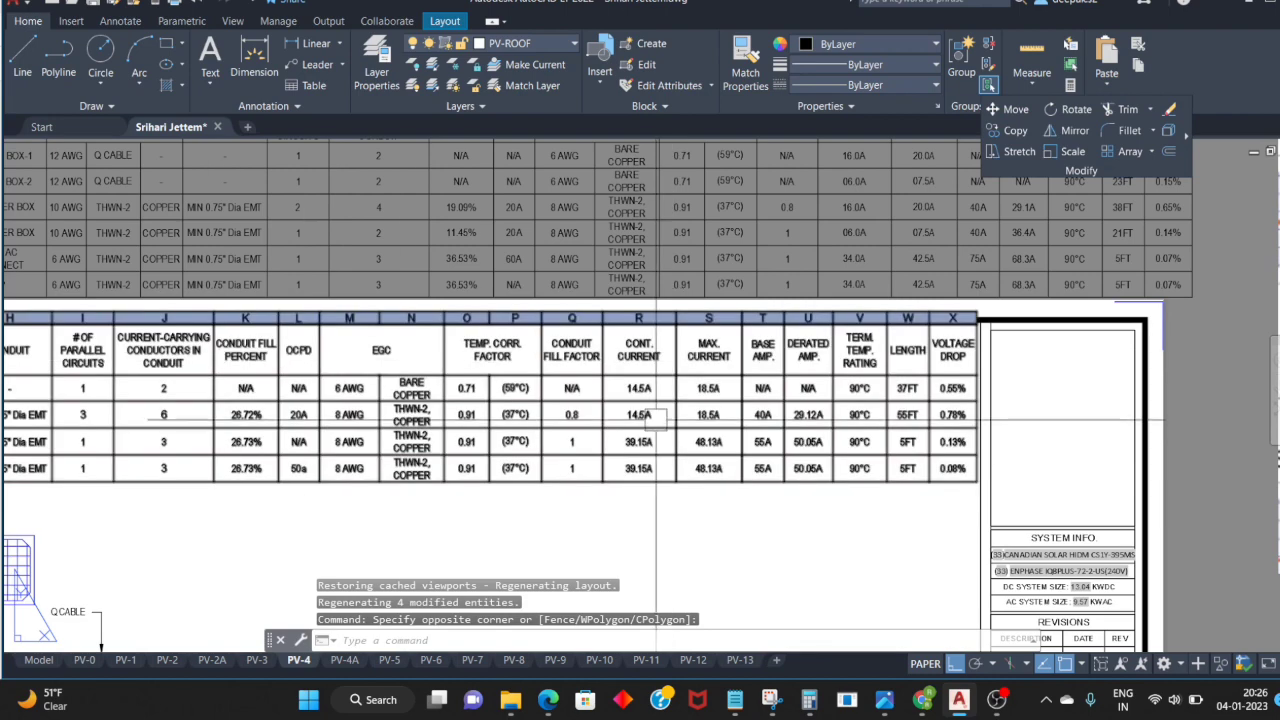
click(674, 463)
scroll(868, 426, up, 4)
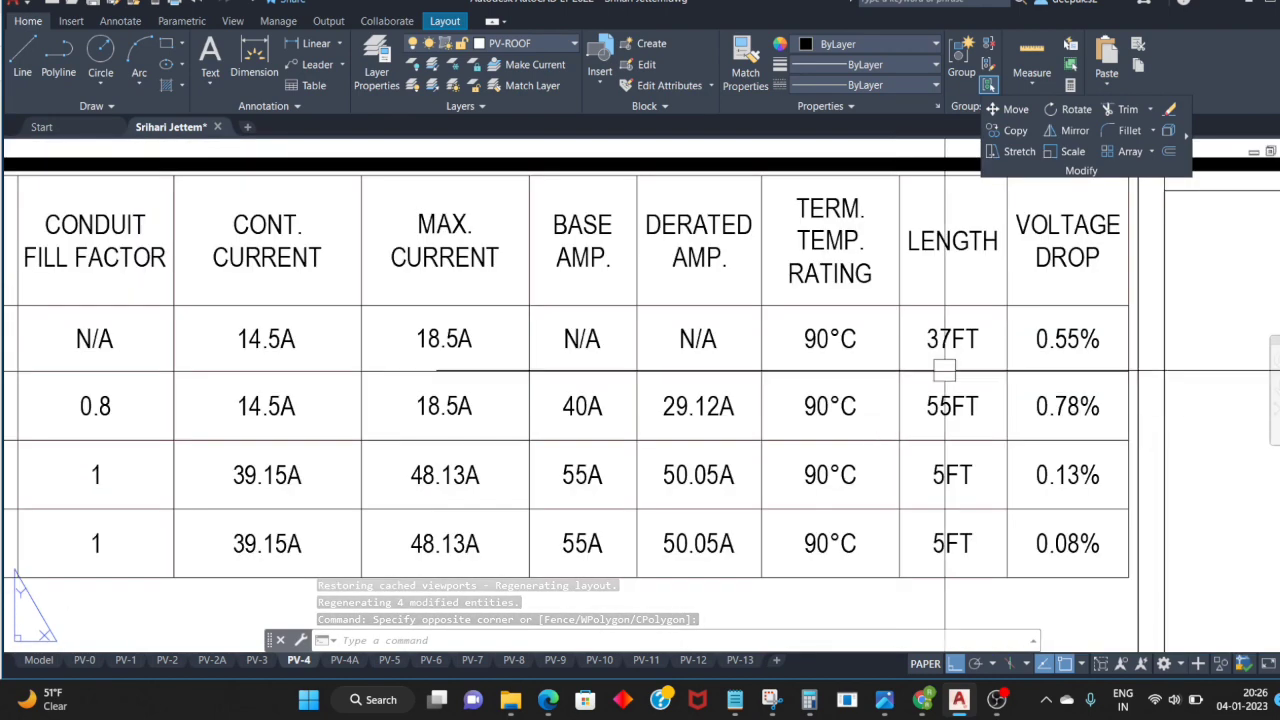
click(952, 340)
double_click(952, 340)
text(54)
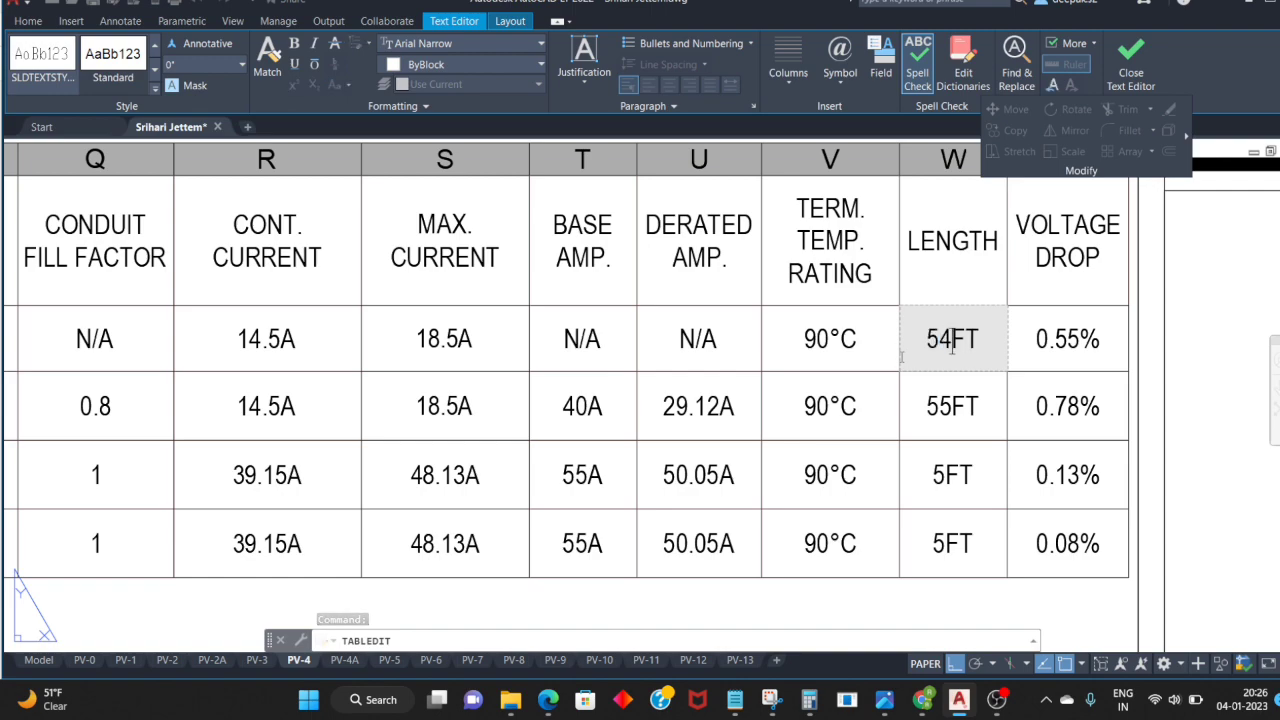
click(908, 408)
scroll(766, 366, down, 3)
scroll(900, 409, down, 2)
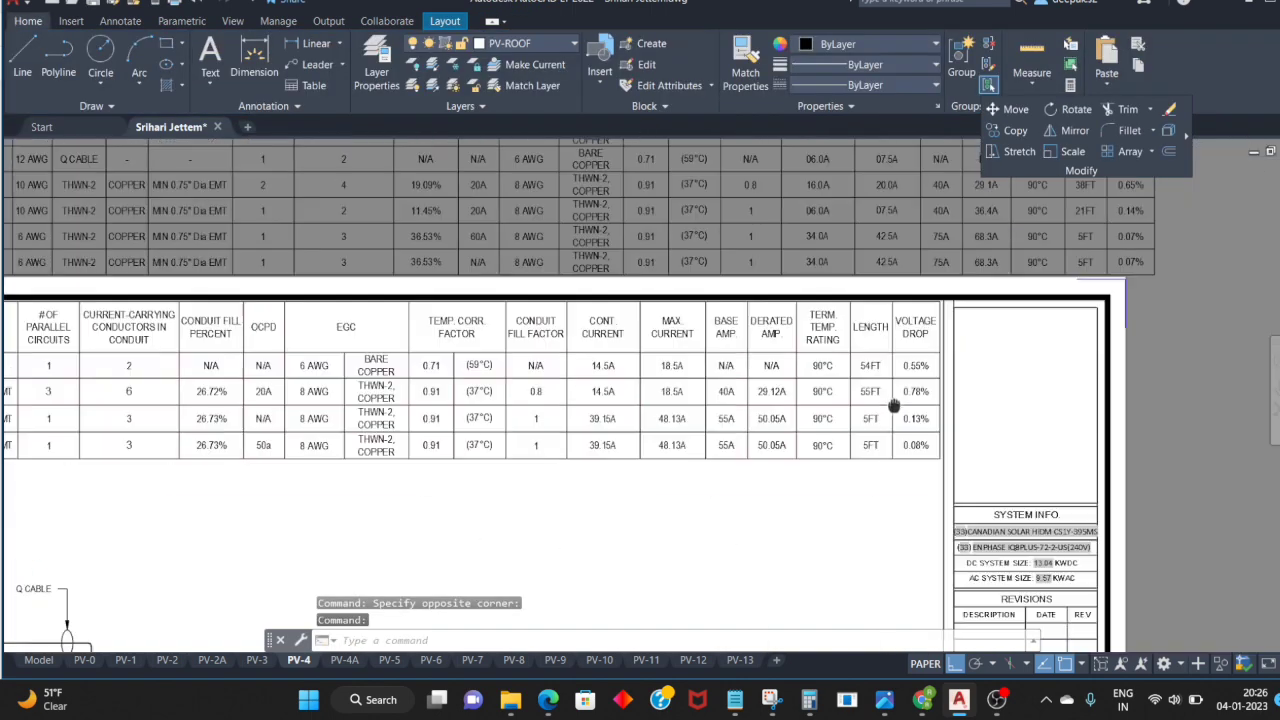
scroll(505, 455, up, 1)
middle_drag(505, 455, 840, 417)
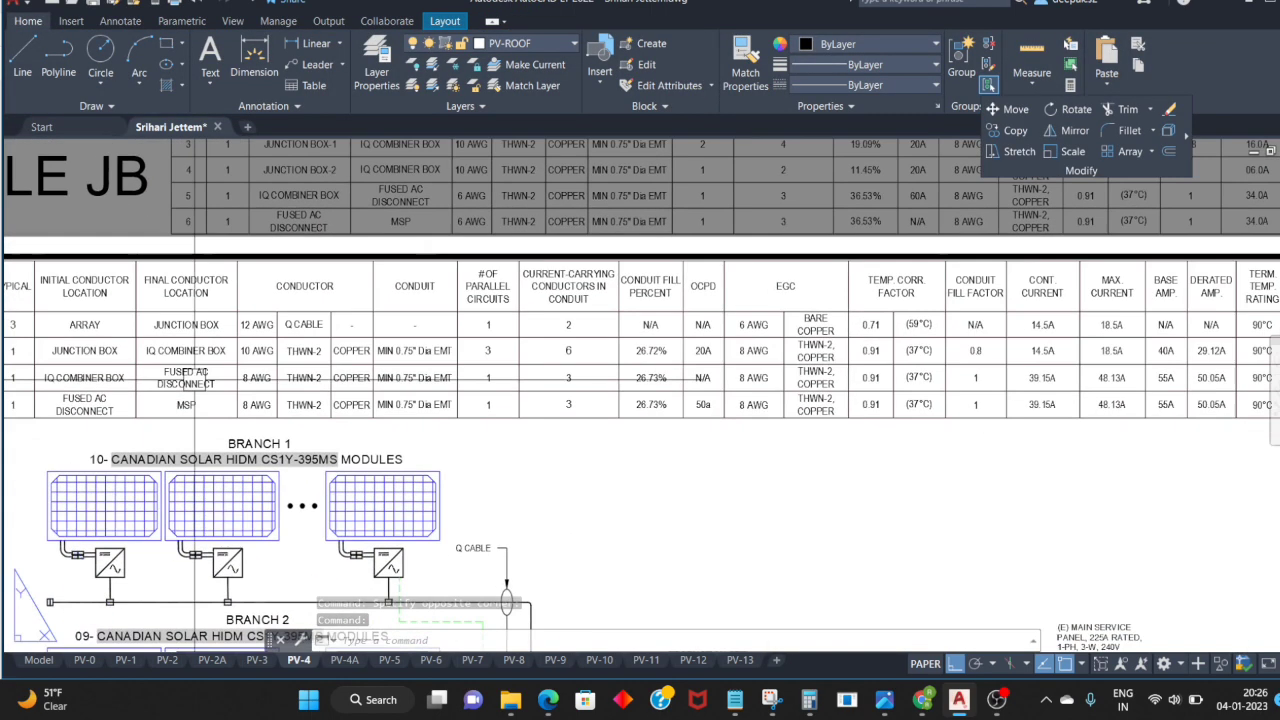
Step: On PV-2A, read the A-string E-CONDUIT polyline's length in Properties: 51'-9"
click(170, 662)
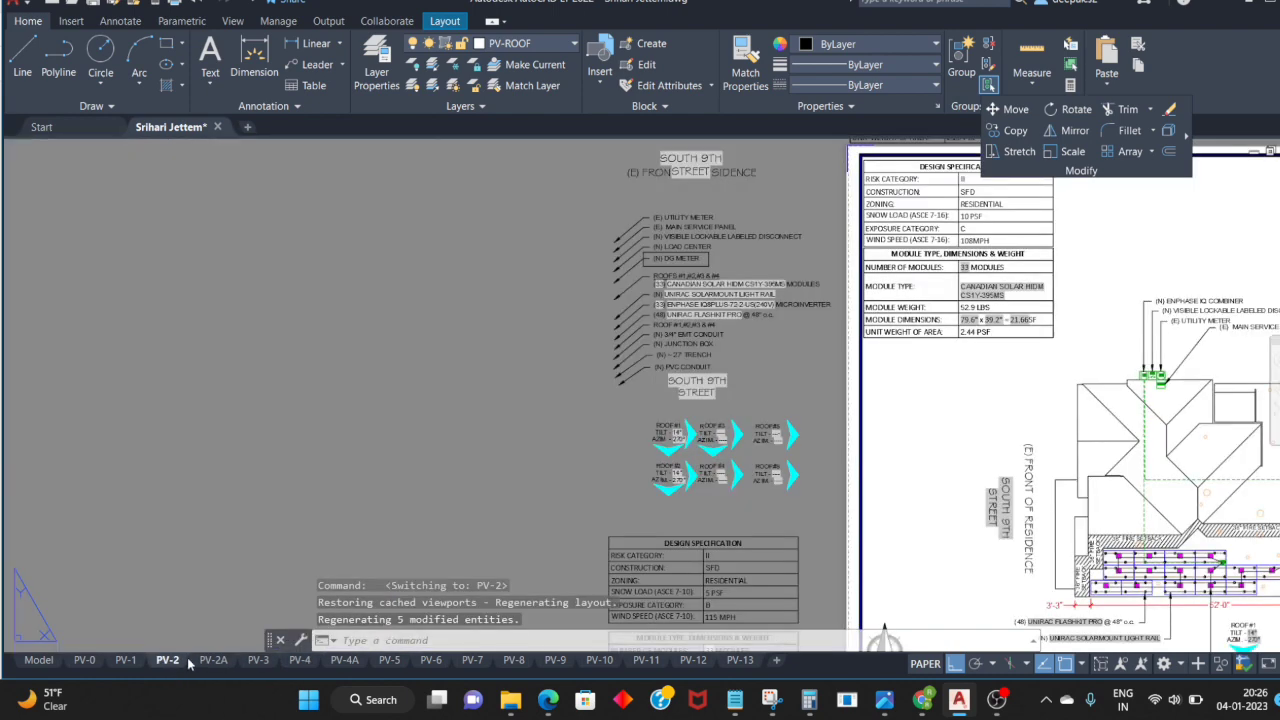
click(213, 660)
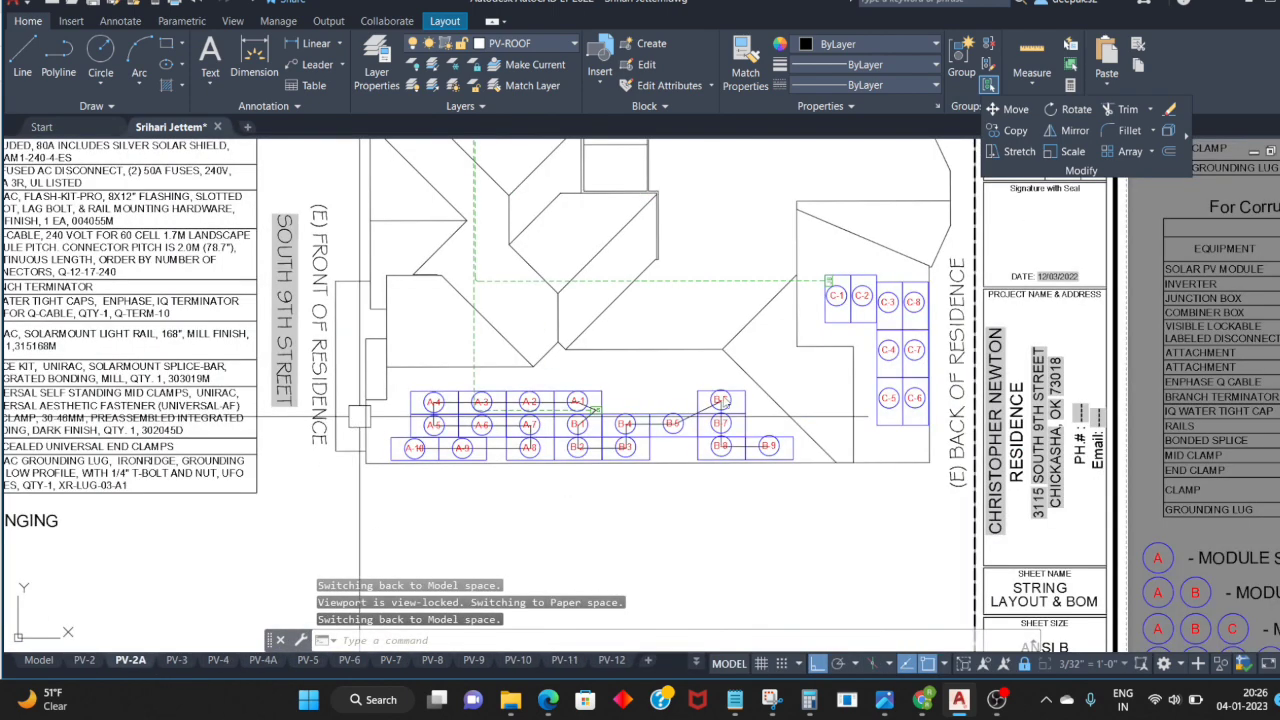
click(722, 328)
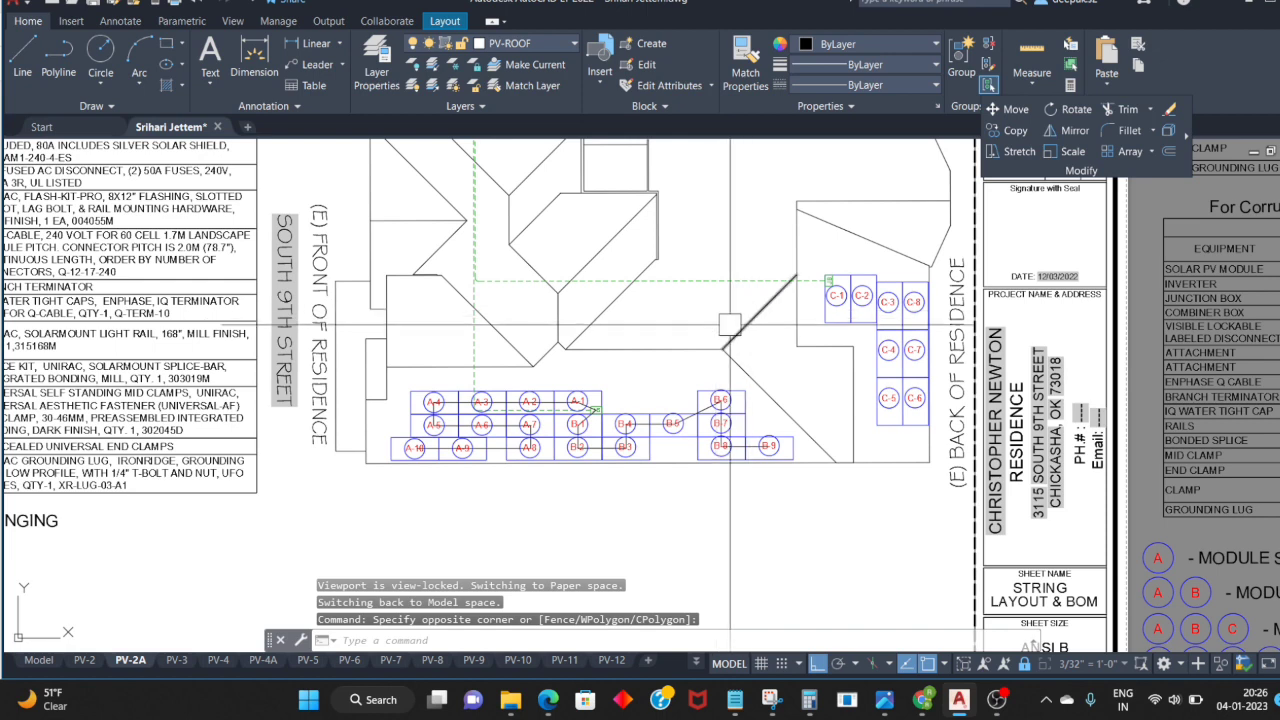
middle_drag(724, 328, 707, 412)
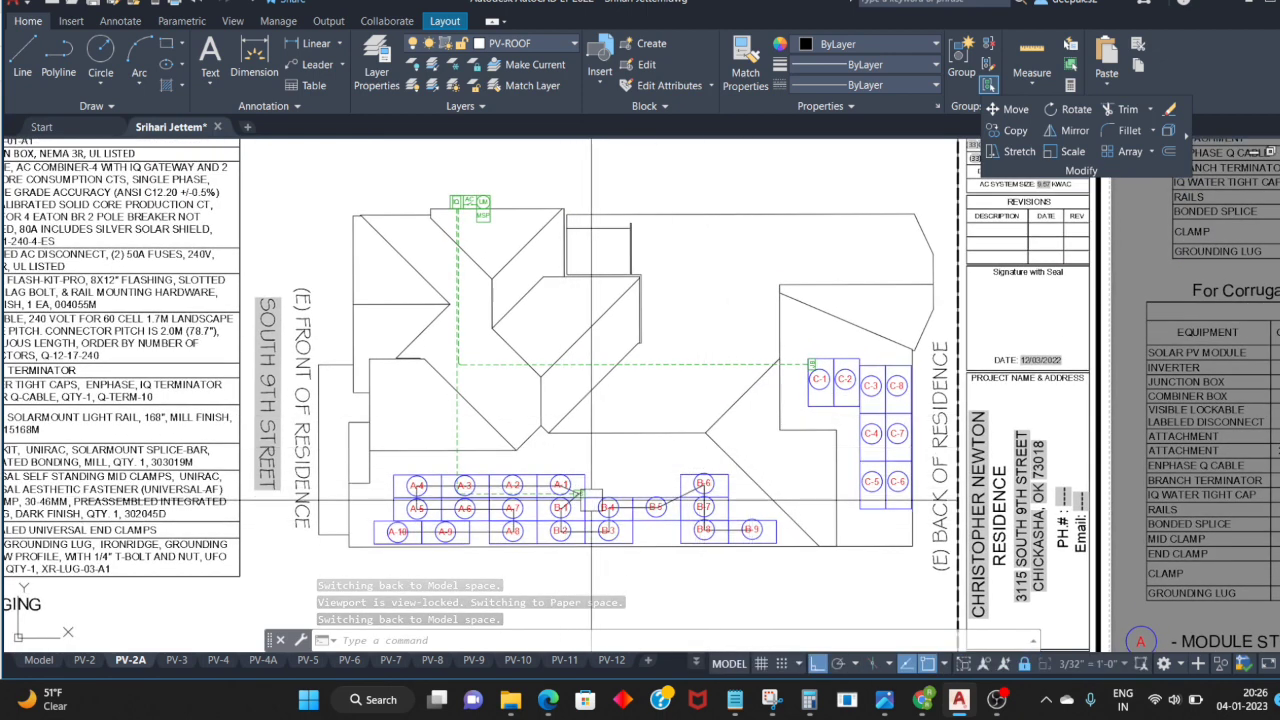
scroll(553, 487, up, 2)
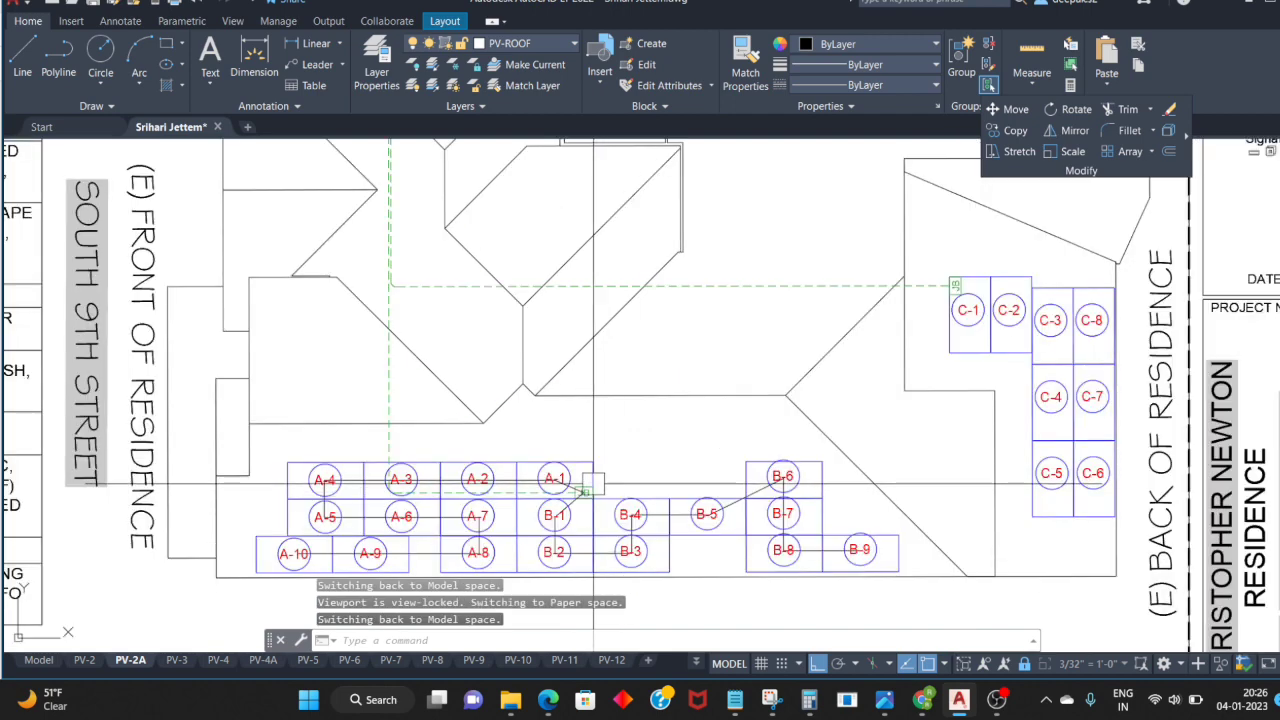
scroll(527, 497, up, 2)
click(527, 497)
scroll(527, 497, down, 4)
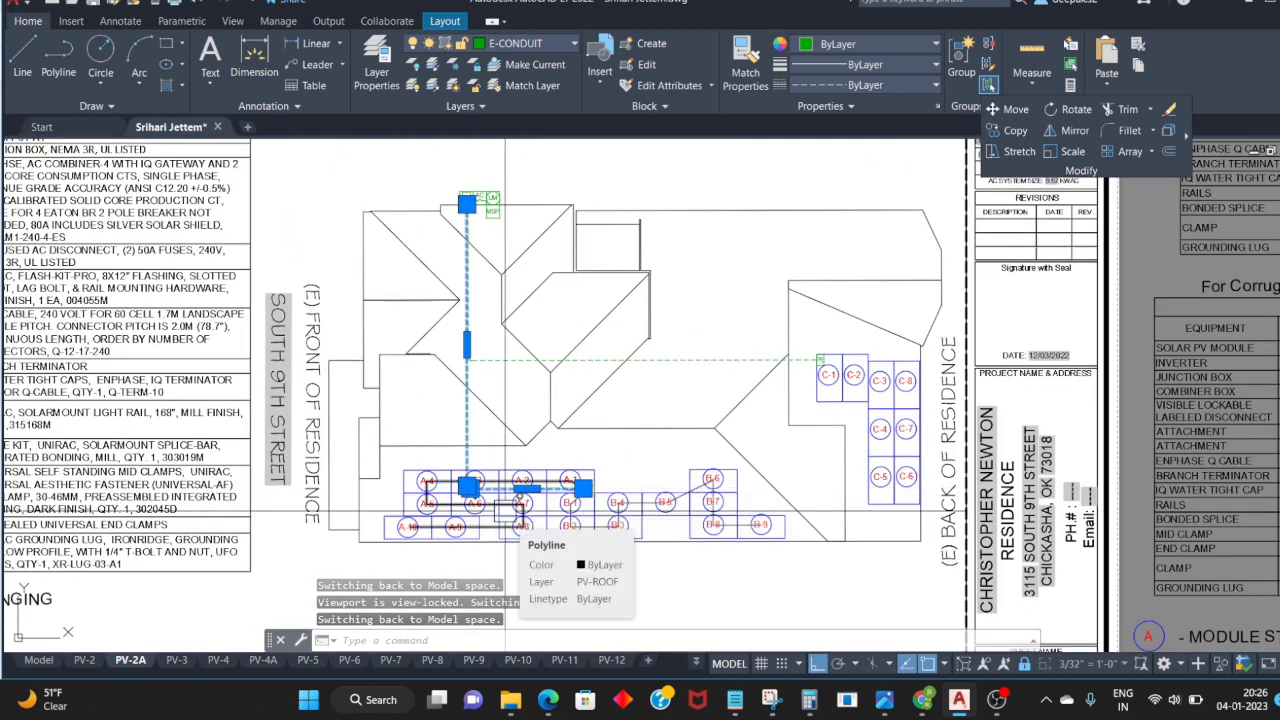
key(ctrl+1)
scroll(300, 320, down, 2)
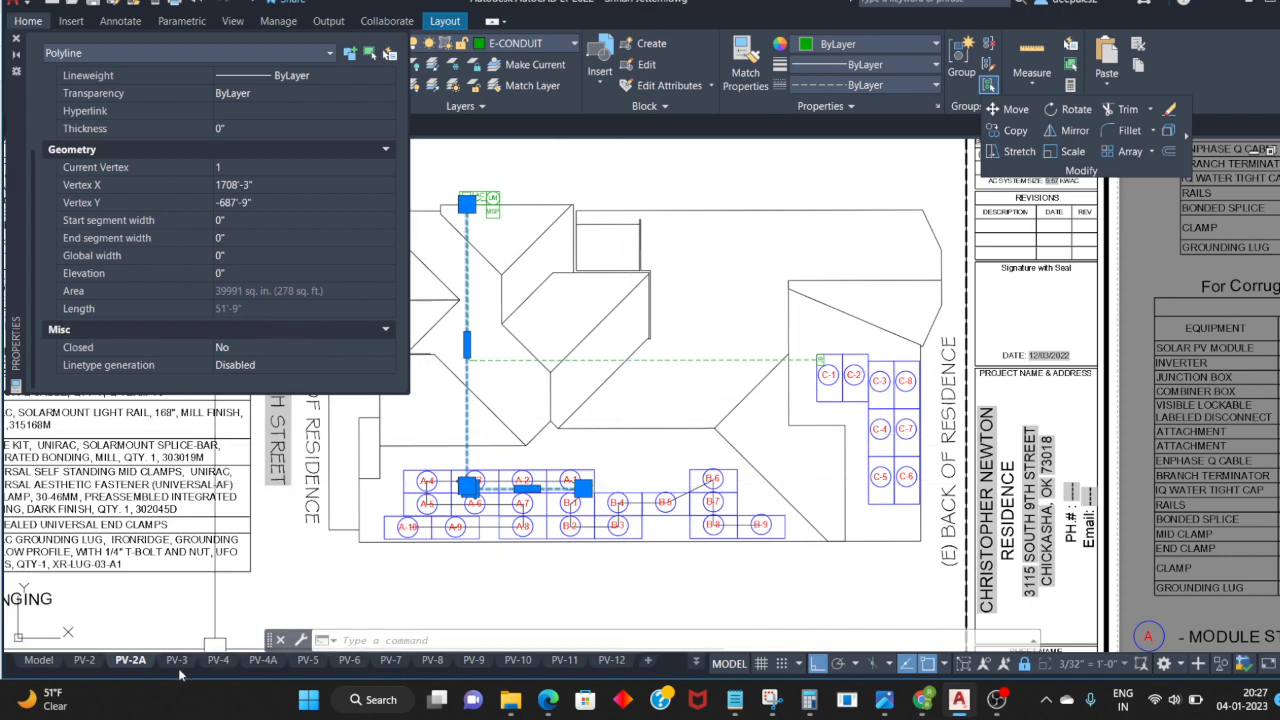
click(15, 39)
click(83, 660)
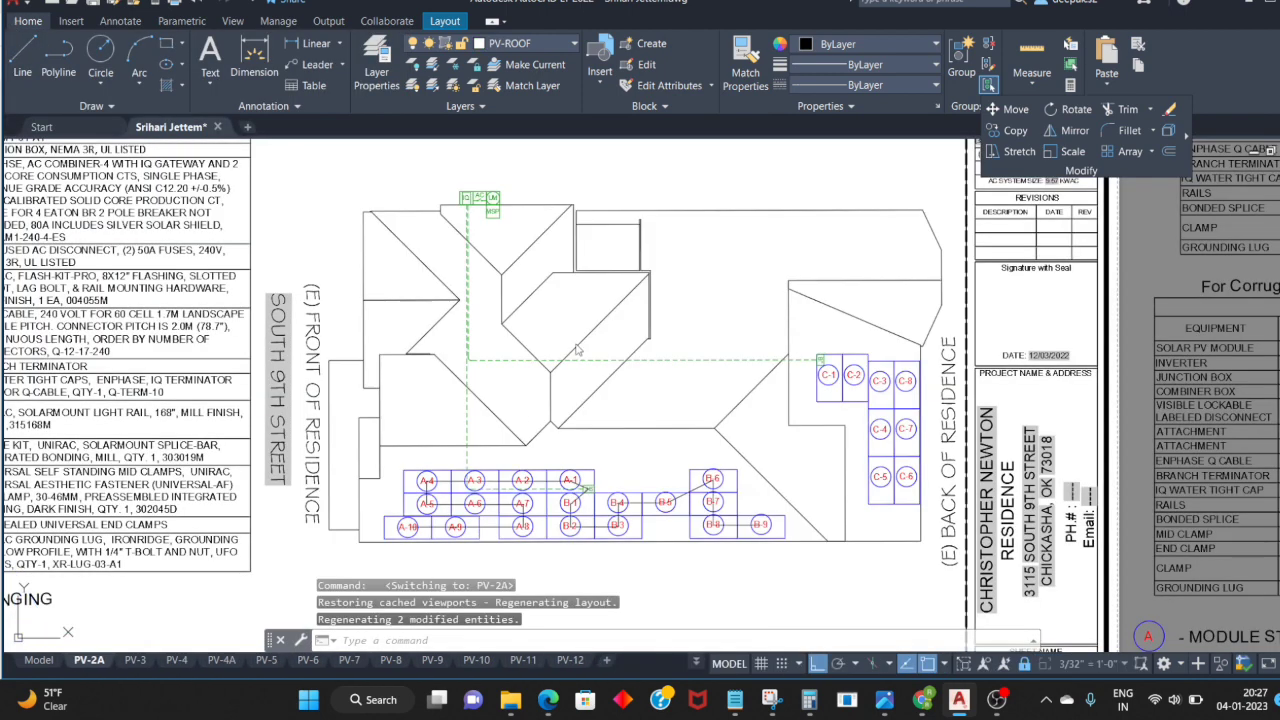
Step: Reselect the A-string wiring run and recheck its length in Properties
click(627, 330)
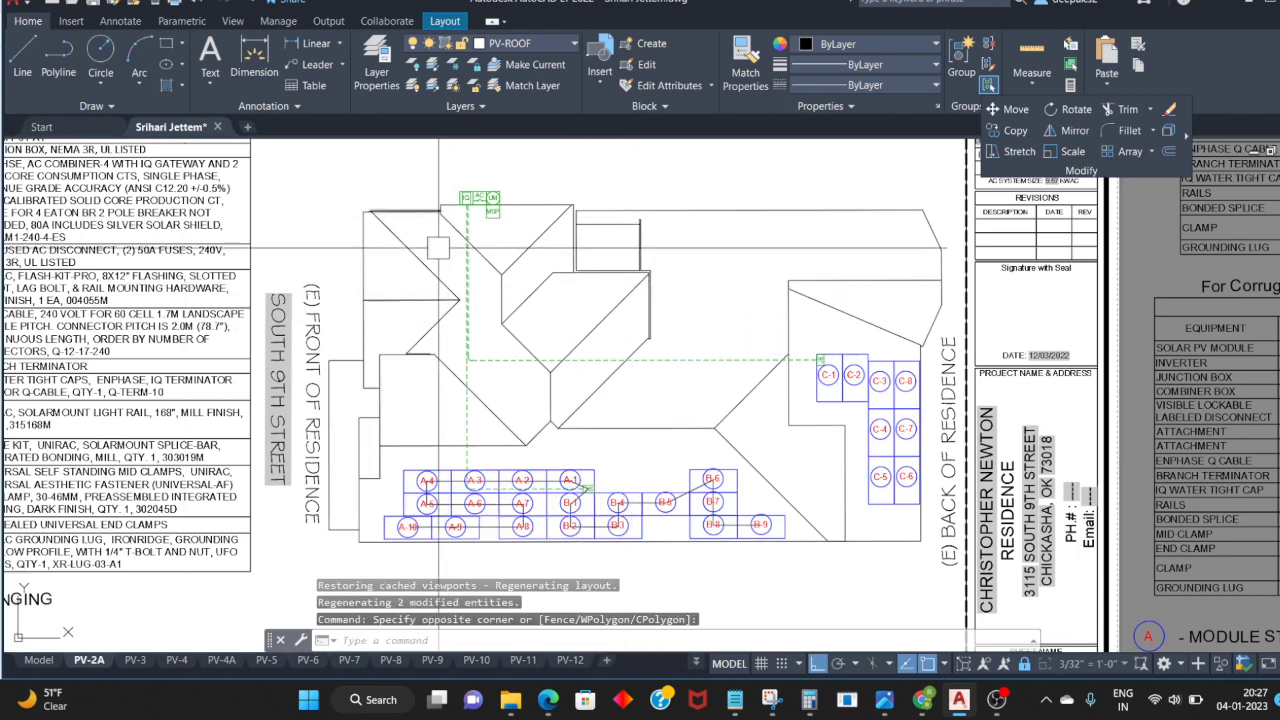
click(457, 417)
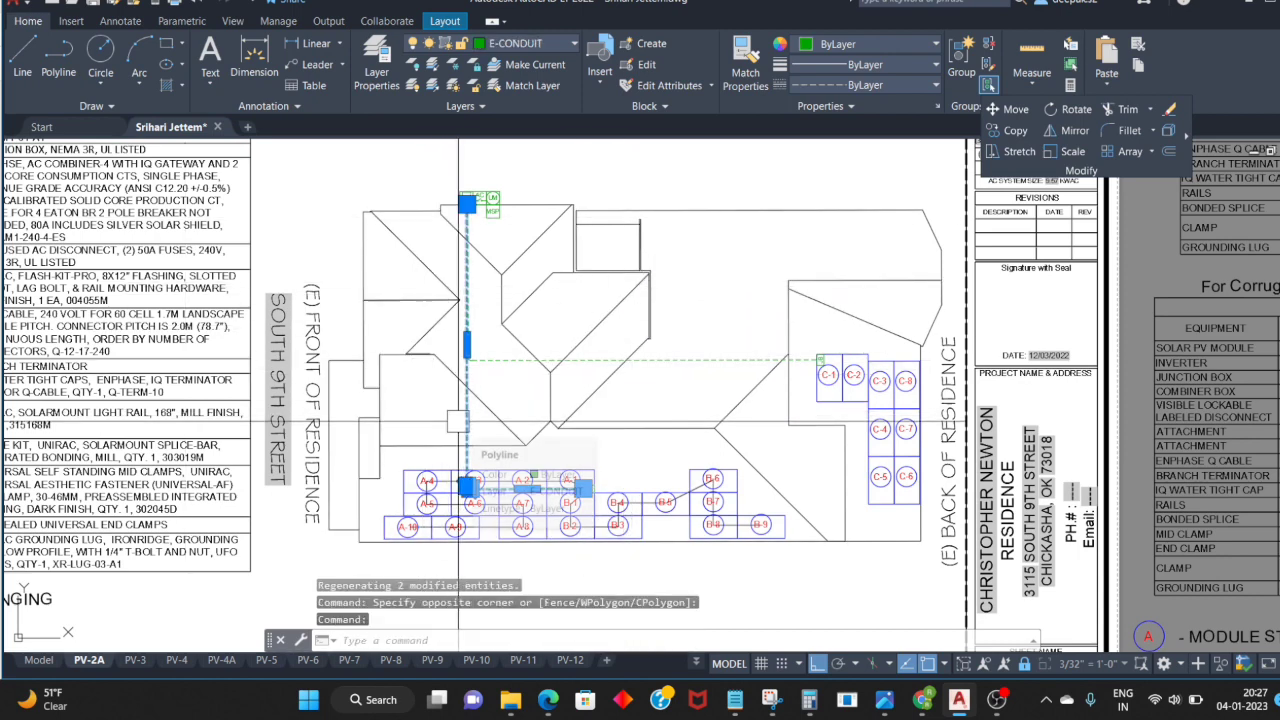
scroll(494, 471, up, 2)
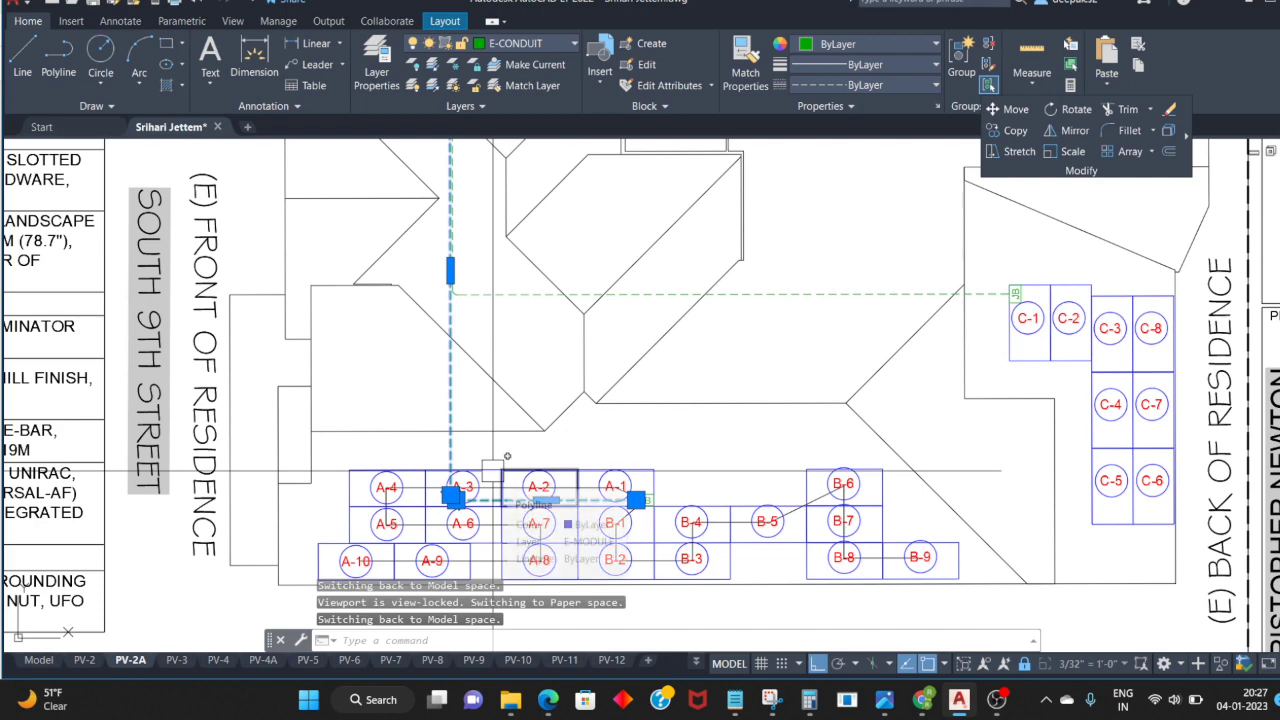
key(ctrl+1)
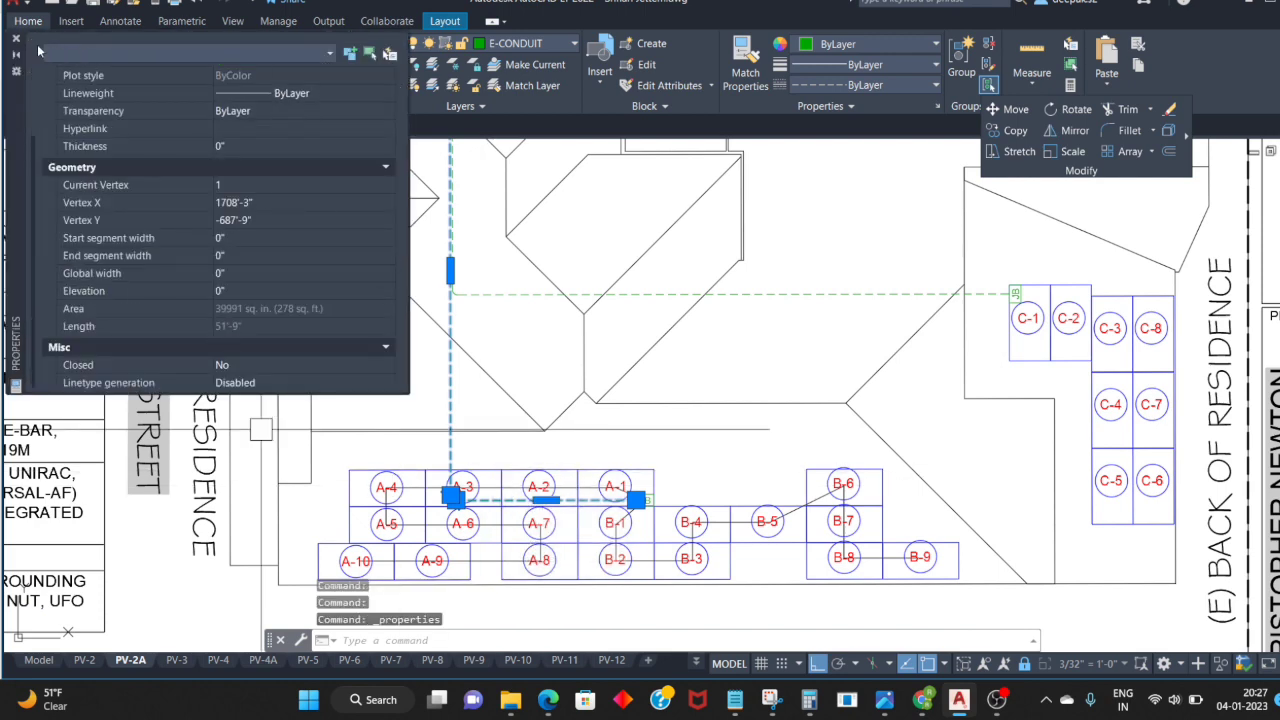
click(17, 42)
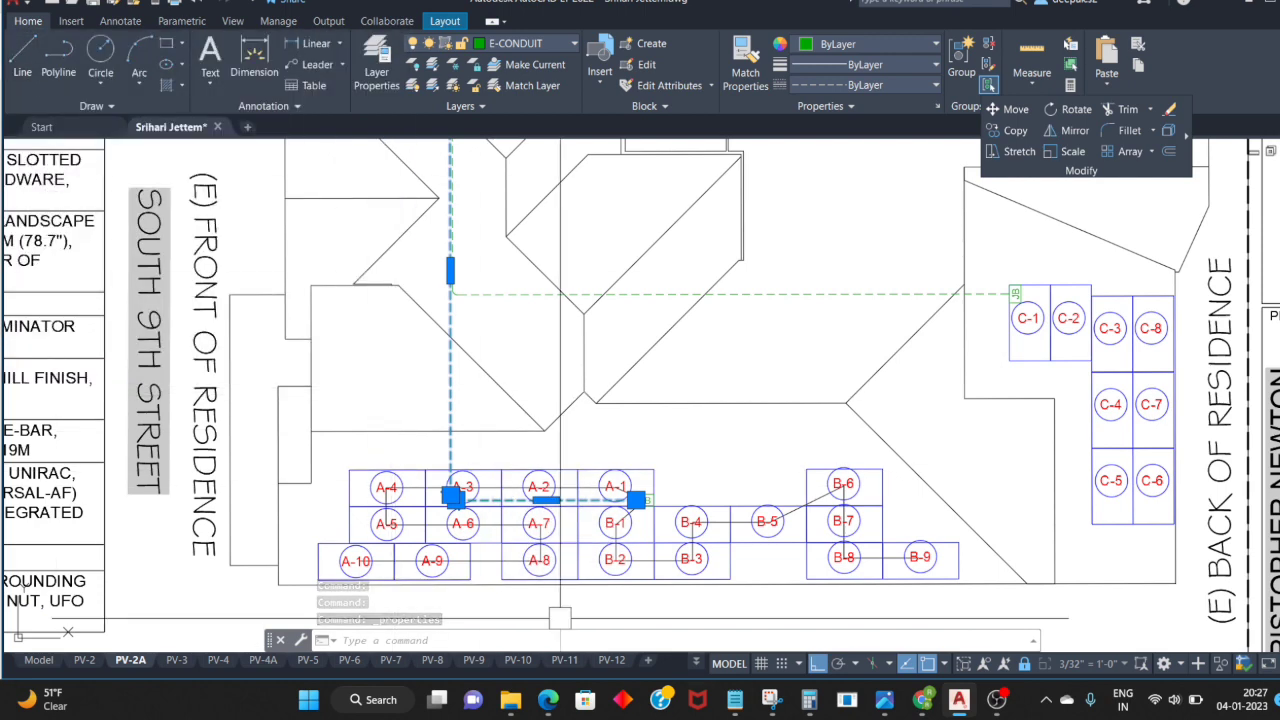
Step: Use Calculator to convert the 51'-9" run to feet (621 ÷ 12 = 51.75)
click(810, 702)
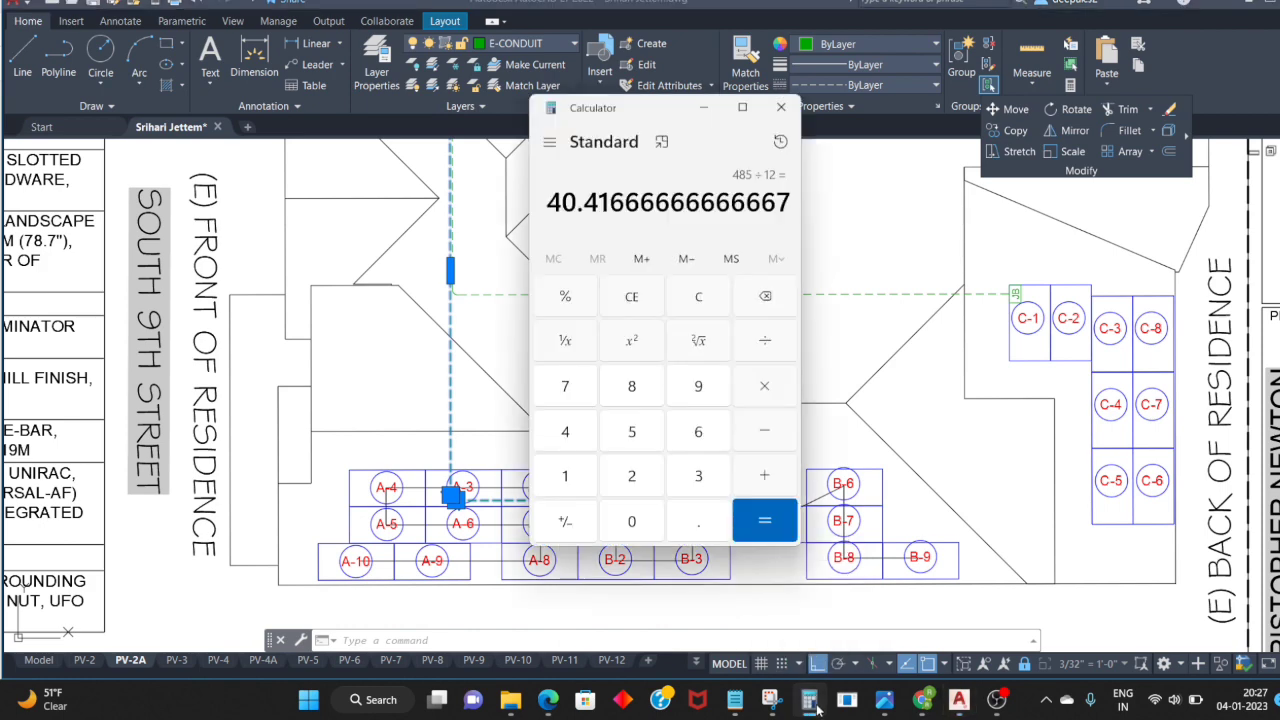
text(51*)
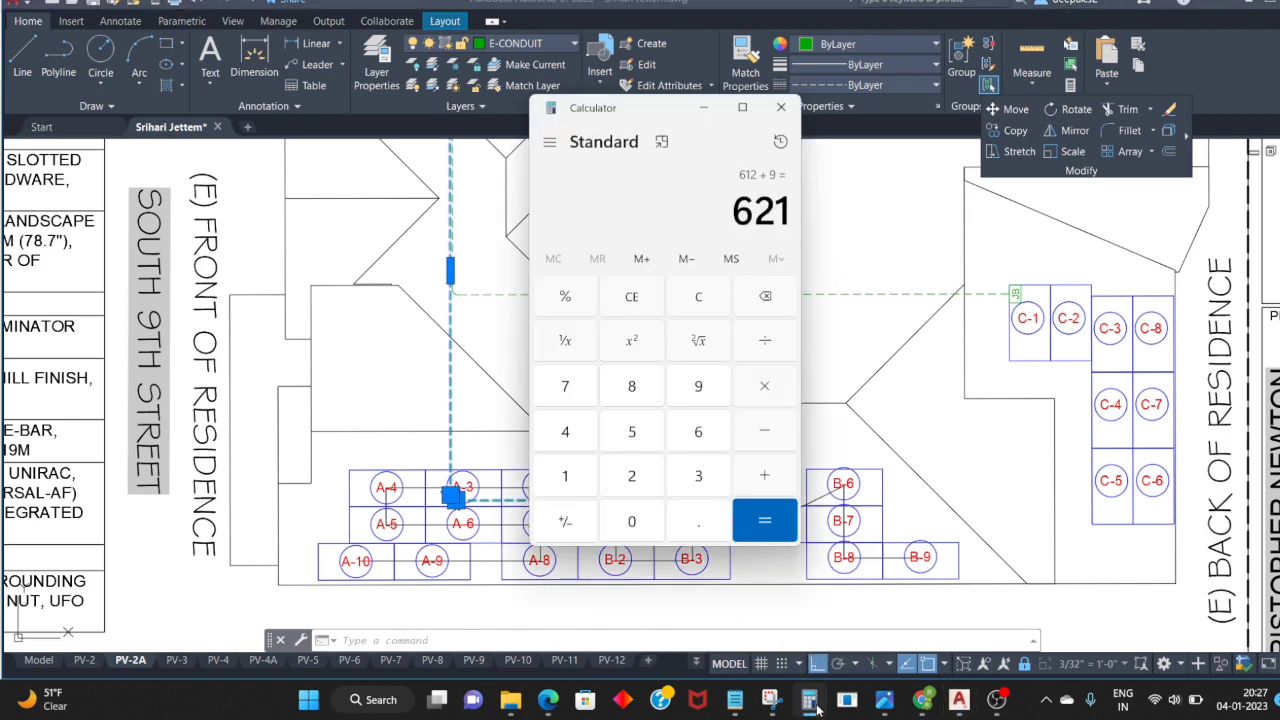
key(Return)
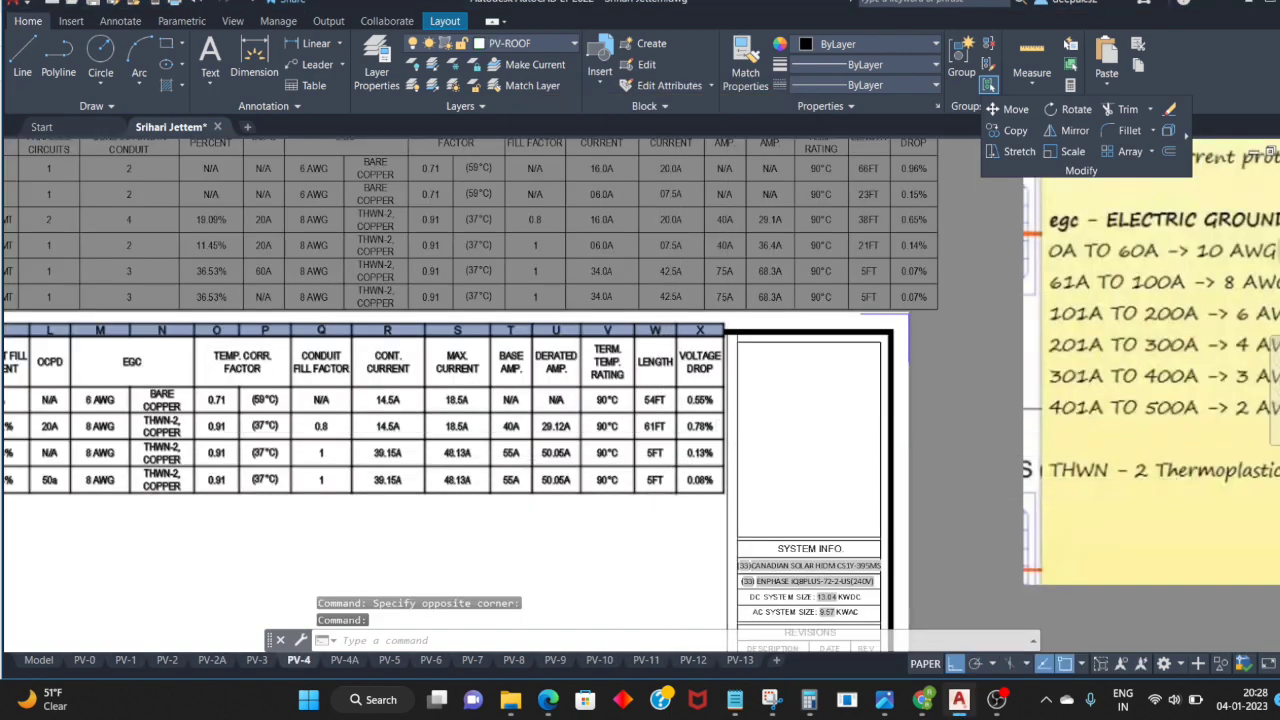
scroll(665, 515, up, 2)
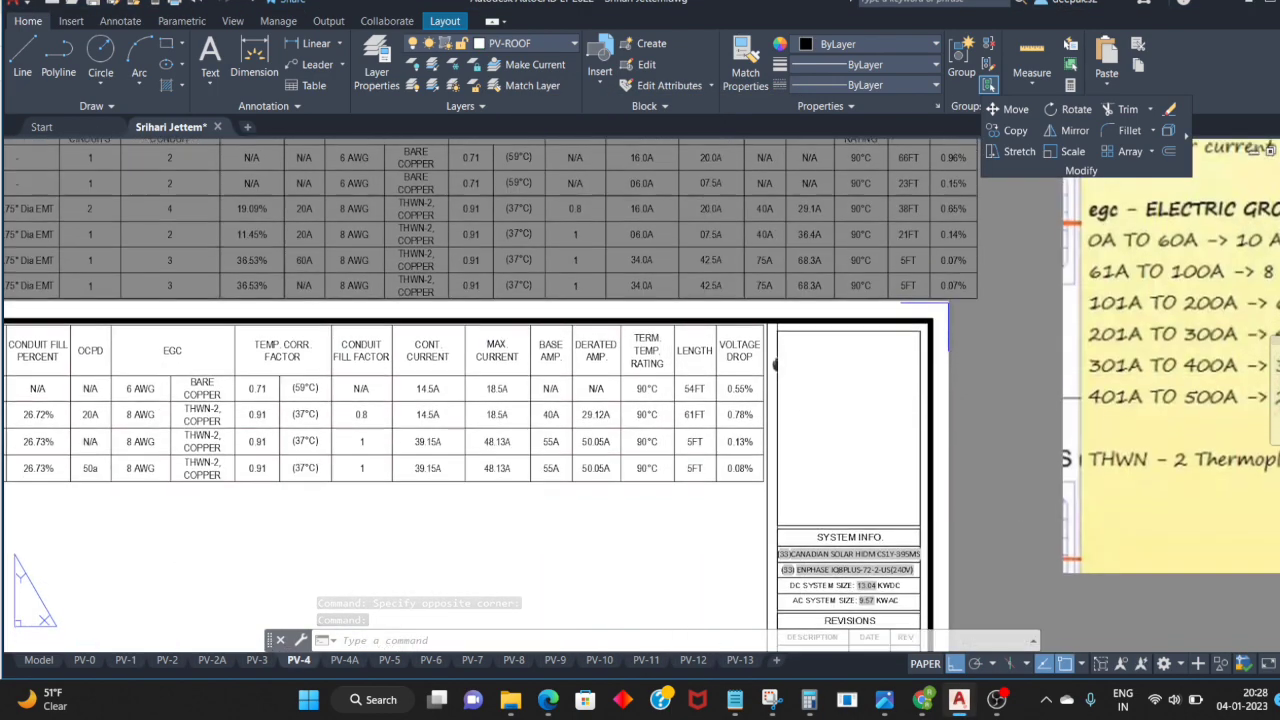
scroll(772, 322, down, 2)
scroll(661, 437, up, 2)
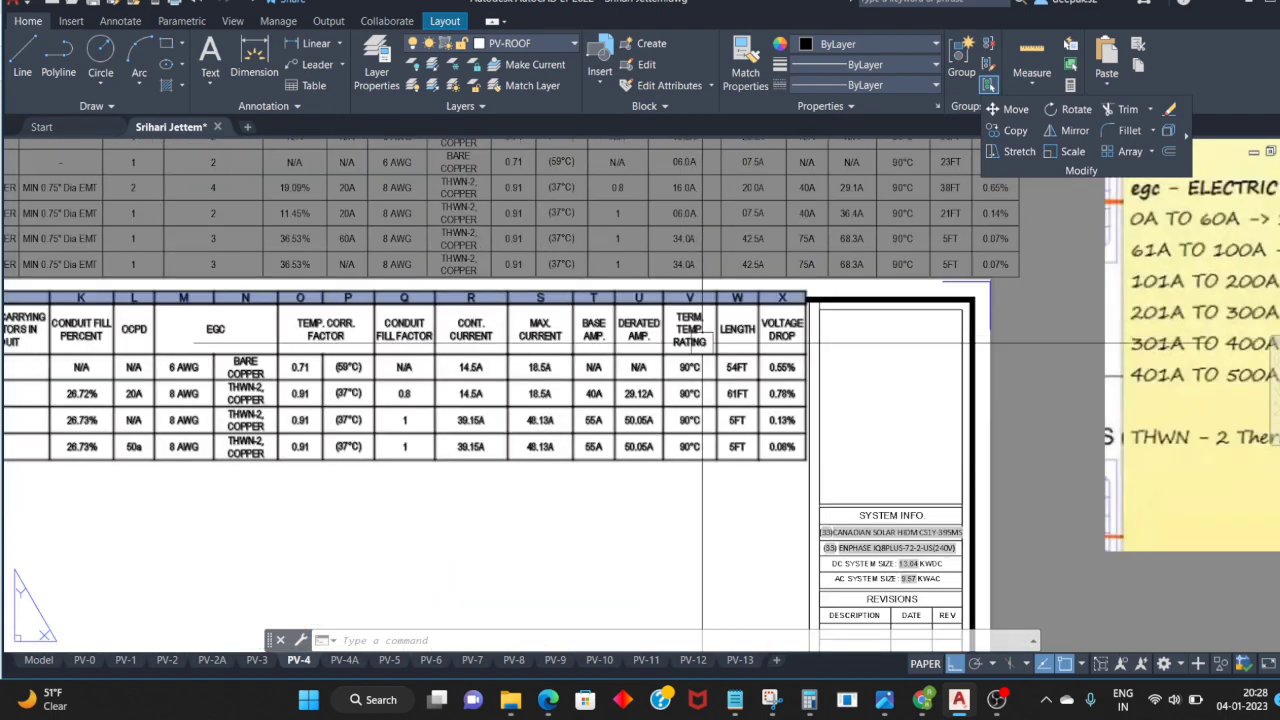
scroll(661, 437, up, 1)
scroll(772, 373, up, 2)
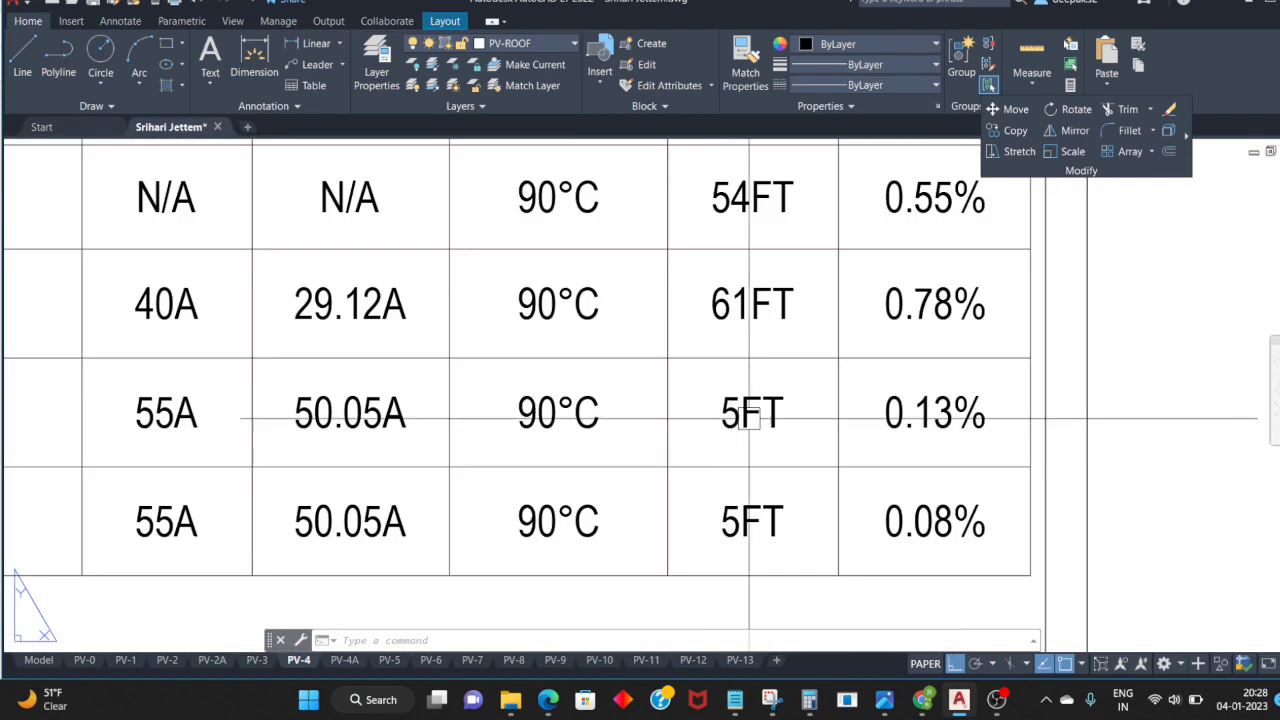
scroll(772, 373, down, 1)
scroll(770, 372, down, 2)
scroll(760, 370, down, 2)
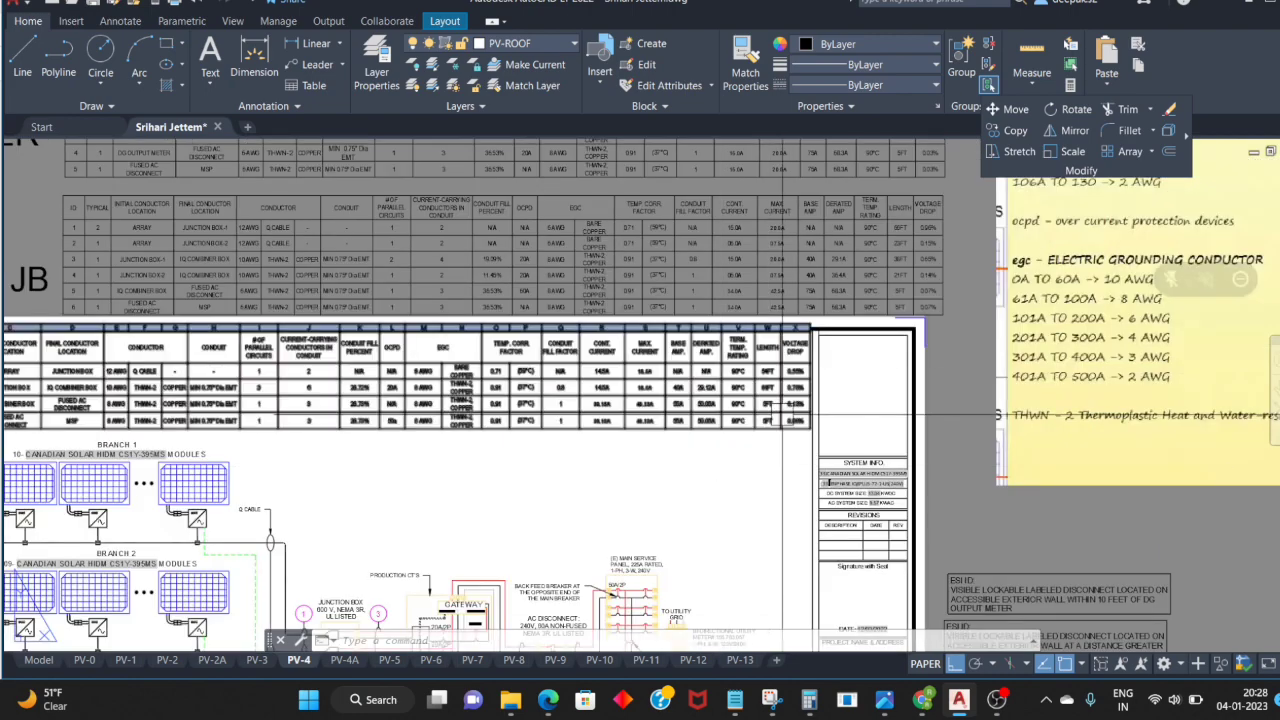
scroll(735, 364, up, 4)
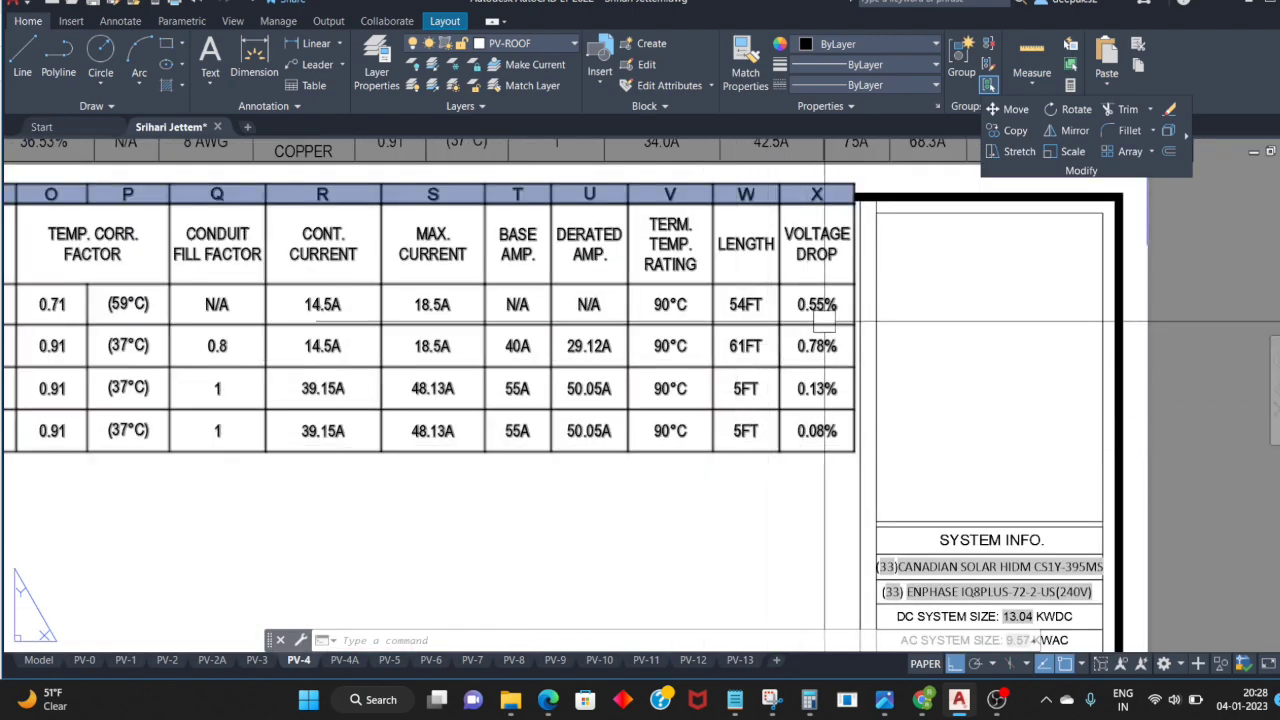
key(Escape)
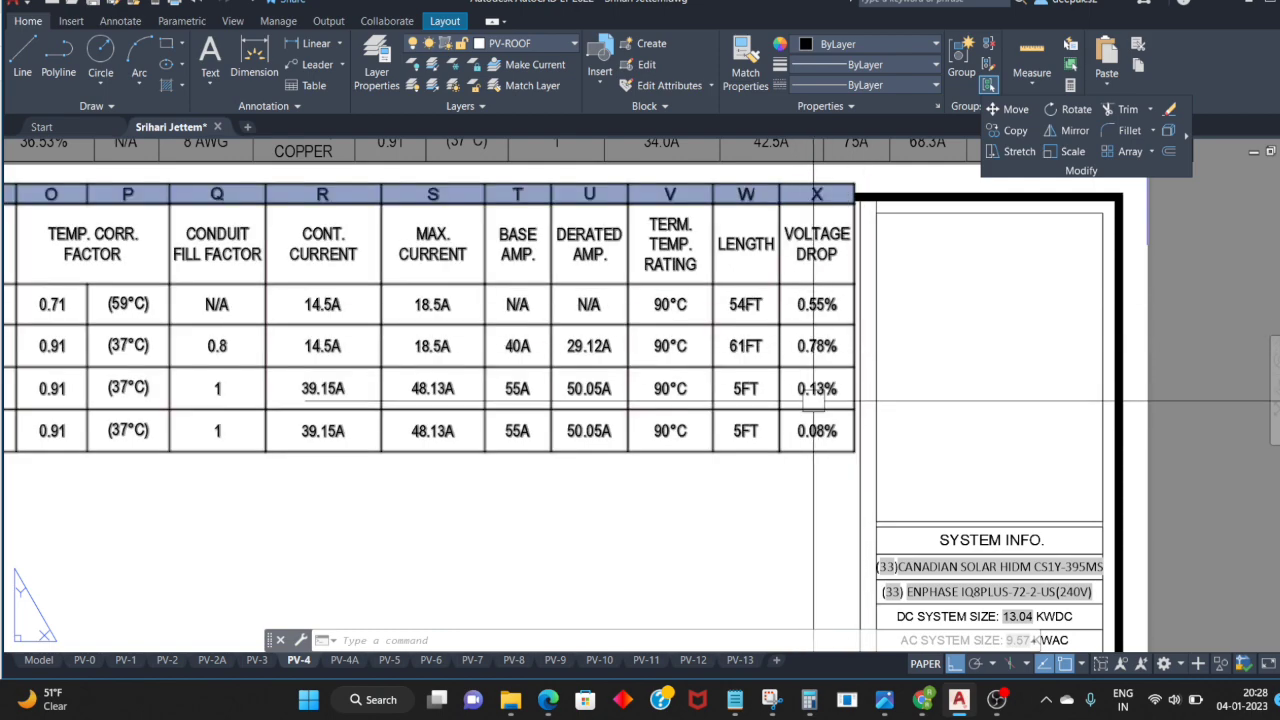
scroll(720, 390, down, 2)
middle_drag(706, 389, 487, 172)
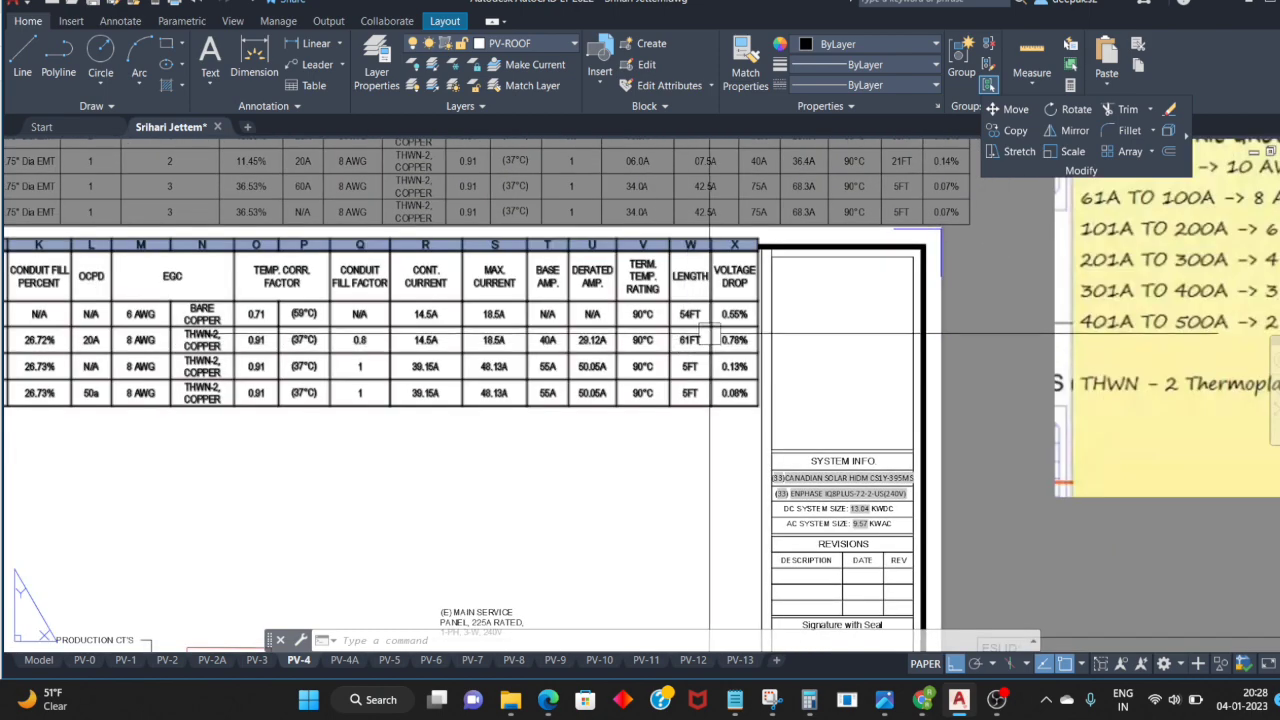
scroll(487, 172, up, 2)
scroll(487, 172, down, 6)
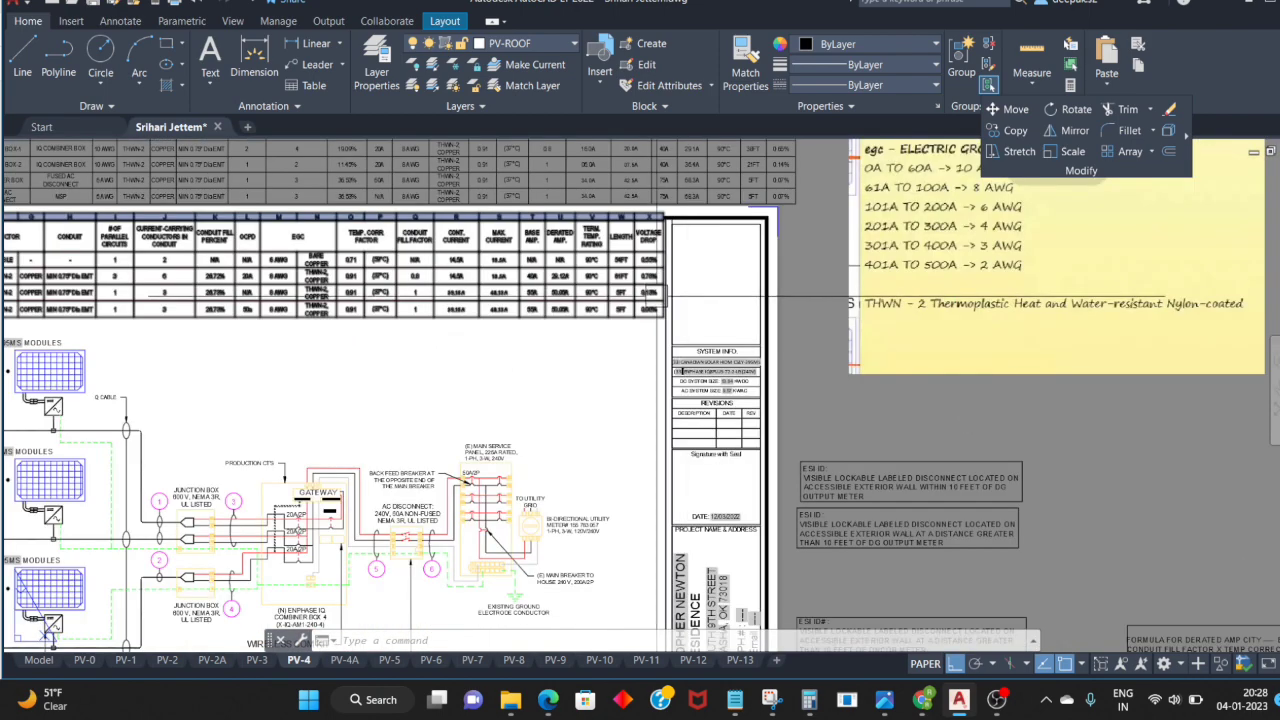
scroll(835, 440, up, 4)
click(835, 440)
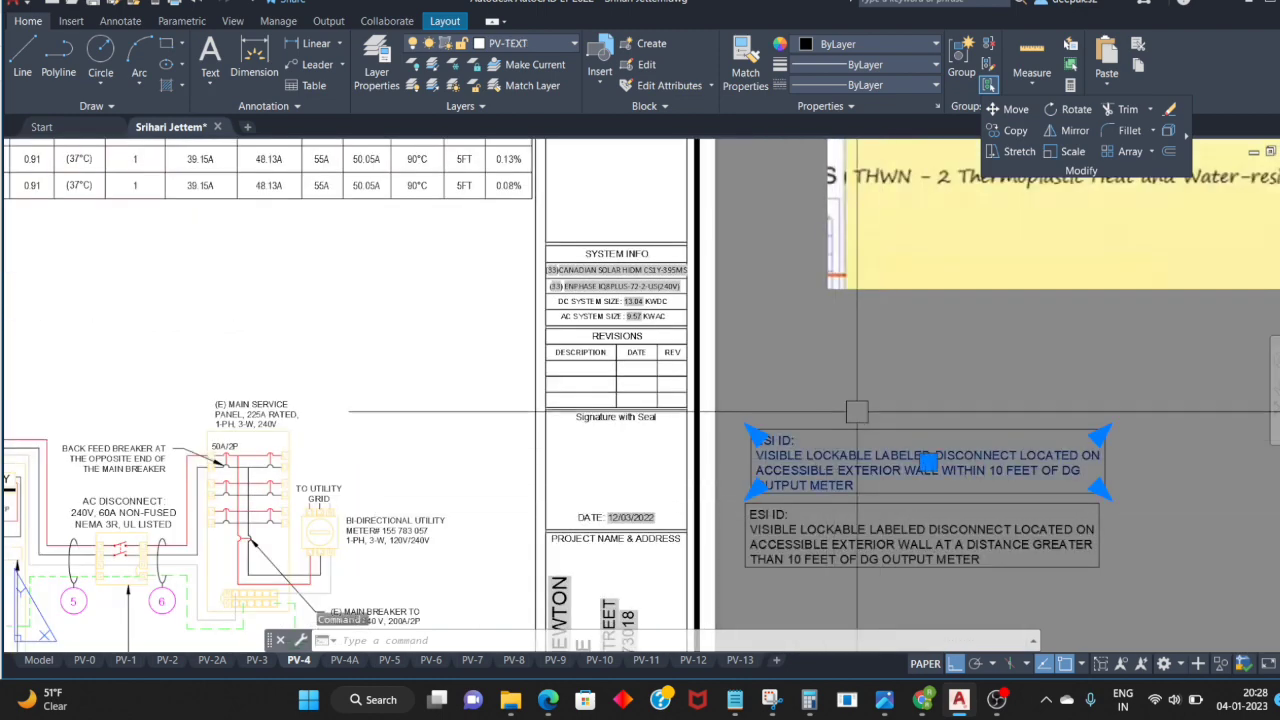
Step: With Ortho off, move the derated-ampacity formula note beside the LENTH COLUMN note
scroll(1079, 529, down, 4)
key(Escape)
click(1075, 577)
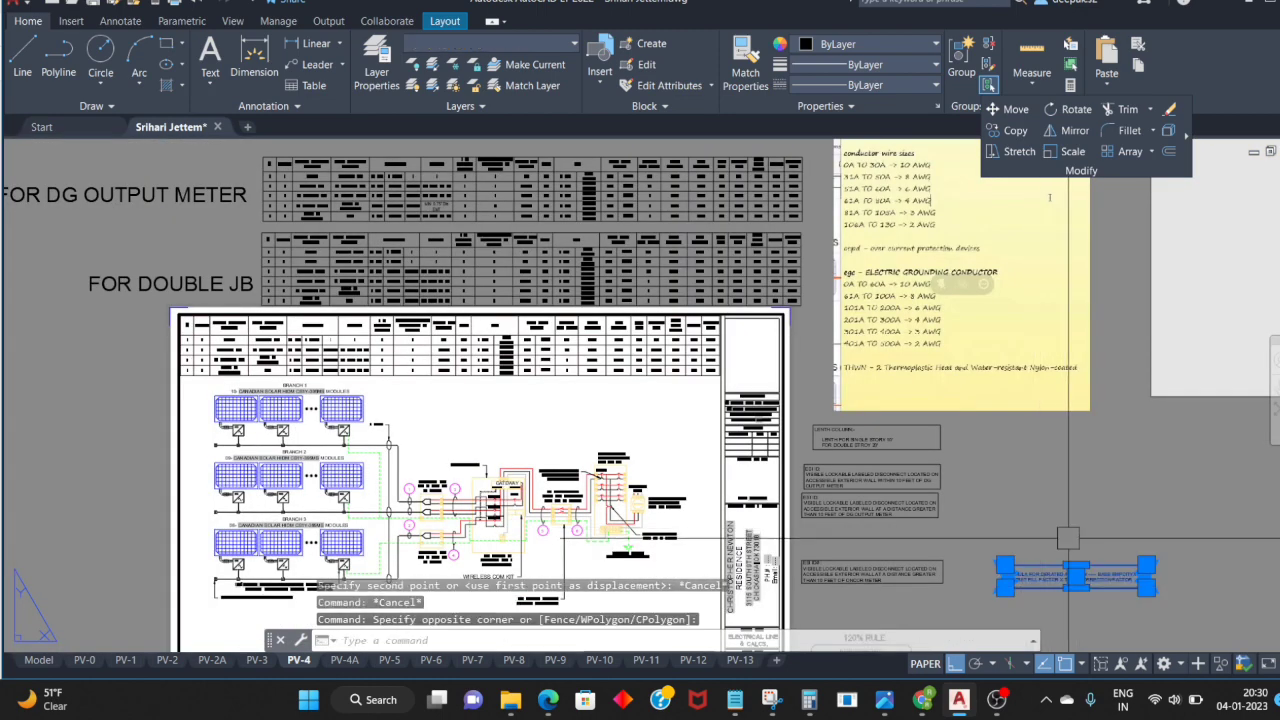
key(m)
key(Return)
click(1093, 510)
scroll(1001, 436, up, 6)
key(F8)
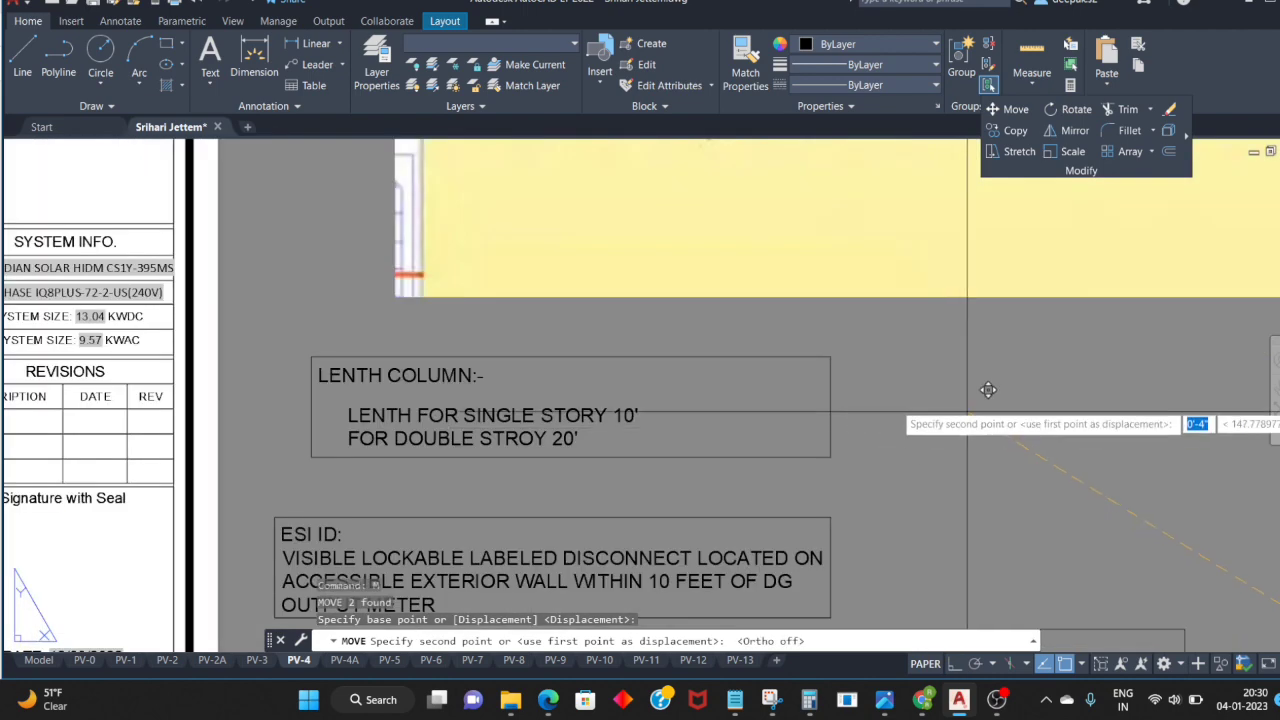
click(1212, 150)
scroll(874, 371, down, 4)
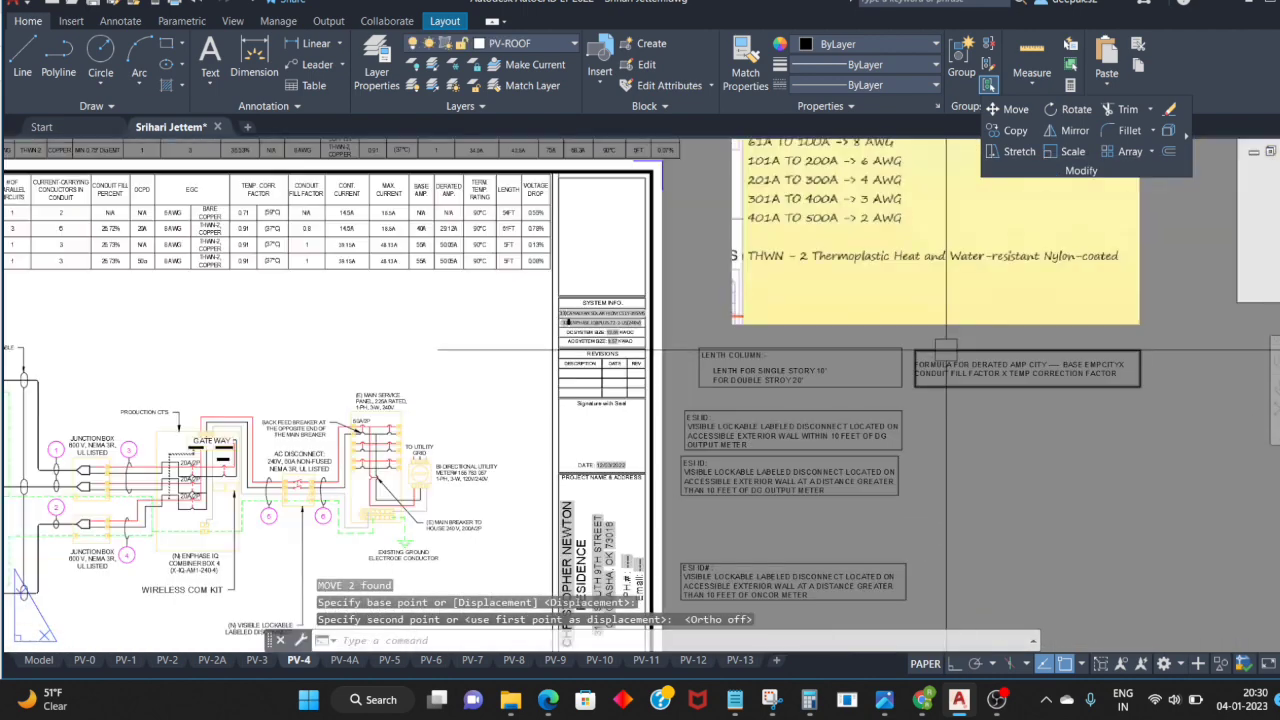
scroll(905, 360, up, 2)
Step: Window-select the six ESI notes, move them, and go to sheet PV-4A
click(914, 409)
scroll(647, 511, down, 1)
scroll(647, 511, up, 4)
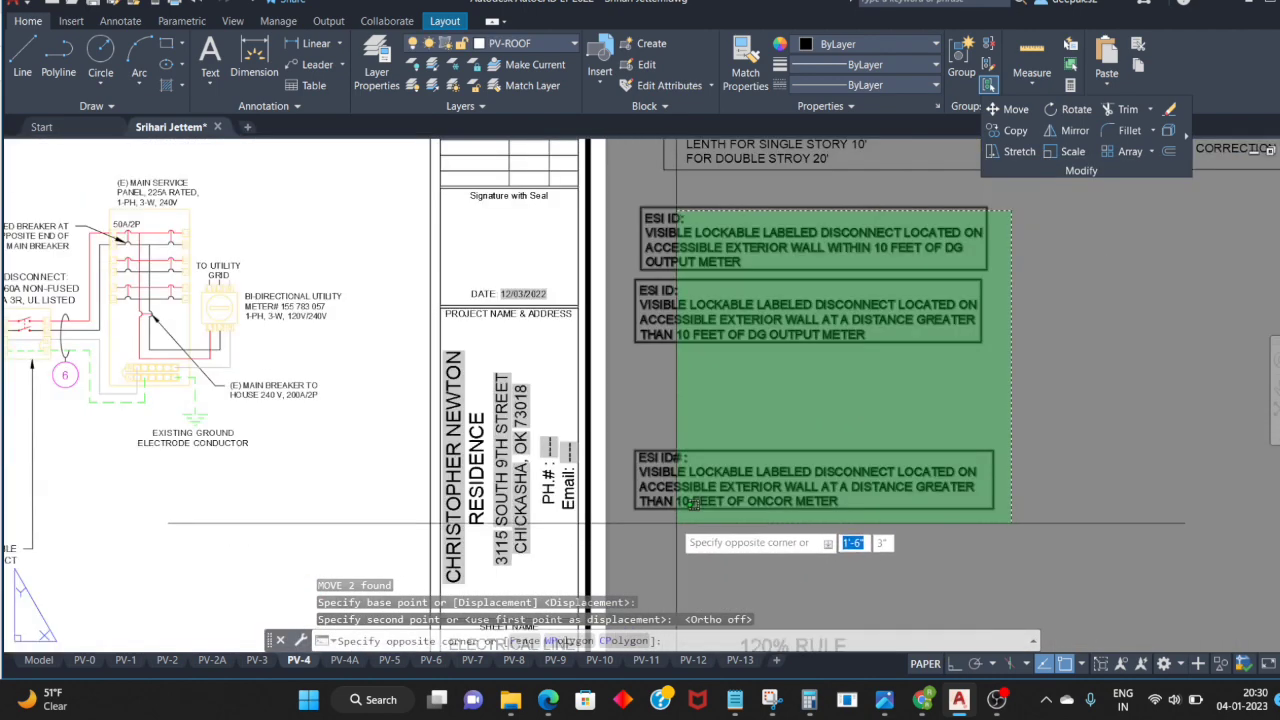
click(616, 525)
key(m)
key(Return)
click(1168, 330)
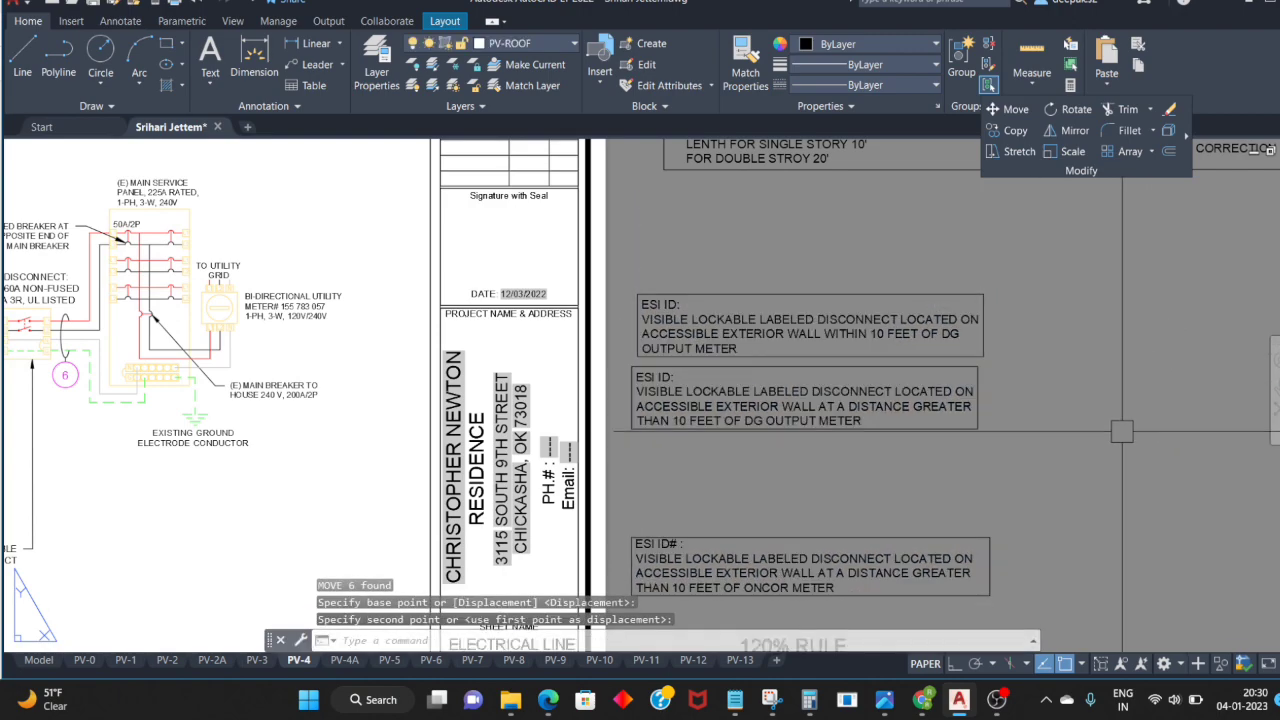
scroll(745, 480, down, 4)
scroll(560, 420, up, 3)
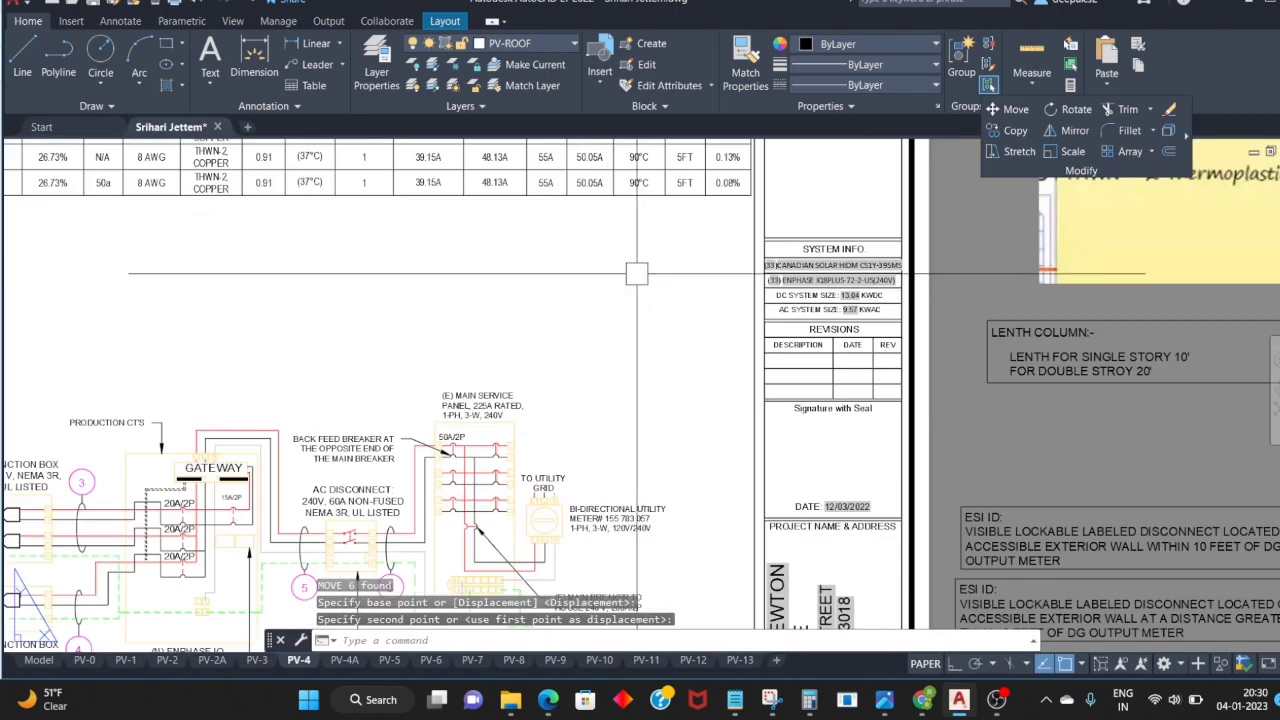
scroll(620, 370, up, 1)
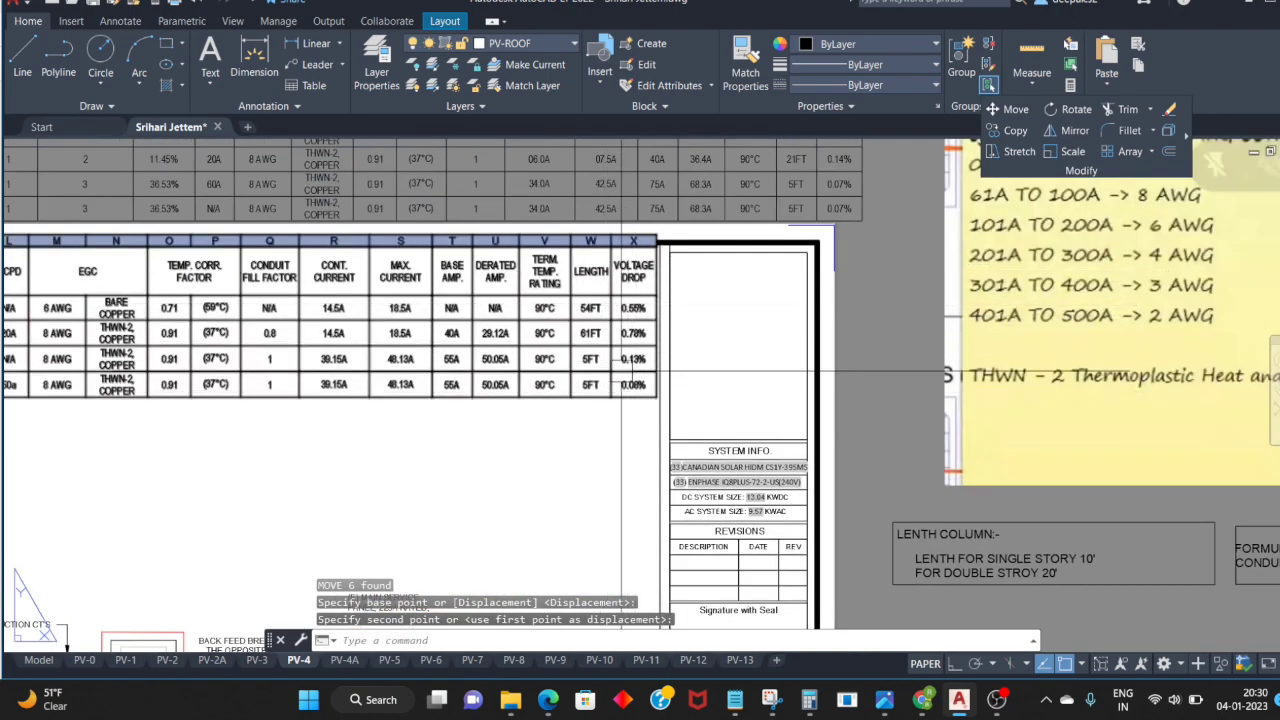
click(345, 661)
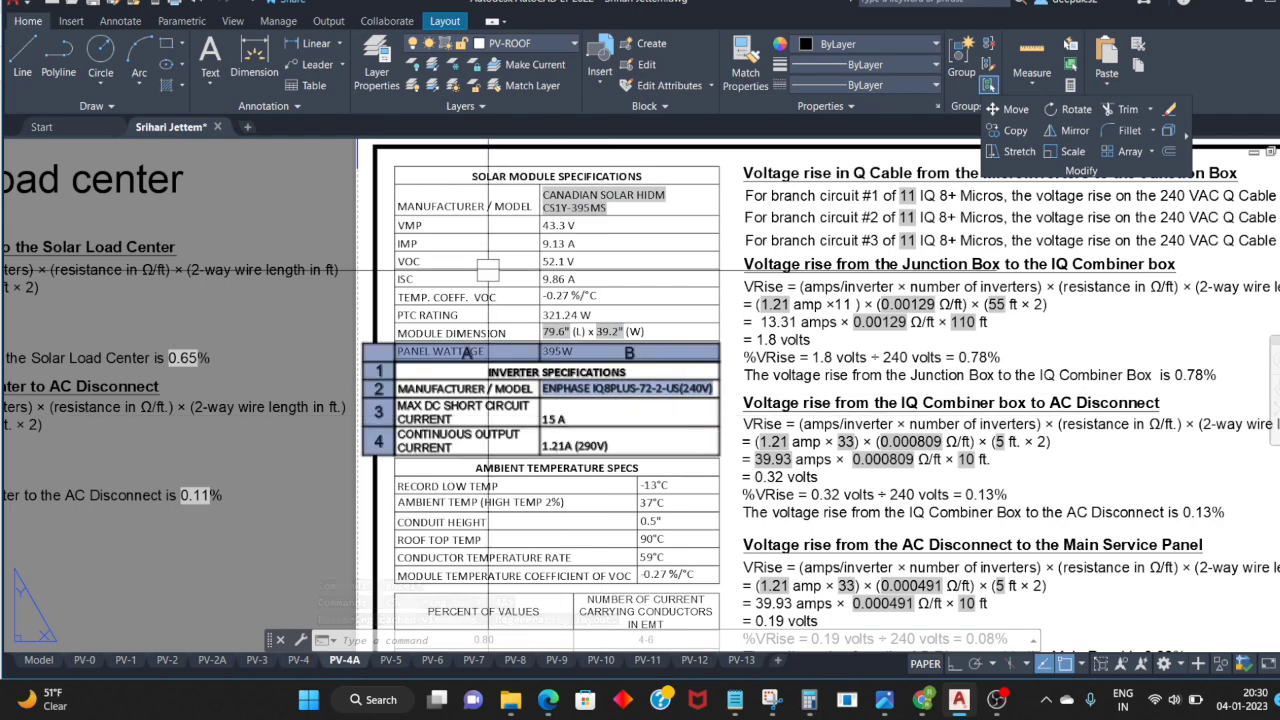
Step: In the voltage-rise text, change branch circuit #1 from 11 to 10 IQ 8+ Micros
scroll(579, 377, up, 2)
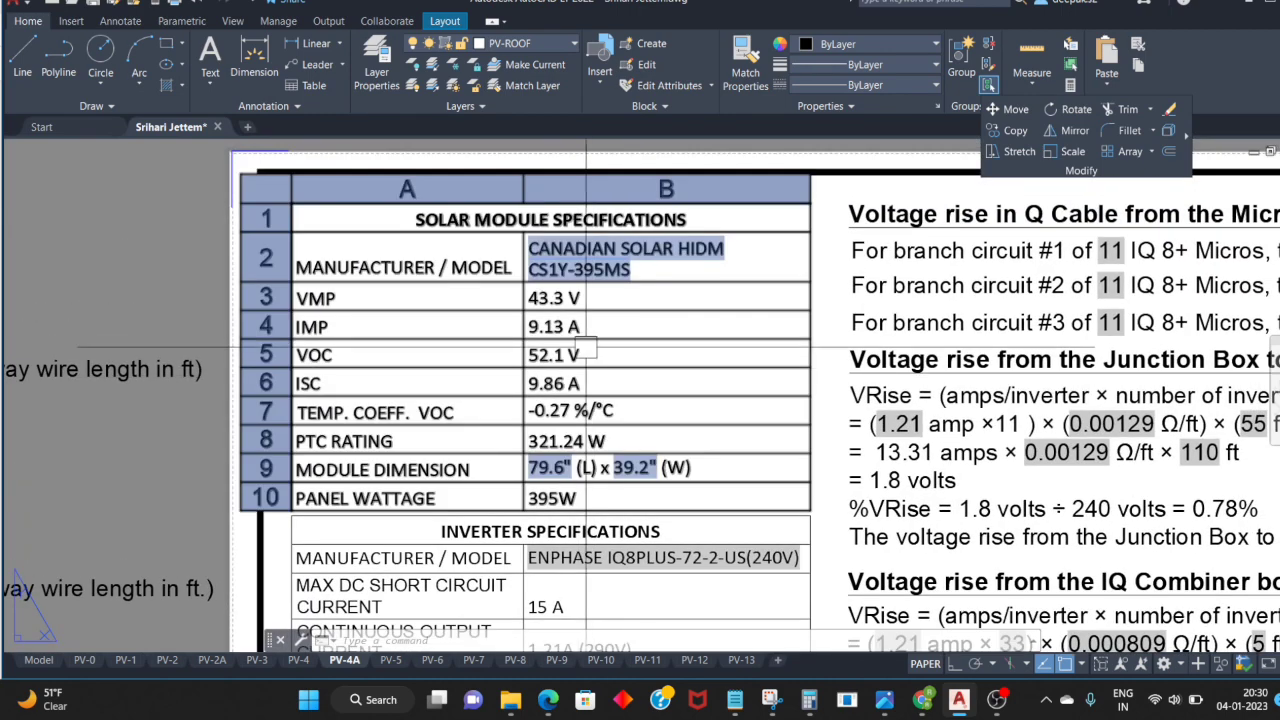
middle_drag(508, 452, 493, 395)
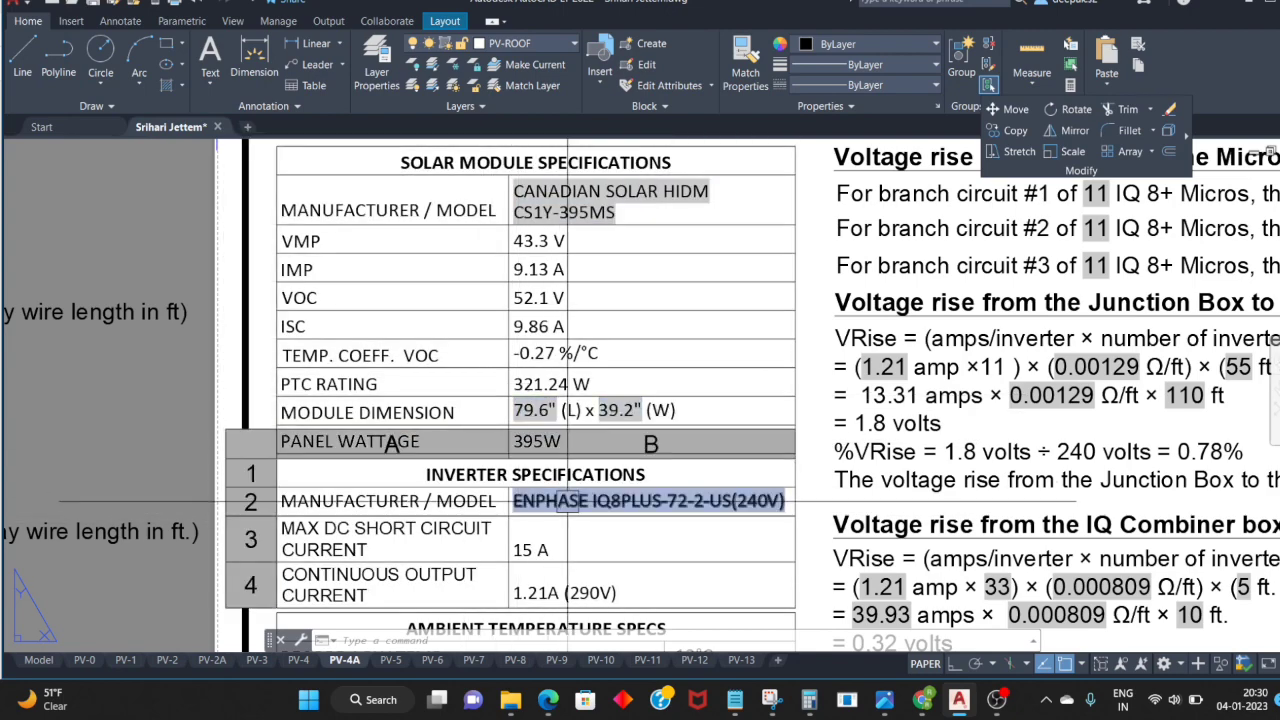
middle_drag(513, 394, 343, 372)
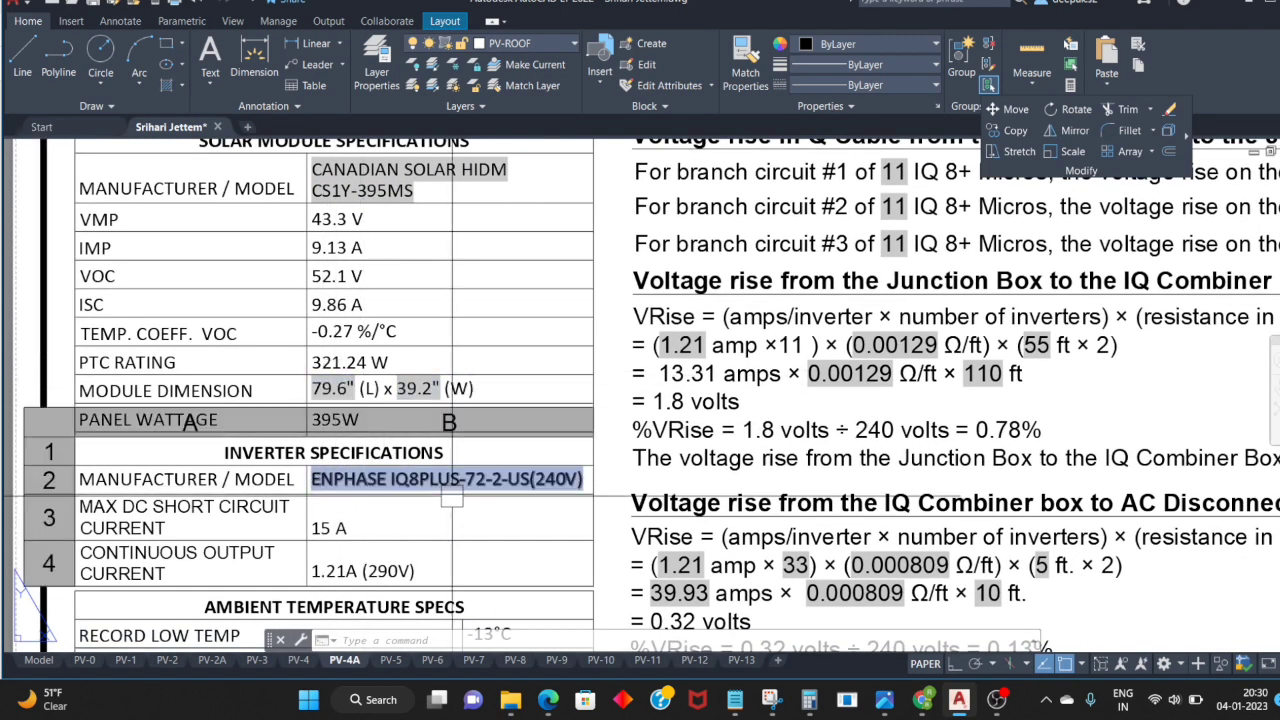
double_click(660, 172)
click(600, 340)
double_click(622, 342)
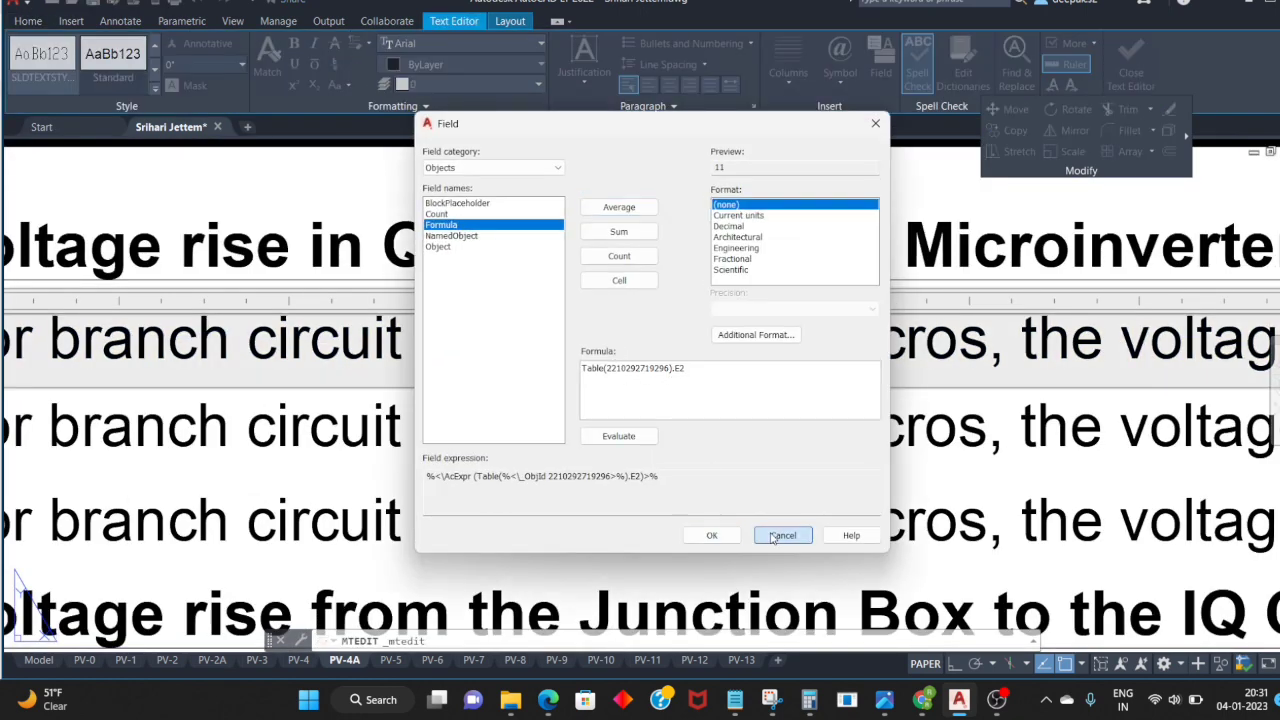
click(775, 536)
text(10 IQ 8+ Mi)
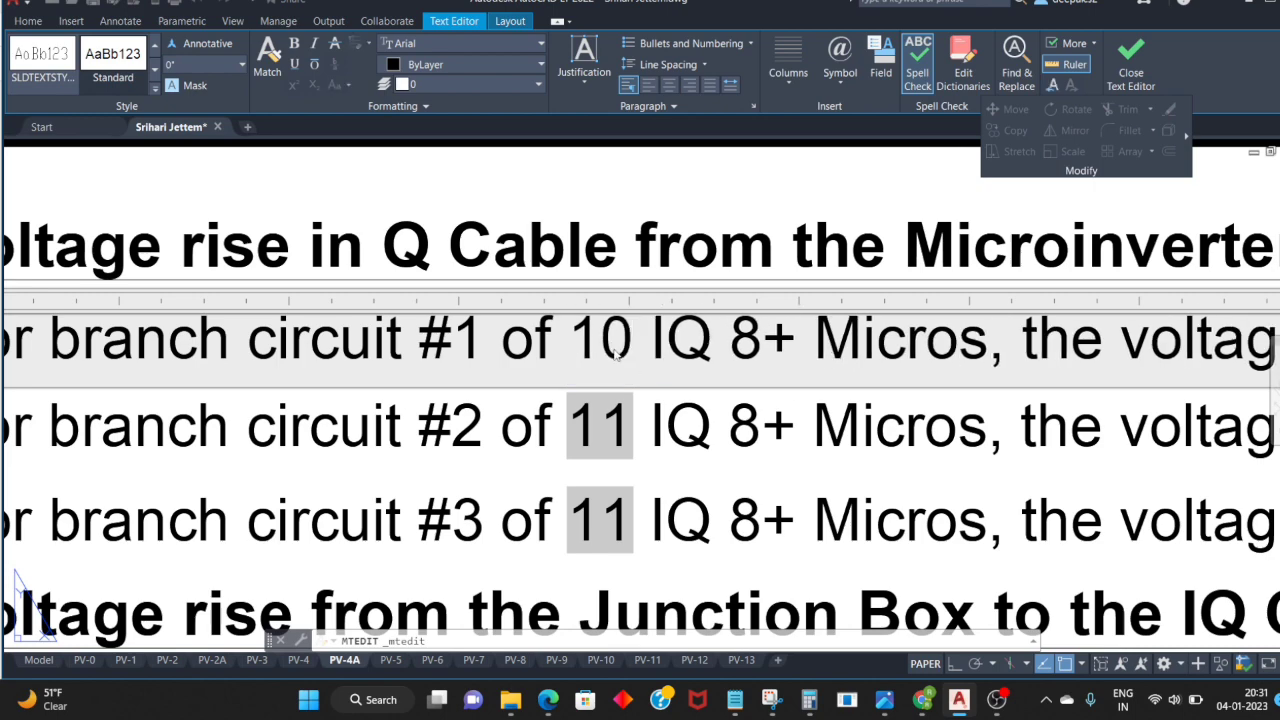
click(620, 258)
Step: Change branch circuits #2 and #3 from 11 to 9 and 8 IQ 8+ Micros
scroll(592, 370, up, 3)
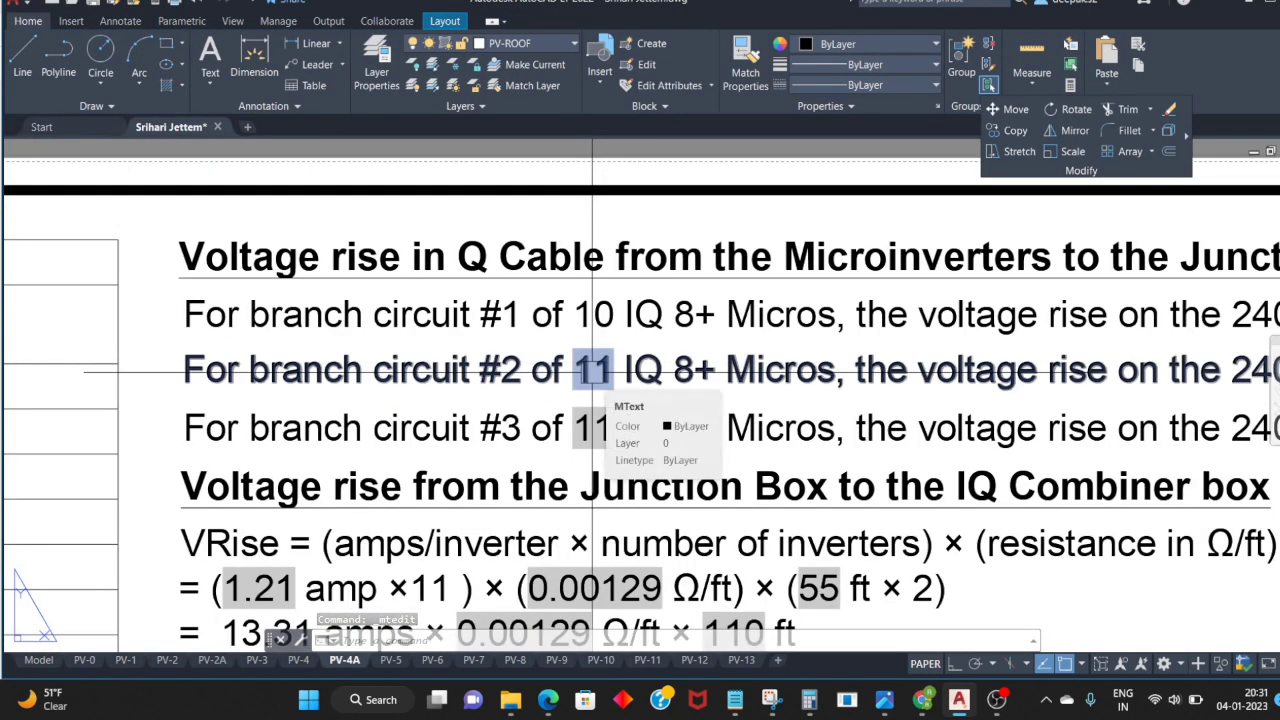
double_click(592, 370)
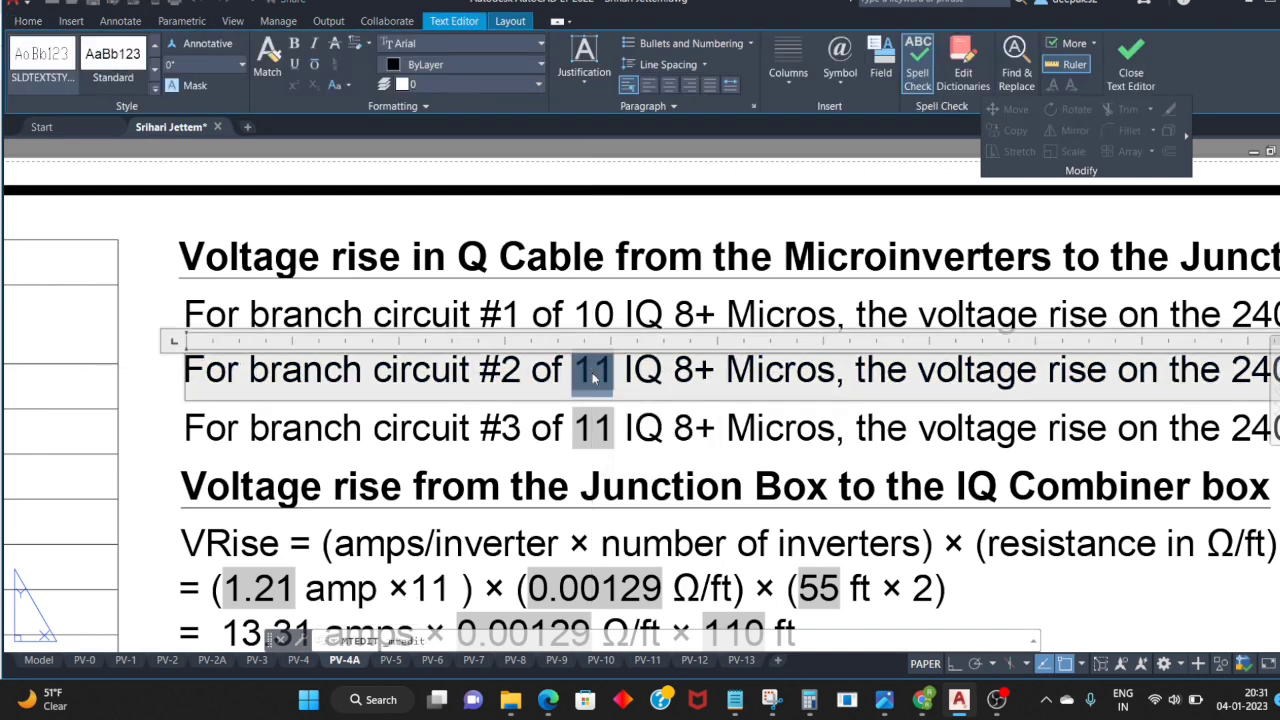
text(9)
click(592, 430)
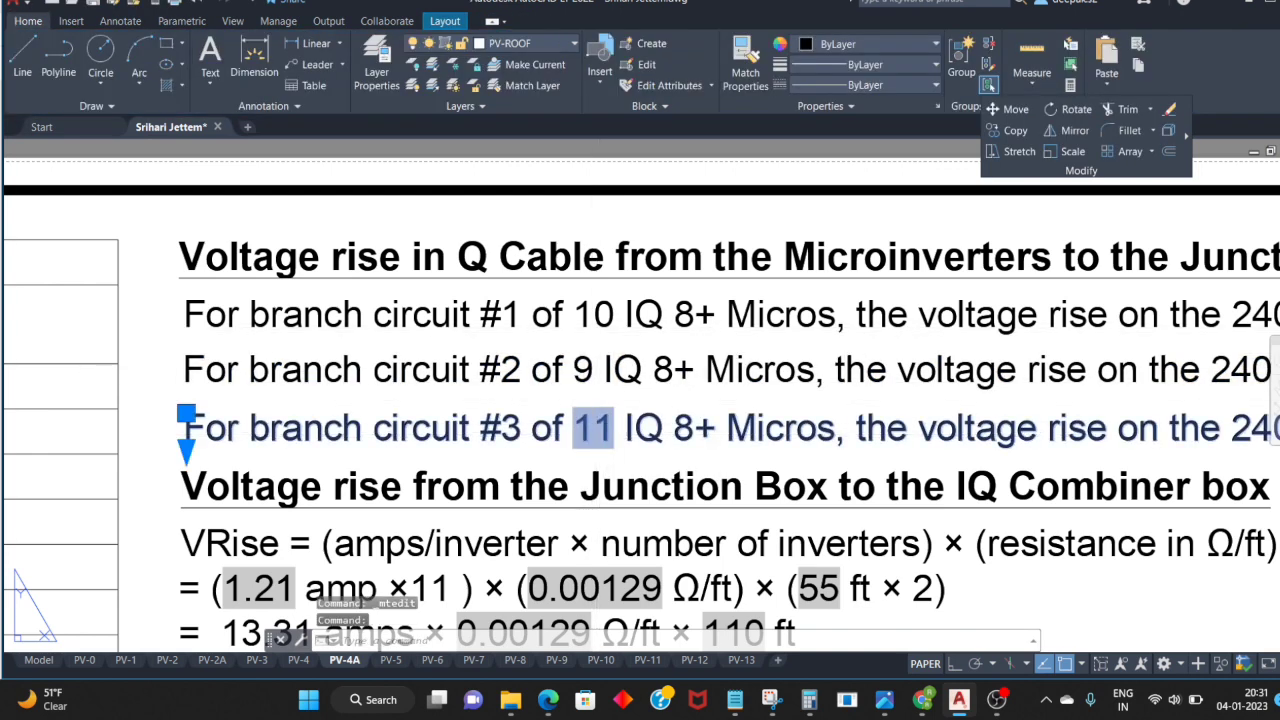
double_click(592, 430)
text(8)
click(600, 470)
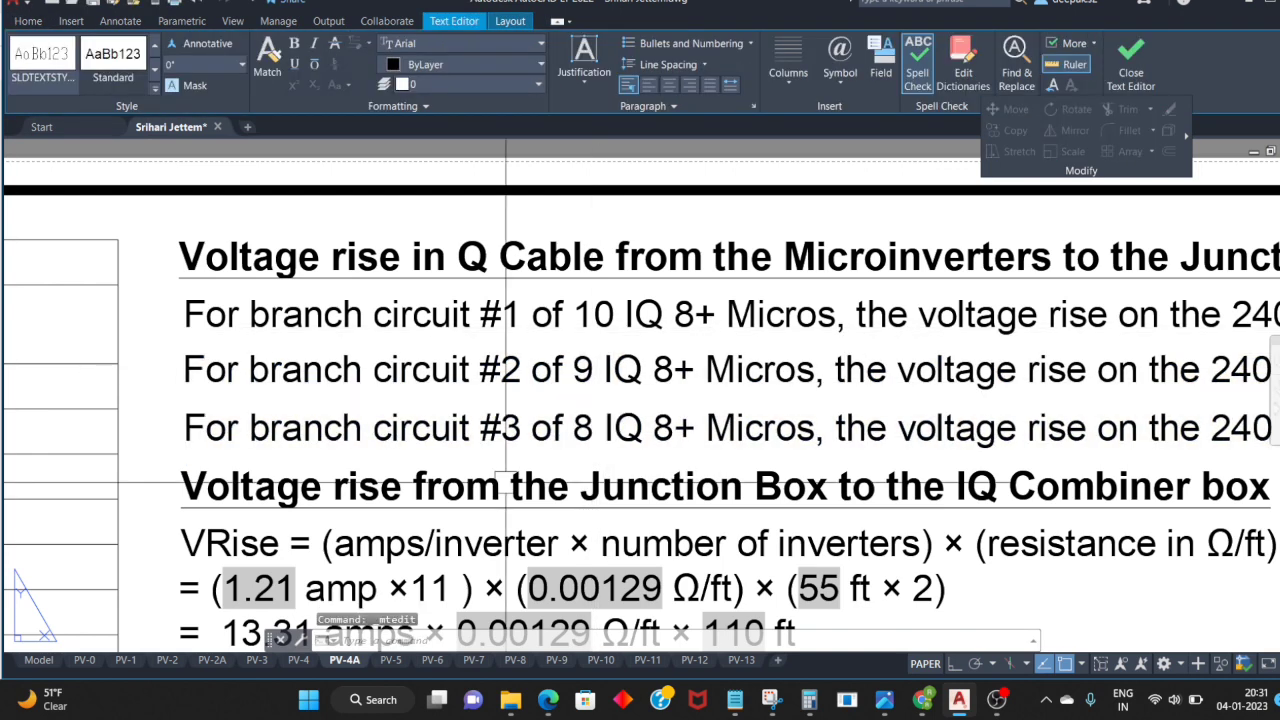
Step: Pan up to review the copied branch-circuit lines above
scroll(592, 418, down, 3)
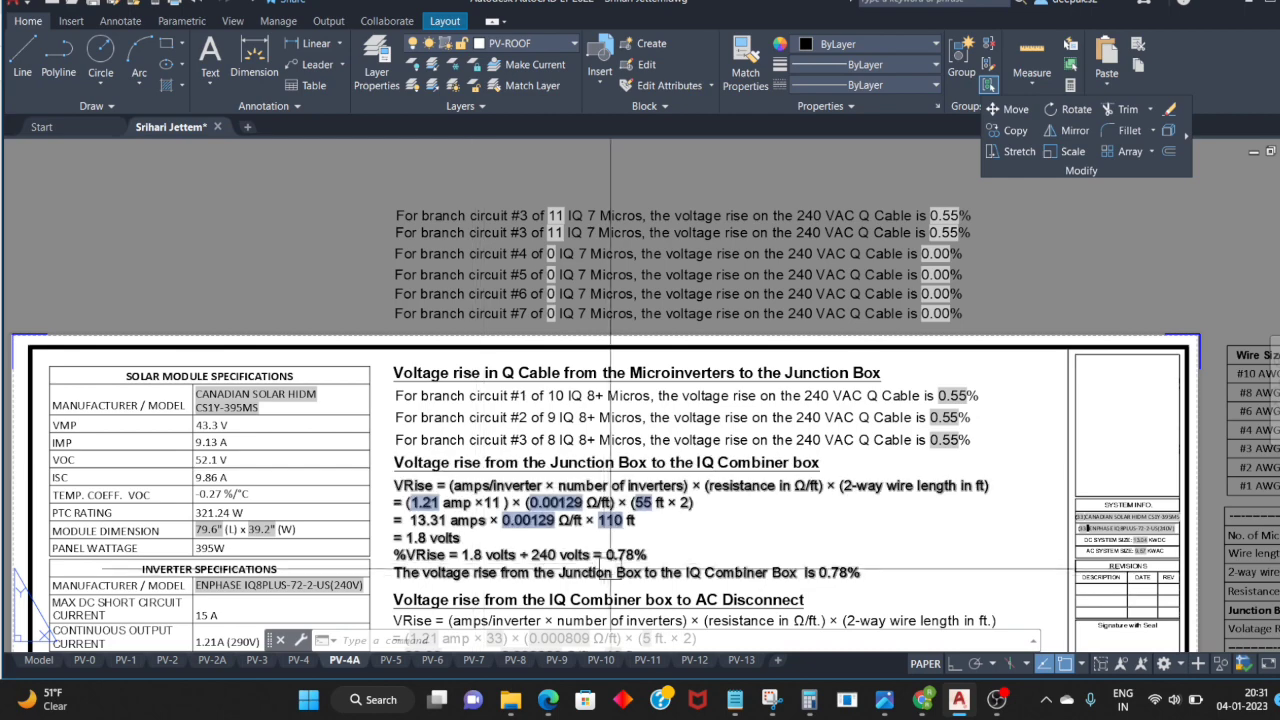
middle_drag(469, 567, 480, 495)
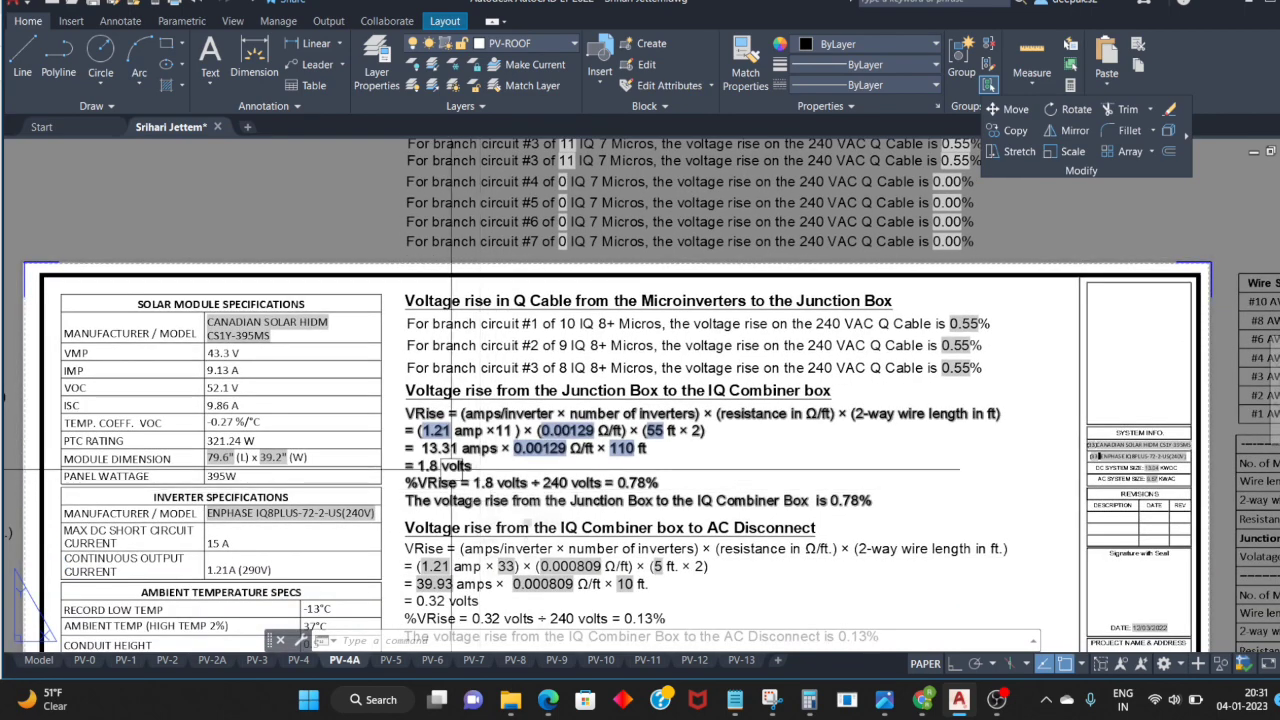
scroll(852, 379, up, 4)
scroll(852, 379, down, 2)
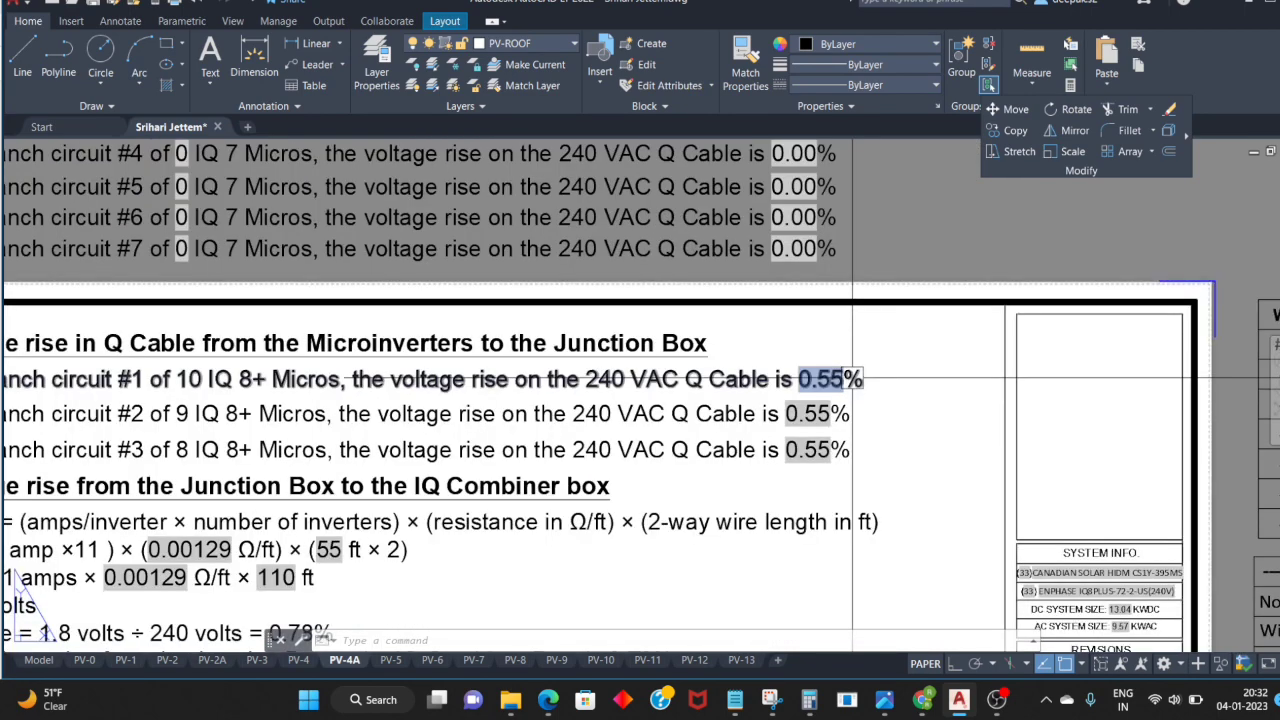
scroll(852, 379, down, 3)
Step: Switch to Edge and scroll down through the Calculating AC voltage rise PDF
click(548, 700)
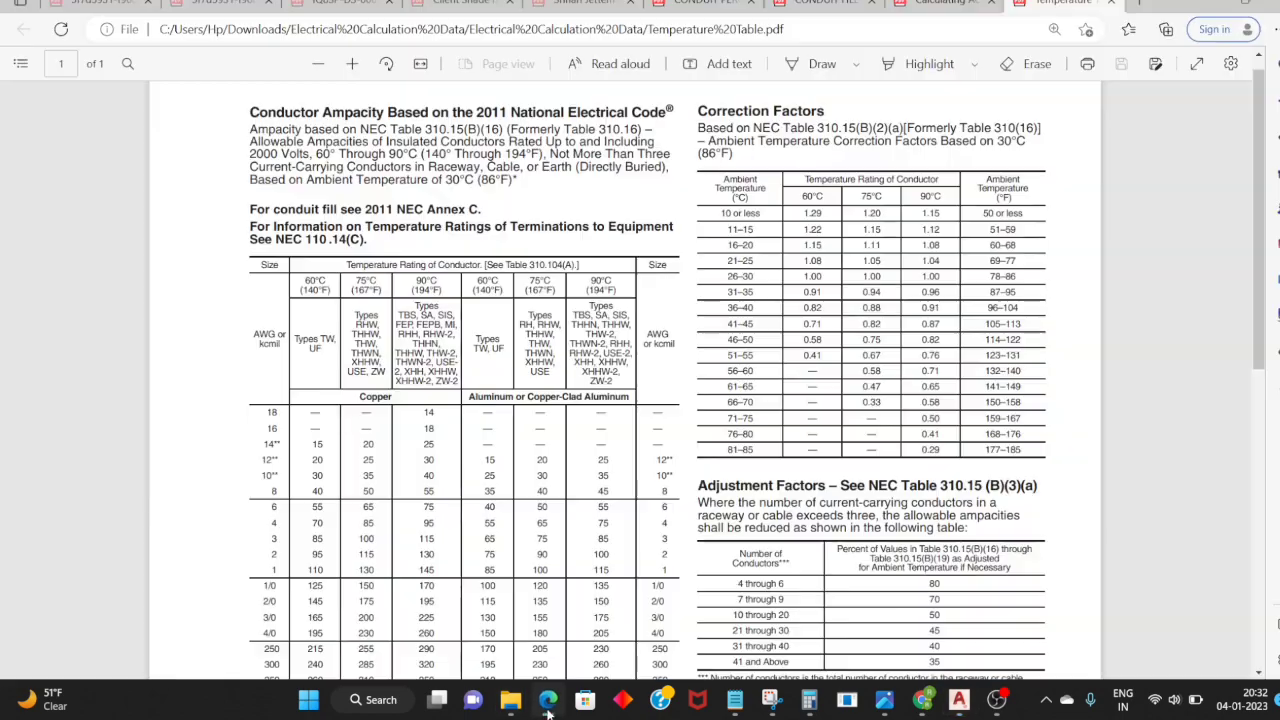
scroll(528, 451, down, 5)
scroll(528, 451, down, 1)
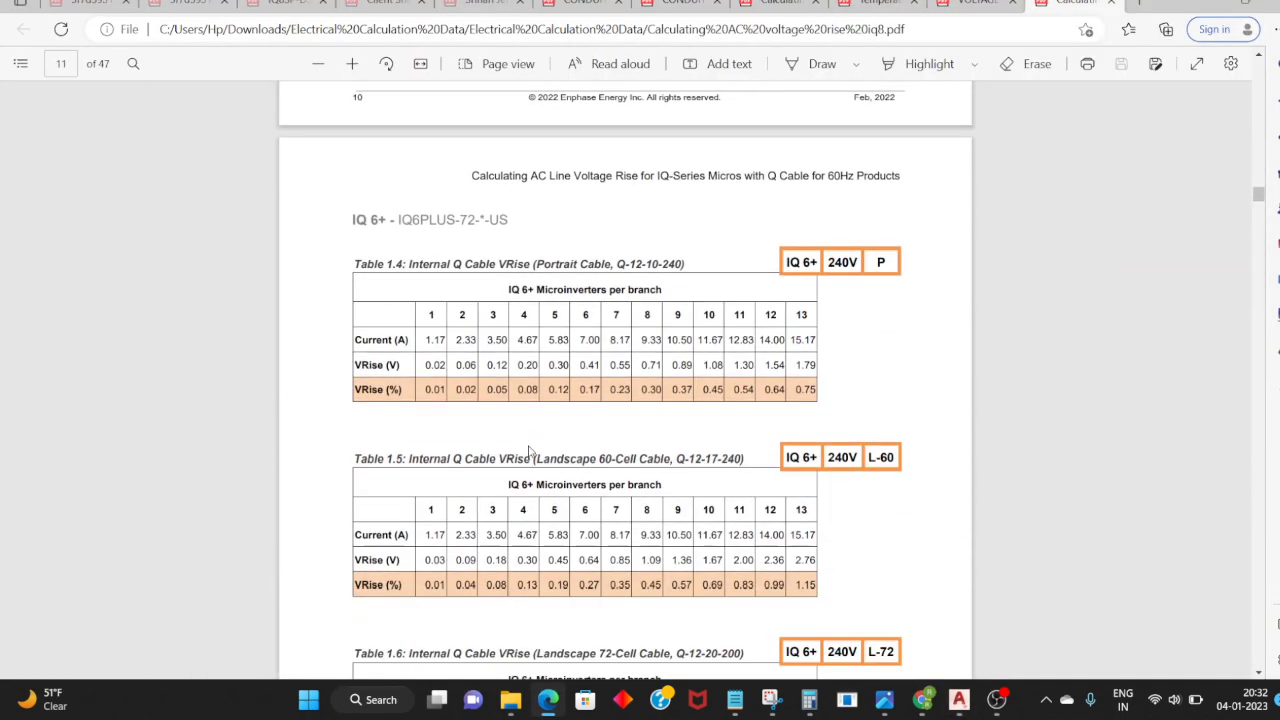
scroll(528, 451, down, 2)
scroll(528, 451, down, 4)
scroll(528, 451, down, 4)
scroll(528, 451, down, 4)
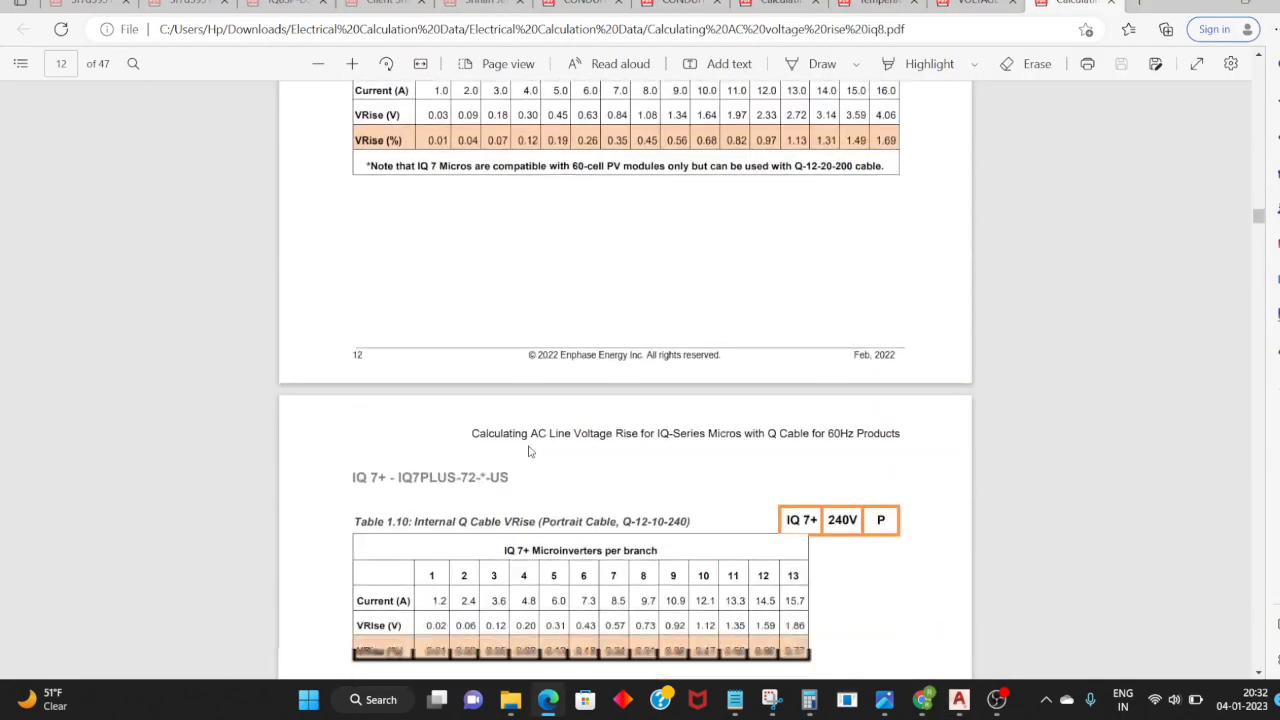
scroll(530, 452, down, 4)
scroll(530, 452, down, 4)
scroll(530, 452, down, 4)
scroll(530, 452, down, 4)
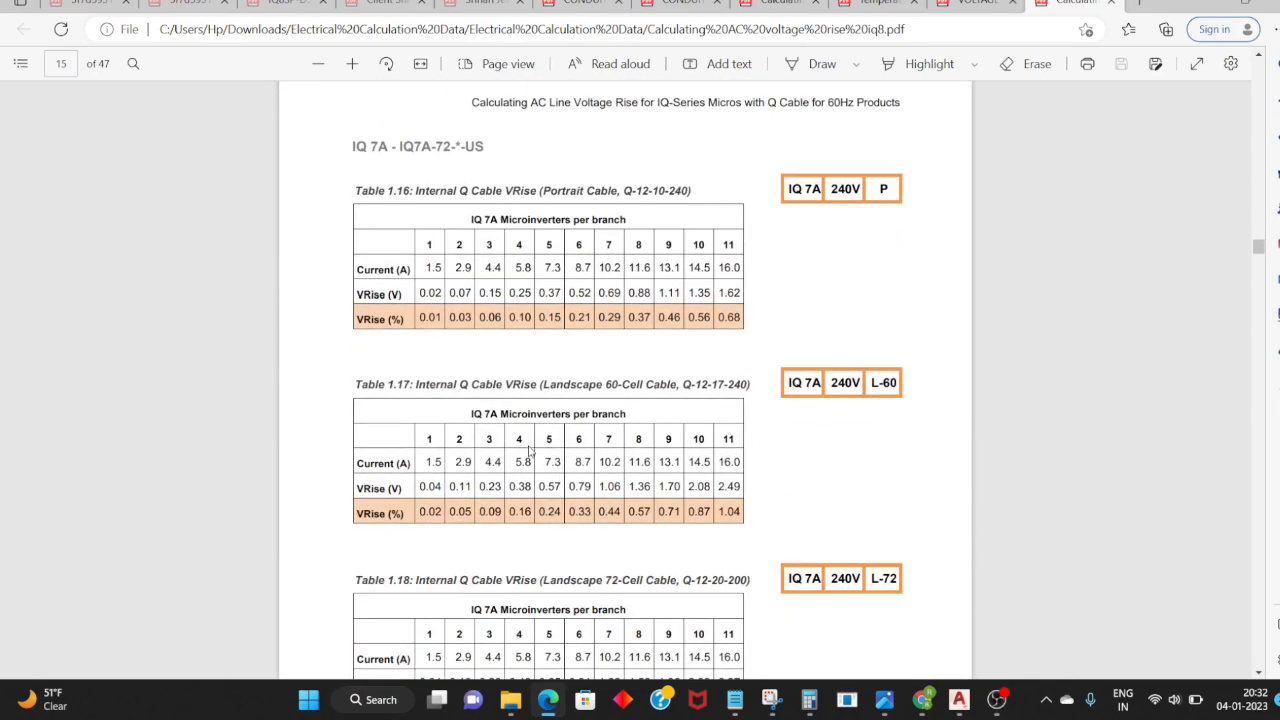
scroll(530, 452, down, 4)
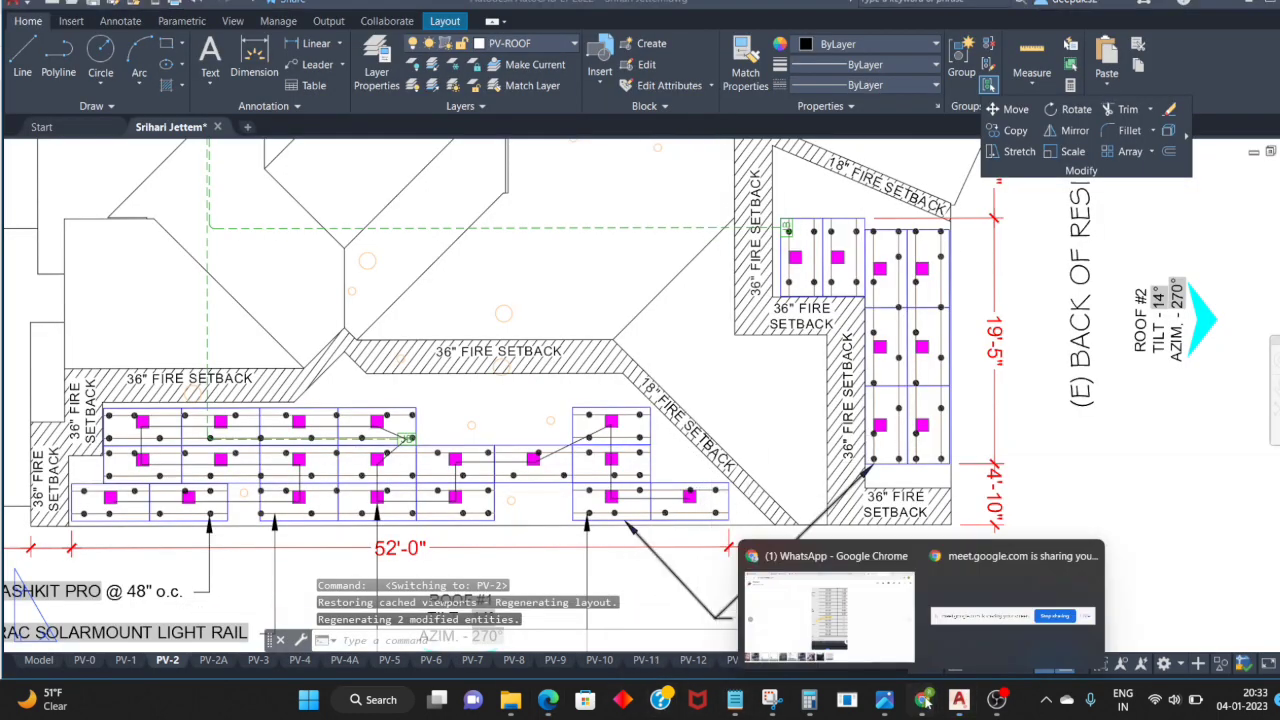
Step: Scroll to Tables 1.29 and 1.30 on page 19, glance at AutoCAD, and return
click(548, 700)
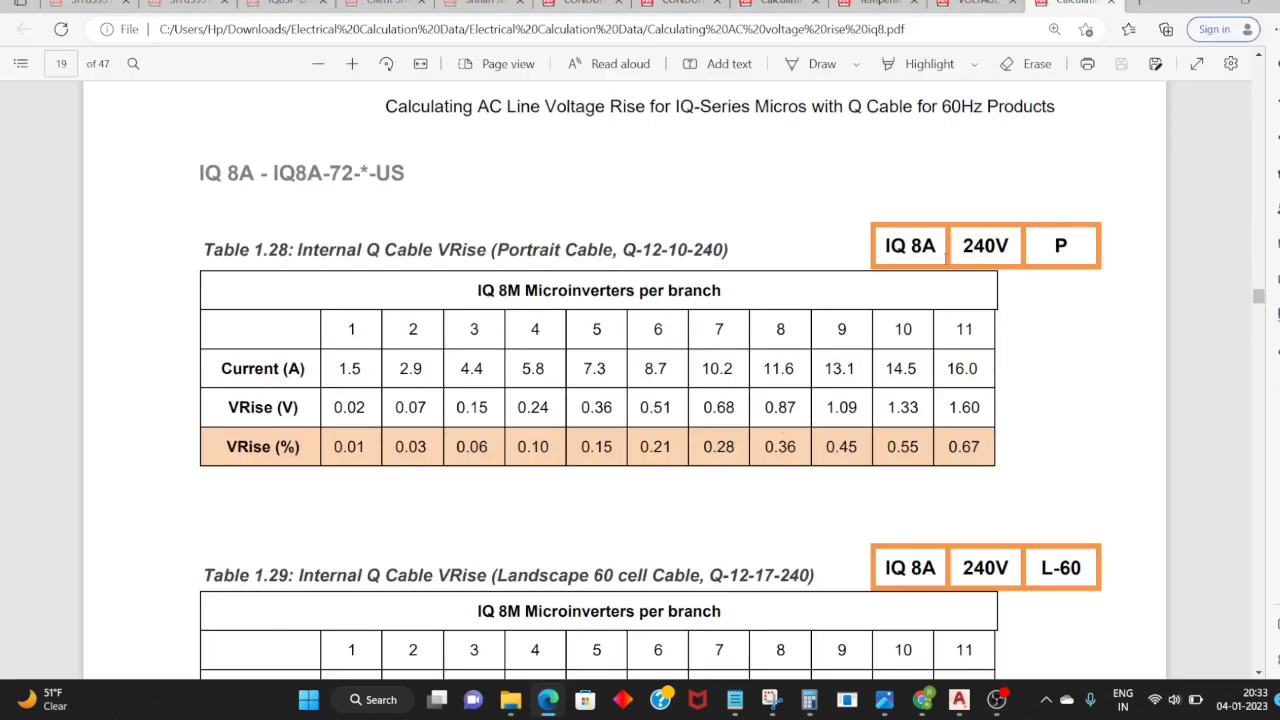
scroll(915, 482, down, 2)
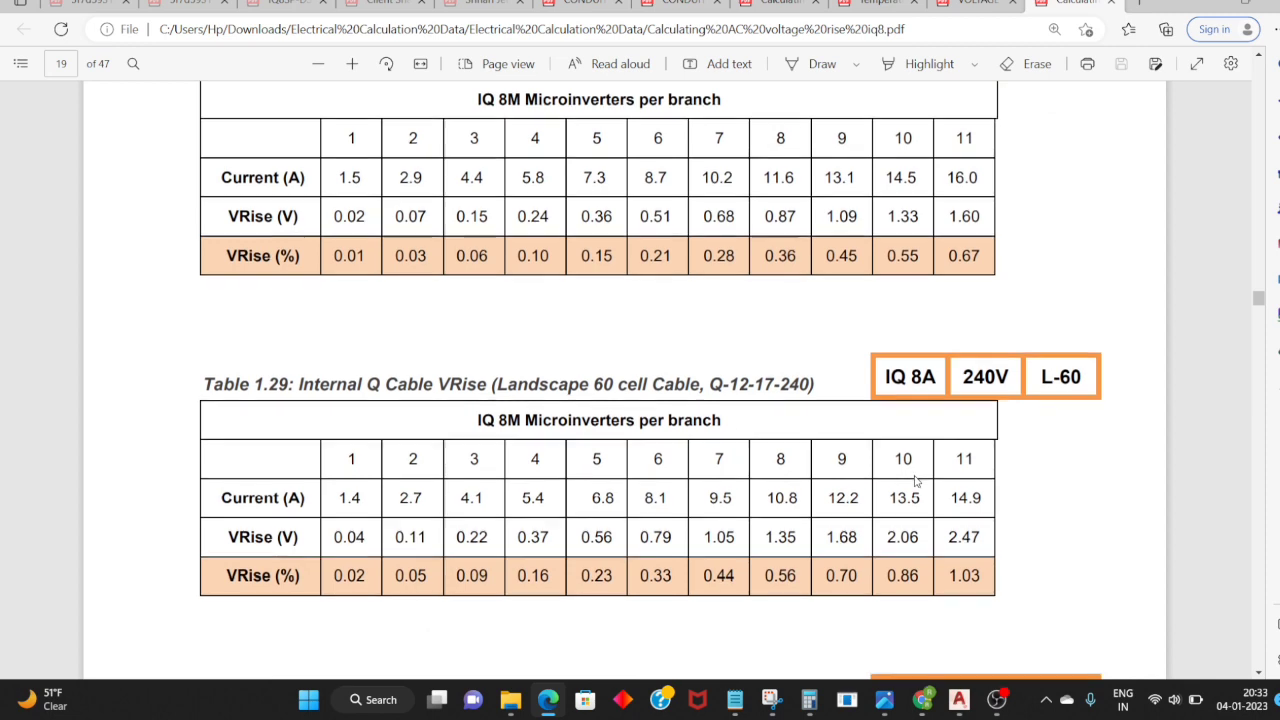
scroll(915, 482, down, 1)
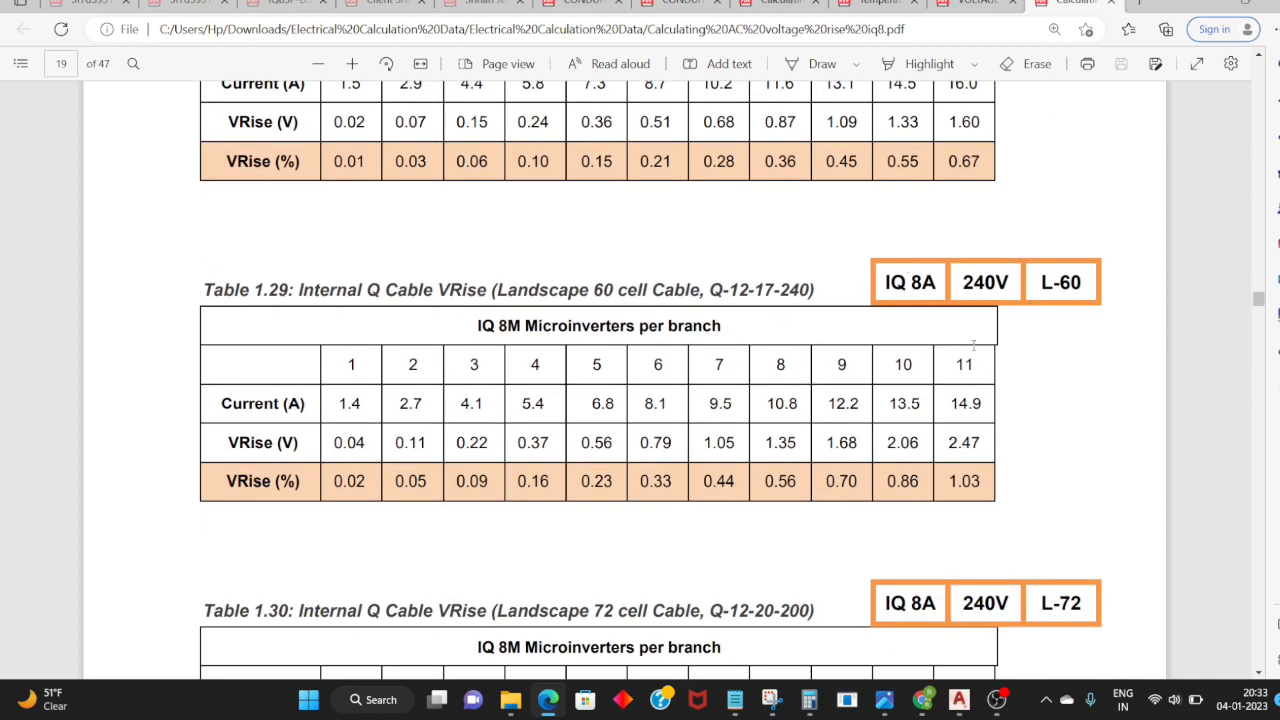
scroll(973, 345, down, 2)
scroll(1040, 384, down, 1)
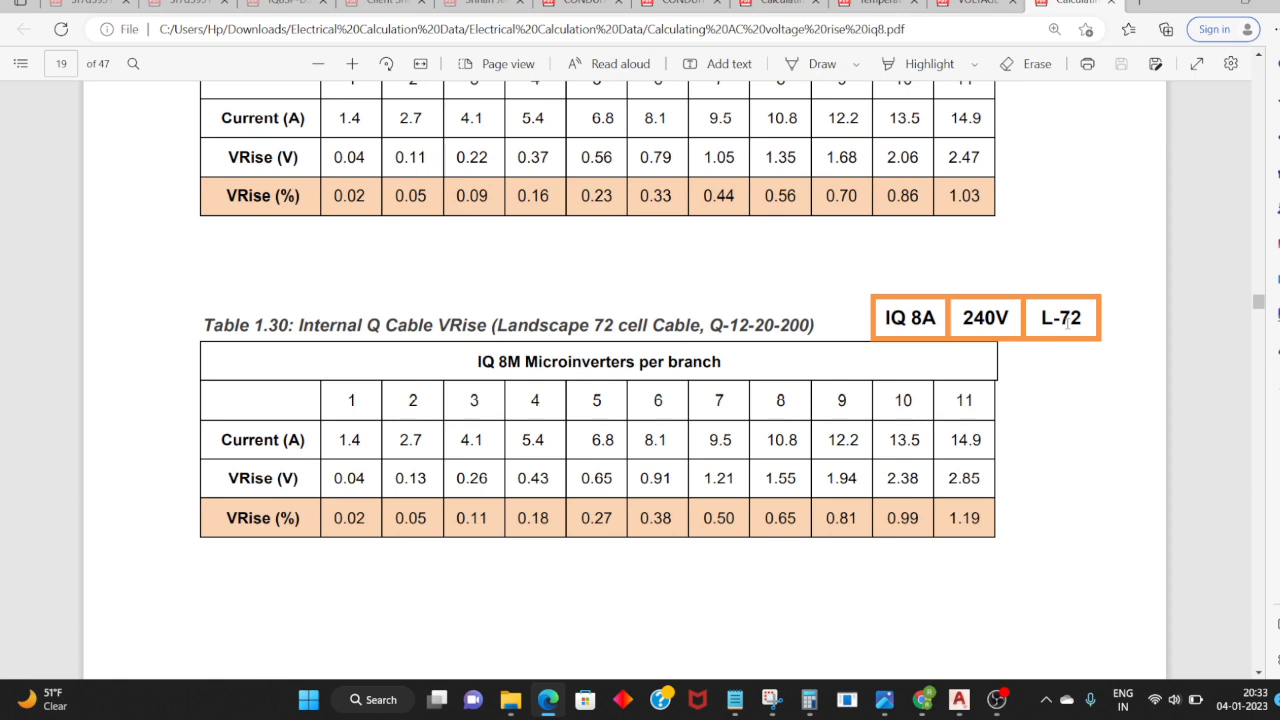
click(958, 702)
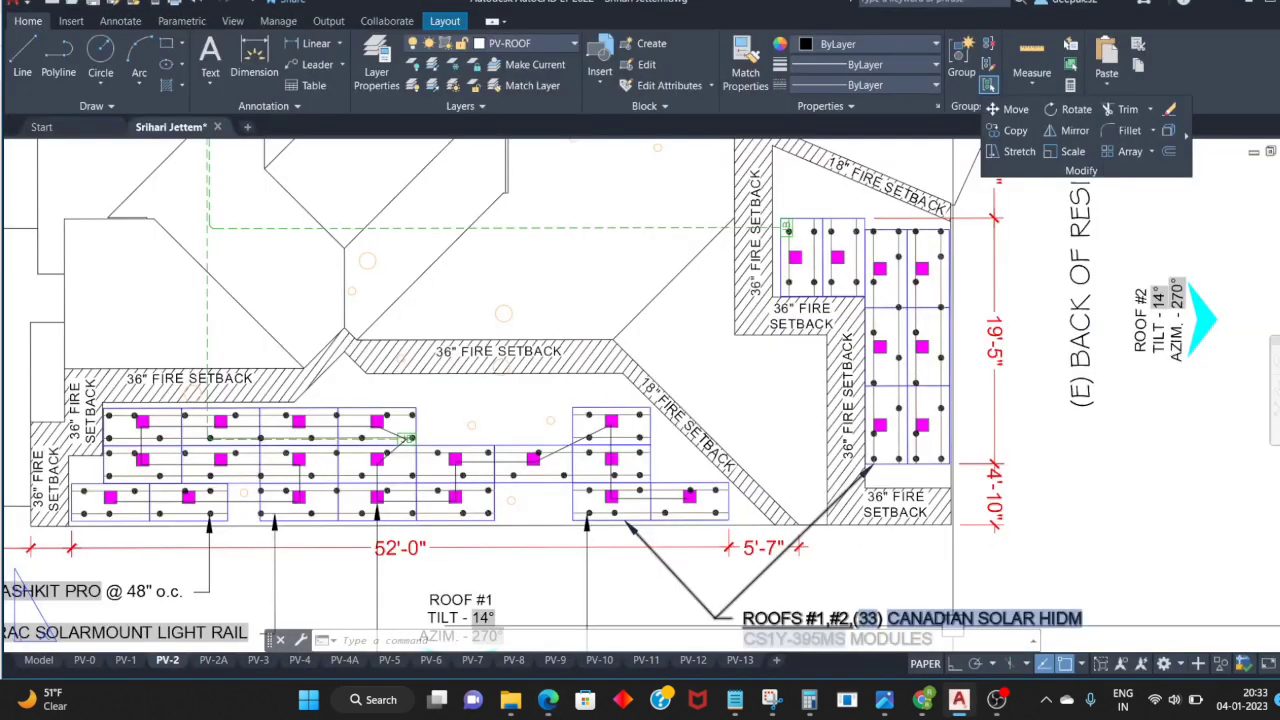
mouse_move(922, 700)
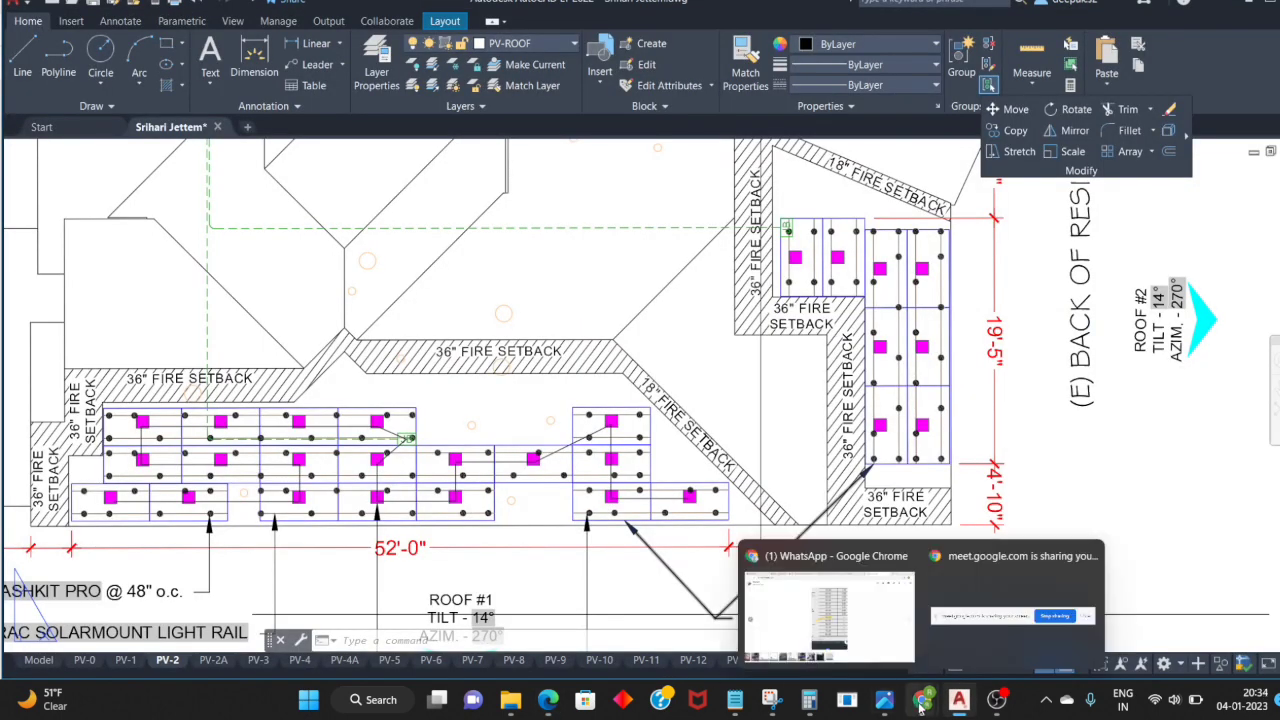
click(558, 706)
Step: Copy the 0.86% VRise for 10 microinverters from Table 1.29, then return to PV-4A
scroll(868, 370, up, 3)
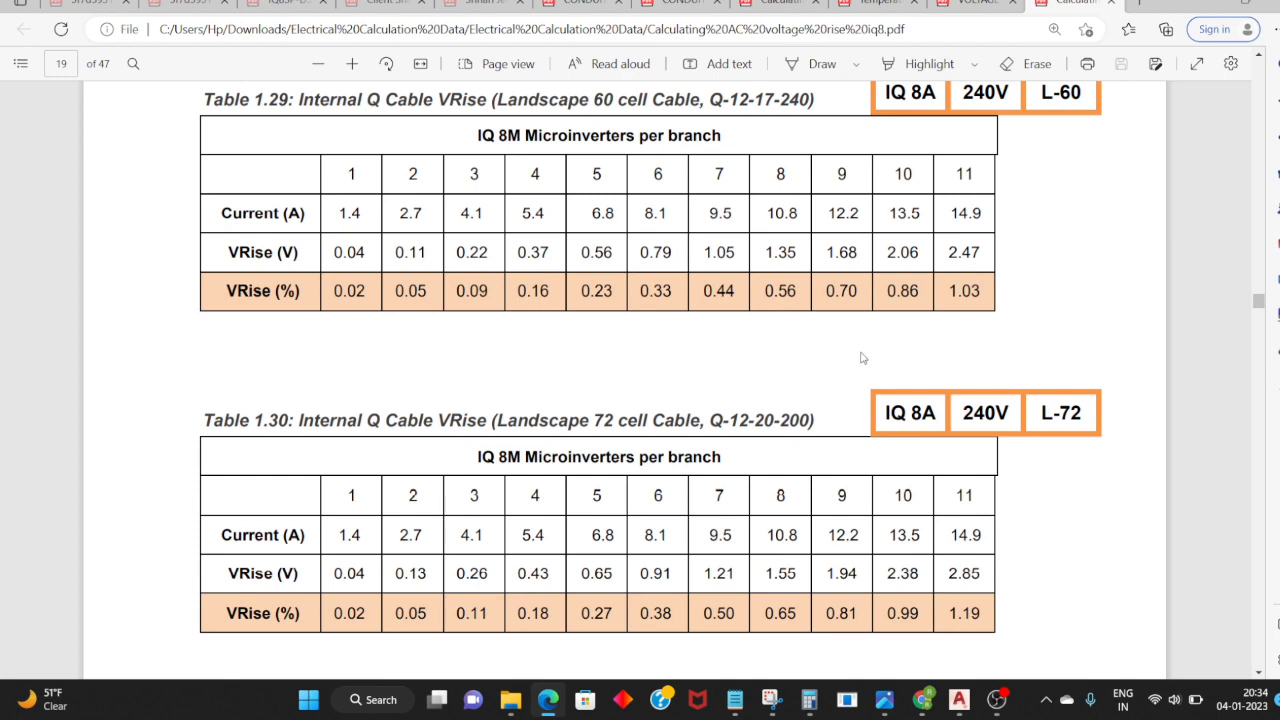
scroll(863, 358, up, 2)
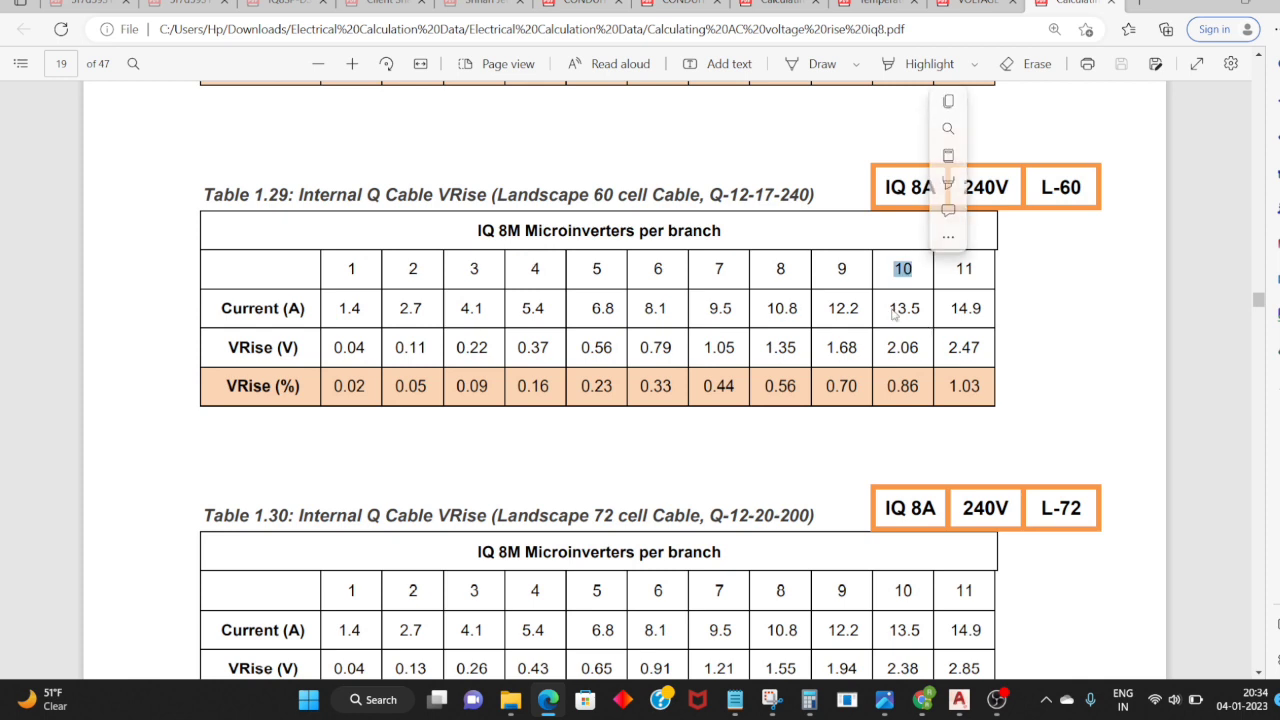
drag(888, 386, 902, 386)
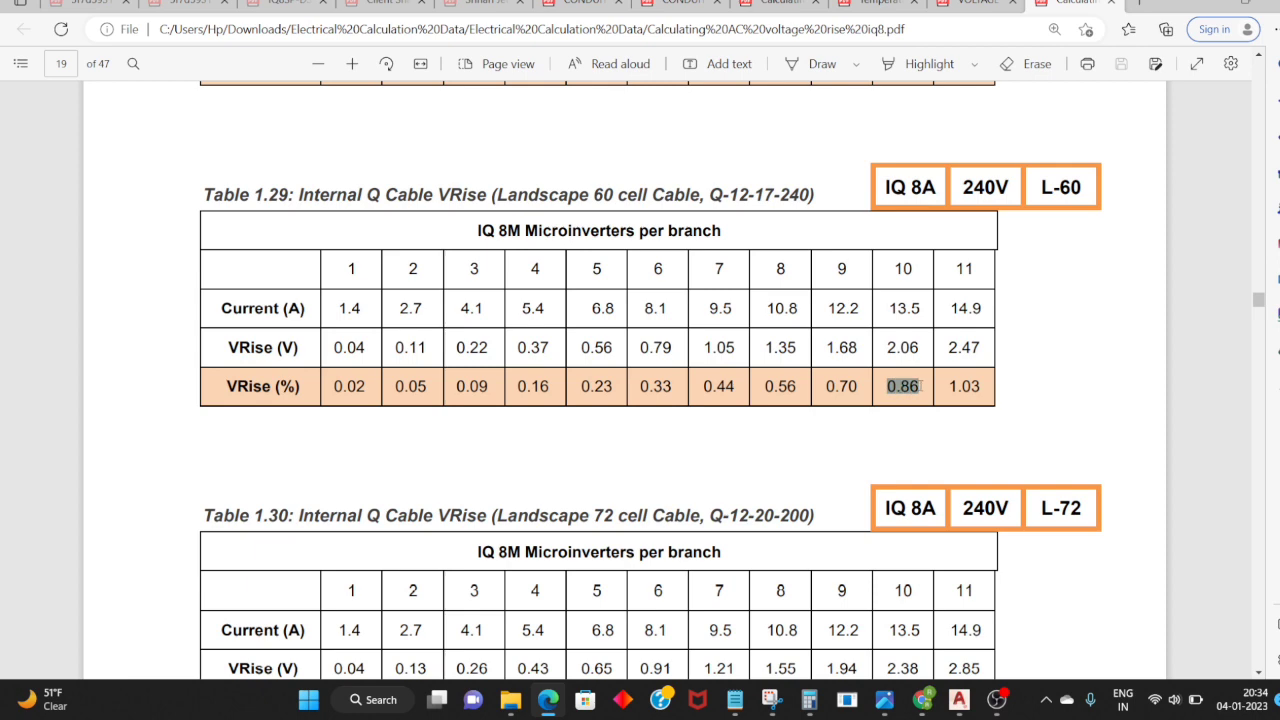
click(955, 348)
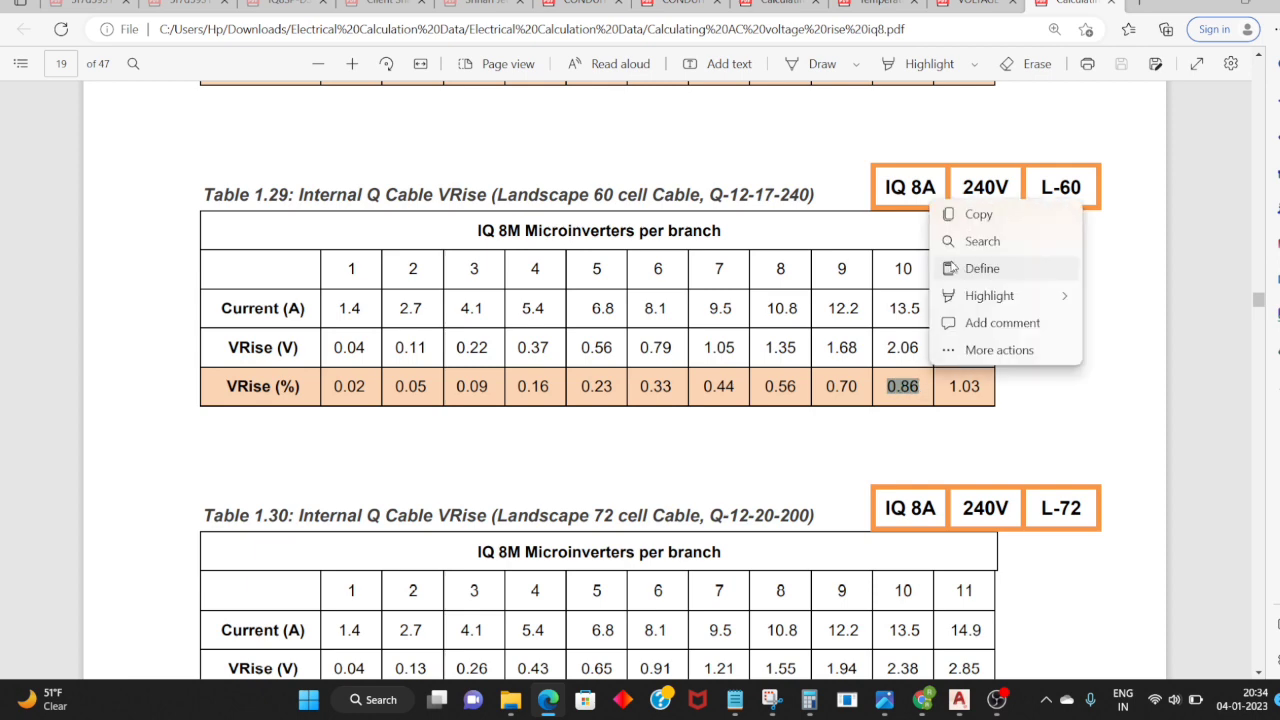
click(979, 215)
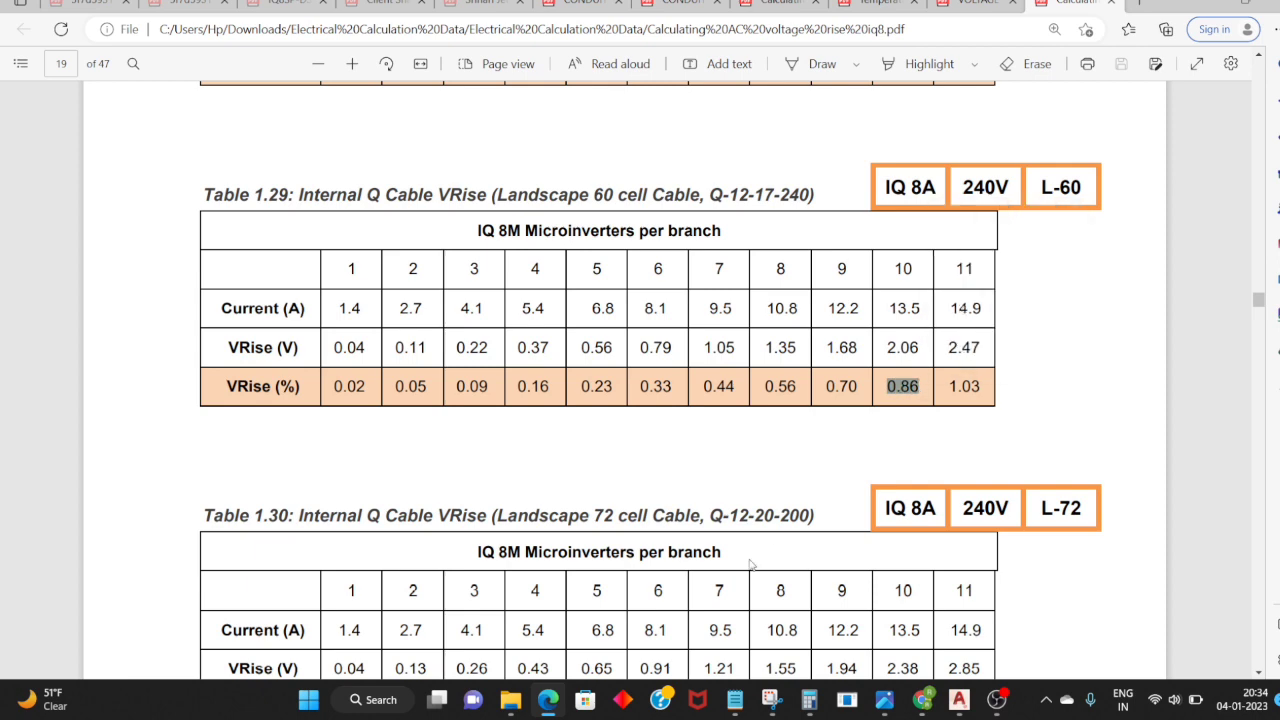
click(956, 700)
click(345, 660)
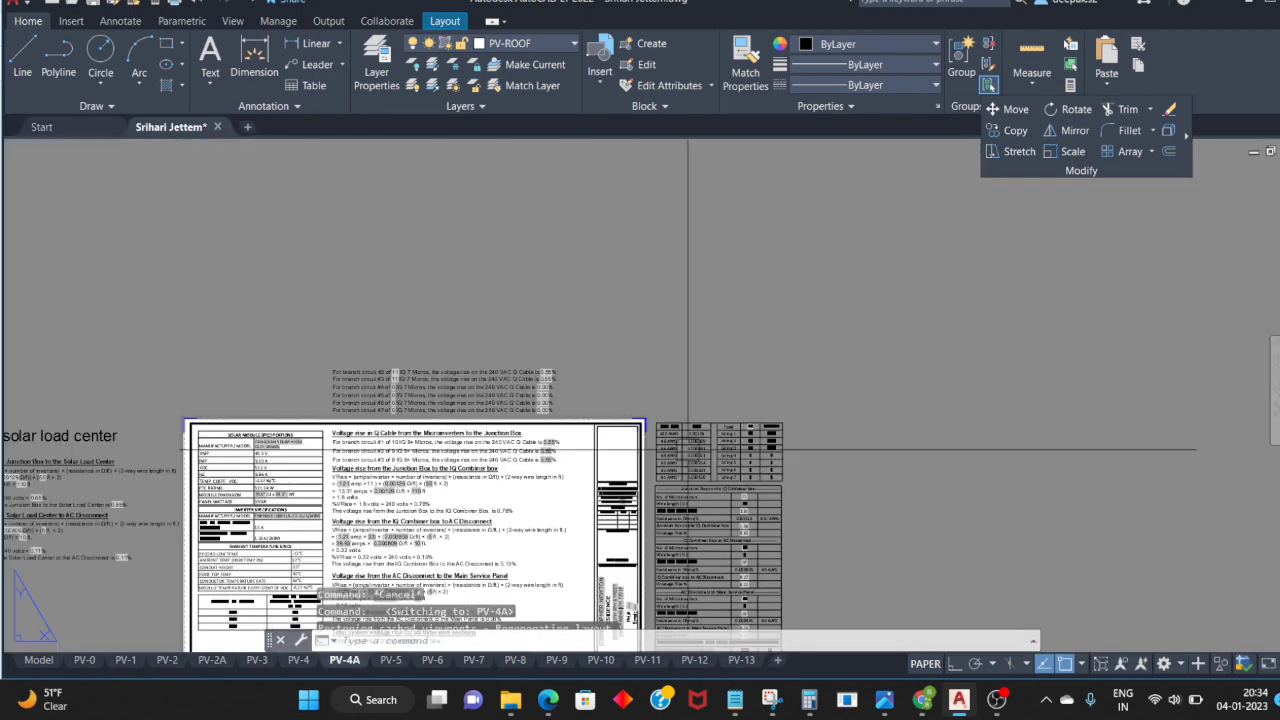
Step: Change branch circuit #1's Q Cable voltage rise from 0.55% to 0.86%
scroll(600, 440, up, 5)
scroll(600, 440, up, 4)
double_click(594, 445)
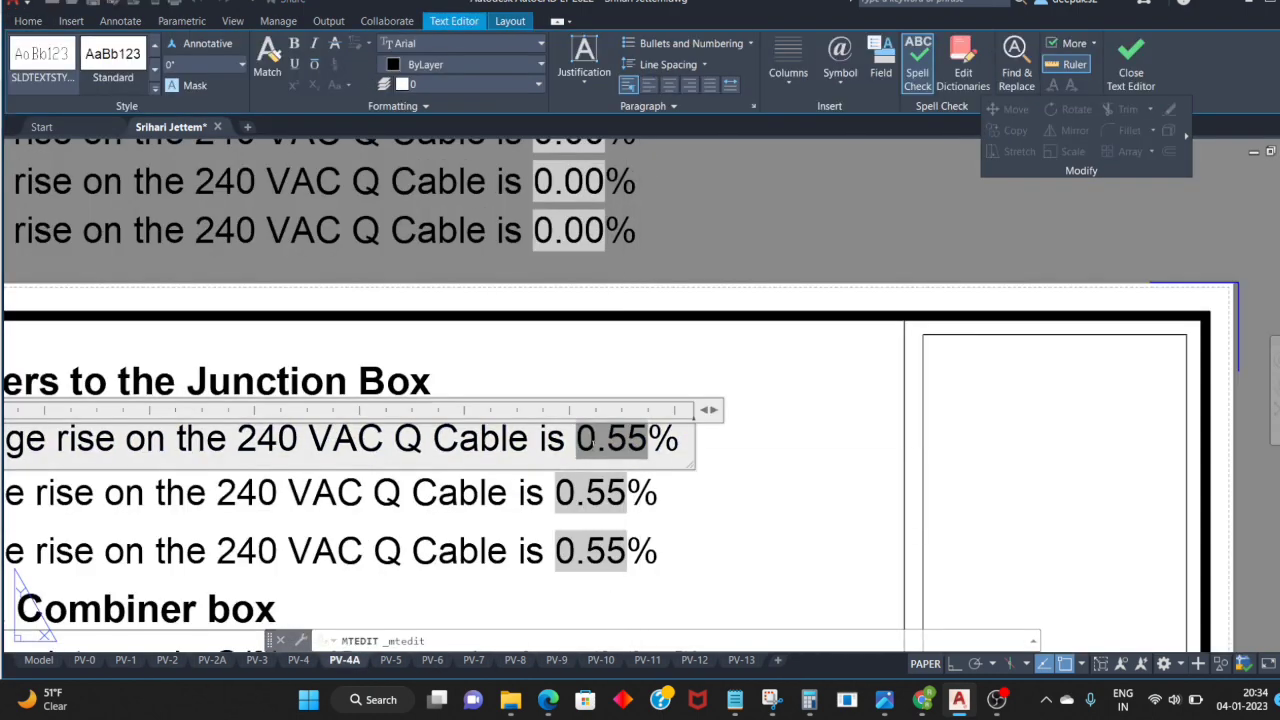
double_click(592, 446)
text(.)
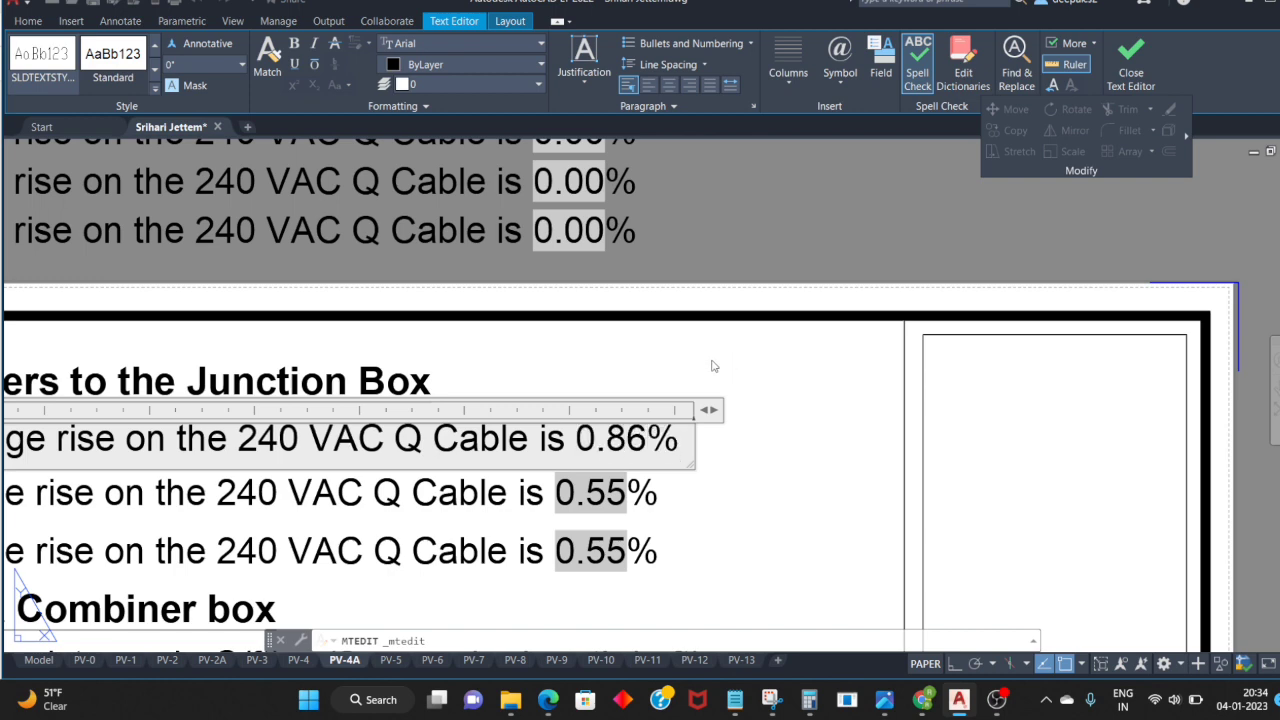
click(724, 450)
scroll(650, 450, down, 3)
scroll(636, 440, up, 3)
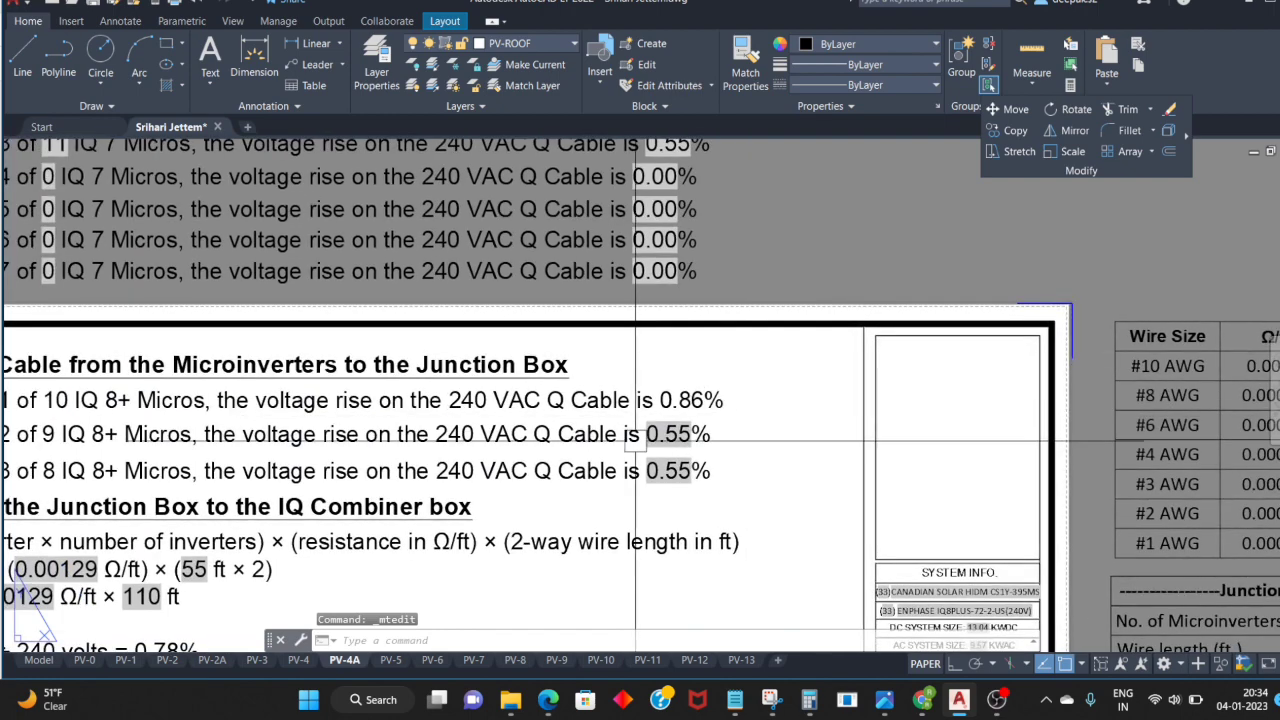
scroll(636, 440, down, 1)
scroll(610, 420, up, 1)
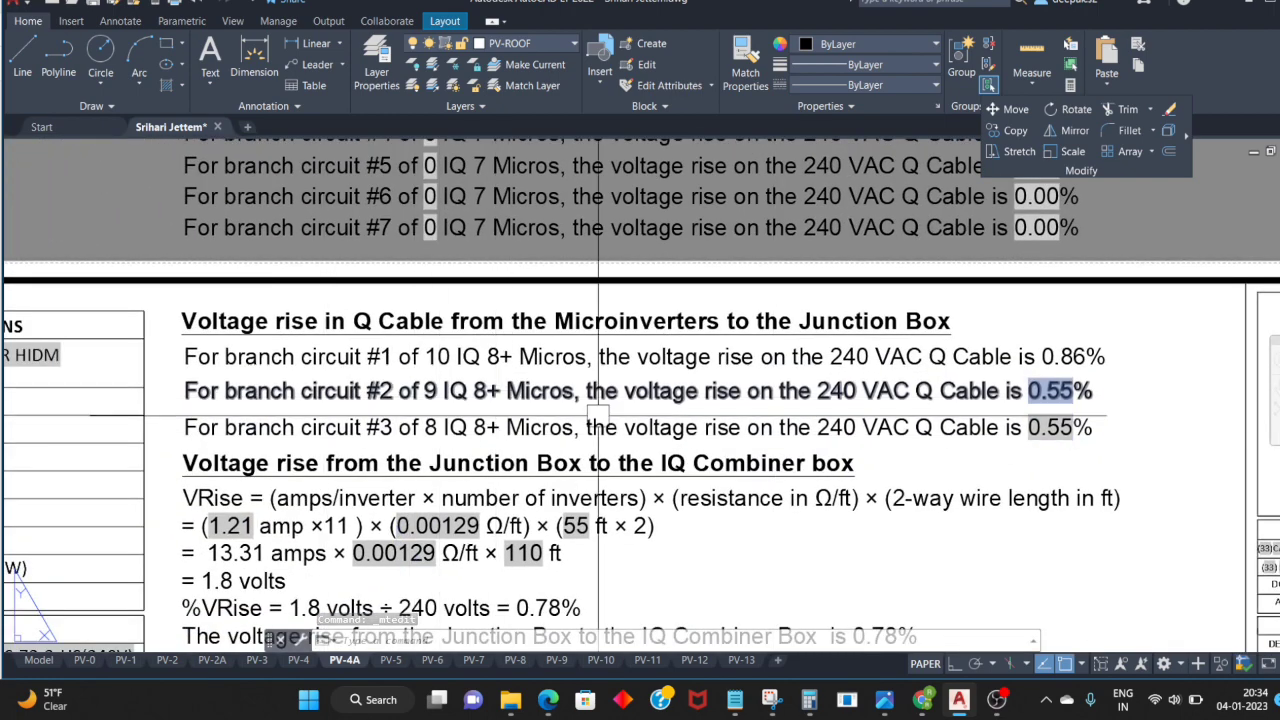
Step: Using Table 1.29, set branch circuits #2 and #3 to 0.70% and 0.56%
click(548, 700)
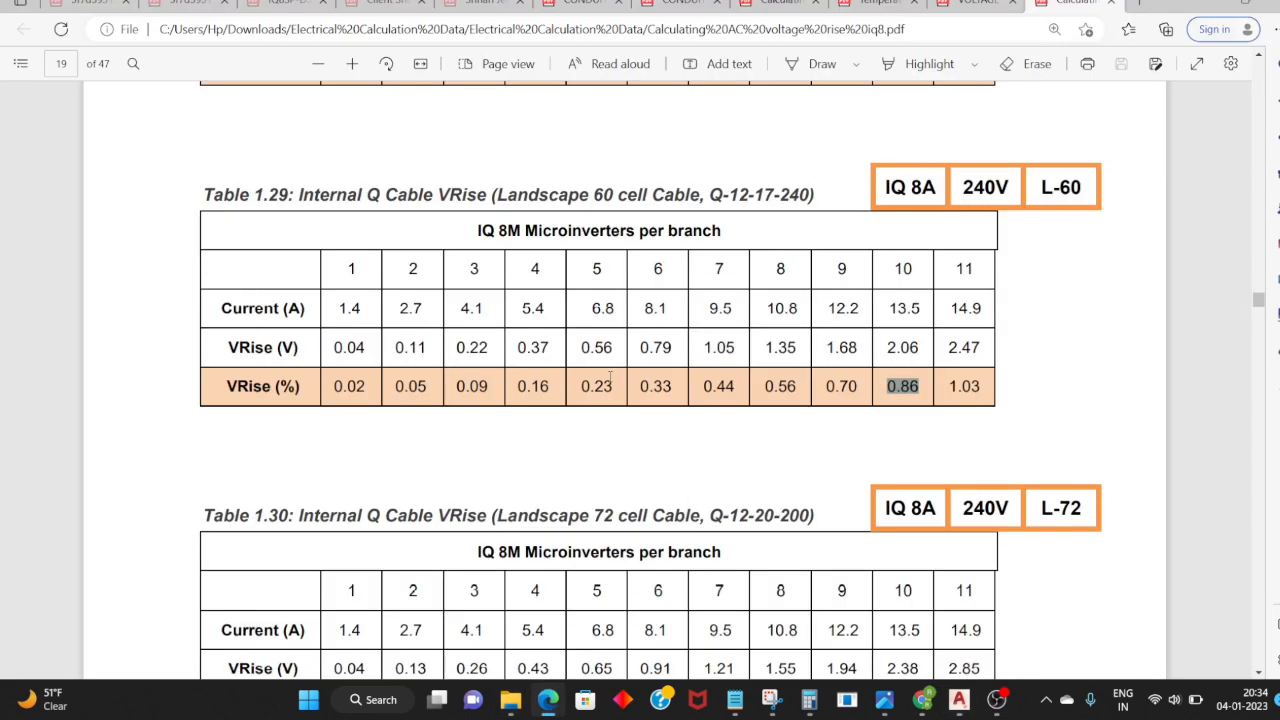
mouse_move(827, 347)
mouse_down()
mouse_move(858, 347)
mouse_move(858, 386)
mouse_up()
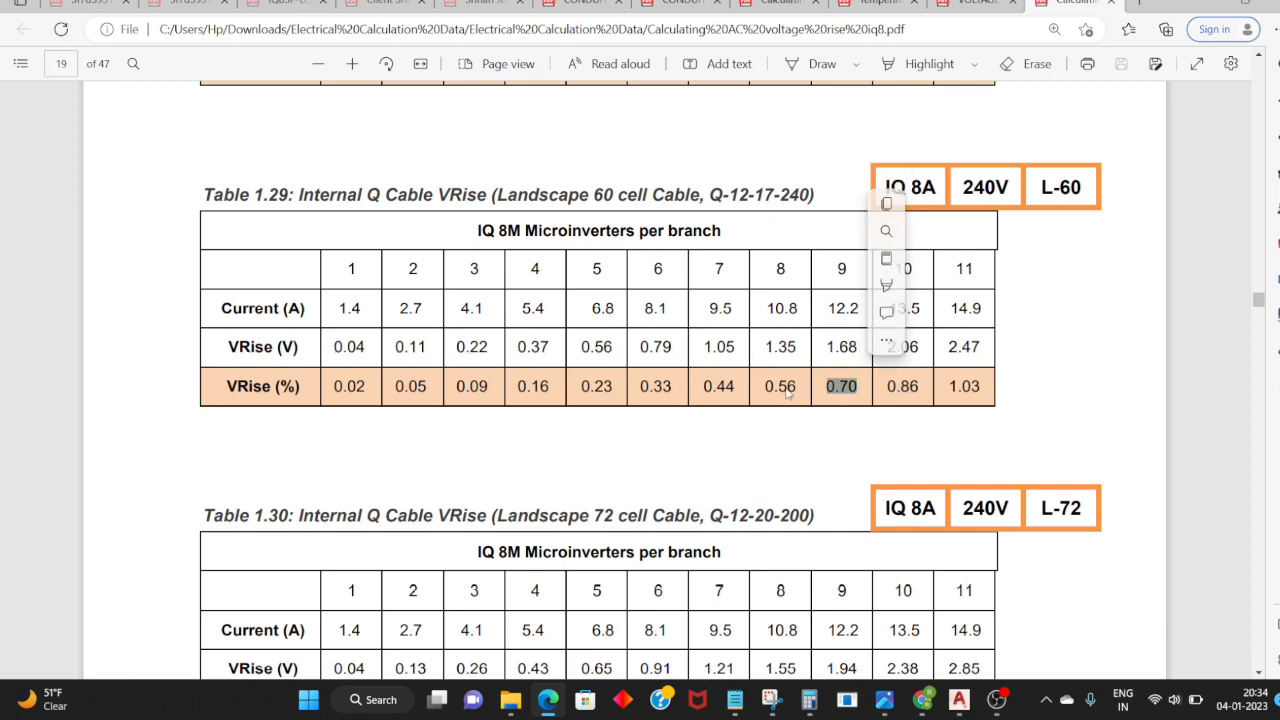
drag(764, 386, 800, 388)
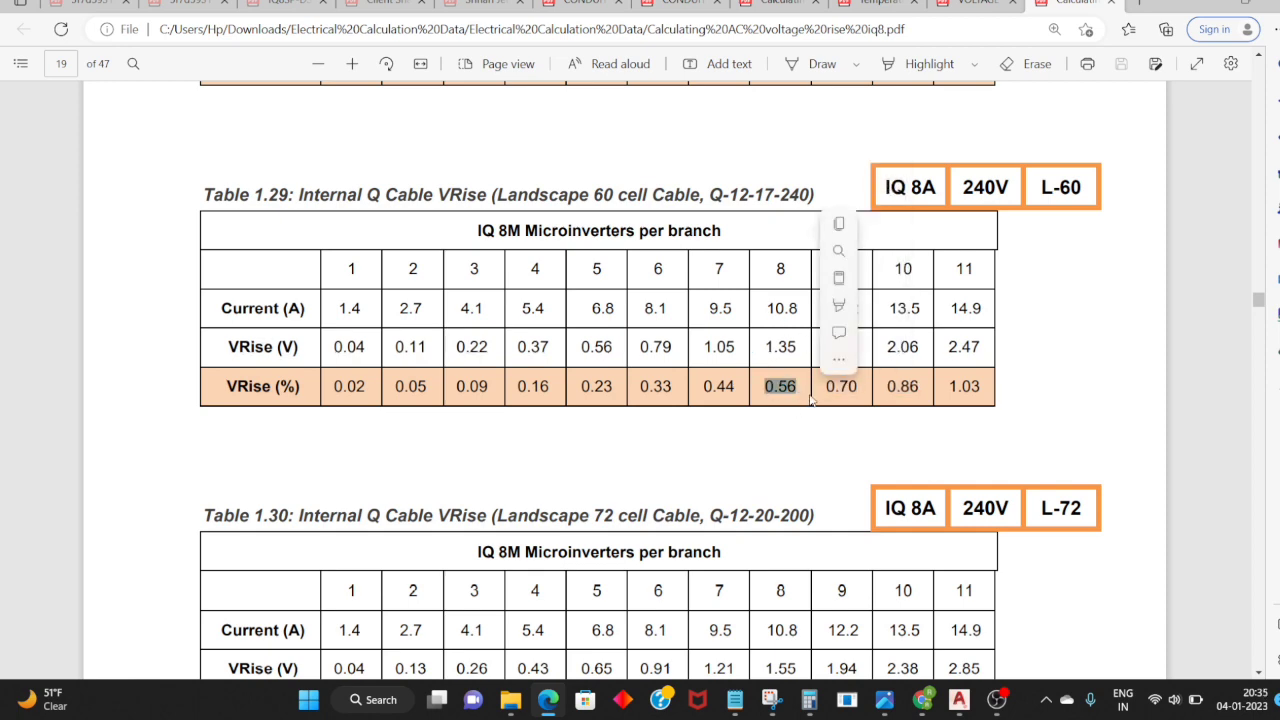
click(959, 700)
double_click(1165, 368)
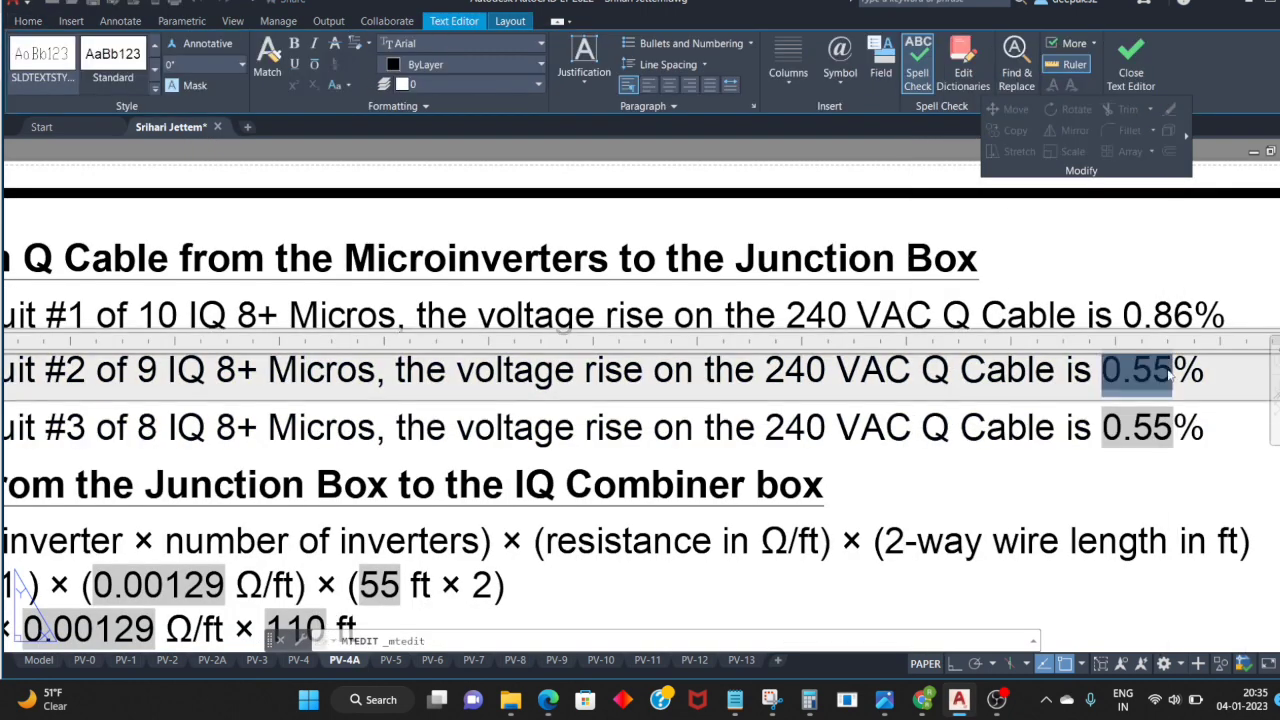
text(0.7)
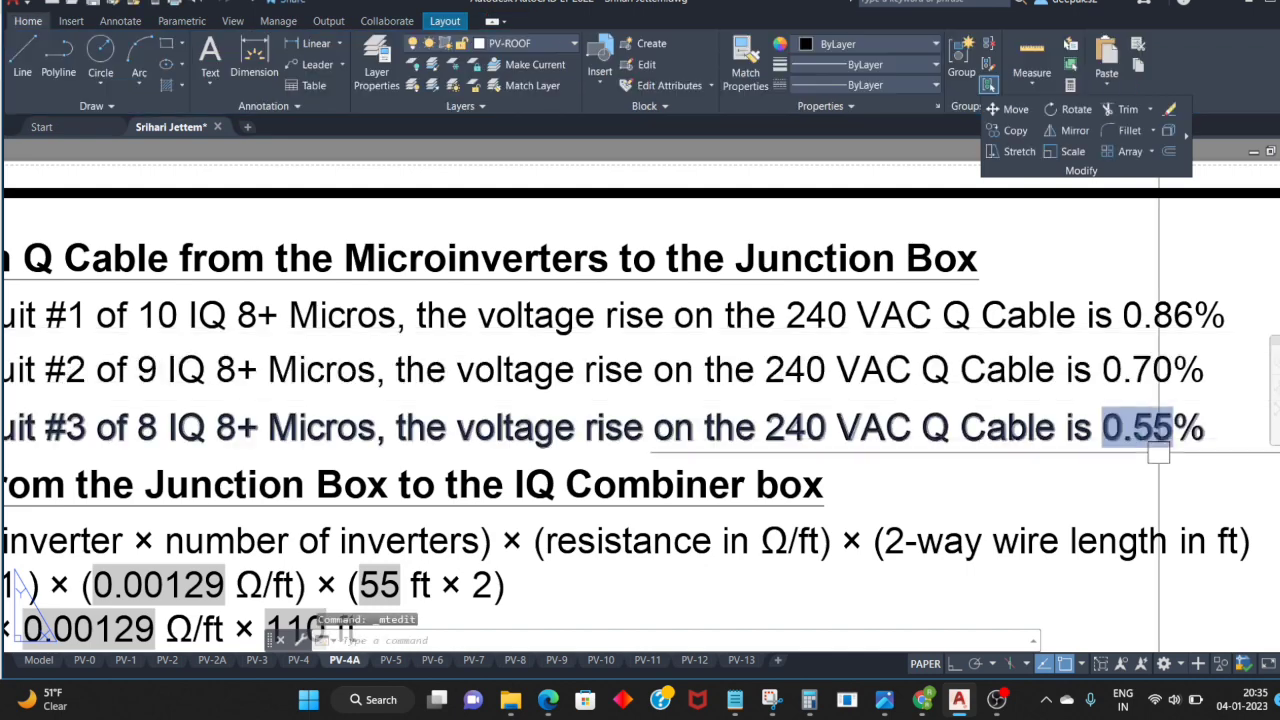
click(1136, 427)
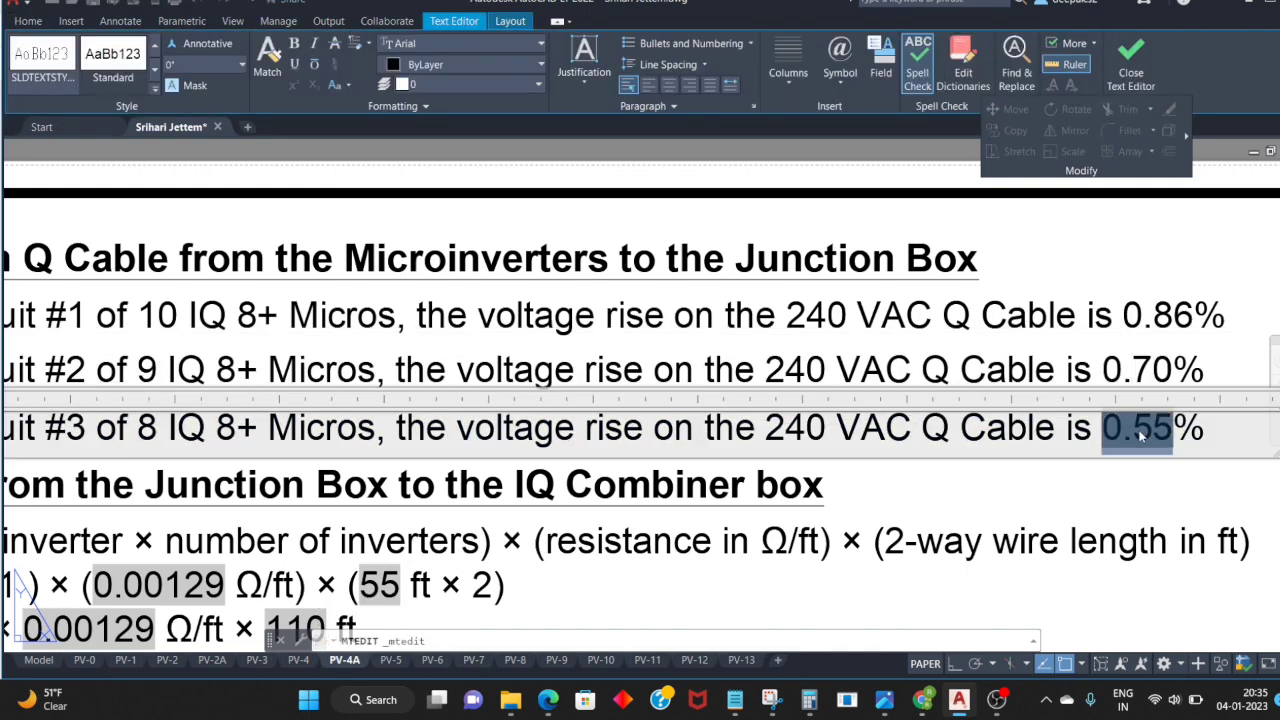
click(495, 368)
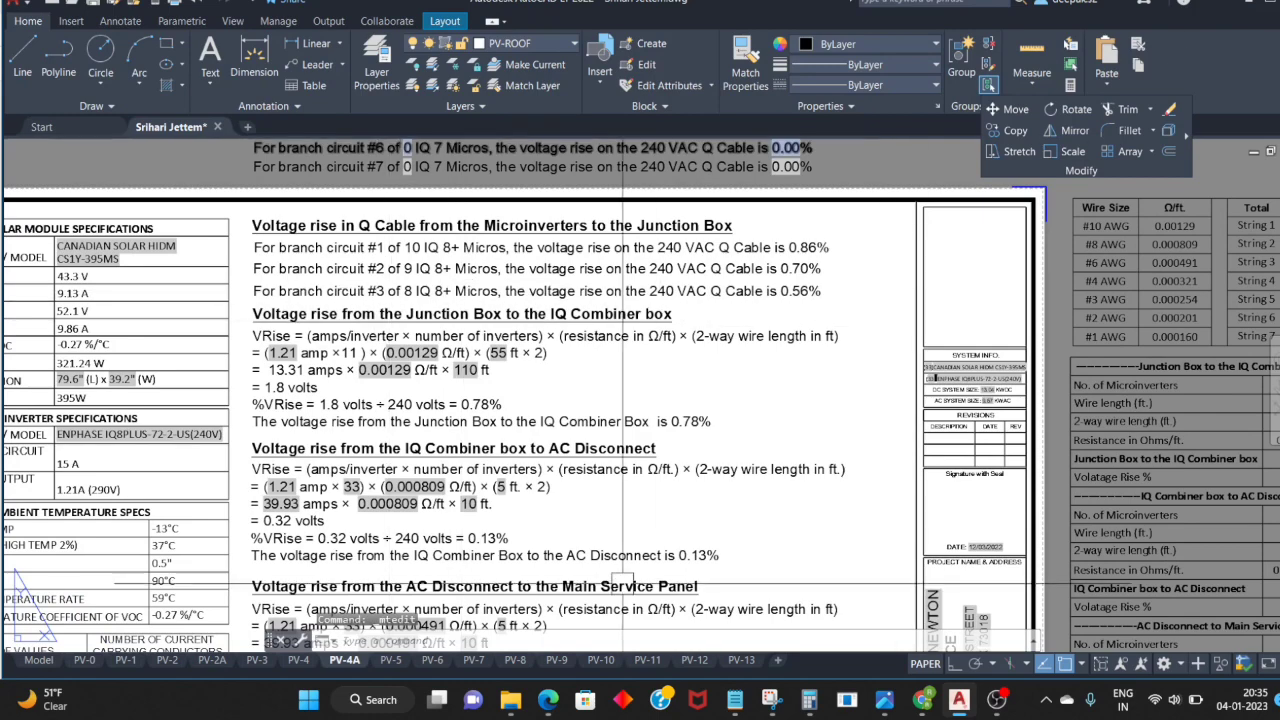
Step: Edit the Junction Box to IQ Combiner formula from '1.21 amp × 11' to '1.45 amp × 10'
middle_drag(422, 308, 476, 312)
scroll(344, 380, up, 2)
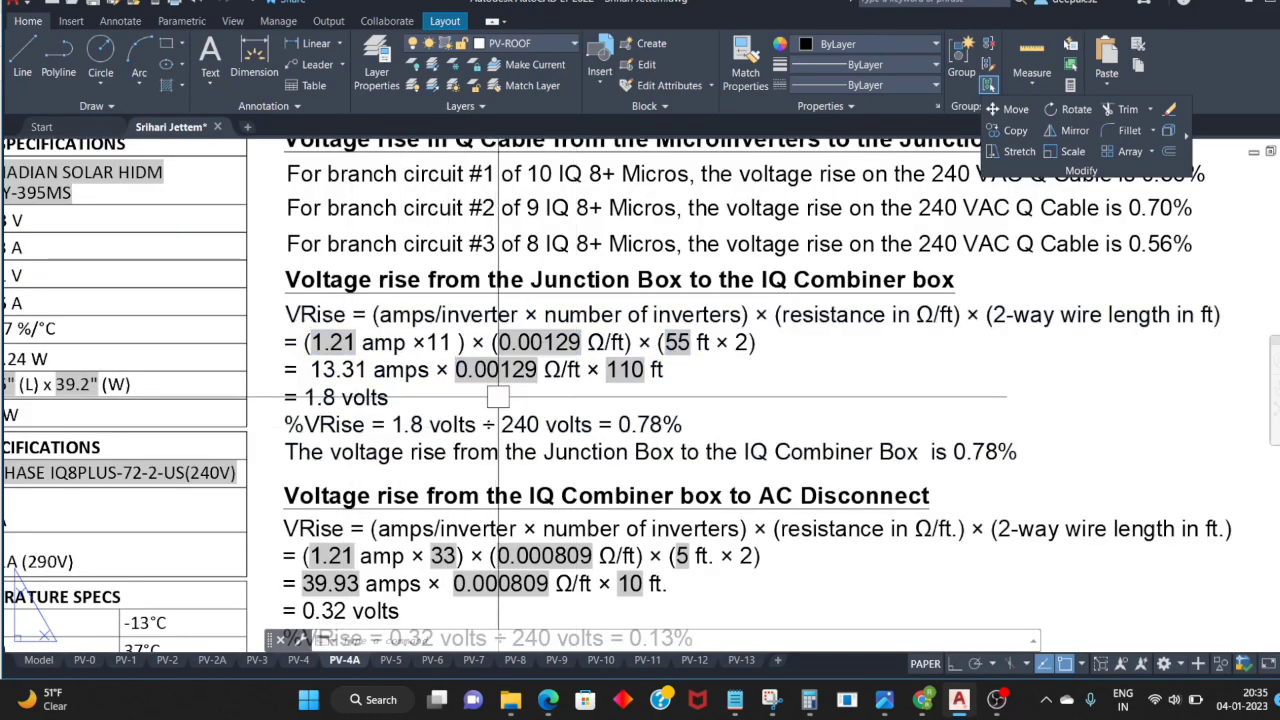
middle_drag(440, 383, 473, 405)
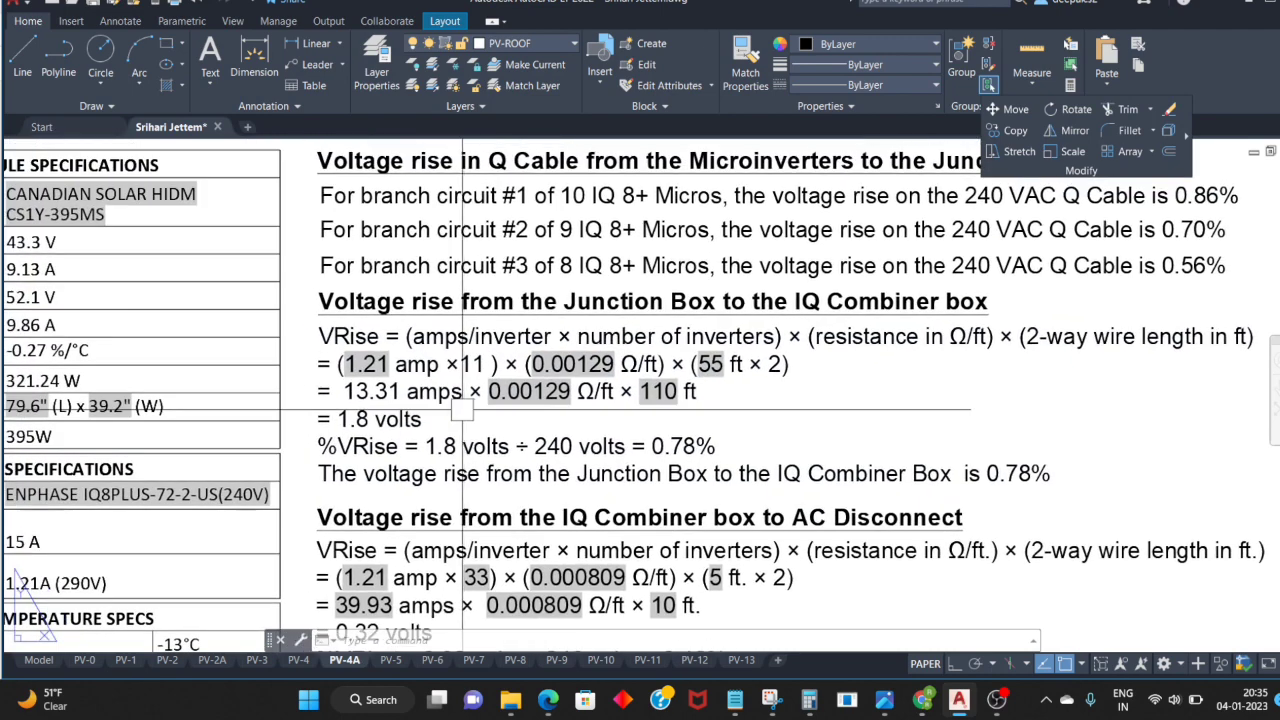
scroll(470, 365, up, 1)
double_click(455, 362)
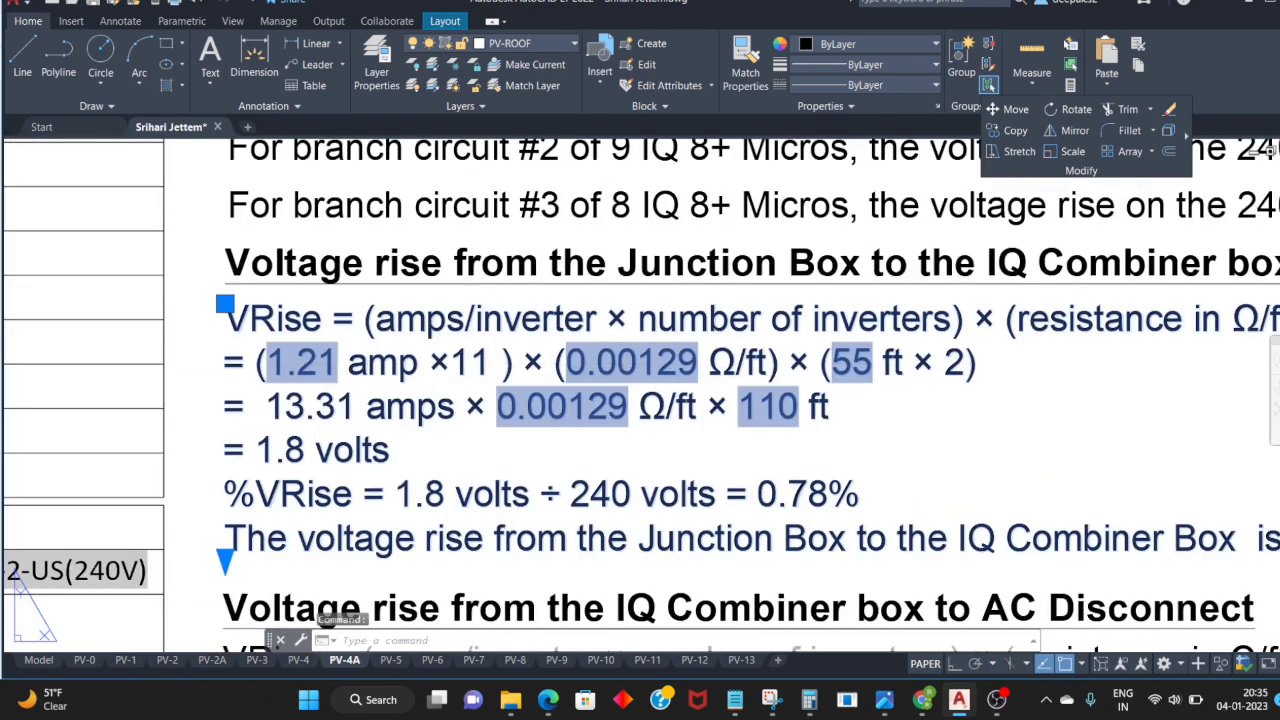
text(10)
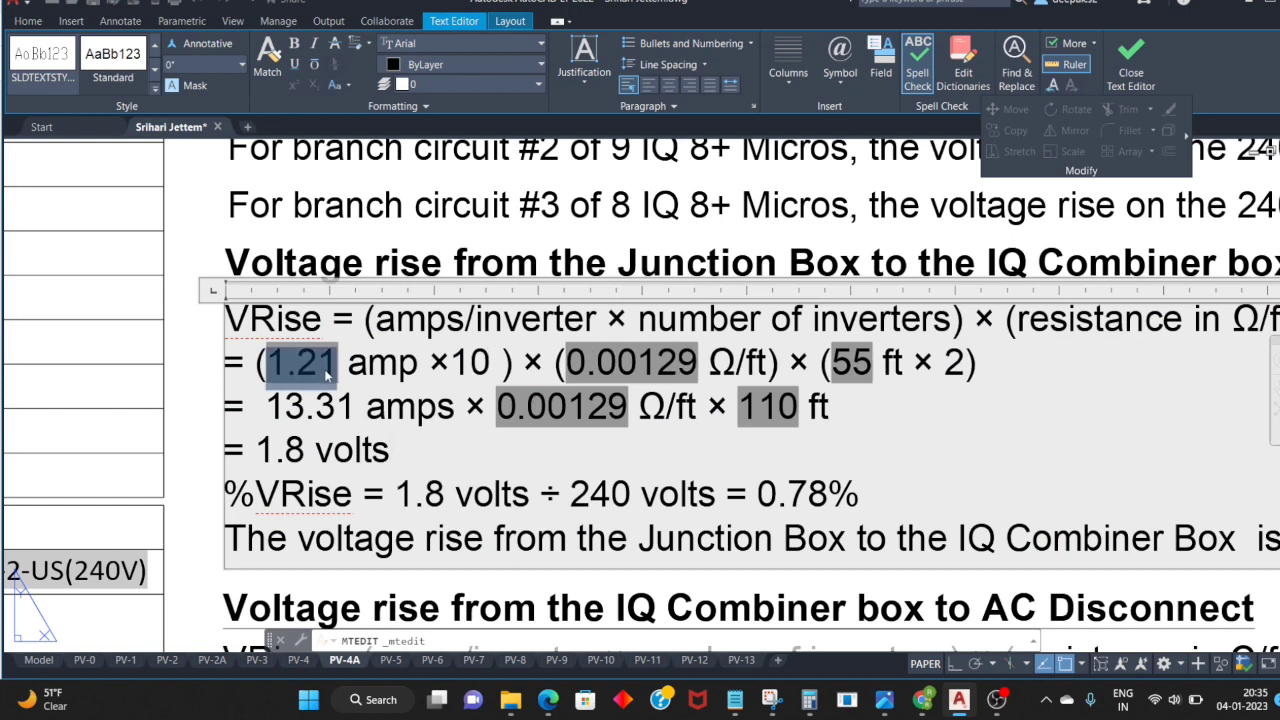
text(1.45)
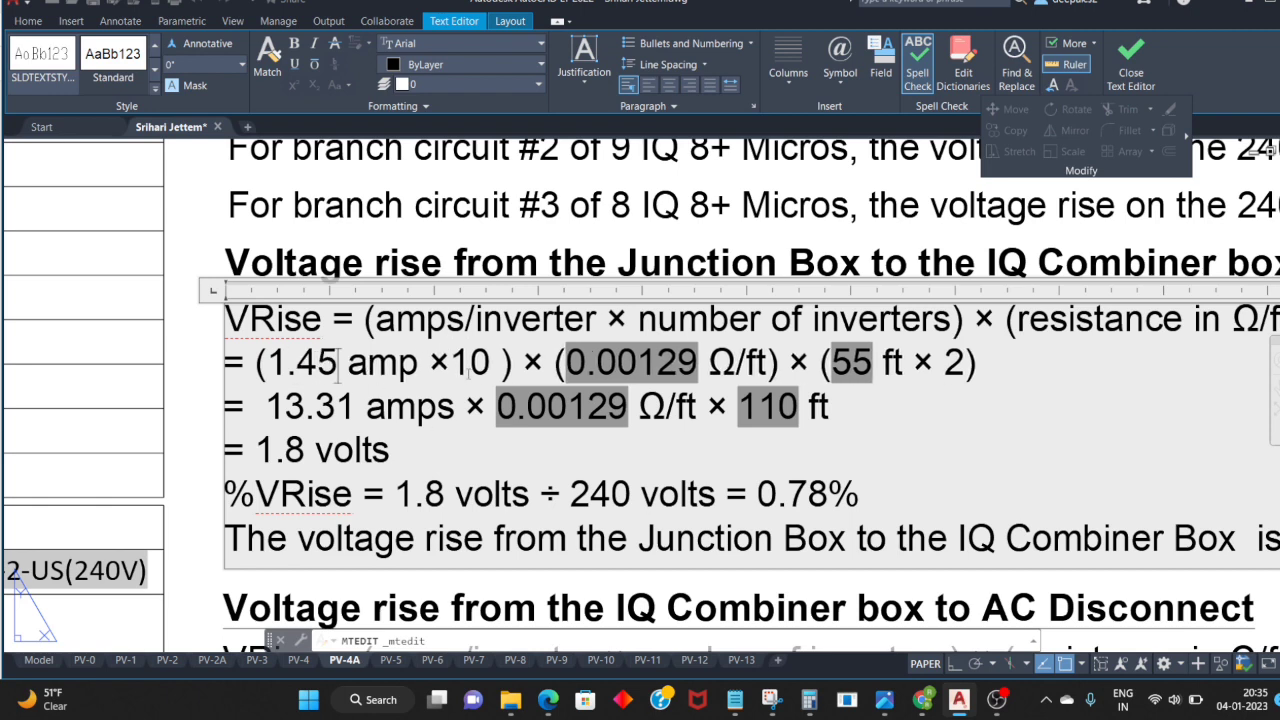
double_click(594, 366)
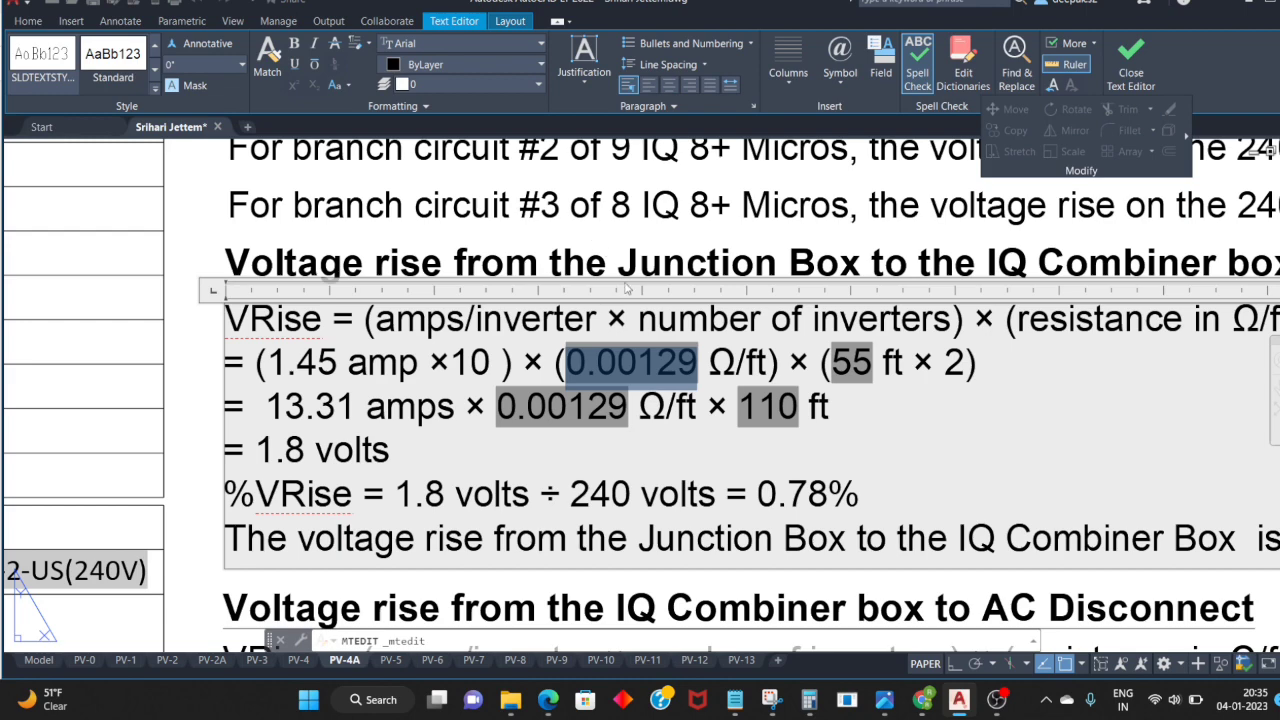
click(594, 250)
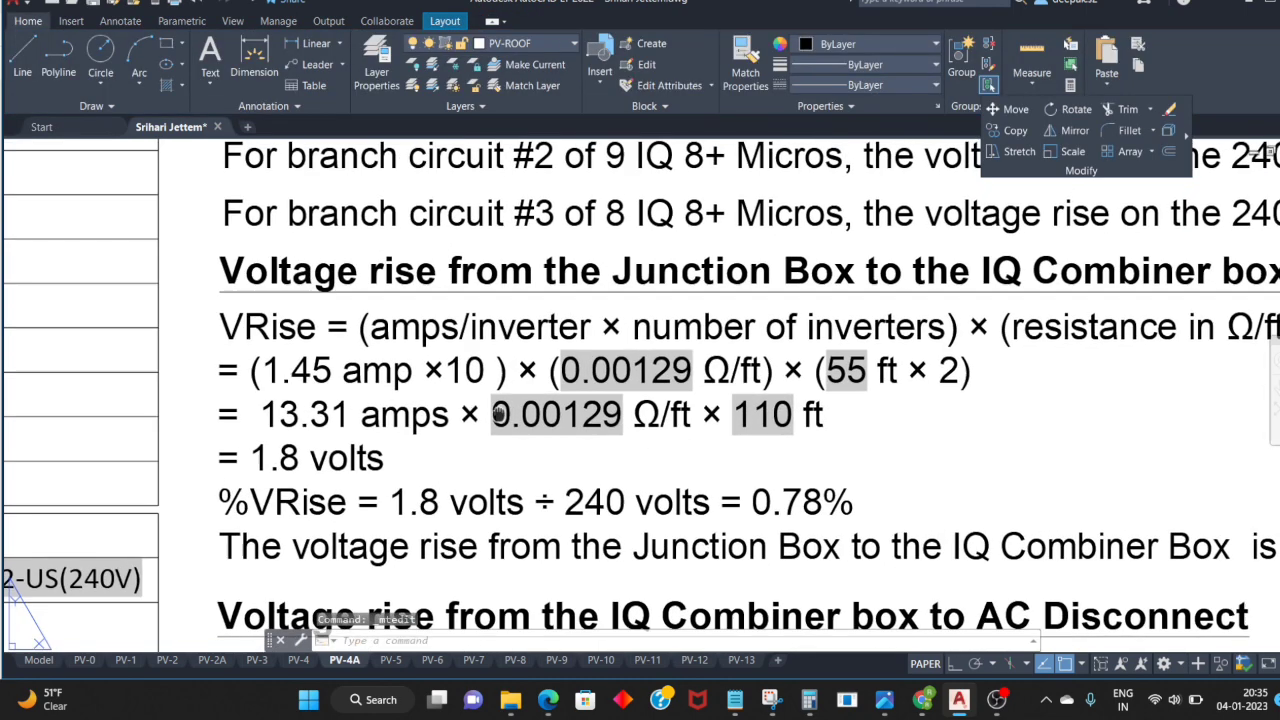
Step: Delete the stray '0.0' so the IQ Combiner to AC Disconnect resistance reads 0.000809 Ω/ft
scroll(485, 431, down, 2)
scroll(569, 408, down, 2)
scroll(569, 408, down, 1)
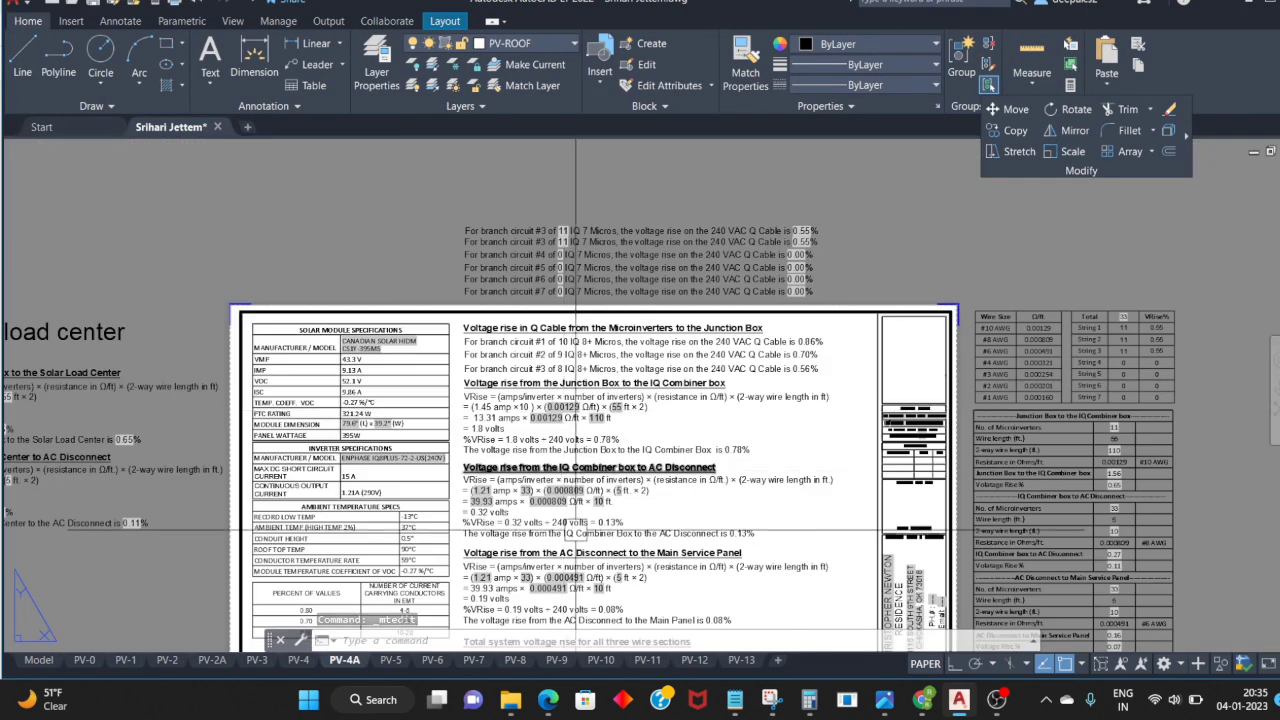
scroll(906, 515, up, 4)
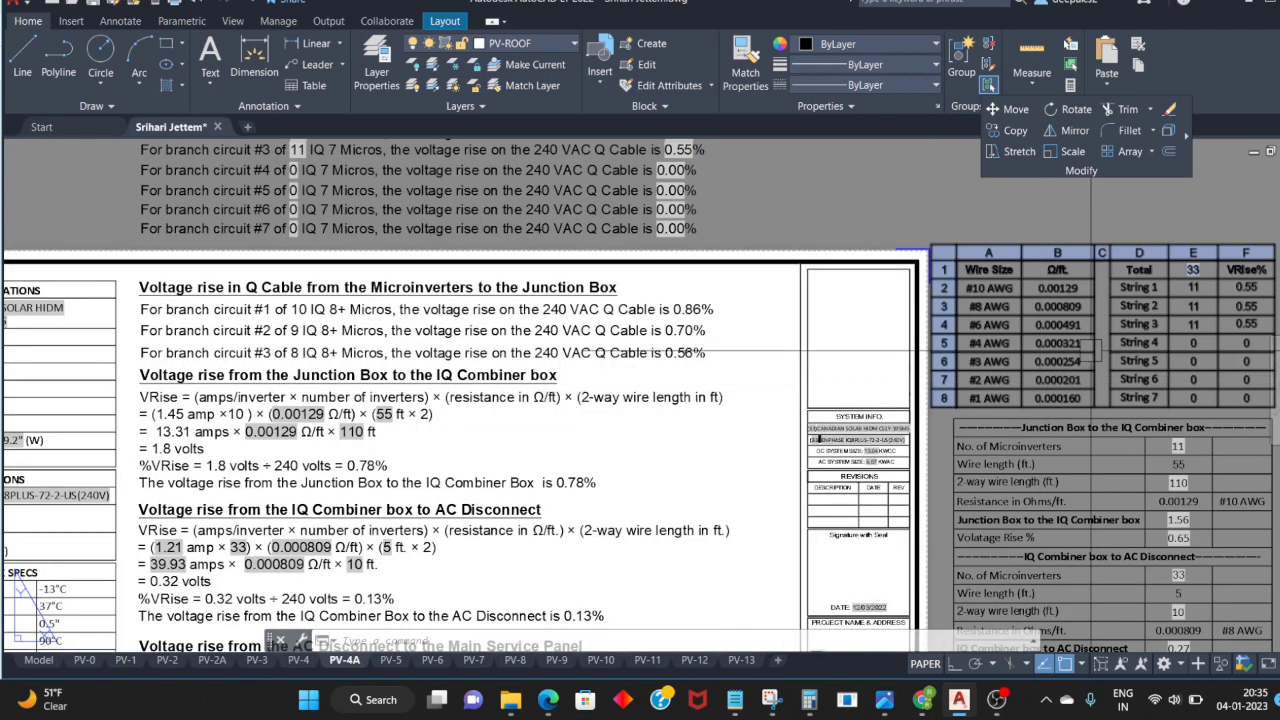
middle_drag(906, 515, 871, 442)
scroll(871, 445, down, 3)
scroll(608, 409, up, 2)
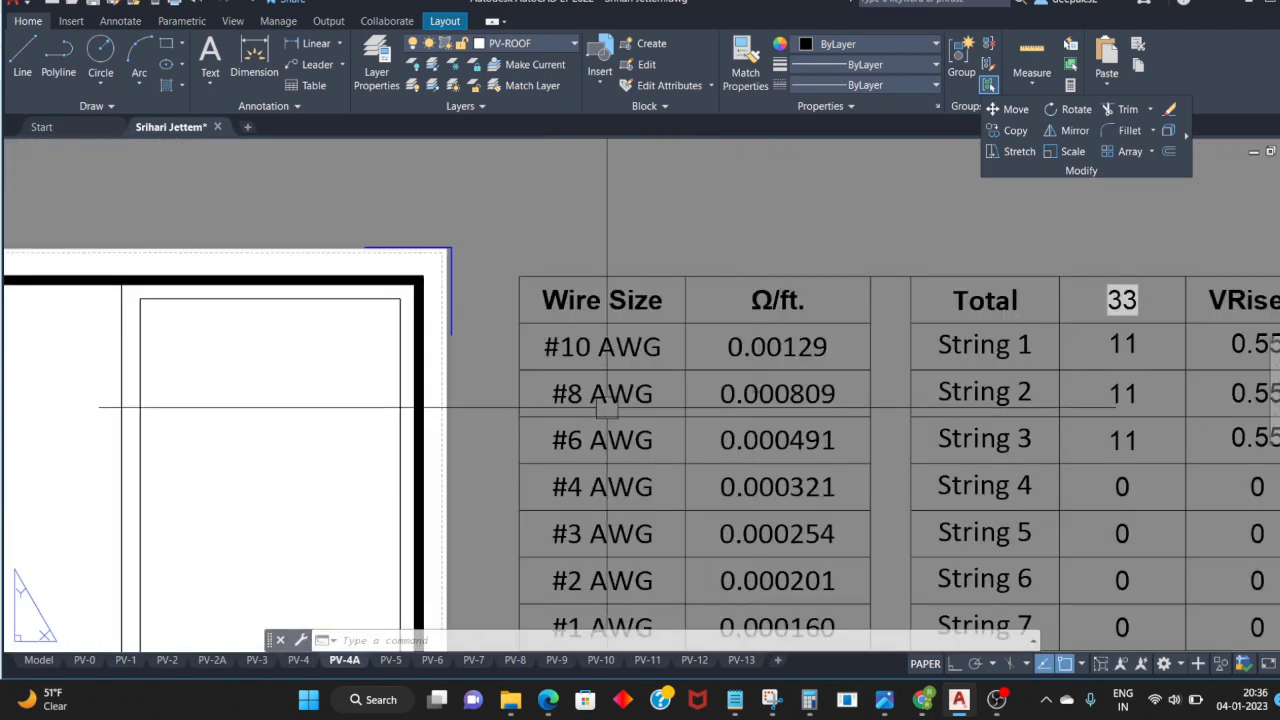
scroll(586, 289, down, 1)
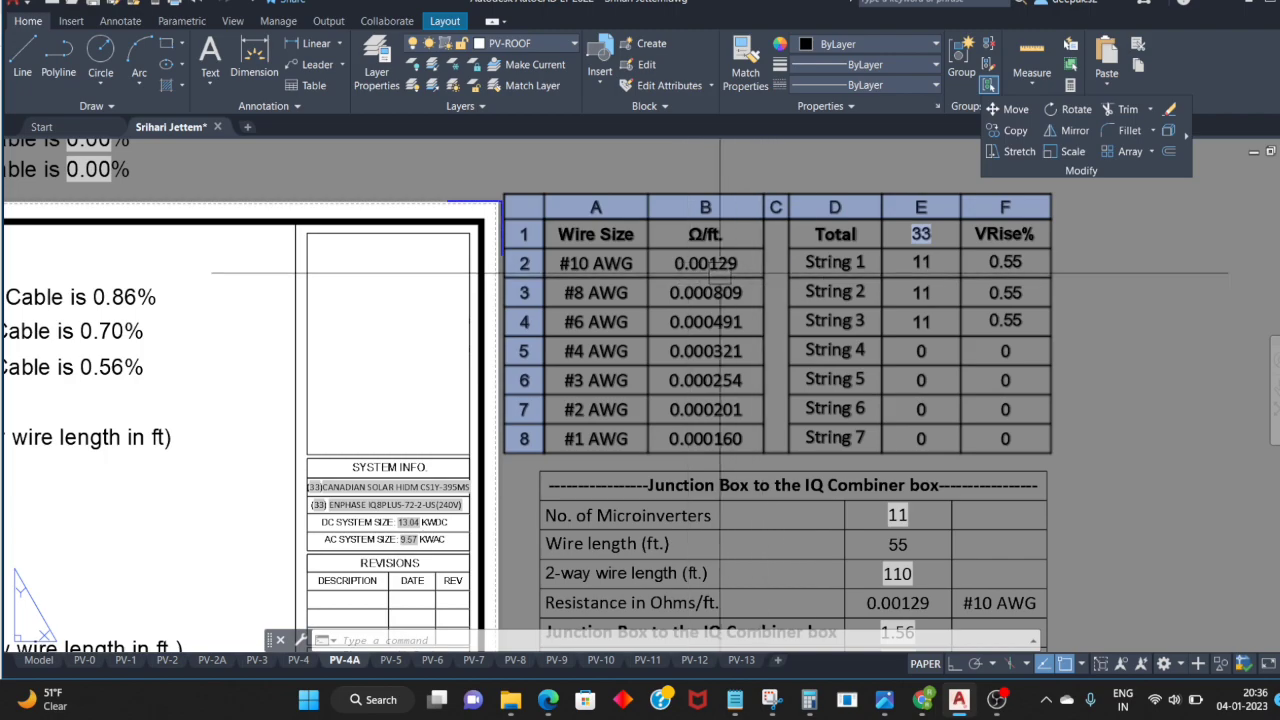
middle_drag(698, 306, 950, 160)
scroll(412, 450, up, 2)
scroll(412, 450, up, 2)
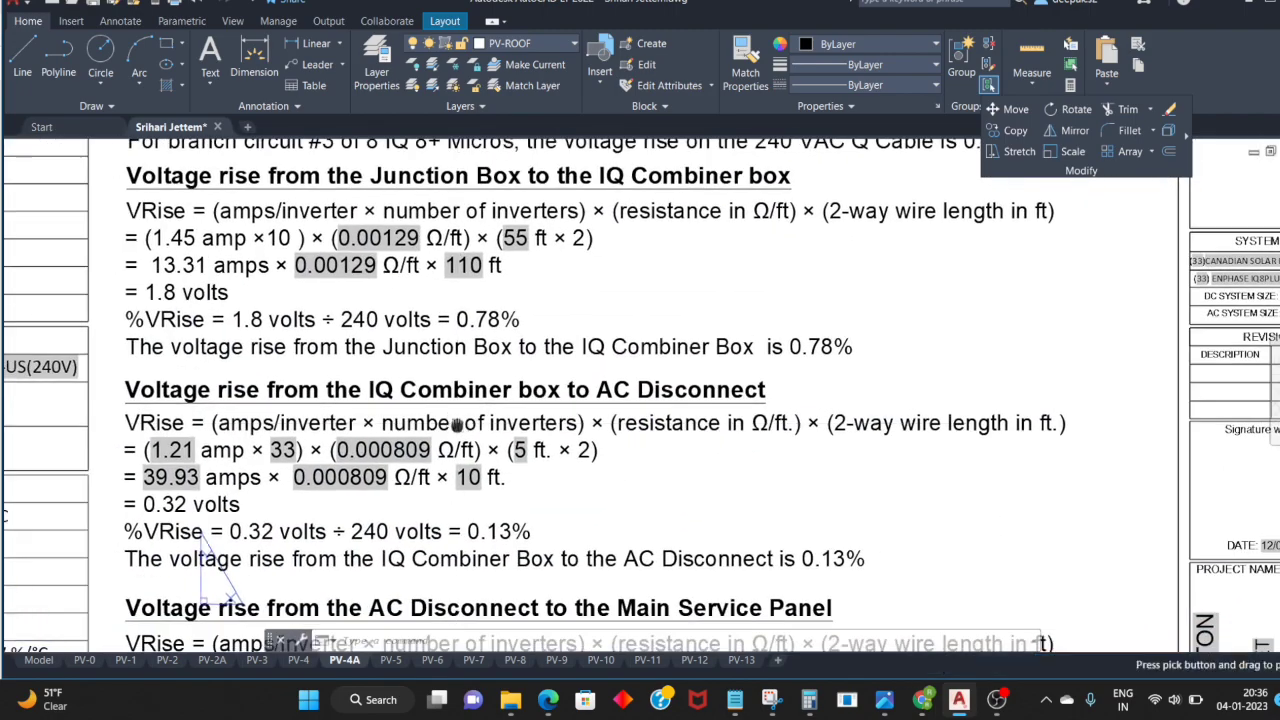
scroll(412, 450, up, 2)
click(412, 450)
middle_drag(412, 450, 645, 415)
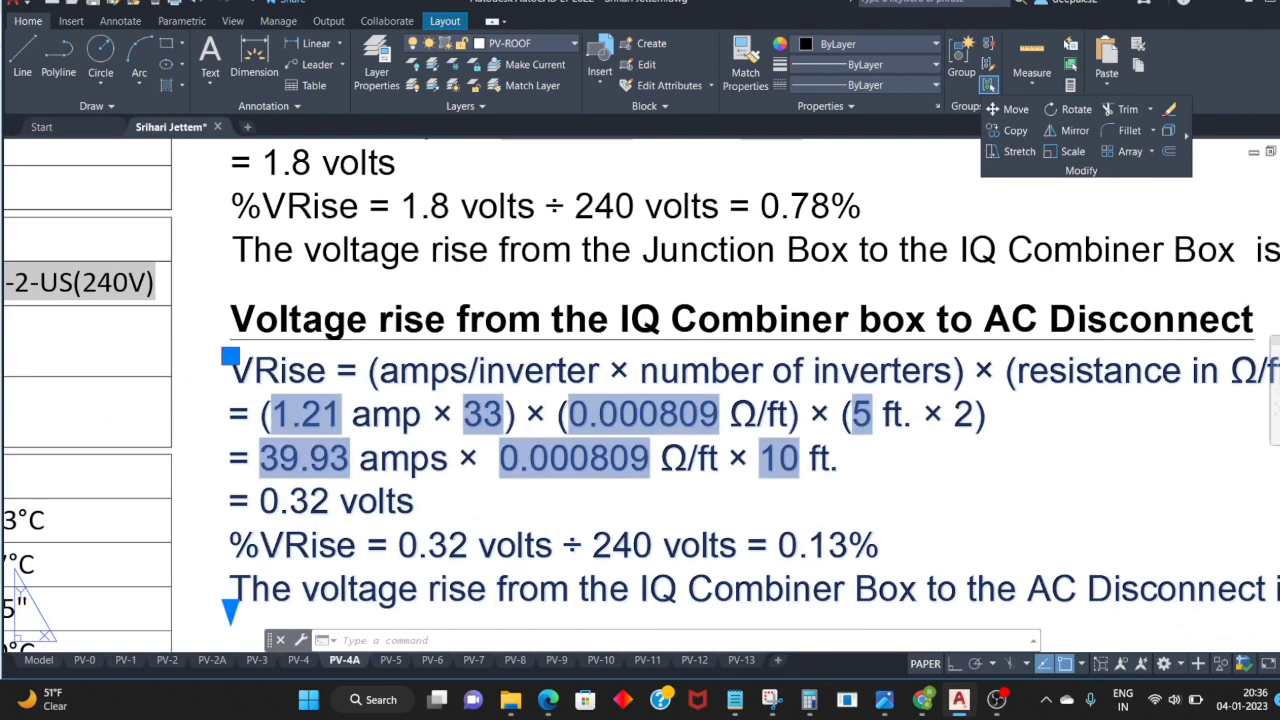
double_click(645, 415)
text(0.0)
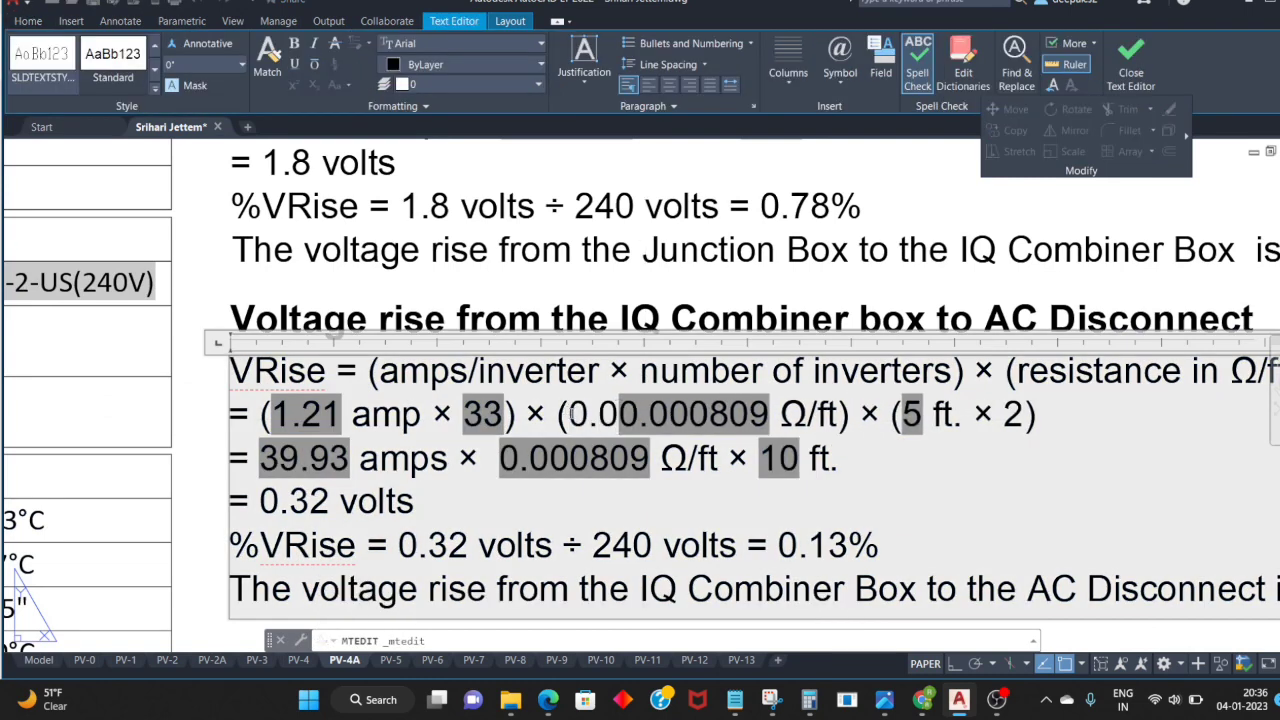
key(BackSpace)
key(BackSpace)
key(BackSpace)
key(Escape)
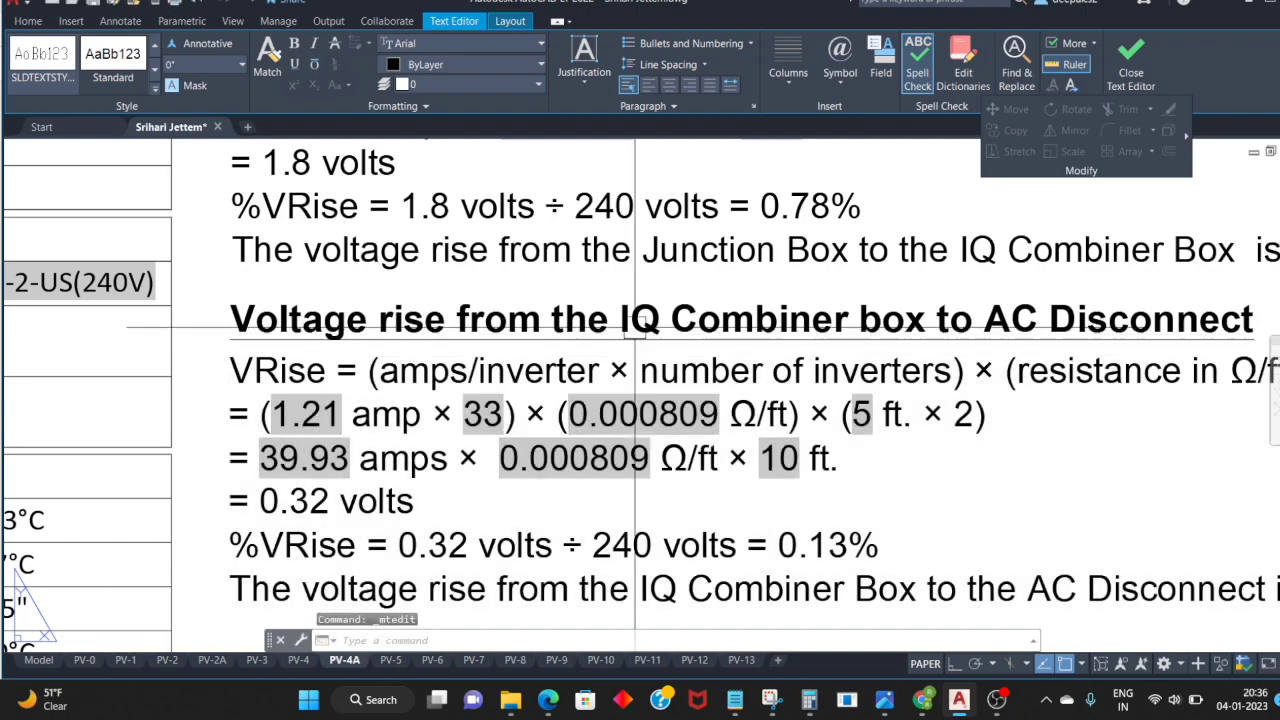
Step: Zoom over to the Junction Box calculation on PV-4A
scroll(500, 360, down, 3)
scroll(500, 360, up, 4)
scroll(500, 360, up, 2)
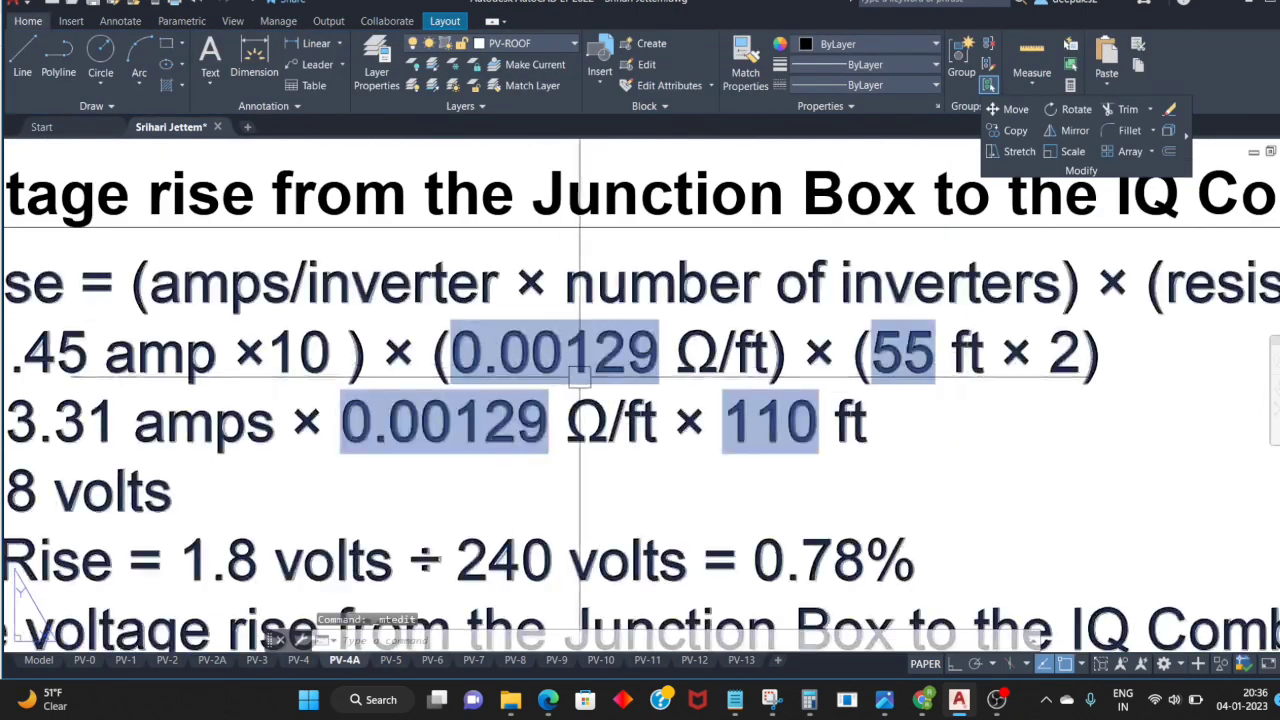
scroll(656, 389, down, 2)
scroll(806, 350, up, 2)
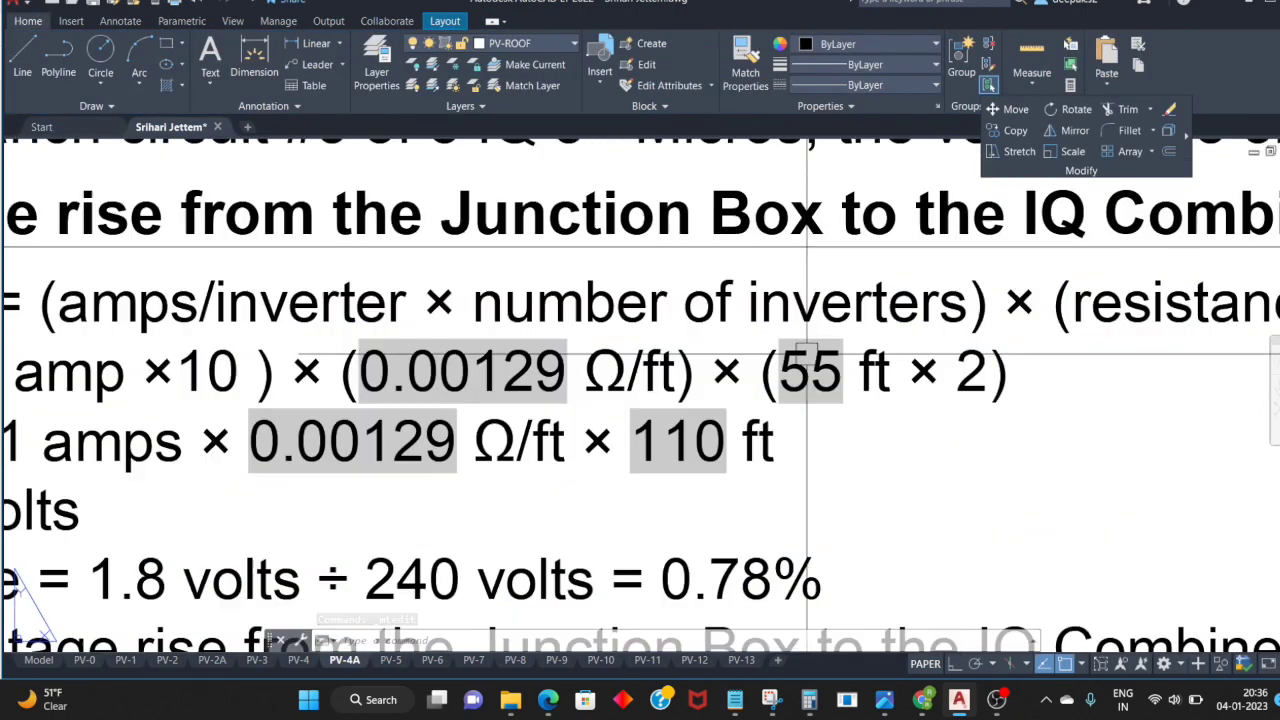
scroll(808, 370, down, 2)
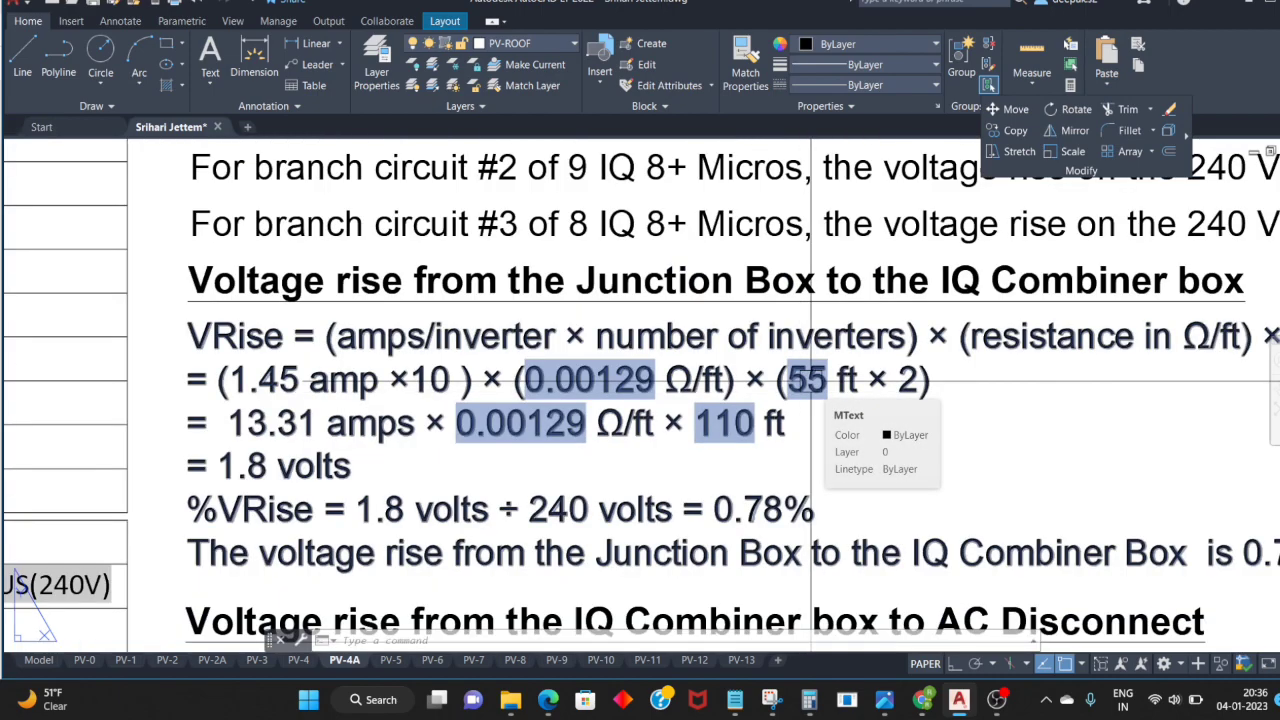
scroll(810, 380, down, 2)
scroll(760, 437, down, 1)
scroll(760, 437, up, 2)
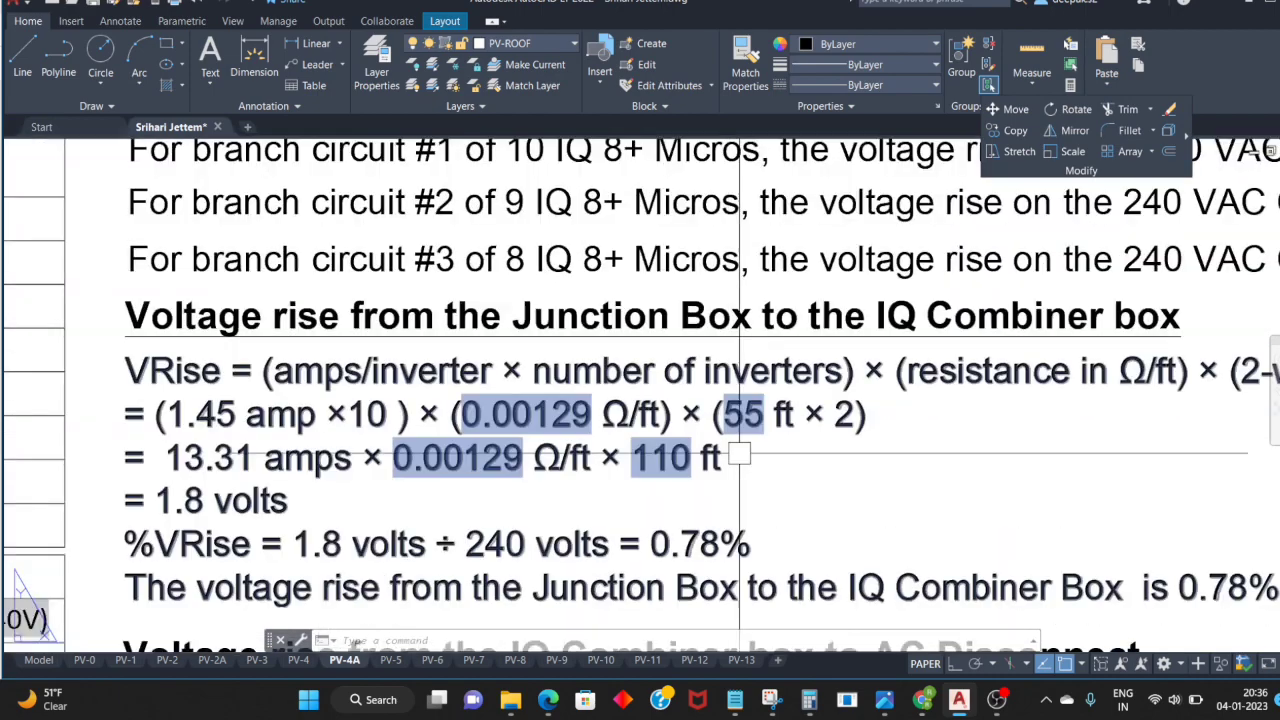
scroll(754, 422, down, 1)
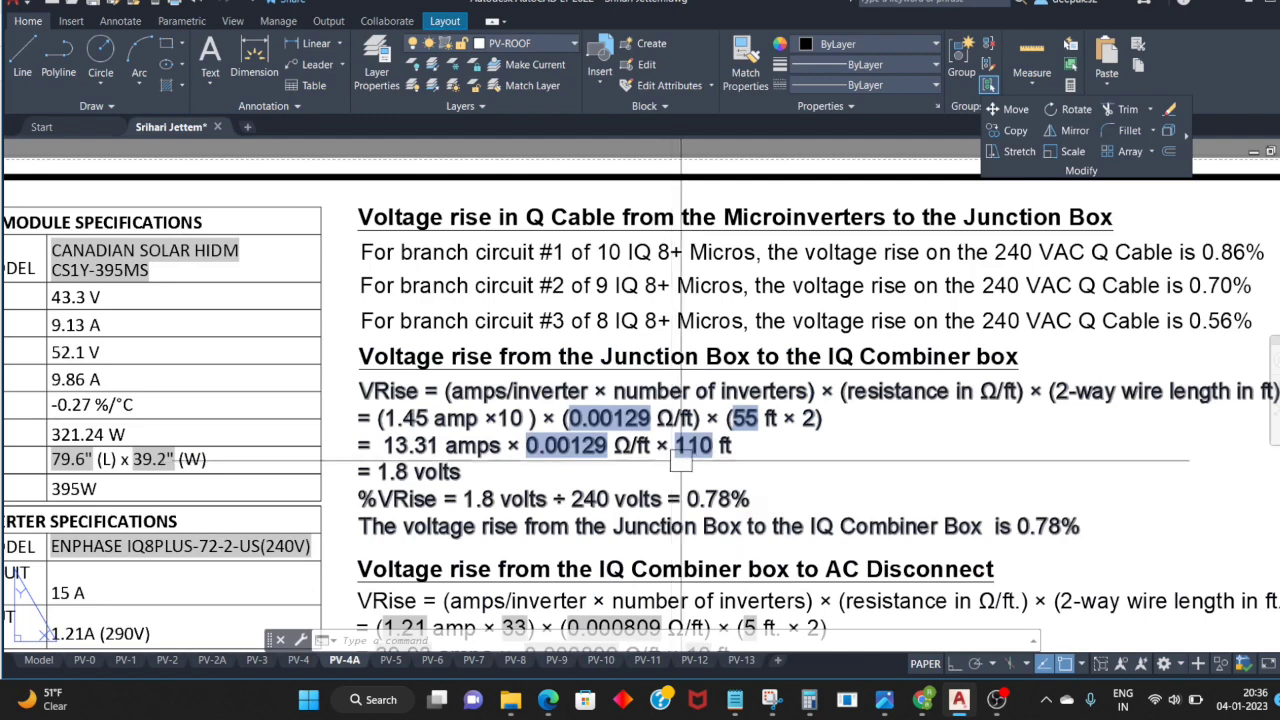
scroll(272, 568, up, 1)
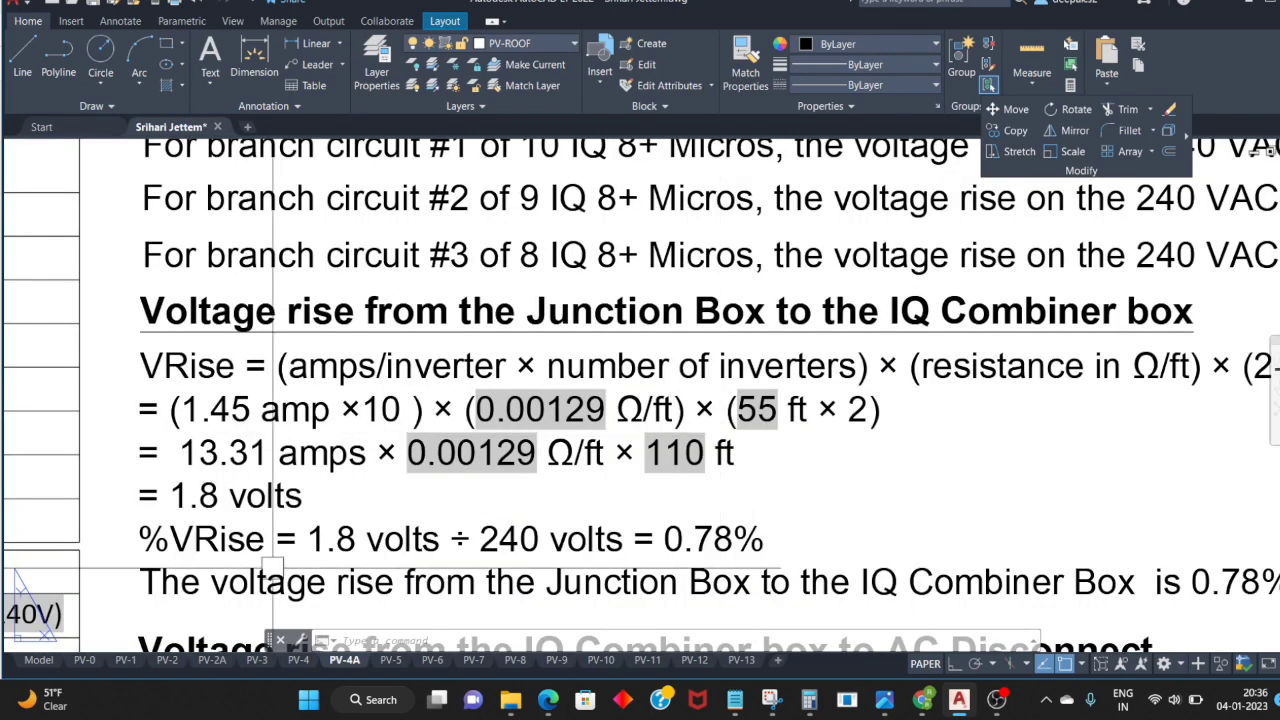
Step: Check the Junction Box wire length in the PV-4 conductor table
click(300, 661)
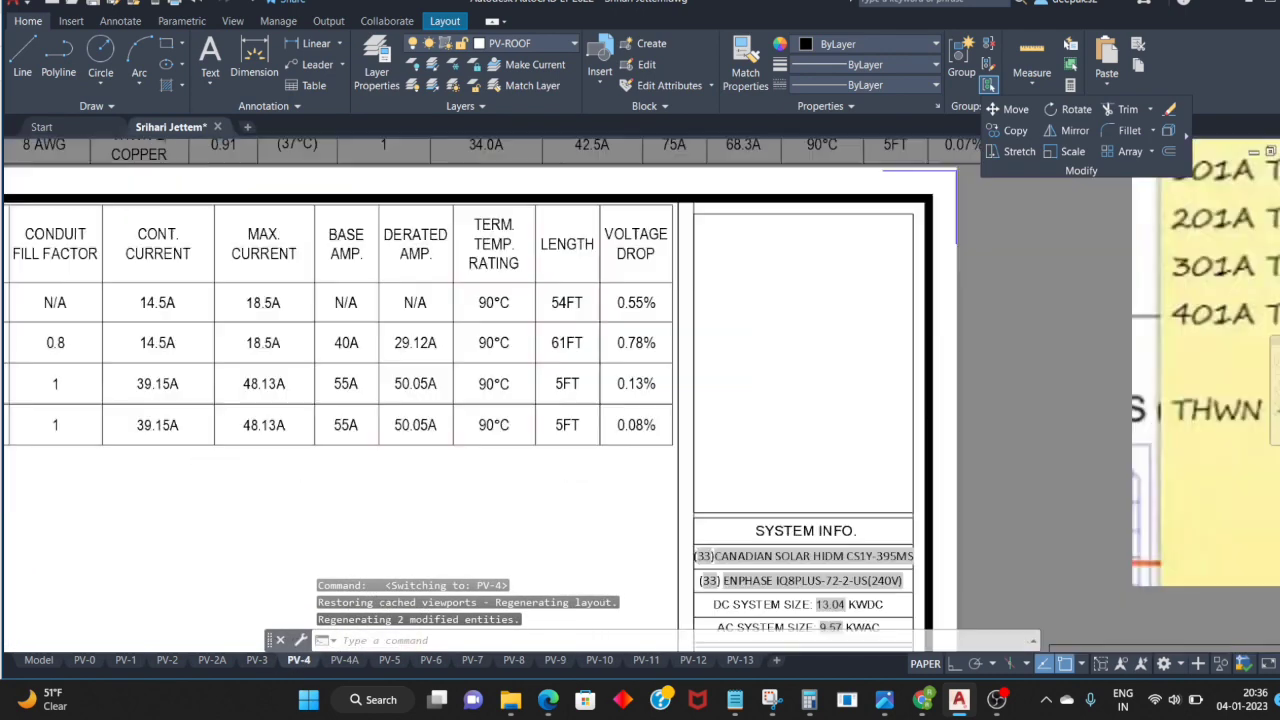
scroll(549, 365, up, 2)
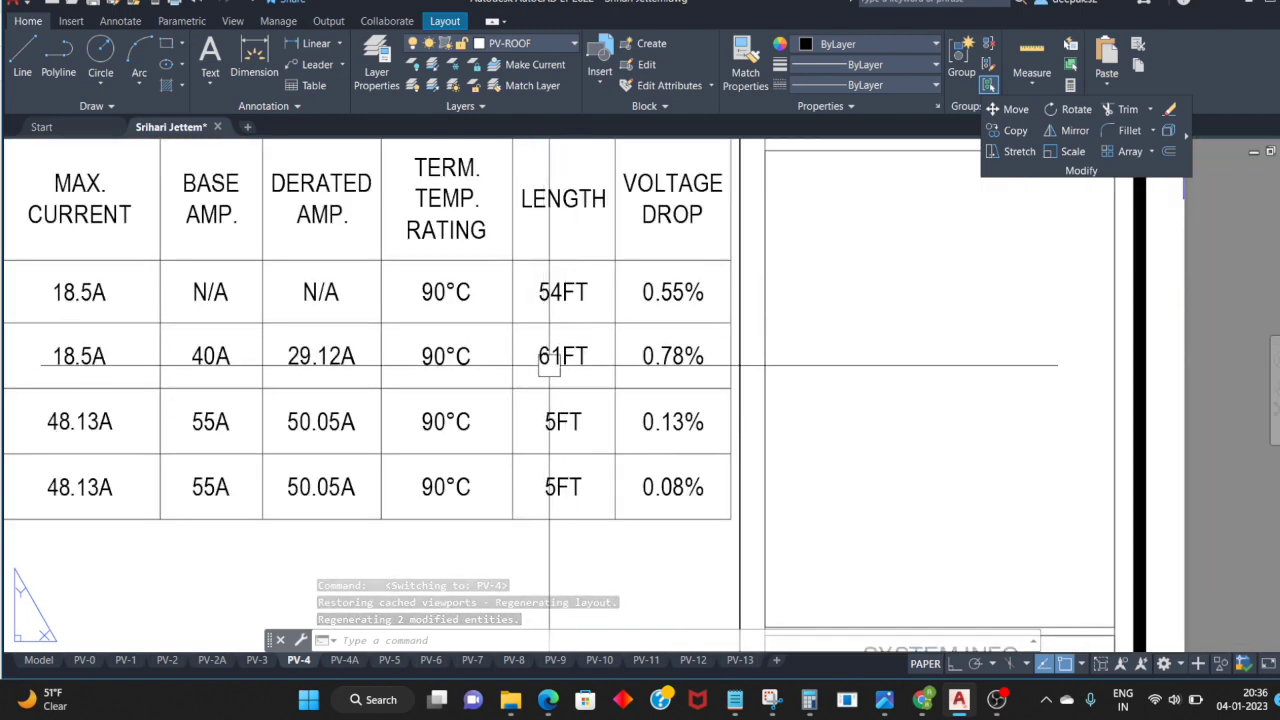
scroll(549, 365, down, 2)
scroll(549, 365, down, 2)
scroll(593, 400, up, 4)
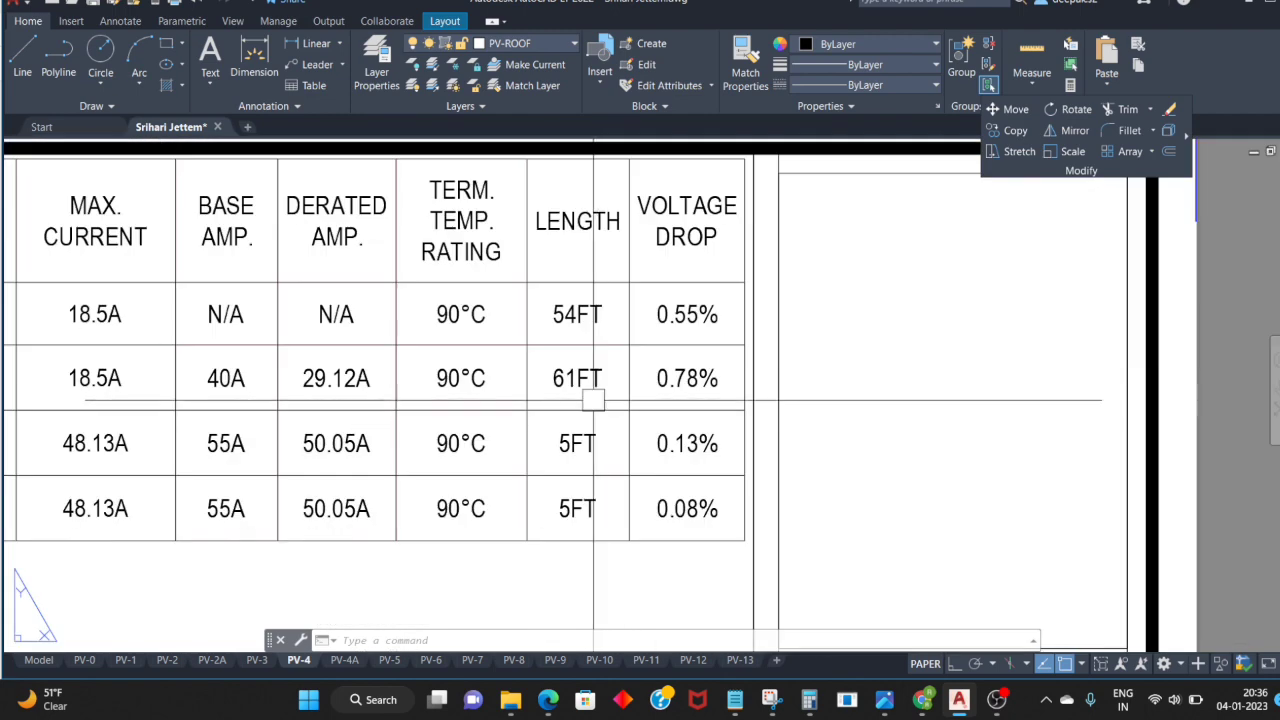
Step: On PV-4A, change the Junction Box length from 55 ft to 61 ft, then bring up Calculator
click(346, 661)
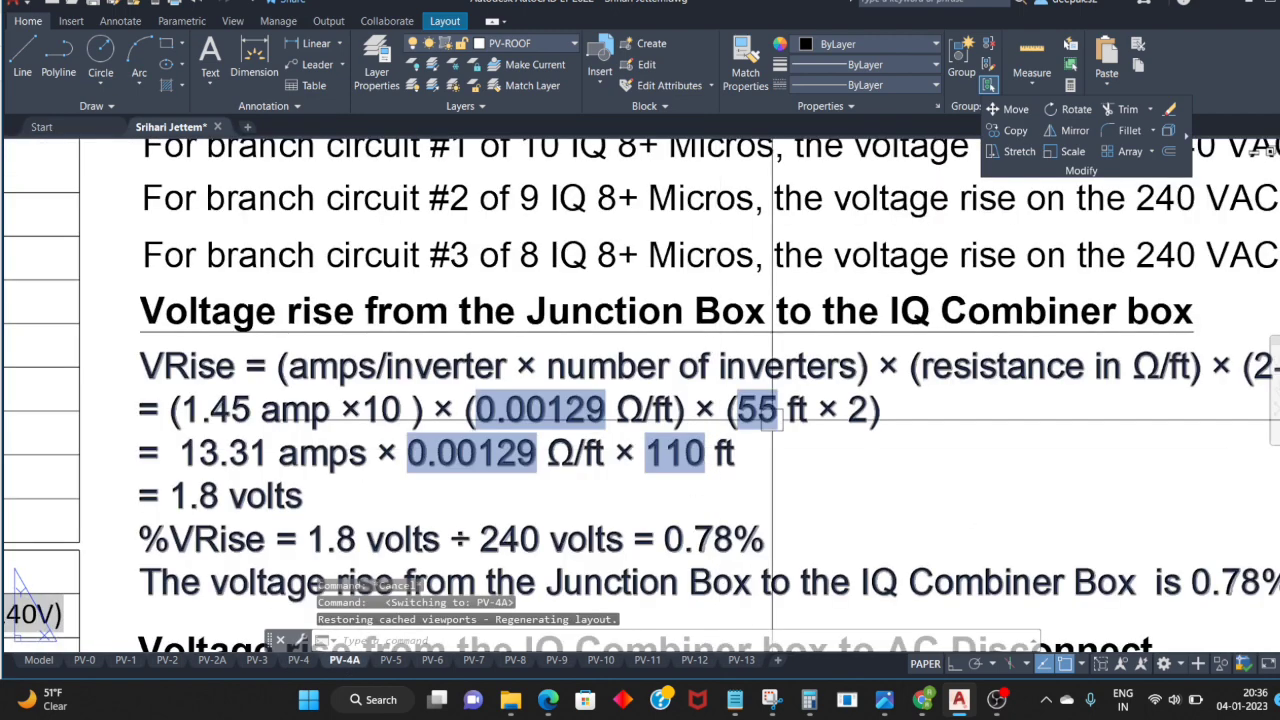
double_click(775, 410)
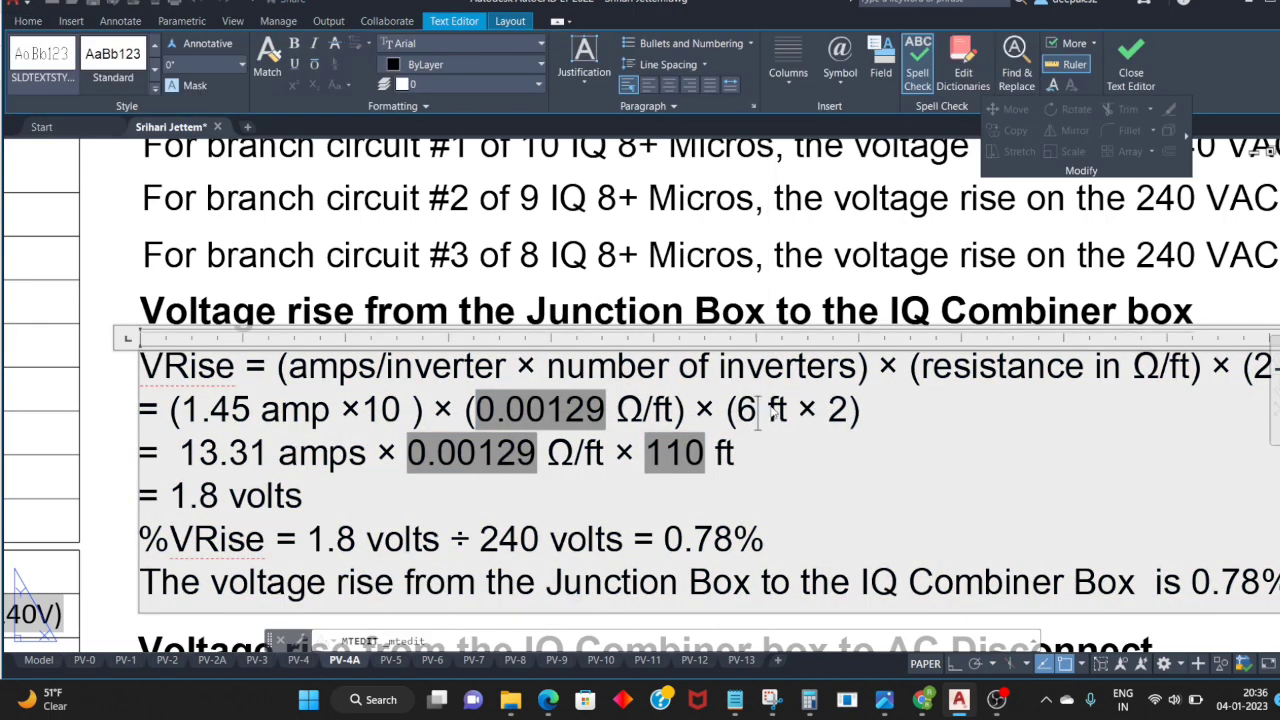
text(1)
click(777, 301)
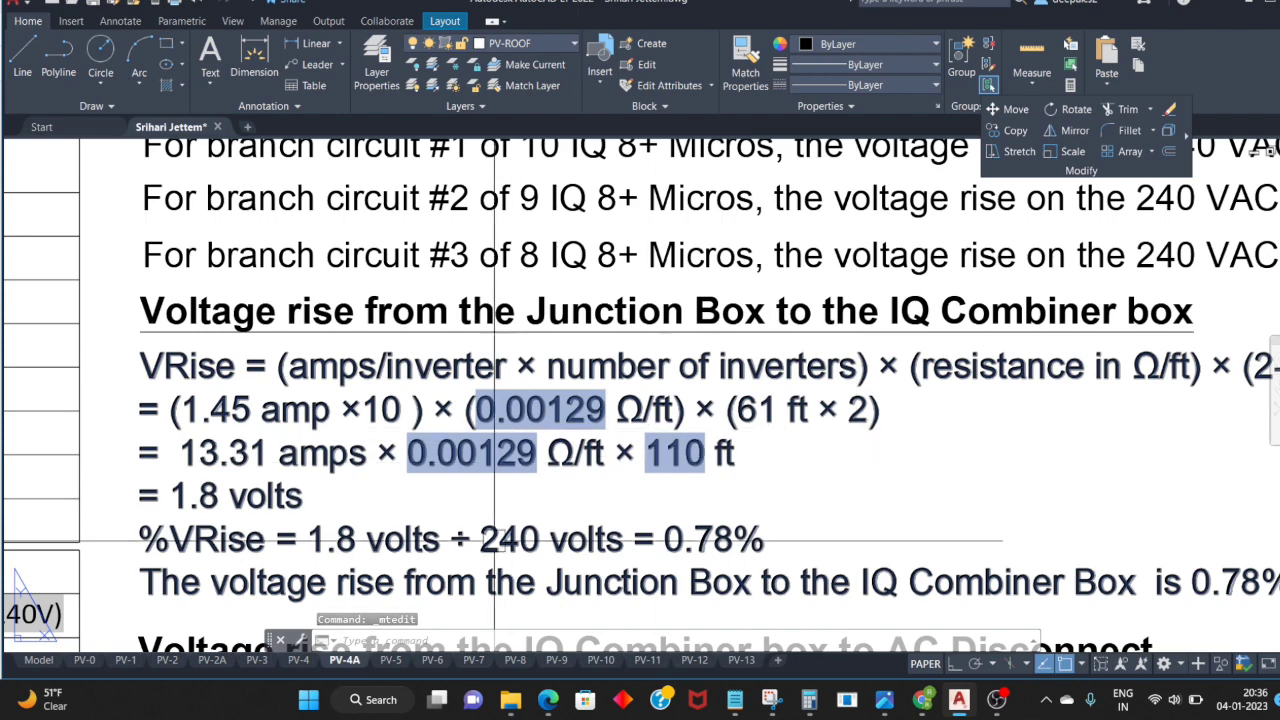
click(806, 700)
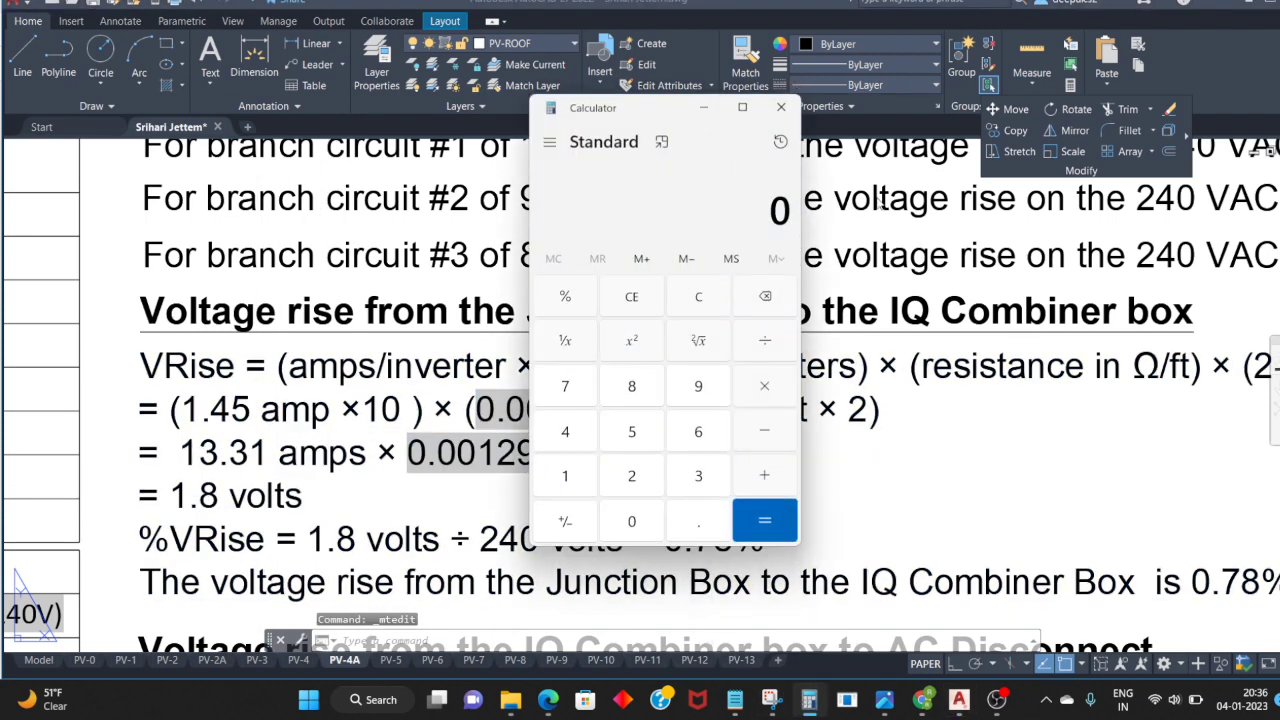
Step: Dock Calculator beside the drawing to work out 61 × 2
drag(650, 107, 1279, 300)
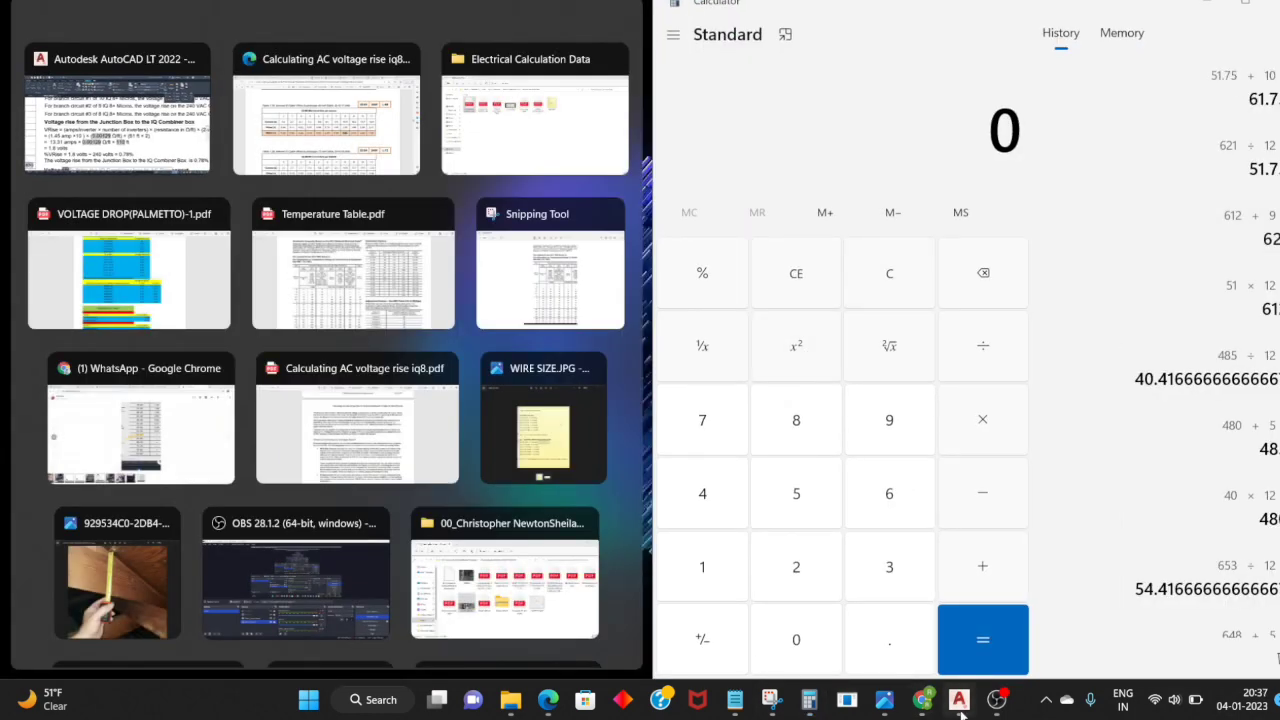
click(960, 705)
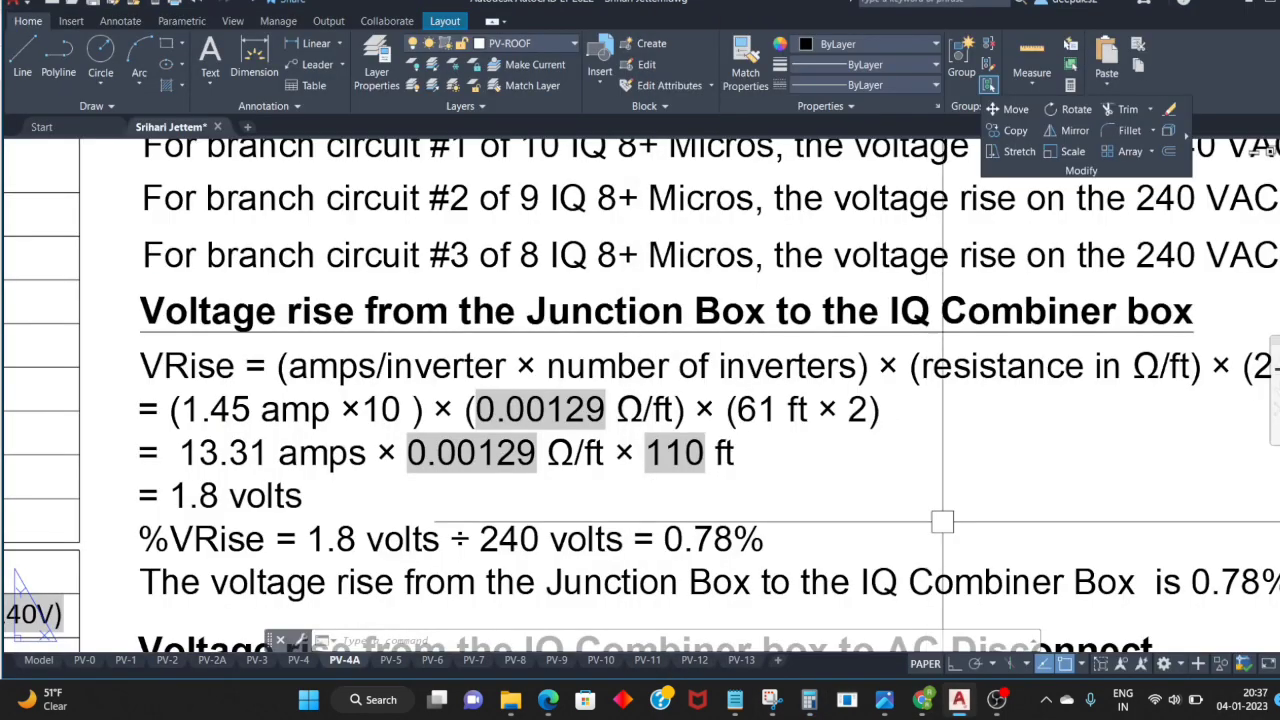
click(810, 700)
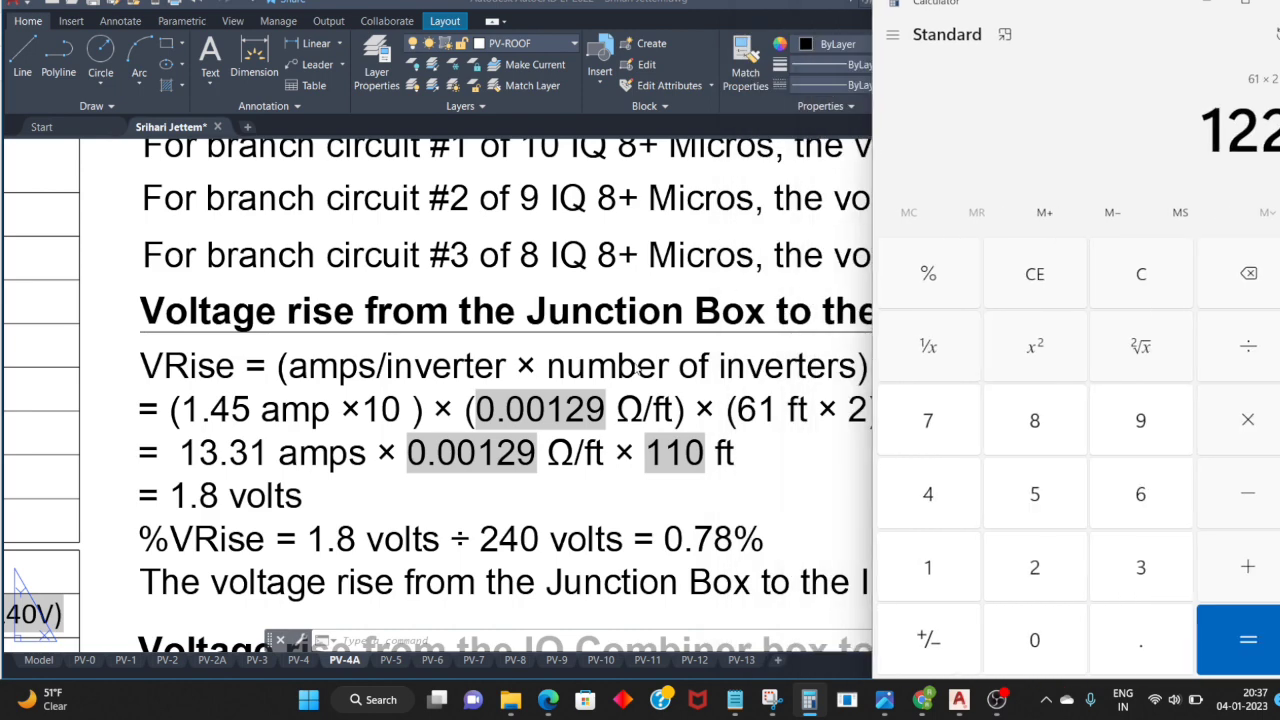
click(320, 467)
Step: Make the Junction Box formula read 14.5 amps × 0.00129 Ω/ft × 122 ft, then select the 1.8 volts result
double_click(290, 458)
text(22)
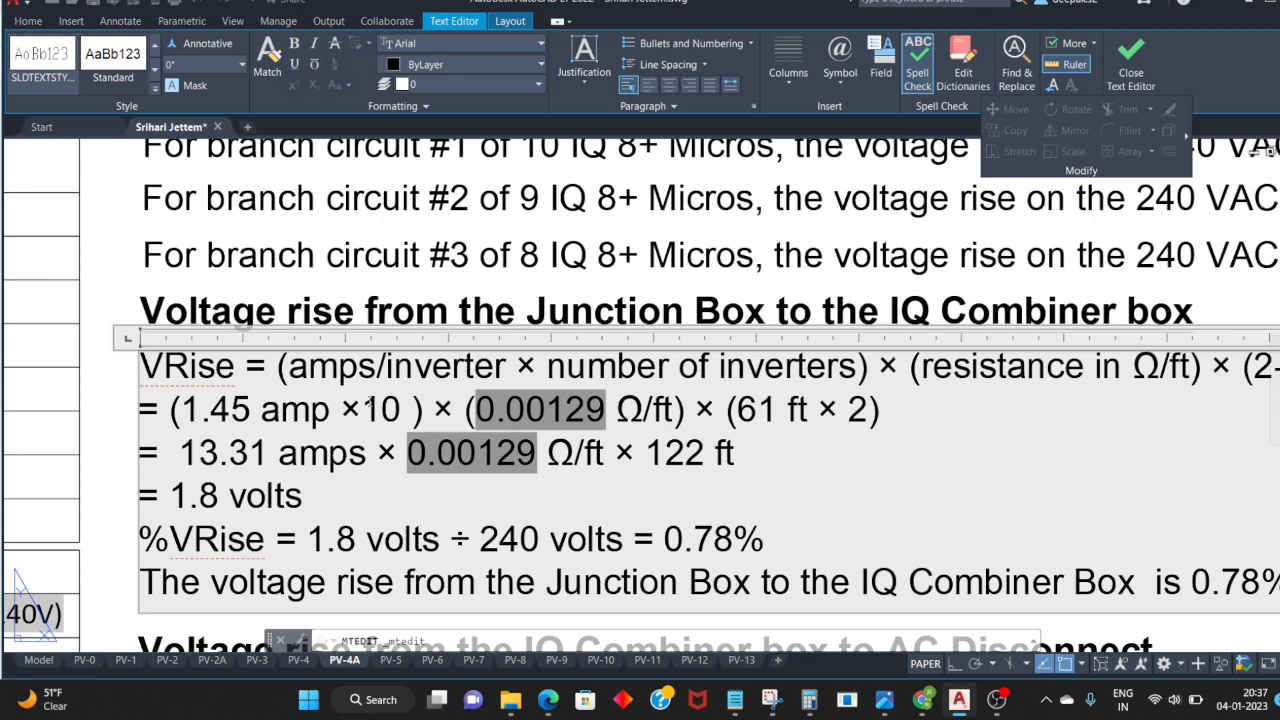
click(819, 711)
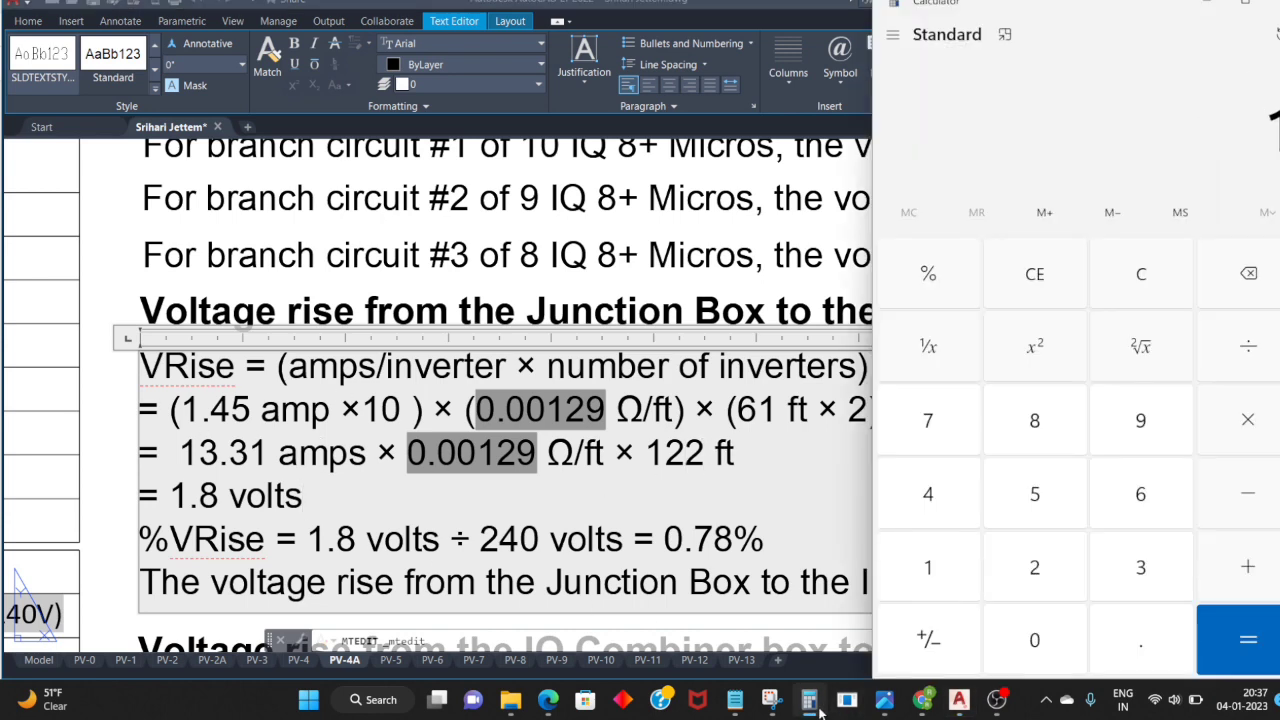
click(233, 458)
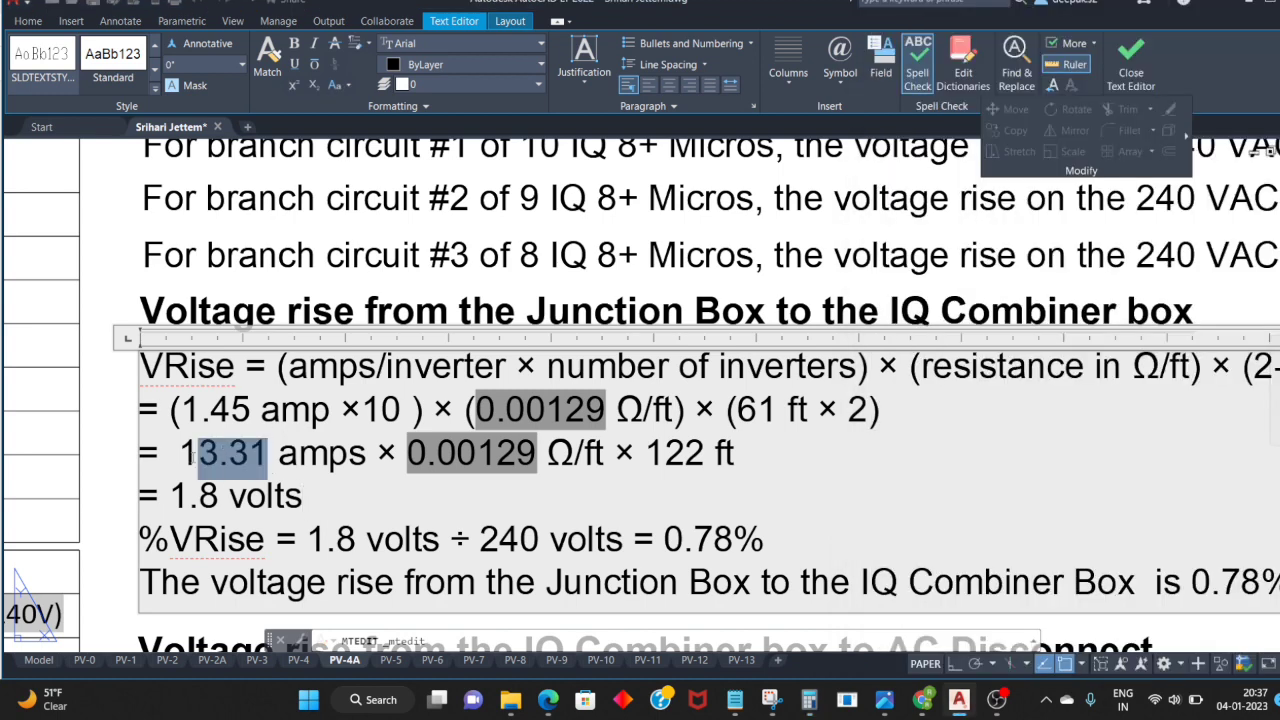
text(14.5)
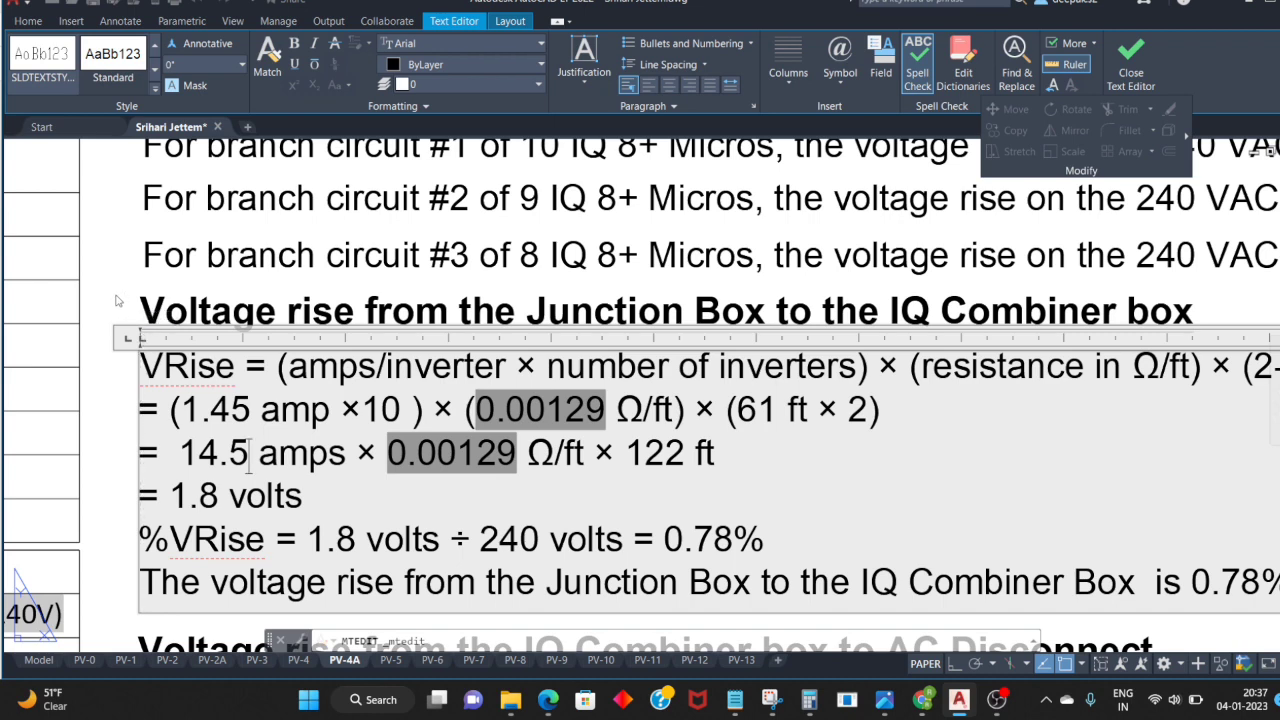
click(424, 620)
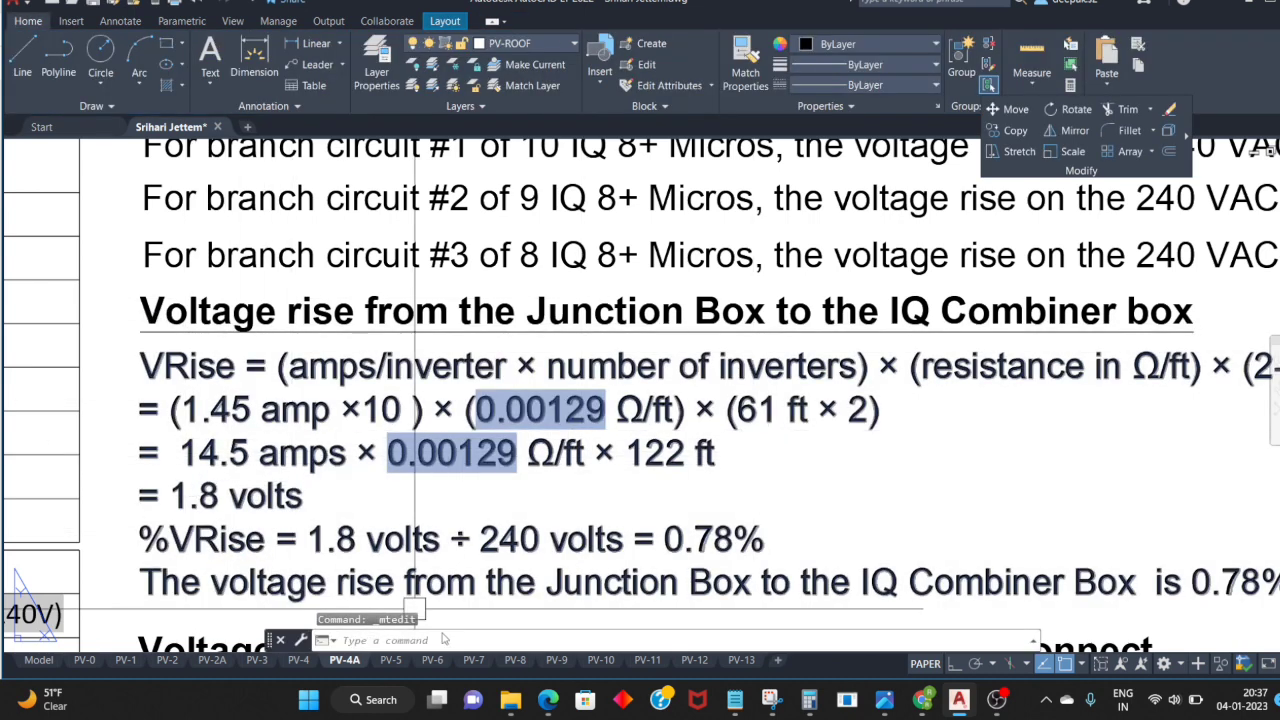
click(809, 700)
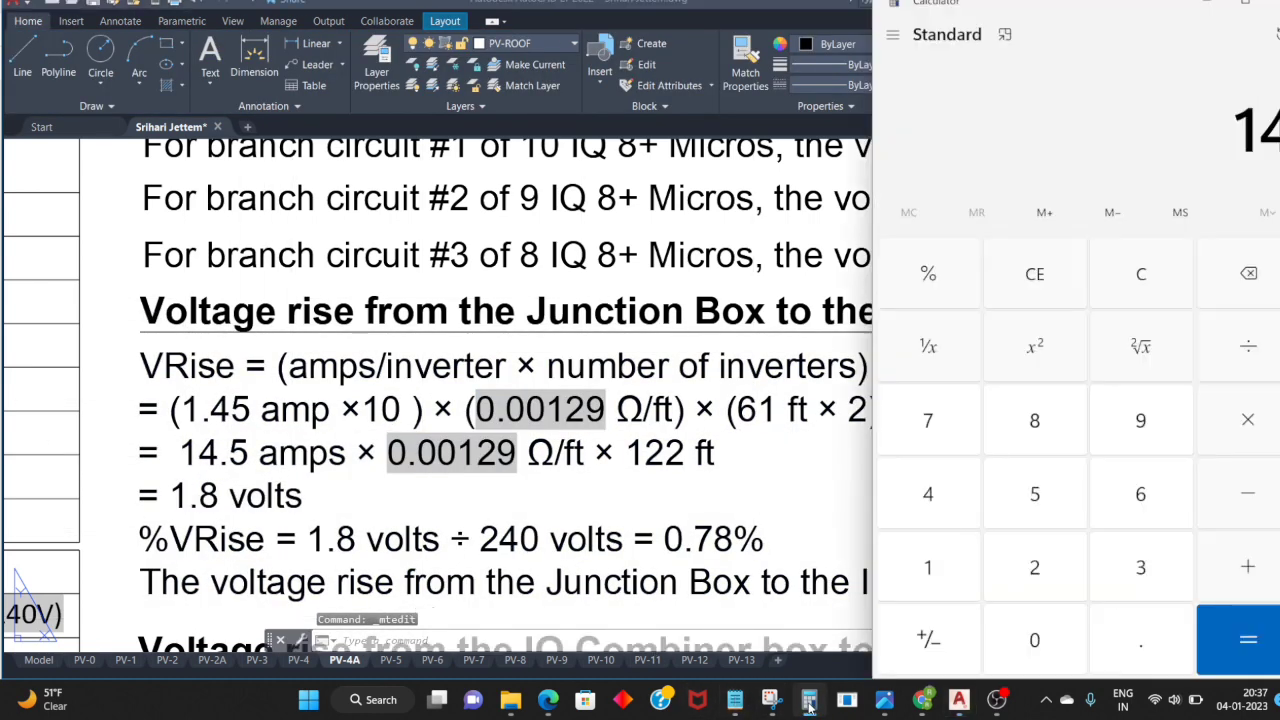
double_click(232, 496)
double_click(176, 492)
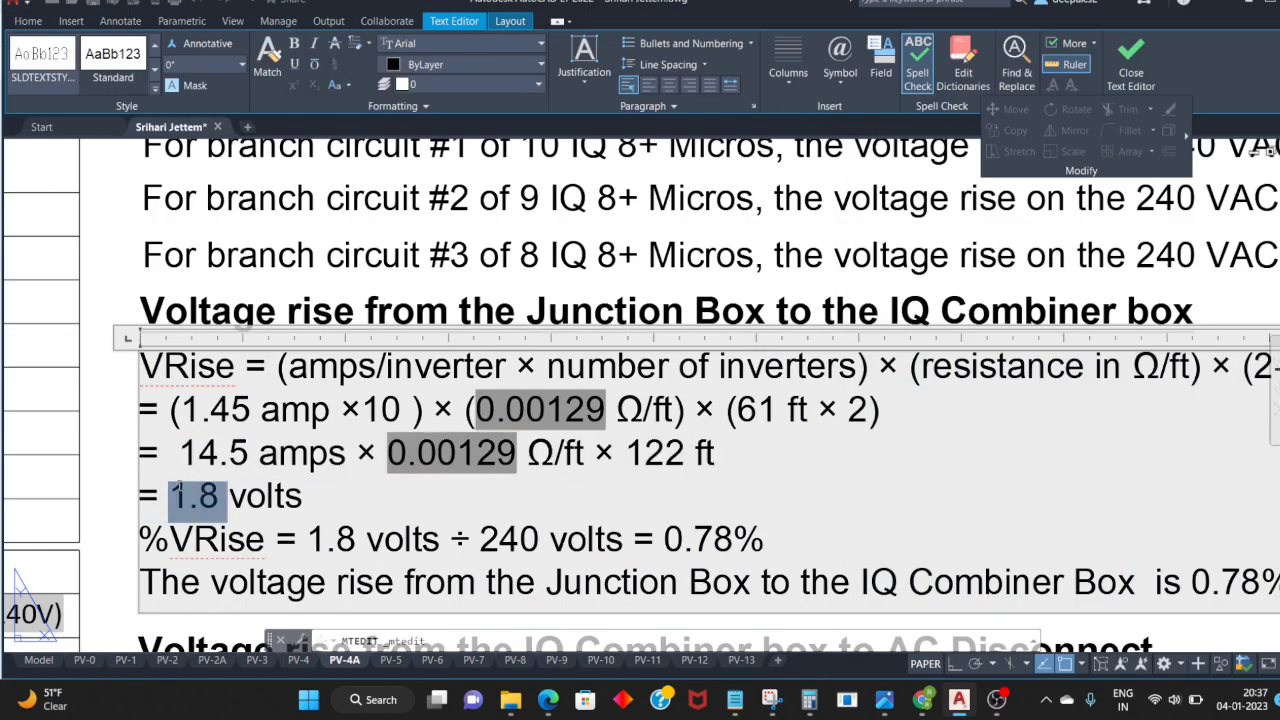
Step: Replace the Junction Box result of 1.8 volts with 2.28 volts
click(116, 511)
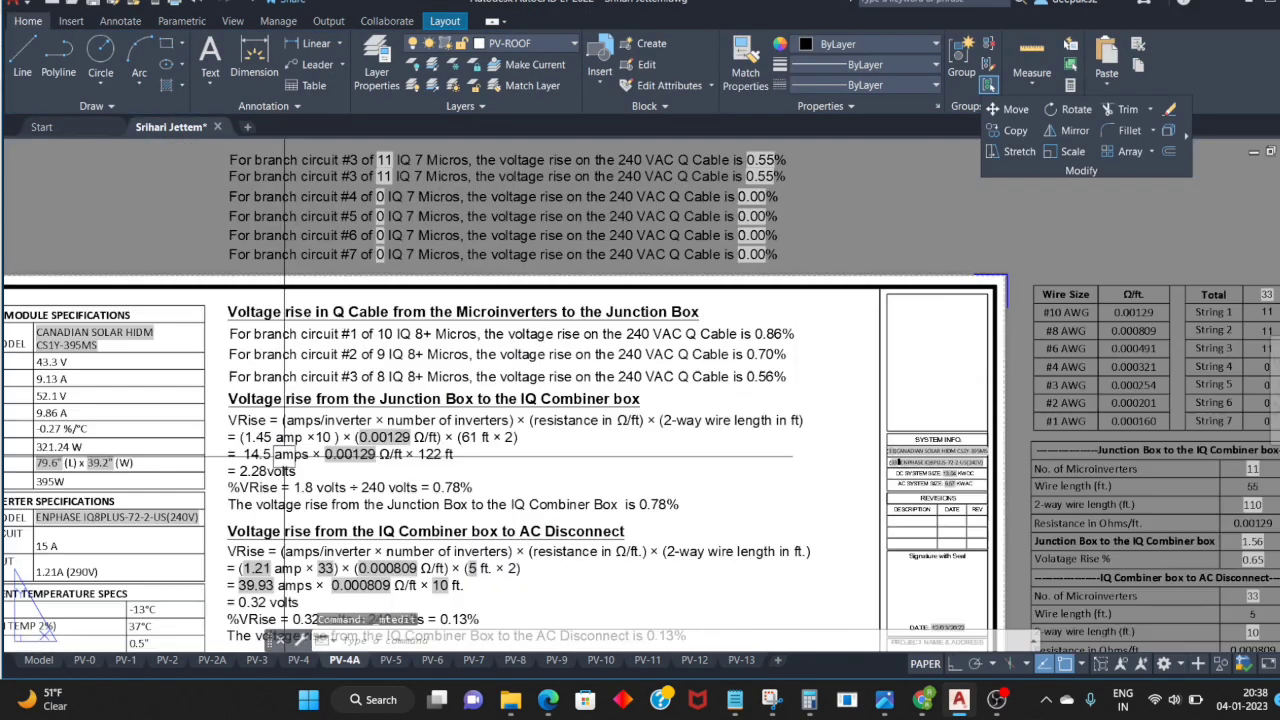
scroll(425, 398, up, 3)
double_click(425, 398)
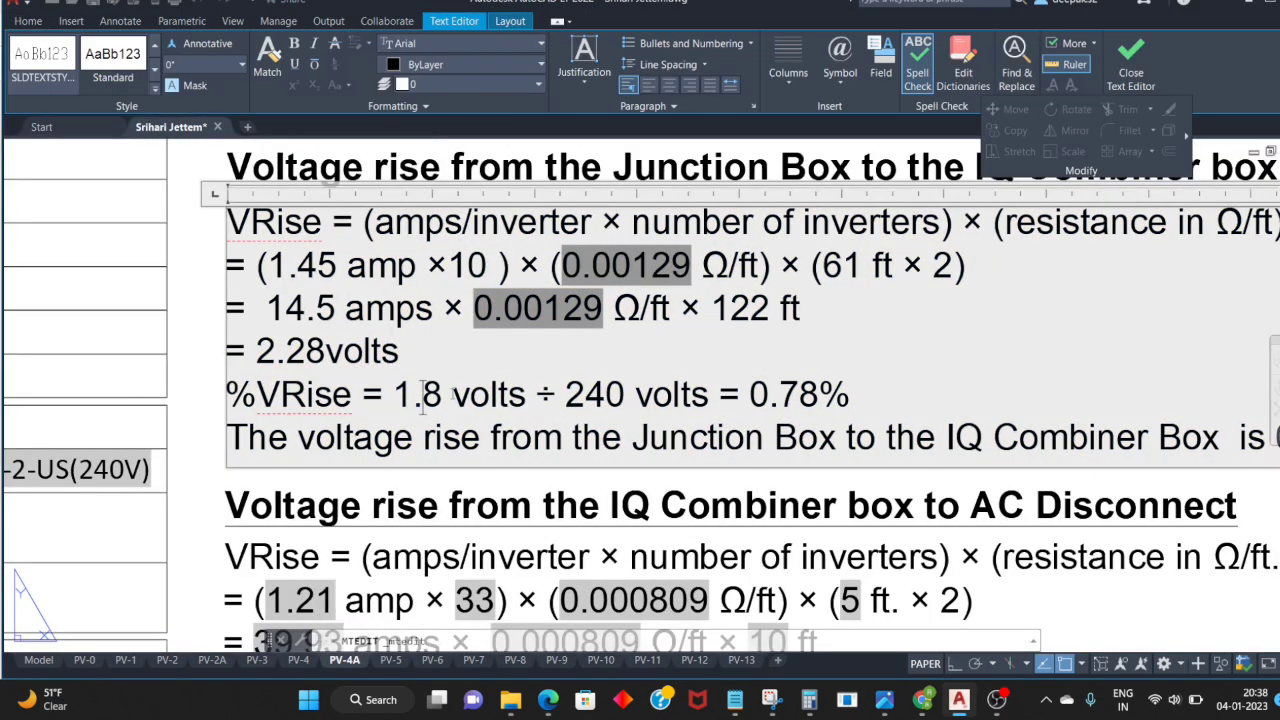
text(2.28)
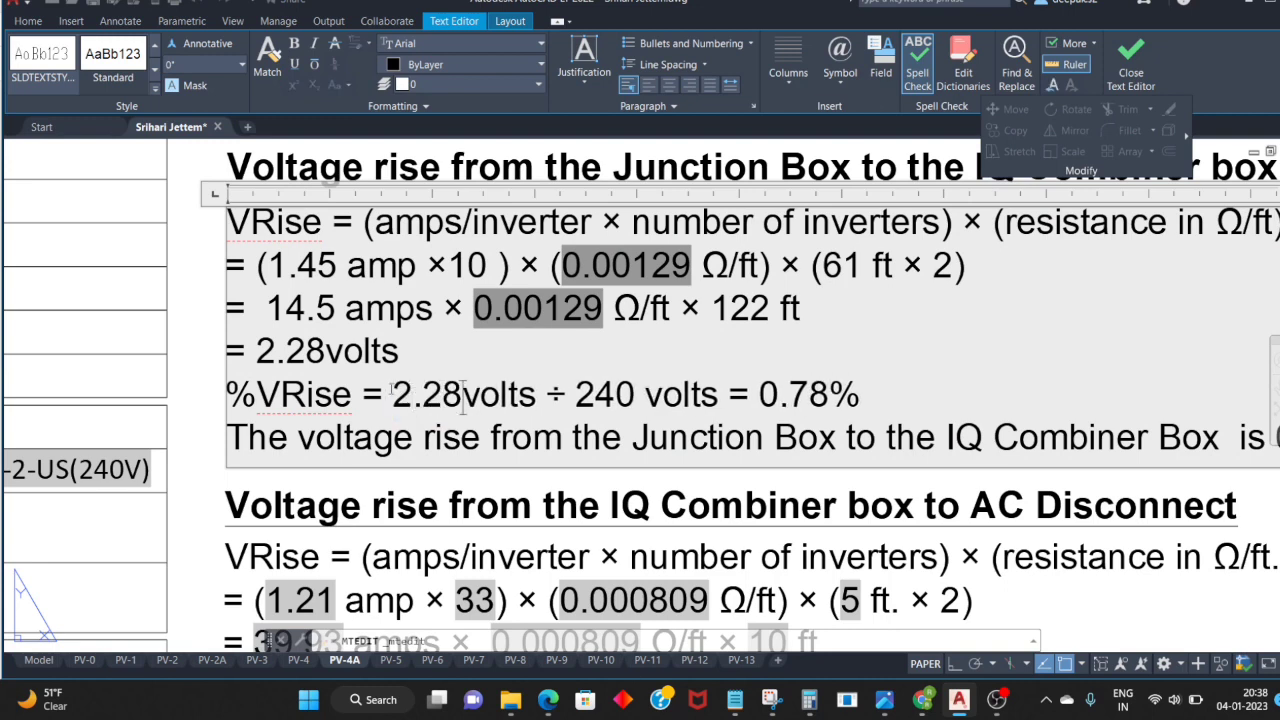
click(485, 469)
mouse_move(771, 700)
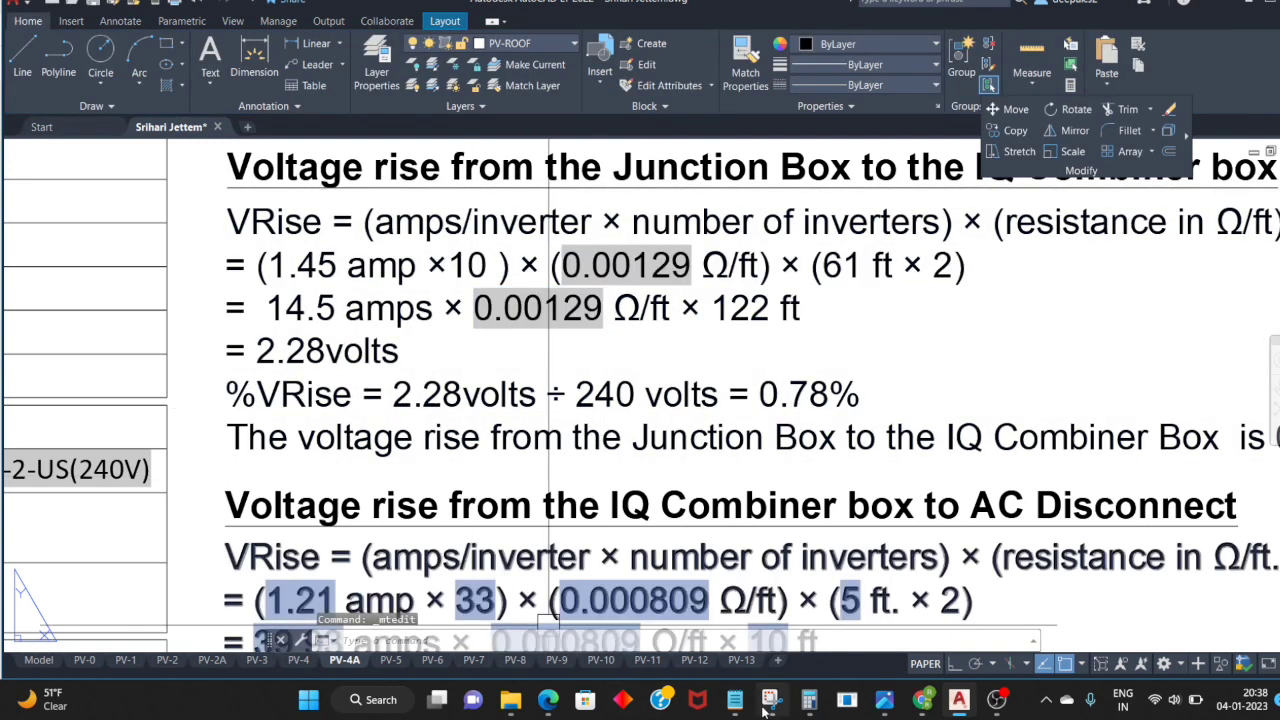
Step: Compute 0.95% in Calculator and replace 0.78% with 0.95% in the %VRise line and summary sentence
click(808, 708)
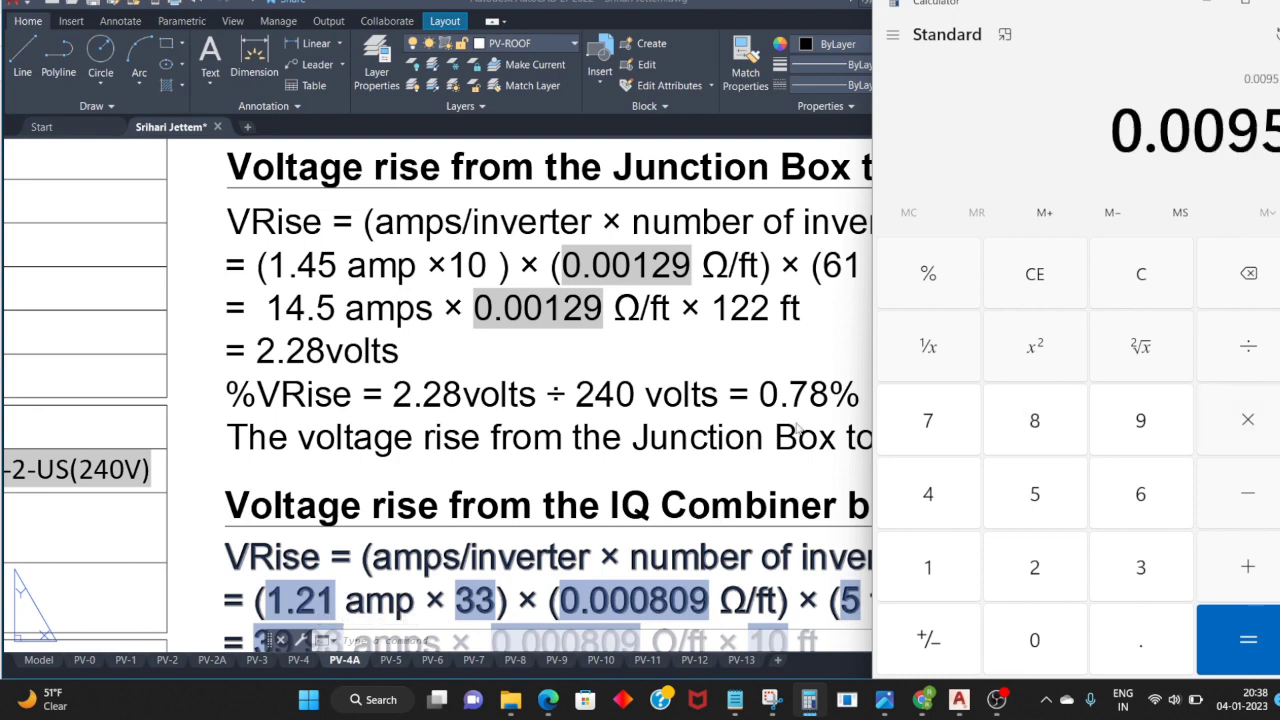
key(Return)
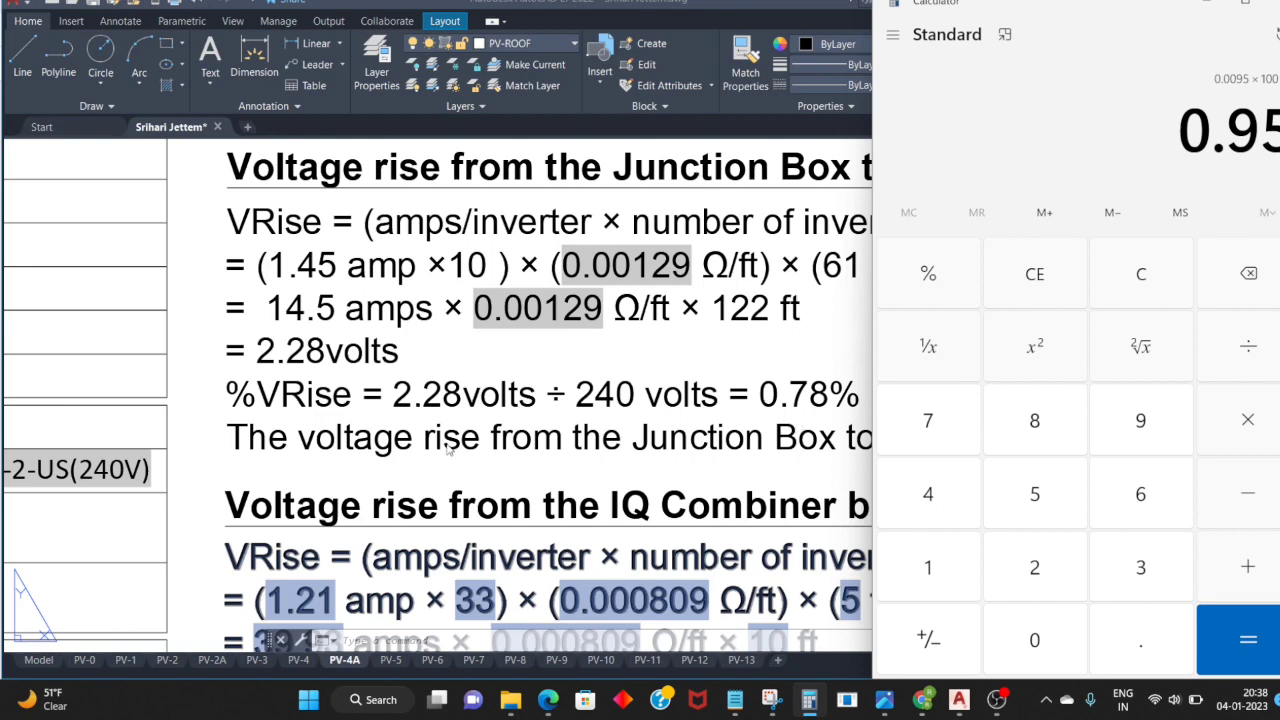
click(449, 451)
double_click(806, 393)
drag(828, 394, 806, 393)
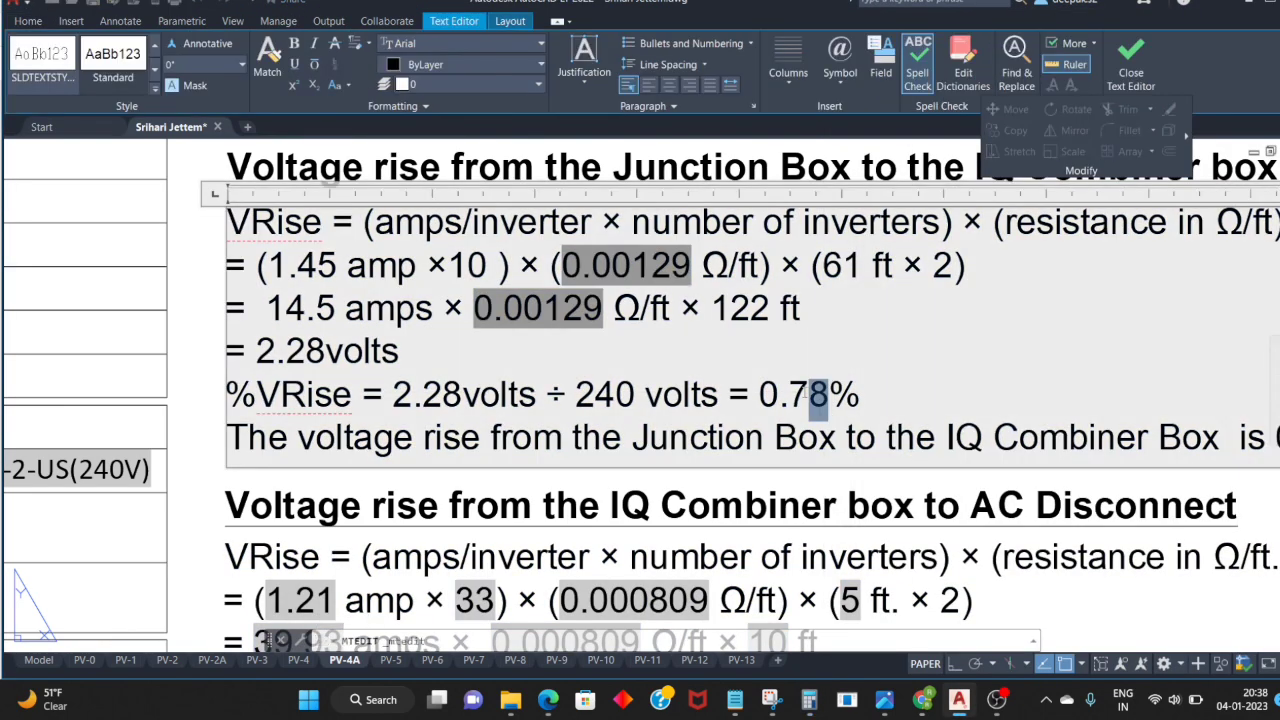
text(95)
click(769, 489)
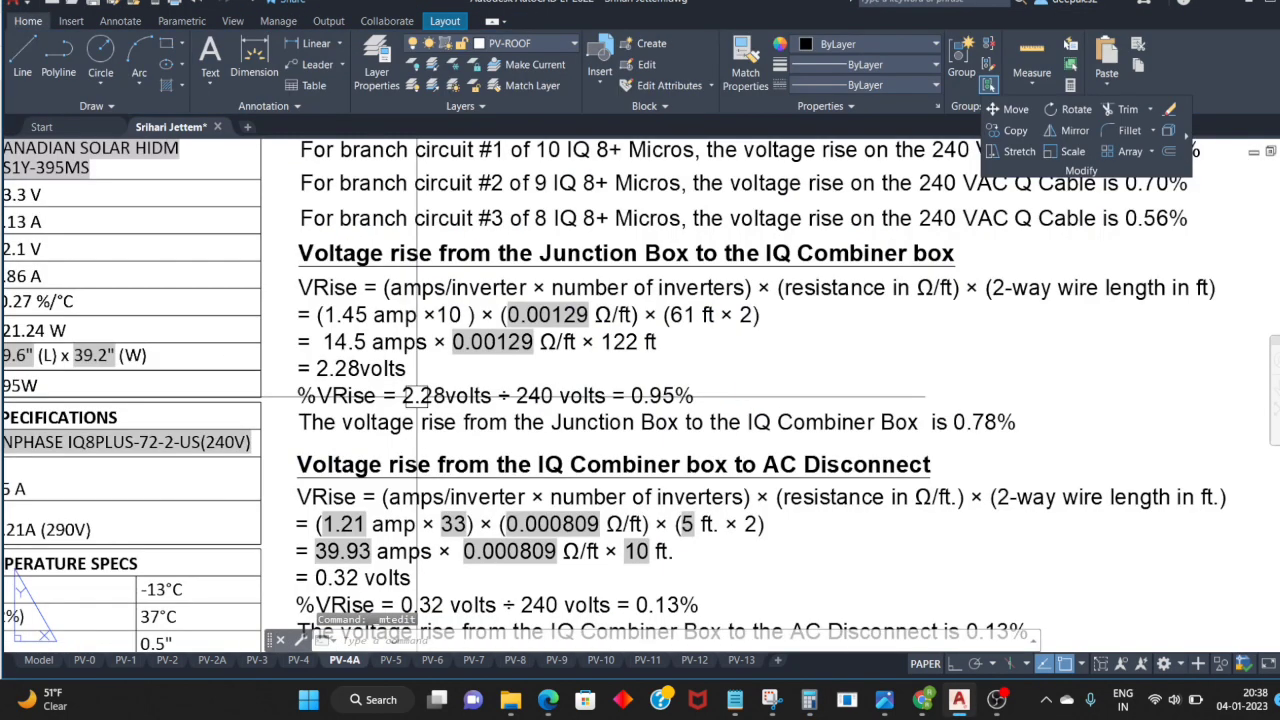
middle_drag(775, 470, 783, 320)
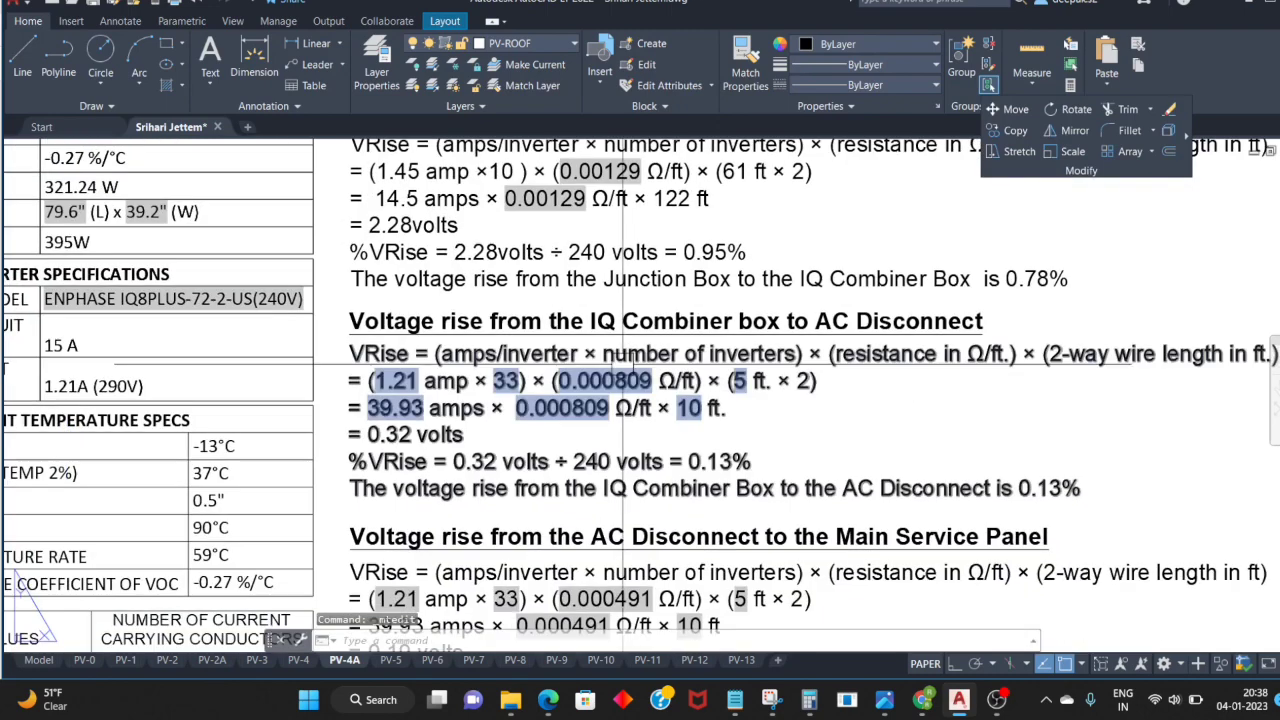
double_click(1040, 281)
drag(1023, 281, 1040, 283)
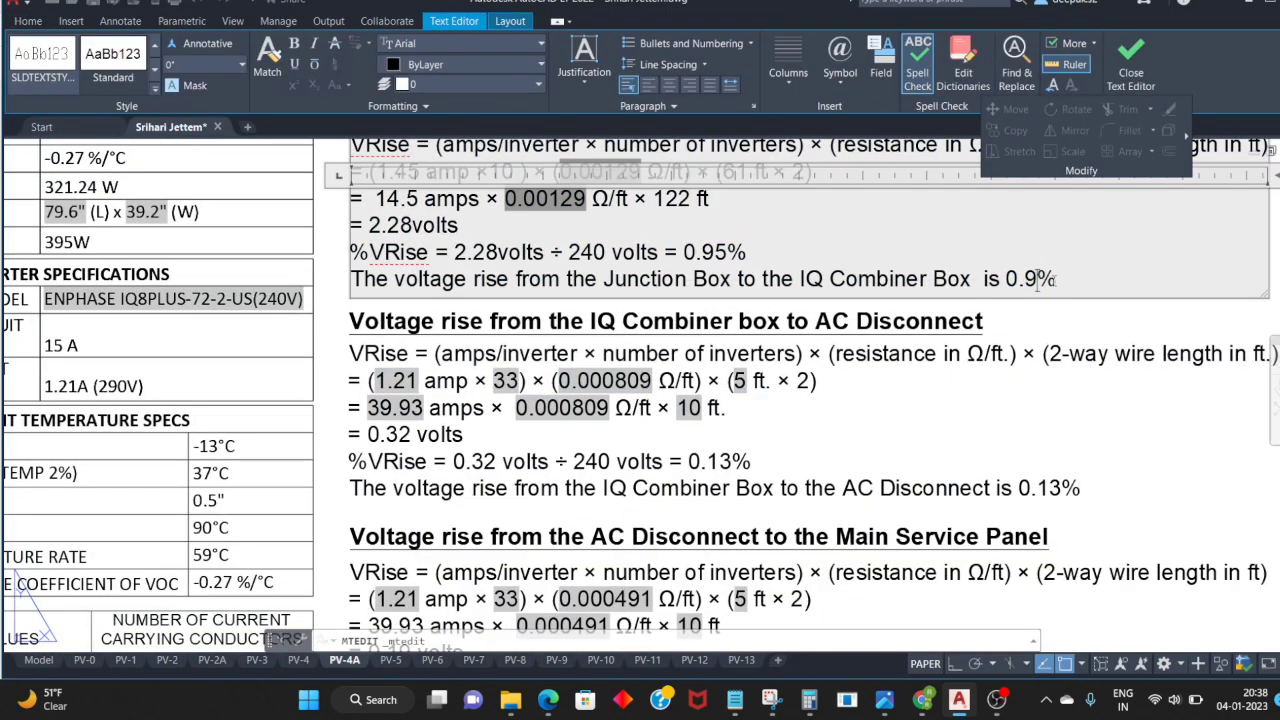
click(965, 420)
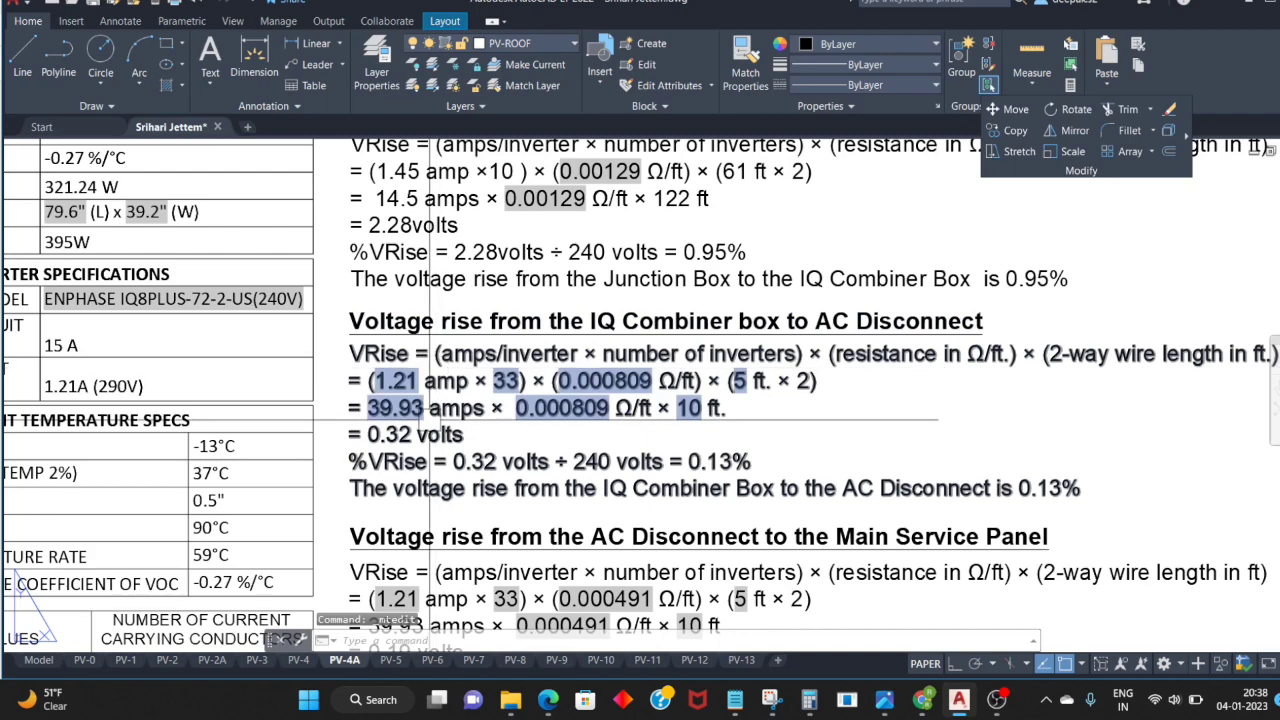
Step: Change the inverter count in the IQ Combiner formula from 33 to 27
scroll(590, 420, down, 2)
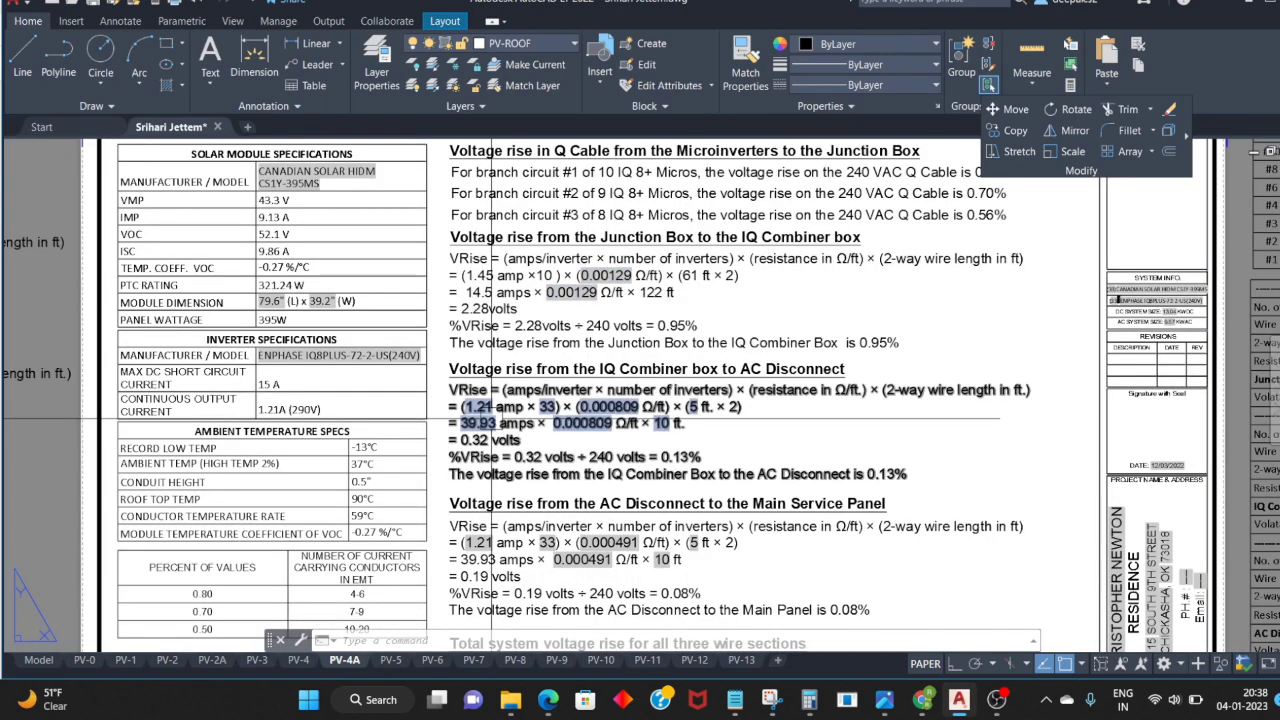
scroll(531, 400, up, 2)
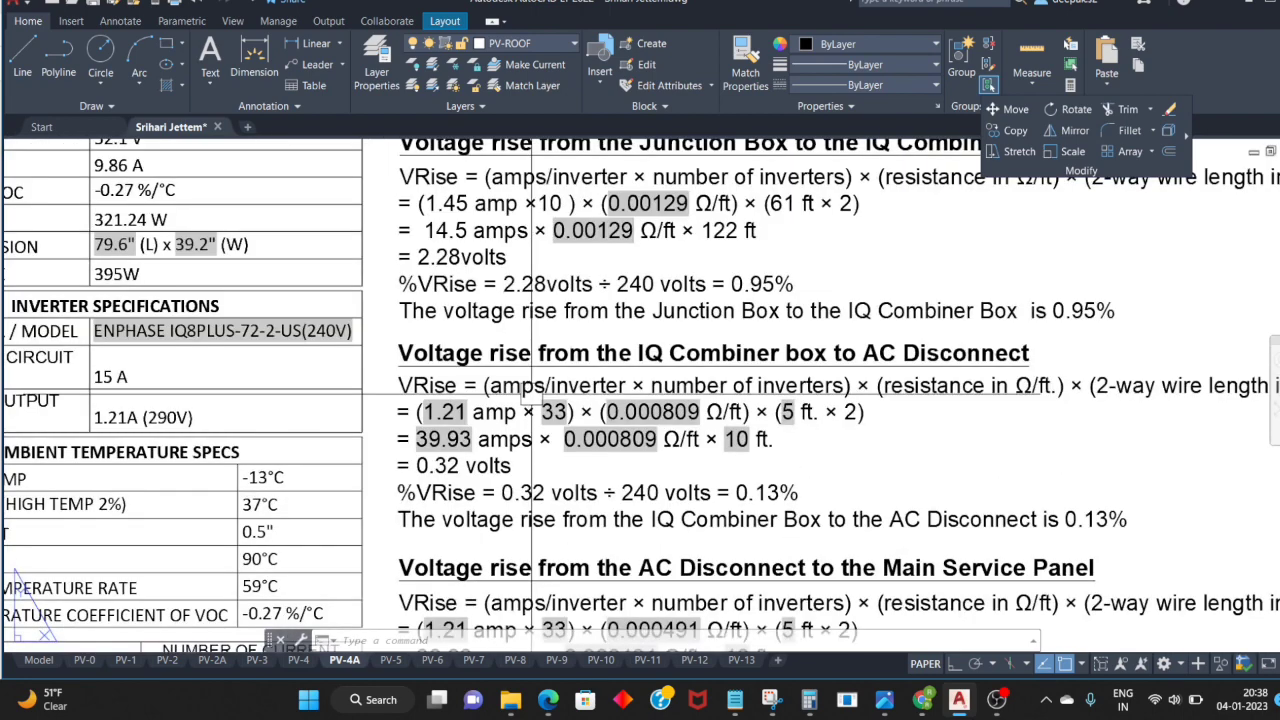
click(558, 440)
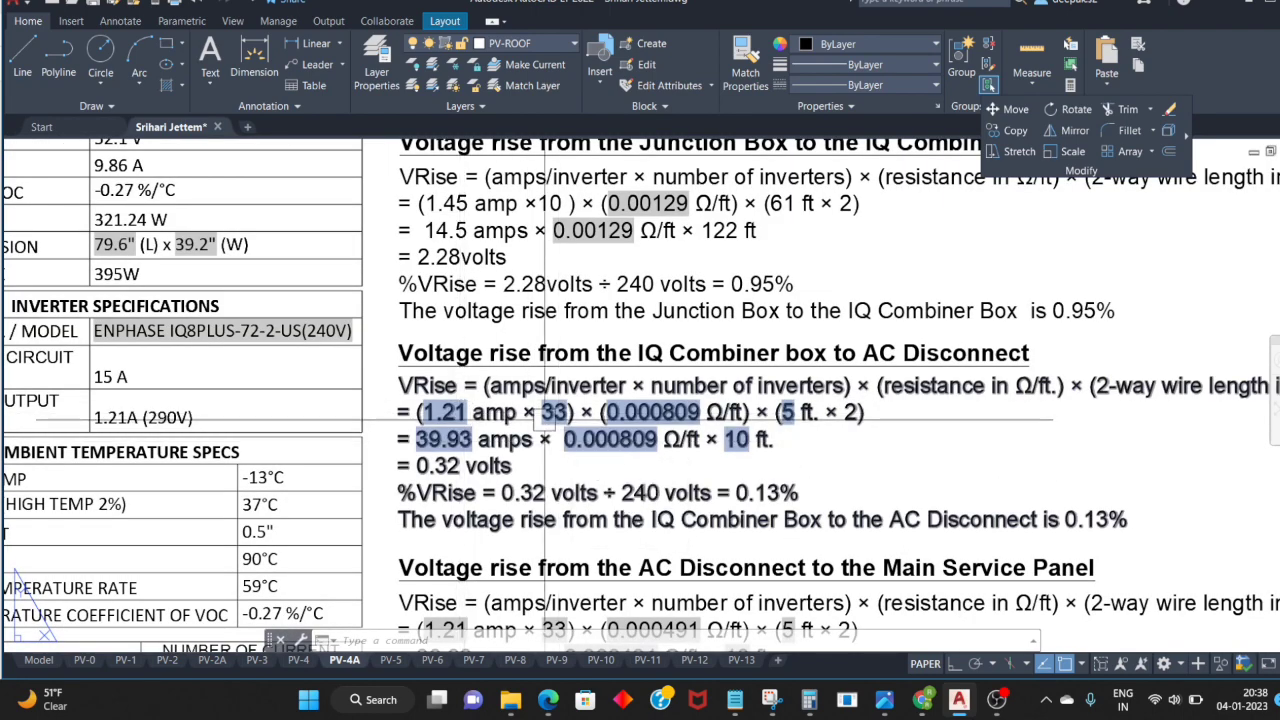
double_click(464, 412)
text(2)
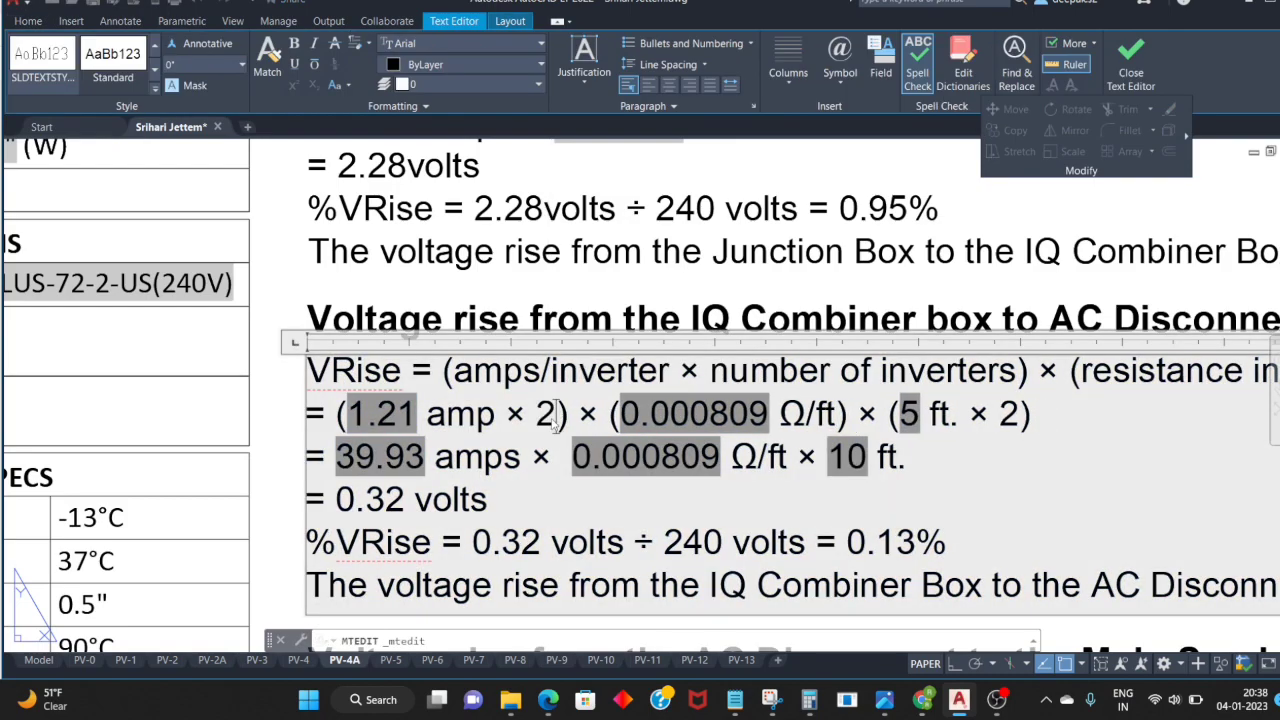
text(7)
click(885, 380)
Step: Change the per-inverter current from 1.21 amp to 1.45 amp
scroll(885, 380, down, 2)
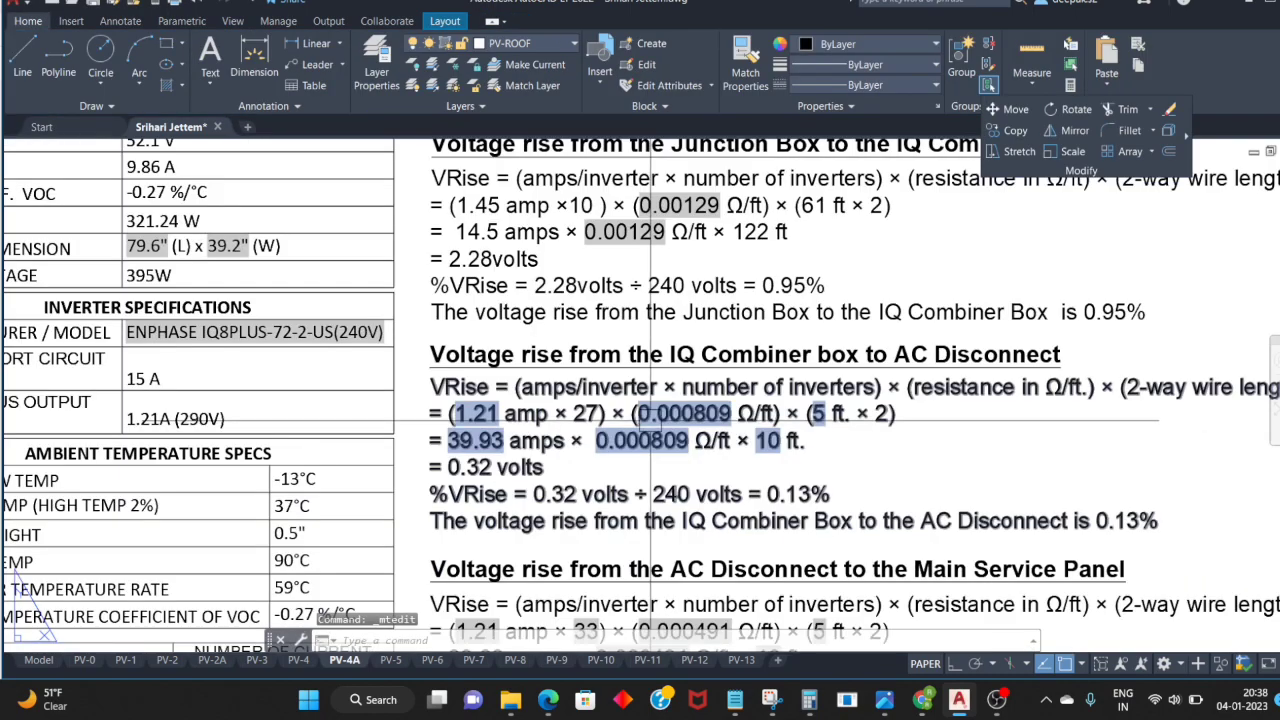
scroll(885, 380, down, 5)
scroll(885, 380, up, 5)
scroll(752, 448, up, 2)
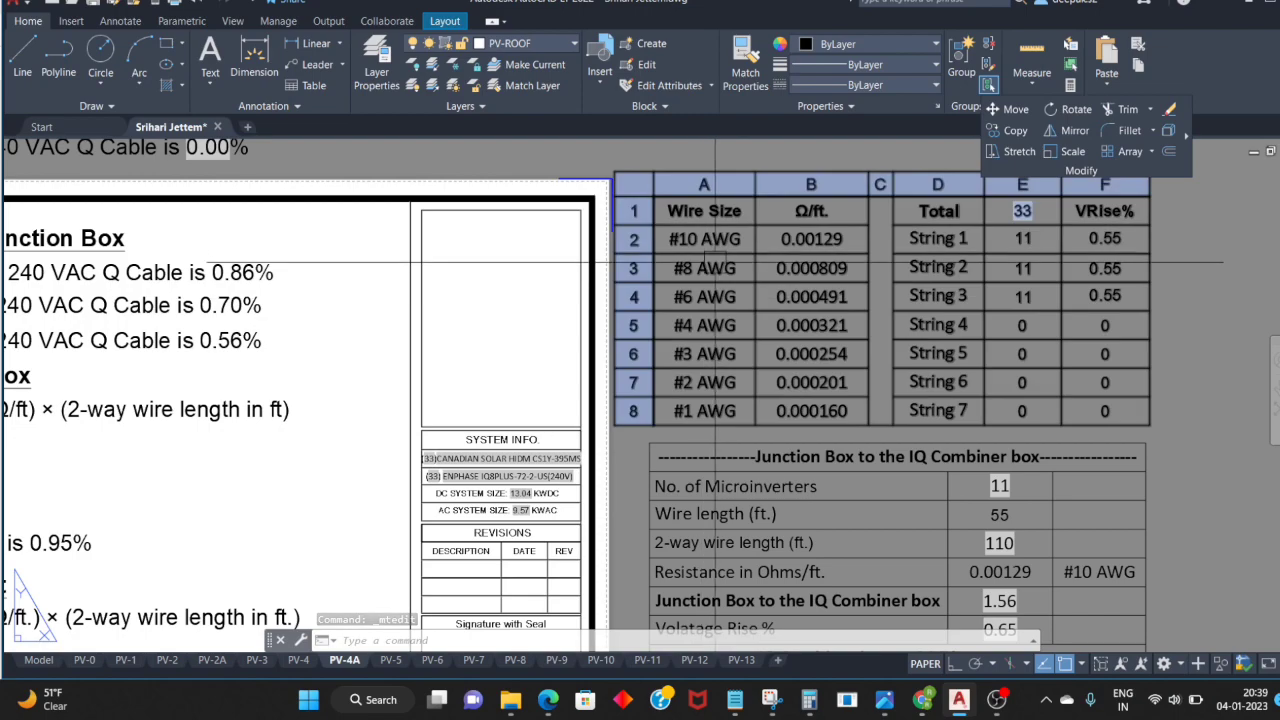
key(Escape)
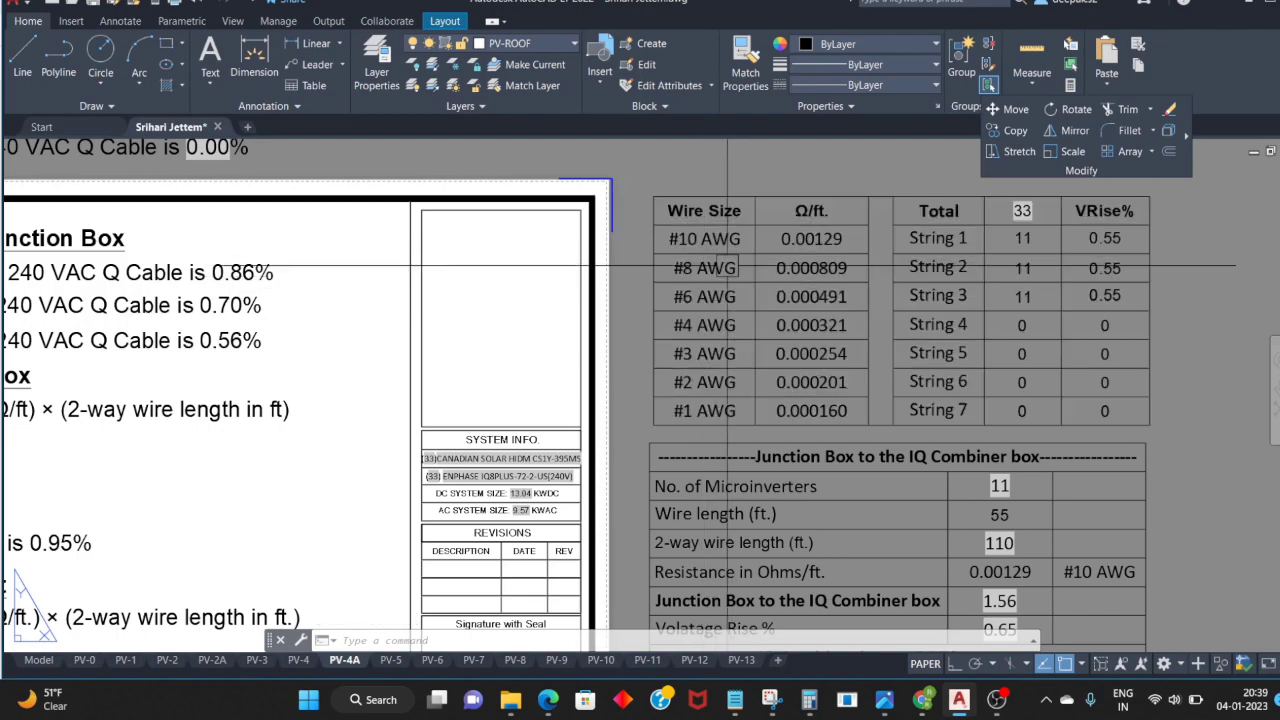
scroll(521, 420, down, 3)
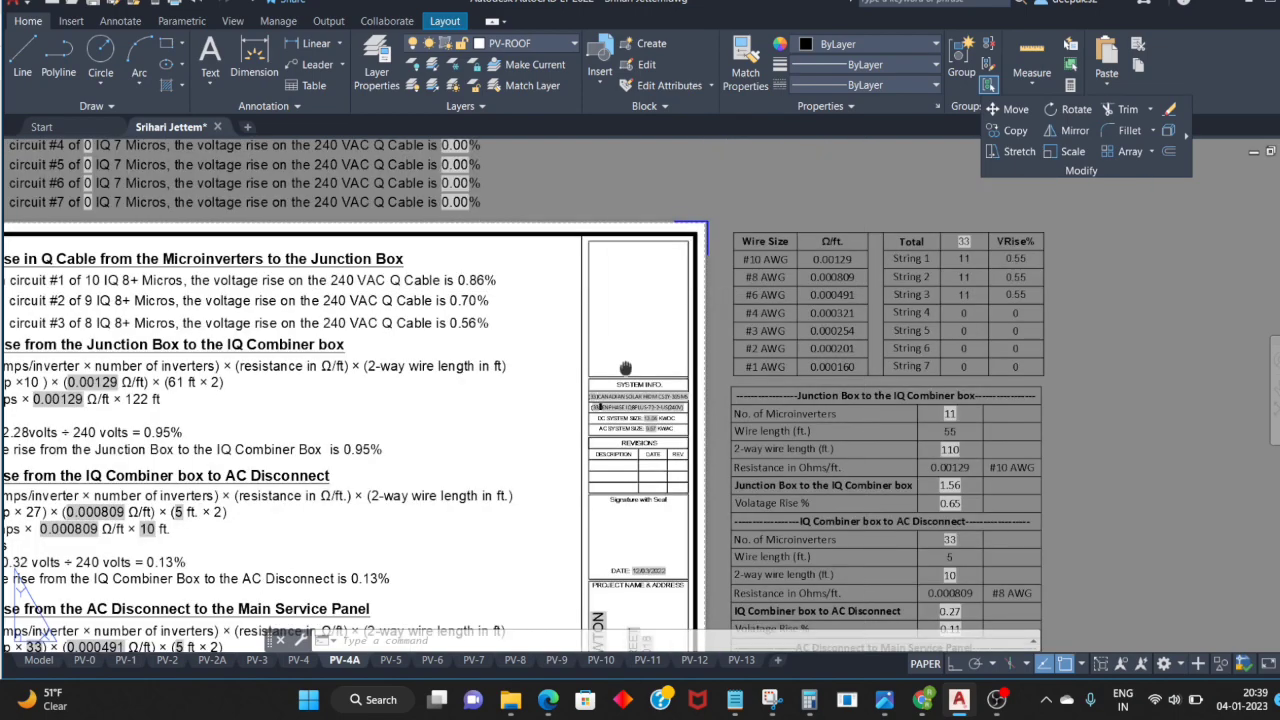
scroll(521, 420, up, 4)
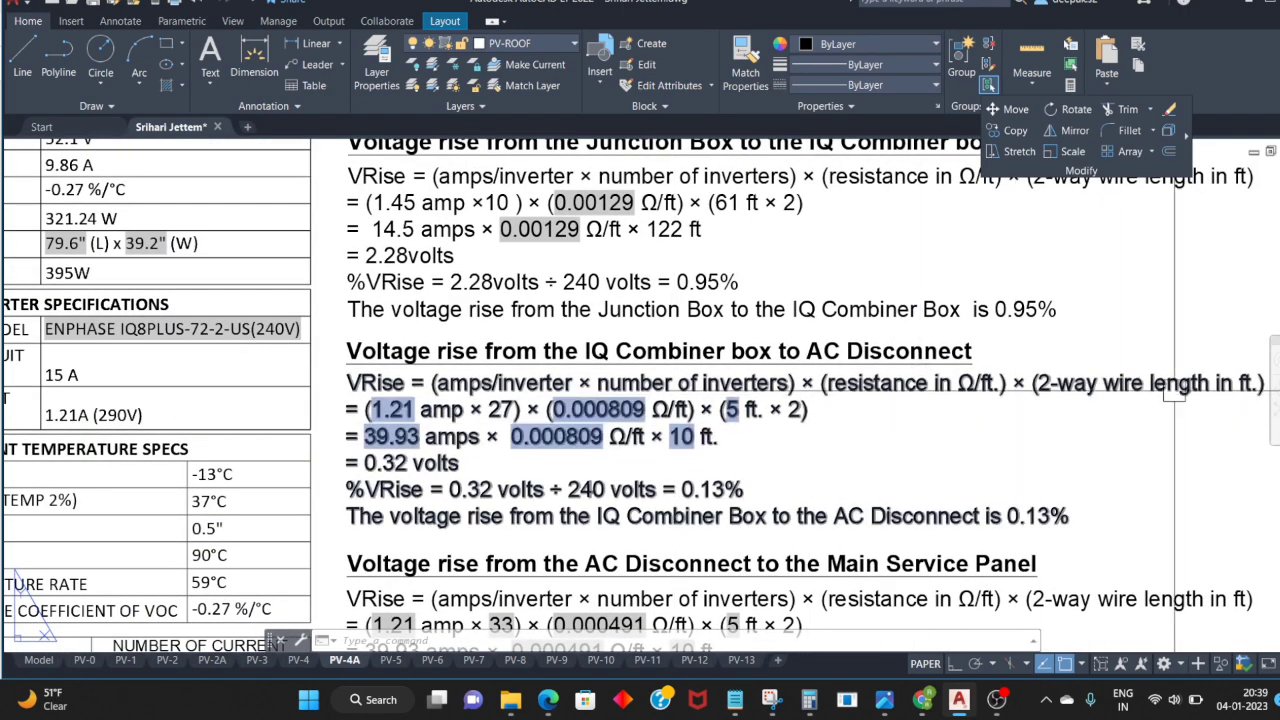
scroll(400, 412, up, 2)
double_click(405, 410)
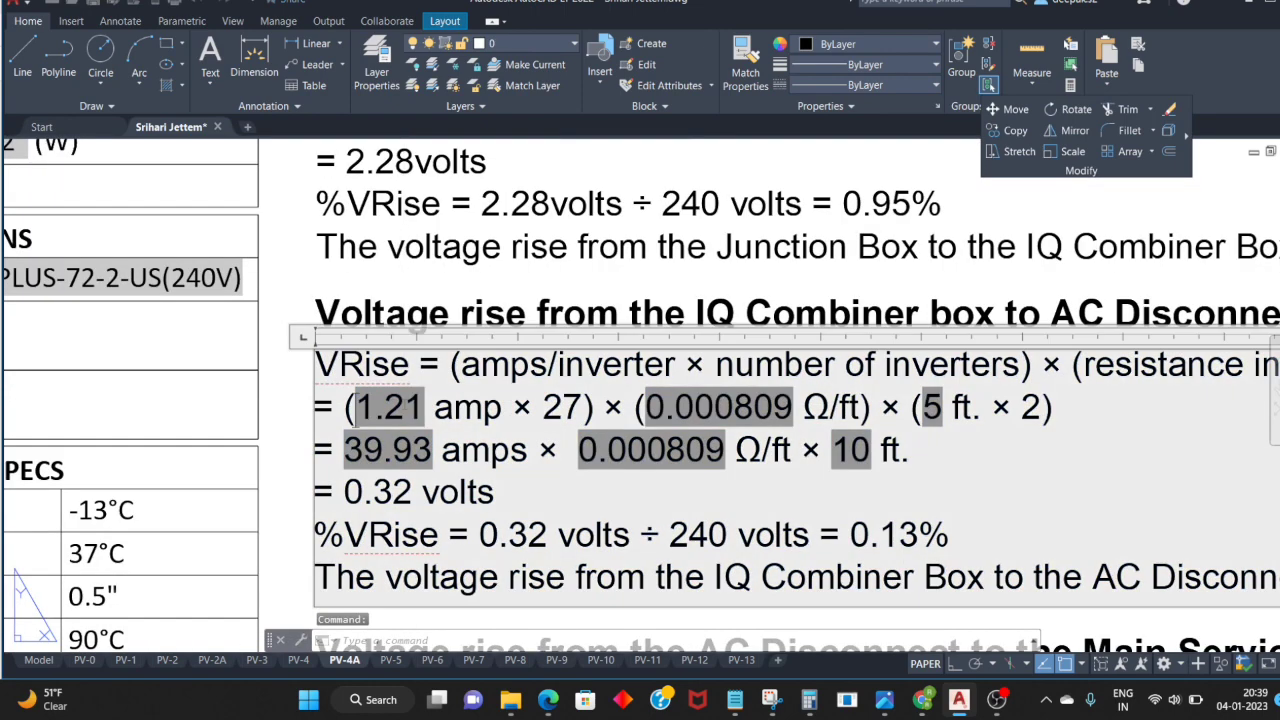
text(1.)
click(483, 281)
Step: Pan to the AC Disconnect section of the PV-4A calculations
scroll(483, 281, down, 2)
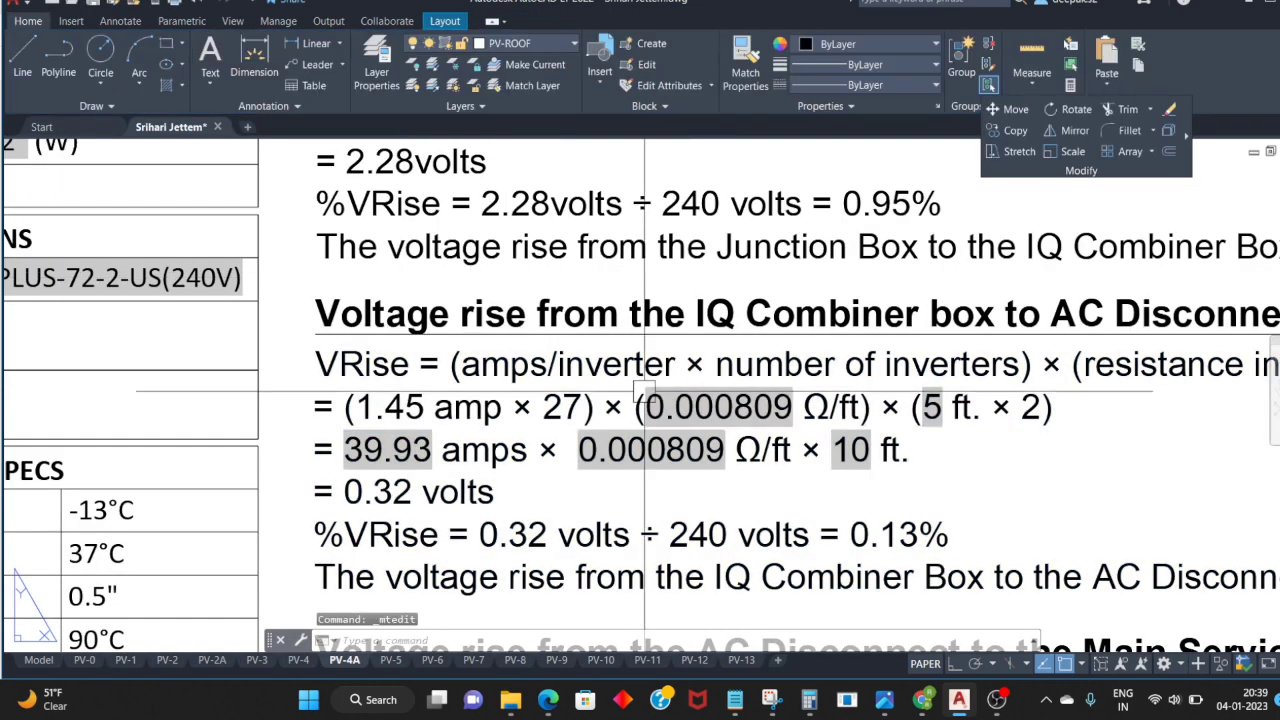
middle_drag(720, 275, 710, 418)
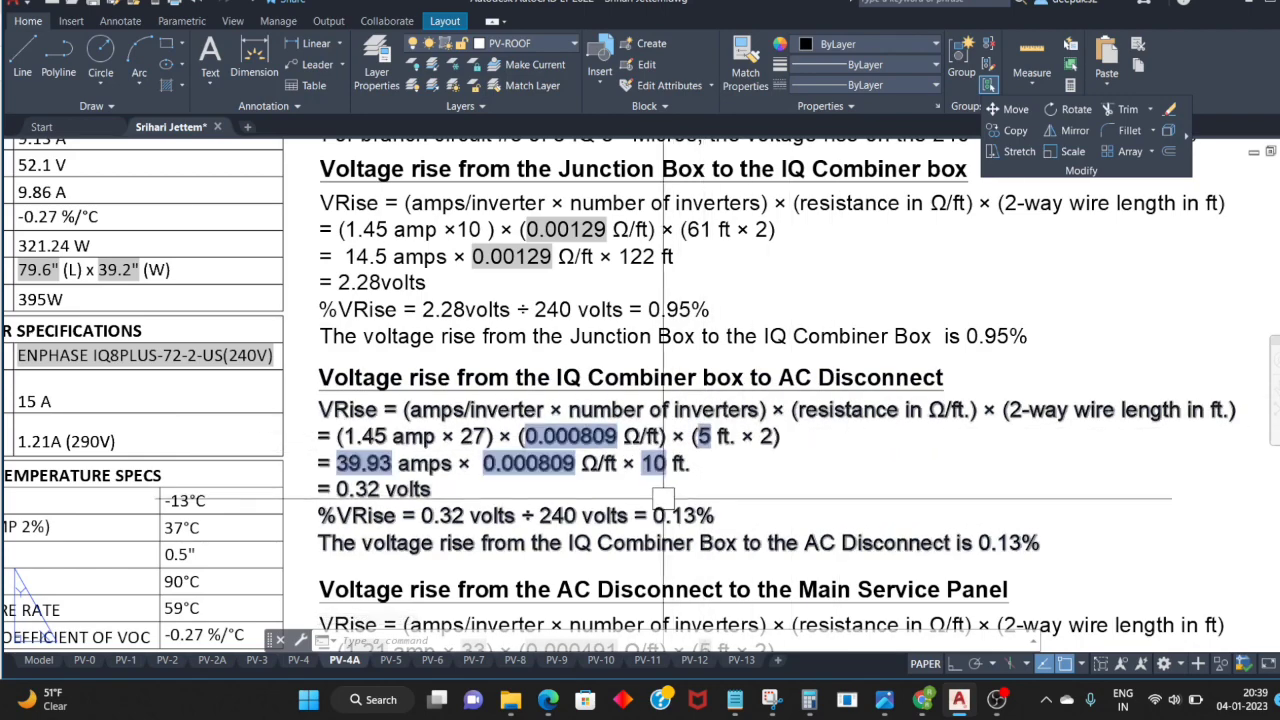
scroll(798, 410, up, 2)
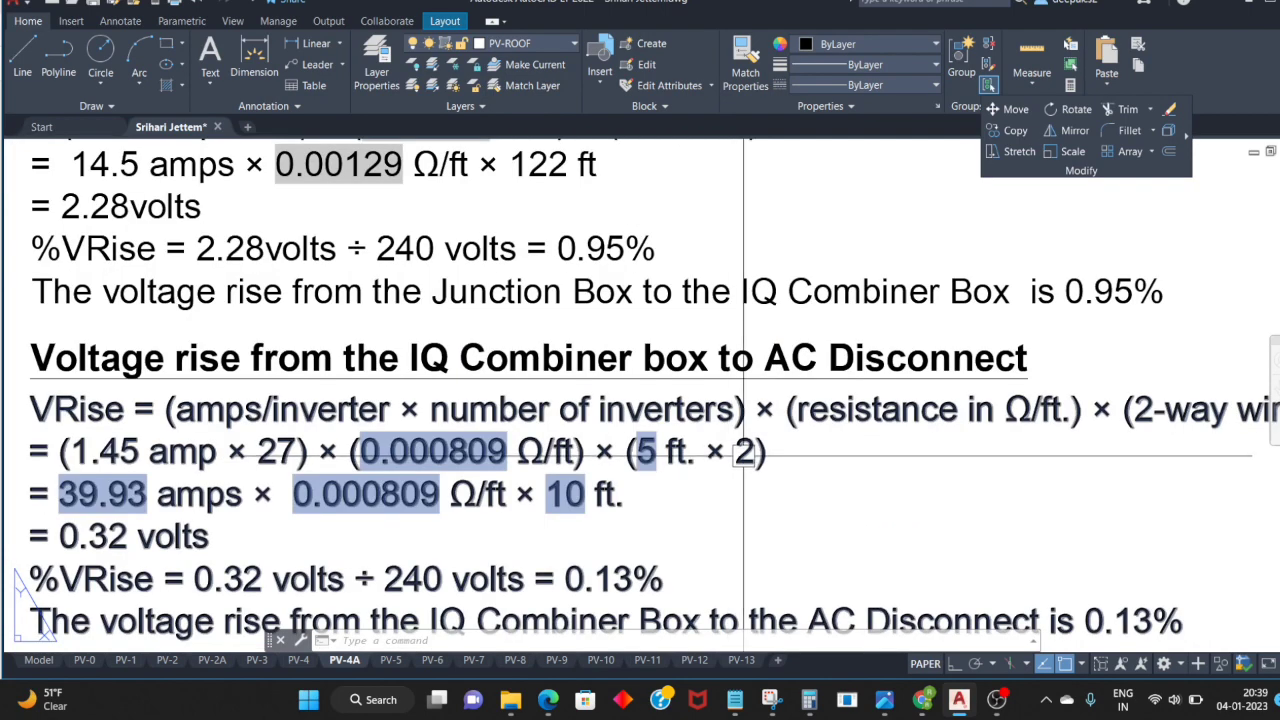
scroll(740, 456, down, 2)
click(345, 480)
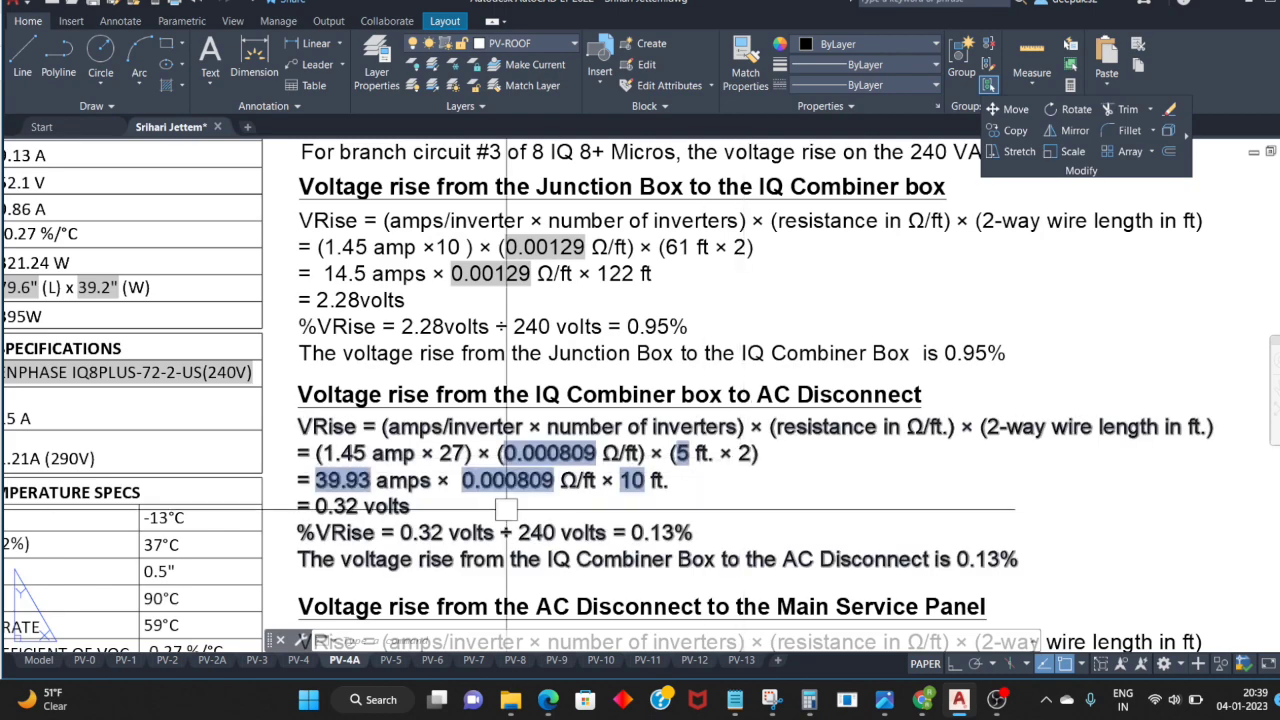
scroll(352, 472, up, 2)
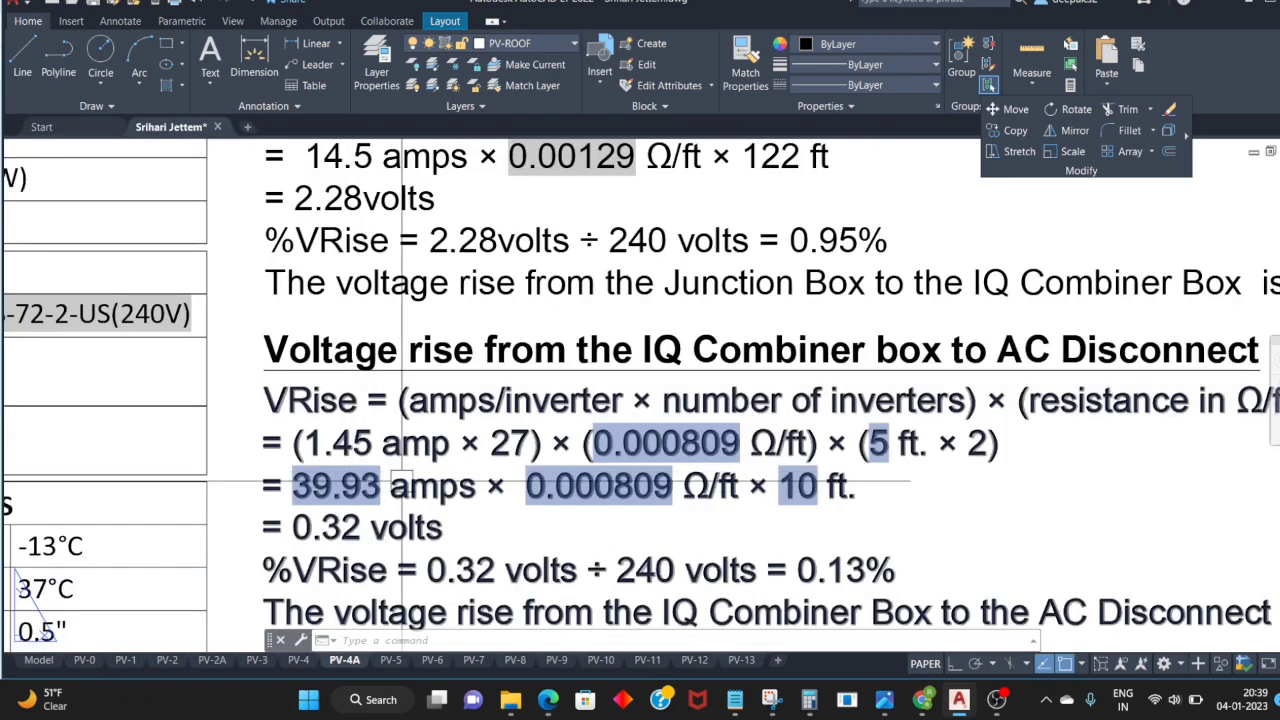
middle_drag(388, 504, 455, 437)
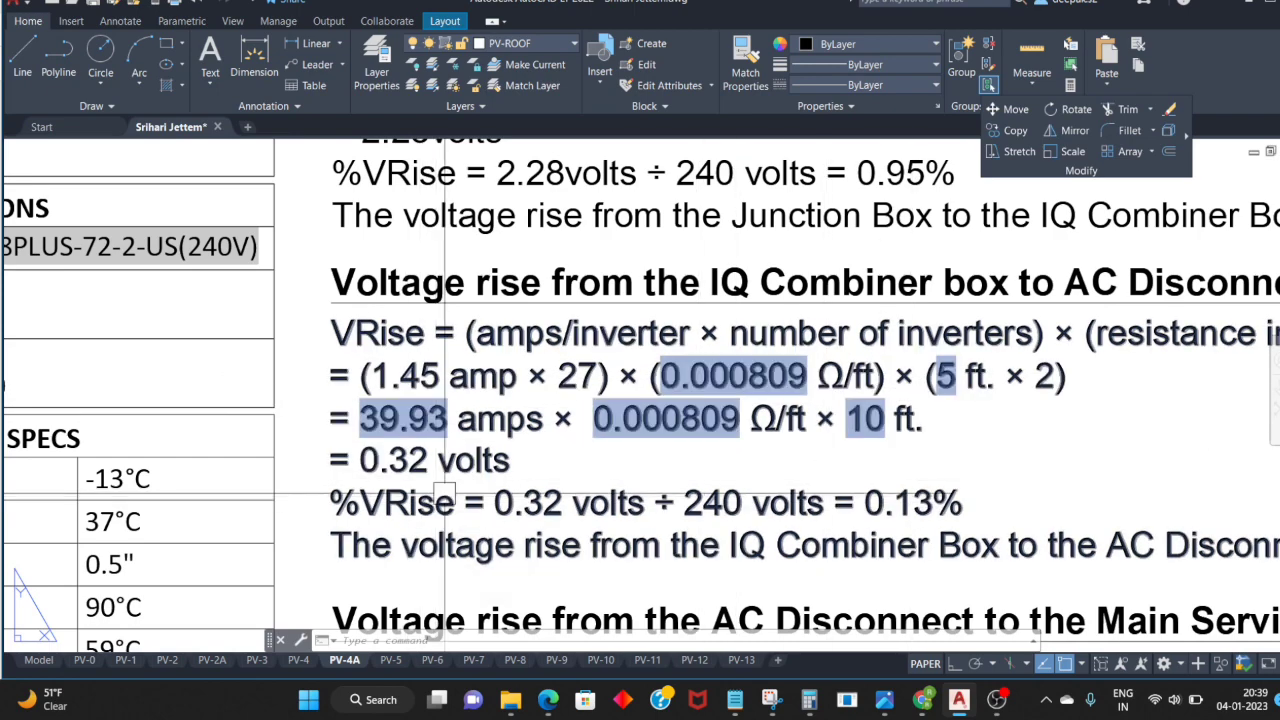
middle_drag(445, 493, 435, 425)
Step: Zoom in and out over the PV-4A voltage-rise calculations
scroll(430, 440, down, 2)
scroll(420, 455, up, 2)
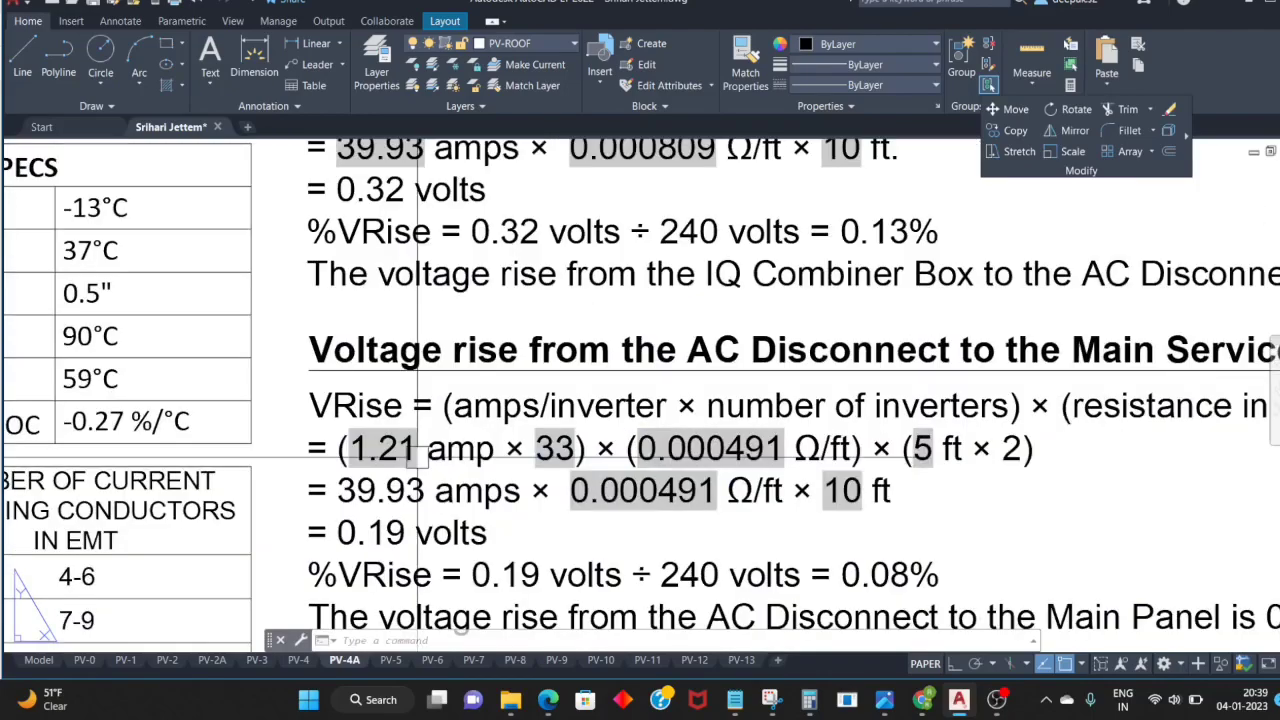
scroll(418, 452, down, 2)
scroll(420, 500, up, 2)
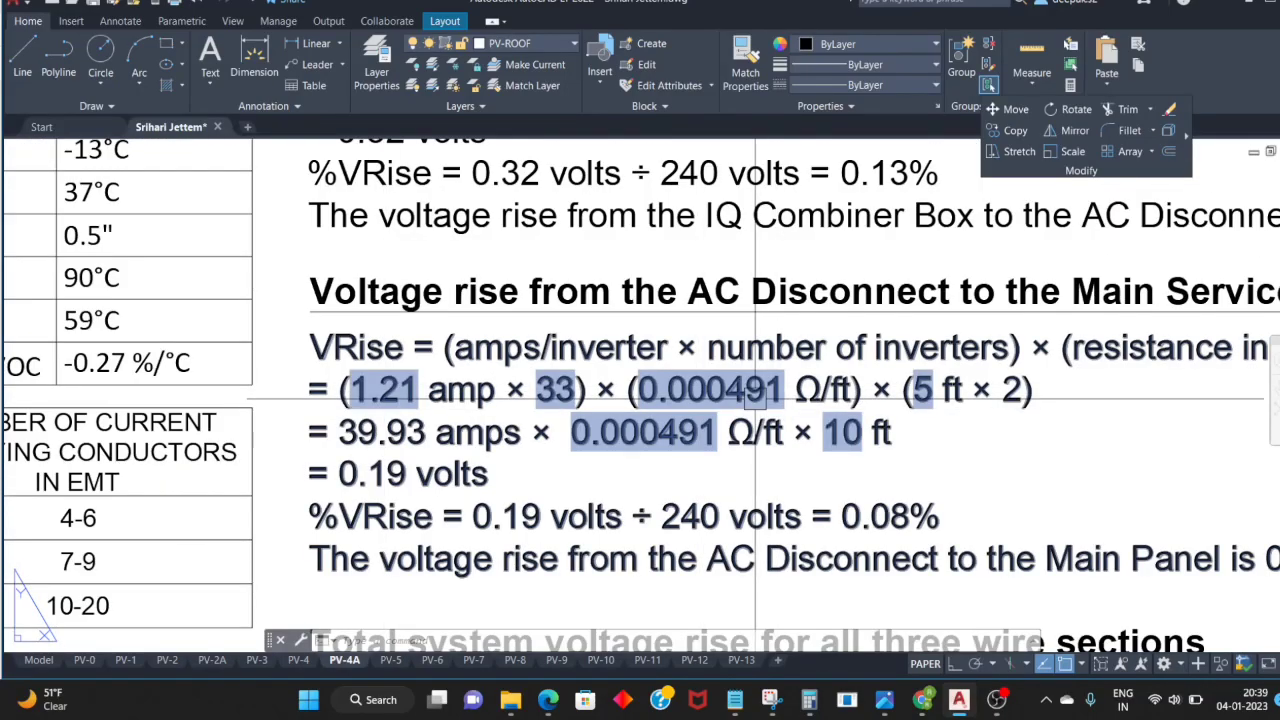
scroll(415, 365, down, 4)
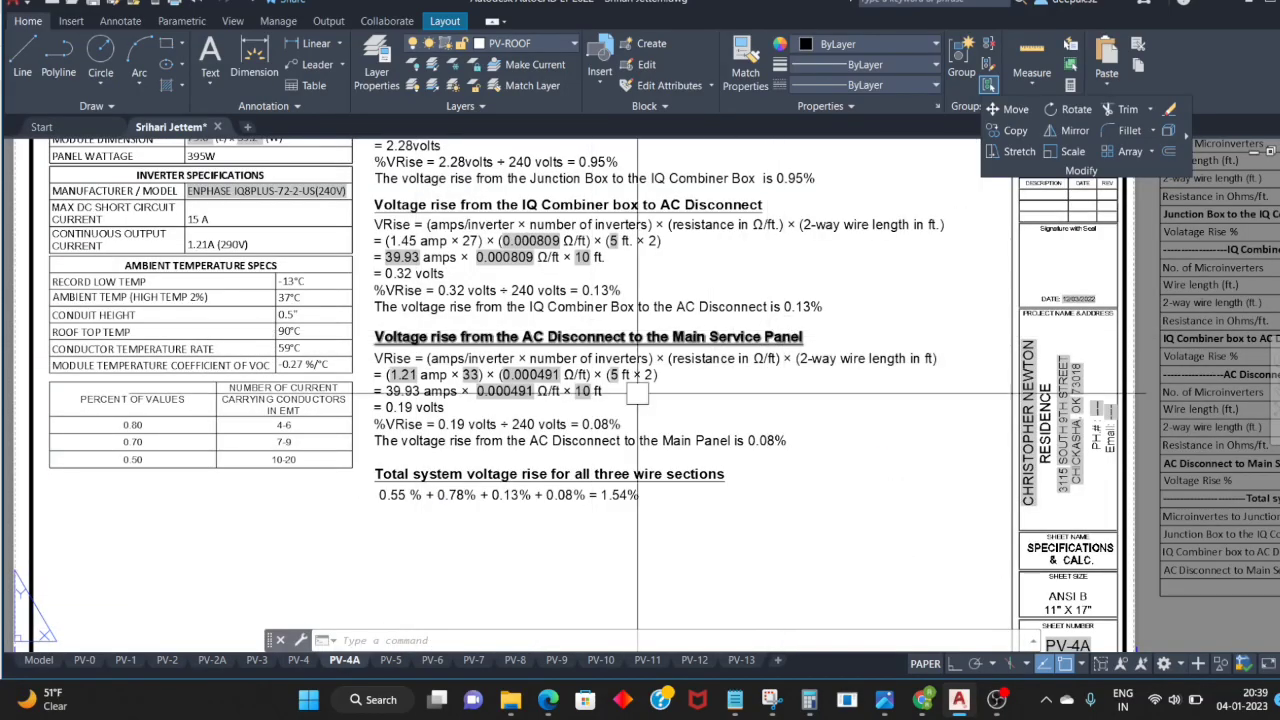
scroll(418, 369, up, 4)
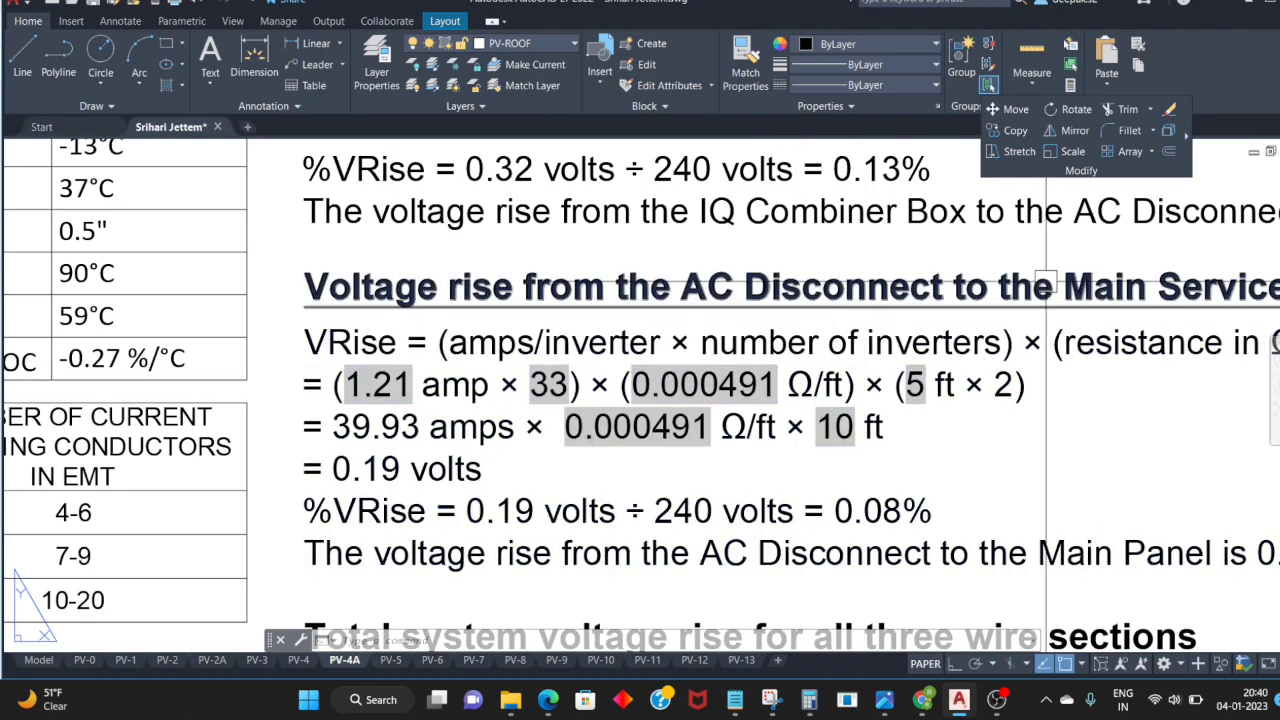
mouse_move(1045, 284)
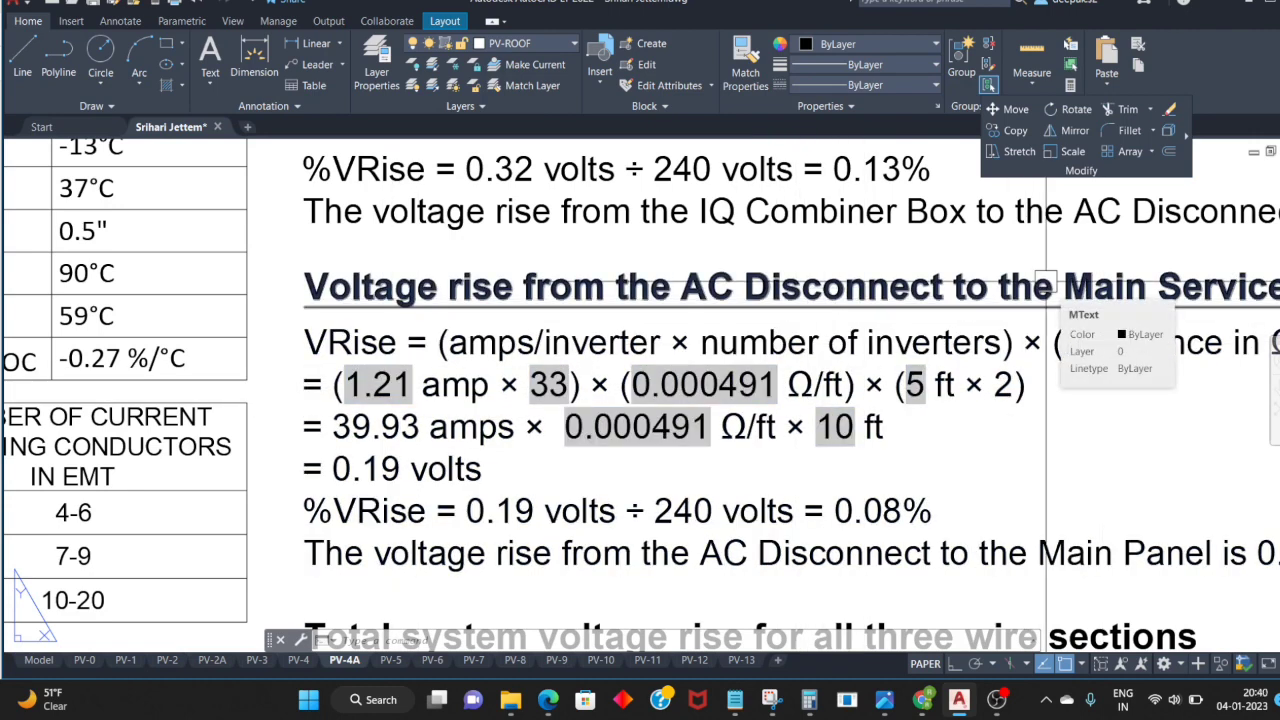
scroll(305, 408, down, 5)
scroll(681, 500, up, 5)
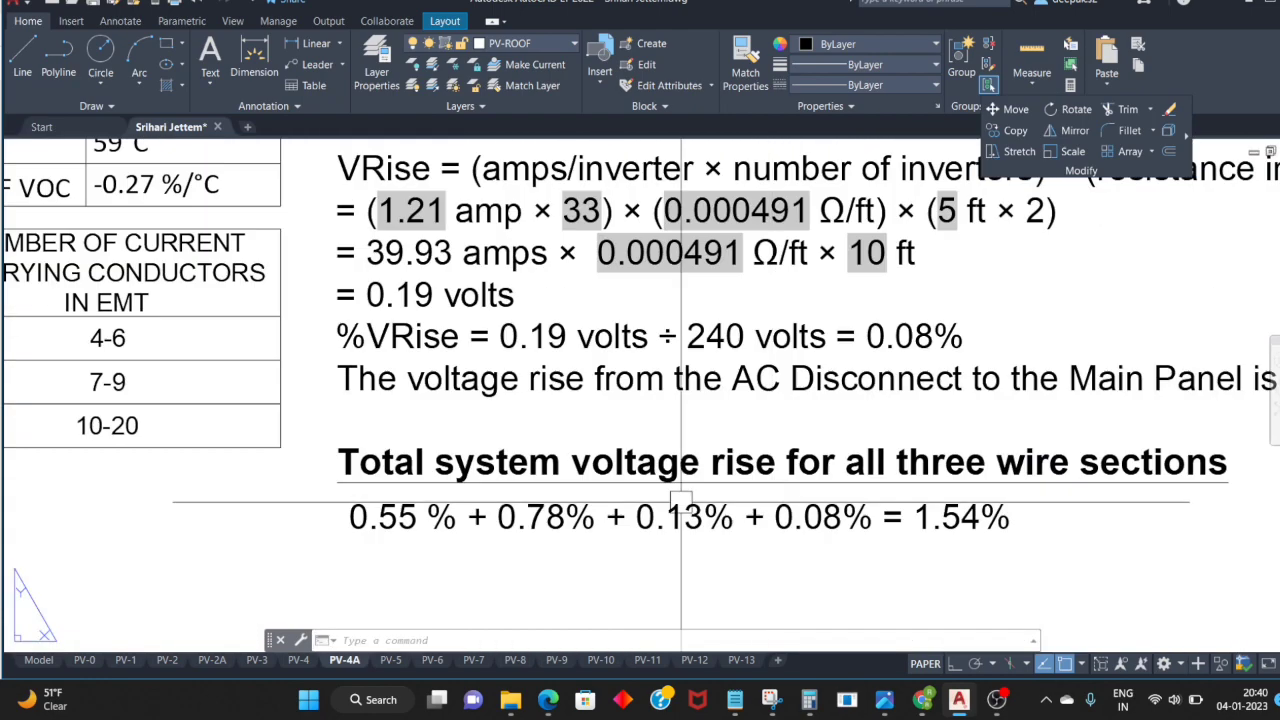
scroll(460, 520, down, 2)
scroll(420, 560, down, 1)
scroll(410, 591, down, 3)
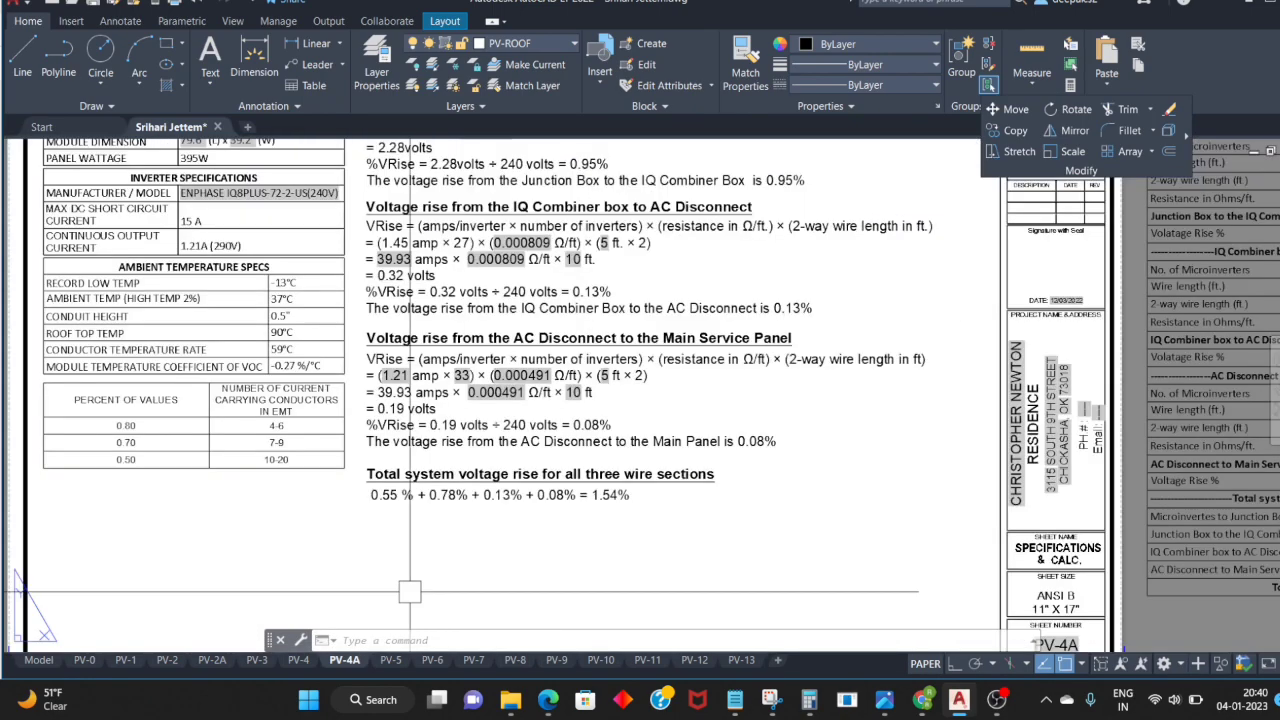
Step: Pan through the Junction Box, Q Cable and total system voltage rise sections
middle_drag(660, 200, 642, 338)
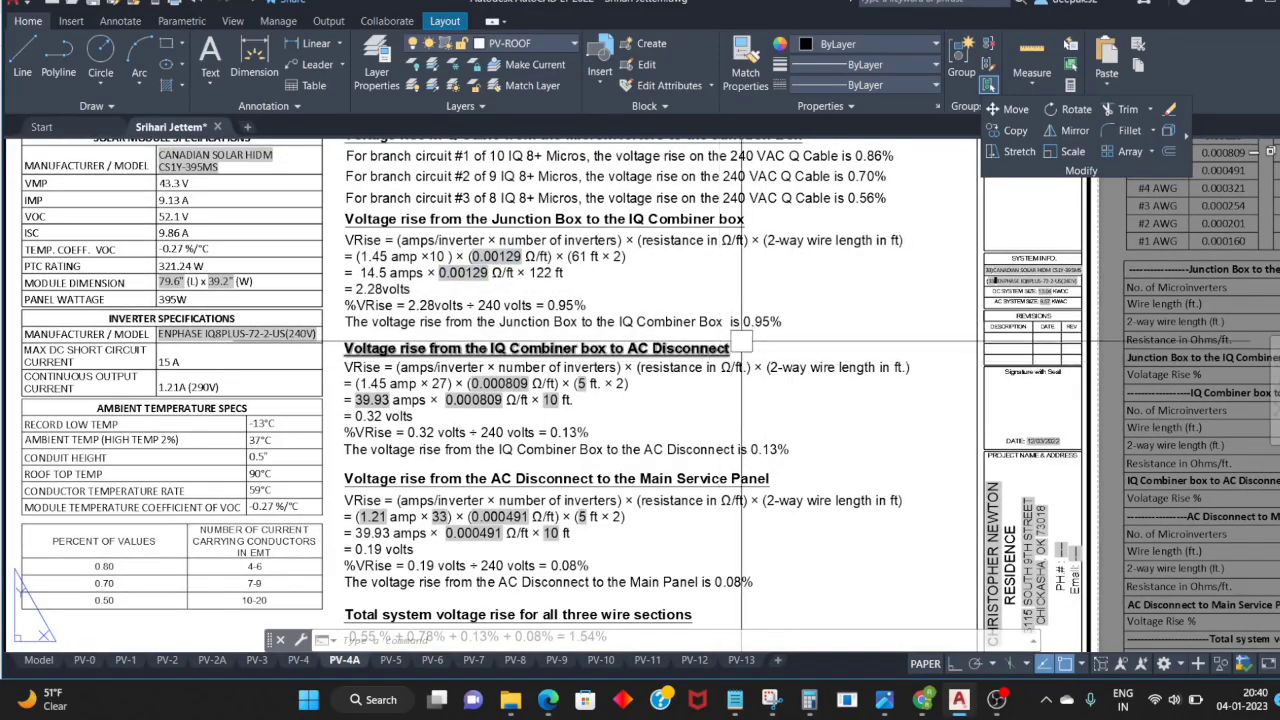
middle_drag(736, 344, 697, 395)
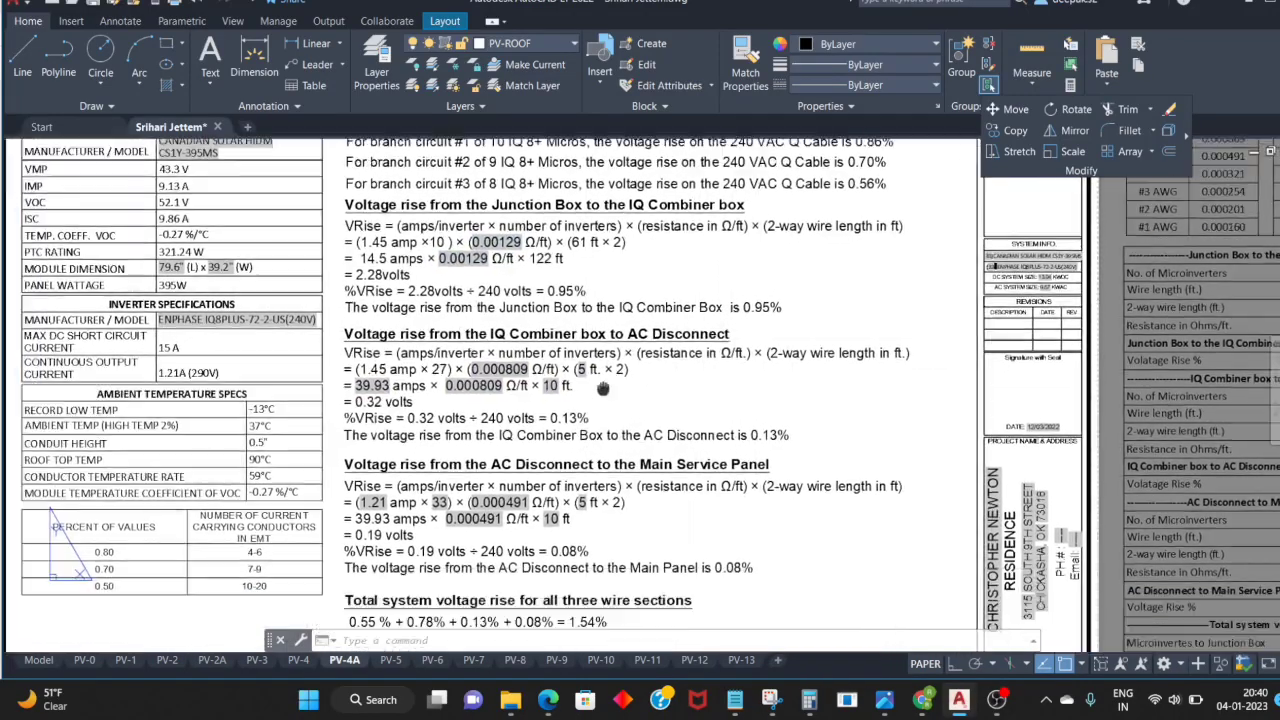
middle_drag(459, 640, 521, 543)
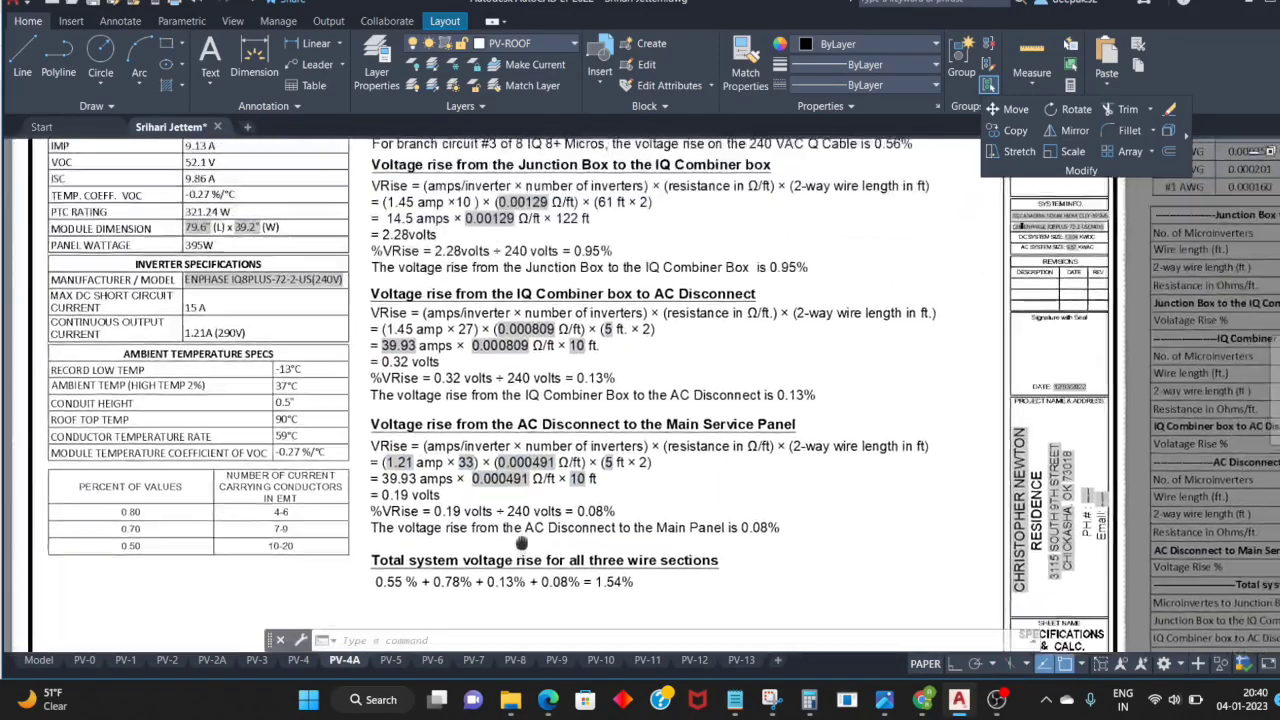
middle_drag(728, 156, 697, 340)
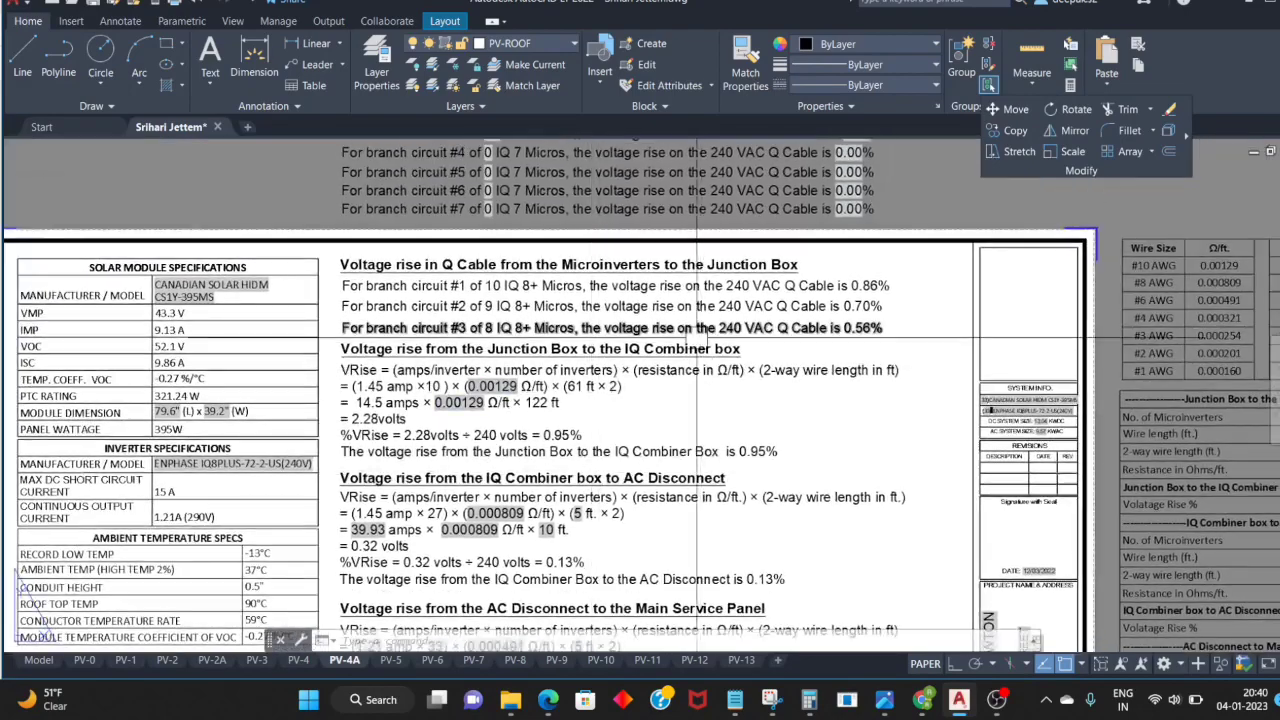
scroll(460, 385, up, 2)
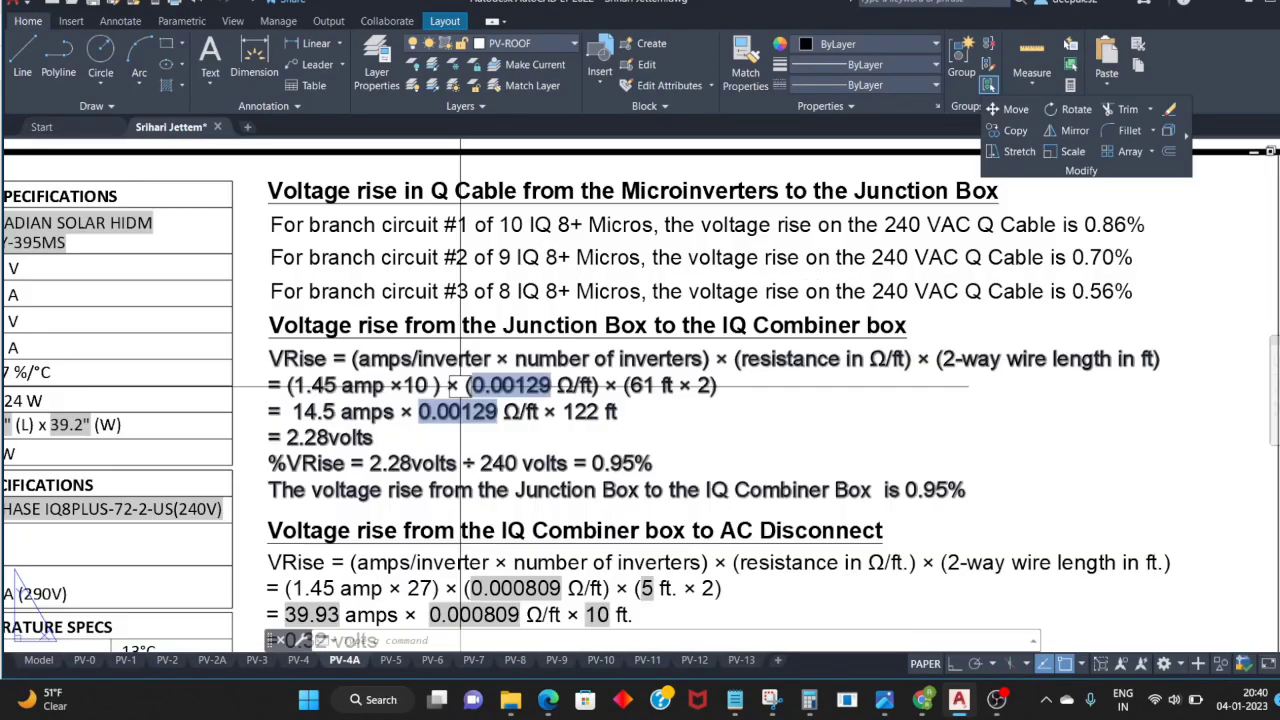
scroll(460, 385, up, 2)
scroll(537, 398, down, 2)
middle_drag(730, 467, 697, 489)
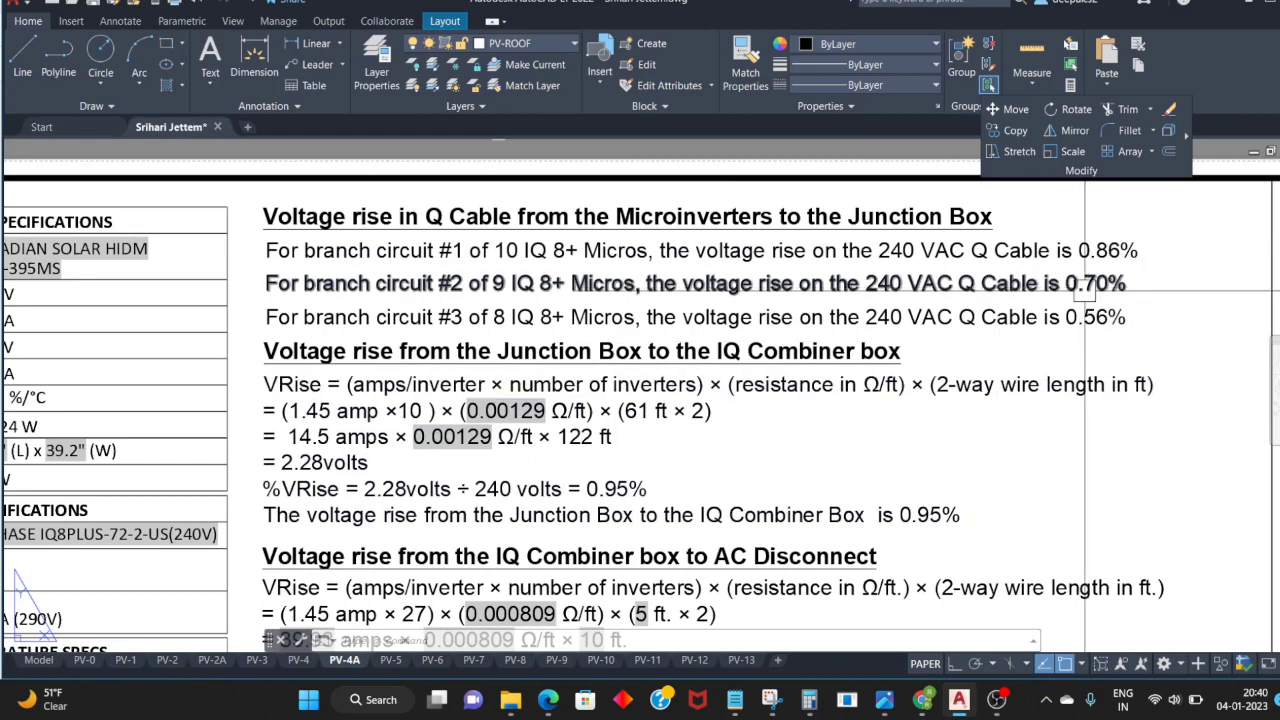
scroll(1090, 283, down, 2)
scroll(585, 506, up, 2)
scroll(585, 506, up, 2)
Step: Open the total voltage rise line in the text editor, then reposition the view
double_click(597, 449)
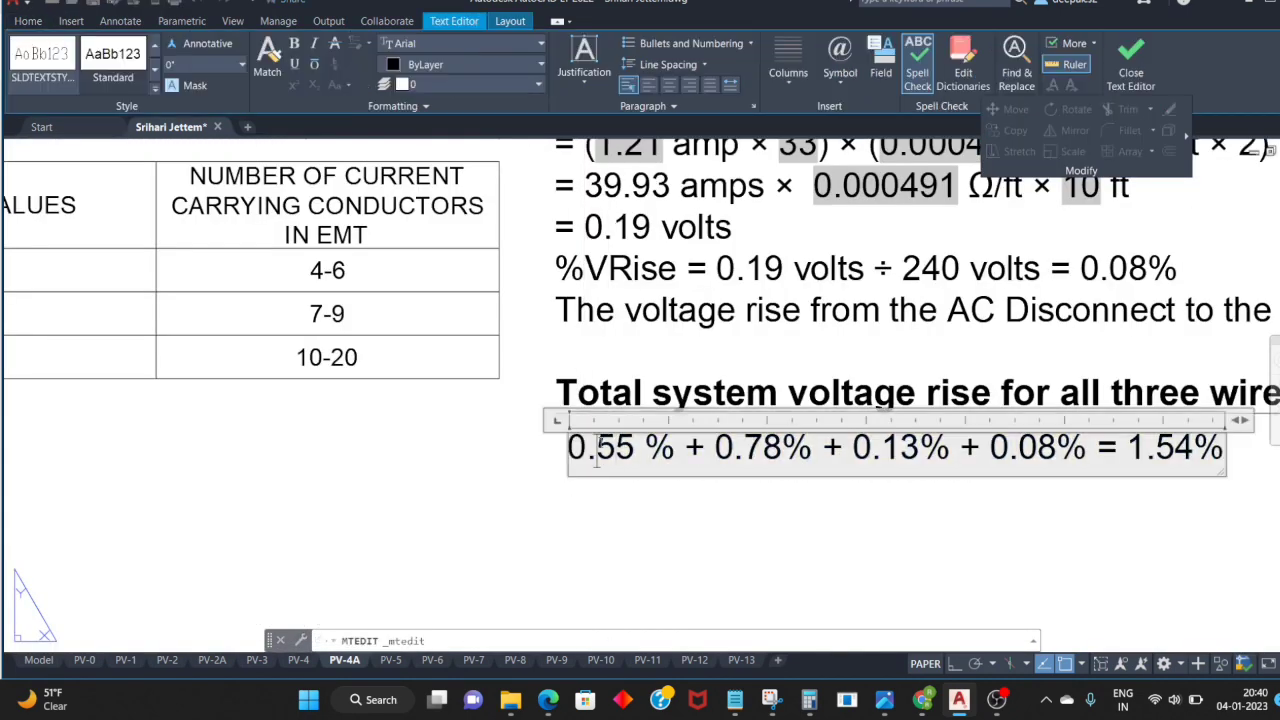
click(731, 557)
scroll(731, 557, down, 2)
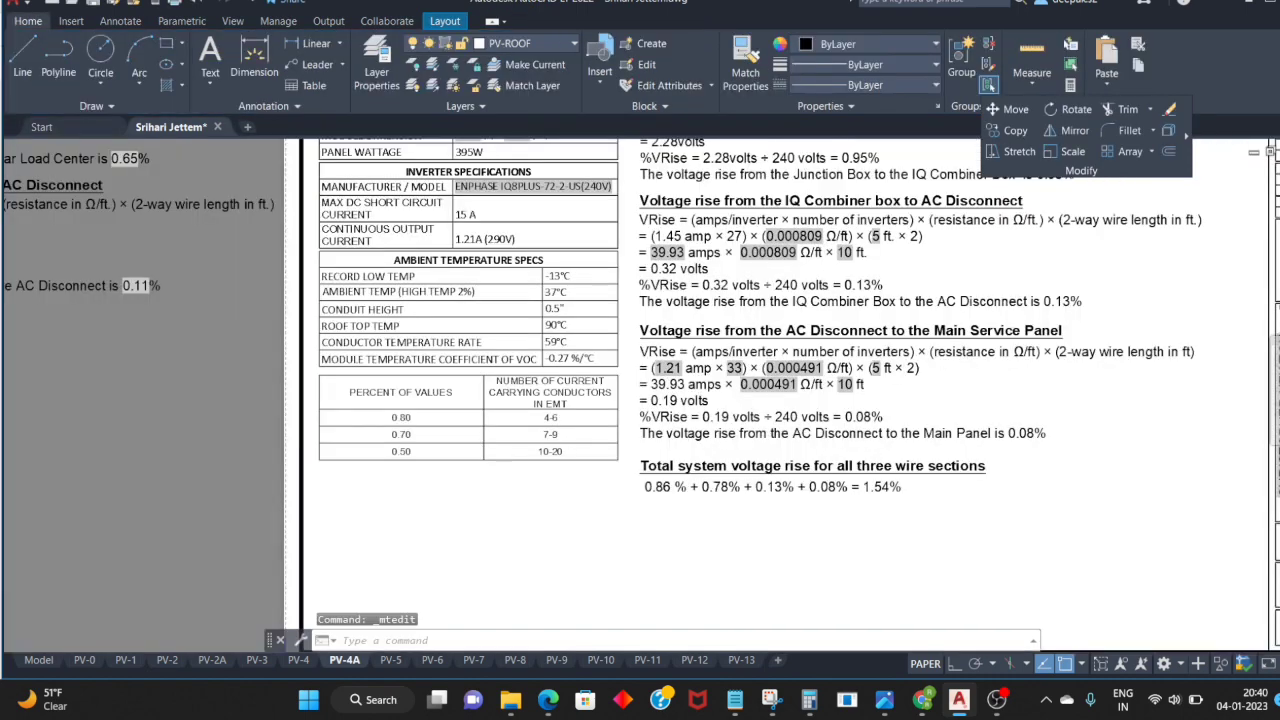
scroll(700, 530, down, 2)
scroll(645, 505, up, 3)
scroll(645, 505, down, 1)
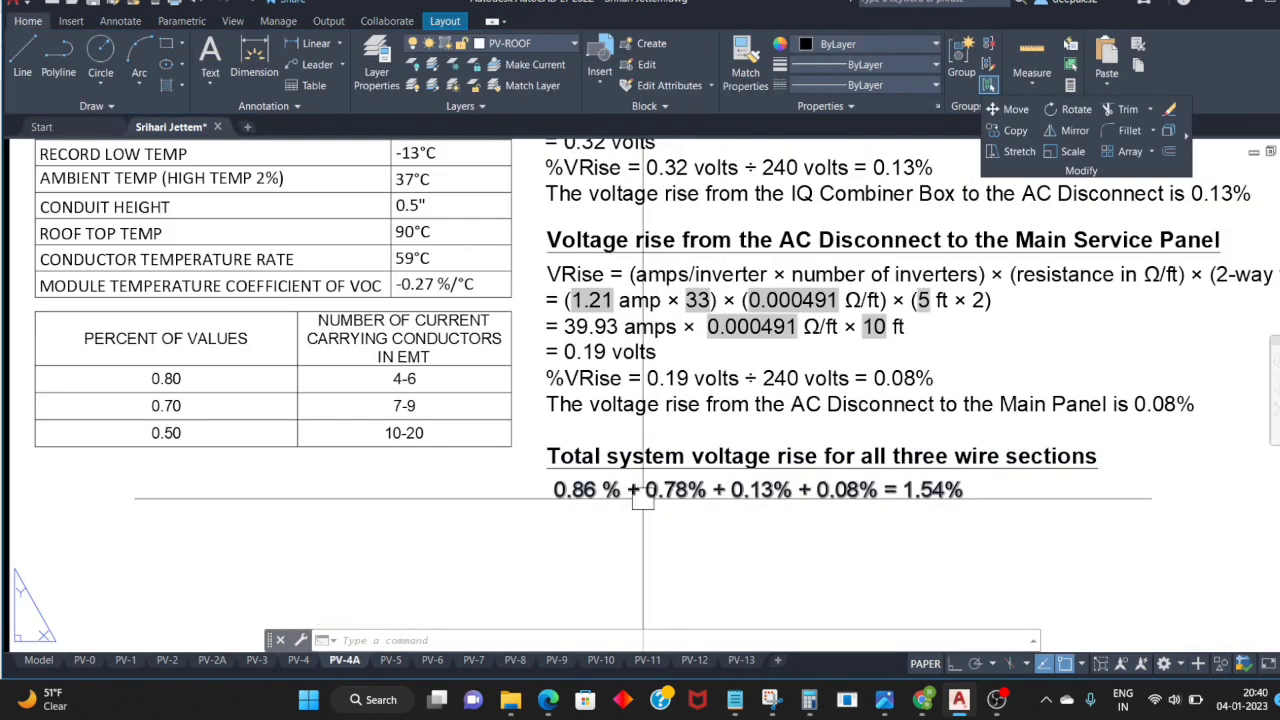
scroll(700, 450, down, 1)
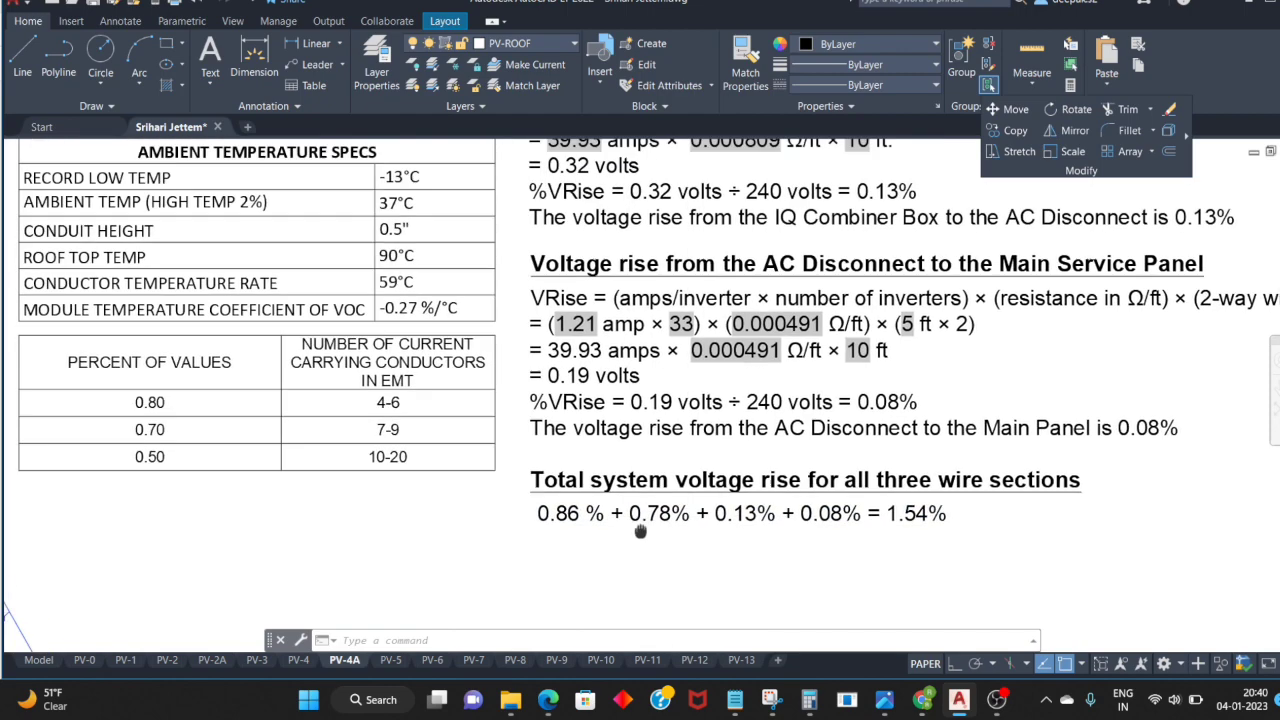
scroll(845, 298, down, 1)
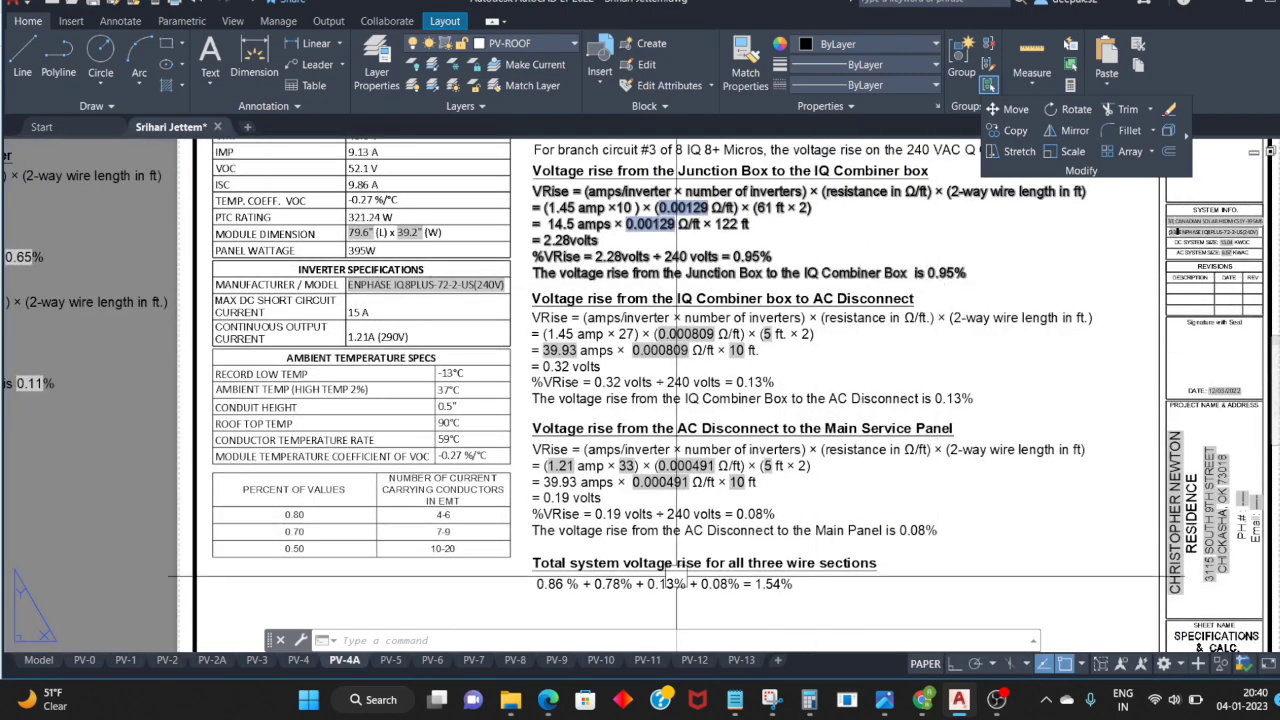
scroll(640, 585, up, 2)
Step: Update the total line to 0.86% + 0.95% + 0.13% + 0.08% = 1.54%
double_click(589, 590)
text(95)
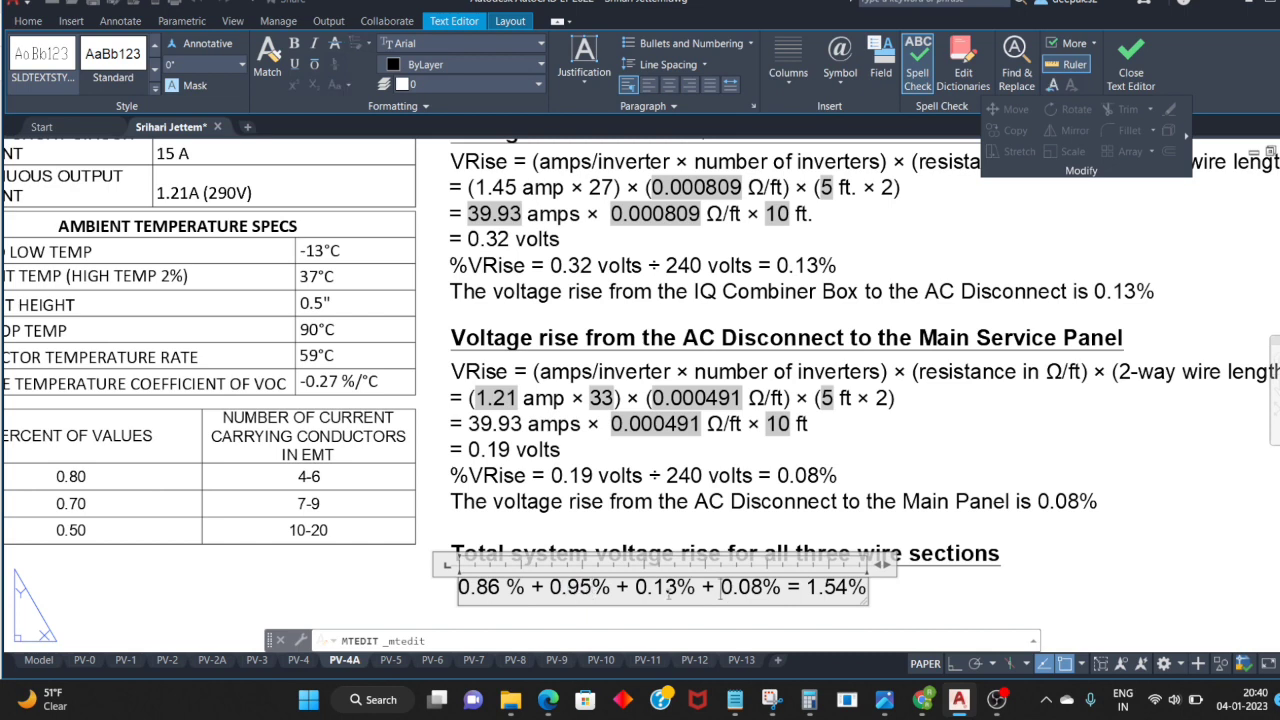
click(823, 590)
key(Escape)
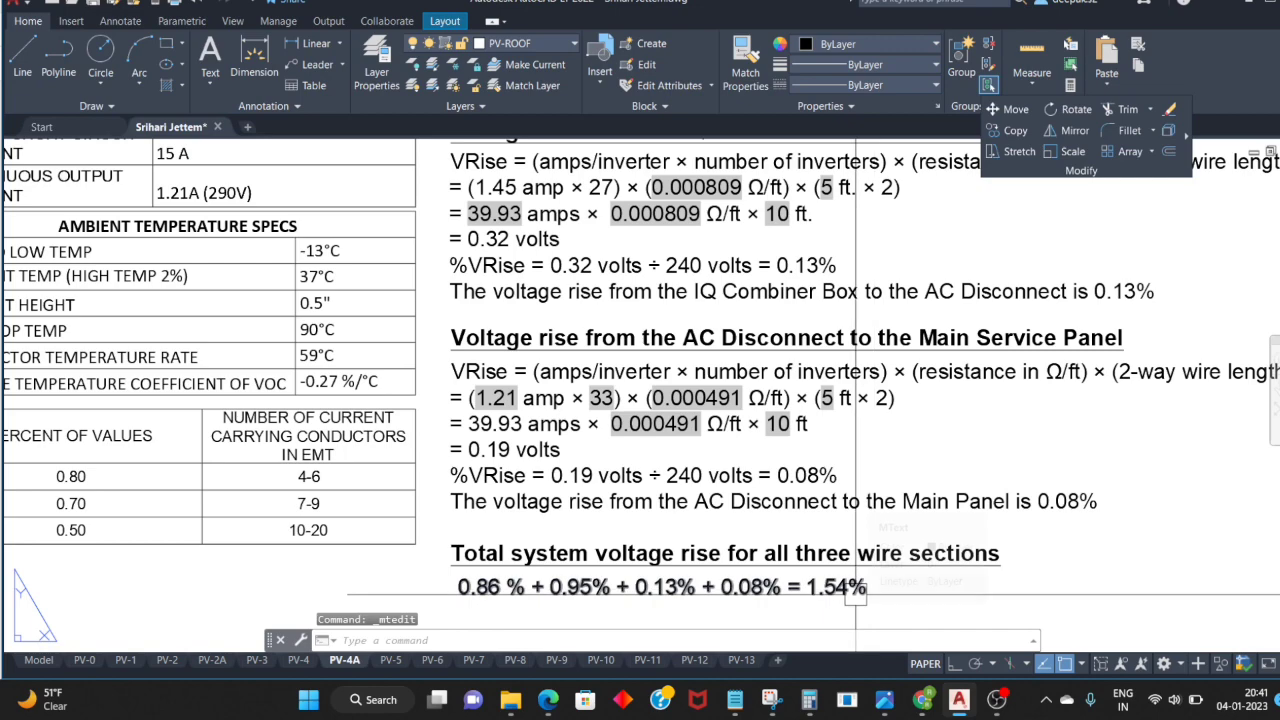
scroll(755, 587, down, 2)
scroll(760, 588, up, 4)
scroll(770, 589, down, 2)
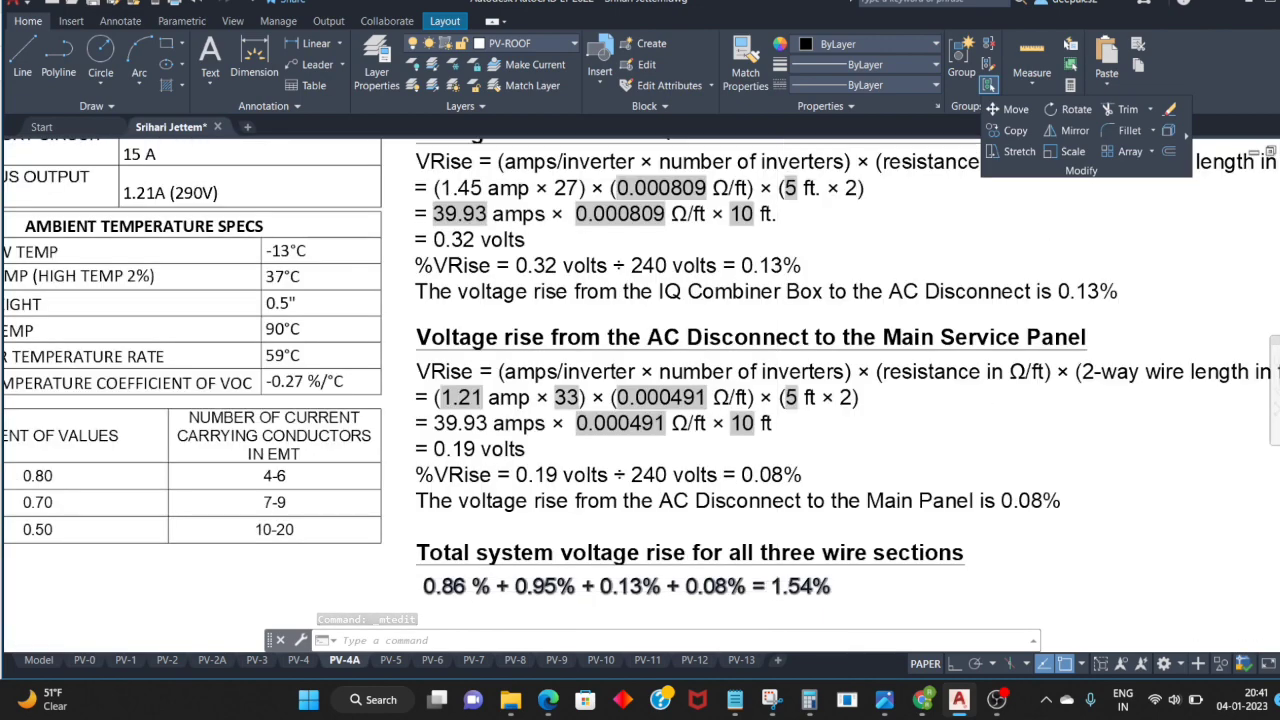
scroll(778, 590, down, 1)
key(ctrl+Page_Up)
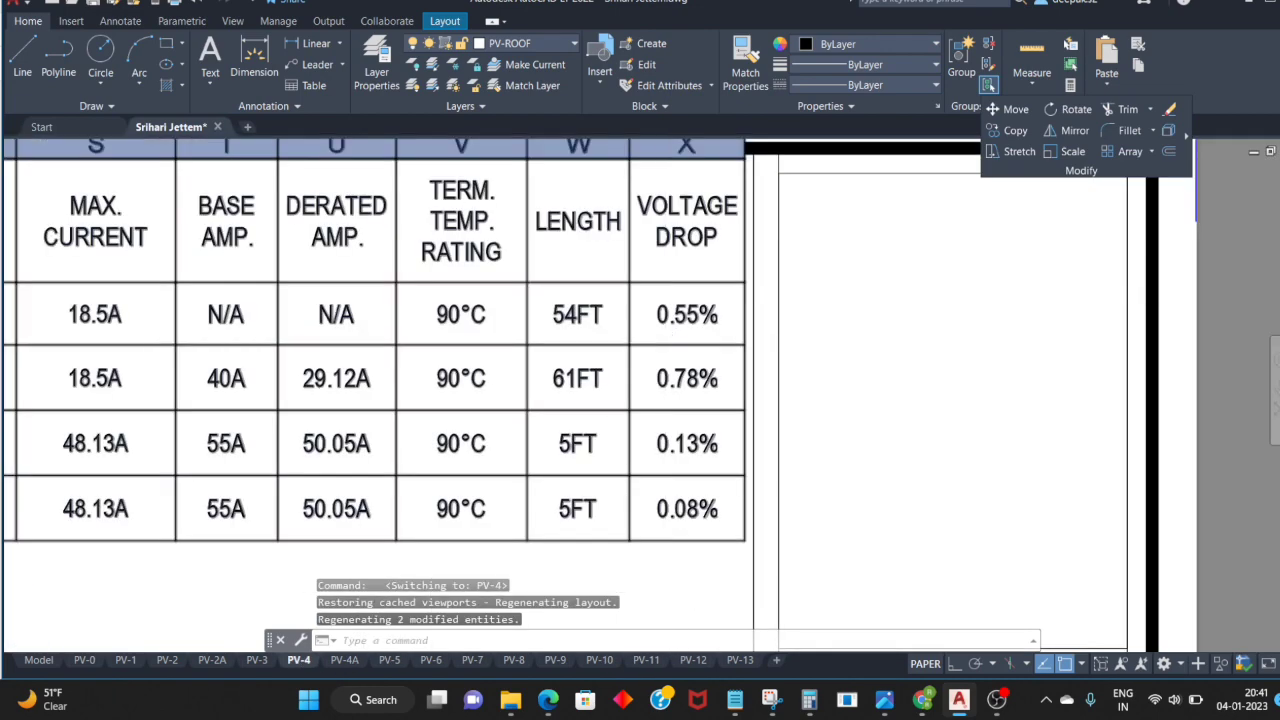
scroll(666, 345, up, 4)
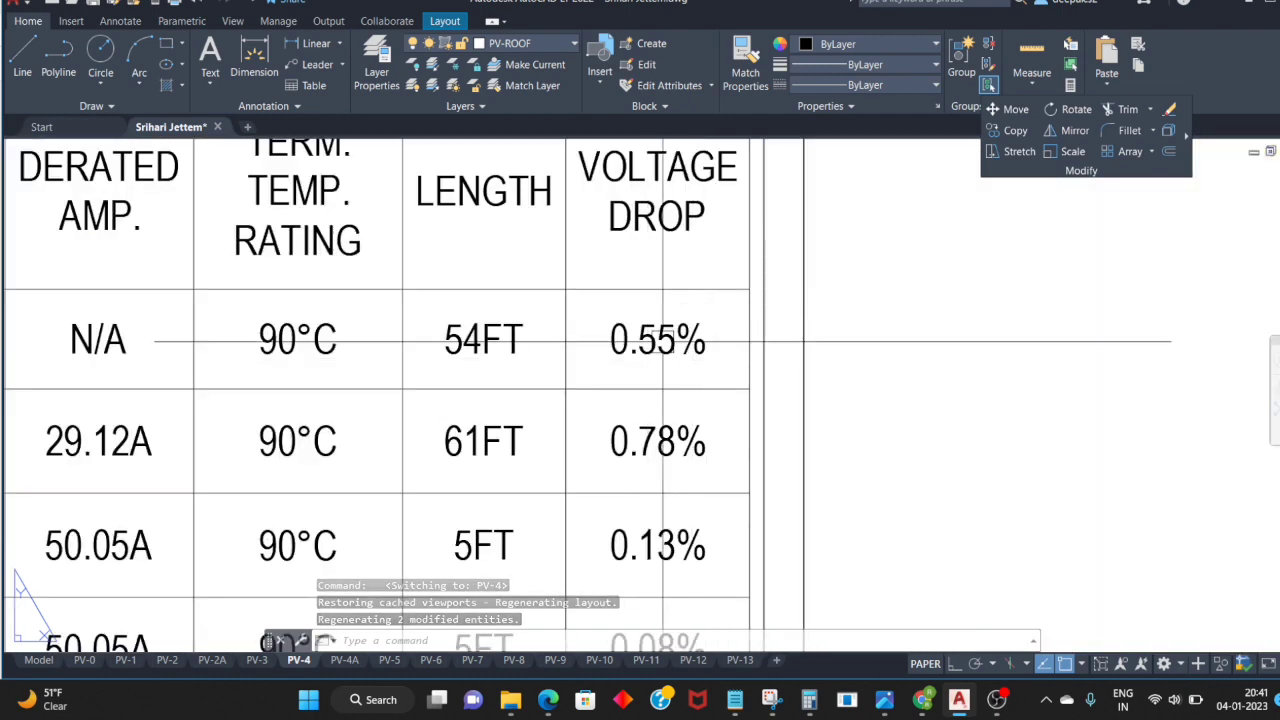
scroll(659, 349, down, 4)
key(ctrl+Page_Up)
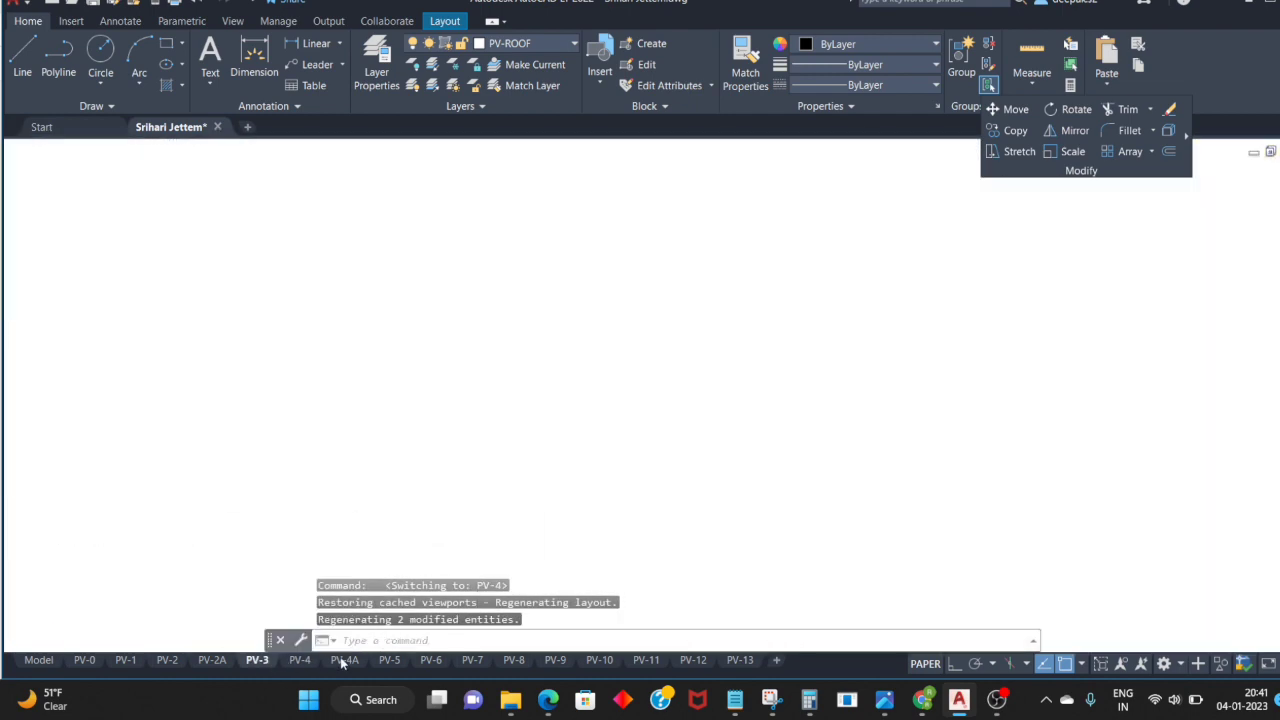
click(344, 664)
scroll(884, 316, up, 3)
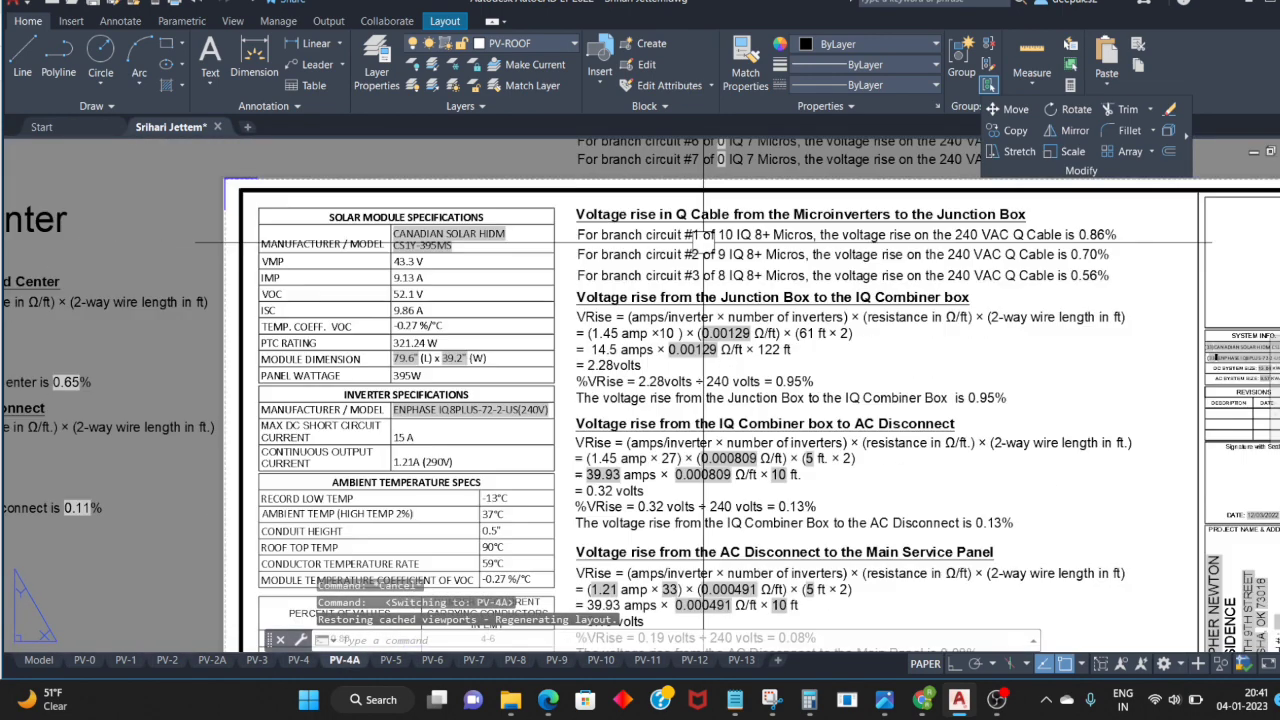
scroll(884, 316, up, 2)
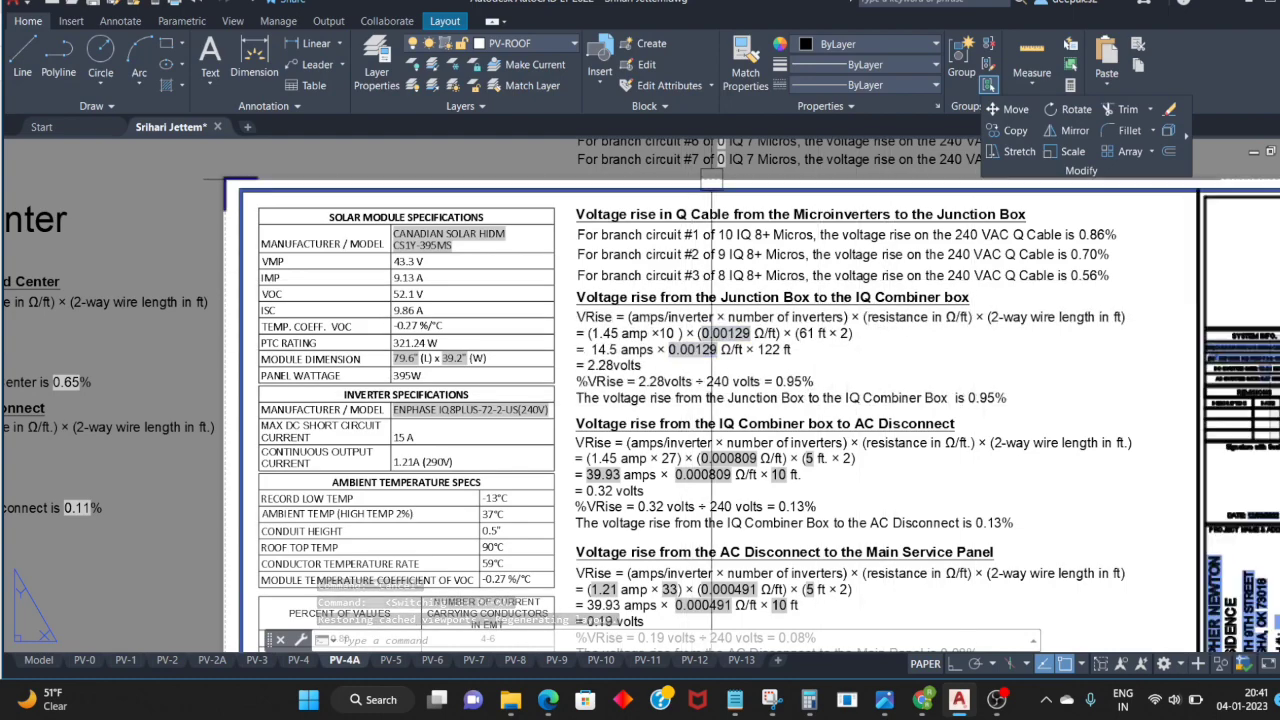
middle_drag(718, 258, 628, 335)
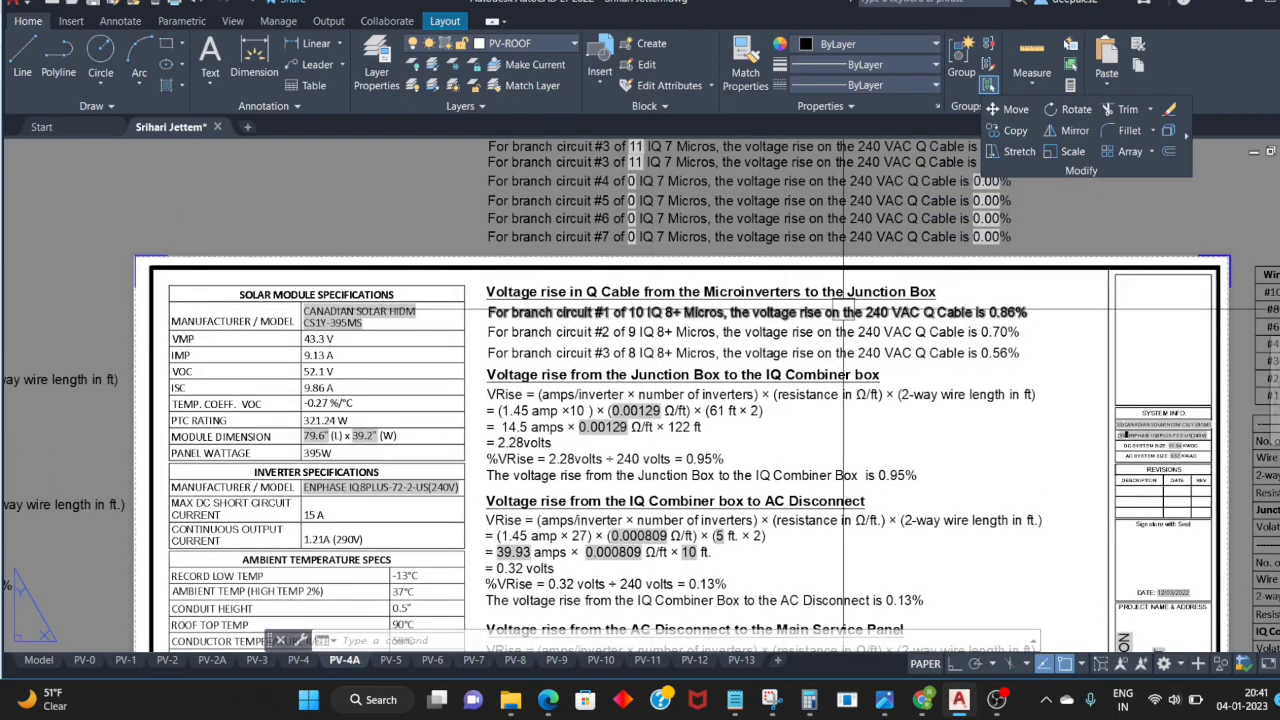
scroll(976, 347, up, 2)
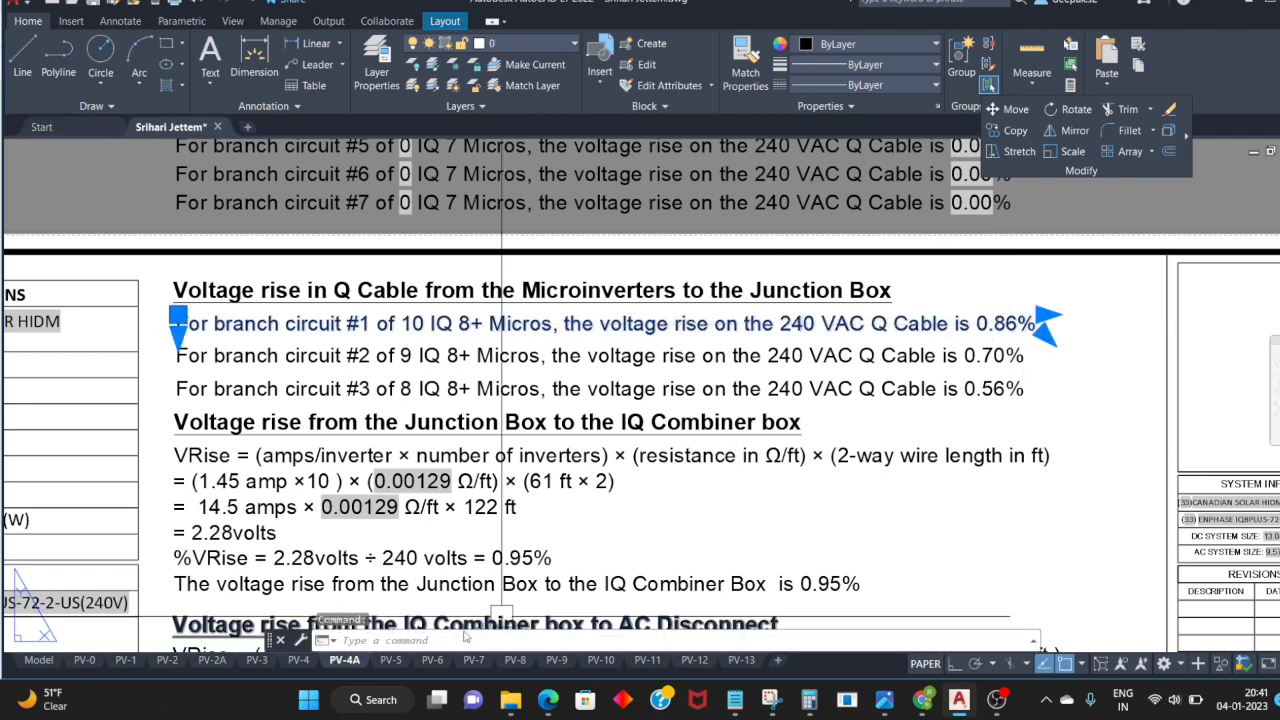
Step: On PV-4, change the first voltage drop cell from 0.55% to 0.86%
click(392, 661)
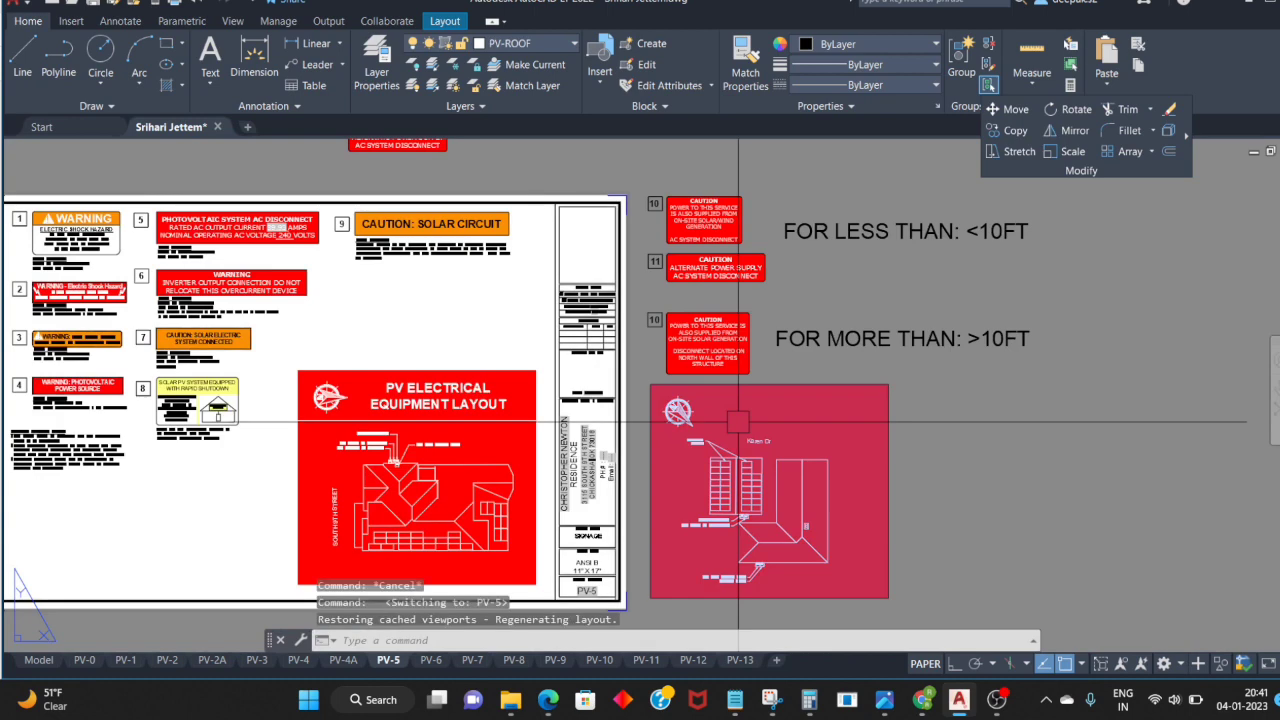
click(298, 661)
scroll(660, 340, up, 3)
scroll(665, 335, up, 3)
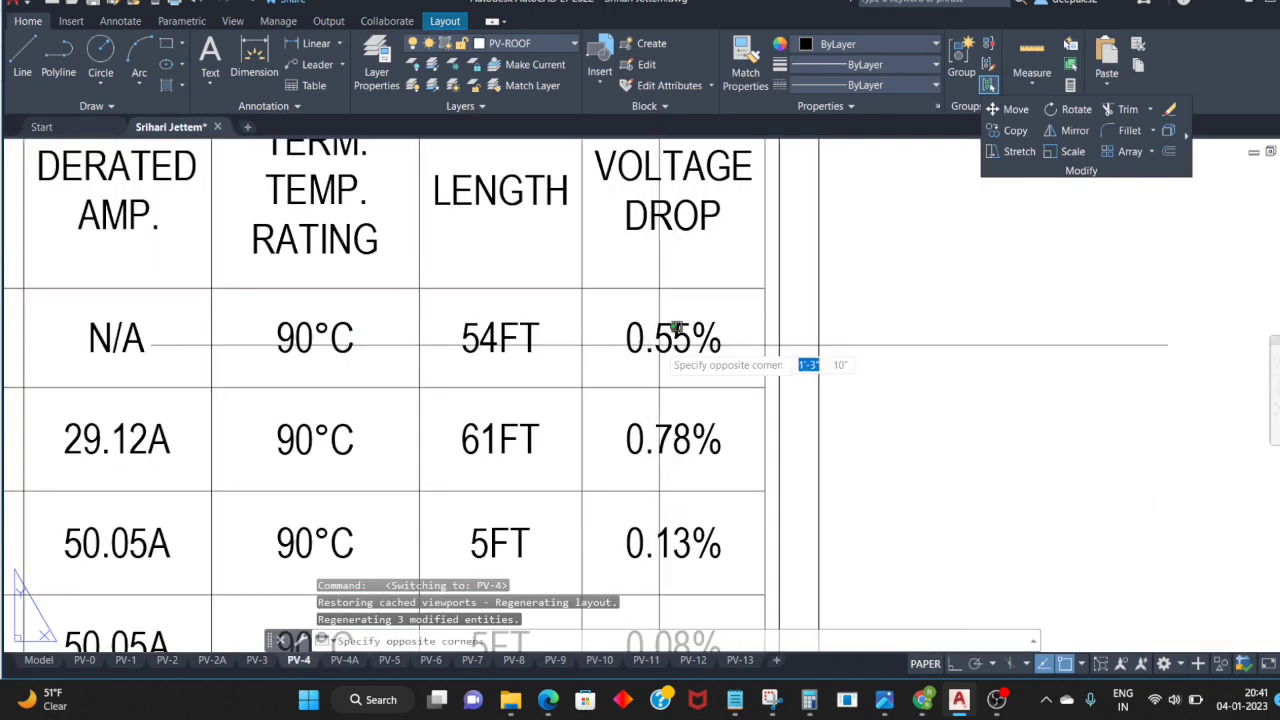
double_click(626, 340)
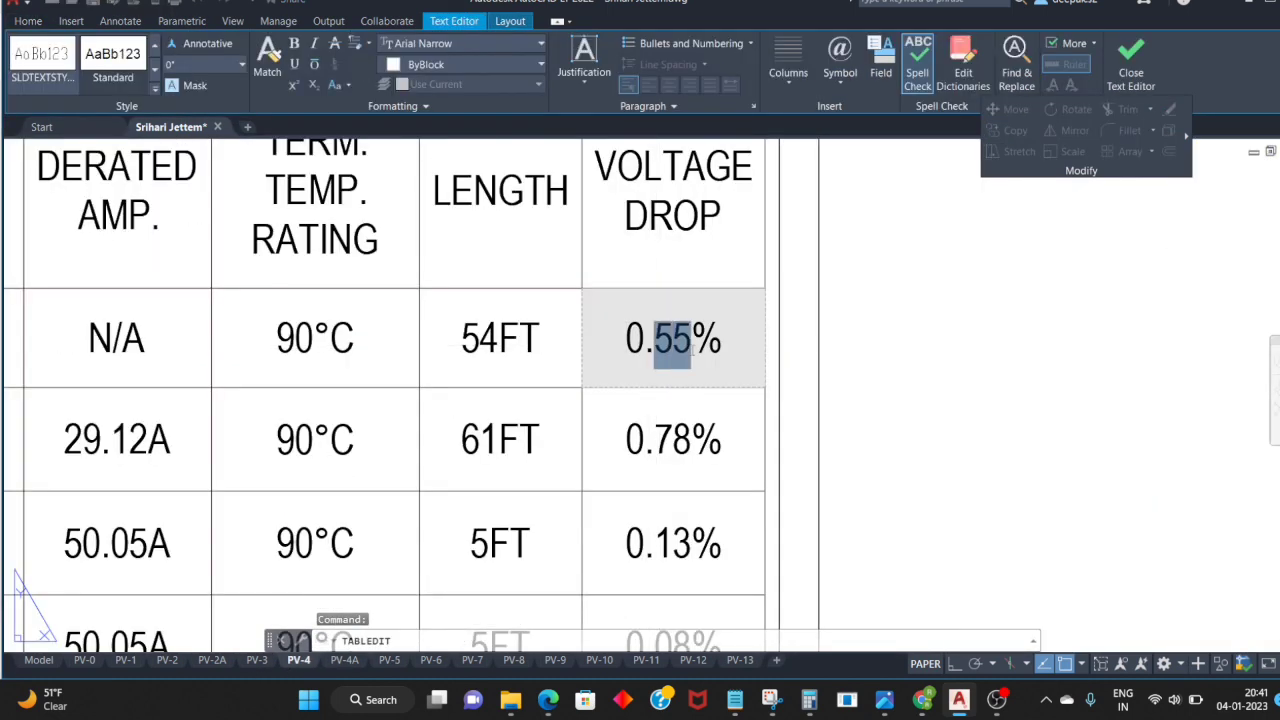
text(6)
scroll(623, 420, down, 5)
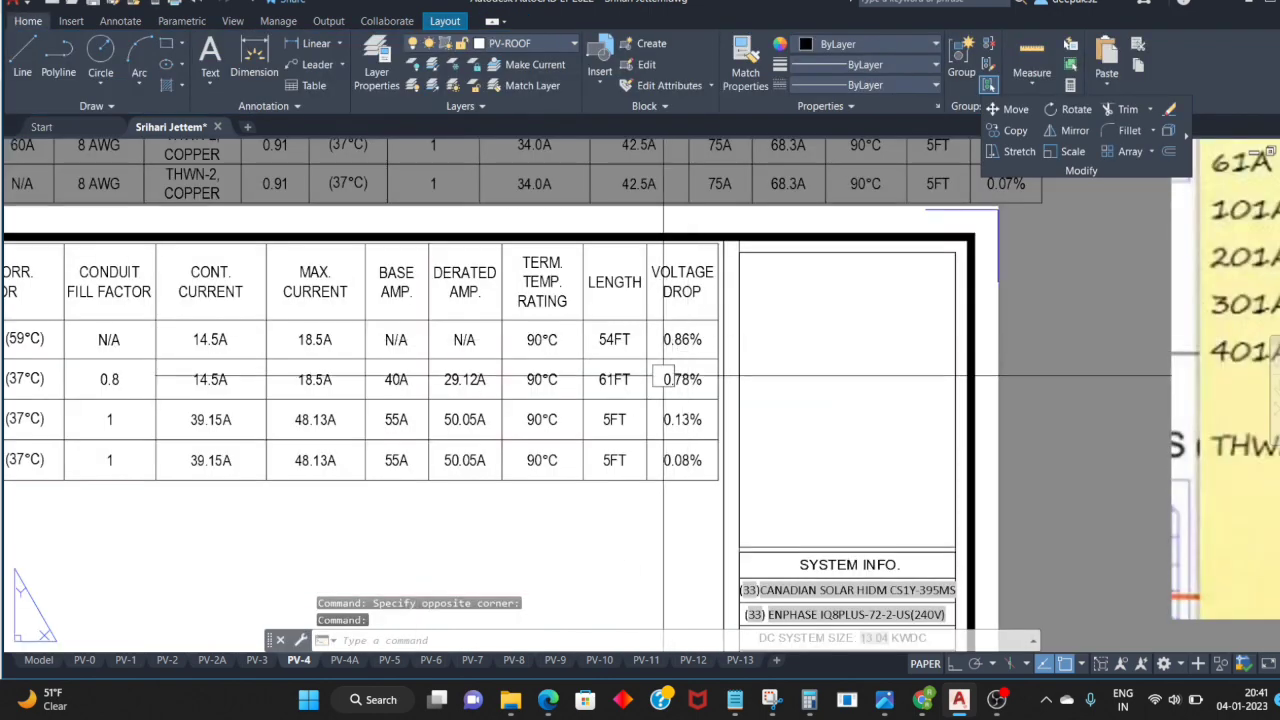
scroll(700, 400, down, 3)
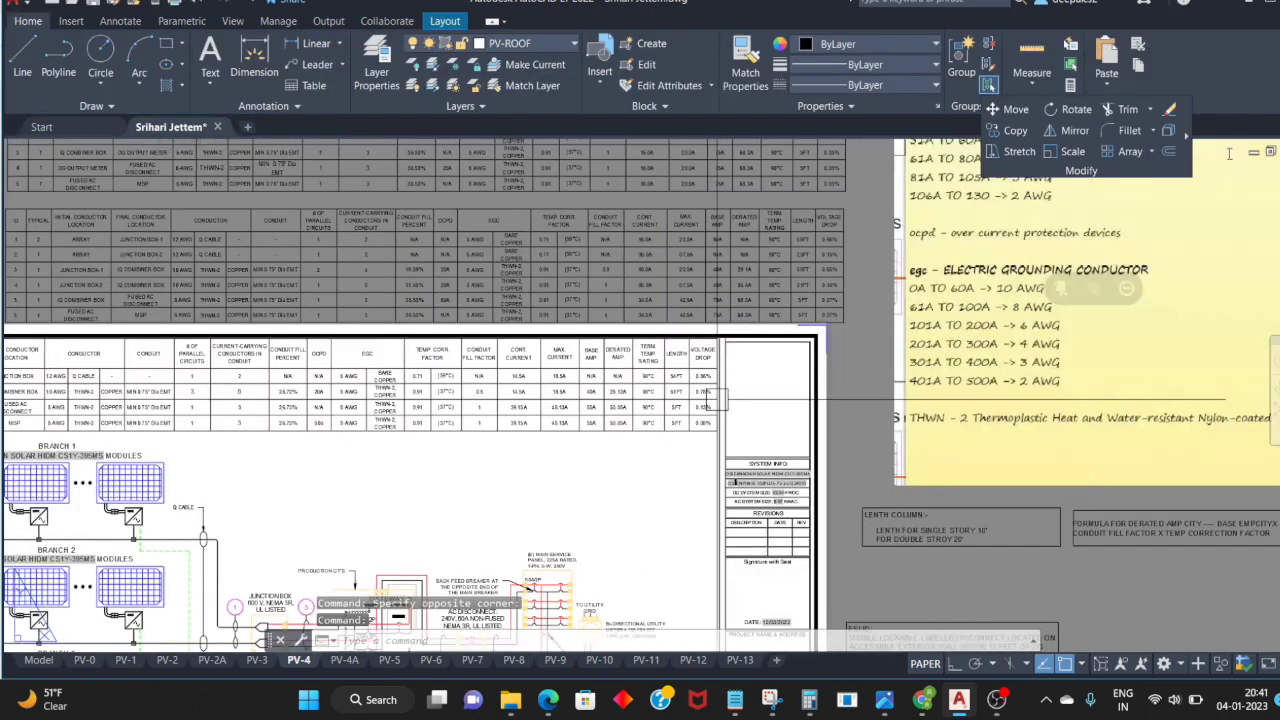
Step: After checking PV-4A, change the second voltage drop cell from 0.78% to 0.95%
click(345, 661)
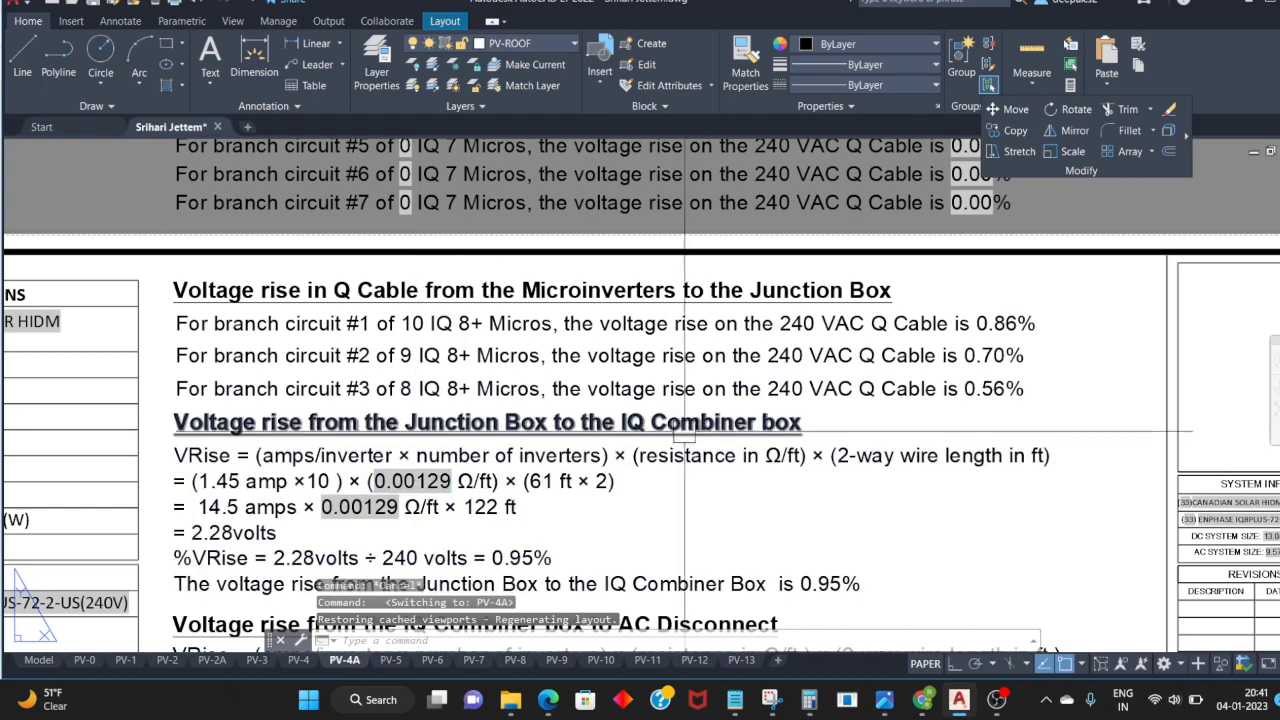
click(392, 662)
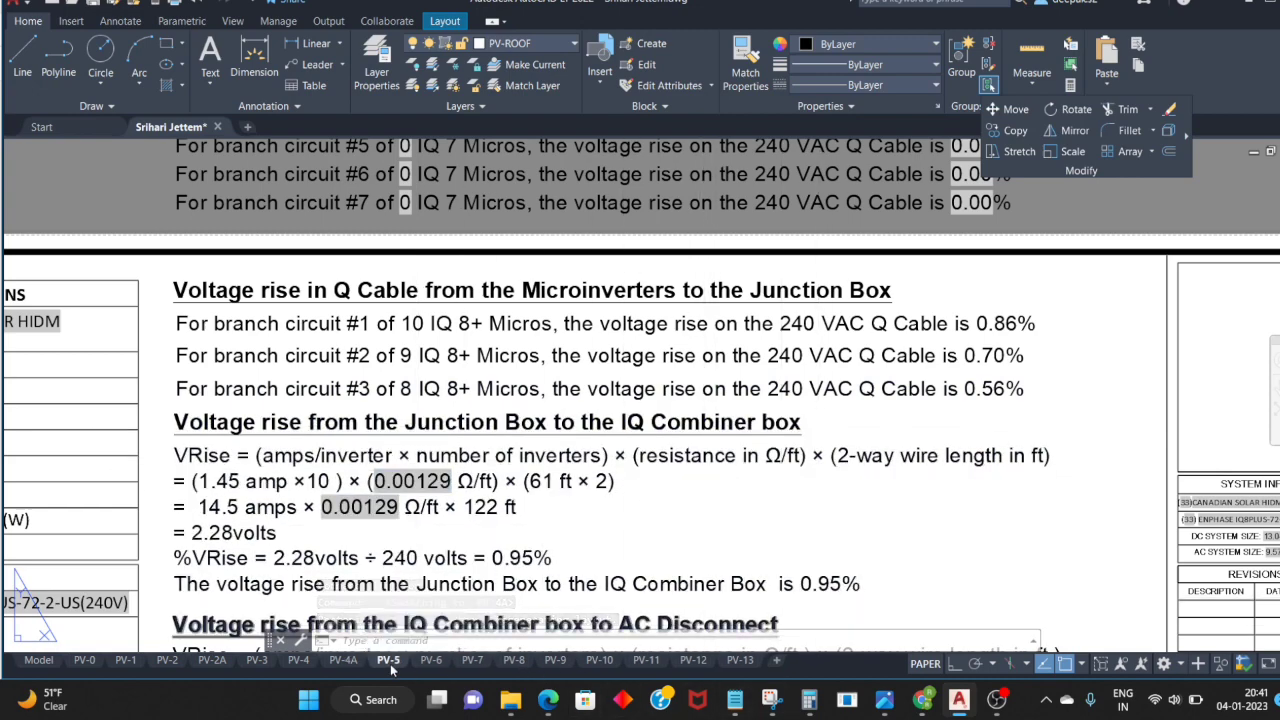
click(299, 661)
scroll(800, 410, up, 3)
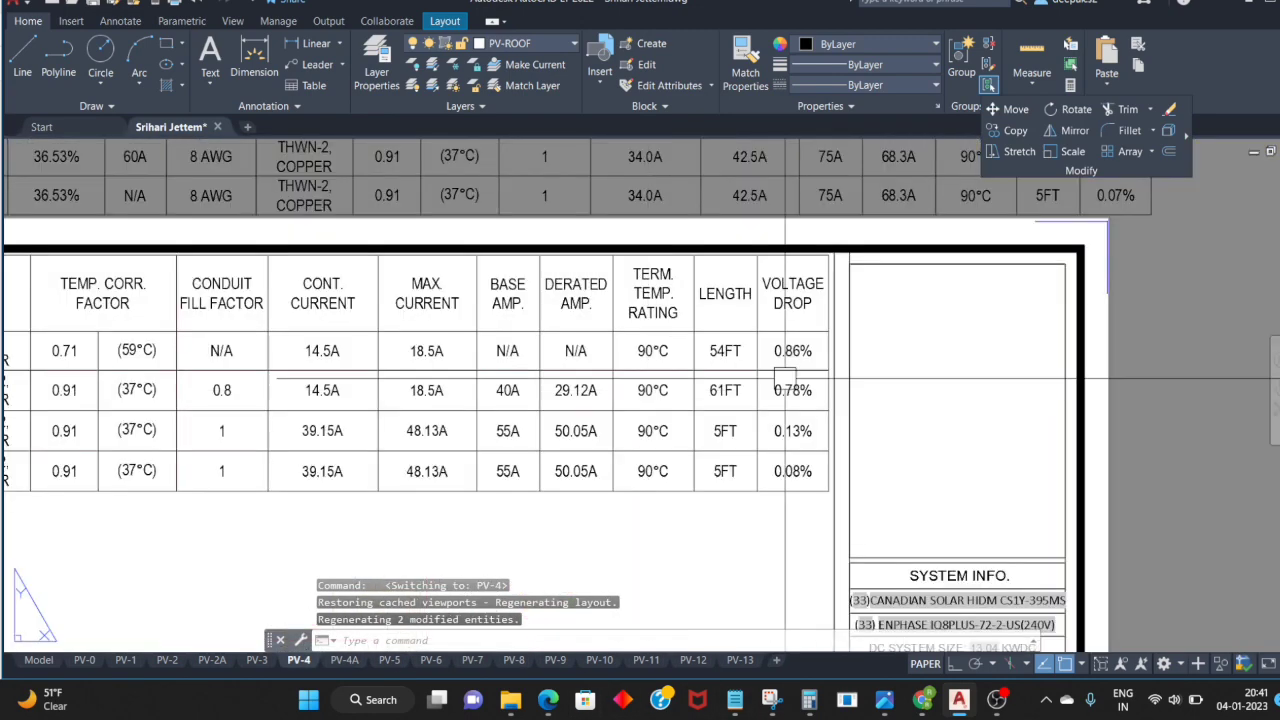
scroll(800, 410, up, 3)
double_click(796, 409)
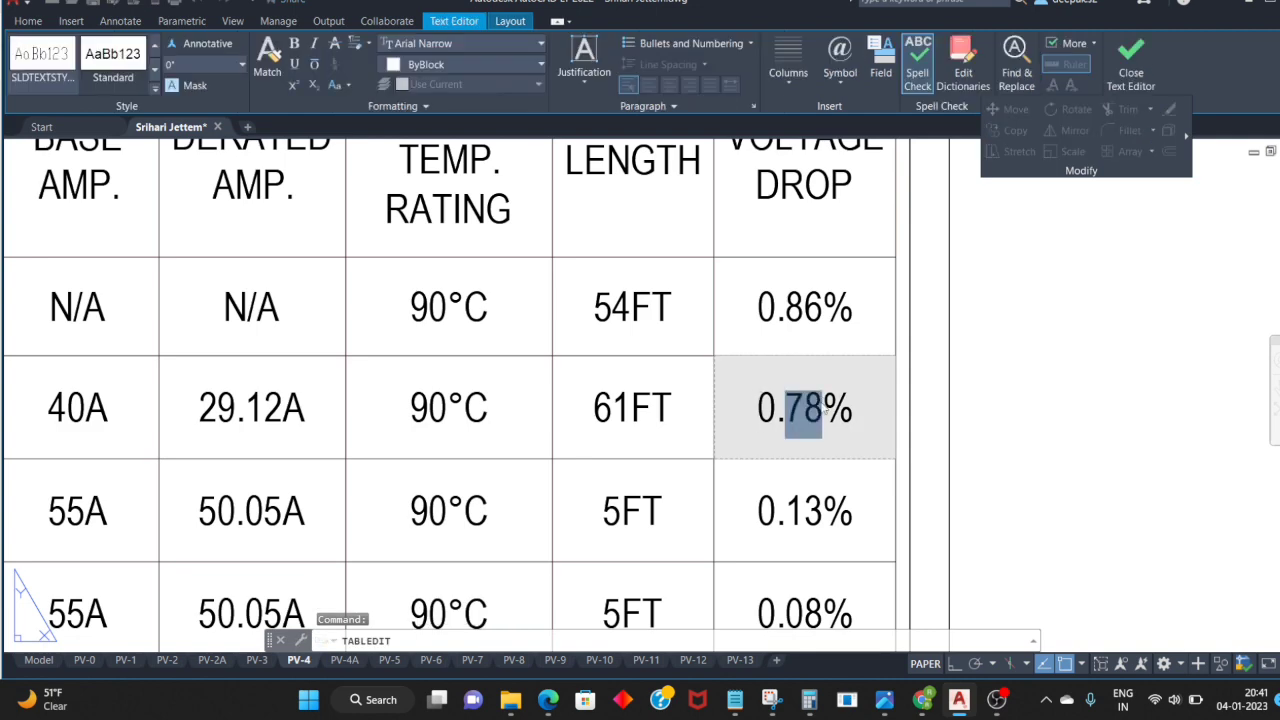
text(5)
click(748, 457)
scroll(748, 440, down, 2)
scroll(700, 430, down, 2)
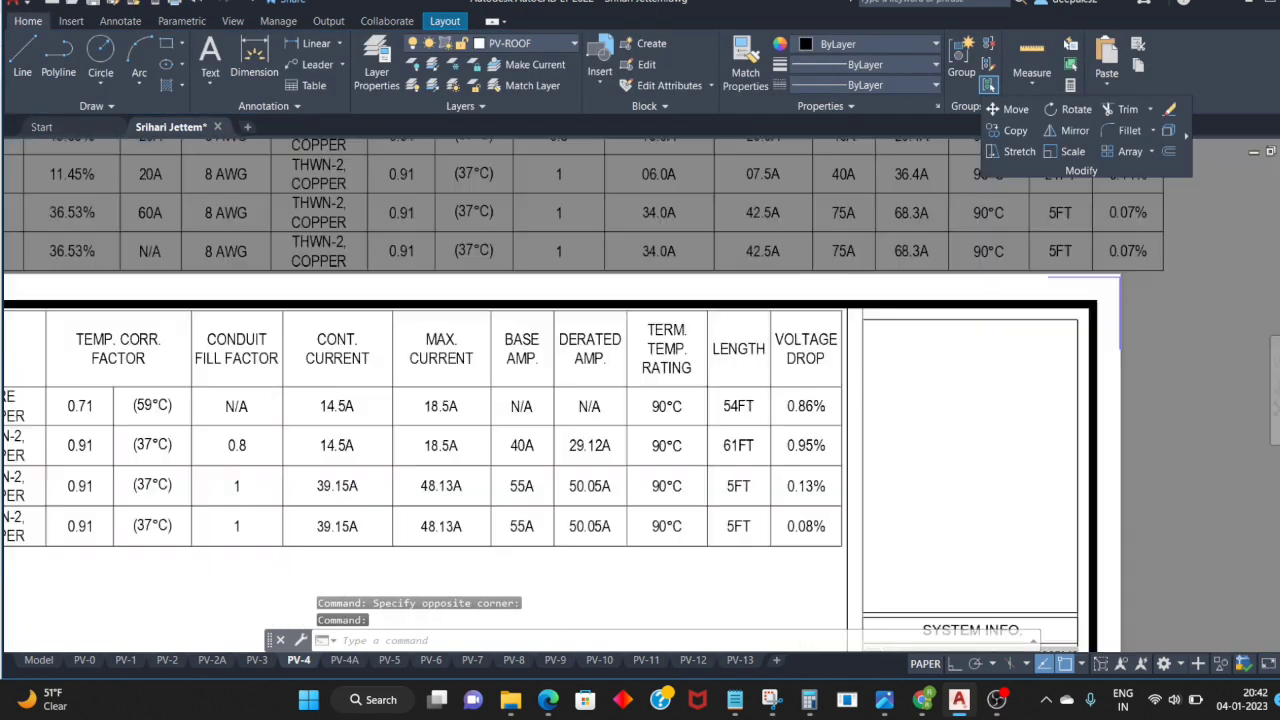
scroll(666, 585, down, 2)
Step: Compare PV-4A's voltage-rise values against the PV-4 voltage drop table
click(344, 660)
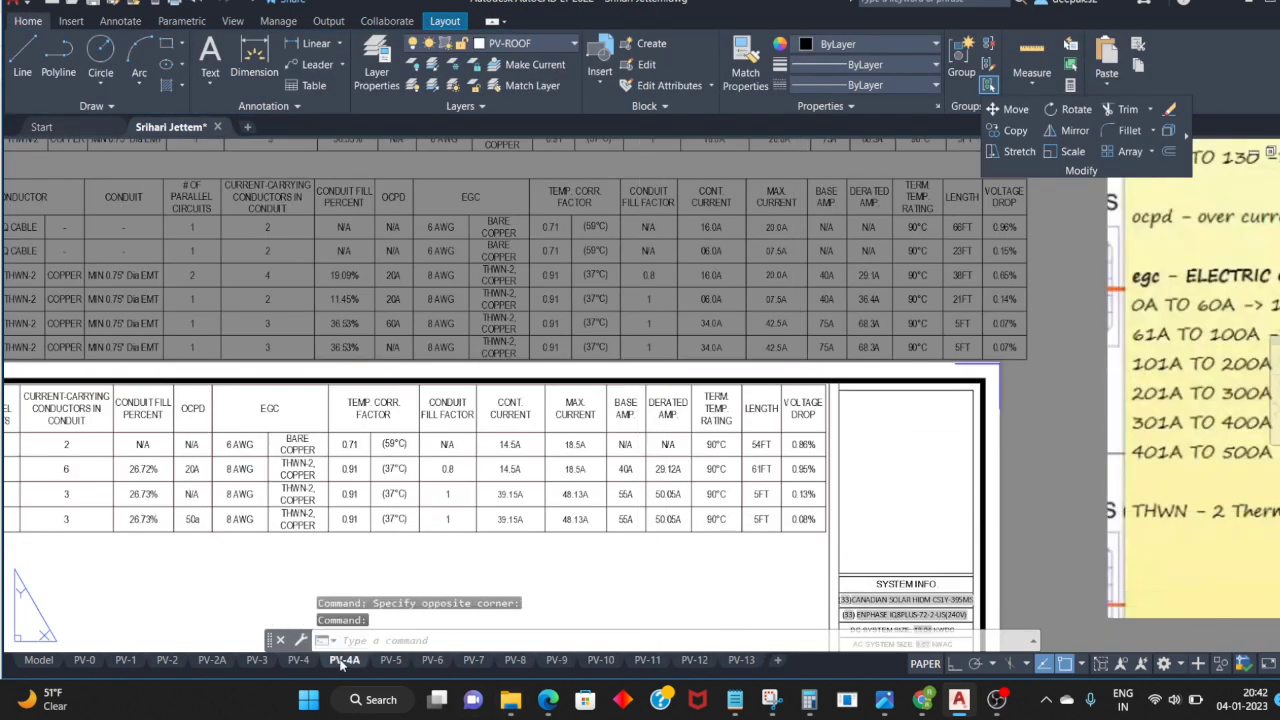
scroll(601, 508, up, 2)
scroll(601, 508, up, 2)
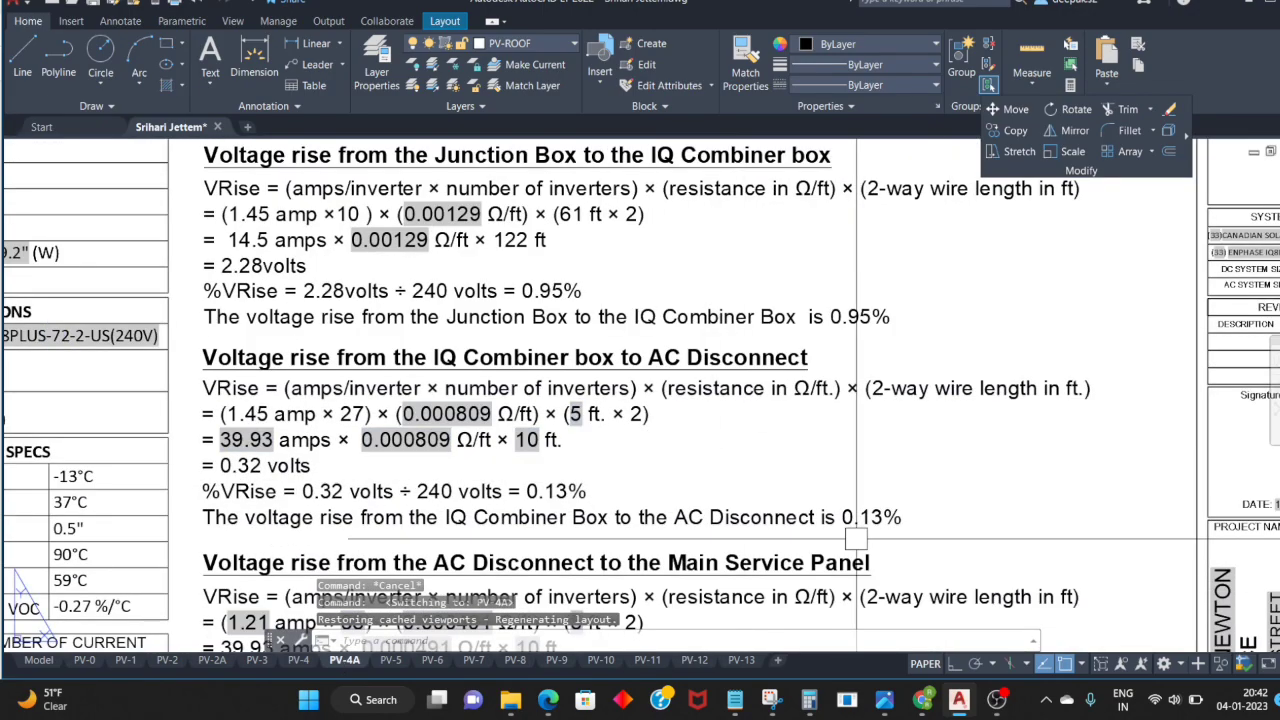
scroll(640, 515, down, 3)
scroll(672, 521, up, 1)
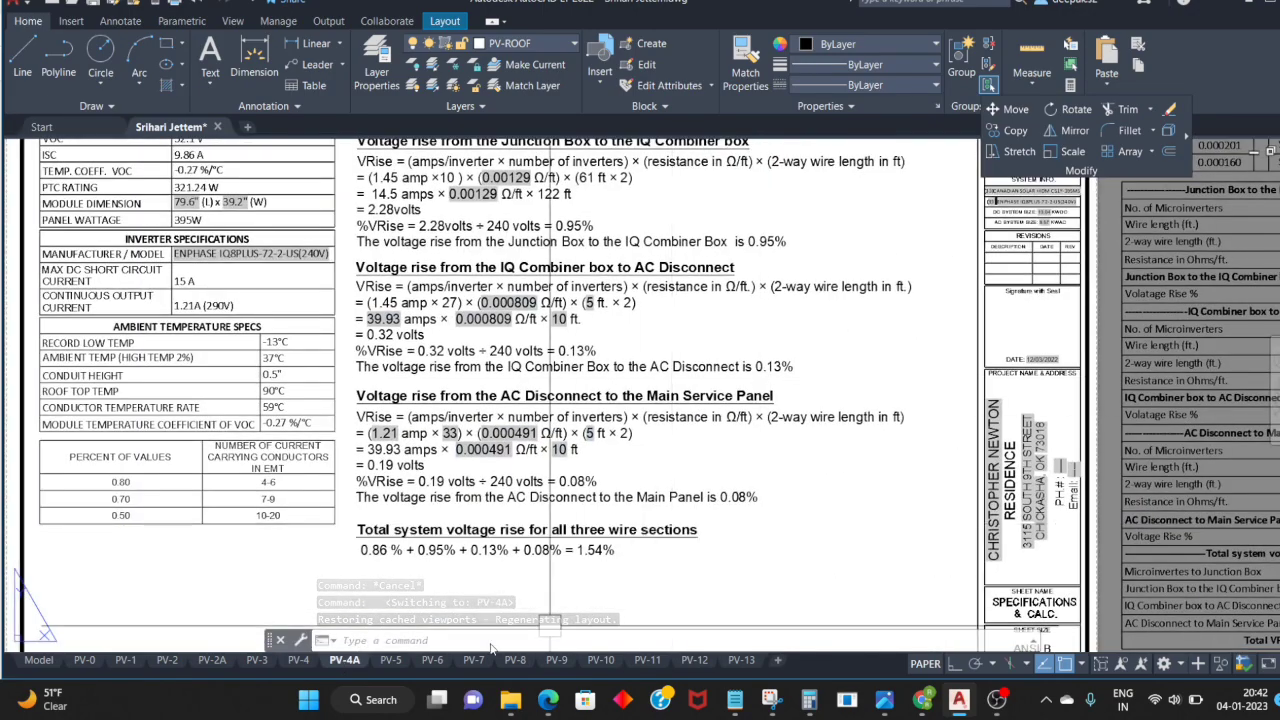
click(298, 660)
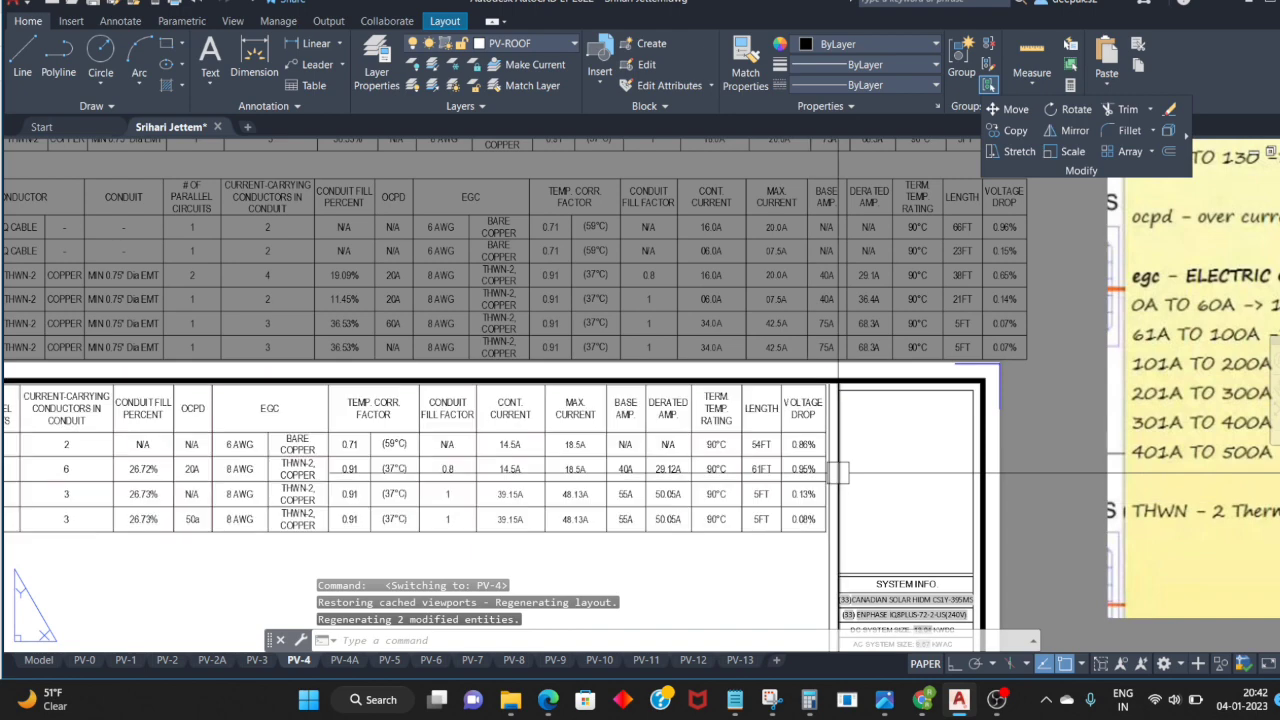
scroll(810, 497, down, 3)
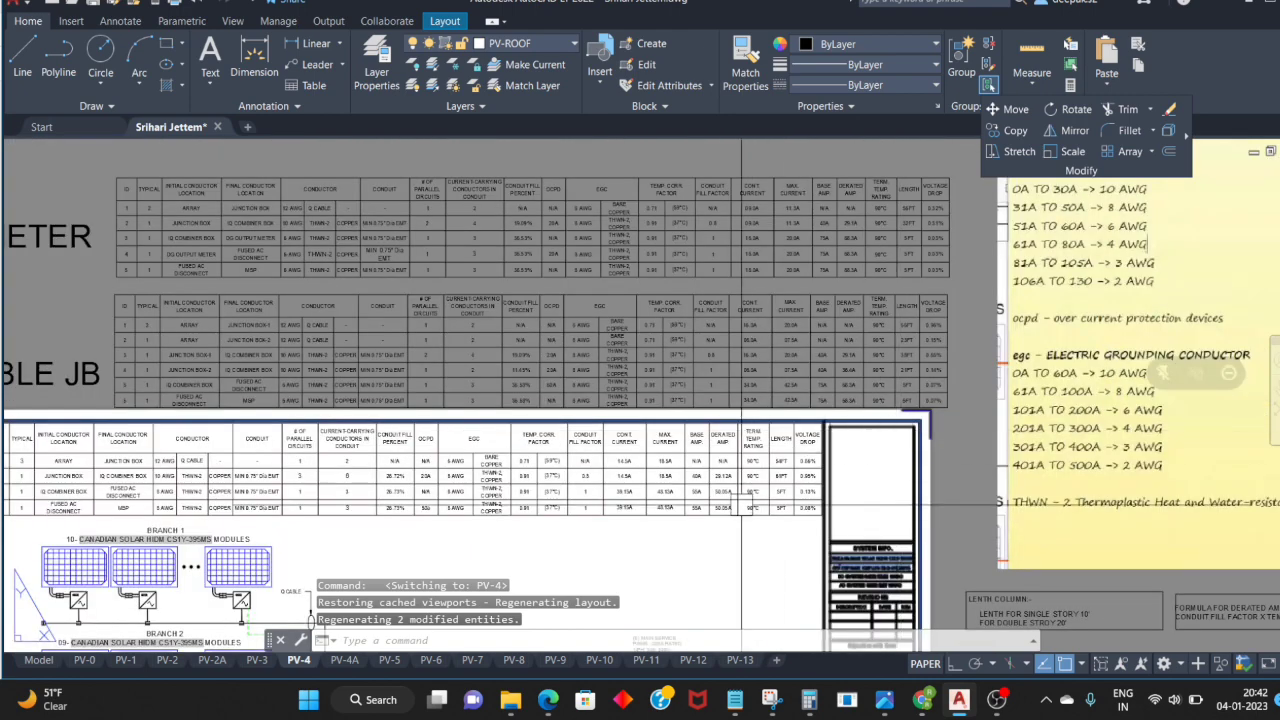
Step: Zoom and pan around PV-4A's calculations and ambient temperature table
click(344, 660)
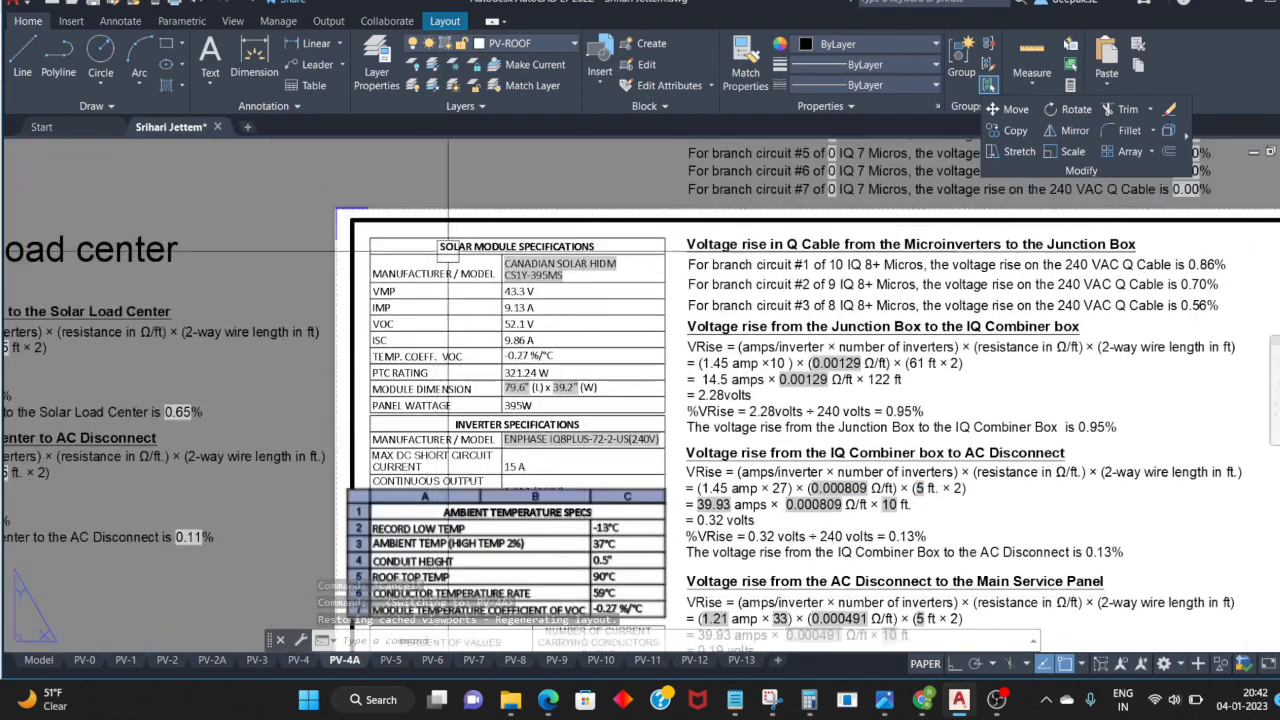
scroll(530, 318, up, 2)
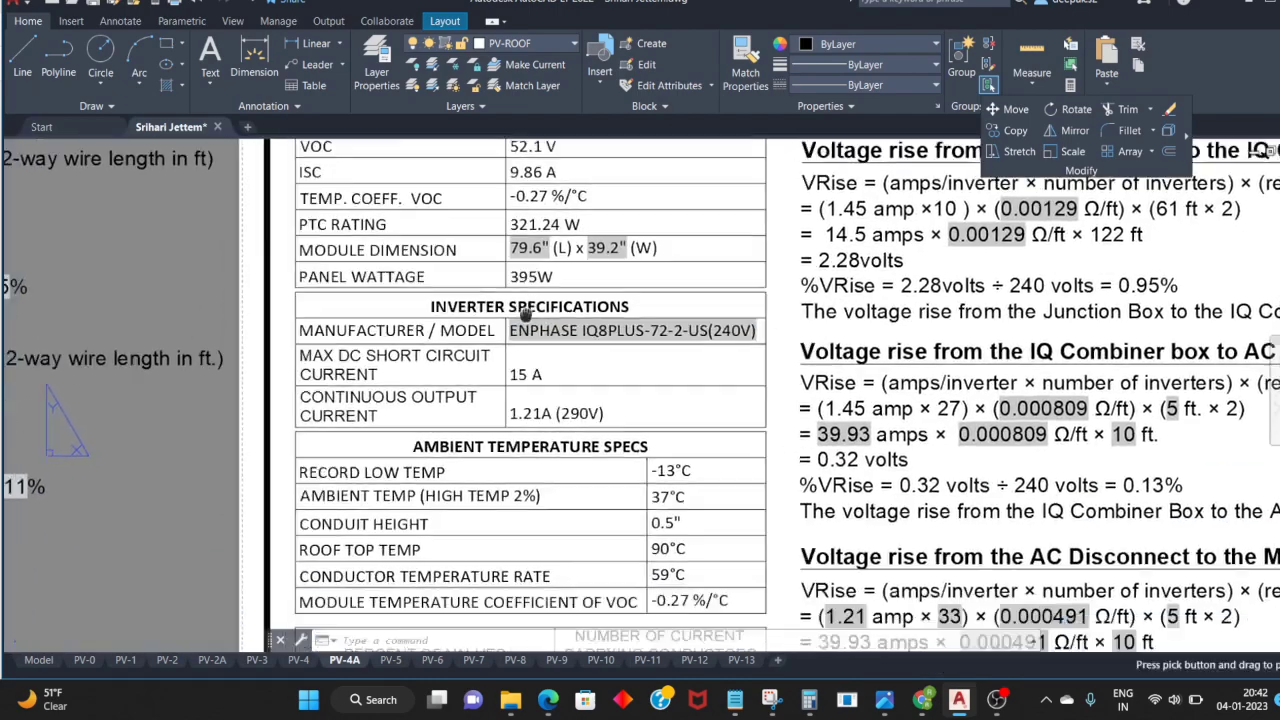
middle_drag(527, 315, 531, 295)
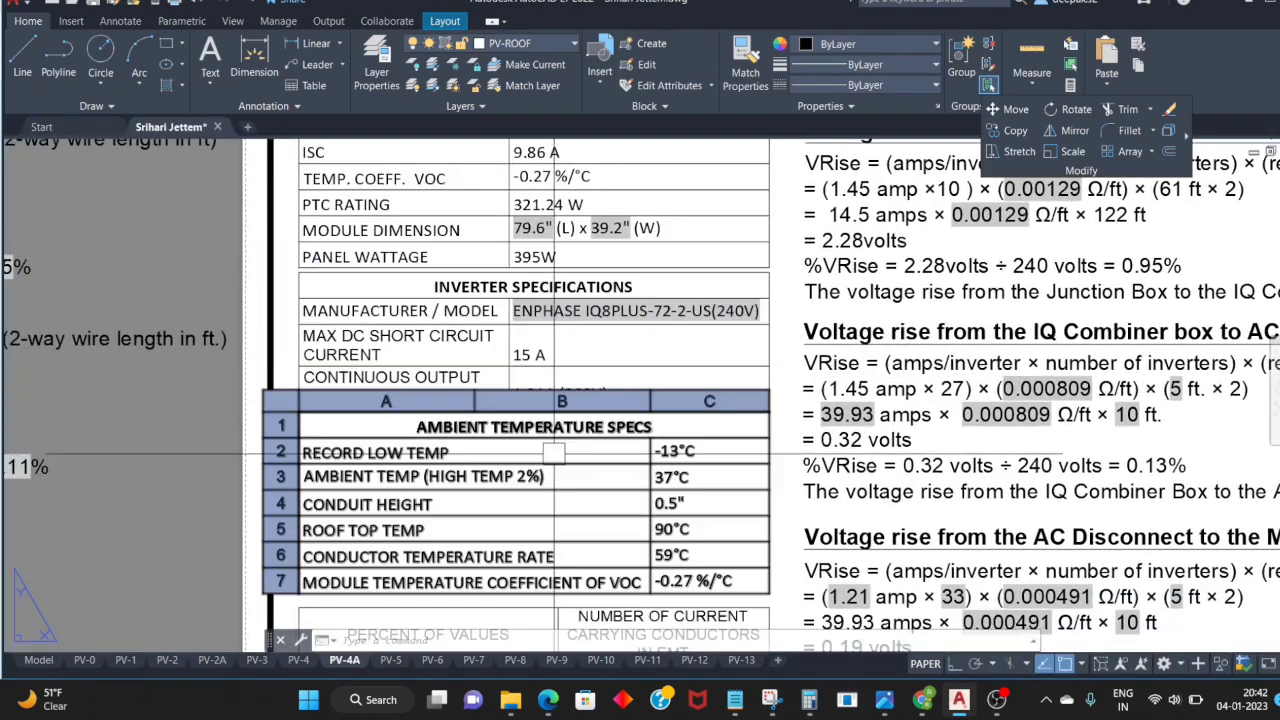
scroll(561, 488, down, 4)
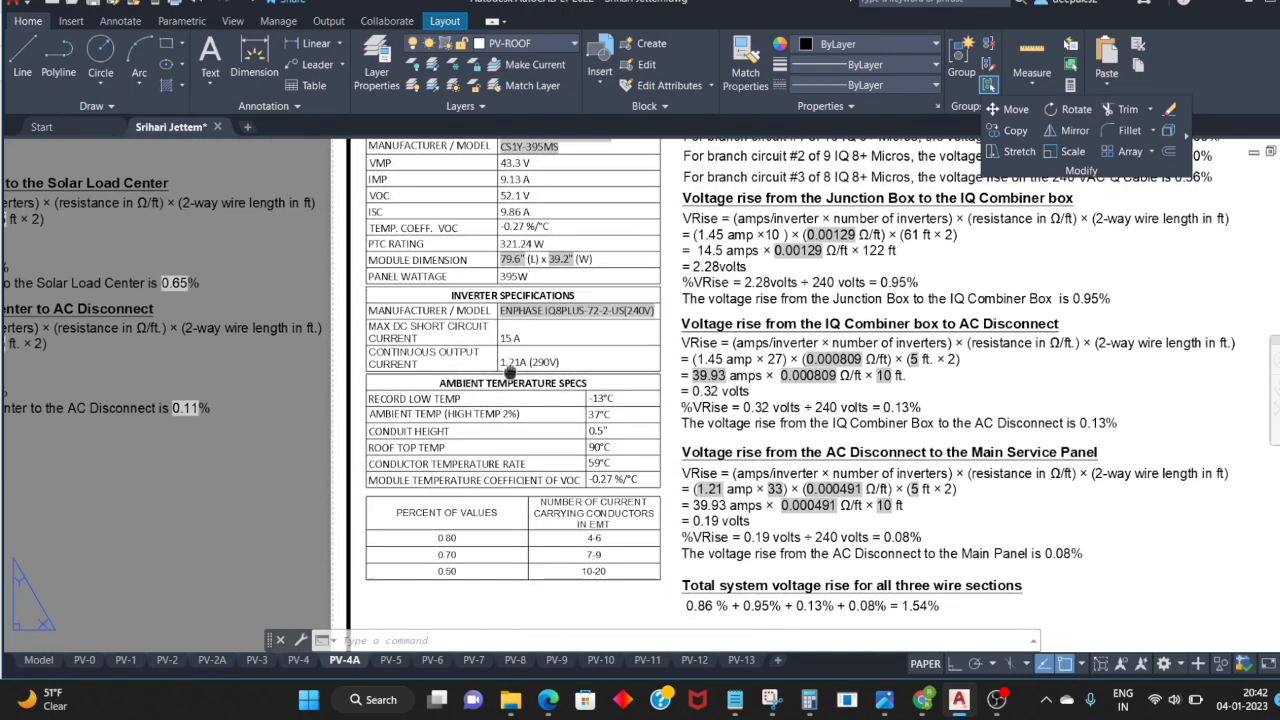
scroll(585, 400, up, 2)
scroll(591, 383, up, 2)
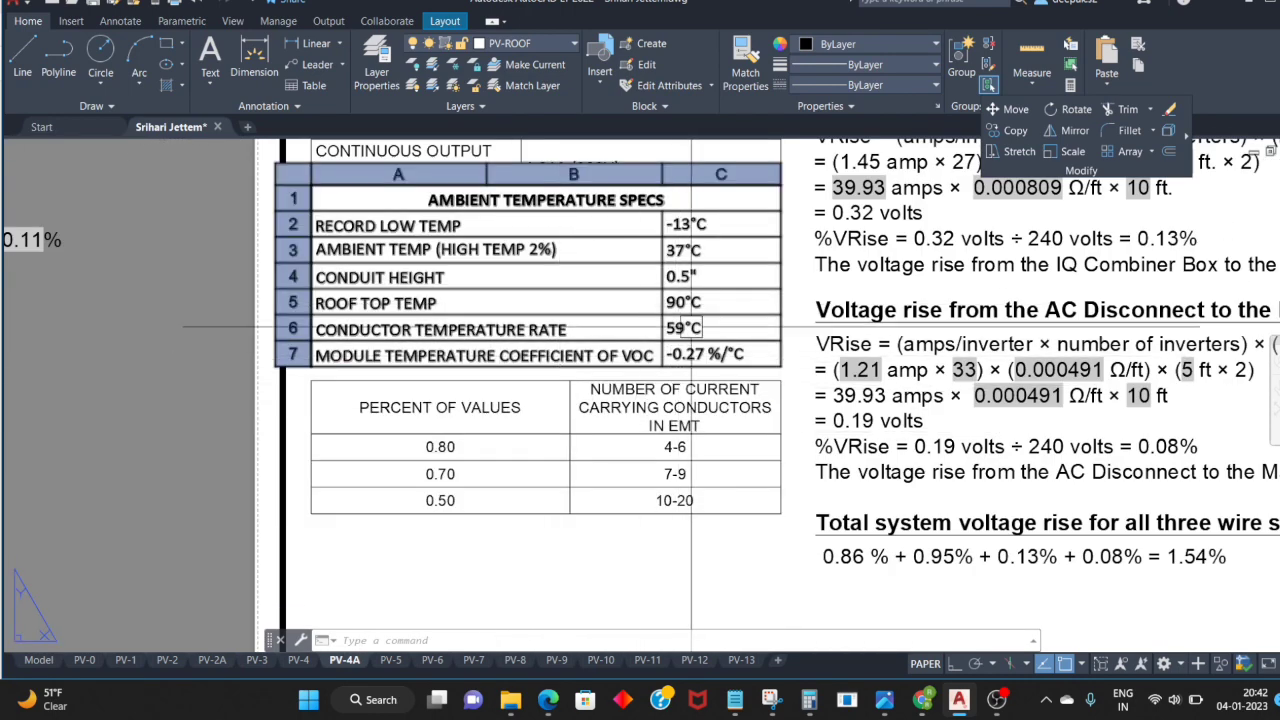
scroll(599, 355, down, 1)
scroll(563, 406, down, 2)
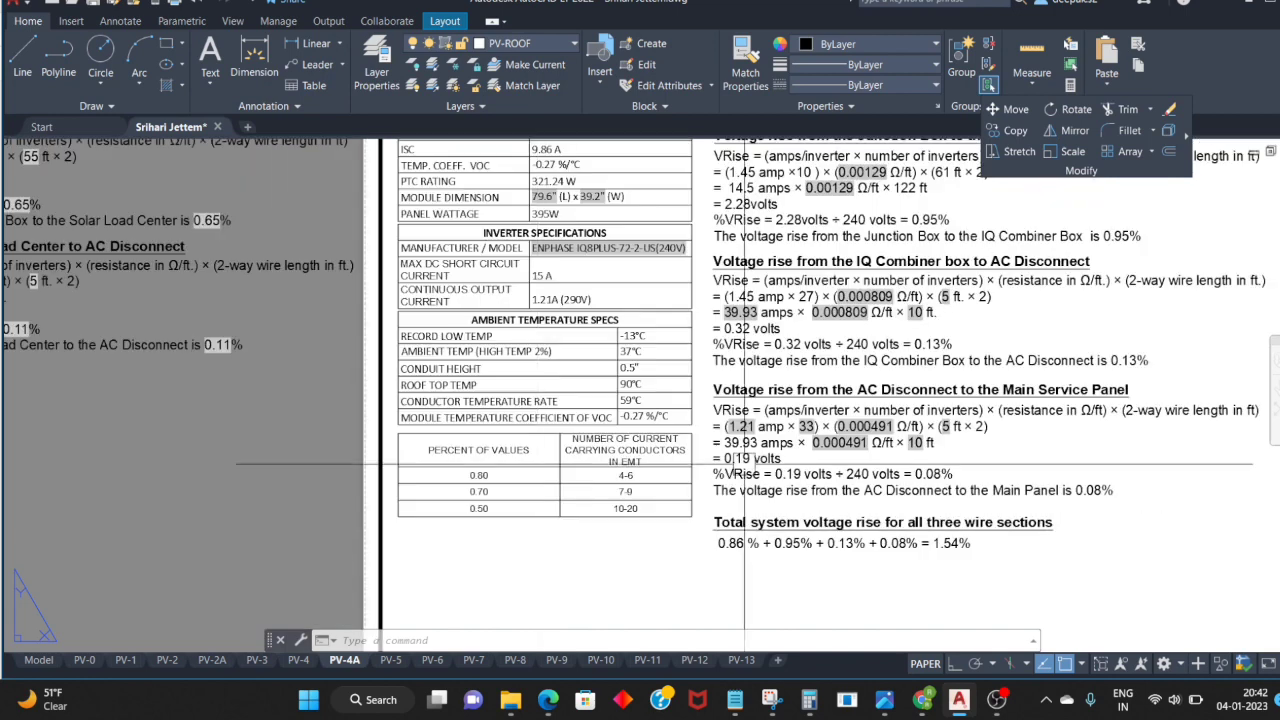
scroll(536, 483, down, 1)
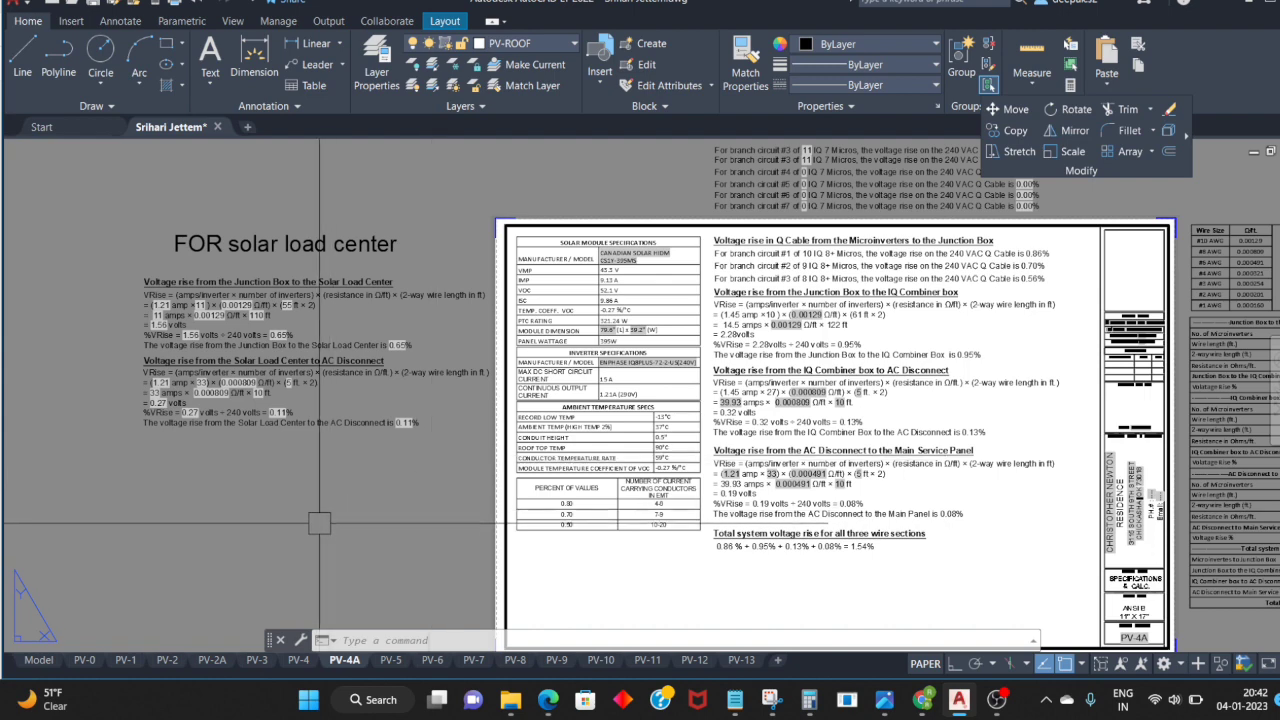
Step: Copy the LENTH COLUMN note box on PV-4 and paste the duplicate below it
click(298, 660)
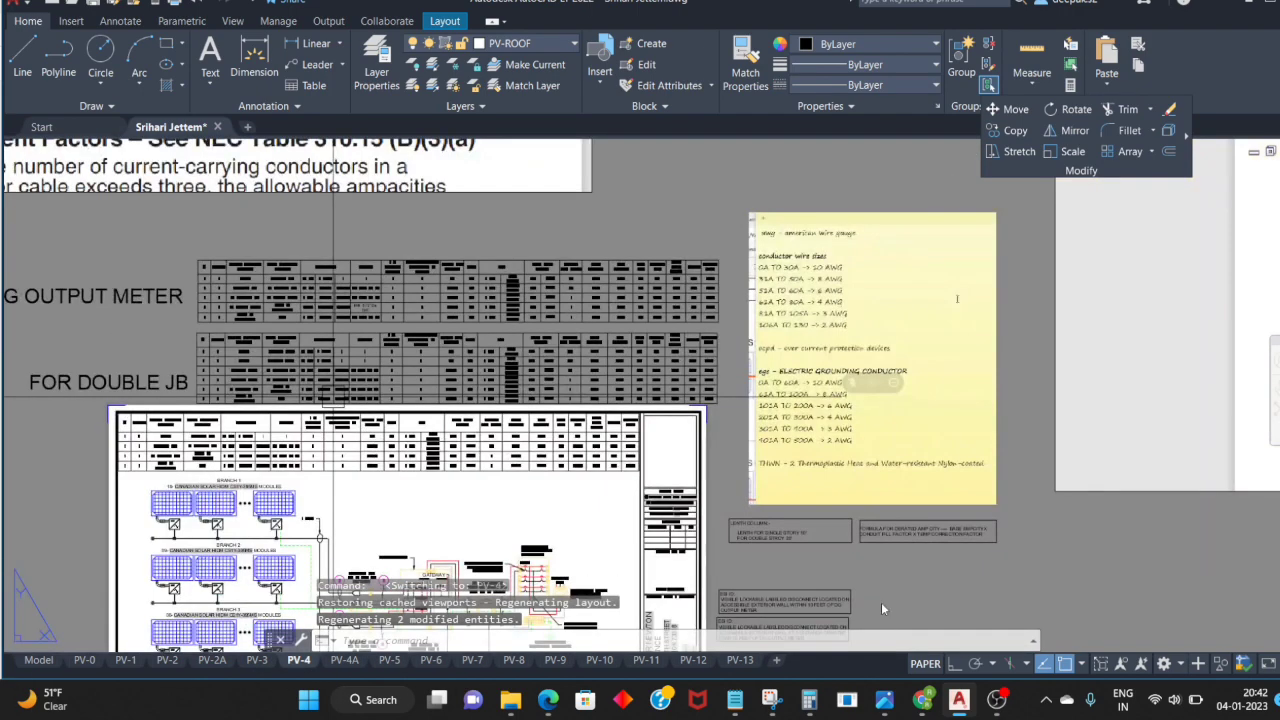
scroll(725, 506, up, 2)
click(725, 506)
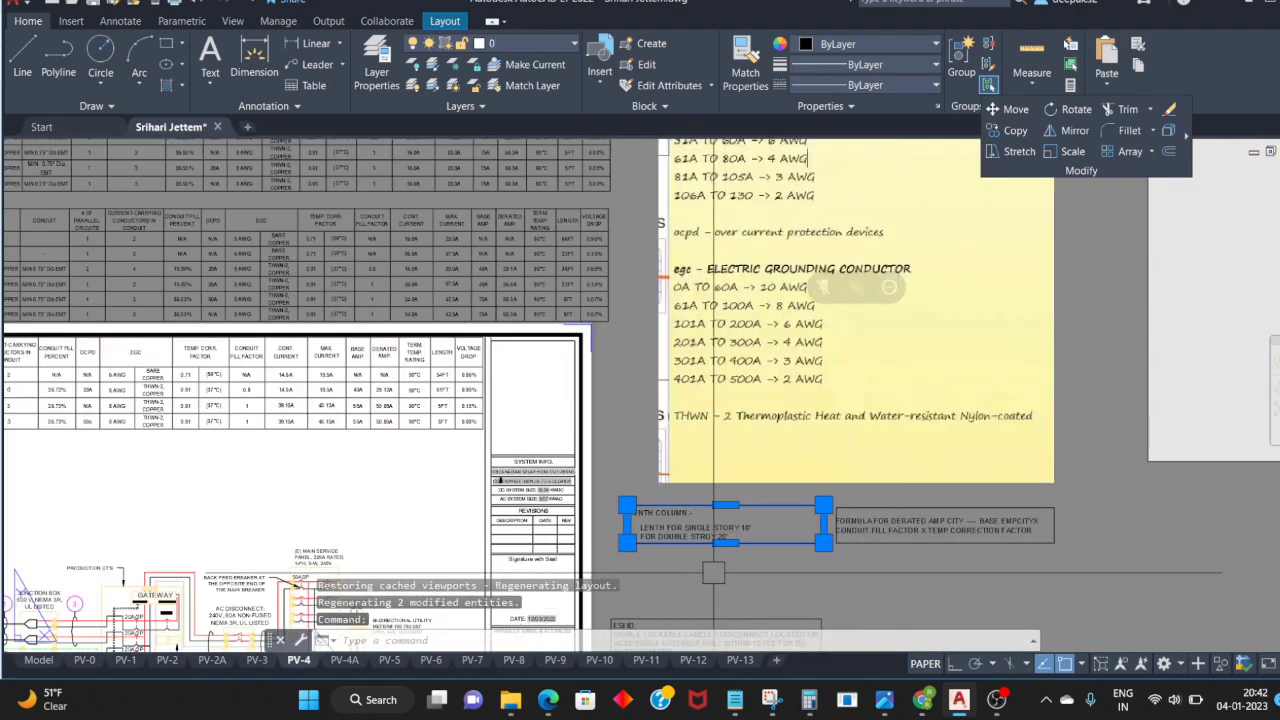
scroll(660, 505, up, 2)
scroll(645, 505, up, 3)
scroll(645, 500, down, 4)
key(ctrl+c)
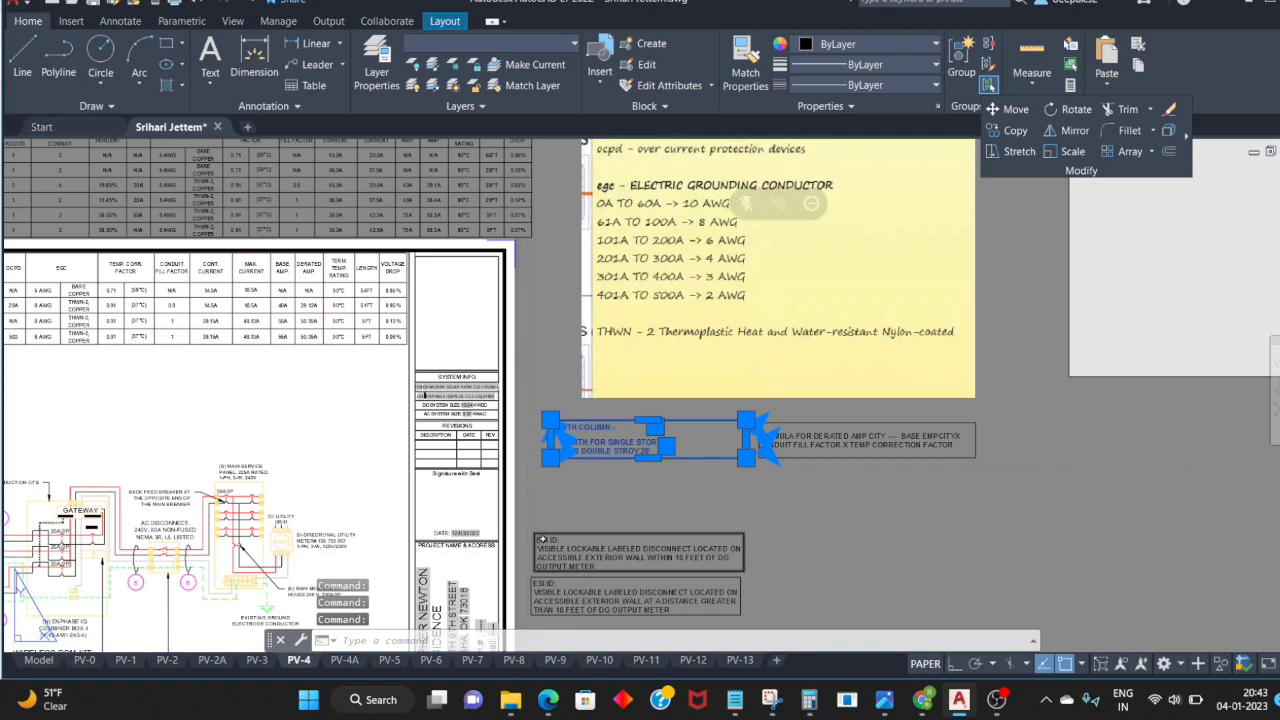
key(ctrl+v)
scroll(557, 468, up, 3)
key(Escape)
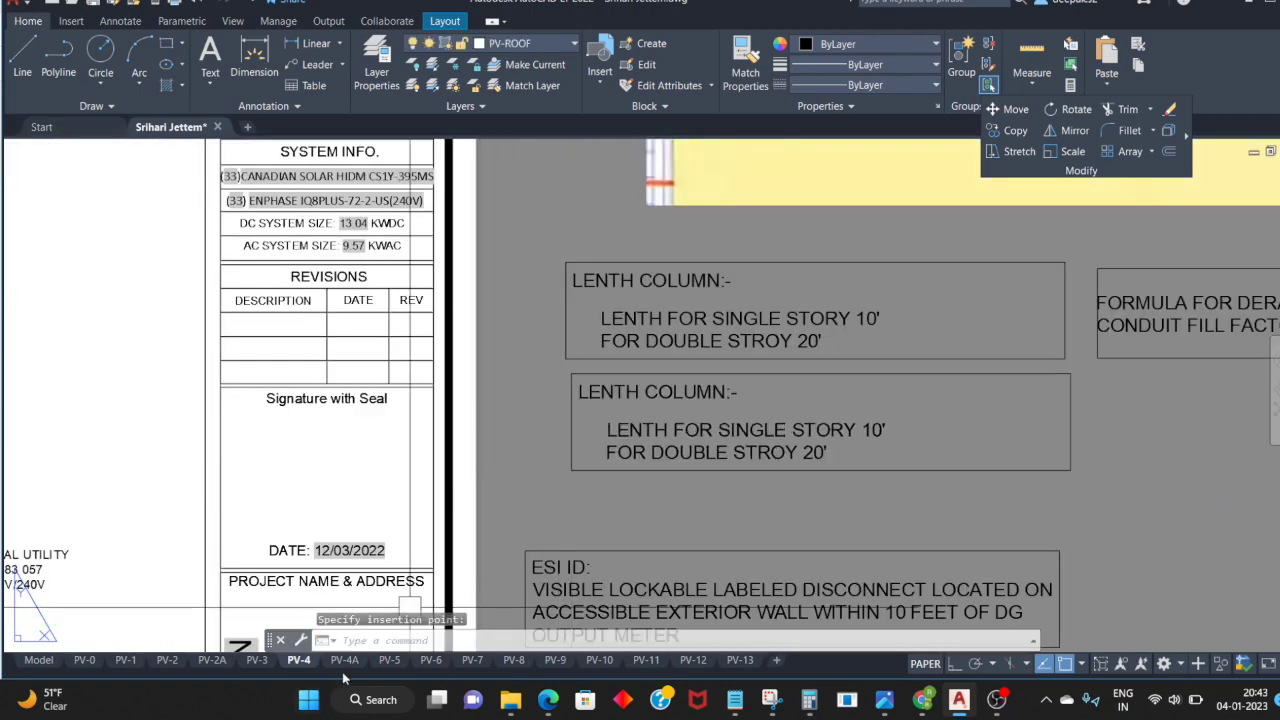
Step: Move to the PV-4A sheet and center it in view
key(ctrl+Page_Down)
scroll(875, 383, down, 2)
middle_drag(948, 340, 698, 287)
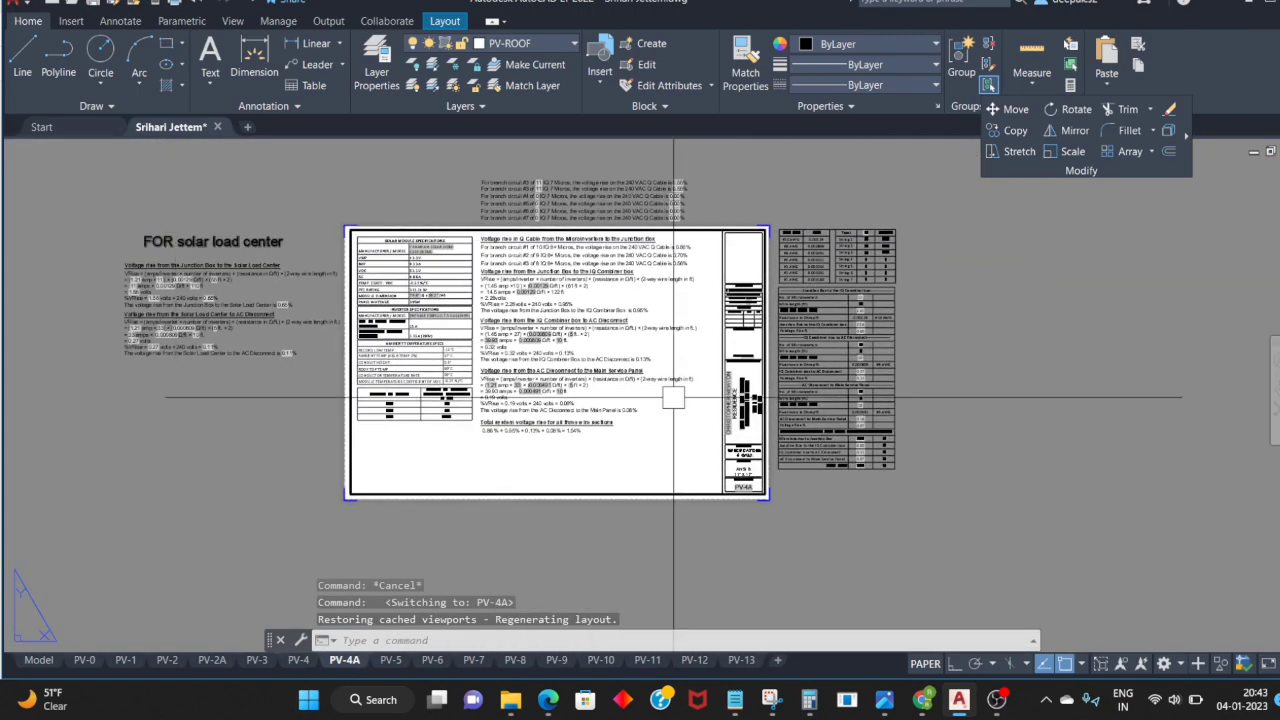
scroll(634, 491, up, 2)
Step: Copy the total voltage-rise equation text from PV-4A
scroll(545, 410, up, 3)
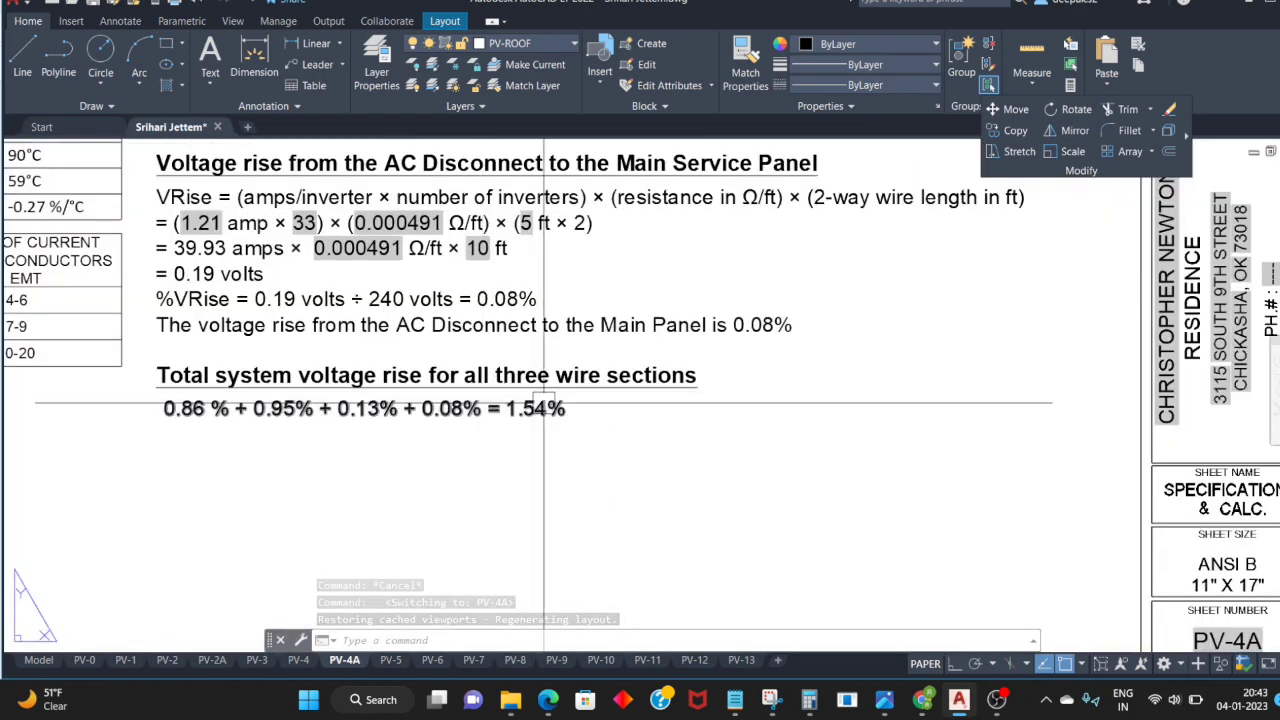
double_click(545, 410)
key(Escape)
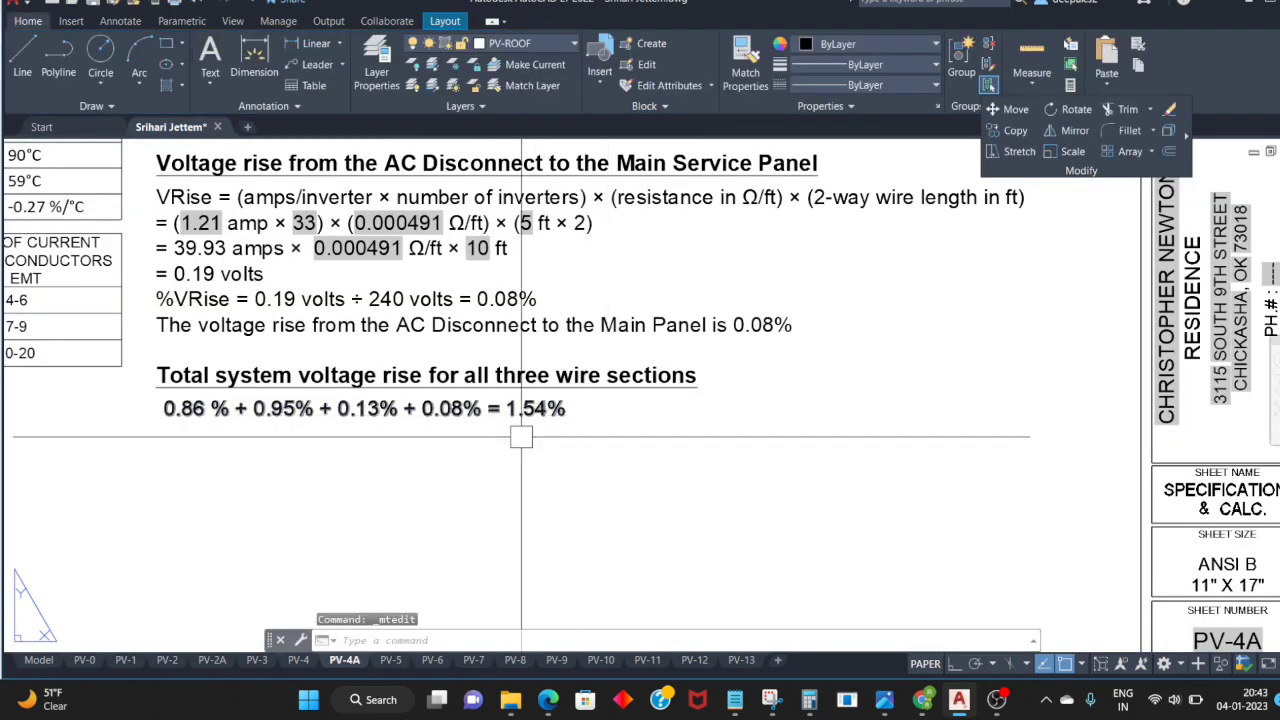
click(512, 418)
key(ctrl+c)
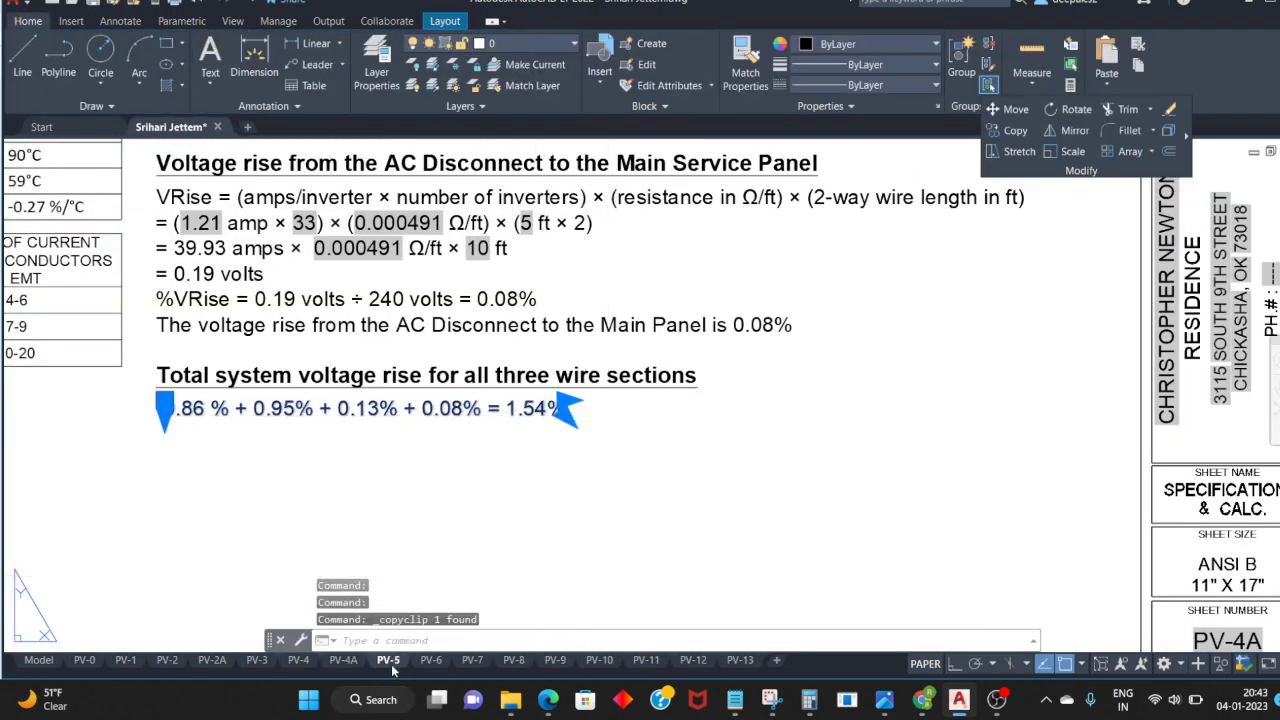
Step: On PV-4, open the duplicated LENTH COLUMN note and try clearing its lines
click(298, 660)
scroll(645, 405, up, 5)
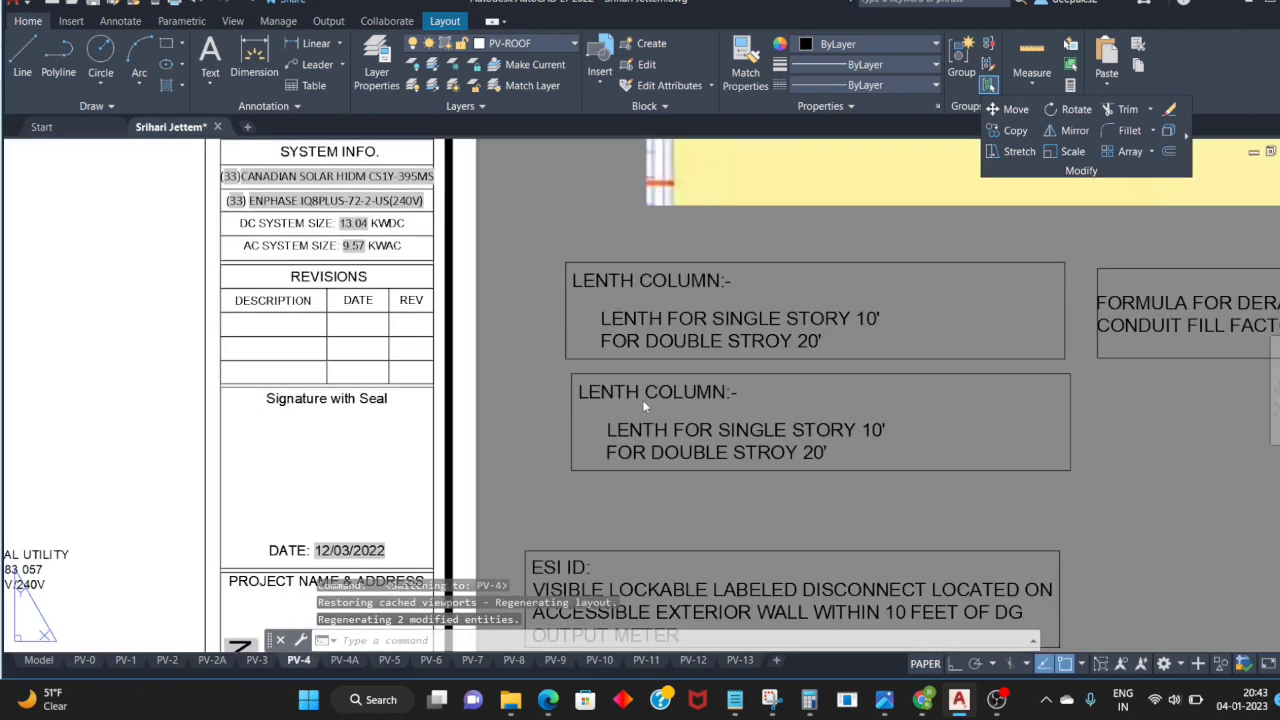
click(645, 405)
scroll(808, 443, up, 2)
double_click(808, 441)
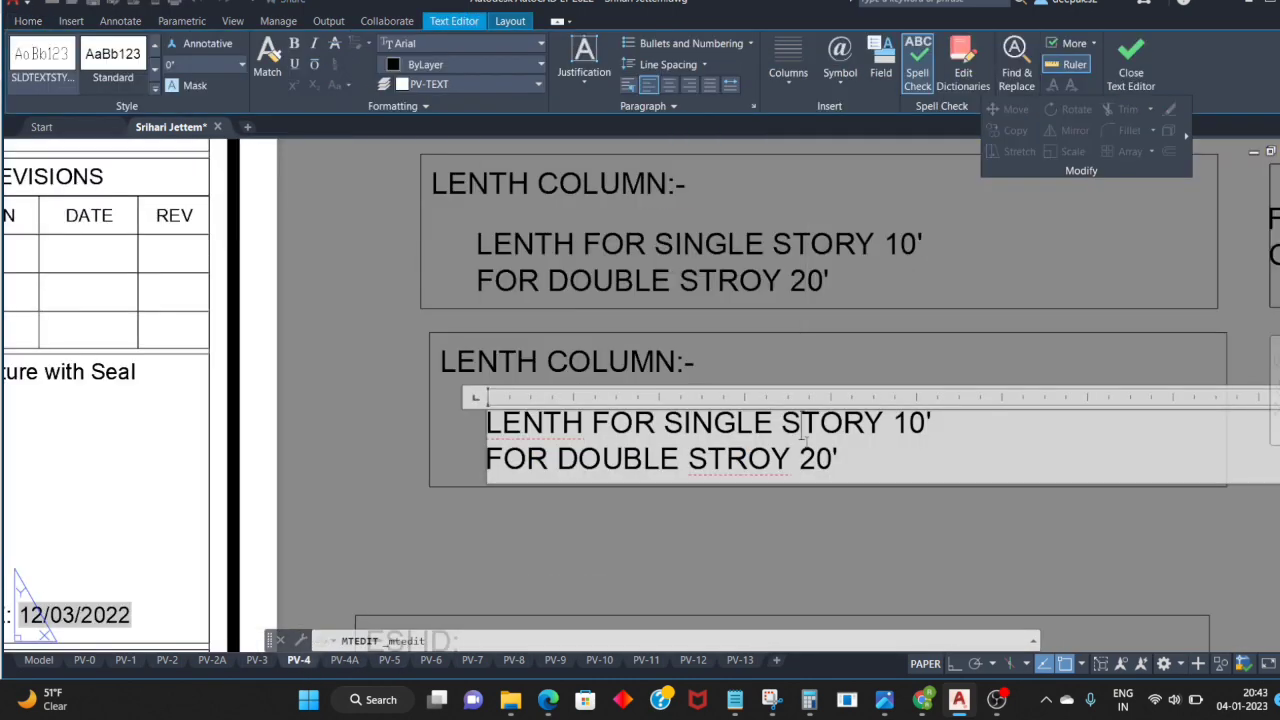
key(ctrl+a)
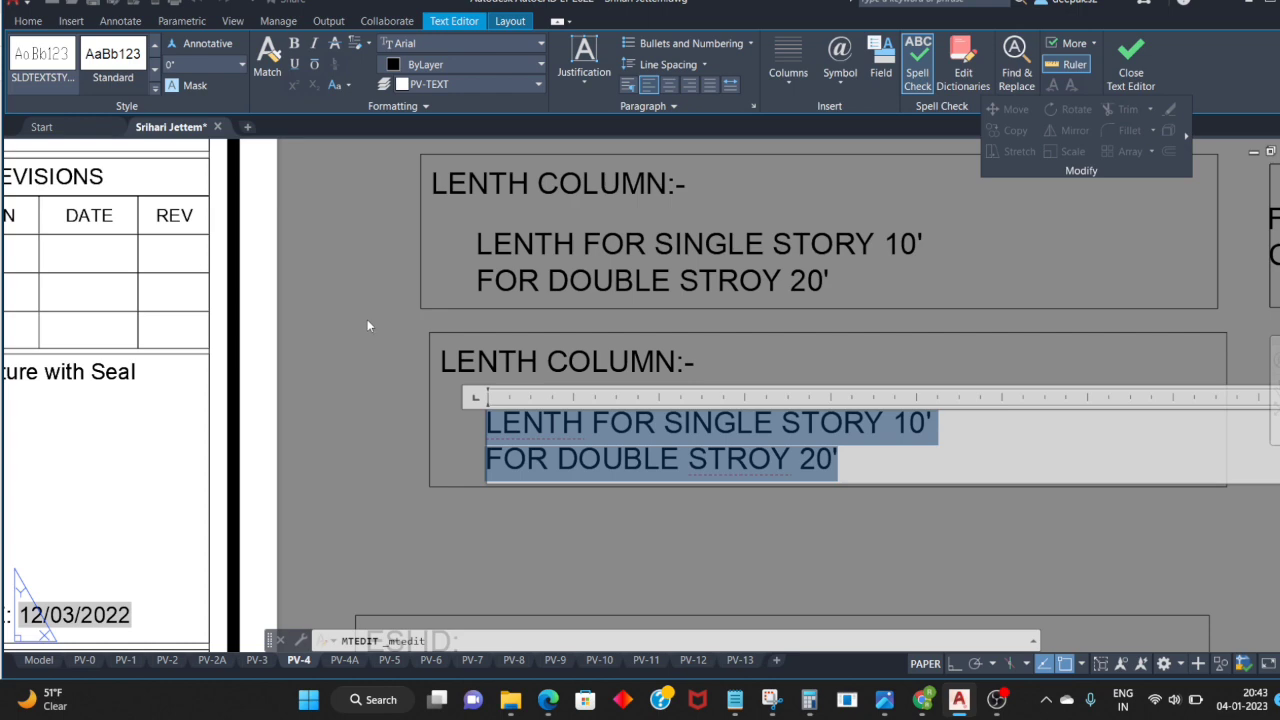
key(Delete)
key(Escape)
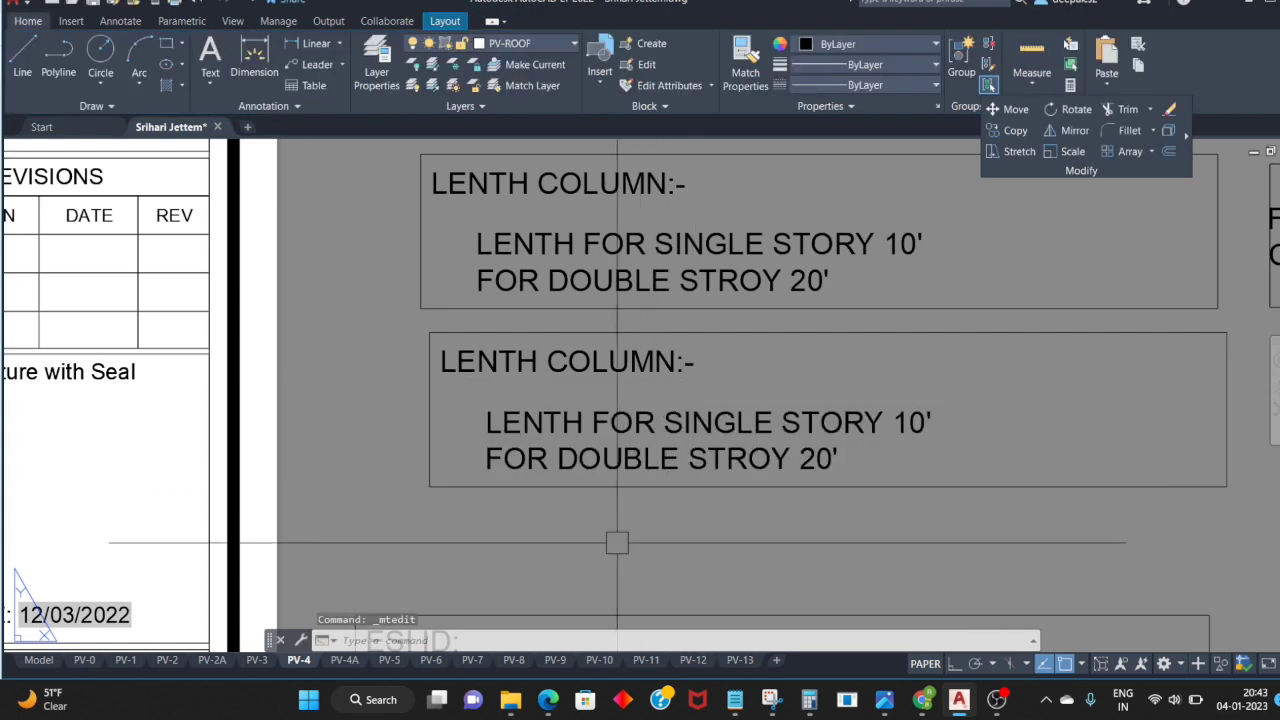
Step: Paste the equation into the duplicated box and start the new note with 'if'
key(ctrl+v)
scroll(614, 457, up, 2)
click(651, 485)
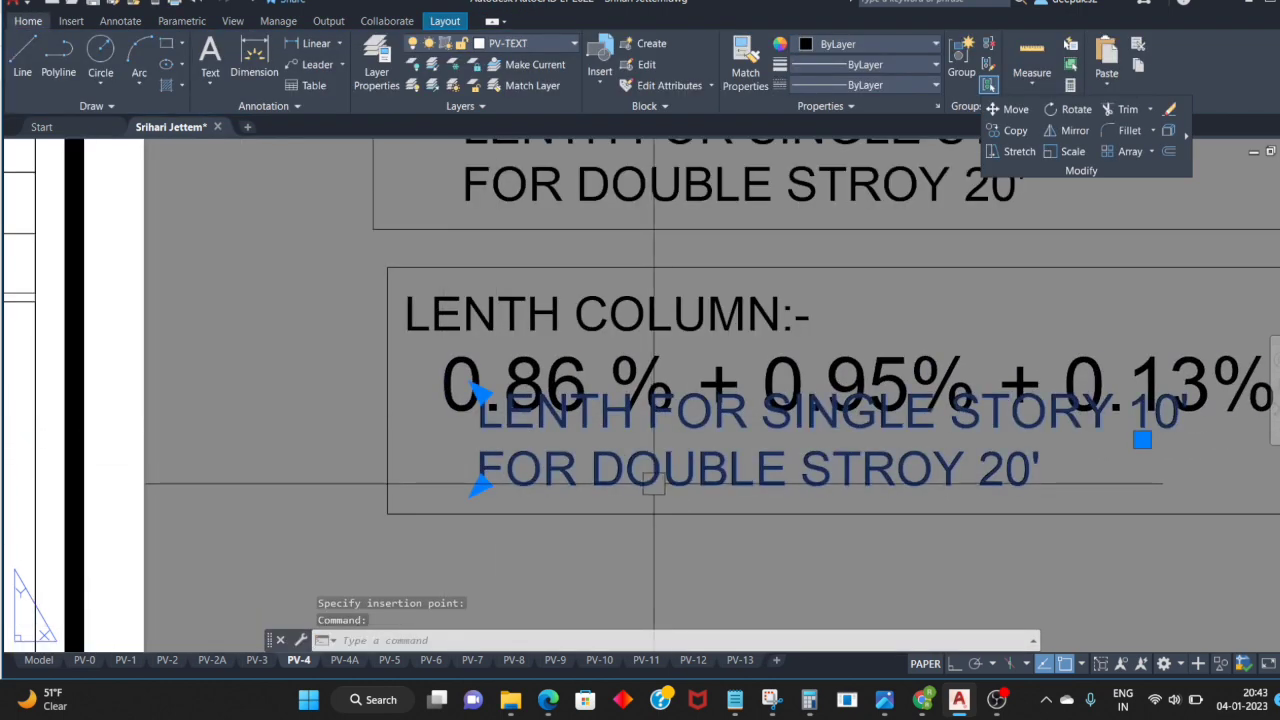
double_click(651, 485)
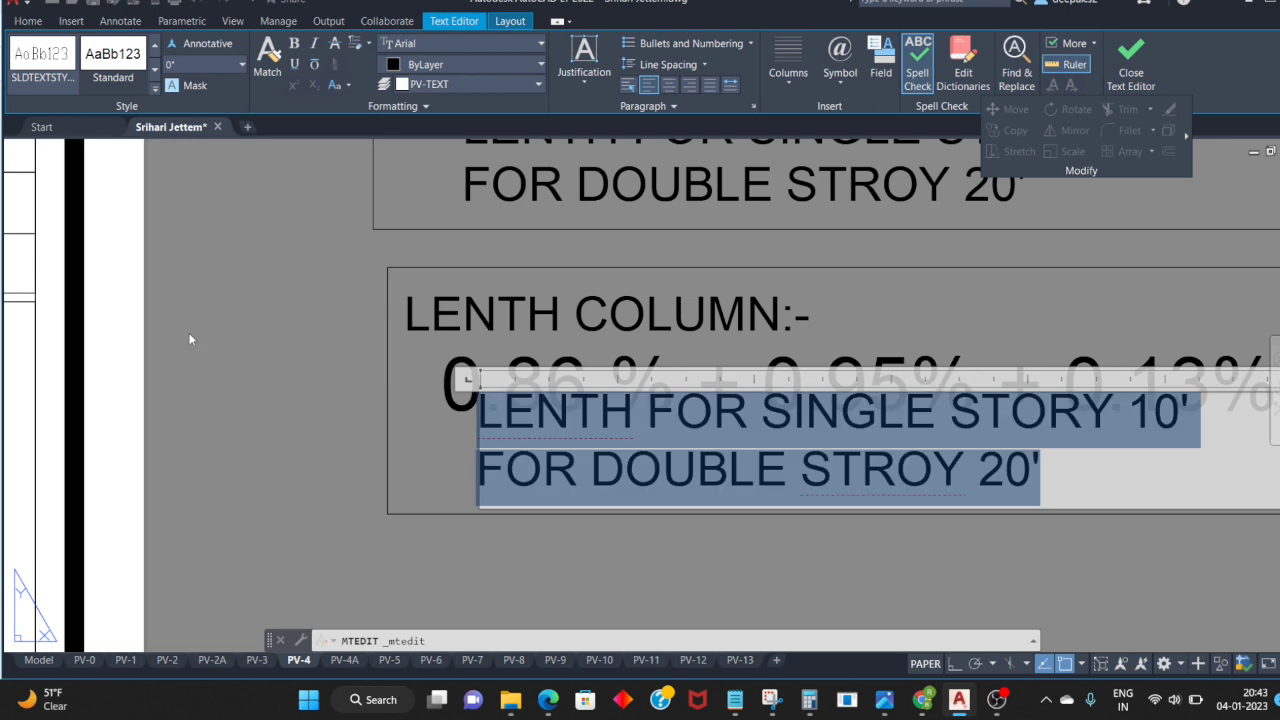
text(if ths val)
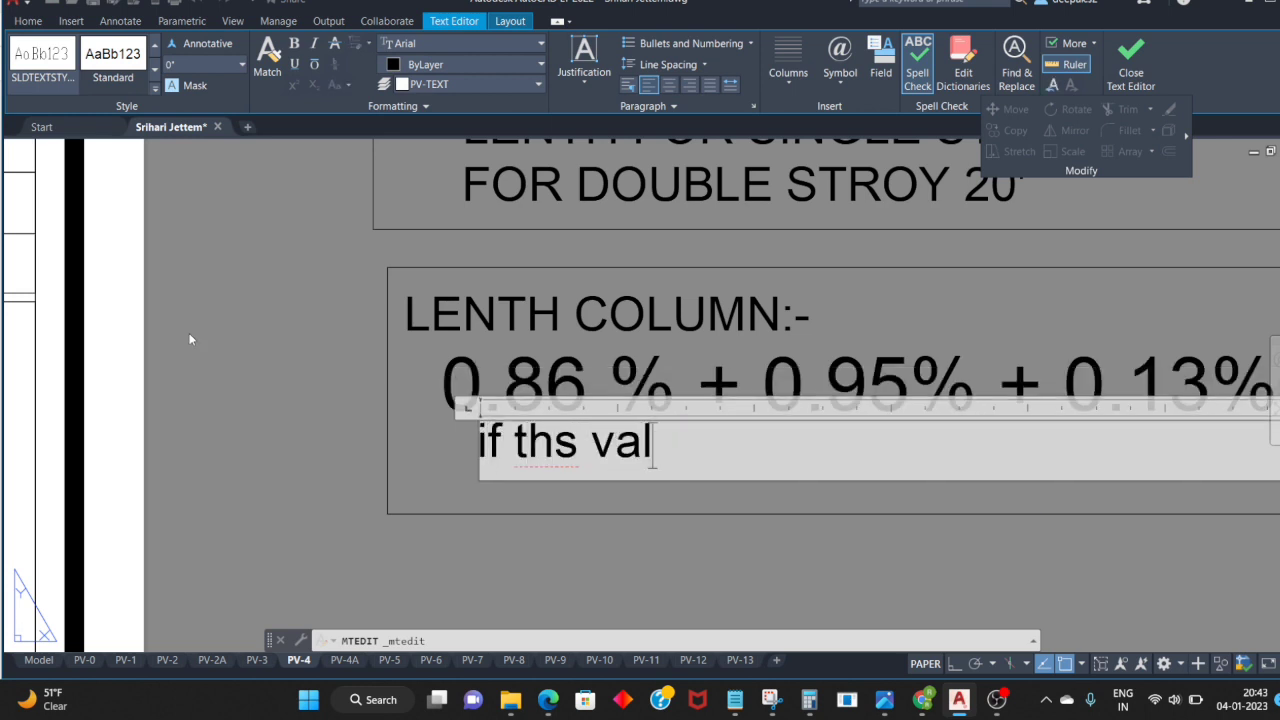
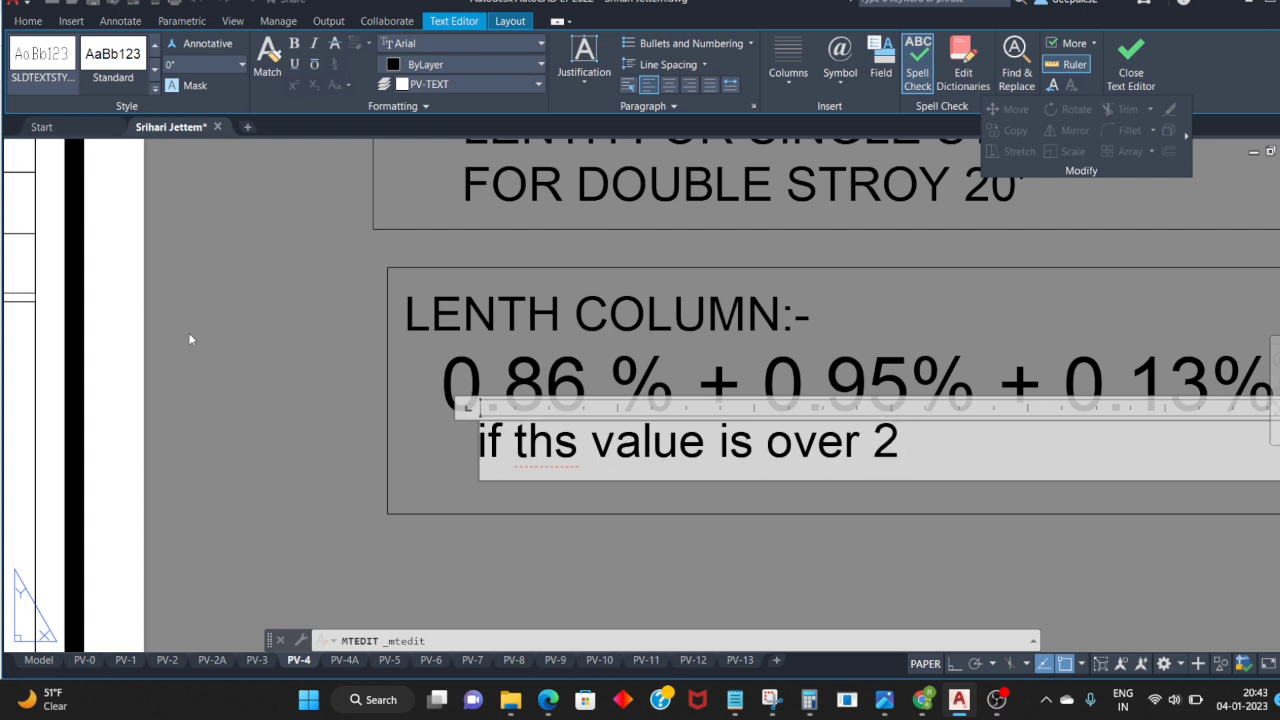
Step: Finish the note's last line so it reads 'IF THS VALUE IS OVER 2% THEN WE CALL CLEINT'
text(% then we call)
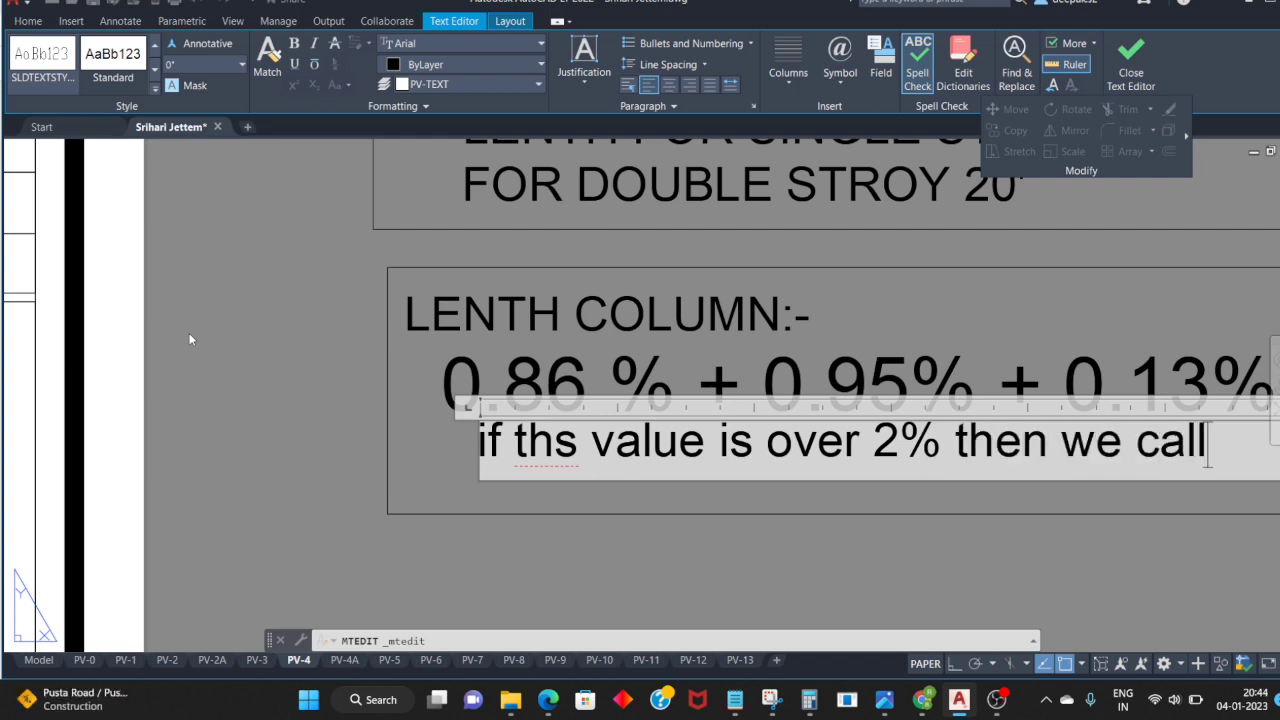
text(int)
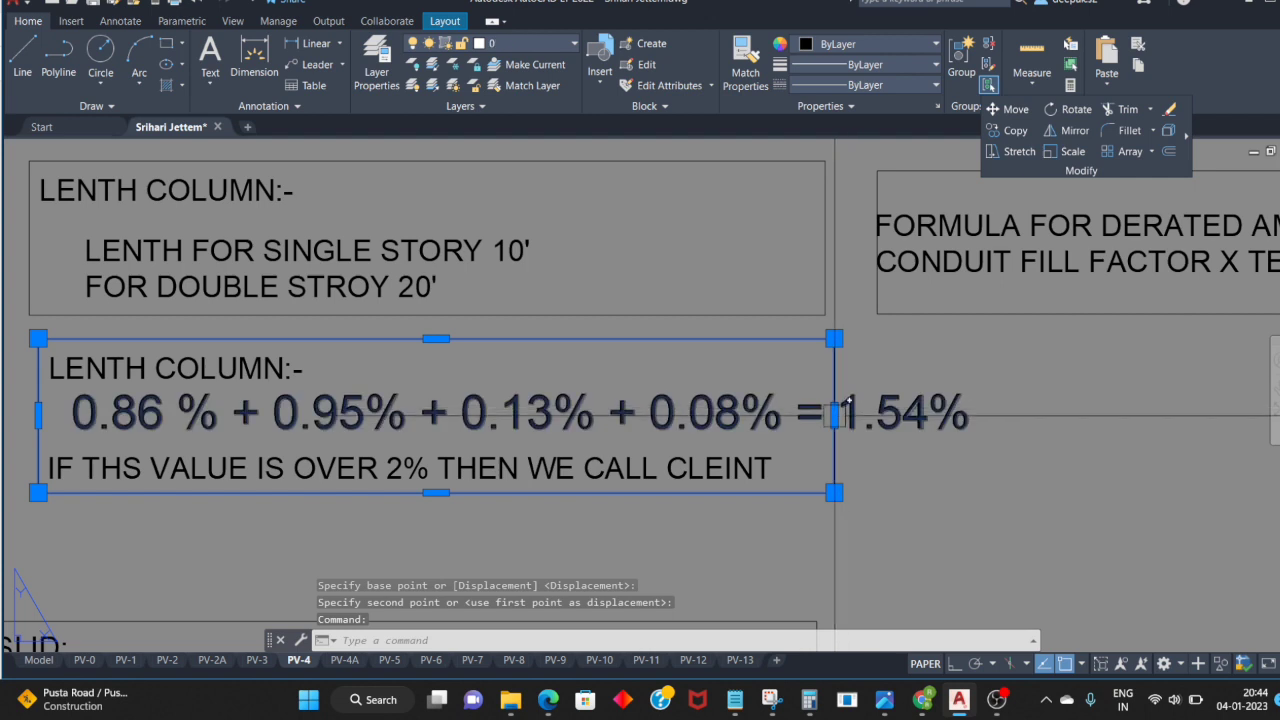
Step: Stretch the note box's right edge wider so the whole 1.54% formula fits
click(834, 415)
click(1000, 415)
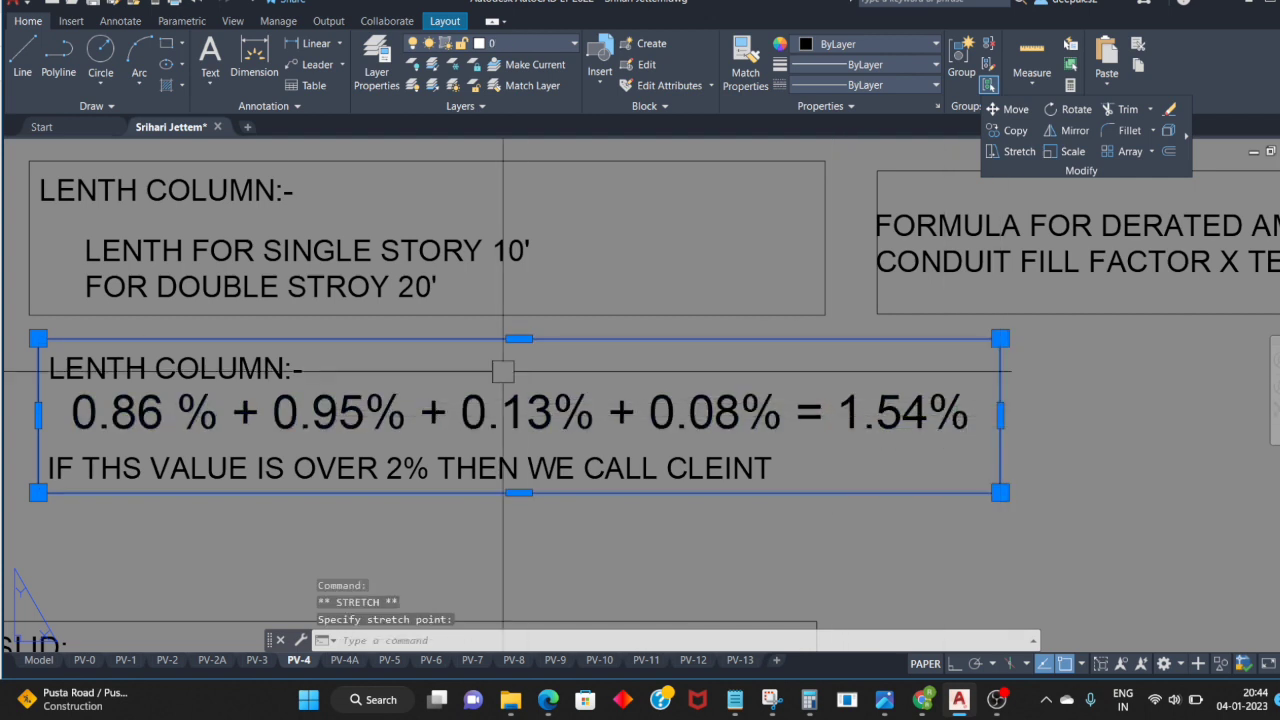
key(Escape)
Step: Replace the heading 'LENTH COLUMN:-' with 'FOR VOLTAGE RISE -' in capital letters
double_click(275, 369)
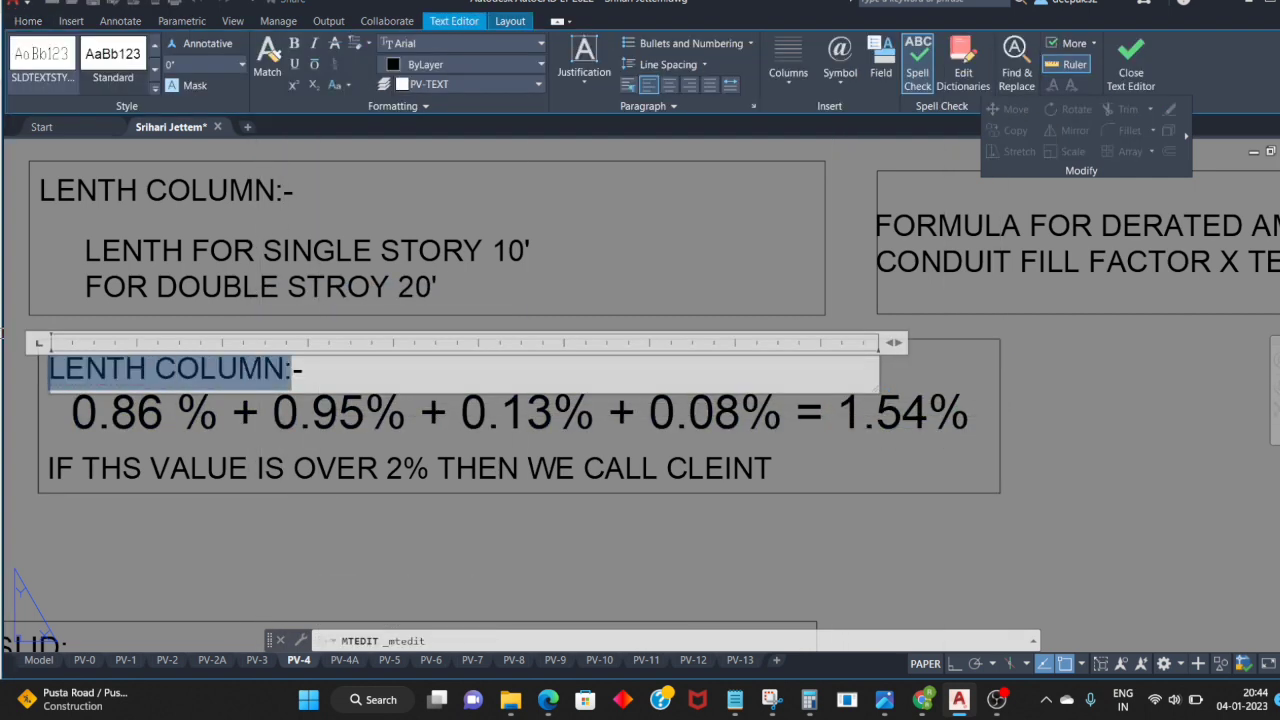
text(for vol-)
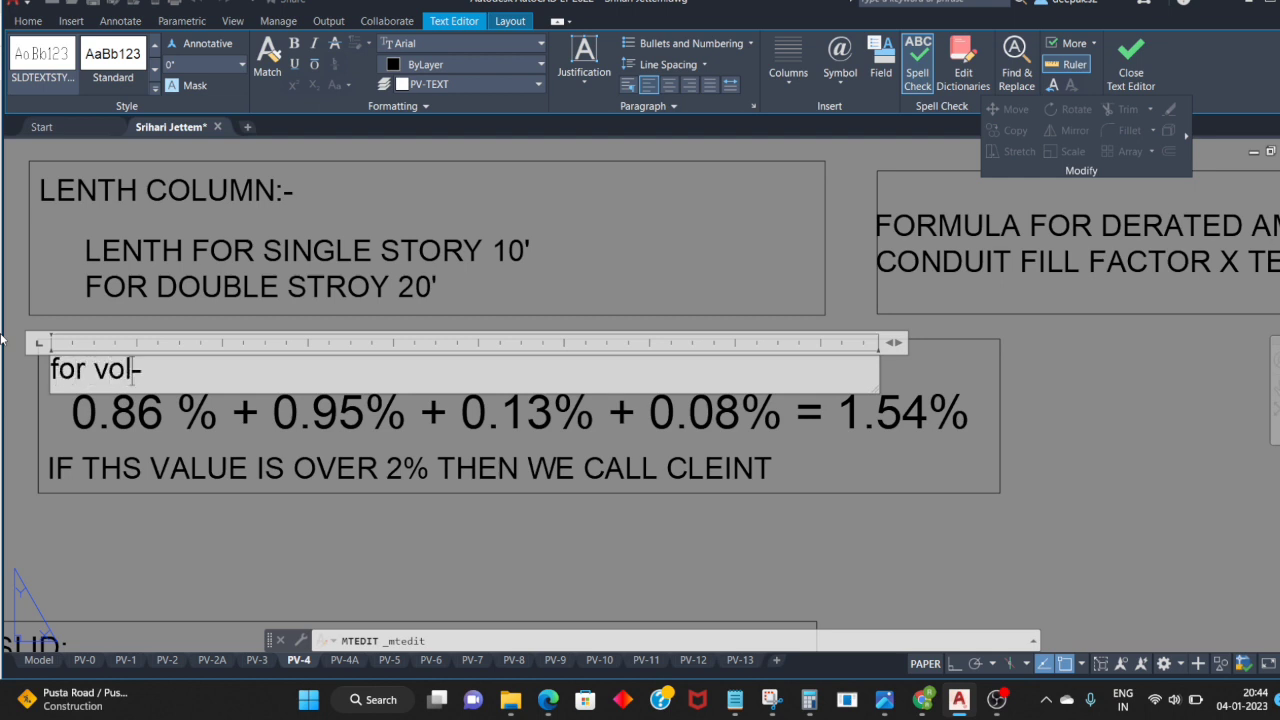
text(tage rise)
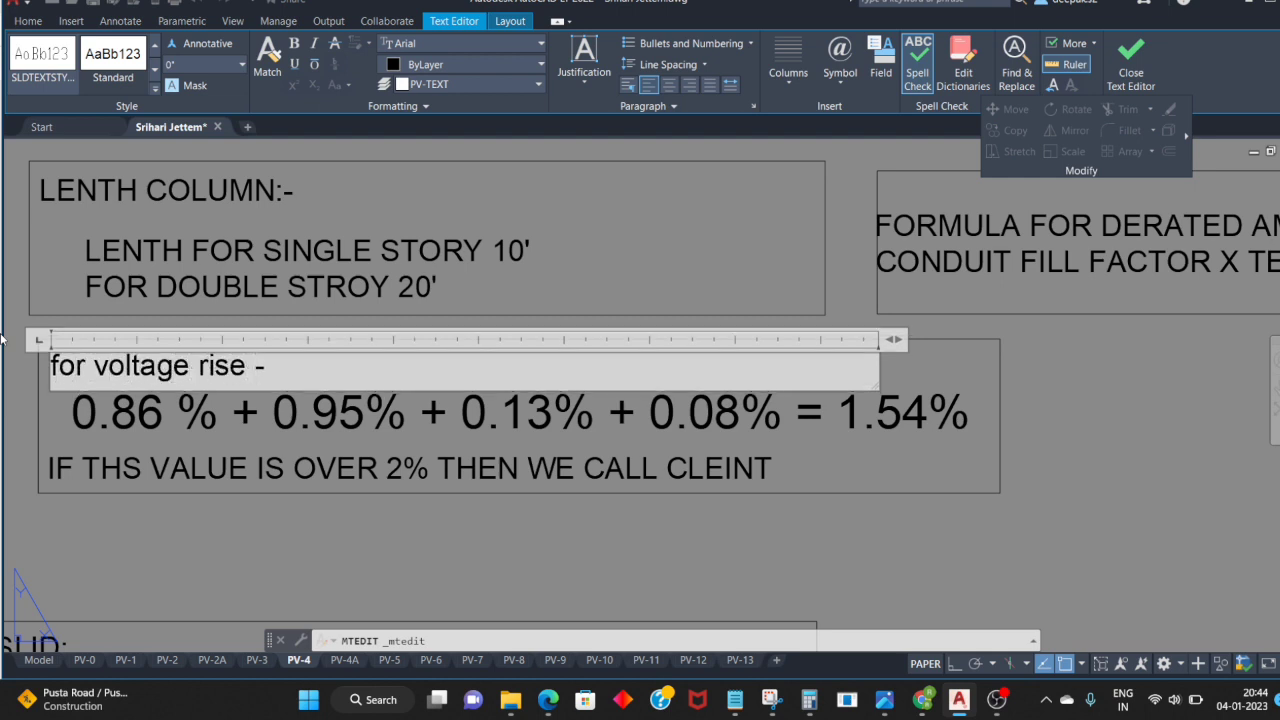
key(ctrl+a)
key(ctrl+shift+u)
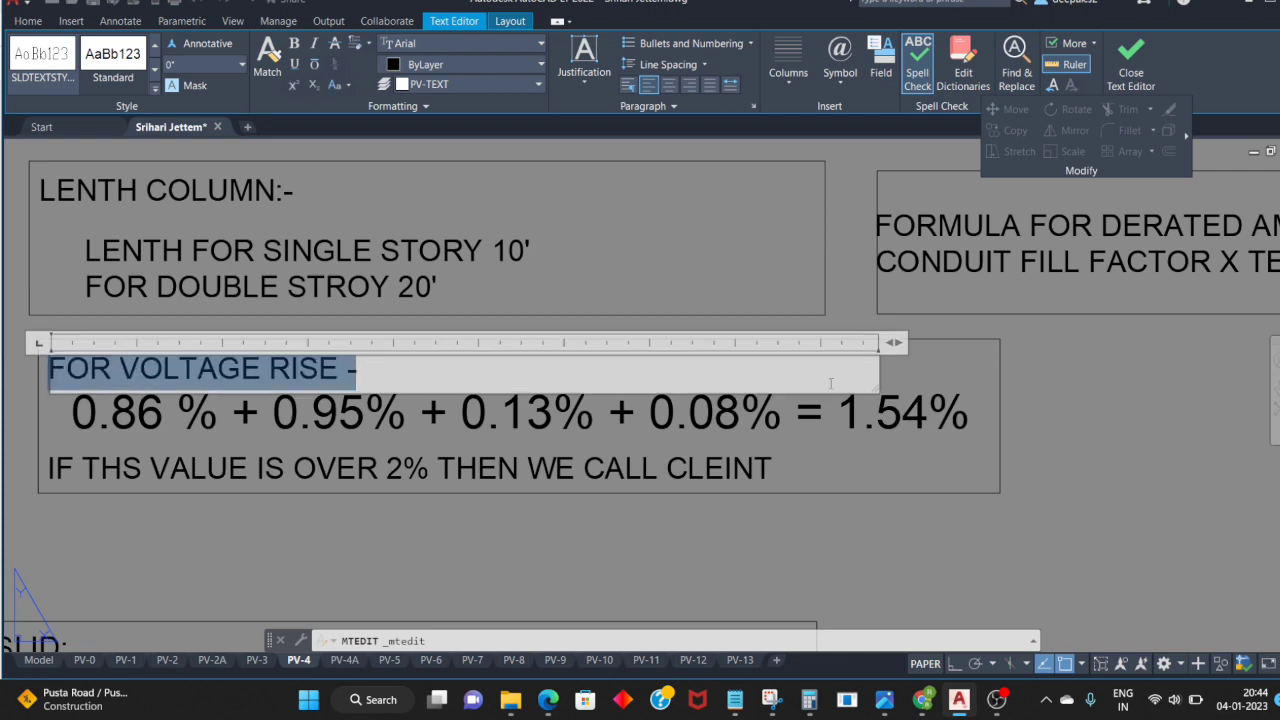
click(737, 286)
scroll(808, 482, down, 5)
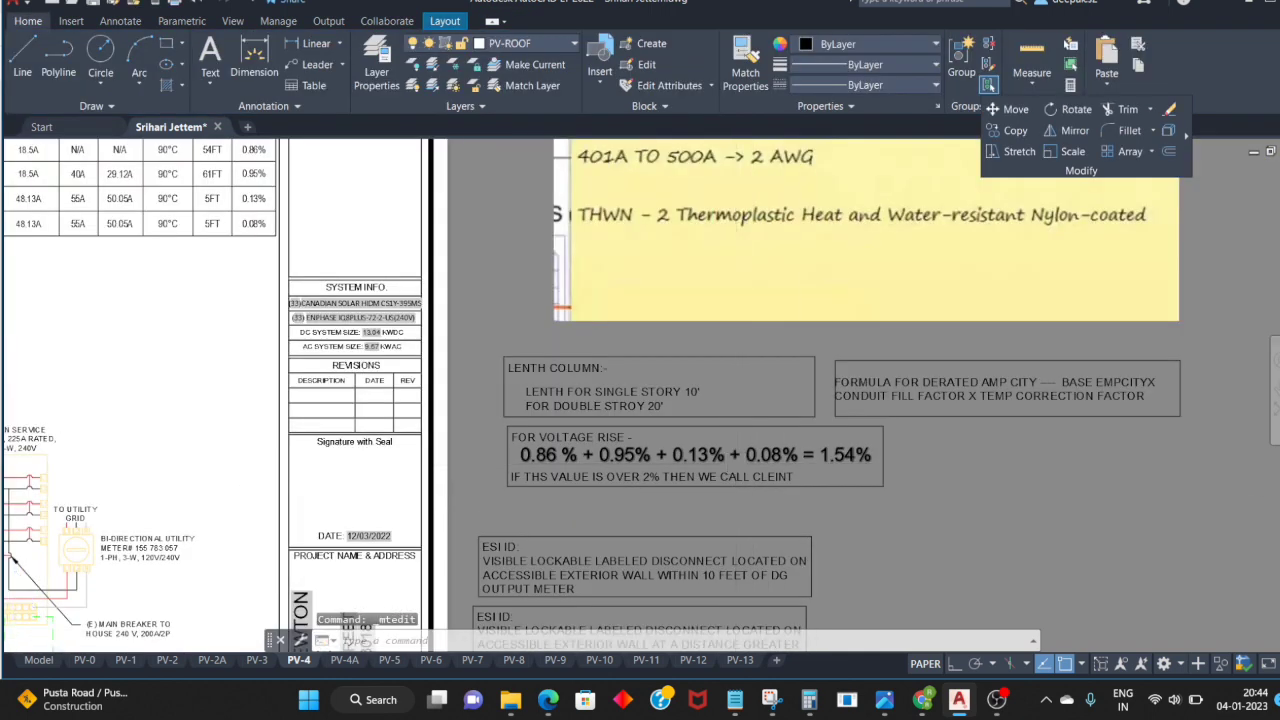